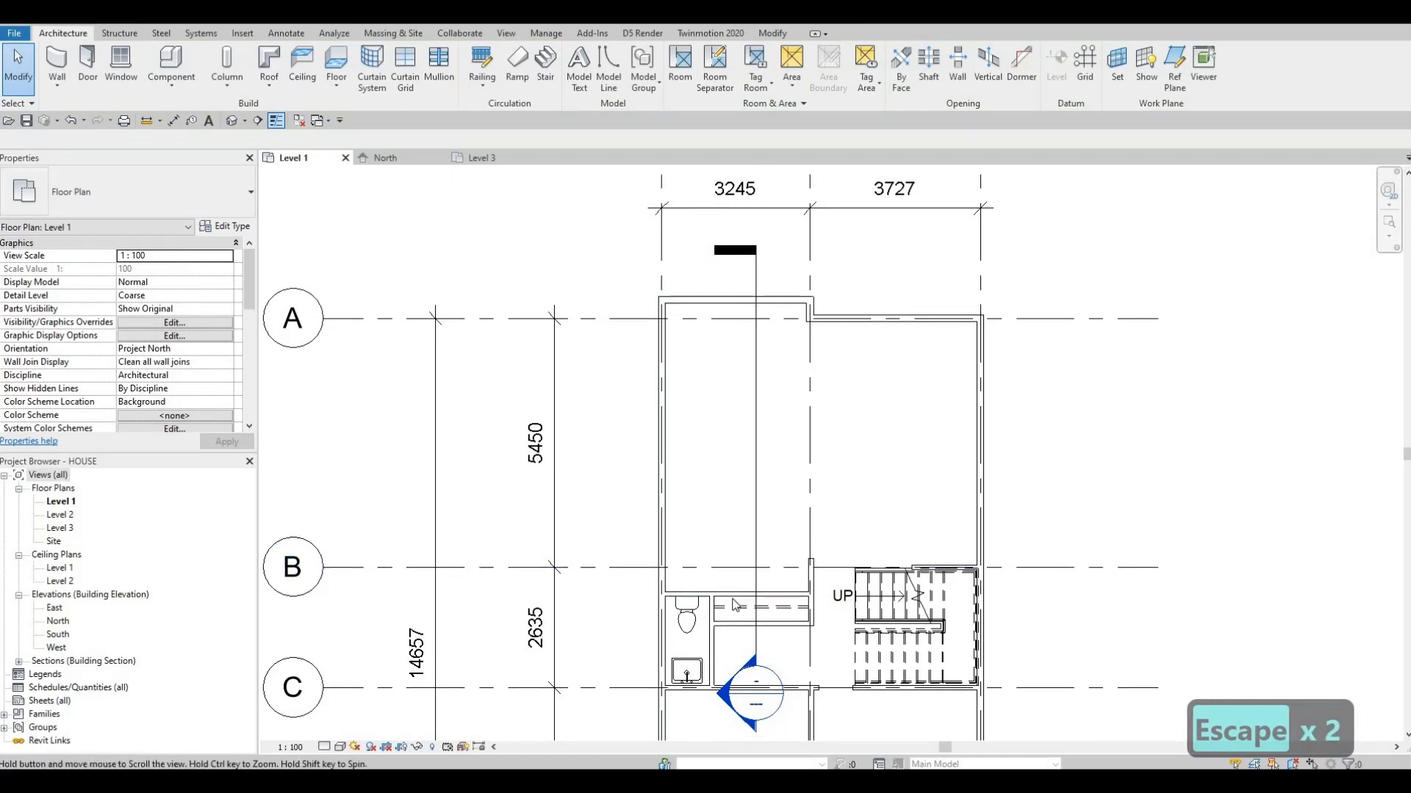
Open the section view cut near grid C to examine the house interior, and return to the Level 1 floor plan
middle_click_drag(723, 702, 737, 579)
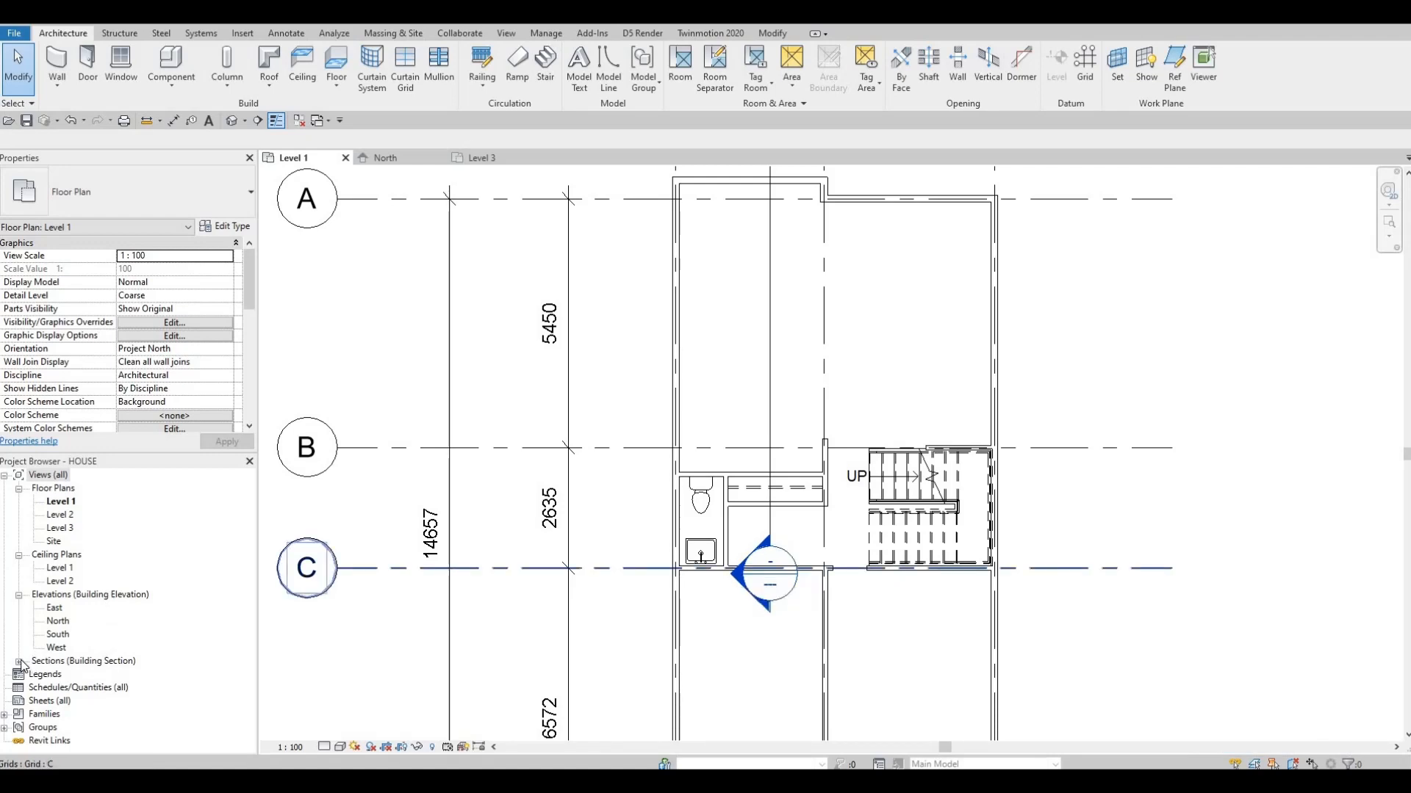
double_click(734, 576)
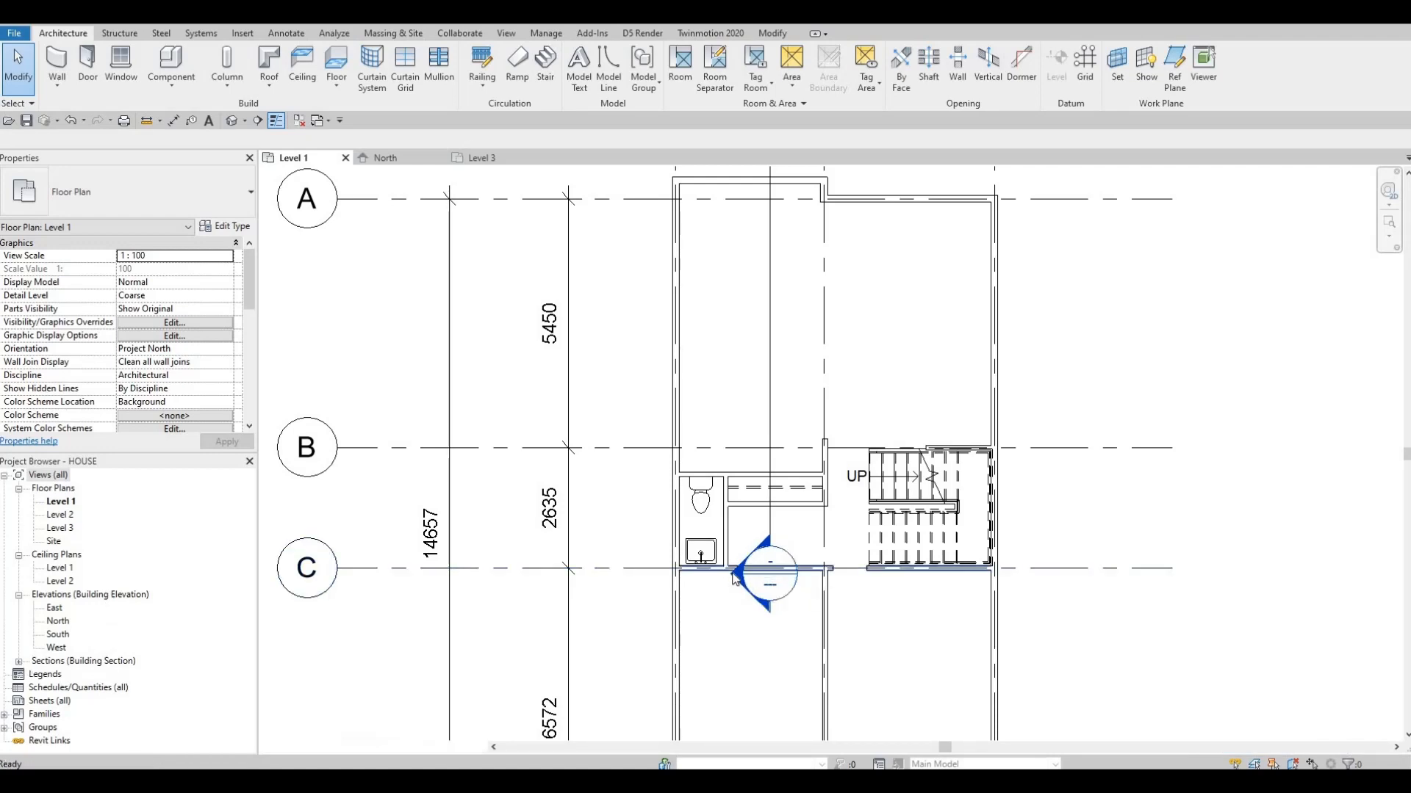
middle_click_drag(664, 546, 623, 517)
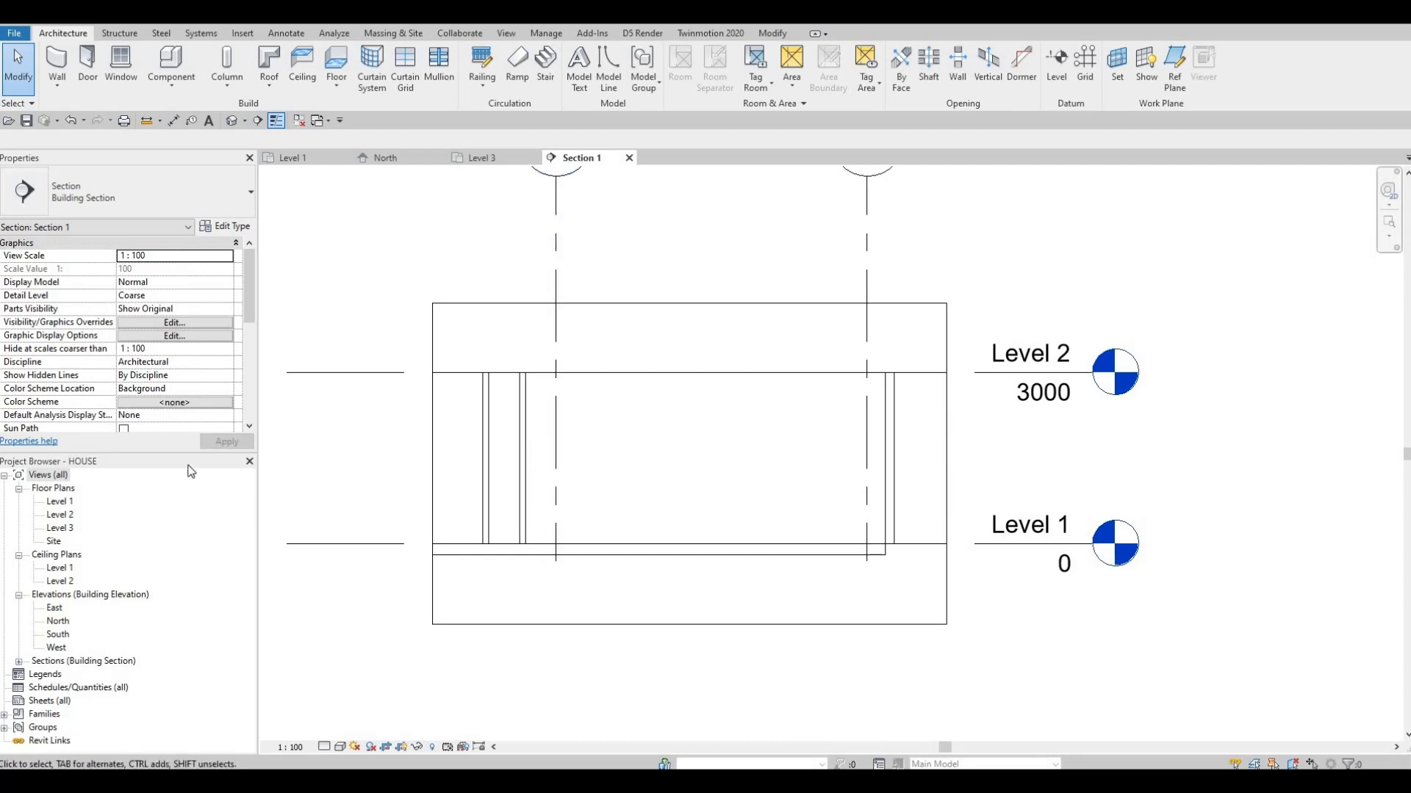
double_click(63, 502)
middle_click_drag(683, 388, 619, 418)
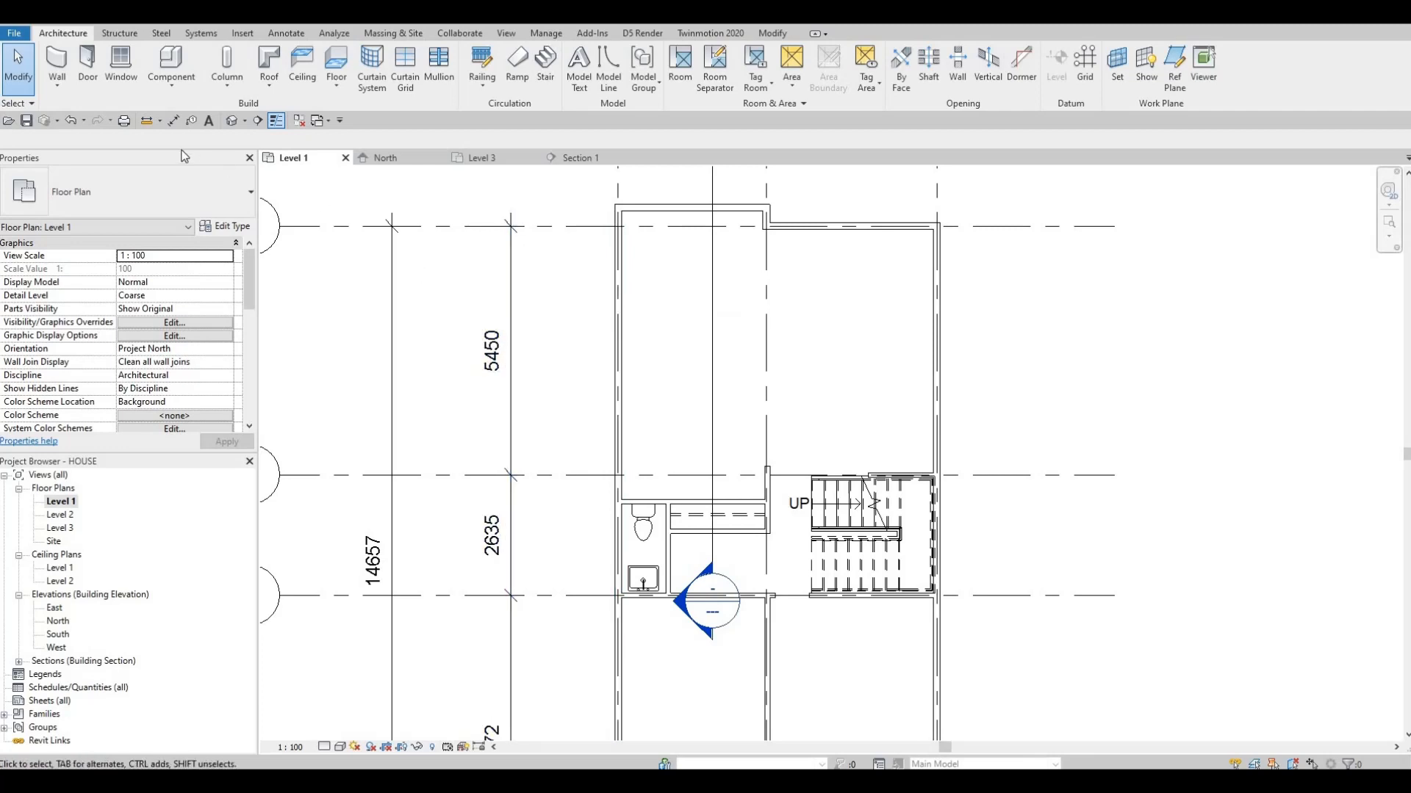
Create an in-place model in the Generic Models category with the name Generic Models 1
left_click(158, 86)
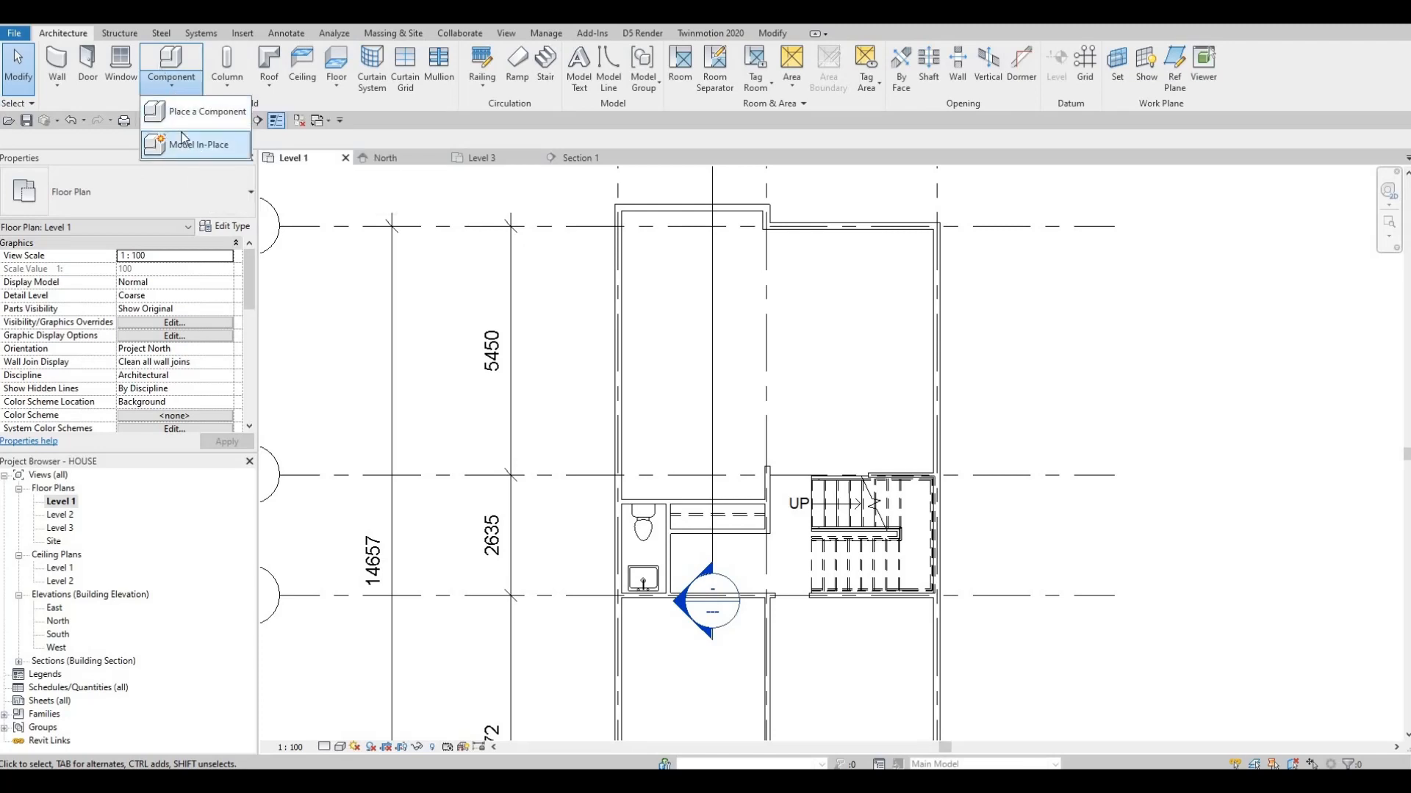
scroll(659, 345, "down", 3)
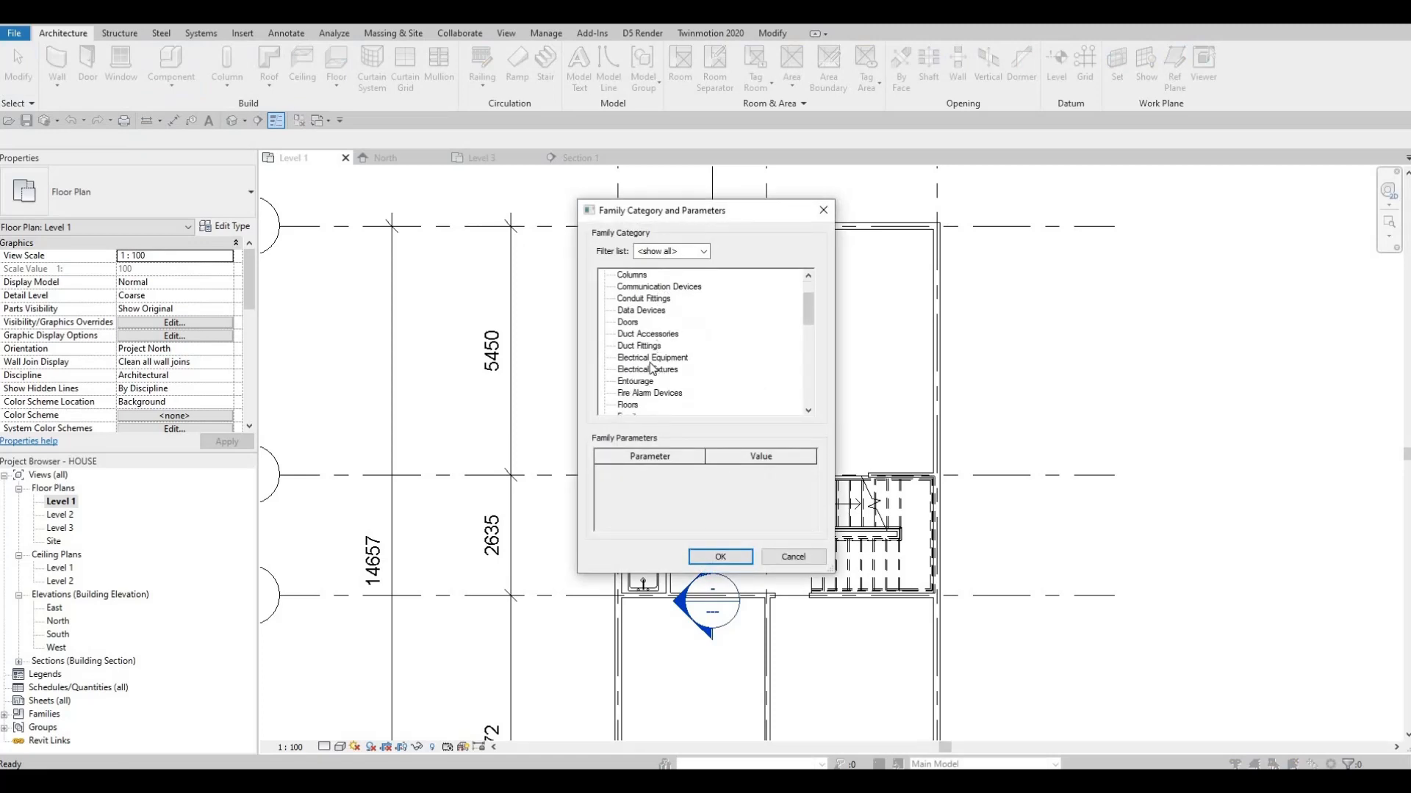
left_click(644, 393)
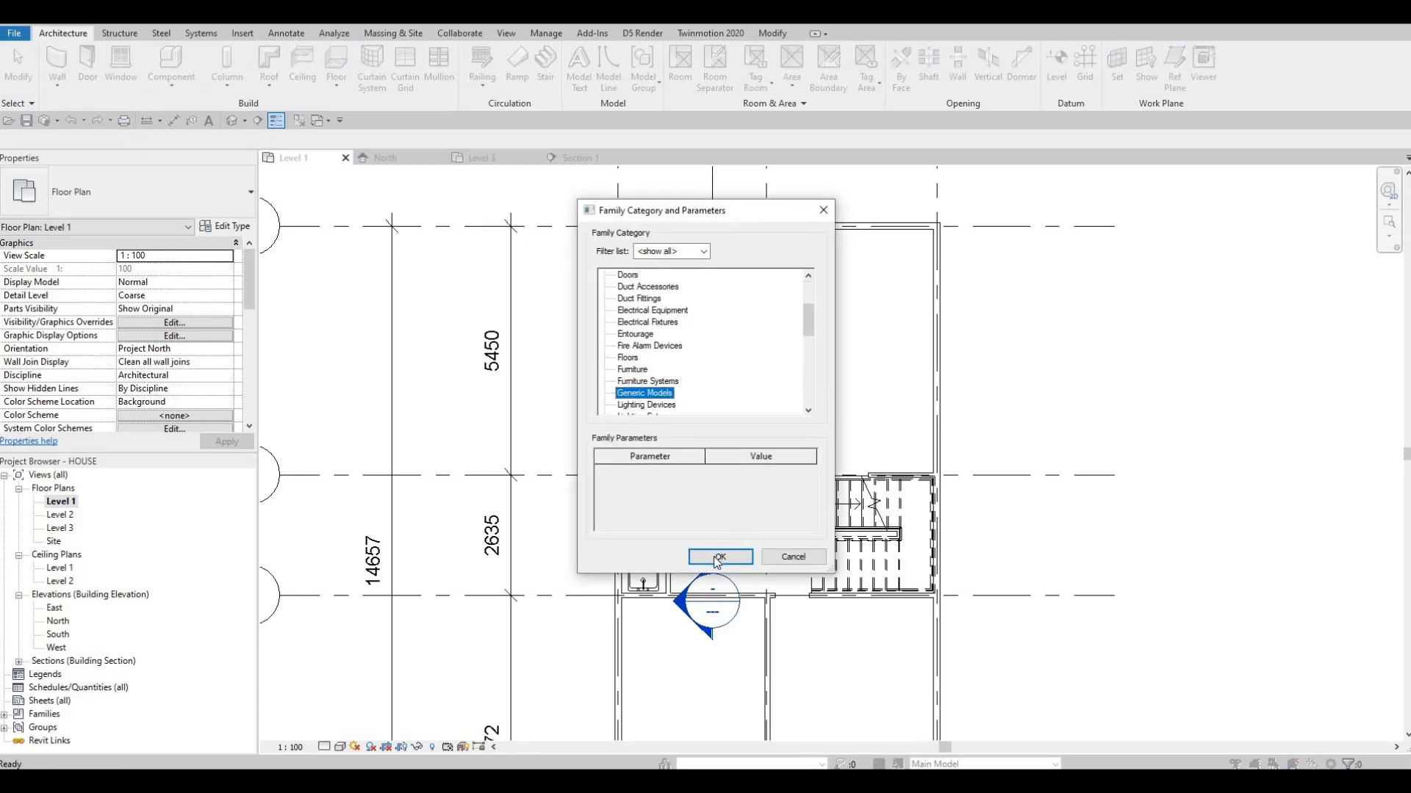
left_click(722, 555)
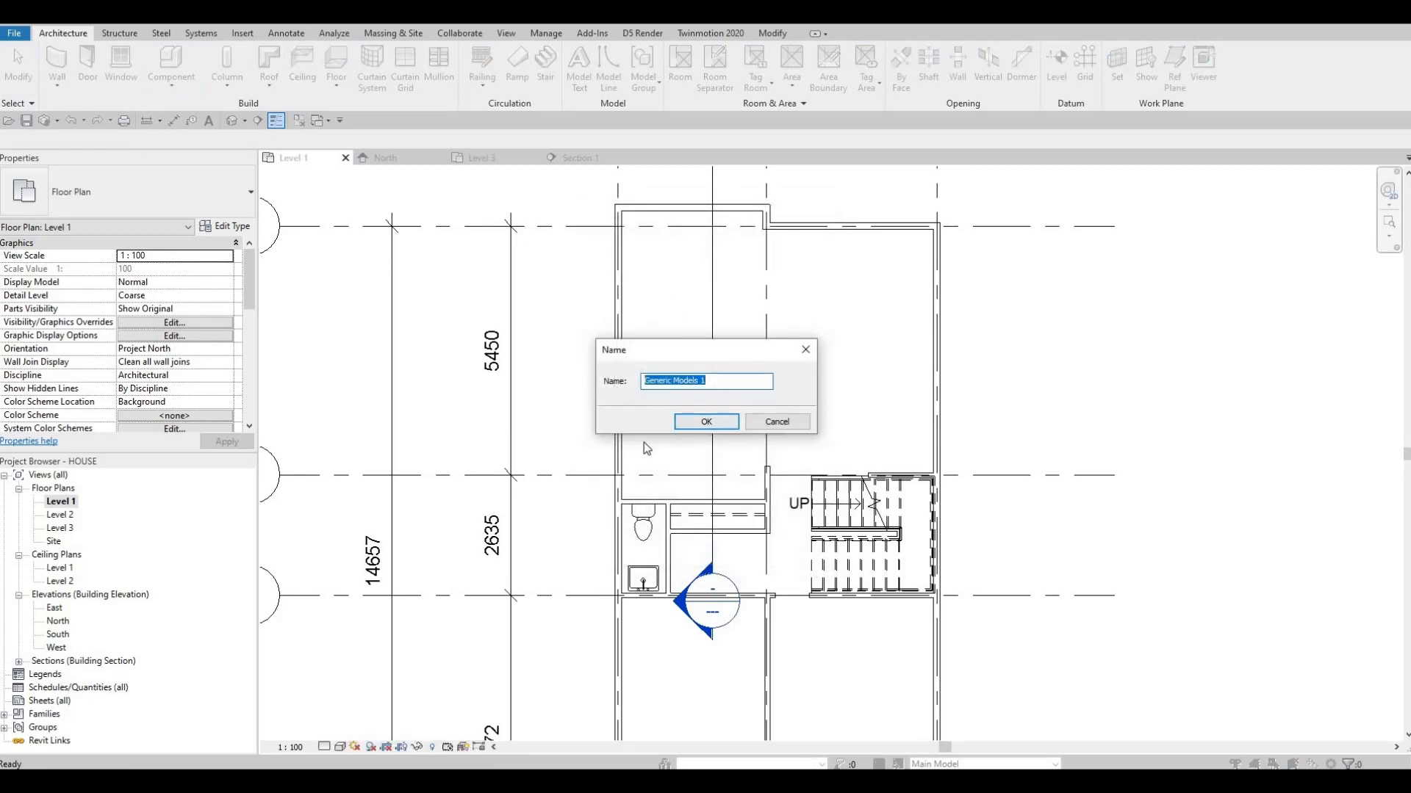
key("Return")
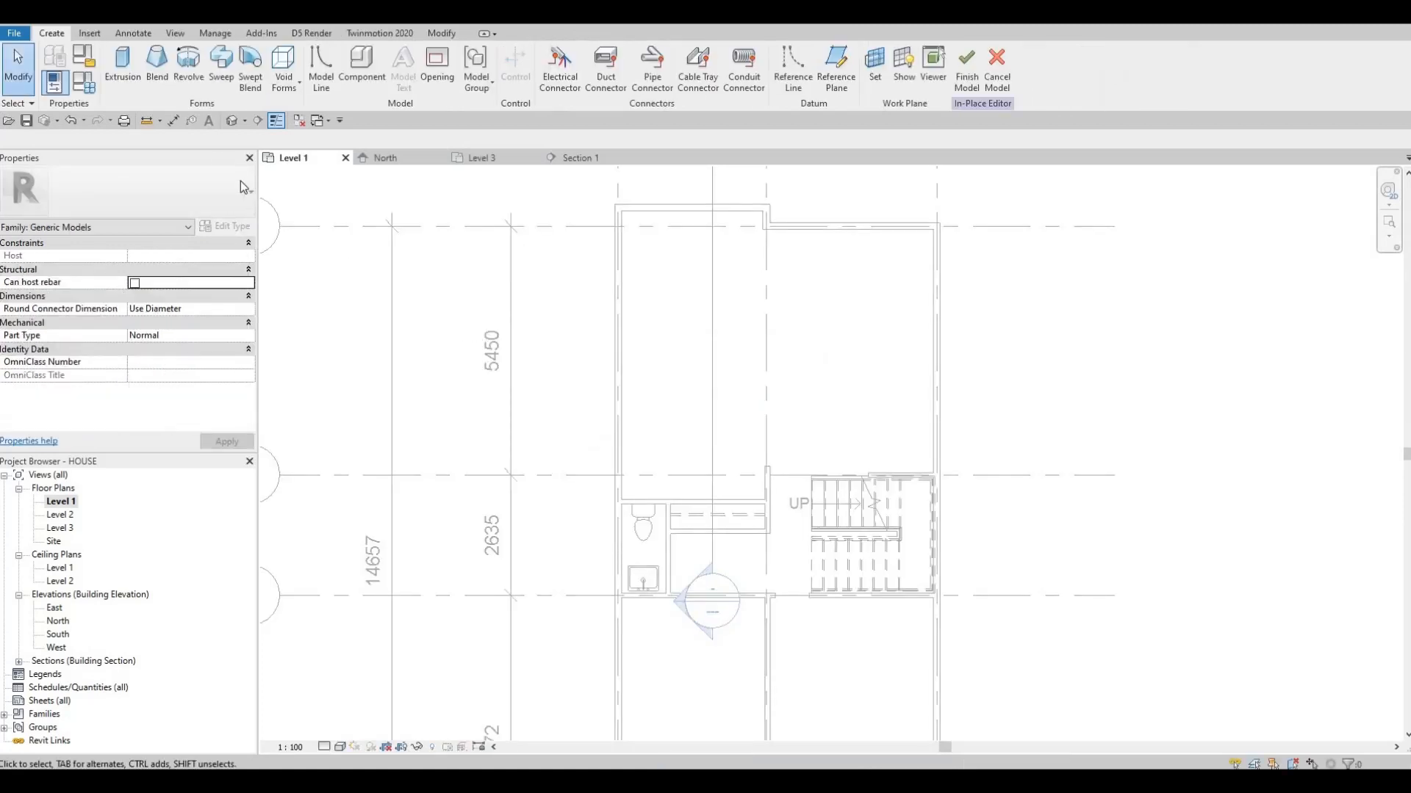
Start an extrusion and sketch a rectangle about 2351 by 728 in the room corner against the toilet's upper wall
left_click(121, 78)
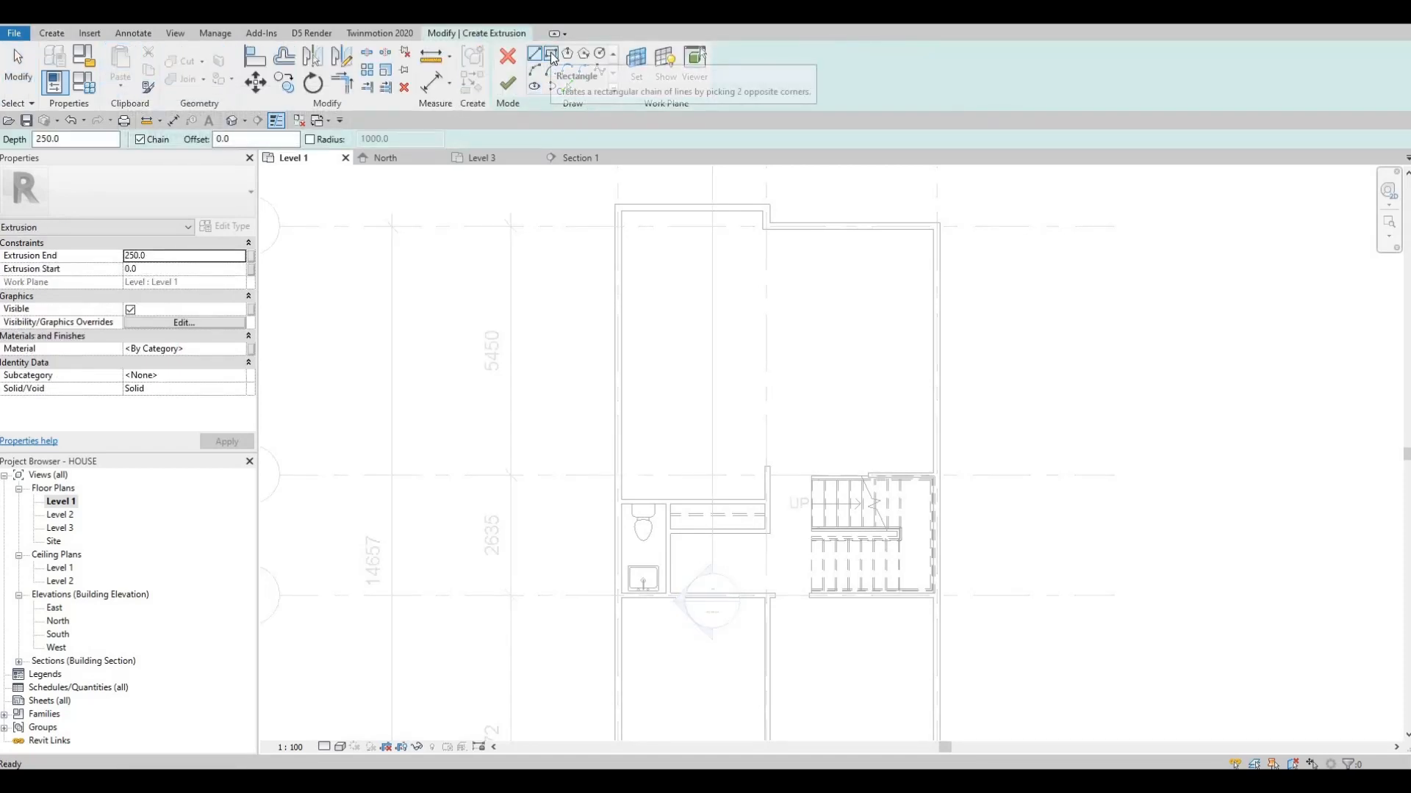
left_click(551, 54)
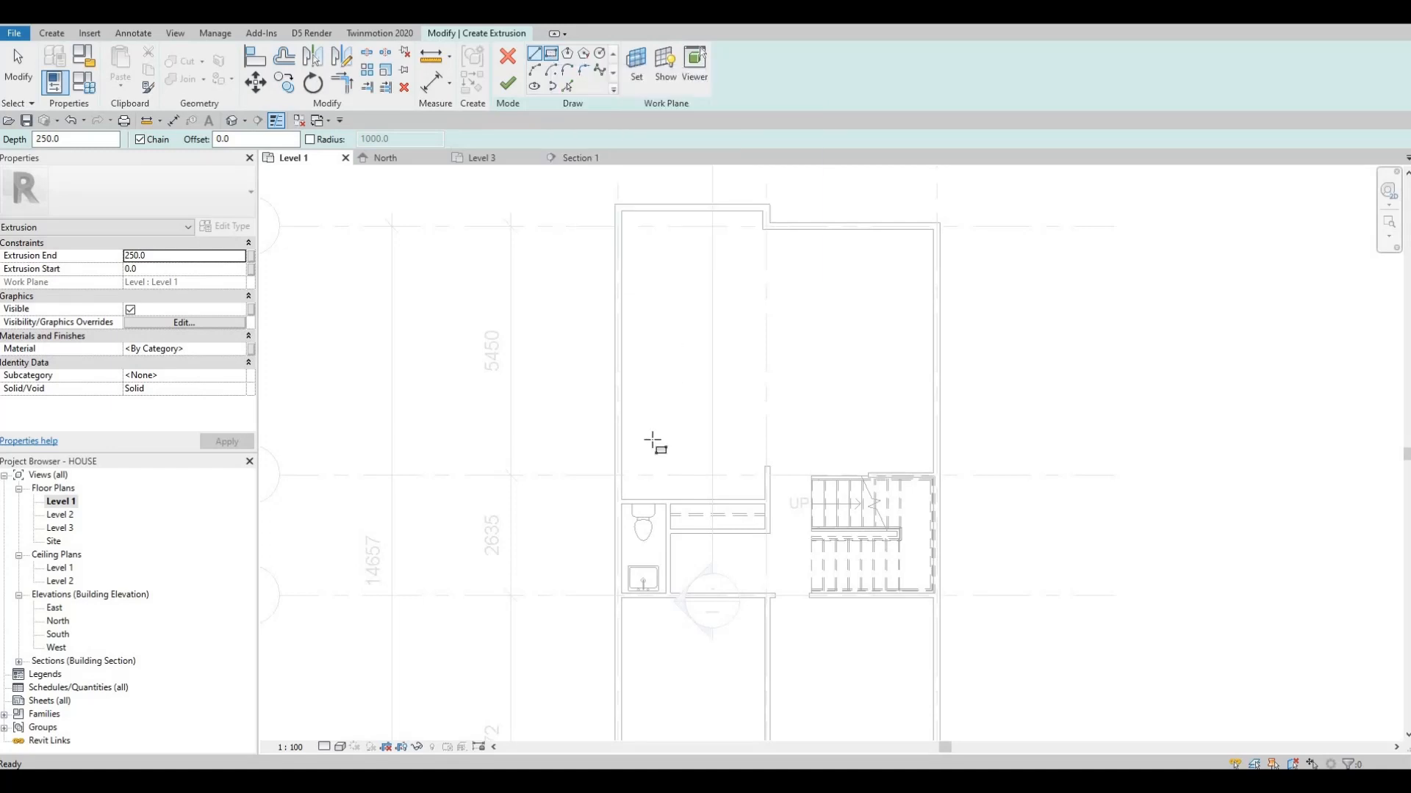
scroll(764, 470, "up", 1)
scroll(761, 468, "up", 3)
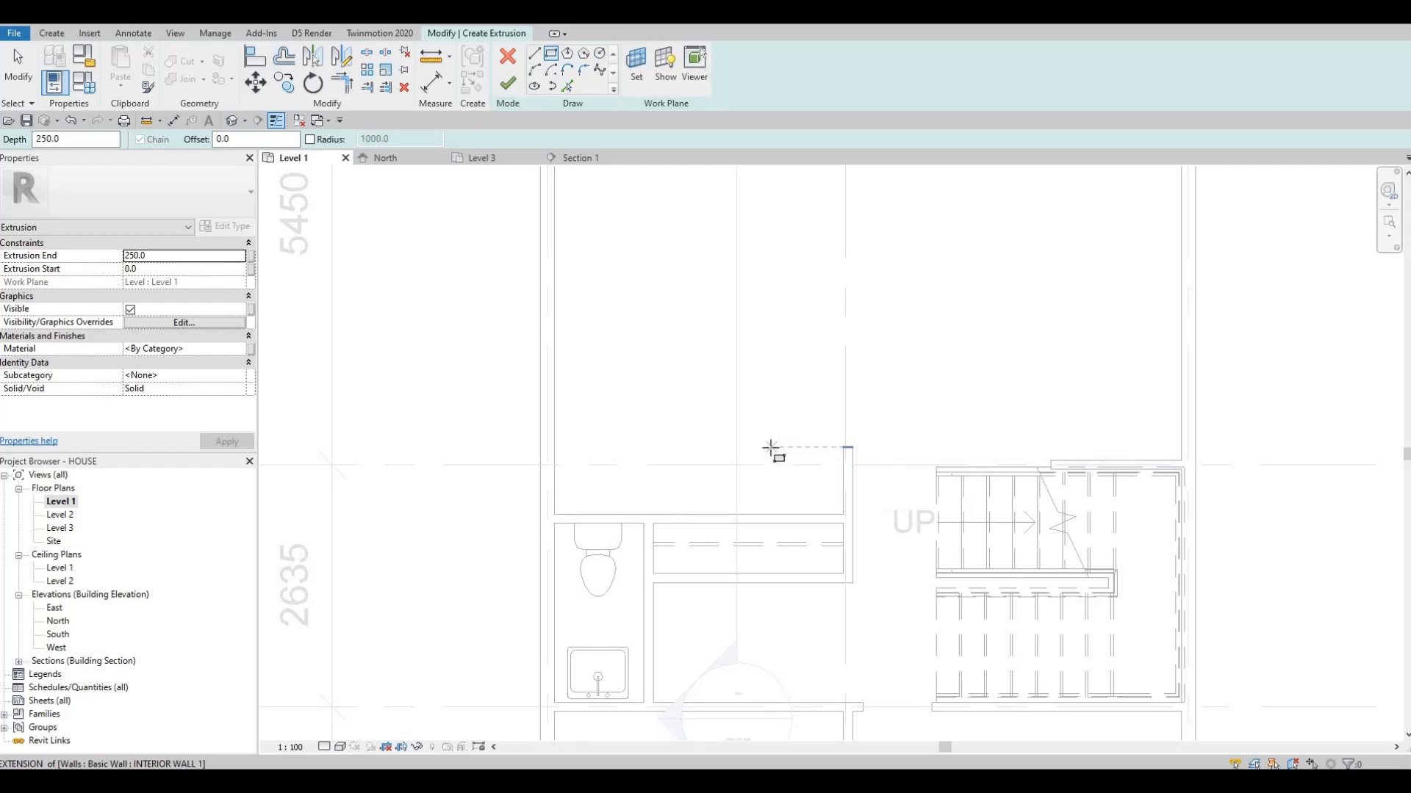
left_click(770, 448)
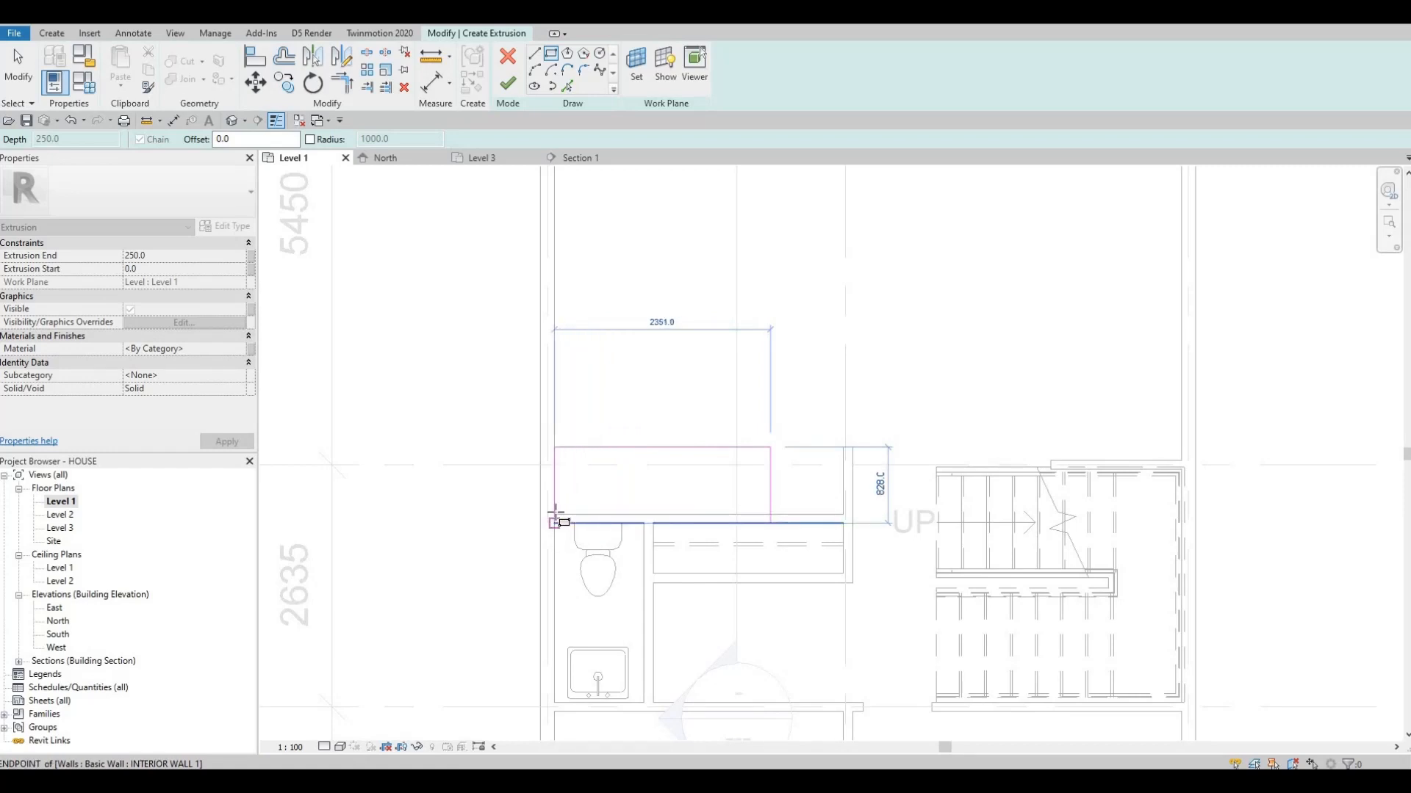
left_click(554, 515)
key("Escape")
key("Escape")
Set the depth of the sketched rectangle to 700
left_click(694, 448)
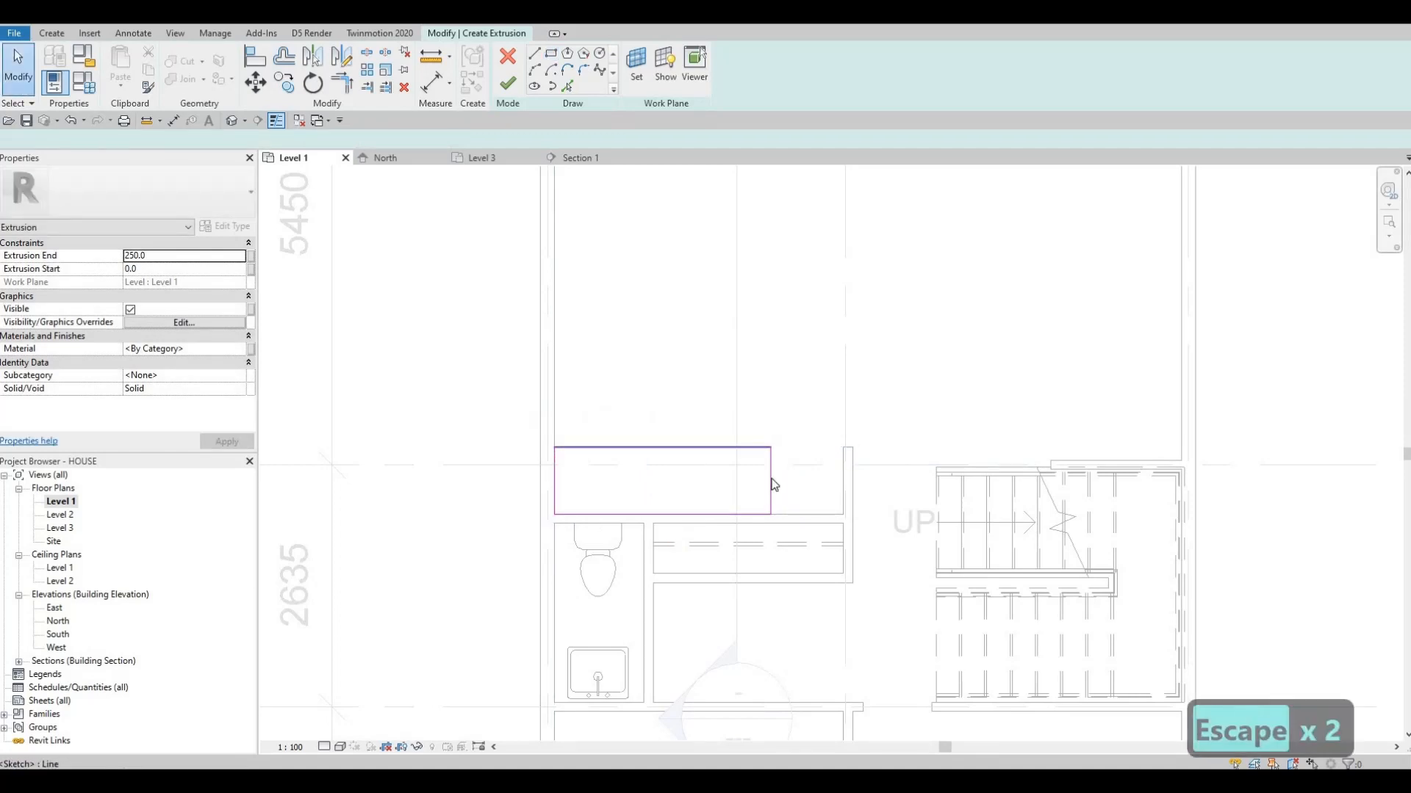
left_click(781, 479)
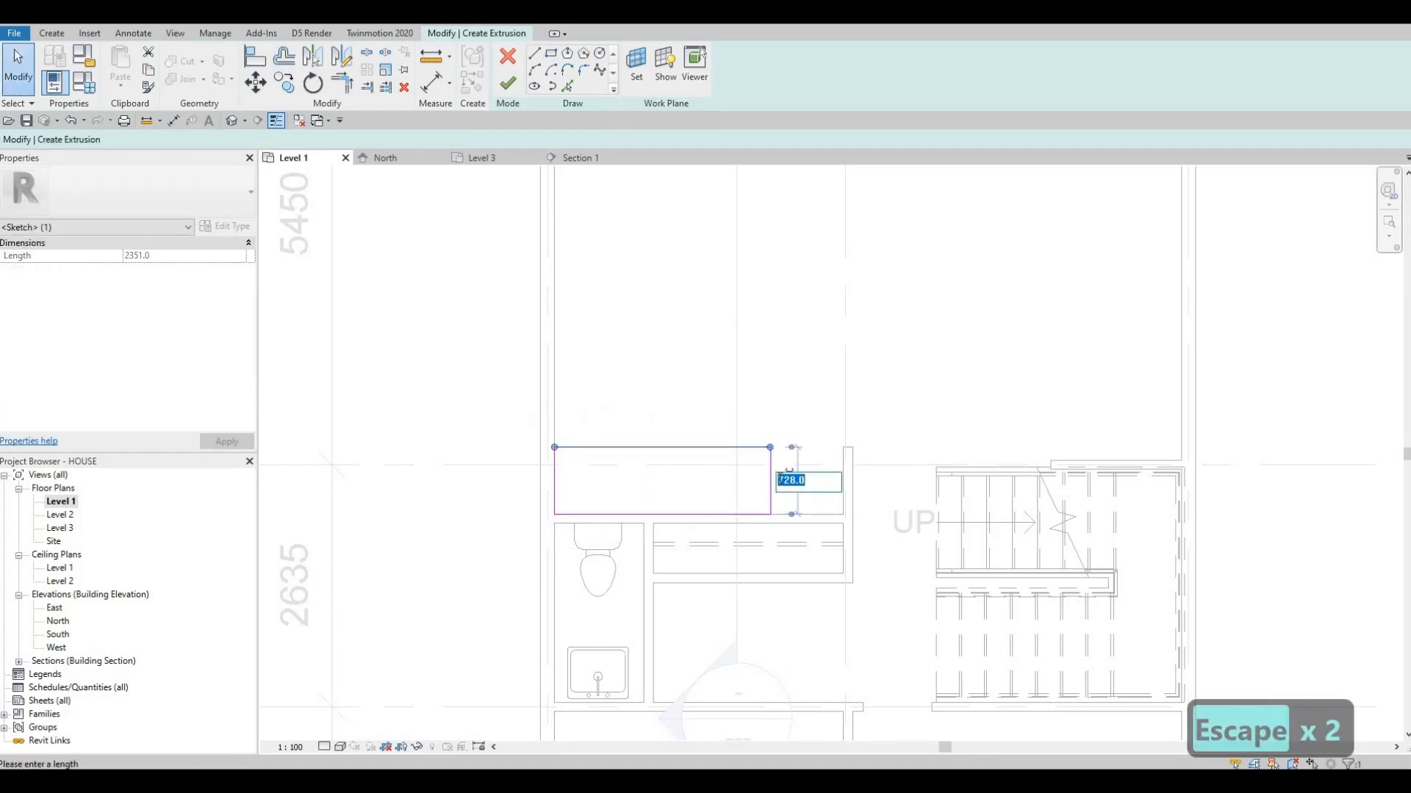
type("6")
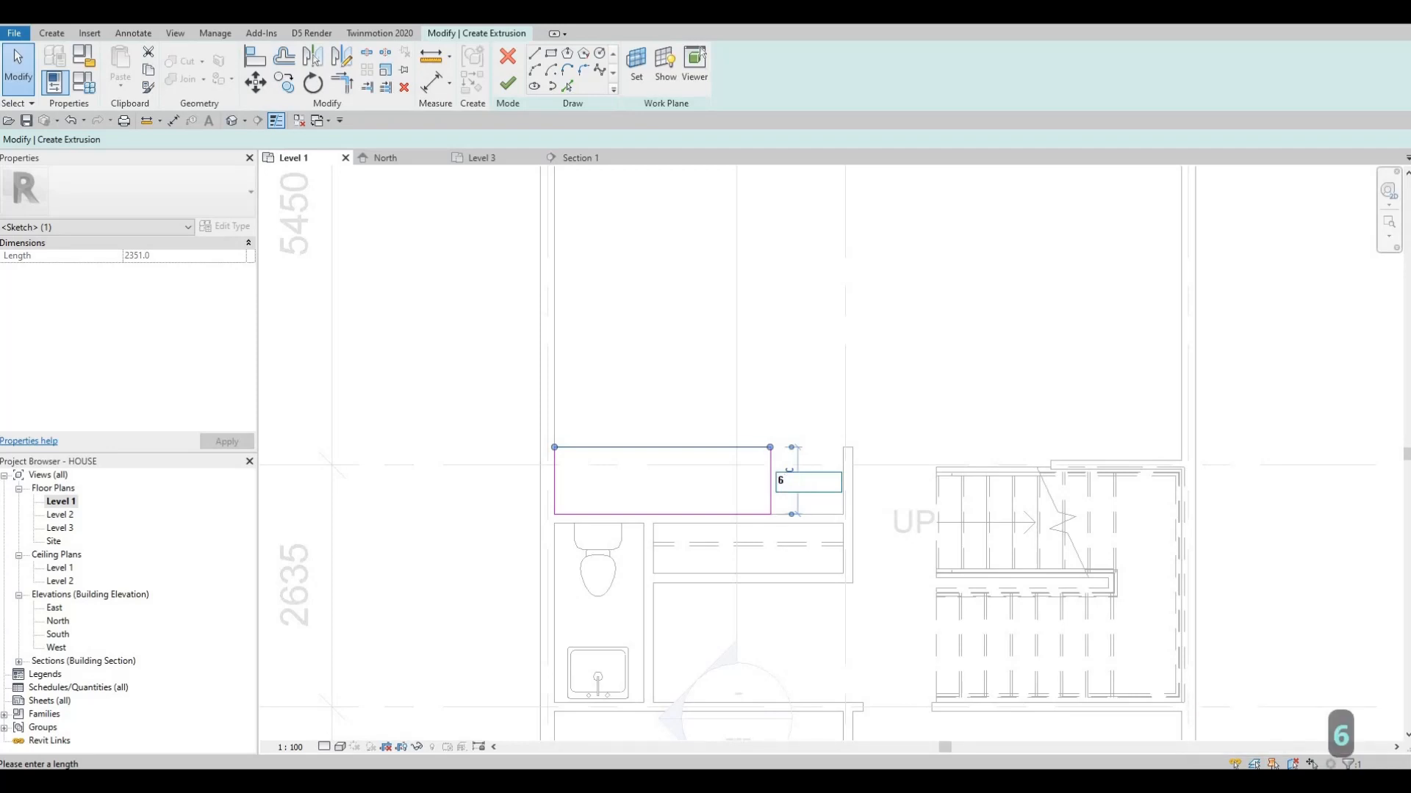
key("BackSpace")
type("700")
key("Return")
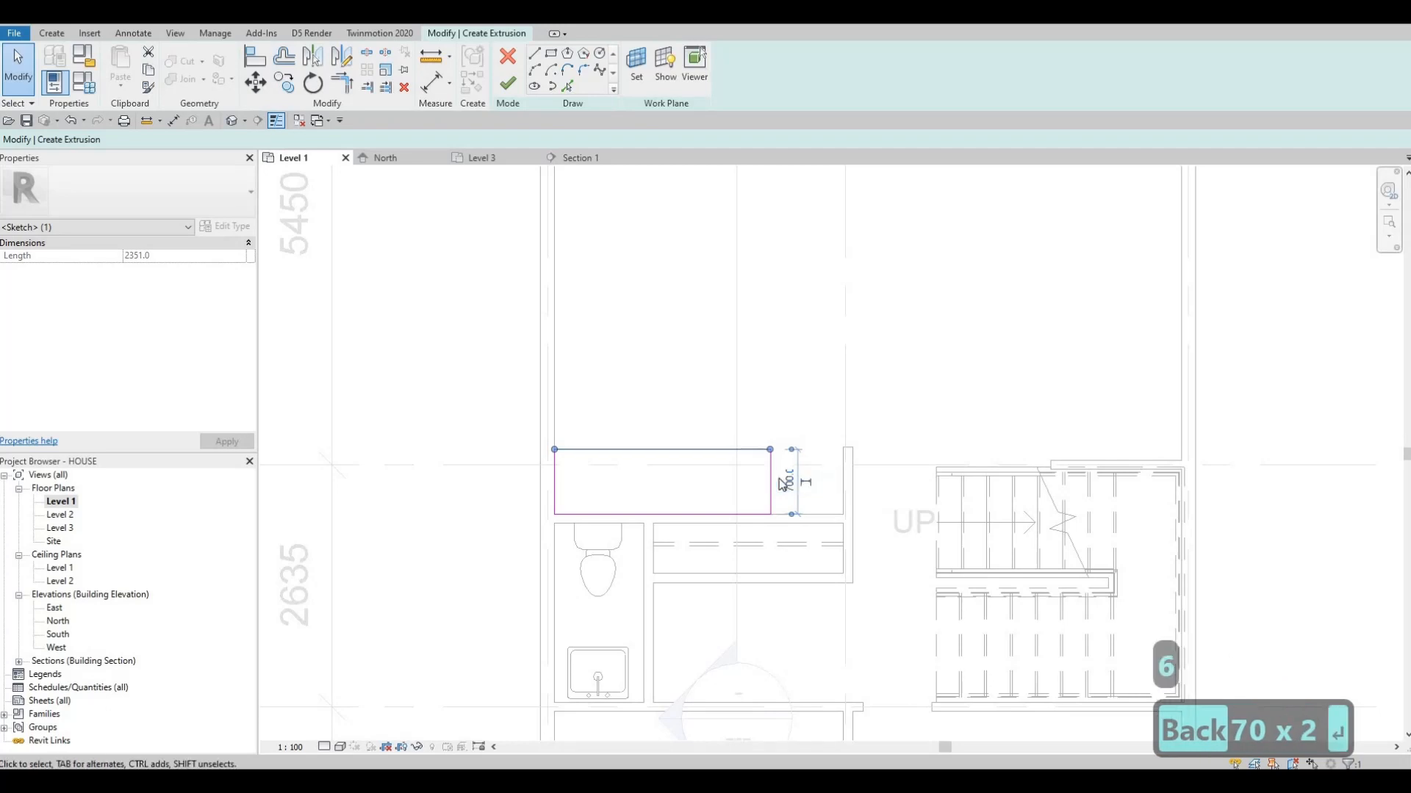
key("Escape")
key("Escape")
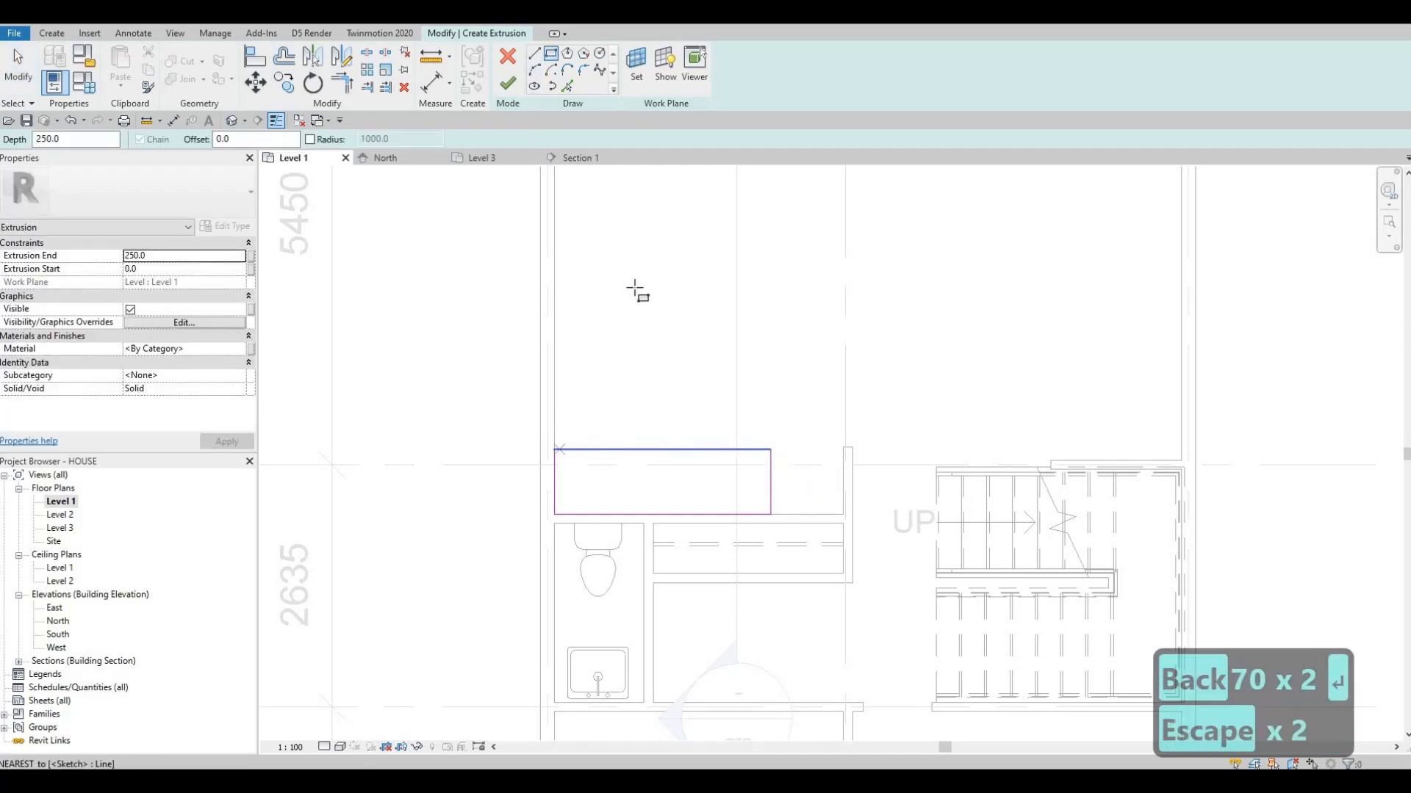
Sketch a second rectangle about 975 by 3196 along the exterior side wall, starting at the first rectangle's upper wall-side corner
left_click(554, 449)
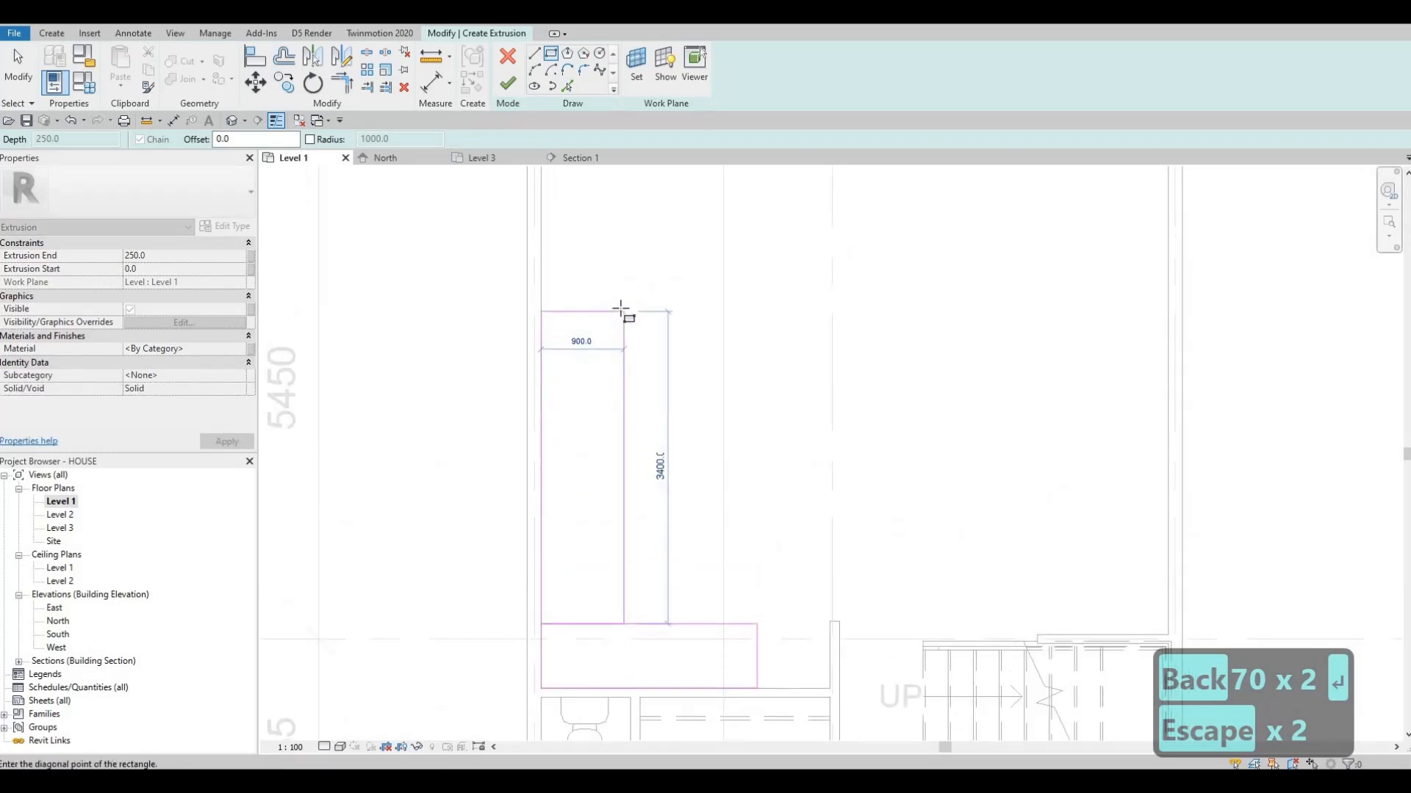
scroll(621, 310, "down", 2)
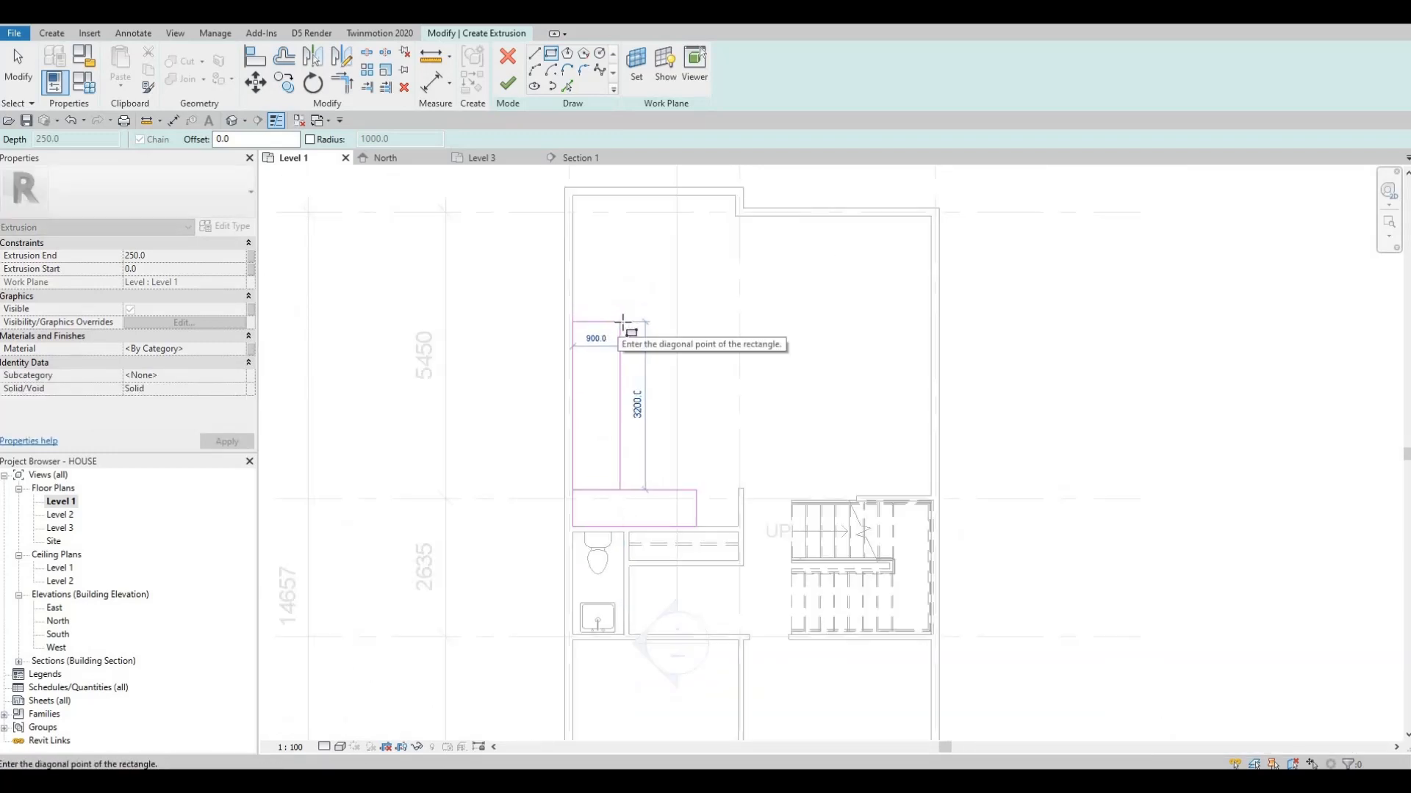
left_click(622, 324)
key("Escape")
key("Escape")
key("Escape")
scroll(605, 358, "up", 2)
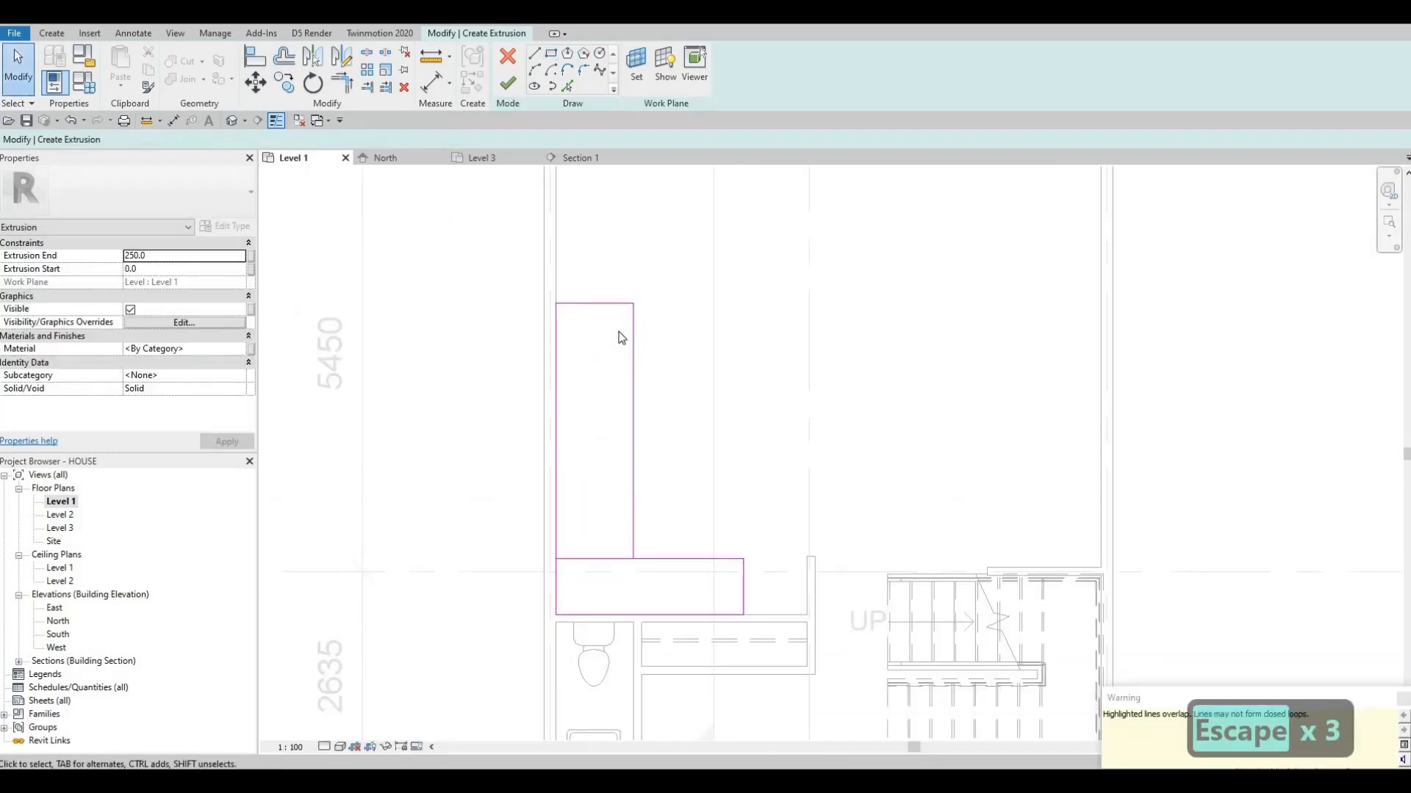
Set the width of the long rectangle along the side wall to 700
left_click(632, 353)
left_click(592, 579)
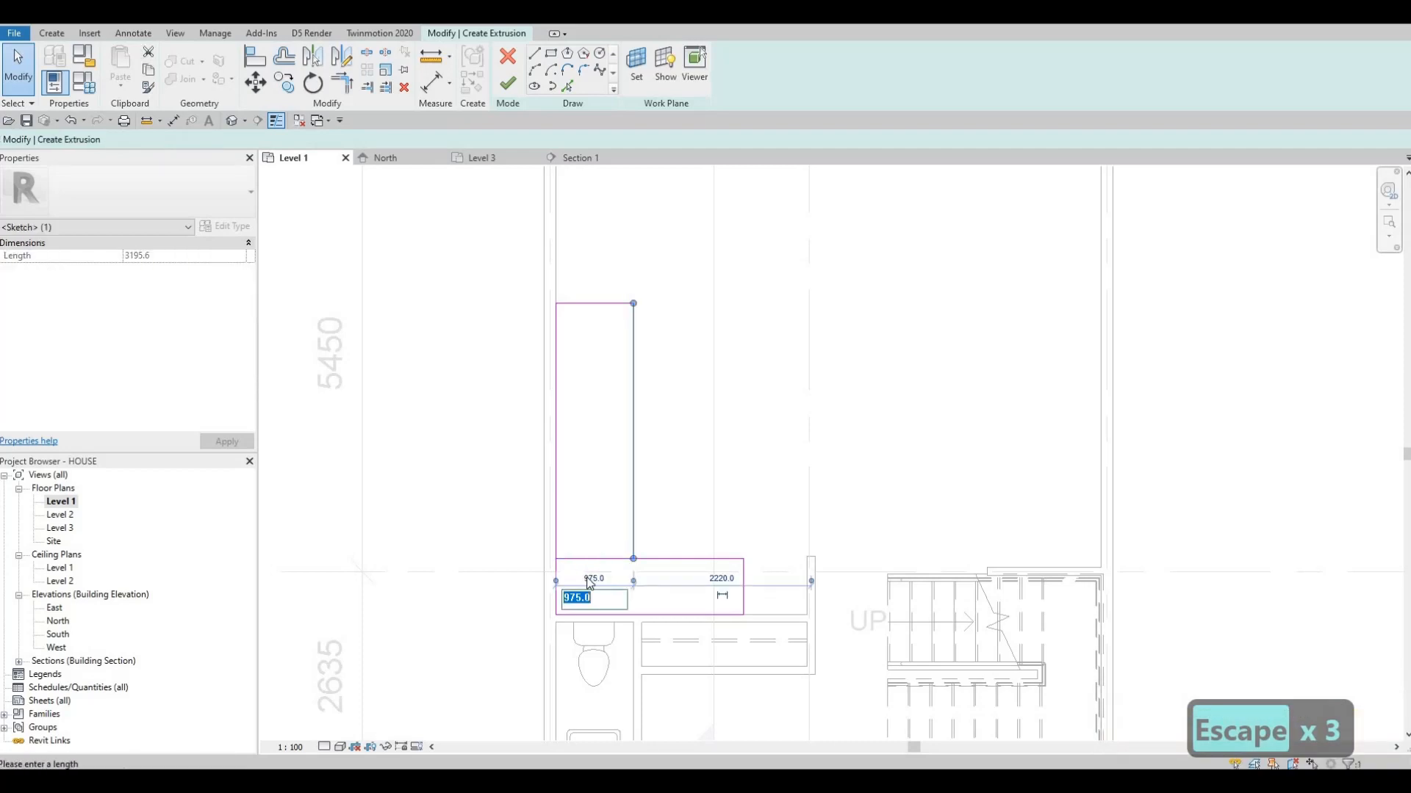
type("700")
key("Return")
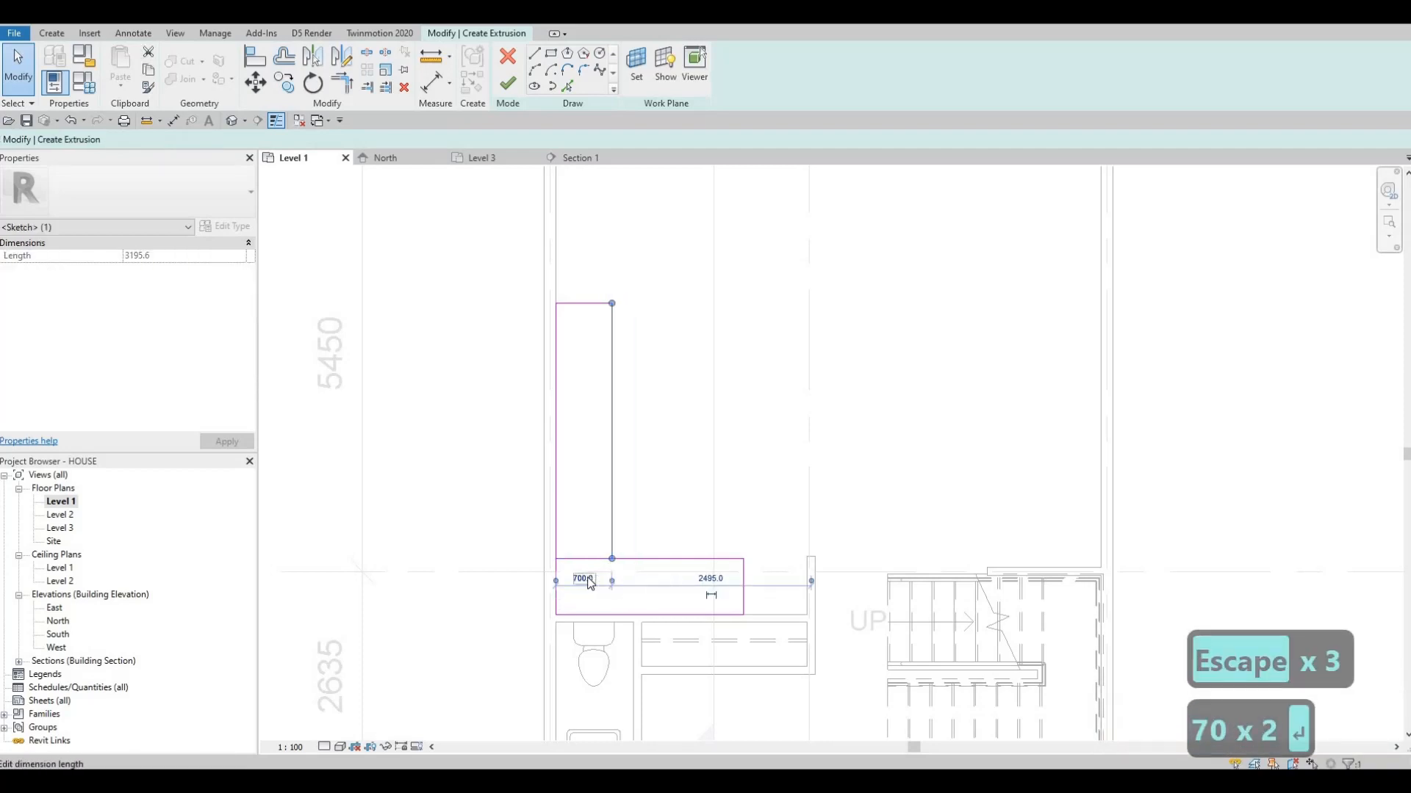
key("Escape")
key("Escape")
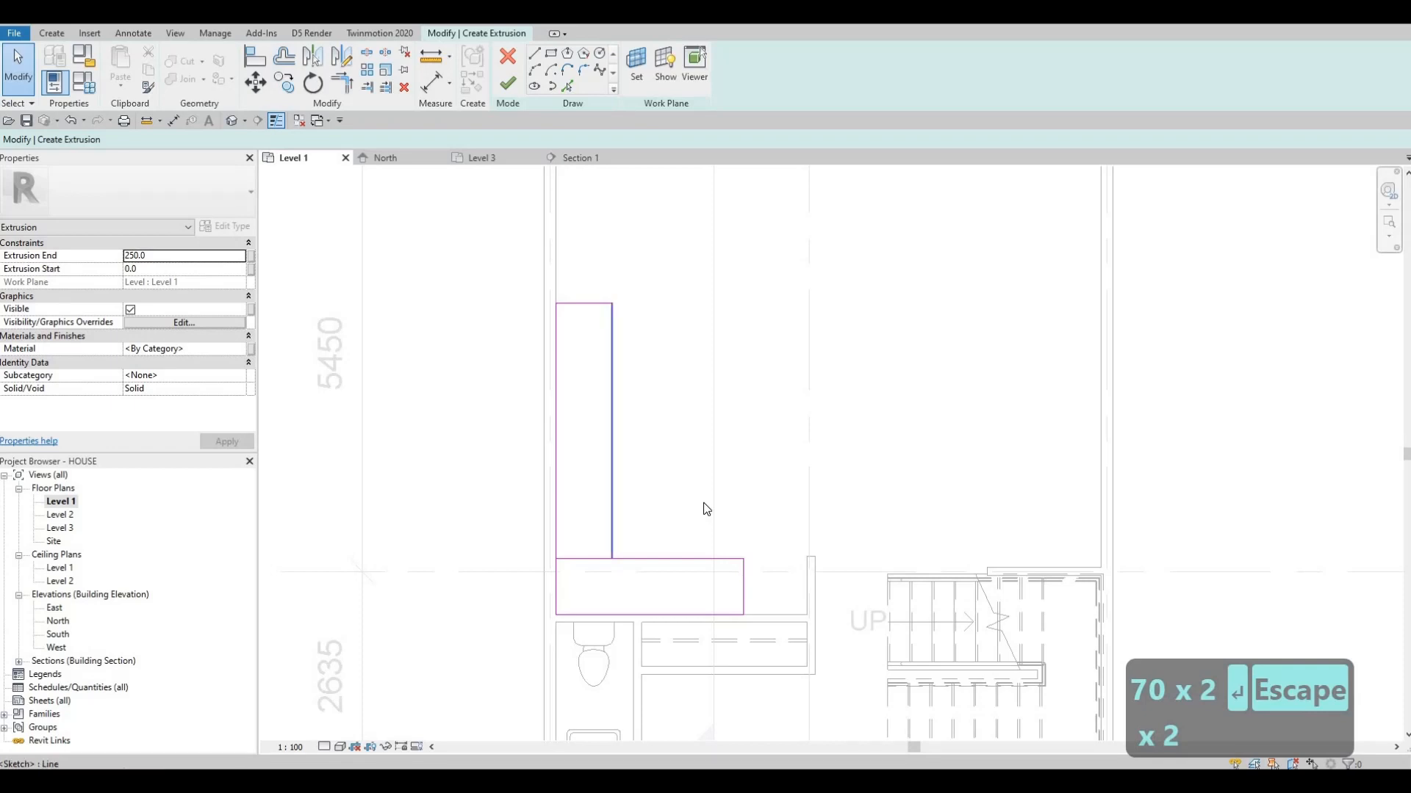
Trim the two rectangles into an inner L-shaped corner and delete the leftover line dividing them
key("t")
key("r")
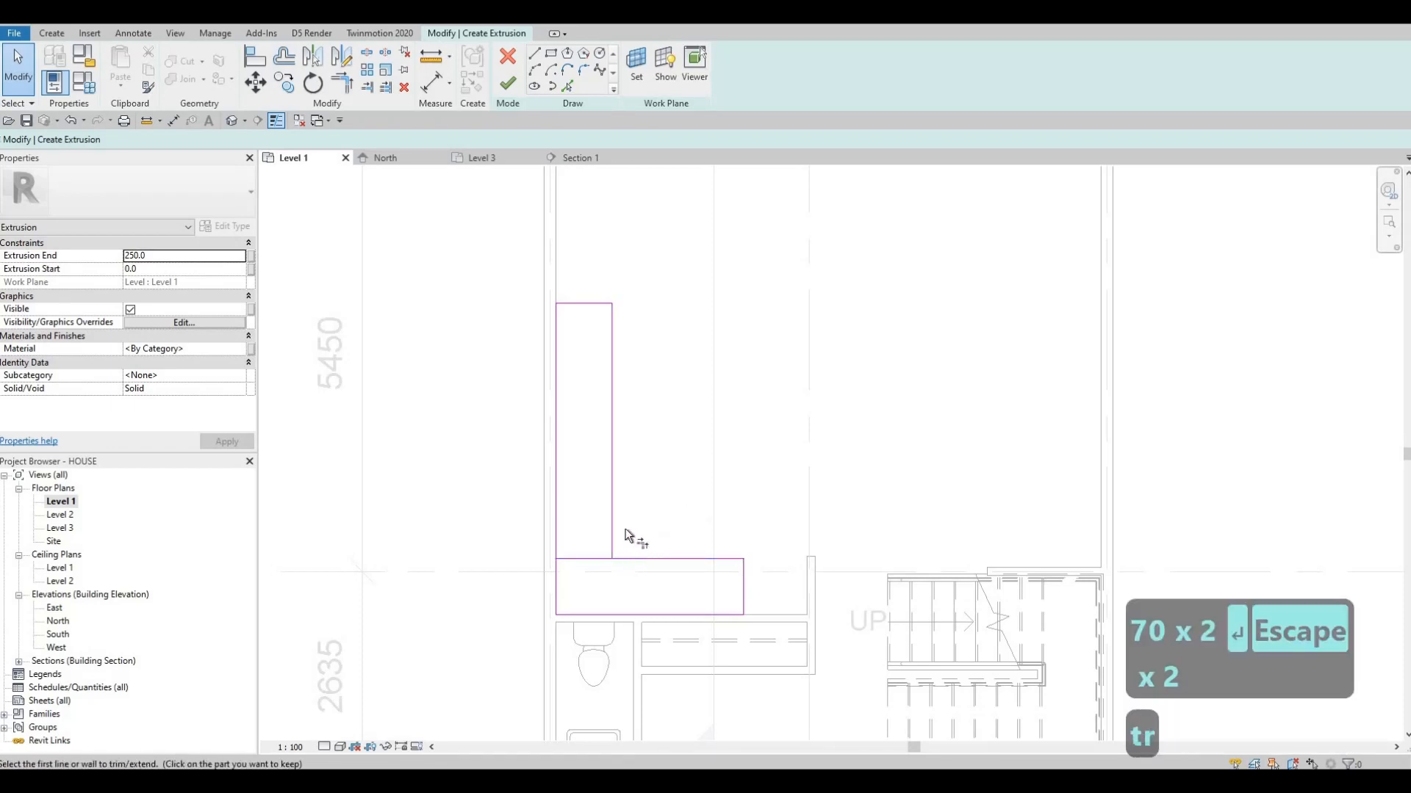
left_click(618, 533)
left_click(614, 523)
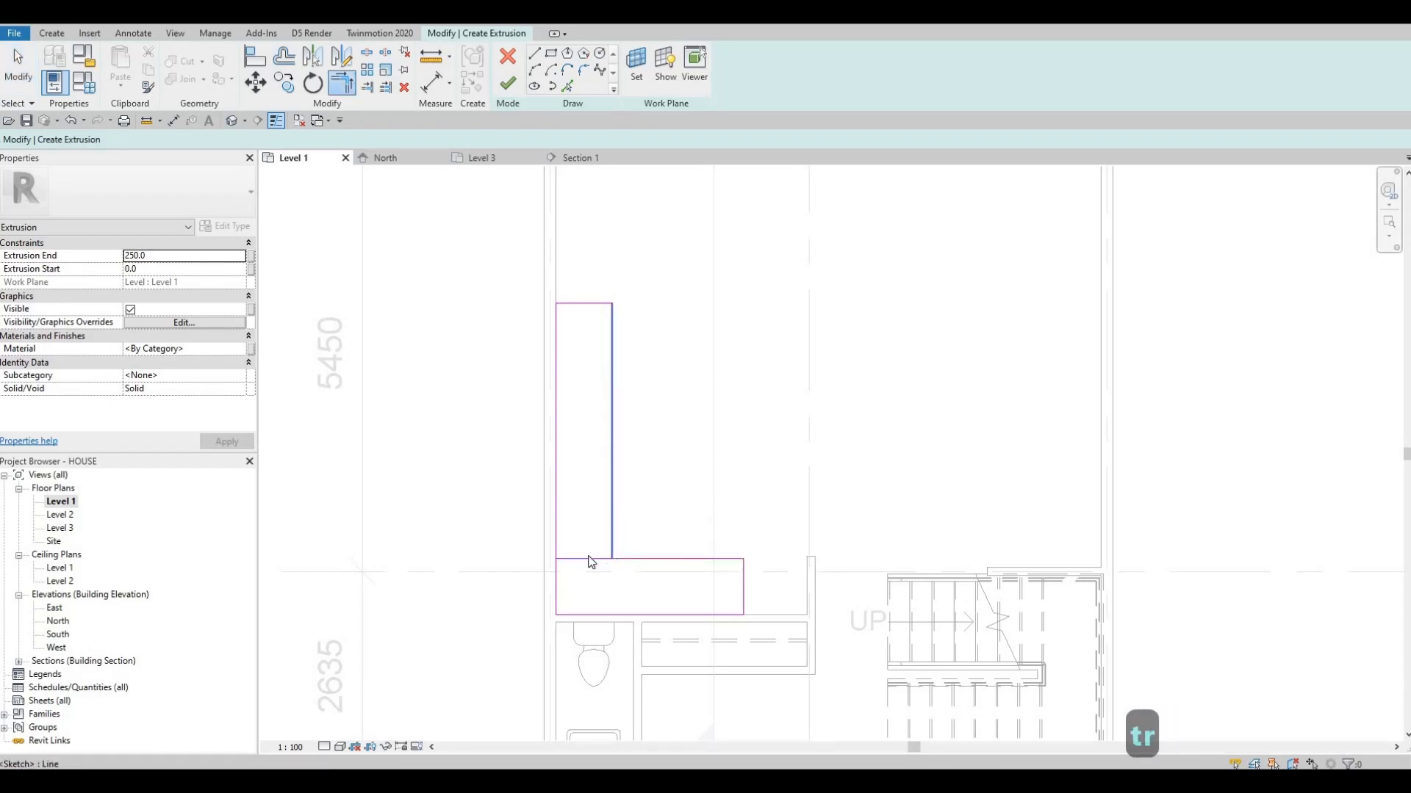
key("Escape")
key("Escape")
left_click(586, 558)
key("Delete")
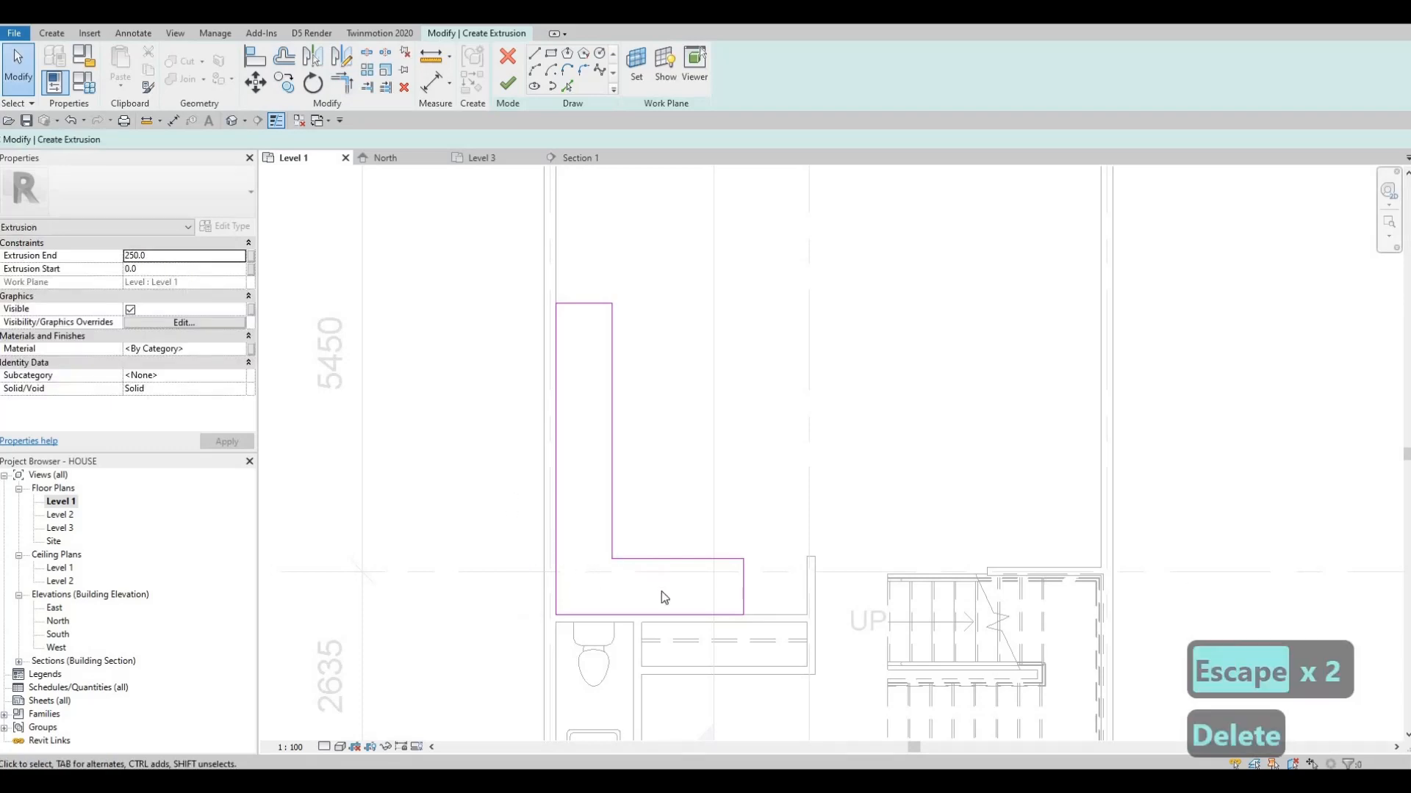
Delete the short wall-side segment of the L profile and trim the long side line to meet the toilet-wall line
left_click_drag(667, 666, 473, 494)
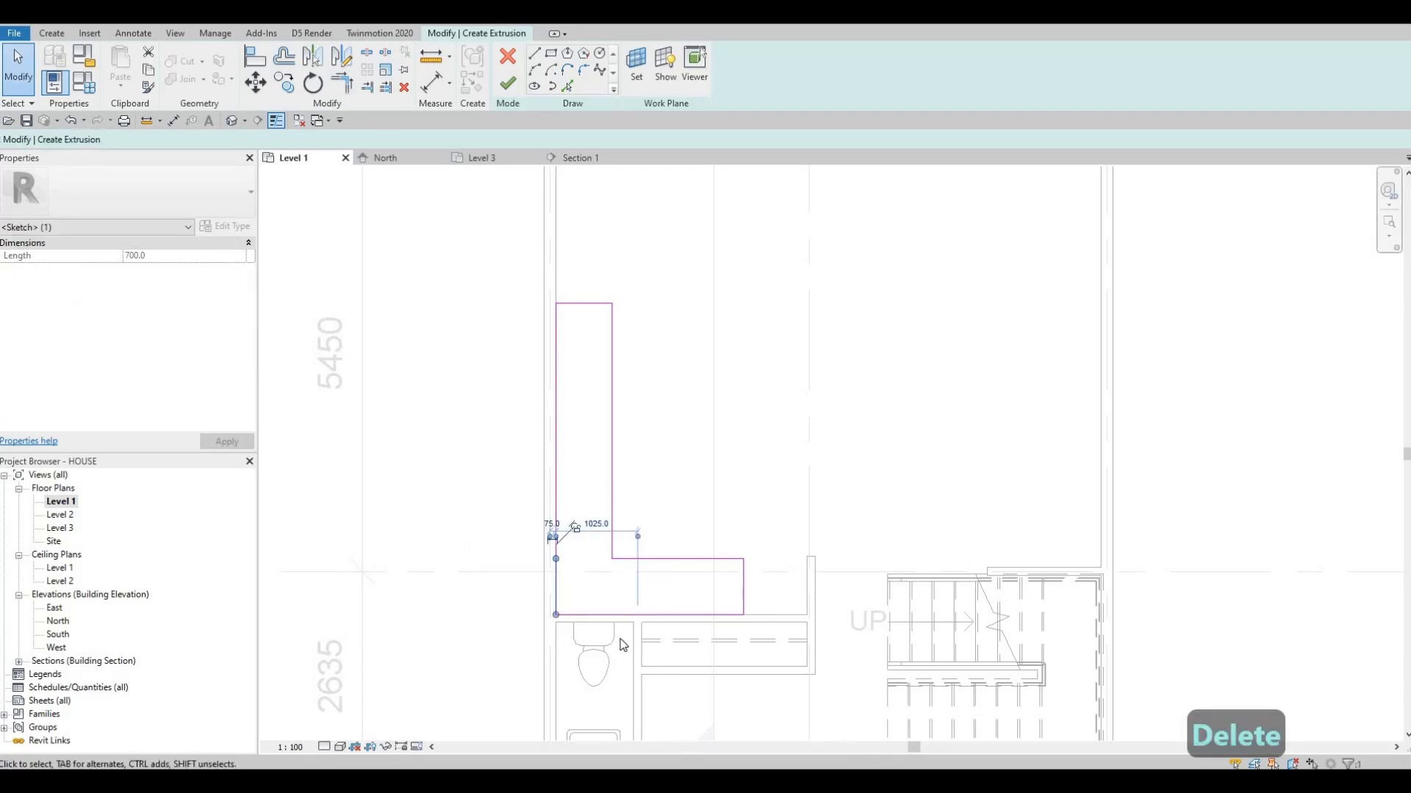
key("Delete")
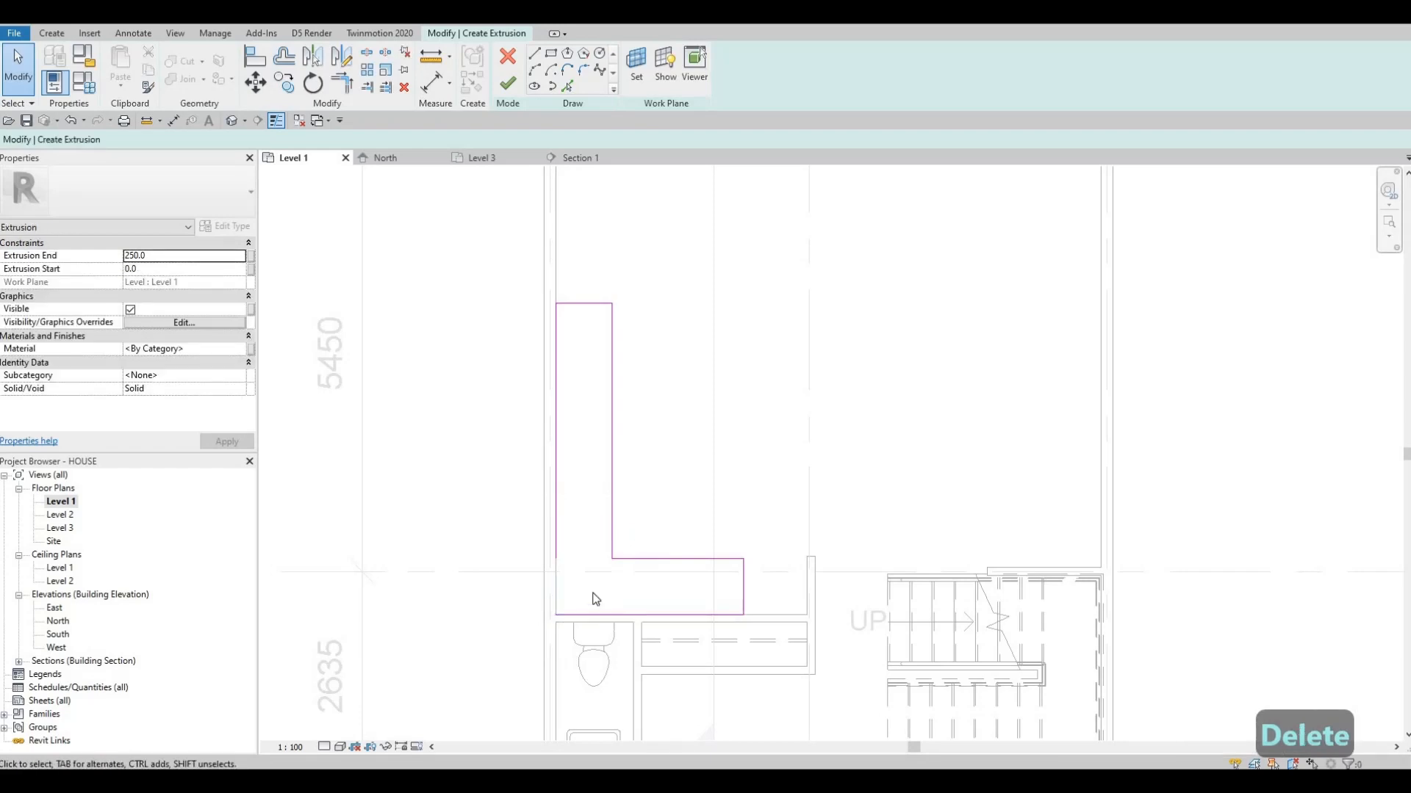
key("t")
key("r")
left_click(555, 521)
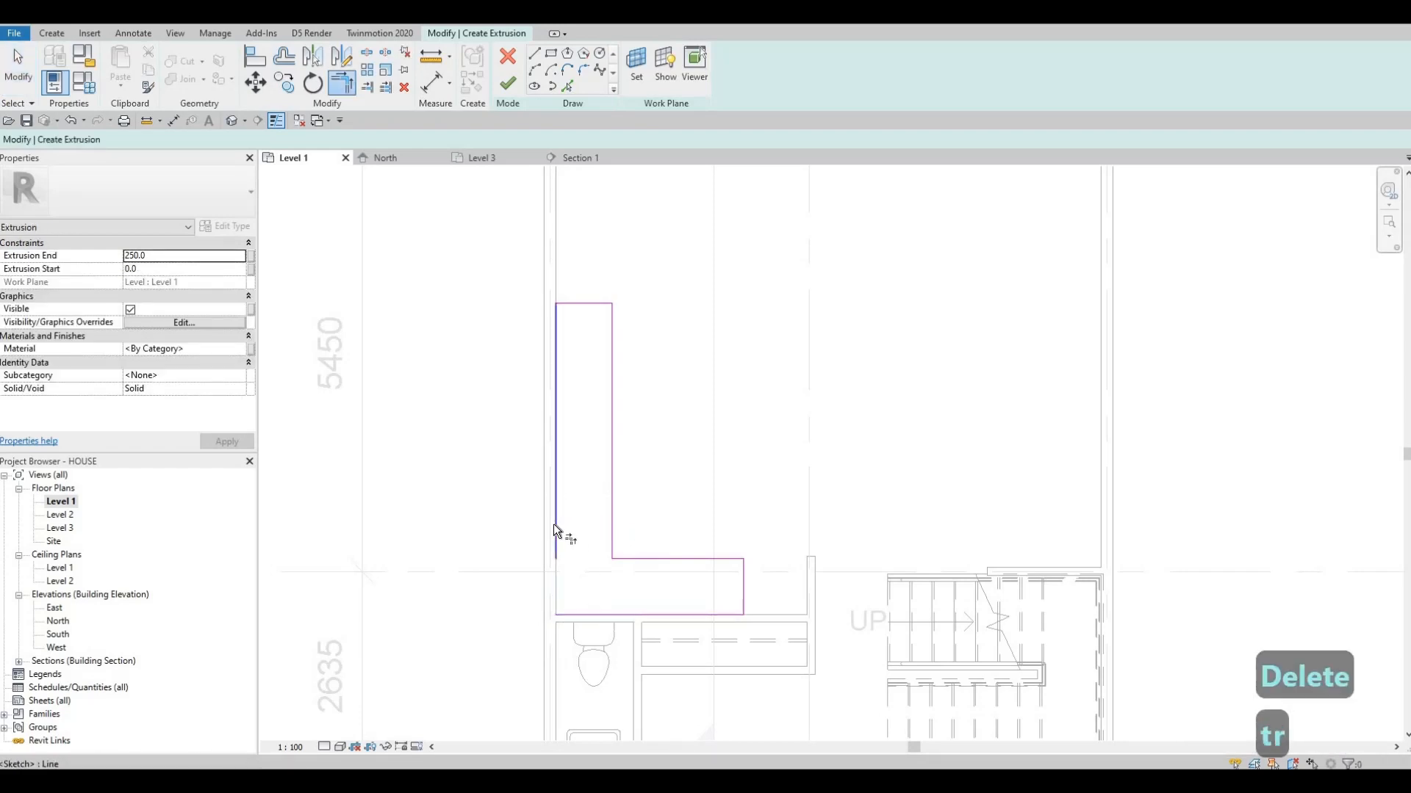
left_click(574, 609)
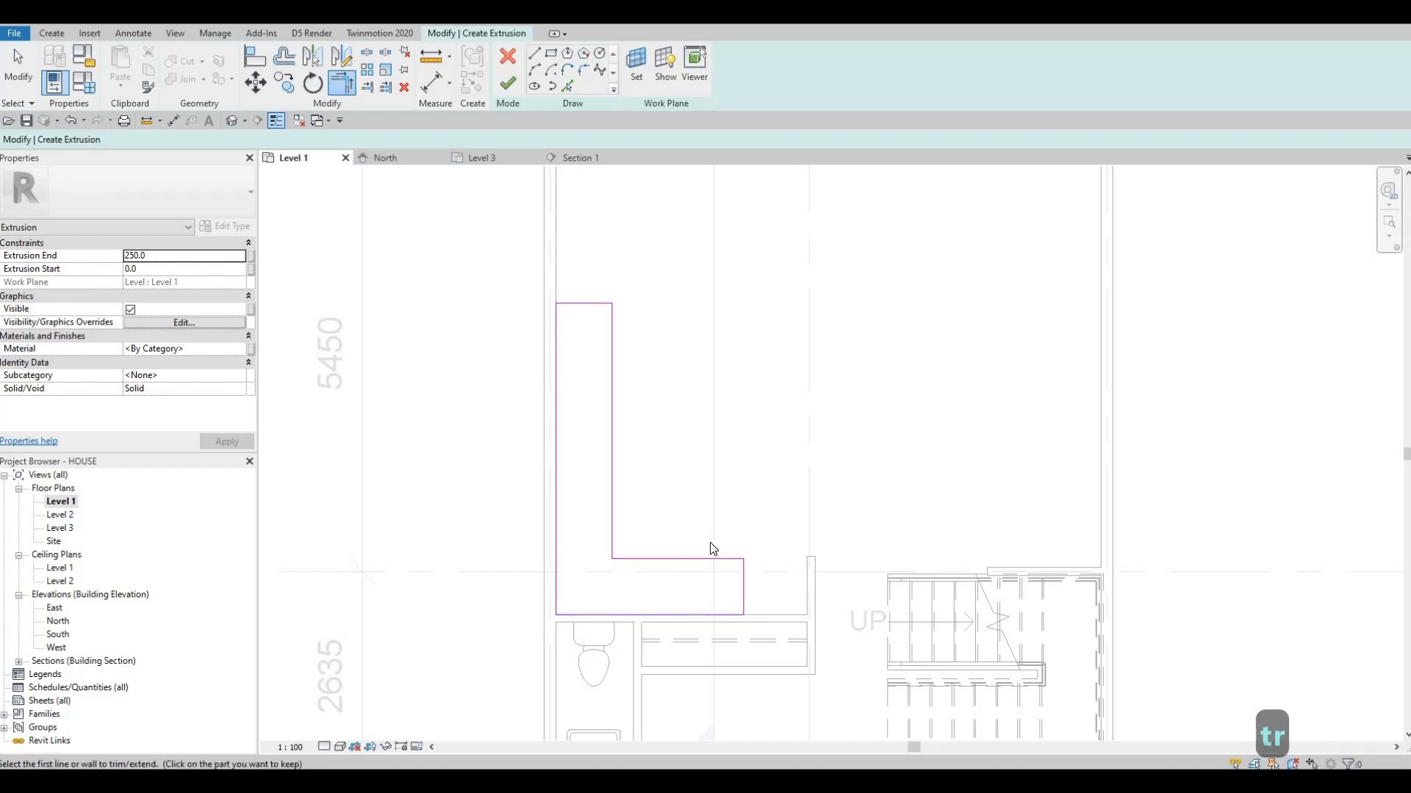
key("Escape")
Set the distance from the short leg's end line to the adjacent interior wall to 850
scroll(710, 542, "down", 1)
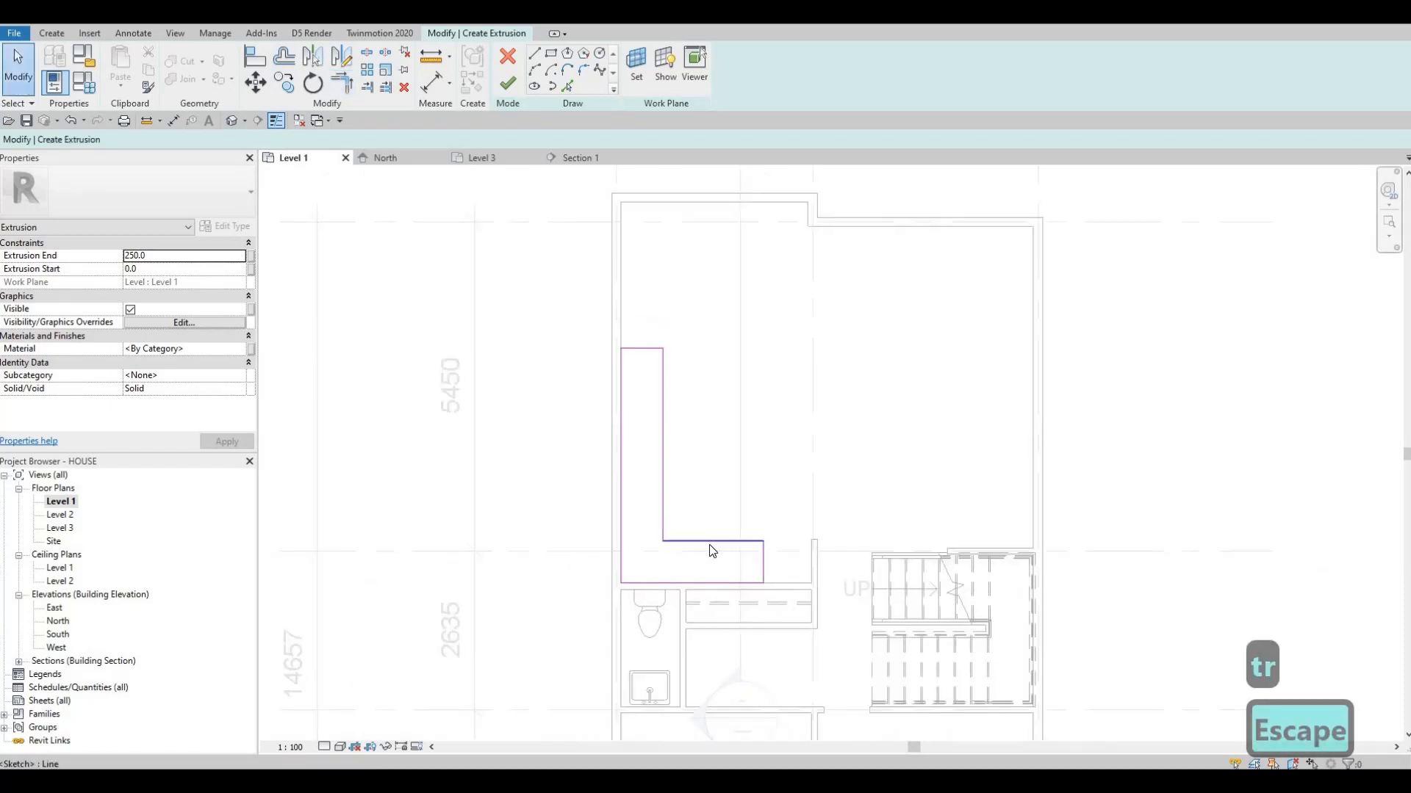
scroll(774, 565, "up", 2)
left_click(756, 562)
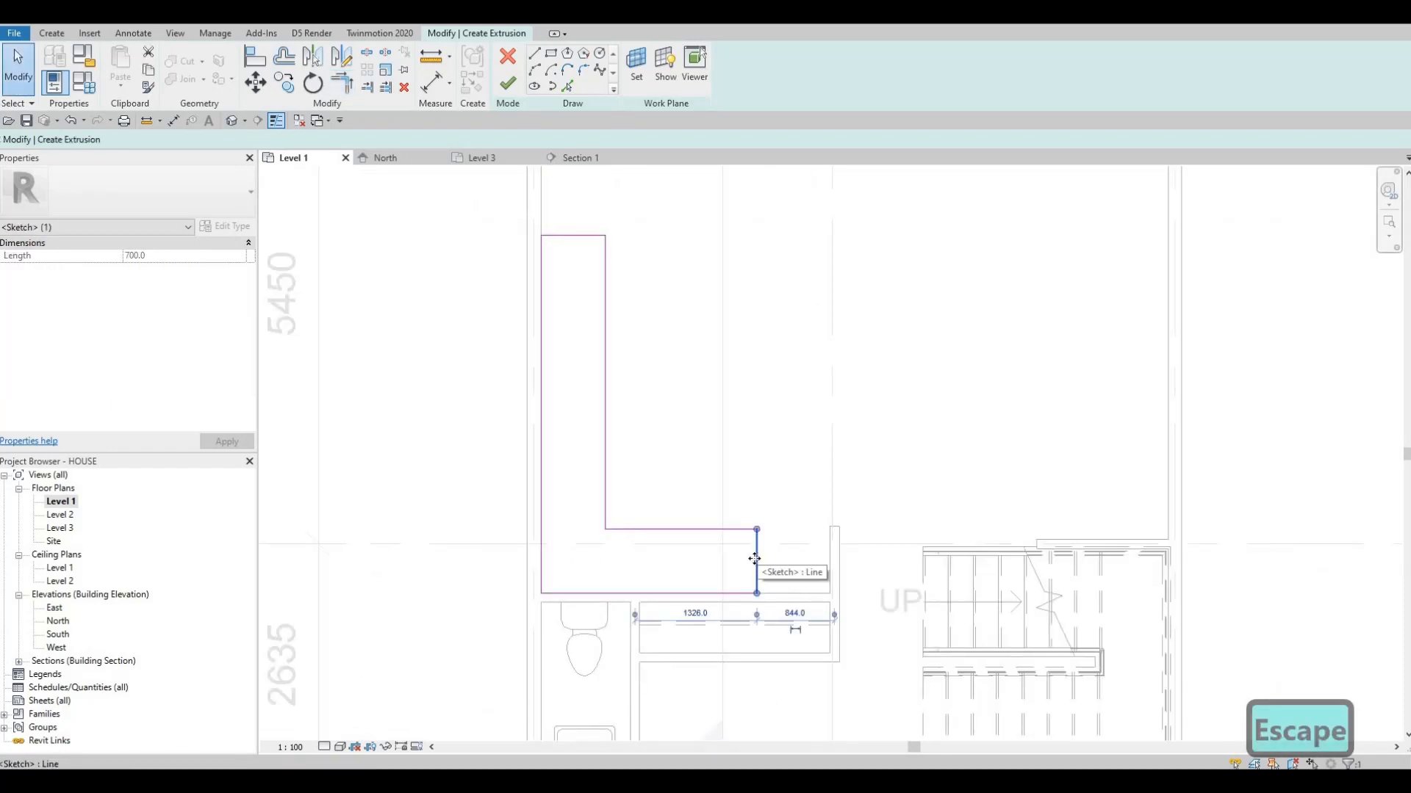
left_click(793, 614)
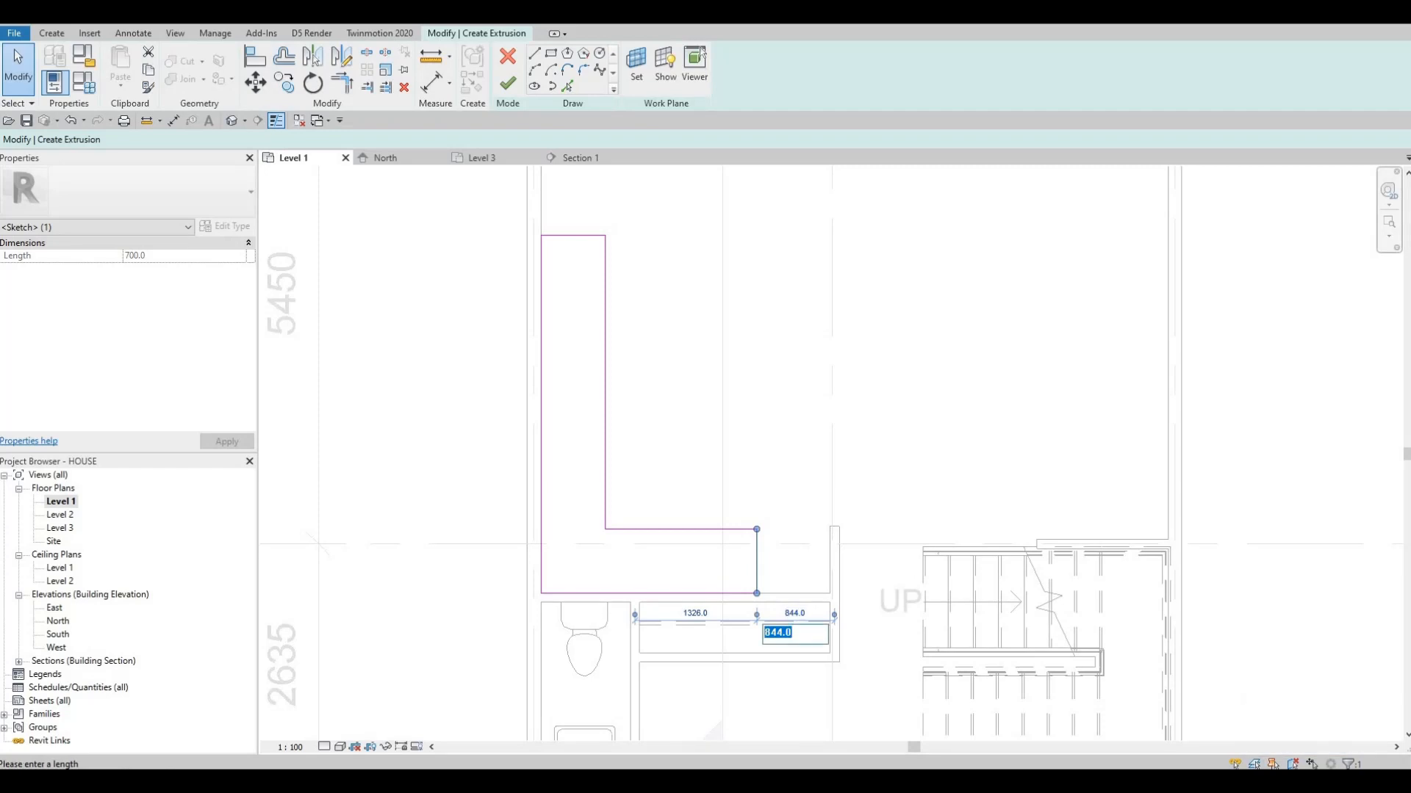
type("850")
key("Return")
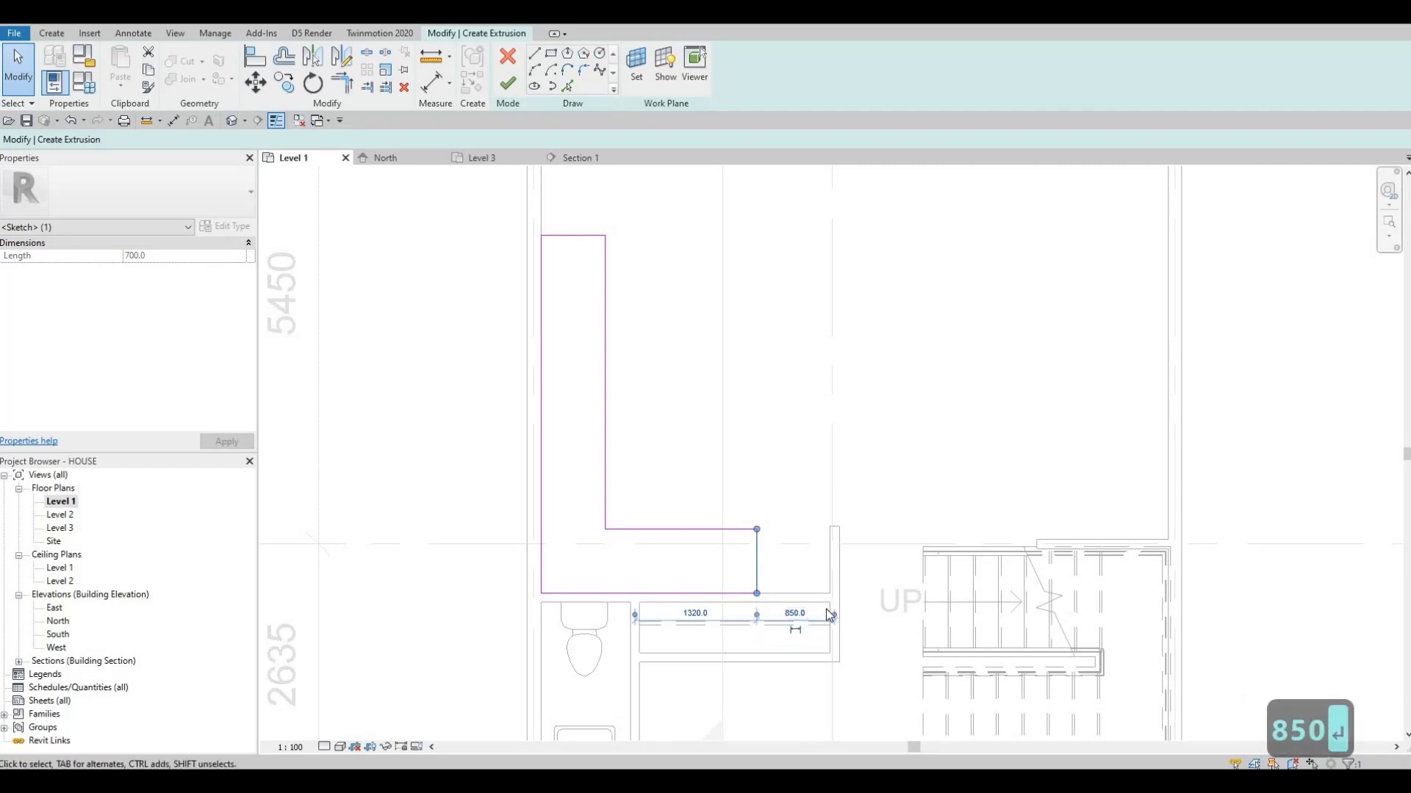
Finish the L-shaped extrusion sketch and display the counter in the default 3D view
key("Escape")
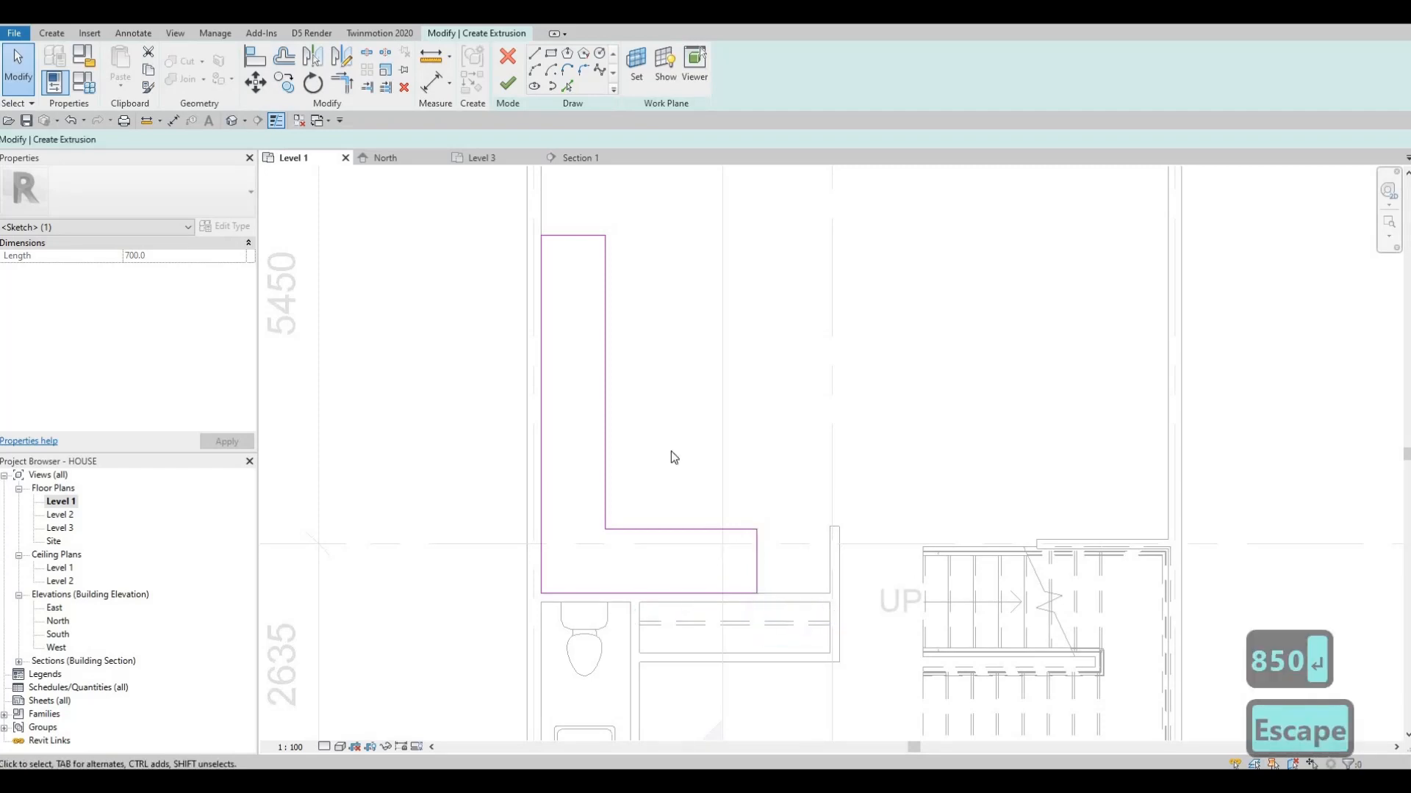
middle_click_drag(671, 456, 674, 496)
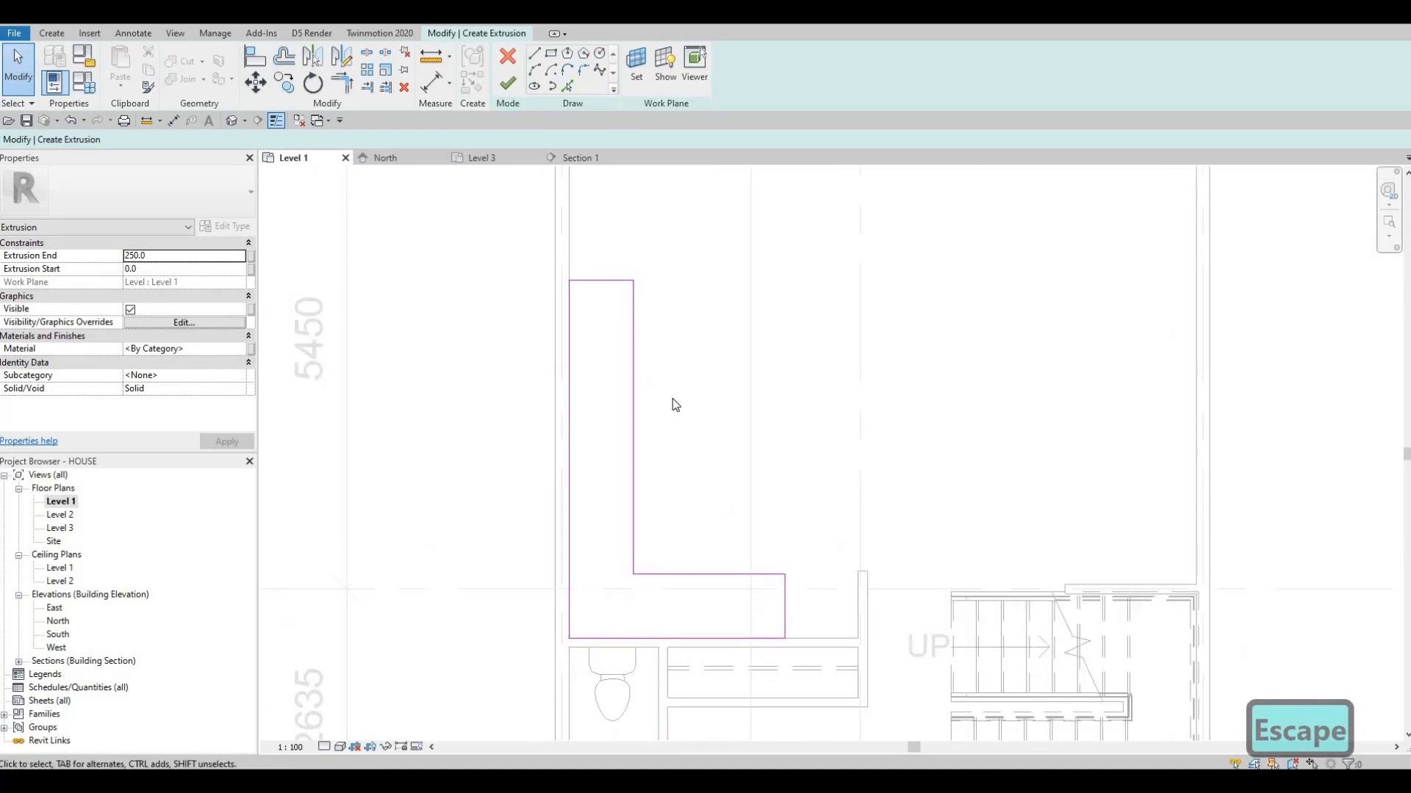
left_click(507, 85)
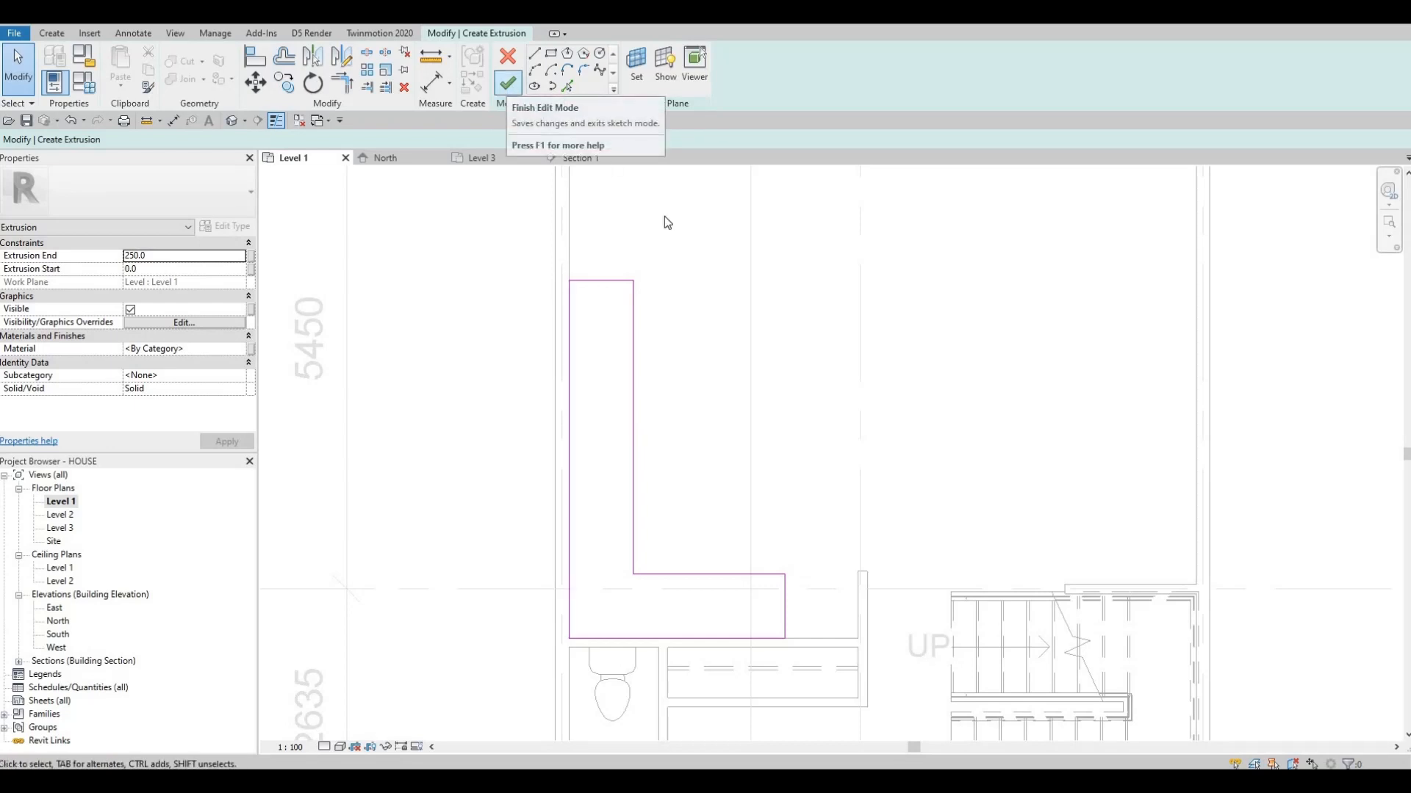
scroll(649, 318, "down", 3)
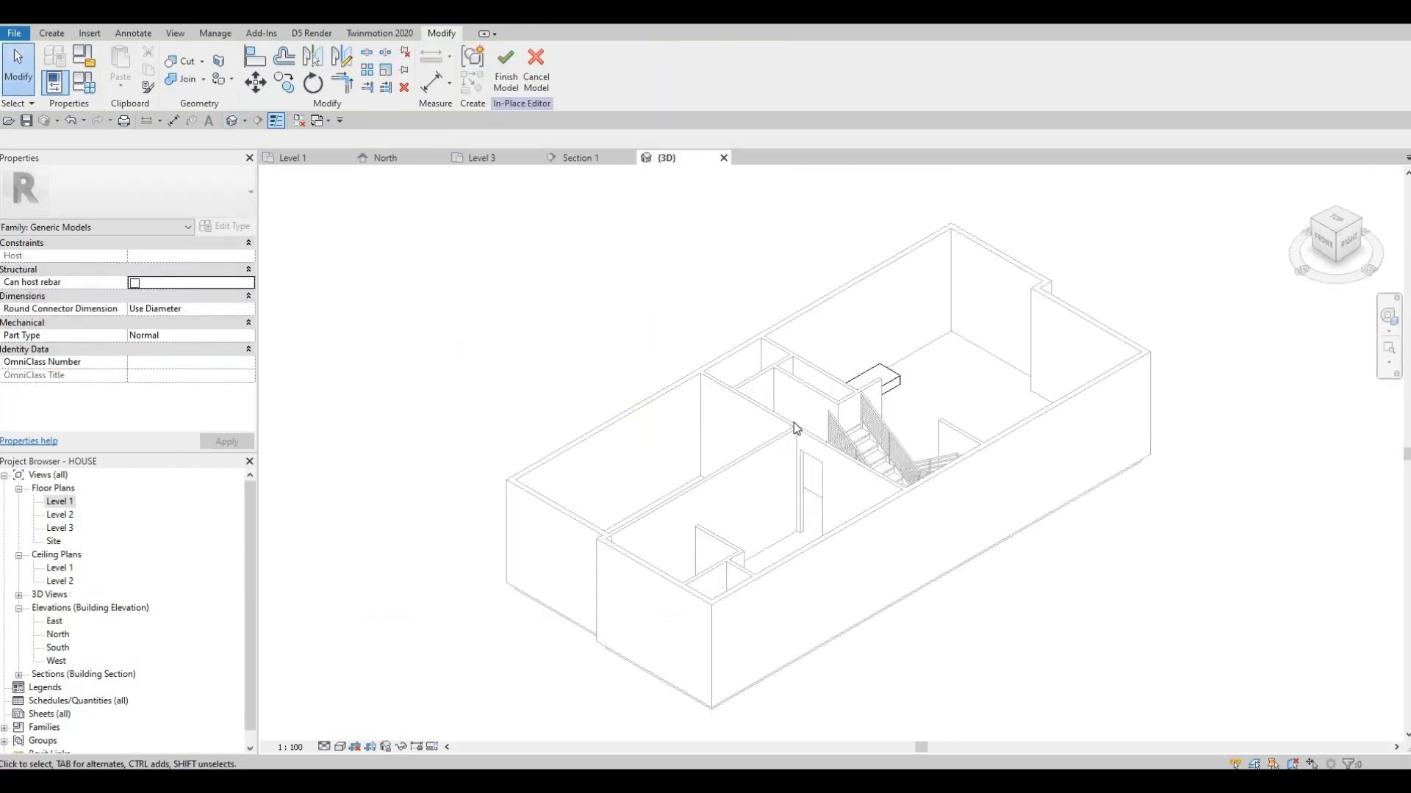
Stretch the top face of the L-shaped counter extrusion upward to a height of about 828 in the 3D view
middle_click_drag(797, 428, 348, 354, "shift")
scroll(359, 358, "up", 3)
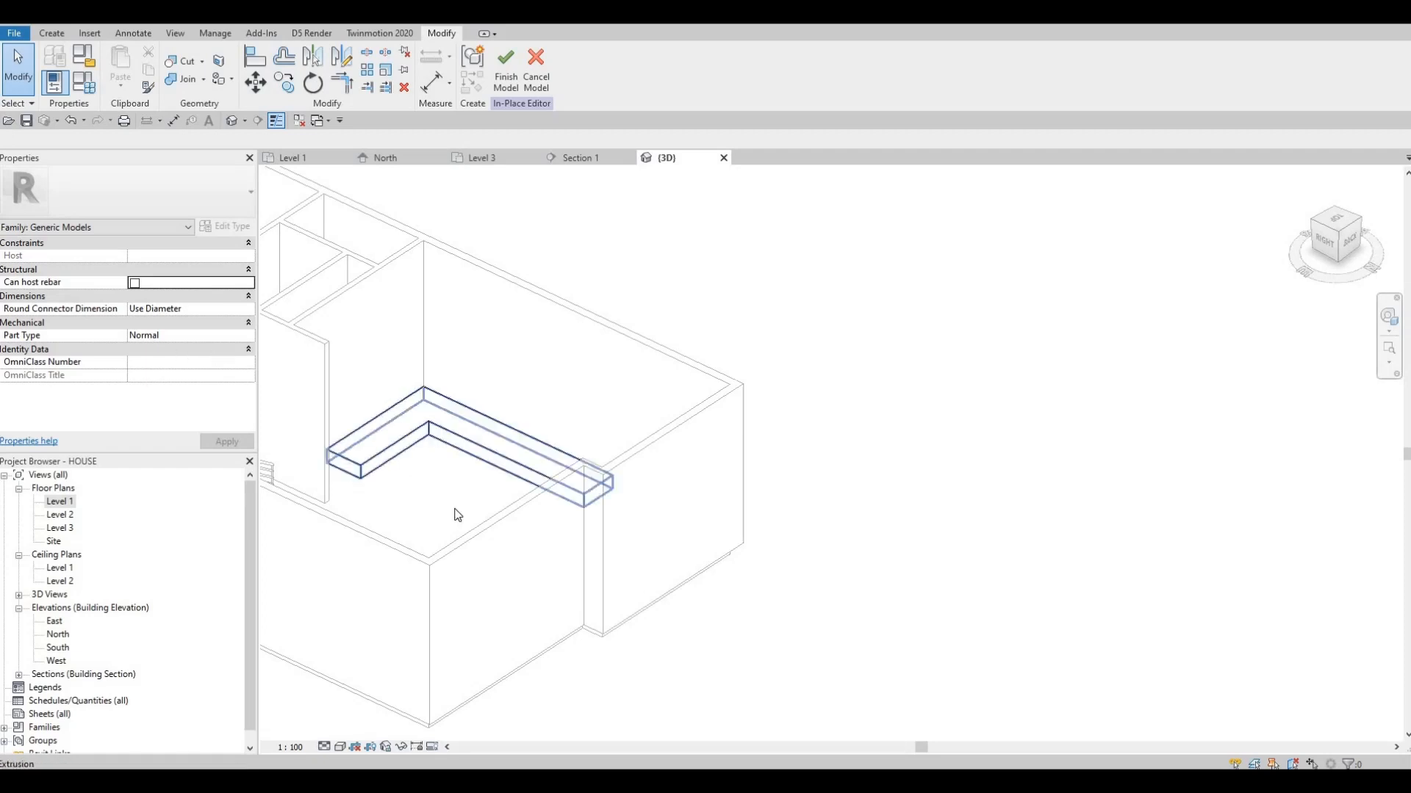
scroll(504, 545, "up", 3)
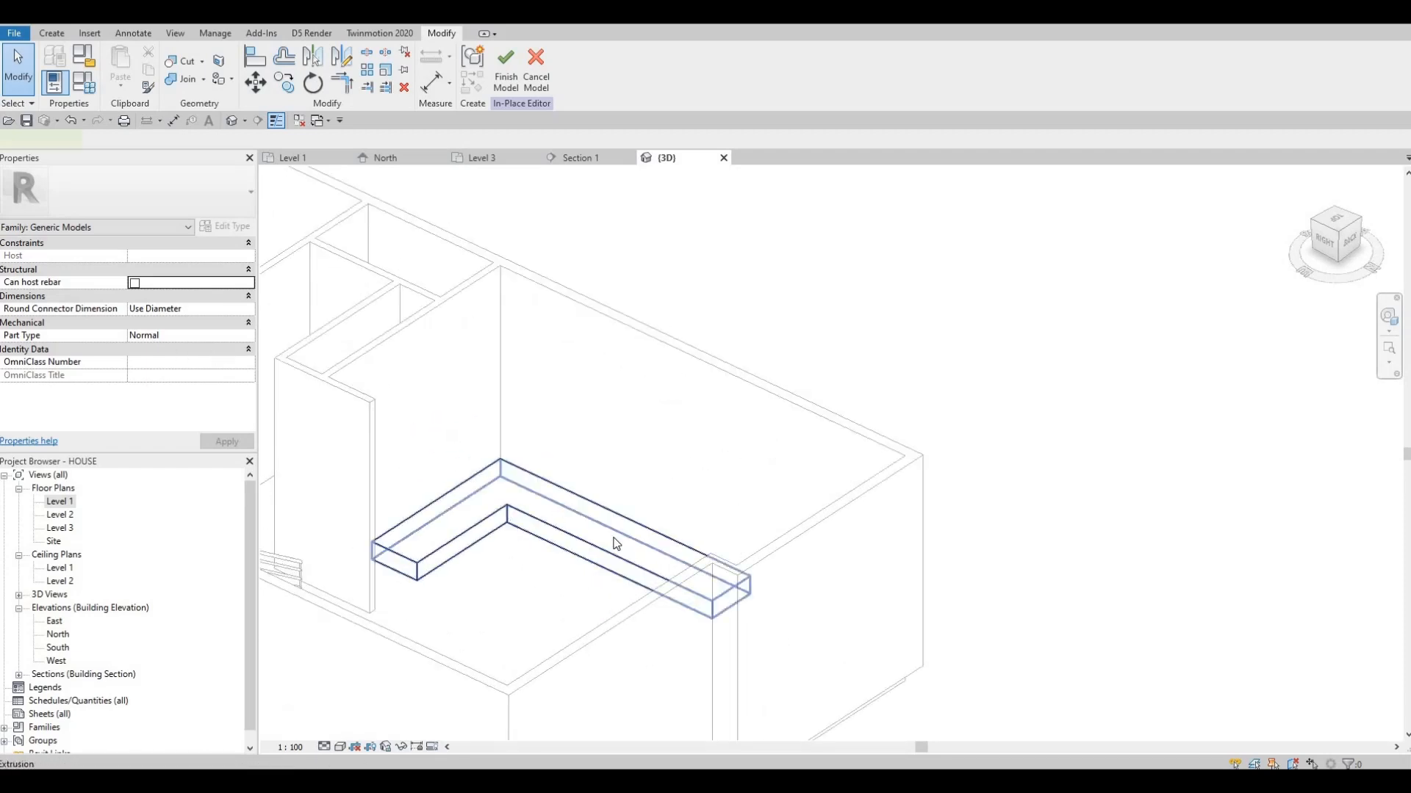
left_click(608, 542)
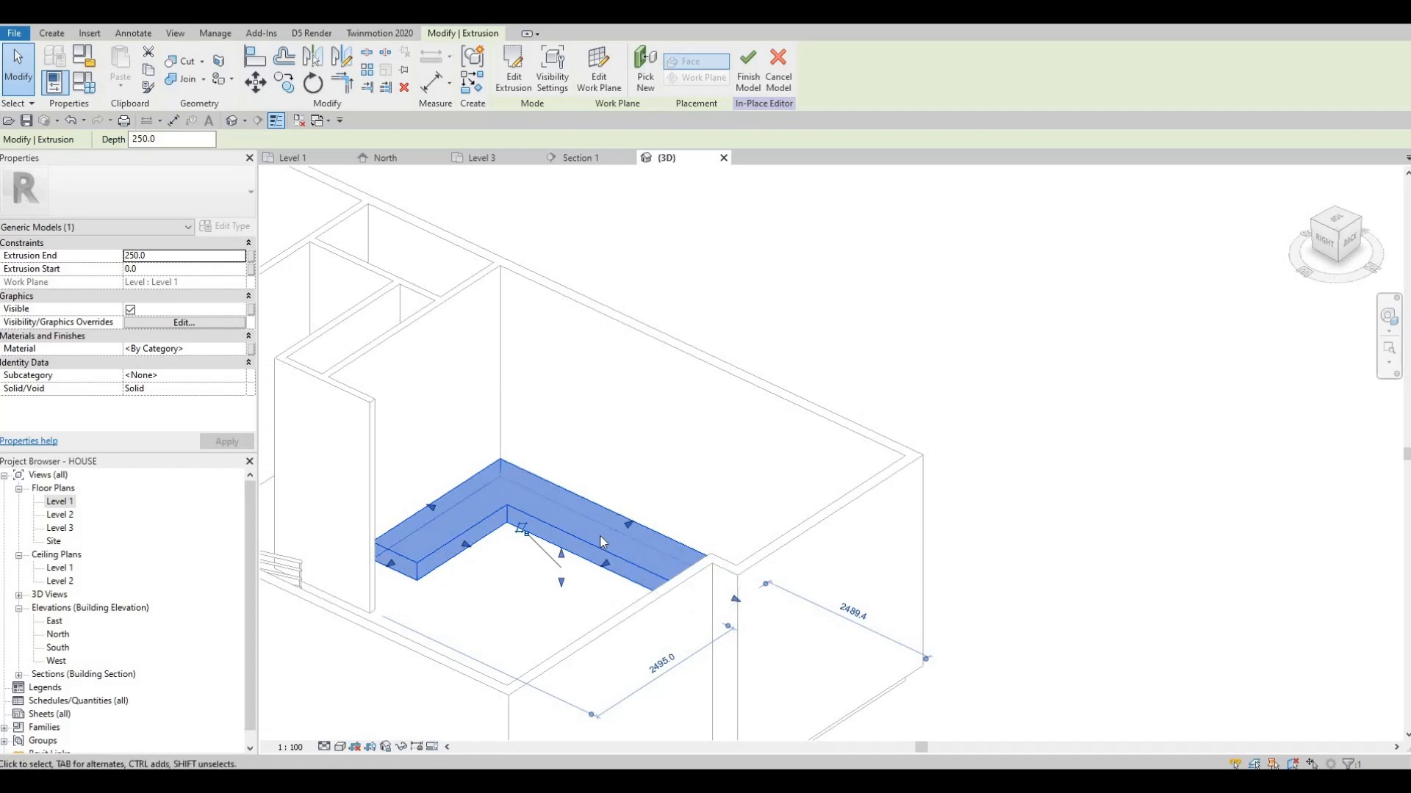
left_click_drag(558, 549, 529, 518)
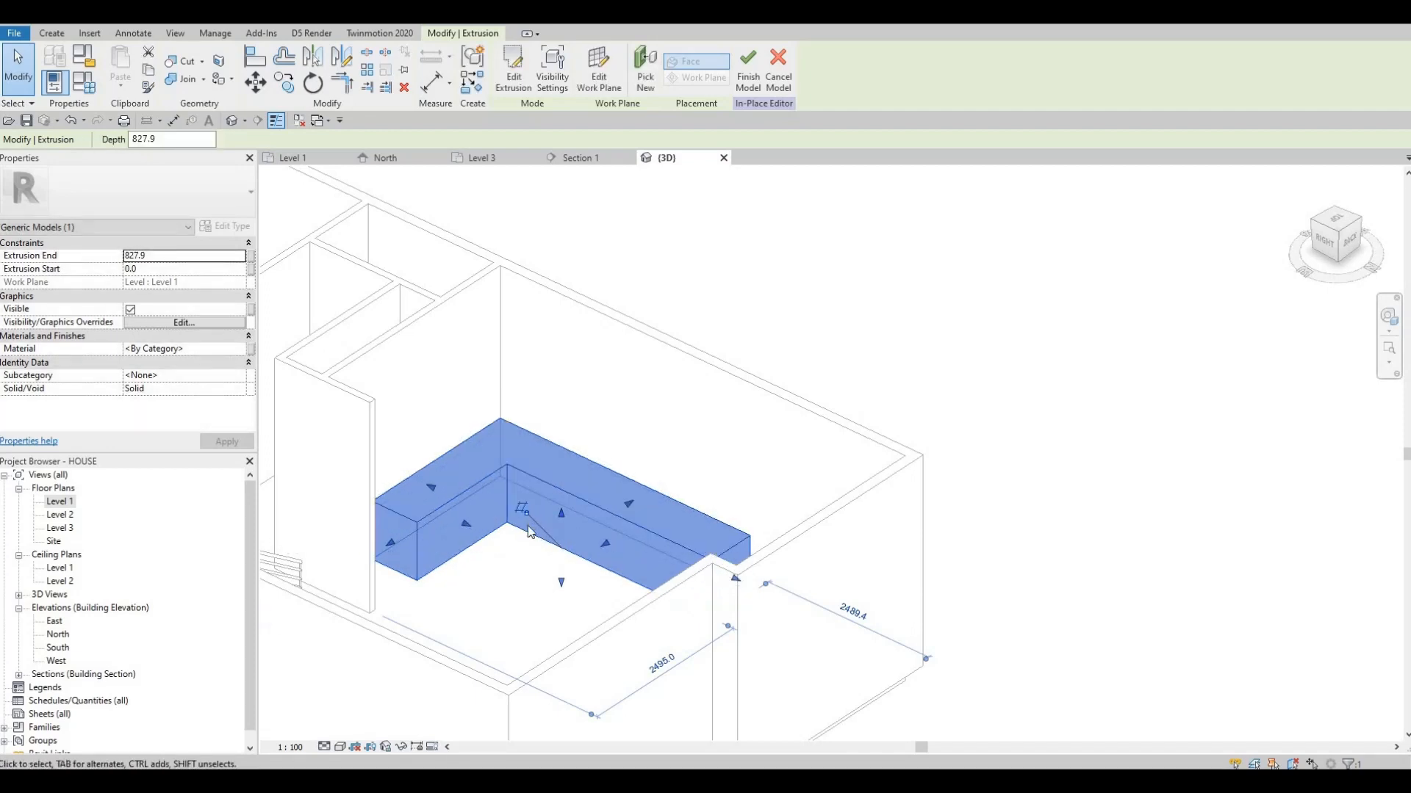
middle_click_drag(529, 547, 563, 509, "shift")
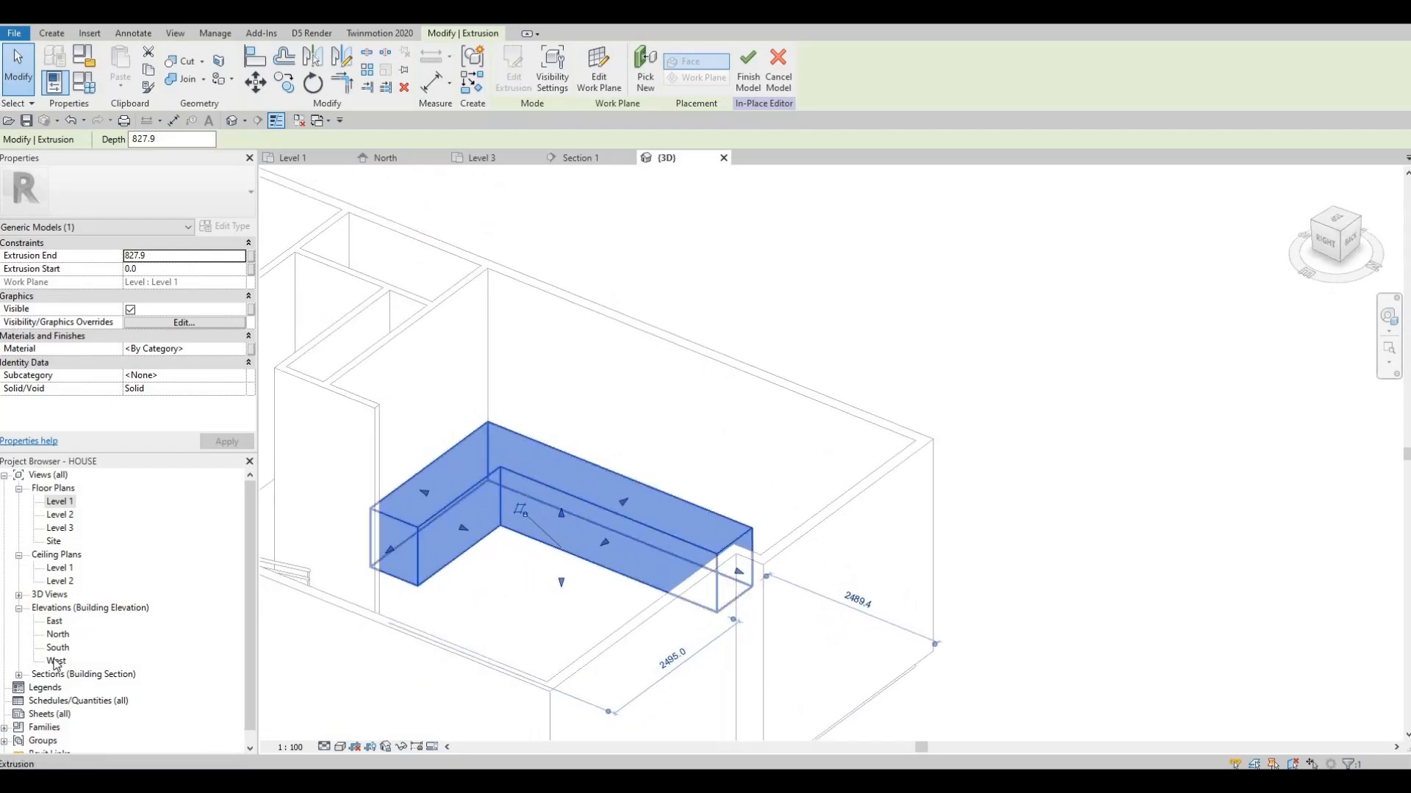
Open the Section 1 view and stretch the top of the counter extrusion up to a height of about 905
left_click(26, 678)
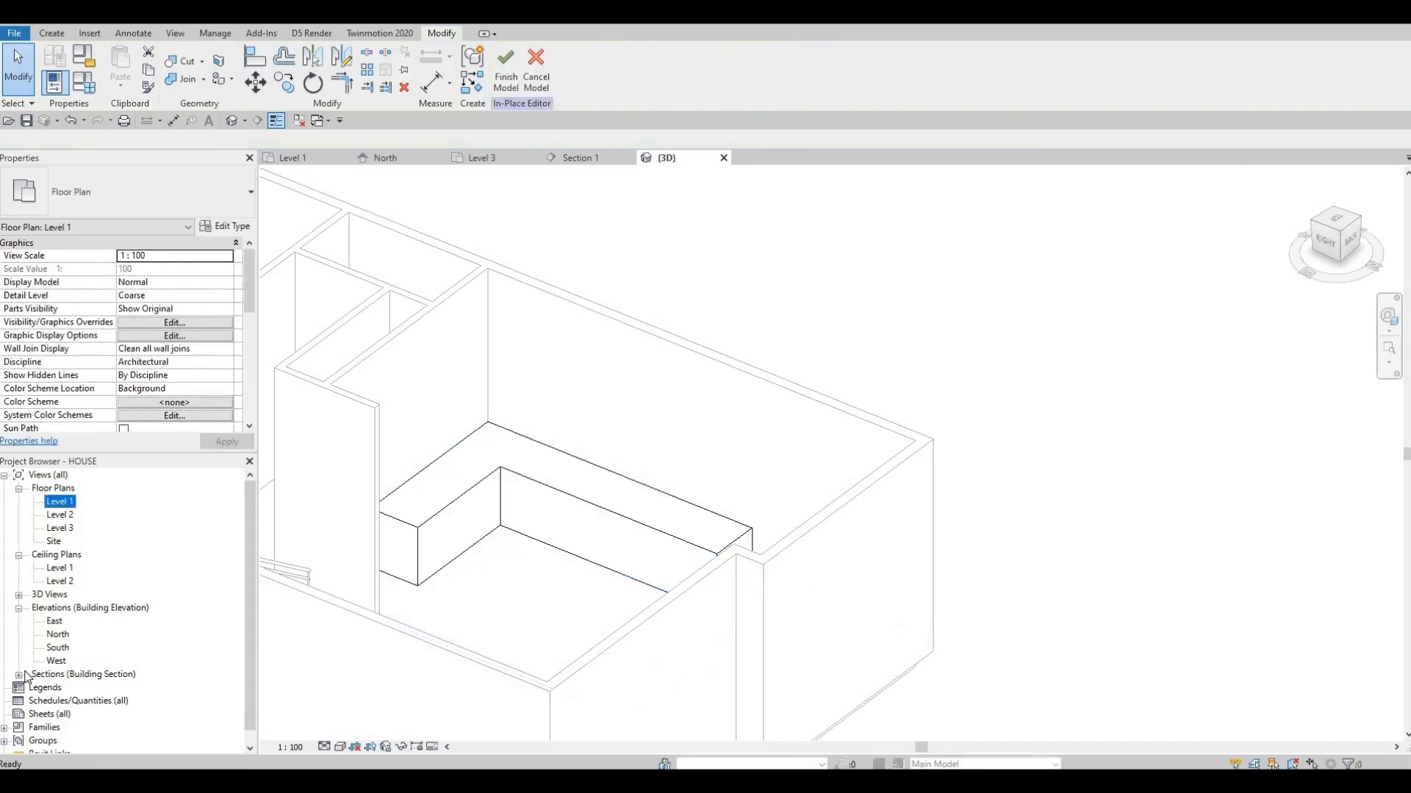
left_click(19, 674)
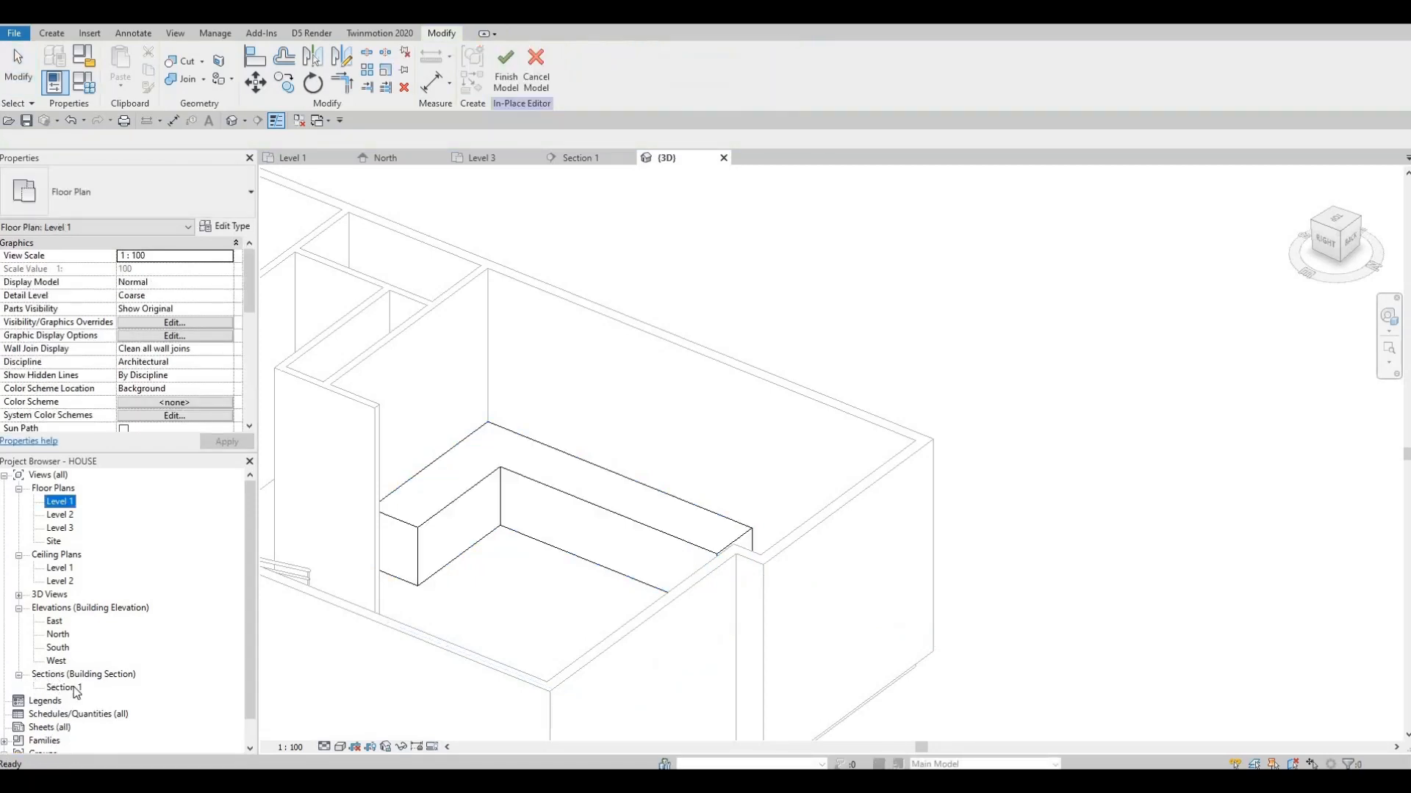
double_click(65, 688)
scroll(541, 456, "up", 5)
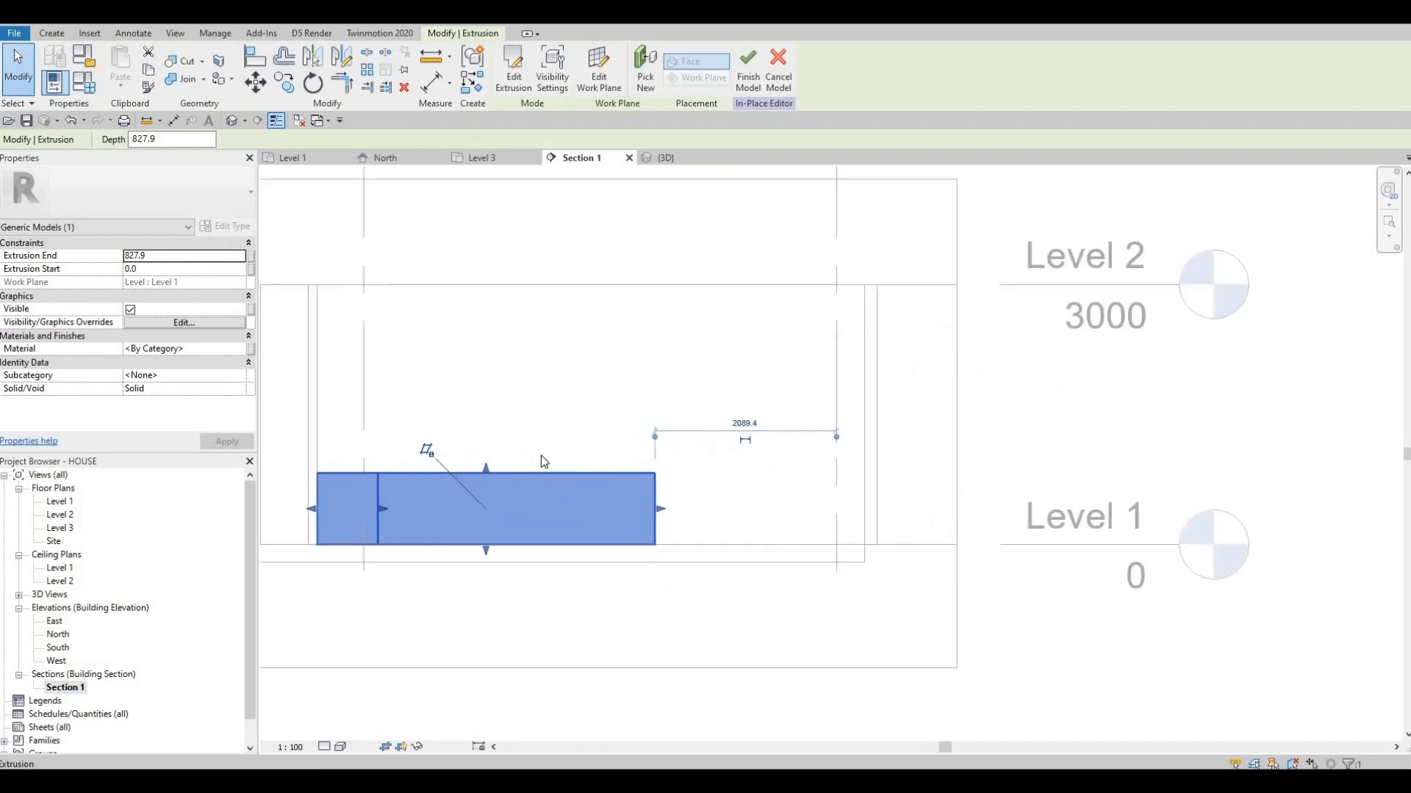
key("Escape")
left_click(515, 464)
middle_click_drag(516, 465, 728, 415)
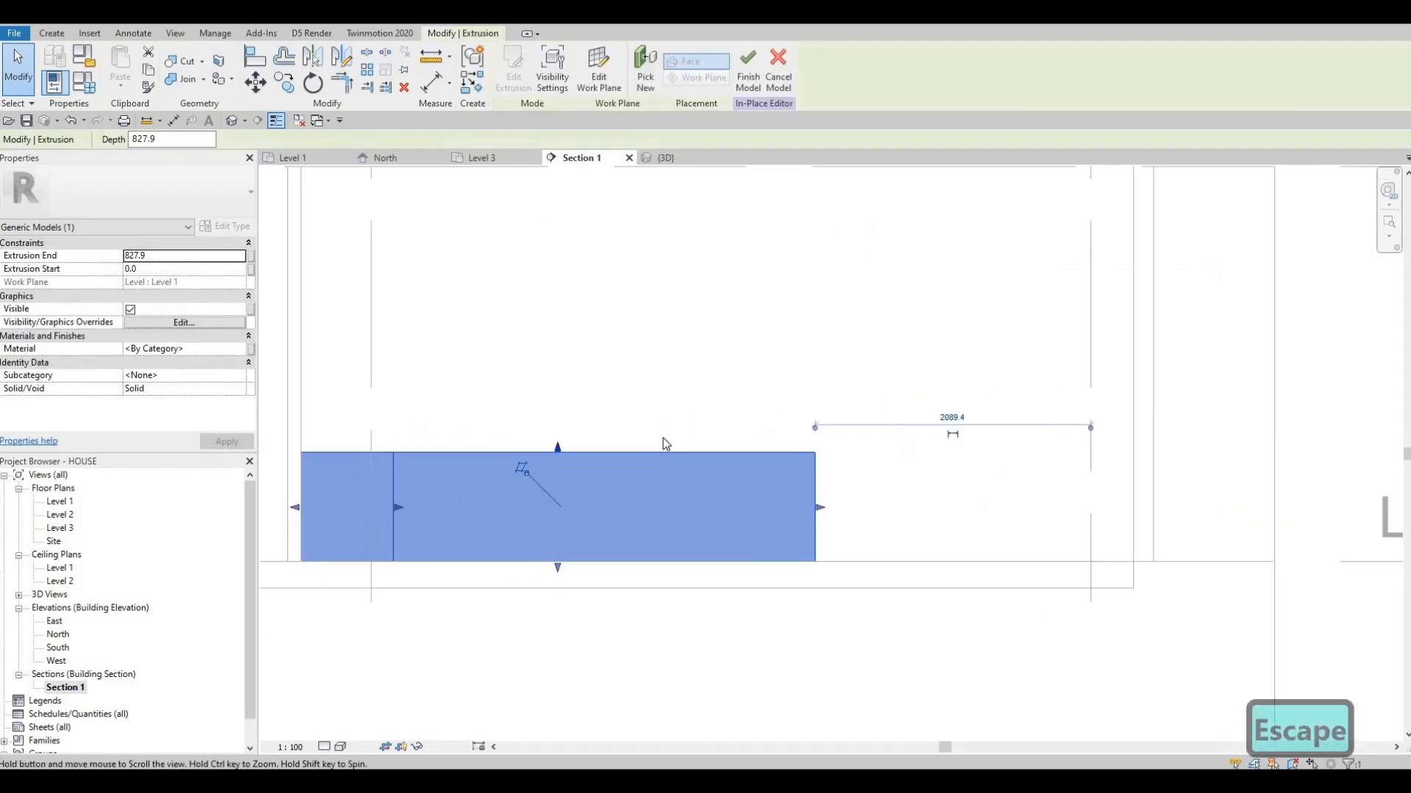
scroll(697, 377, "down", 1)
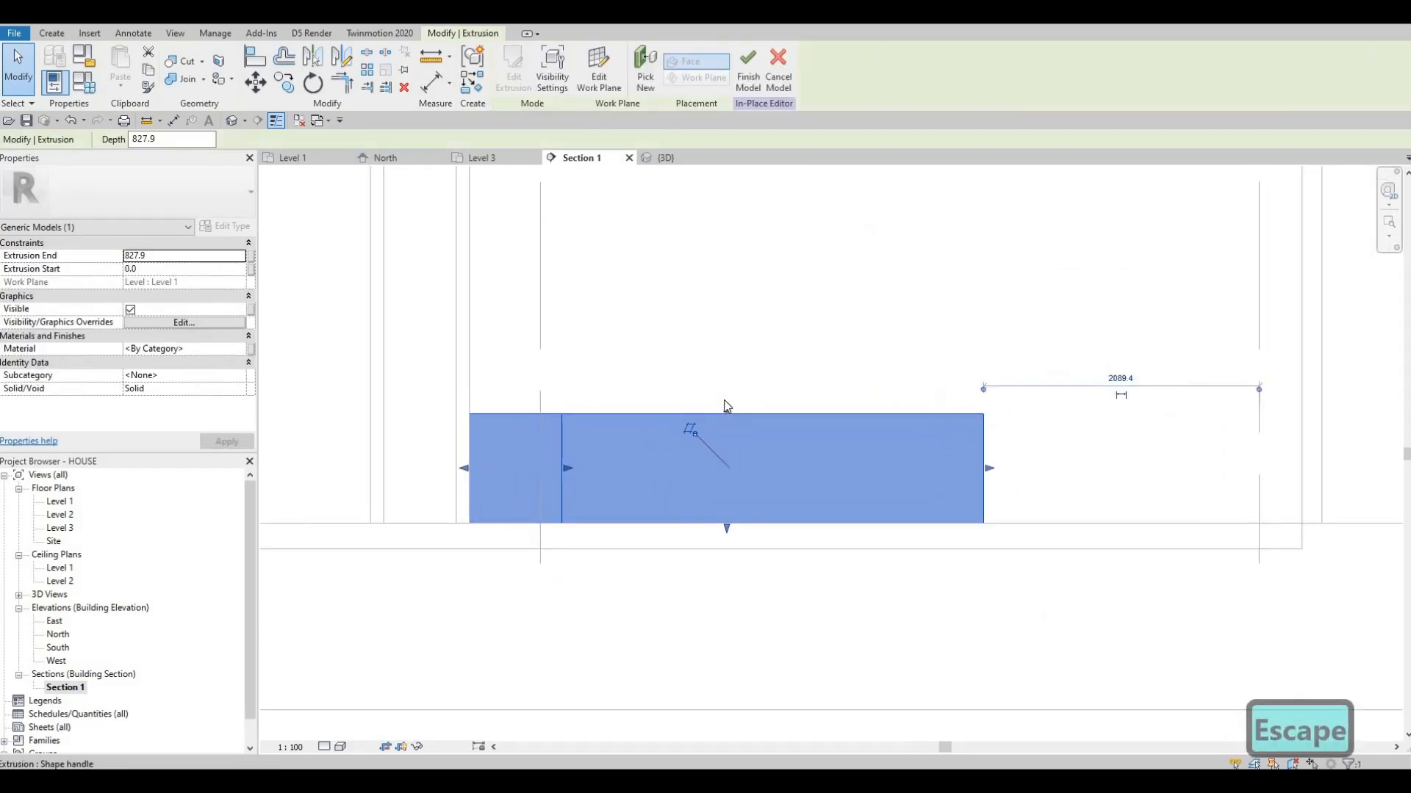
key("Escape")
scroll(604, 345, "down", 1)
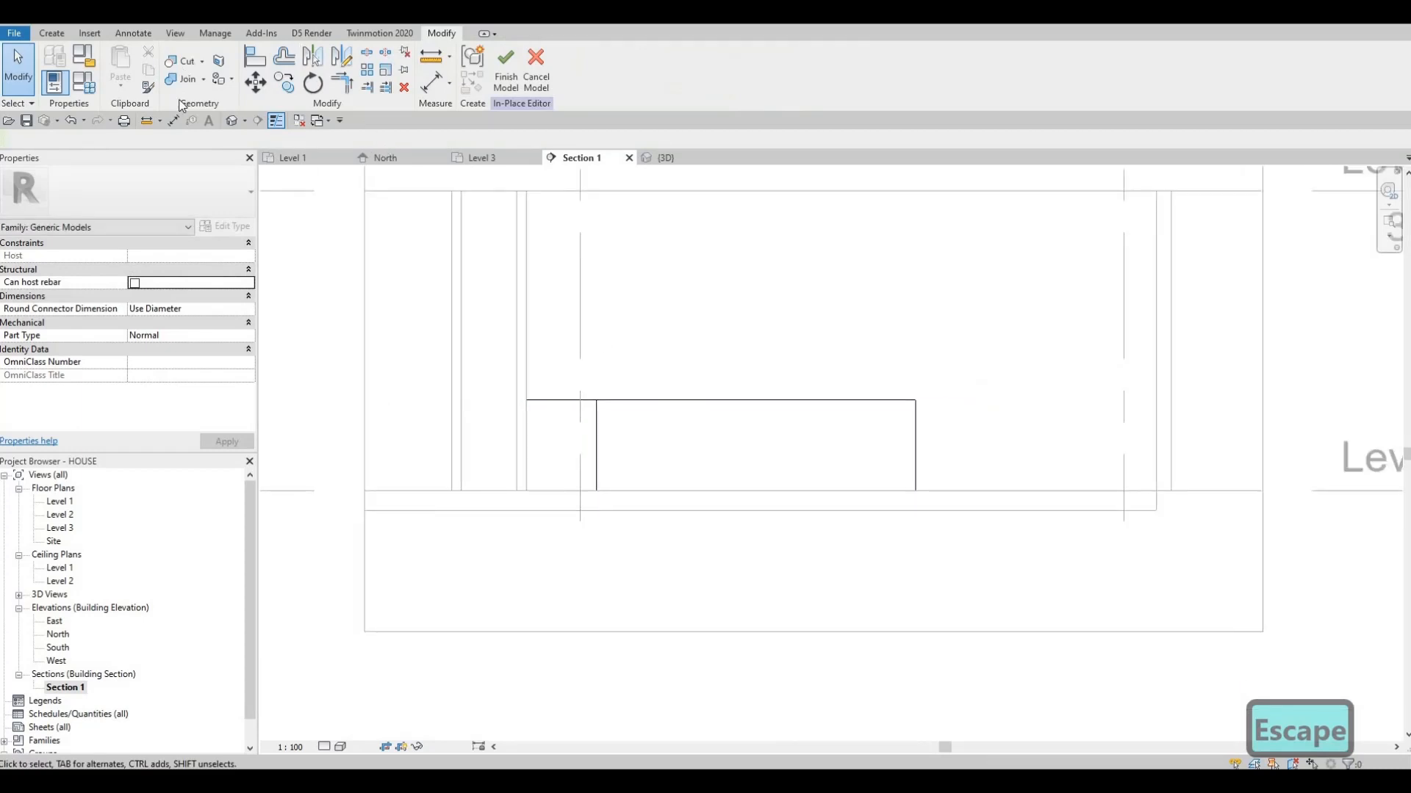
Measure the counter's height in the section with an aligned dimension from top to base, and delete that dimension
left_click(173, 121)
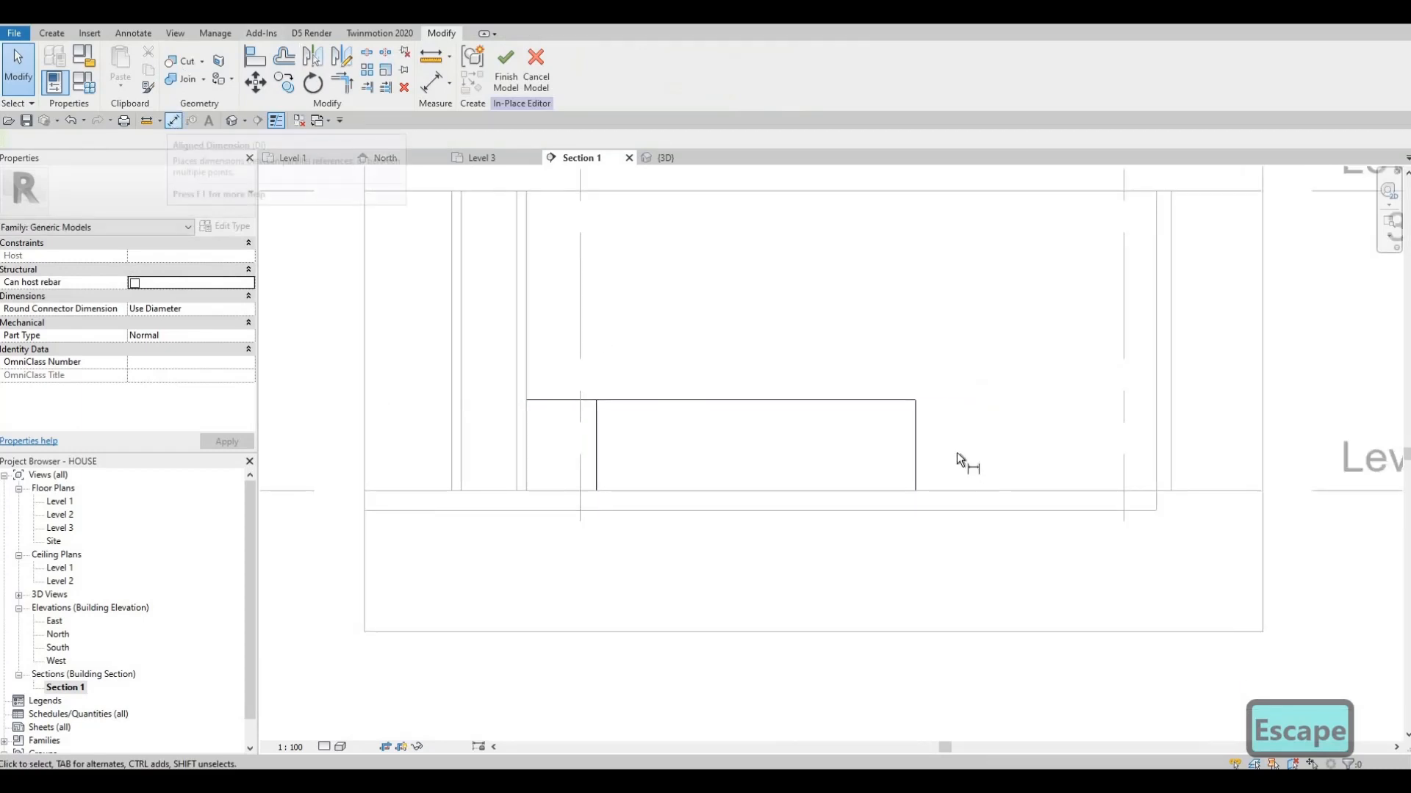
left_click(860, 401)
left_click(865, 489)
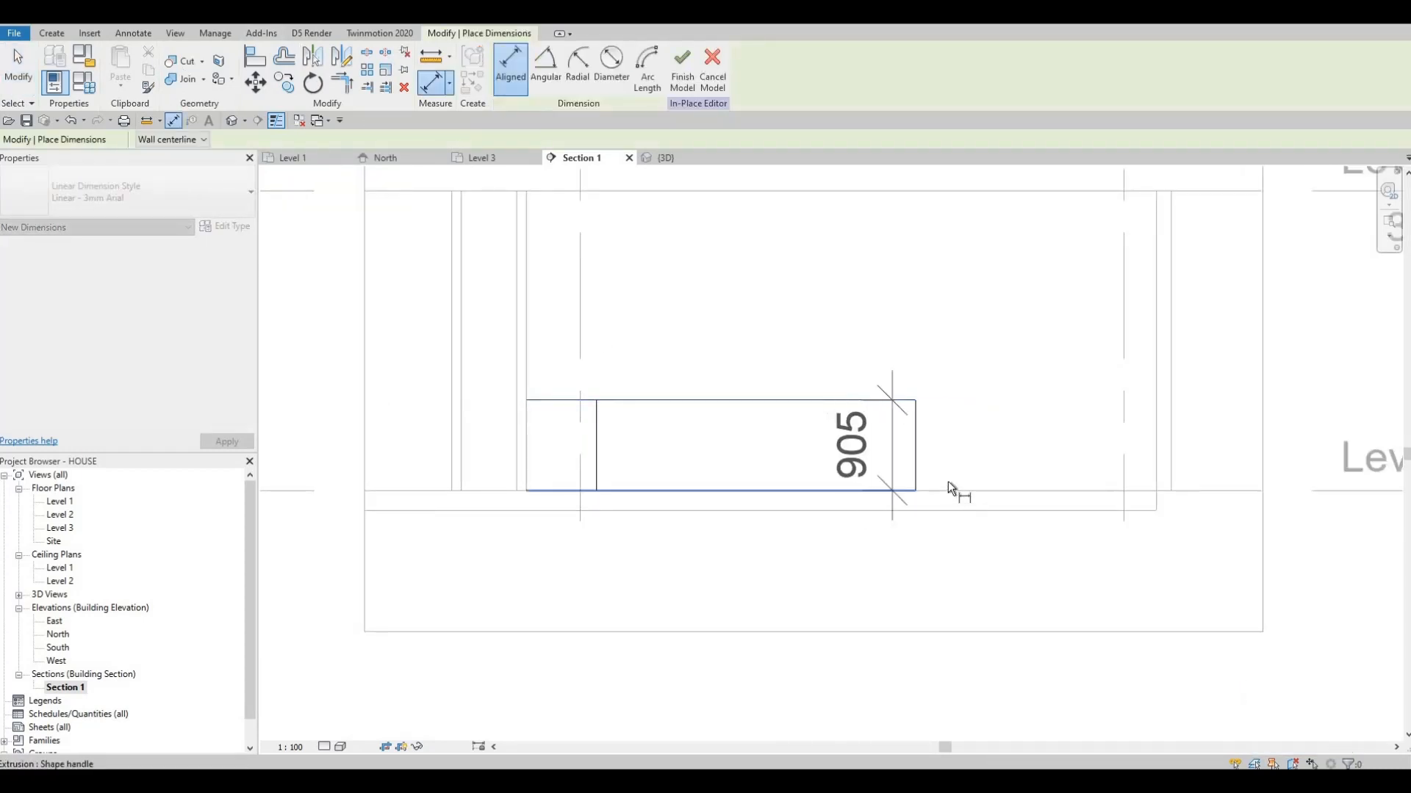
left_click(956, 478)
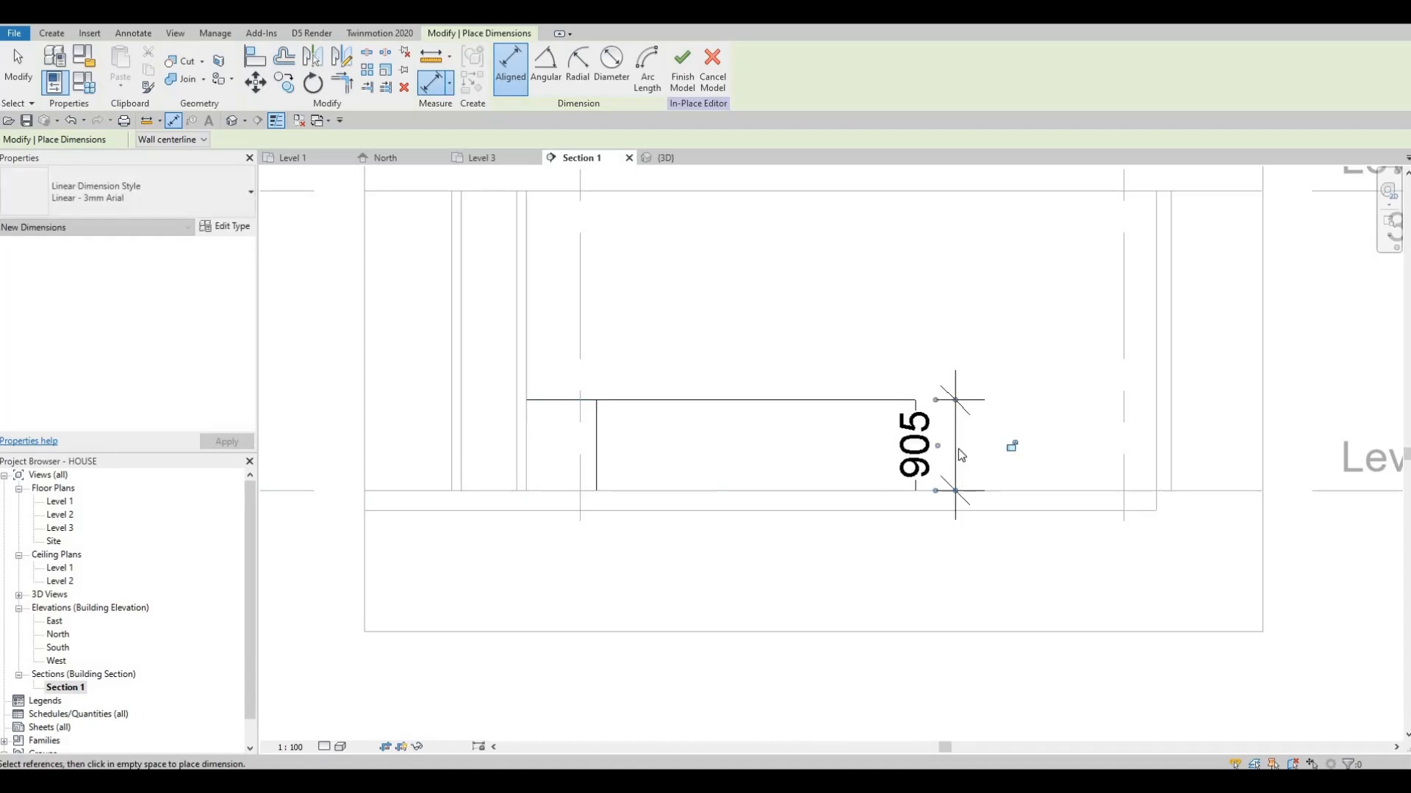
key("Escape")
key("Escape")
key("Escape")
left_click(959, 447)
key("Delete")
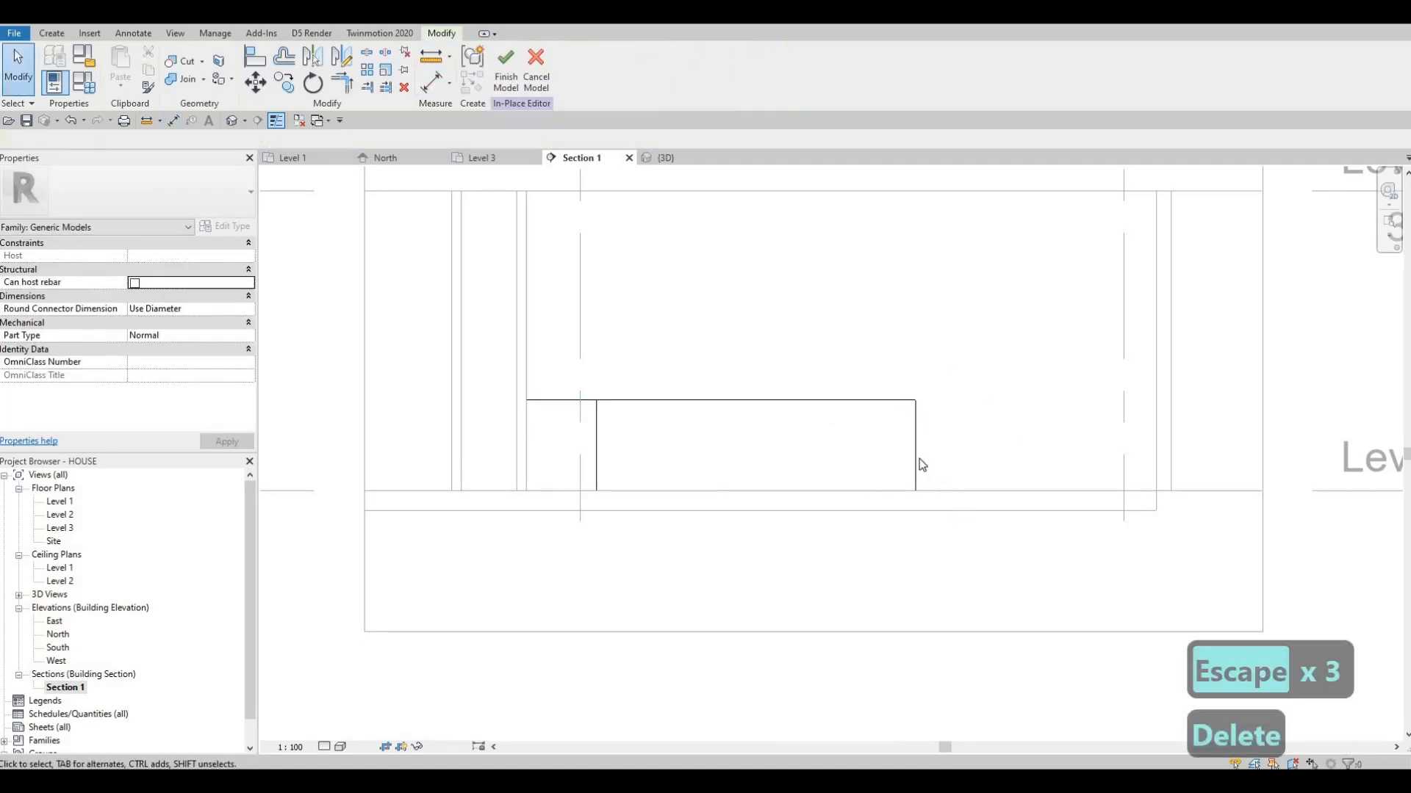
scroll(735, 423, "down", 1)
scroll(705, 437, "up", 2)
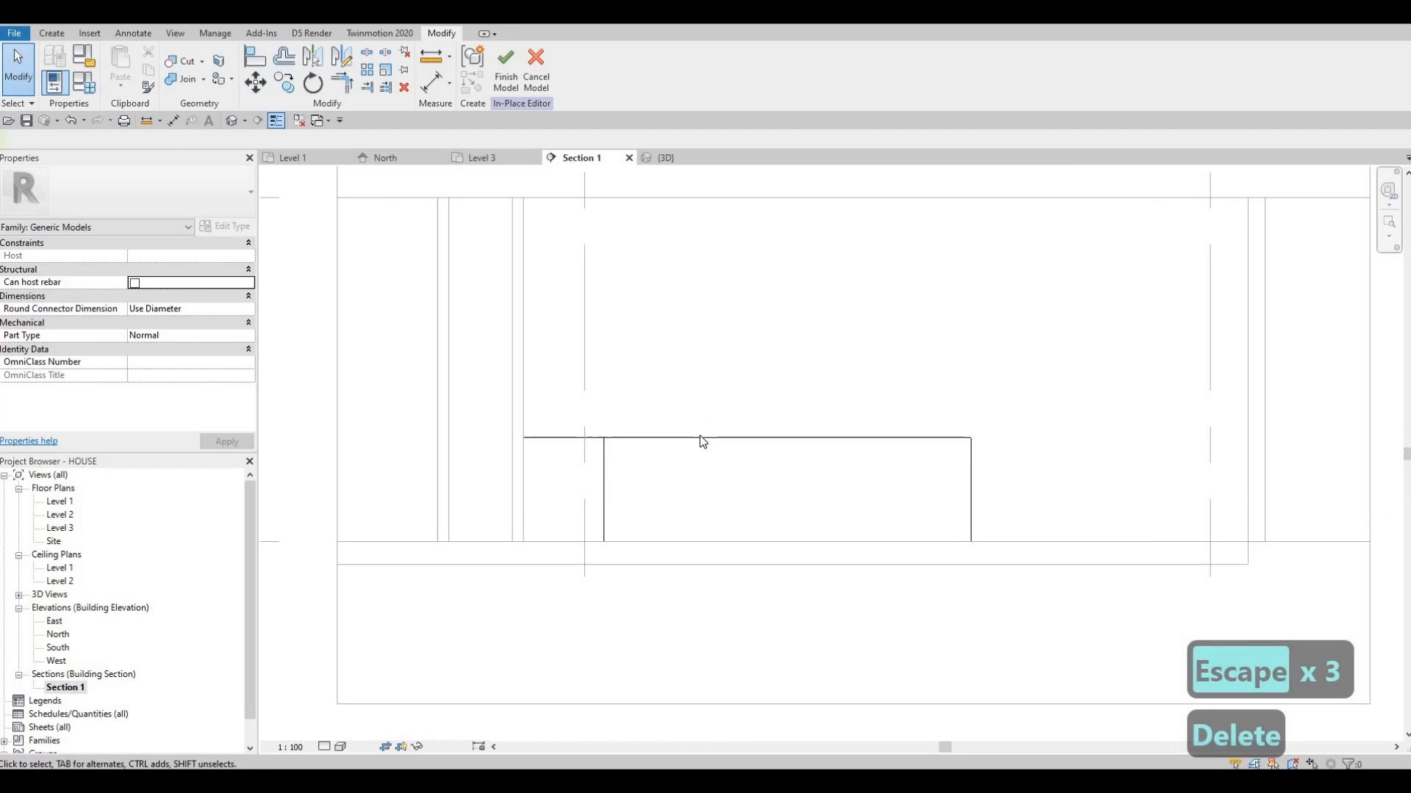
left_click(747, 439)
key("Escape")
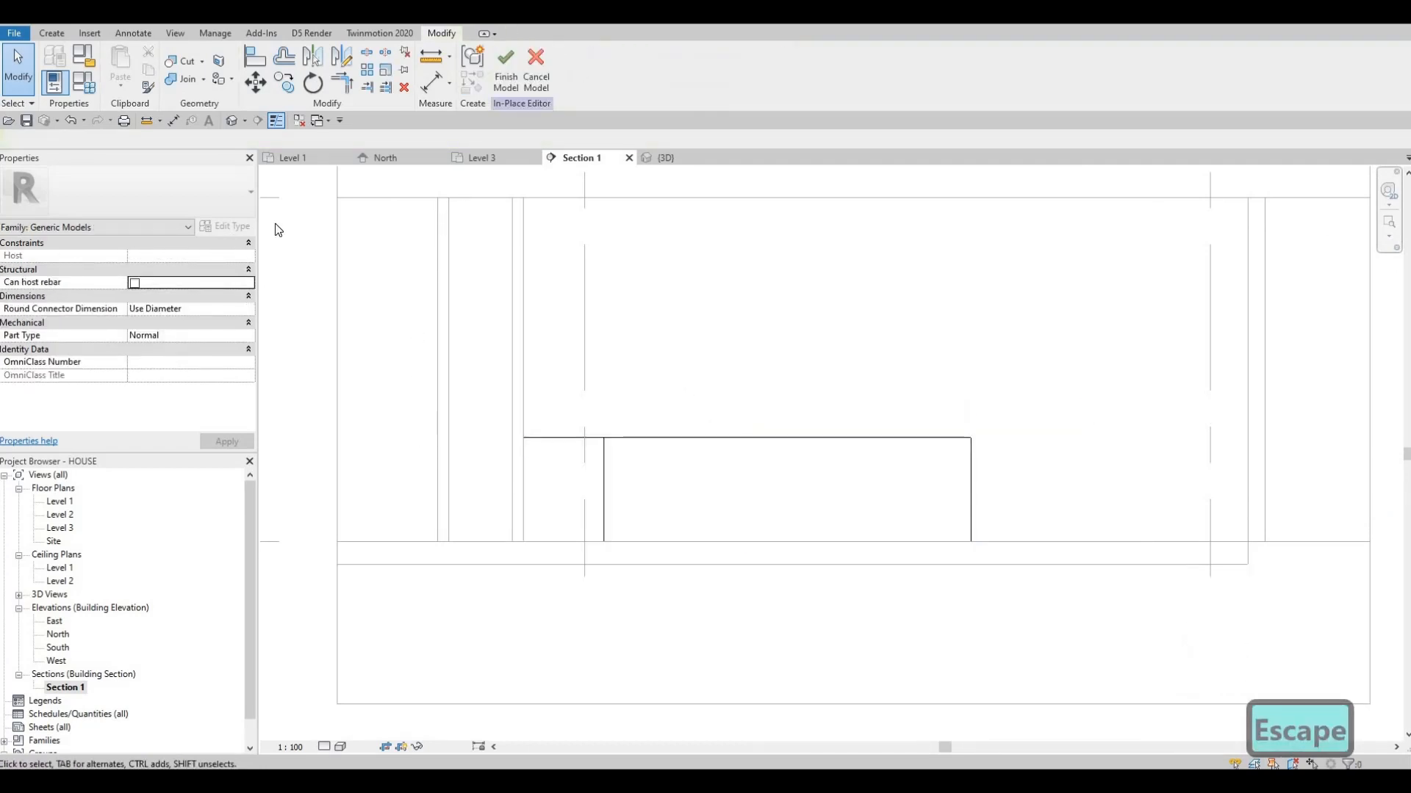
In the 3D view, assign the counter extrusion the Wall Texture, Stucco material from the Plaster category of AEC Materials
left_click(232, 123)
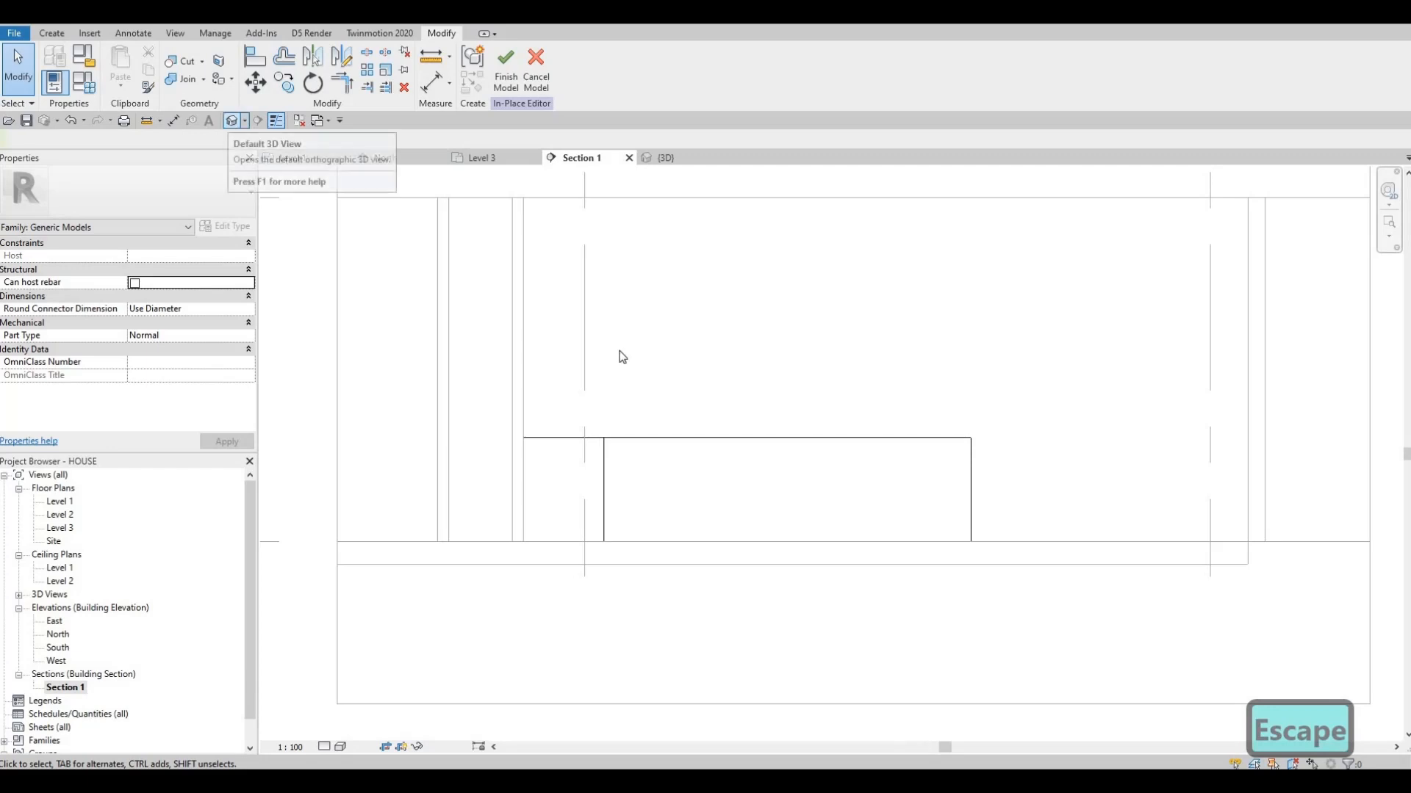
middle_click_drag(665, 422, 684, 451, "shift")
middle_click_drag(629, 557, 280, 104, "shift")
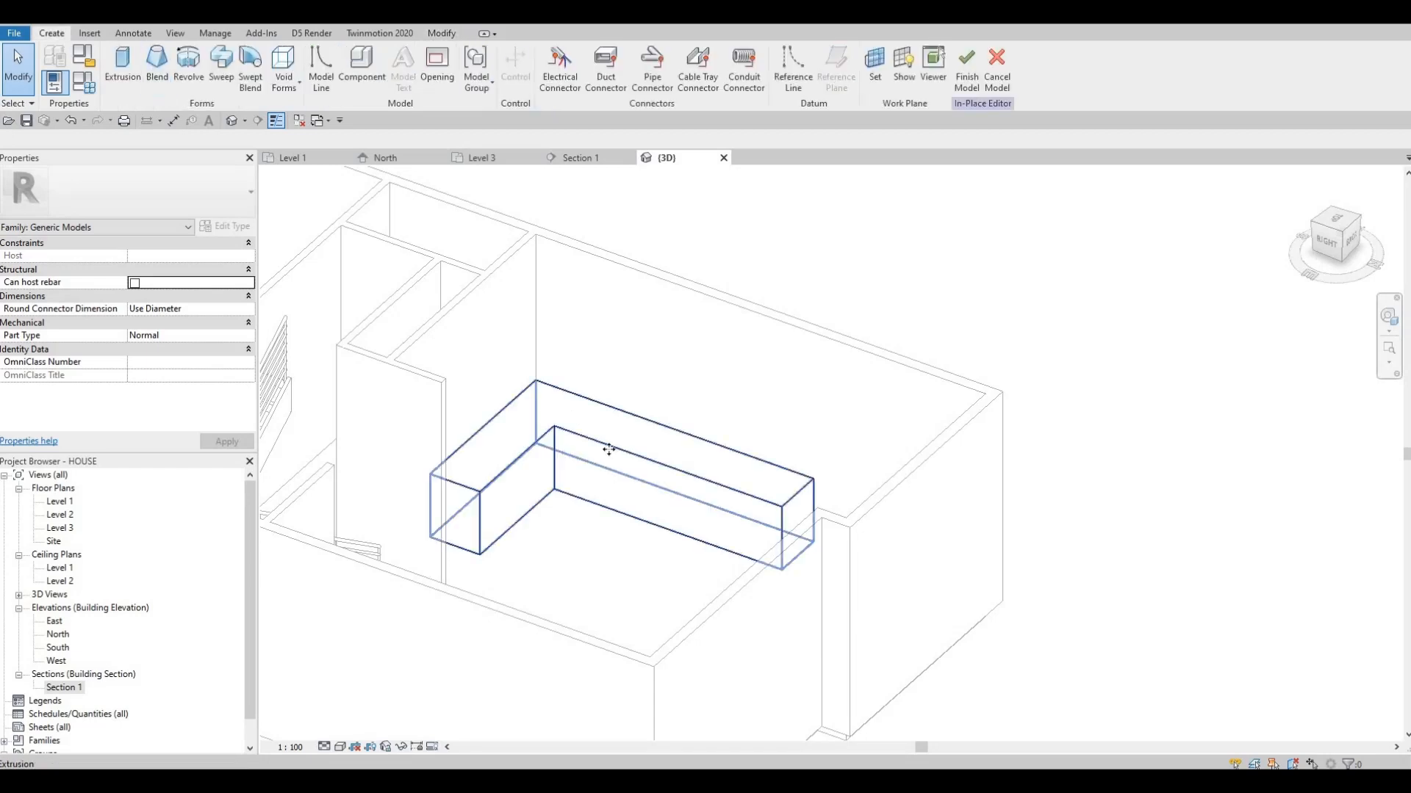
left_click(612, 451)
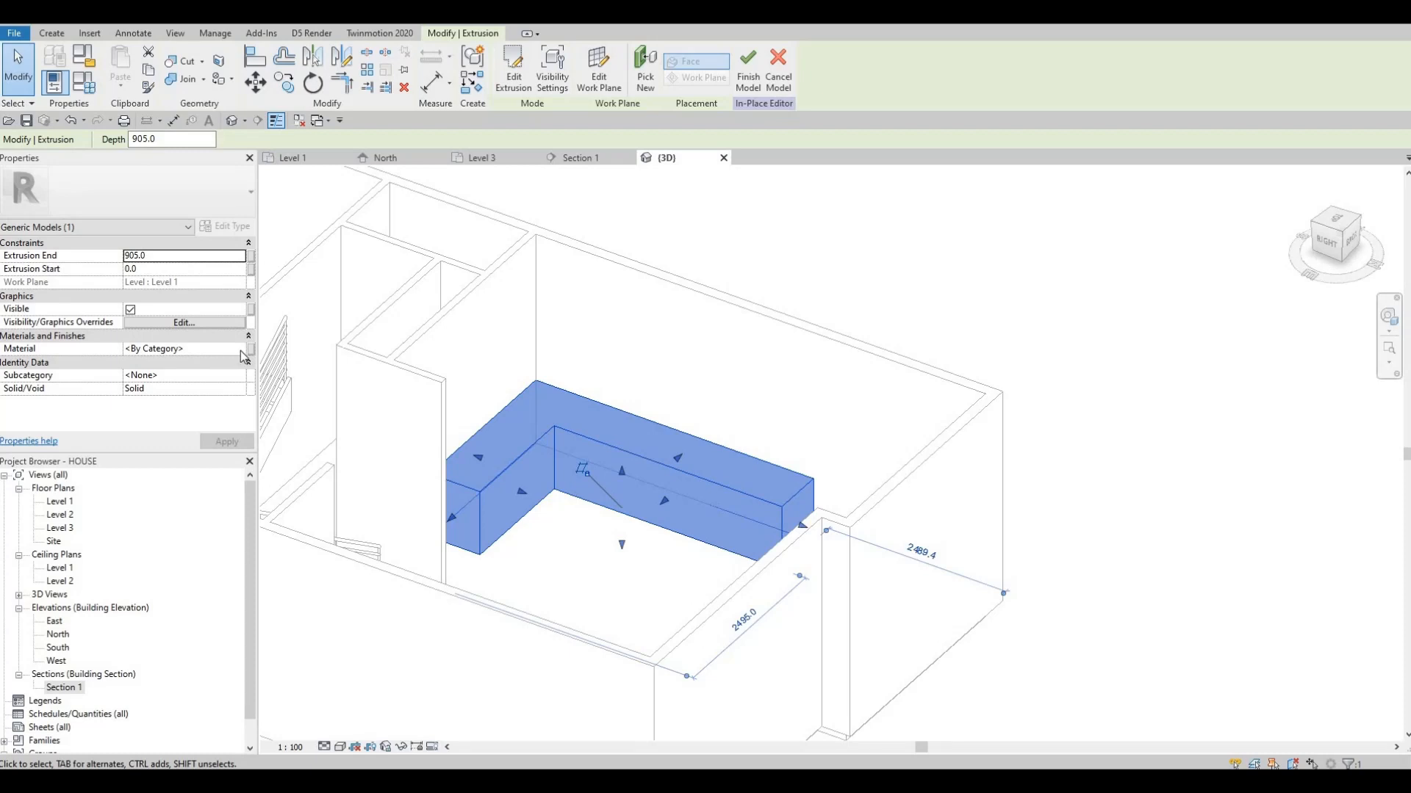
left_click(240, 350)
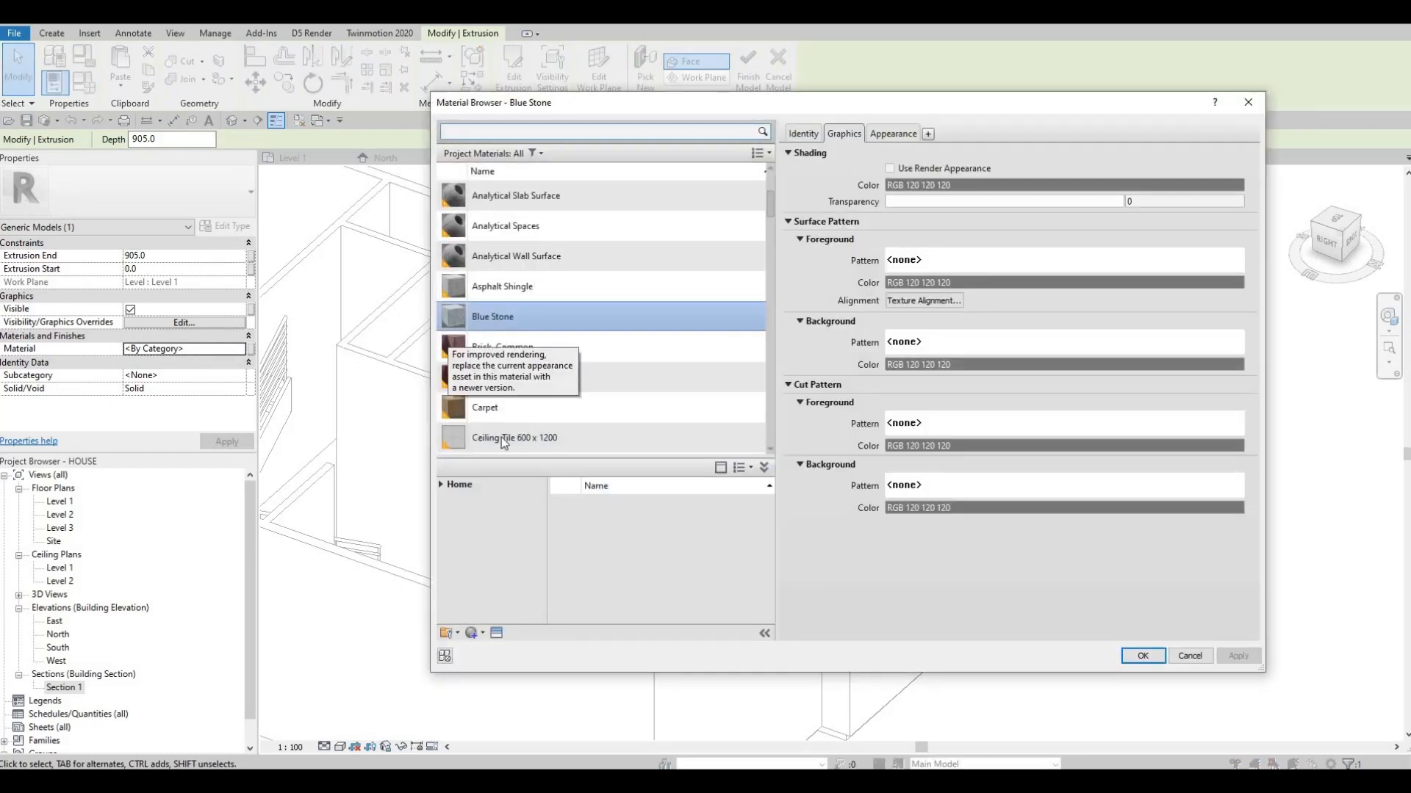
left_click(445, 485)
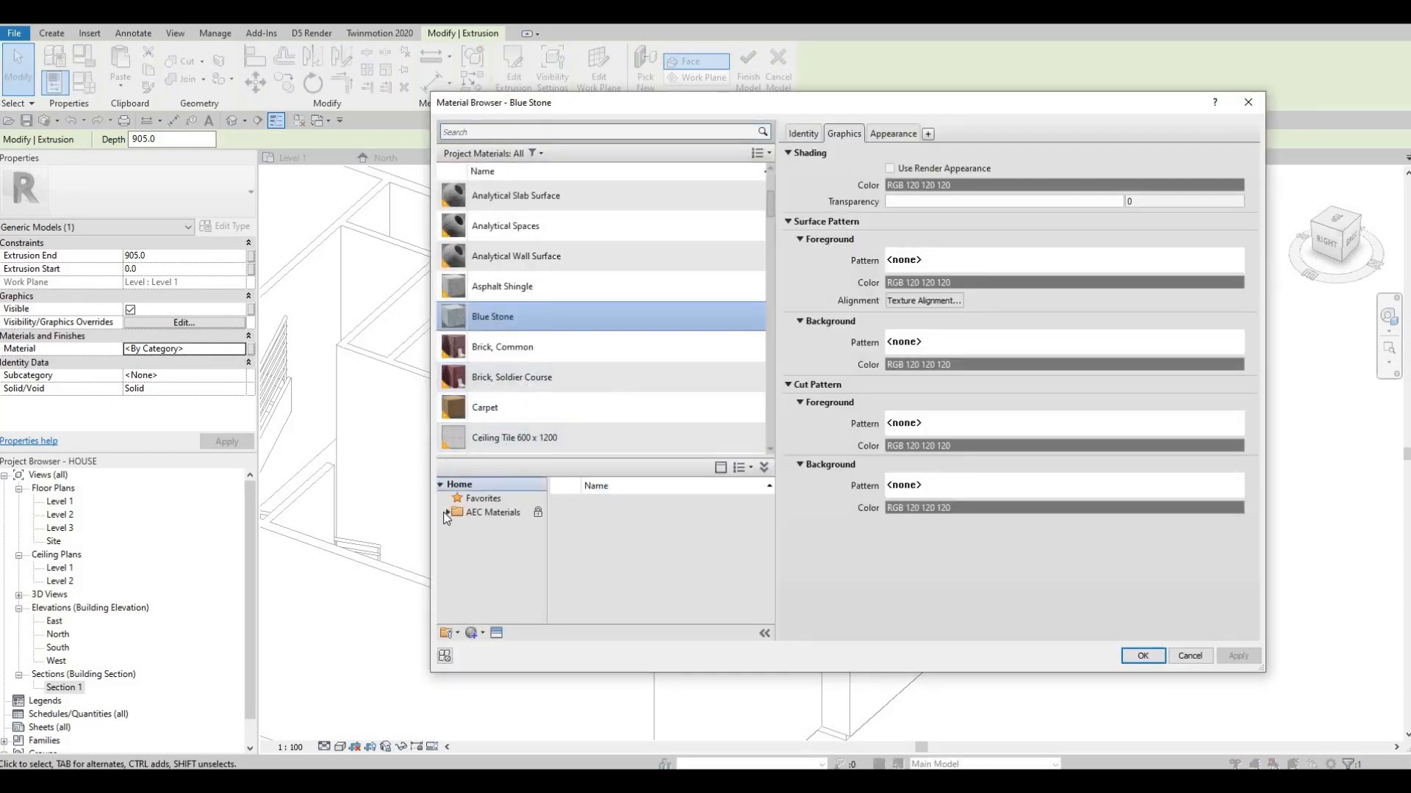
left_click(449, 513)
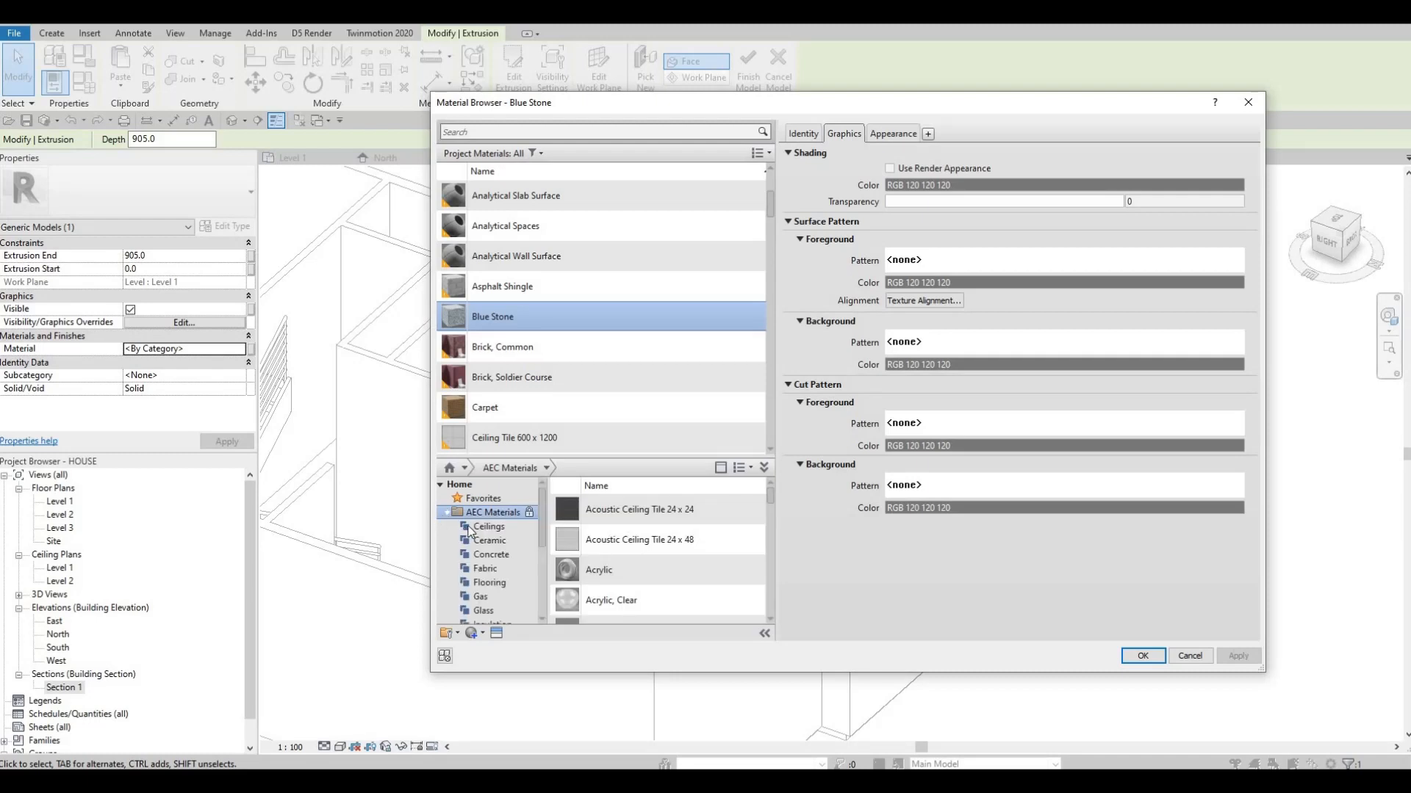
scroll(470, 528, "down", 2)
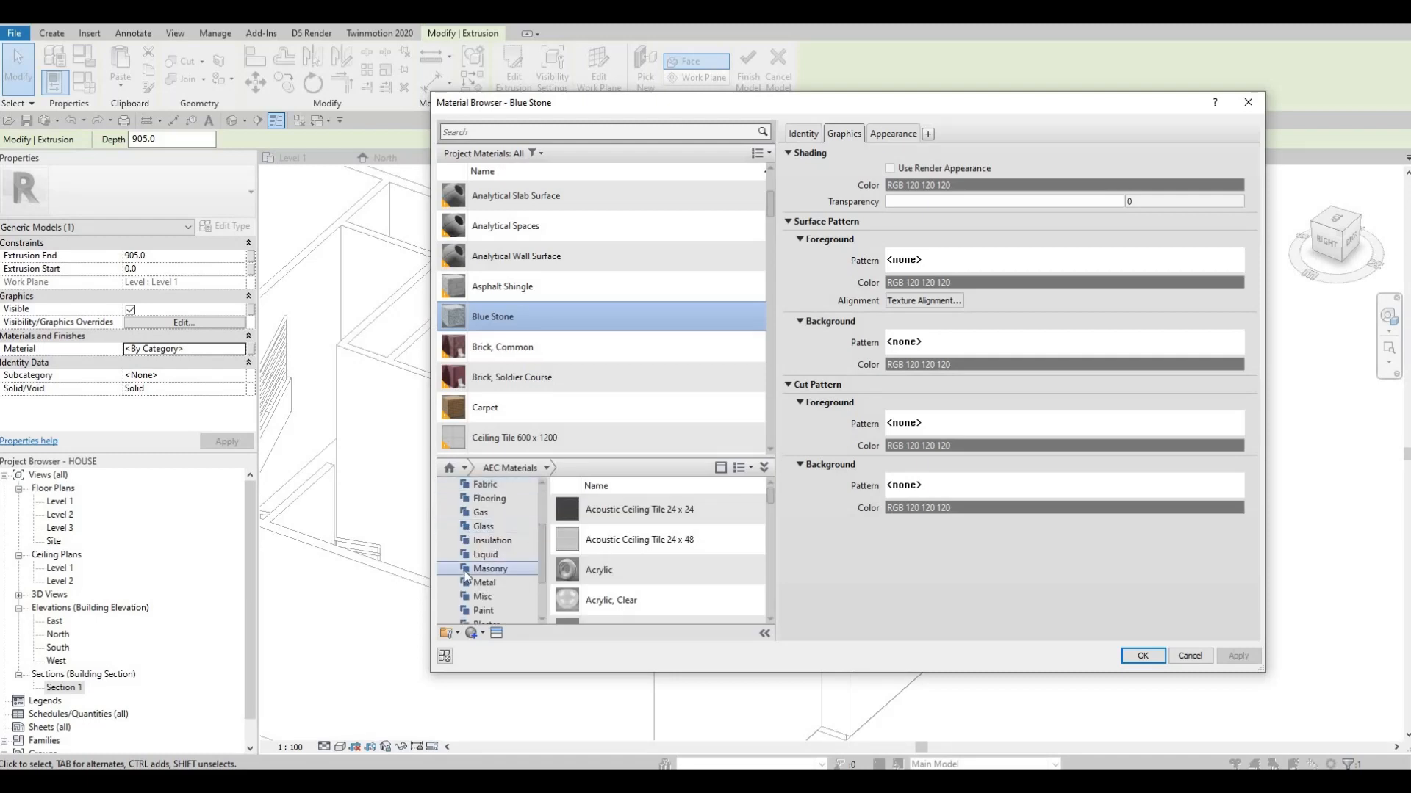
scroll(466, 573, "down", 1)
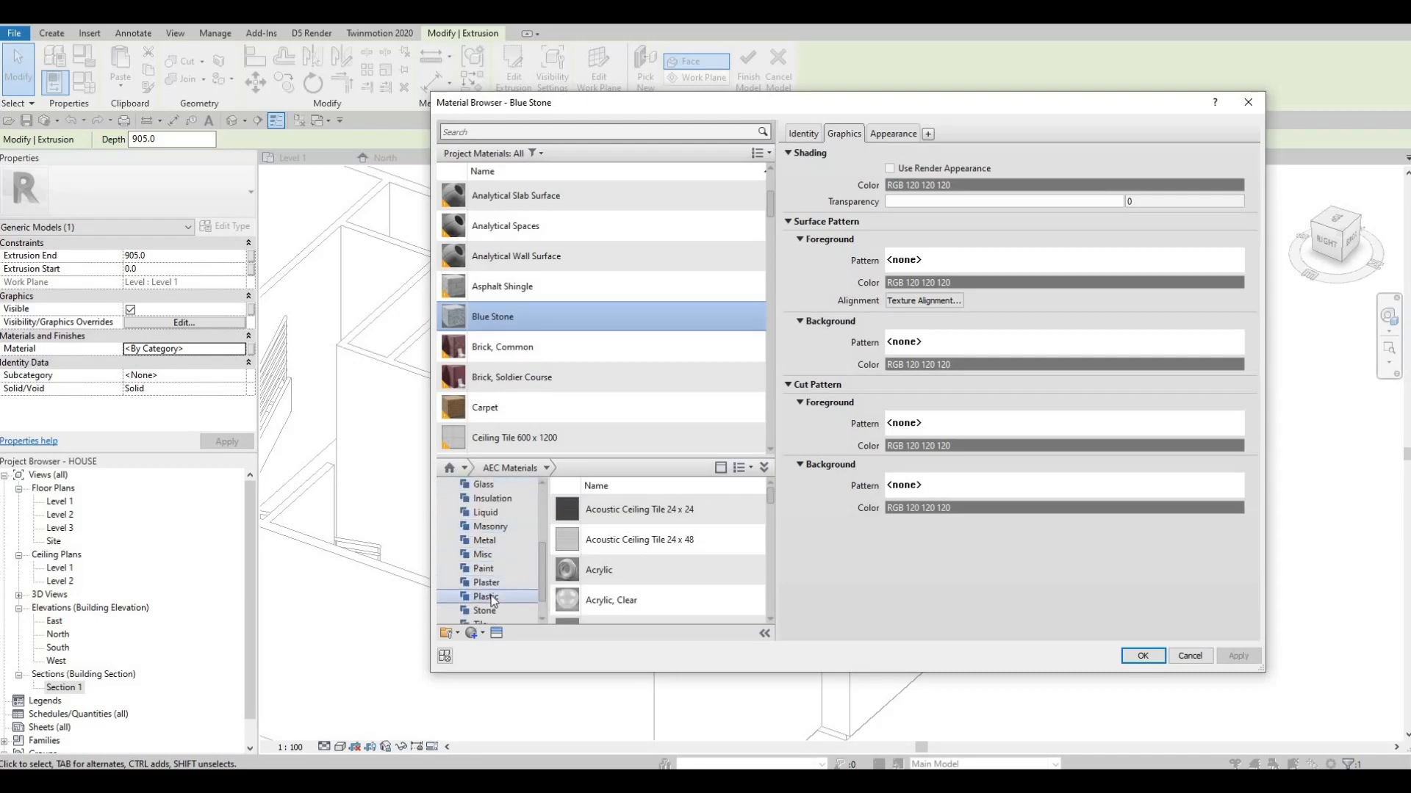
left_click(532, 584)
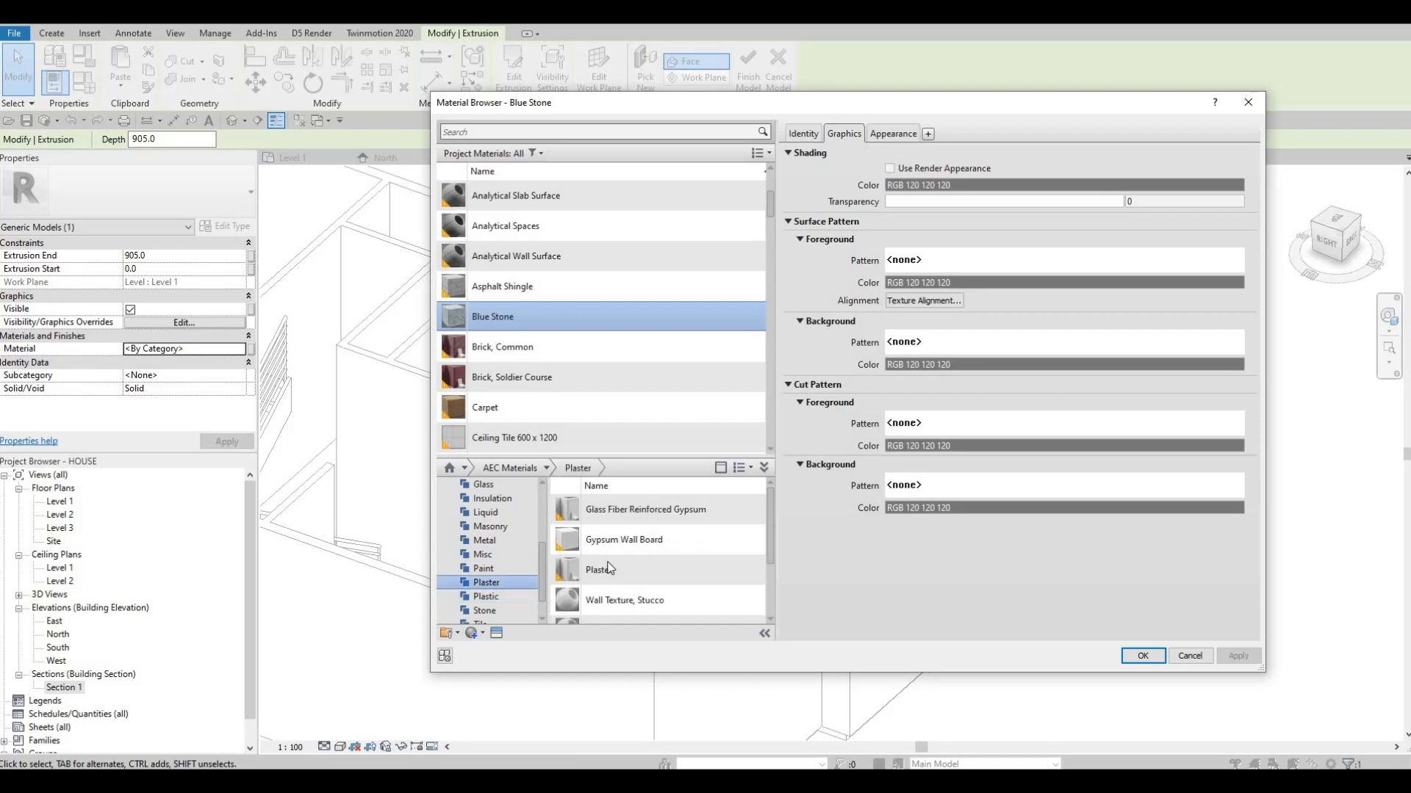
scroll(619, 598, "down", 2)
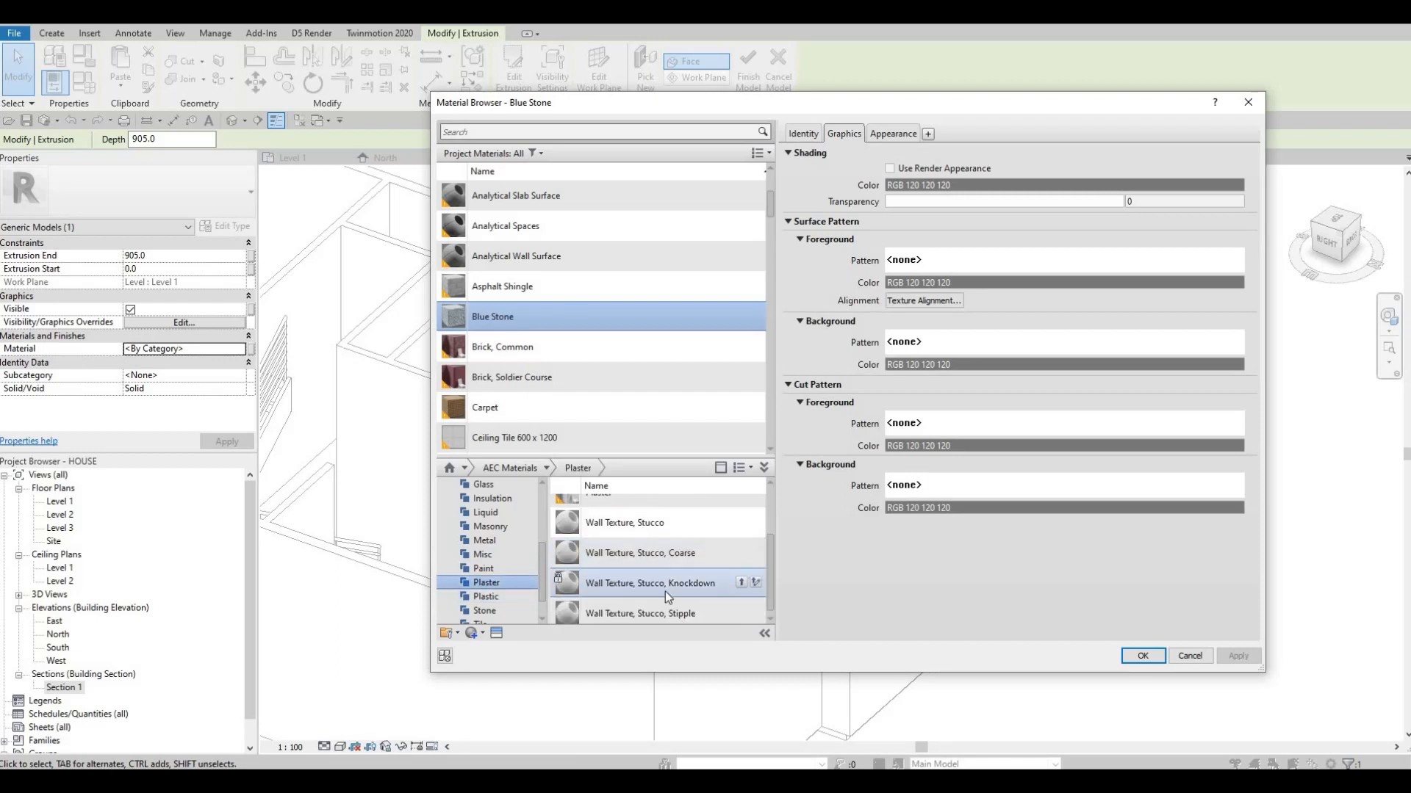
scroll(712, 591, "down", 1)
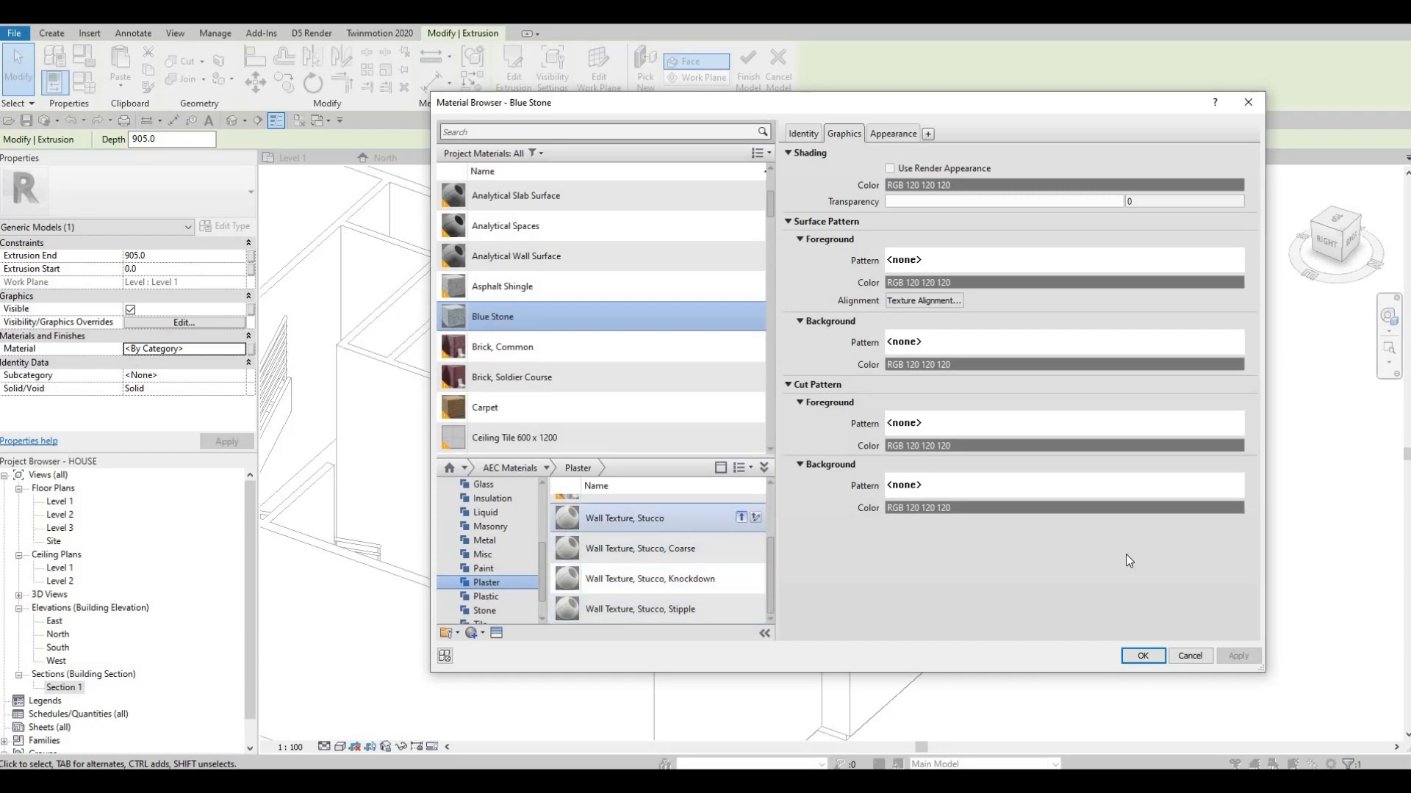
left_click(1142, 657)
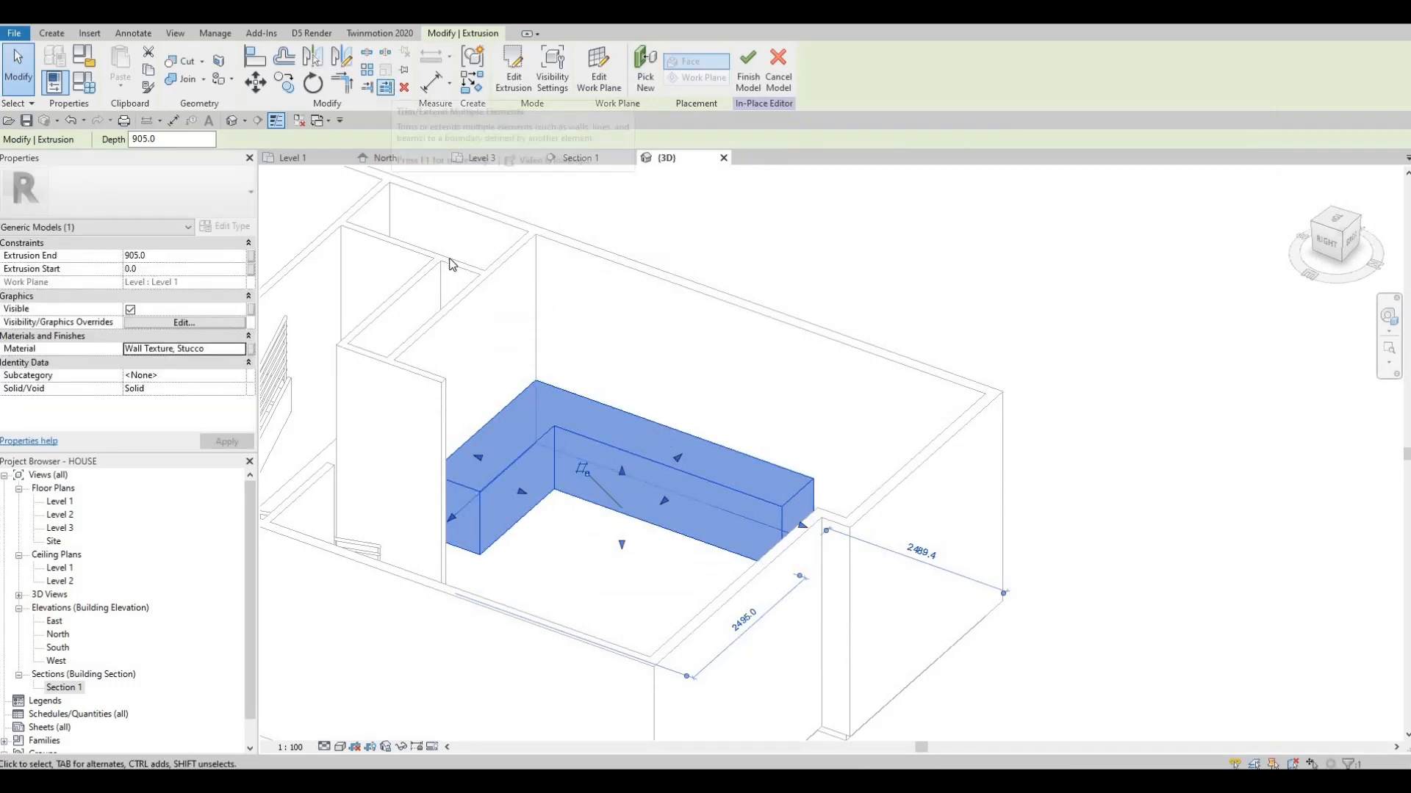
Start a Void Sweep and define its path by picking the two inner base edges of the L-shaped counter
left_click(51, 33)
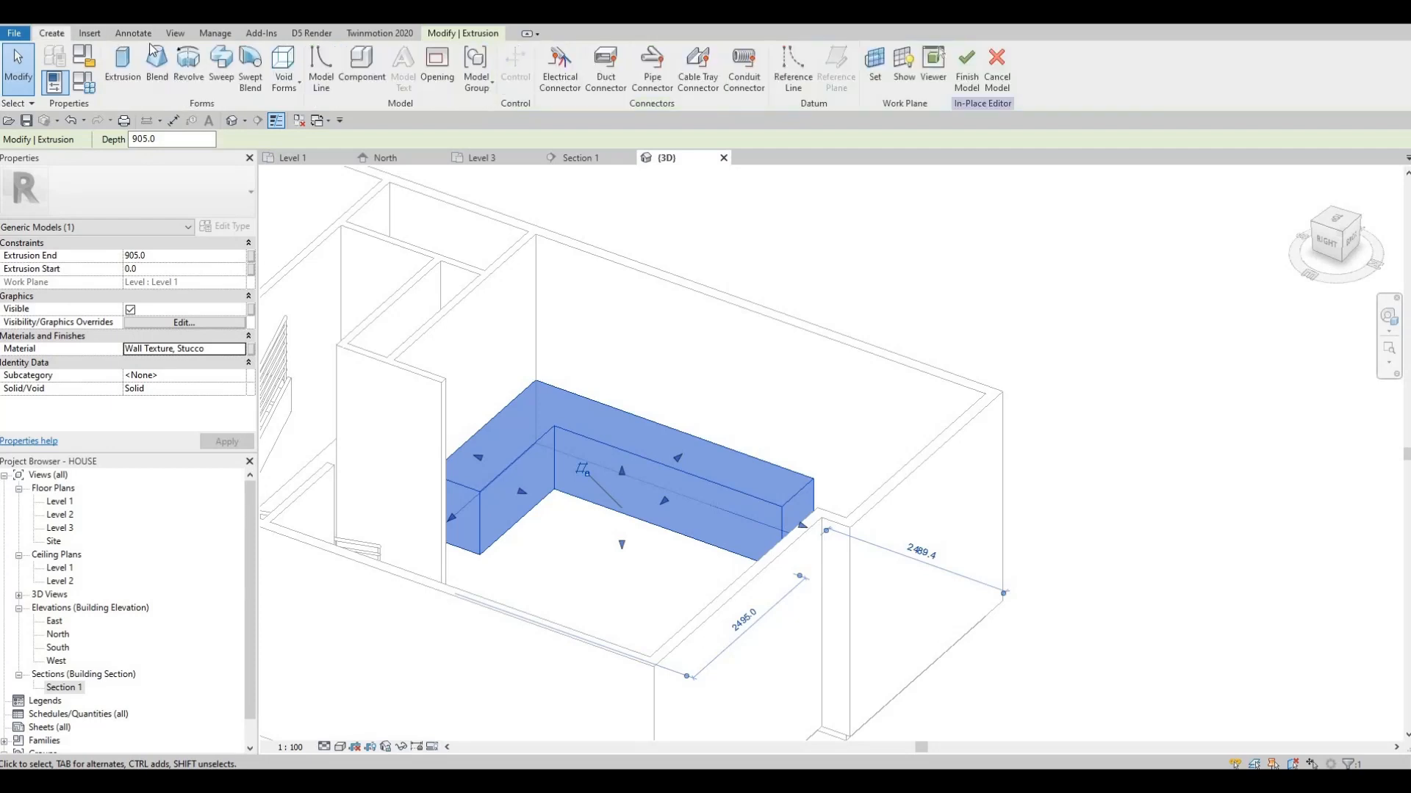
left_click(284, 73)
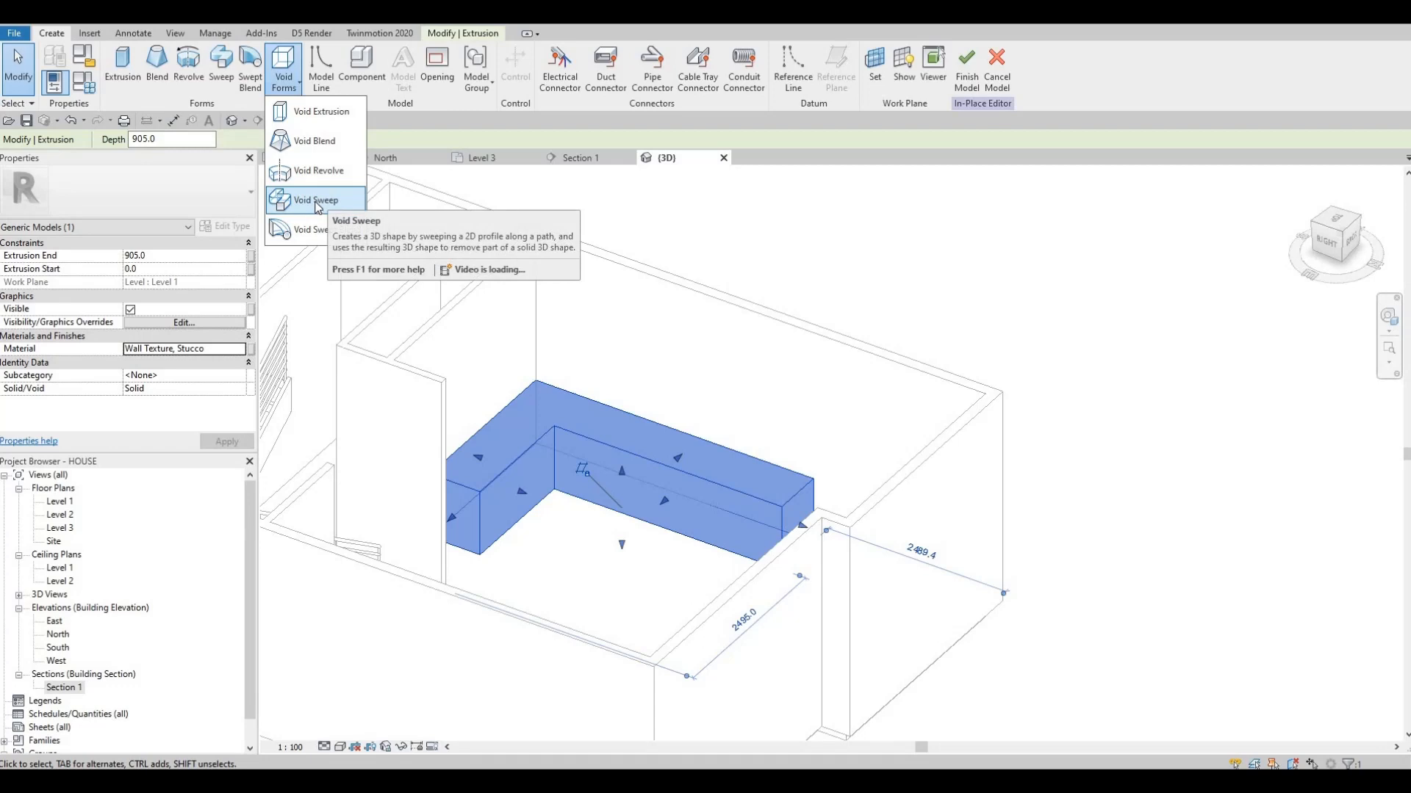
left_click(316, 202)
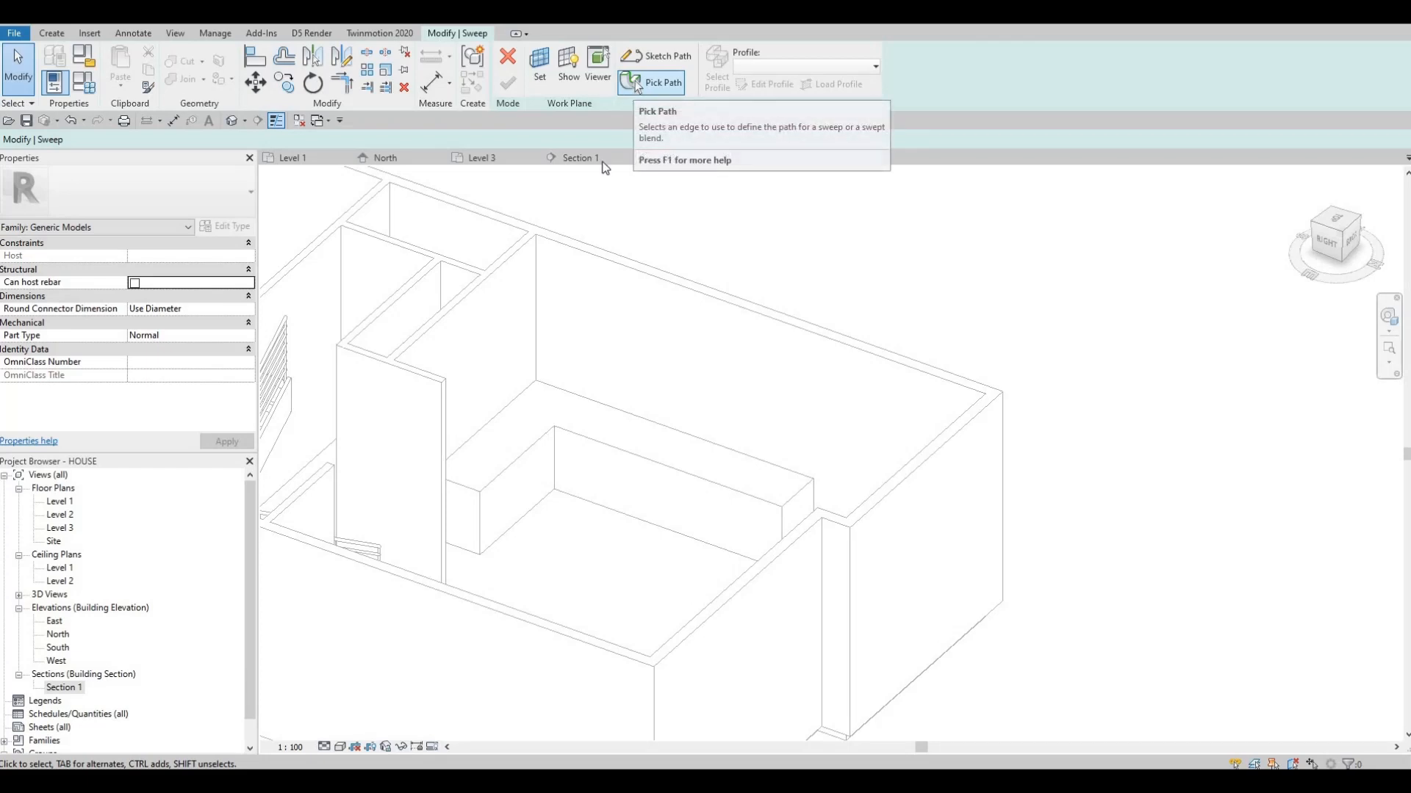
left_click(637, 83)
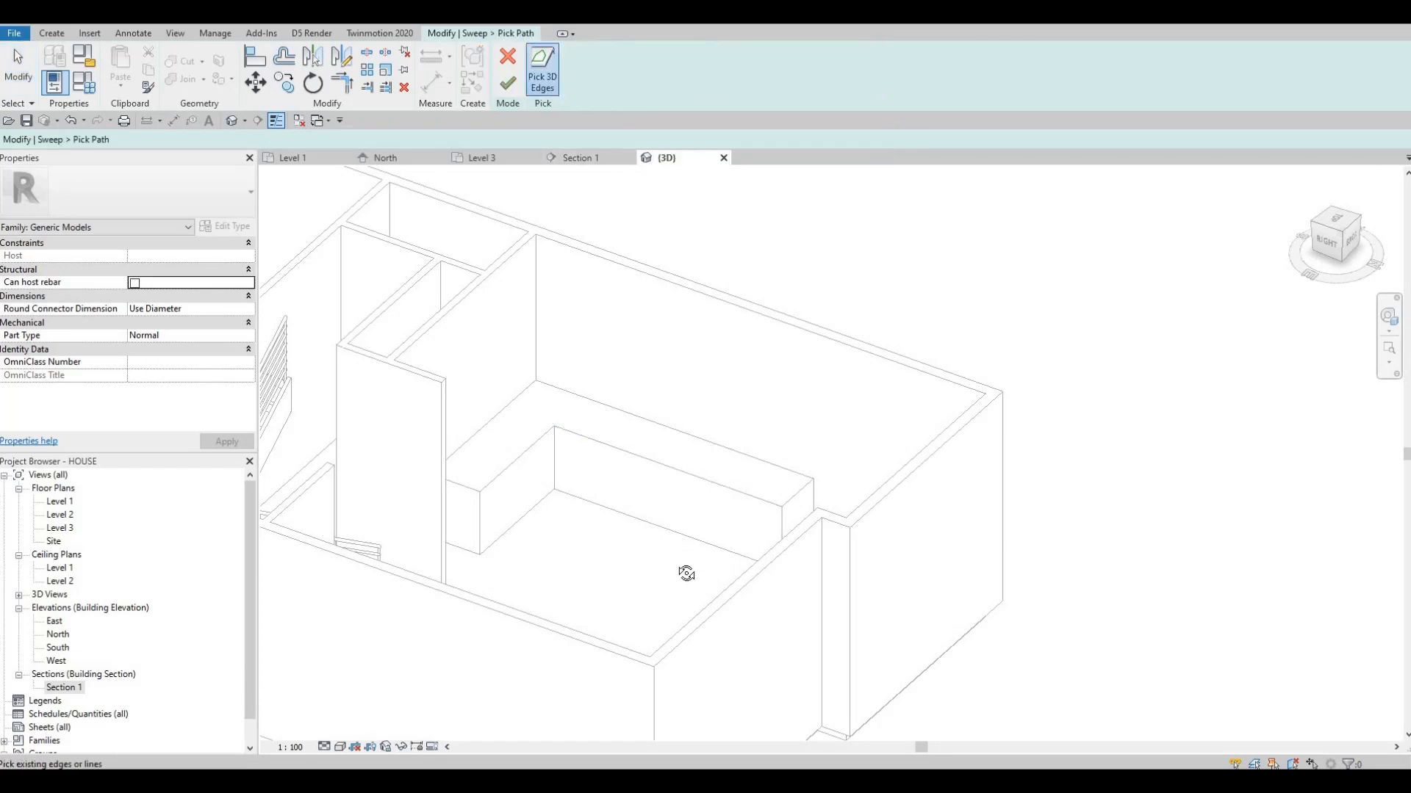
middle_click_drag(686, 573, 667, 493, "shift")
scroll(667, 492, "up", 2)
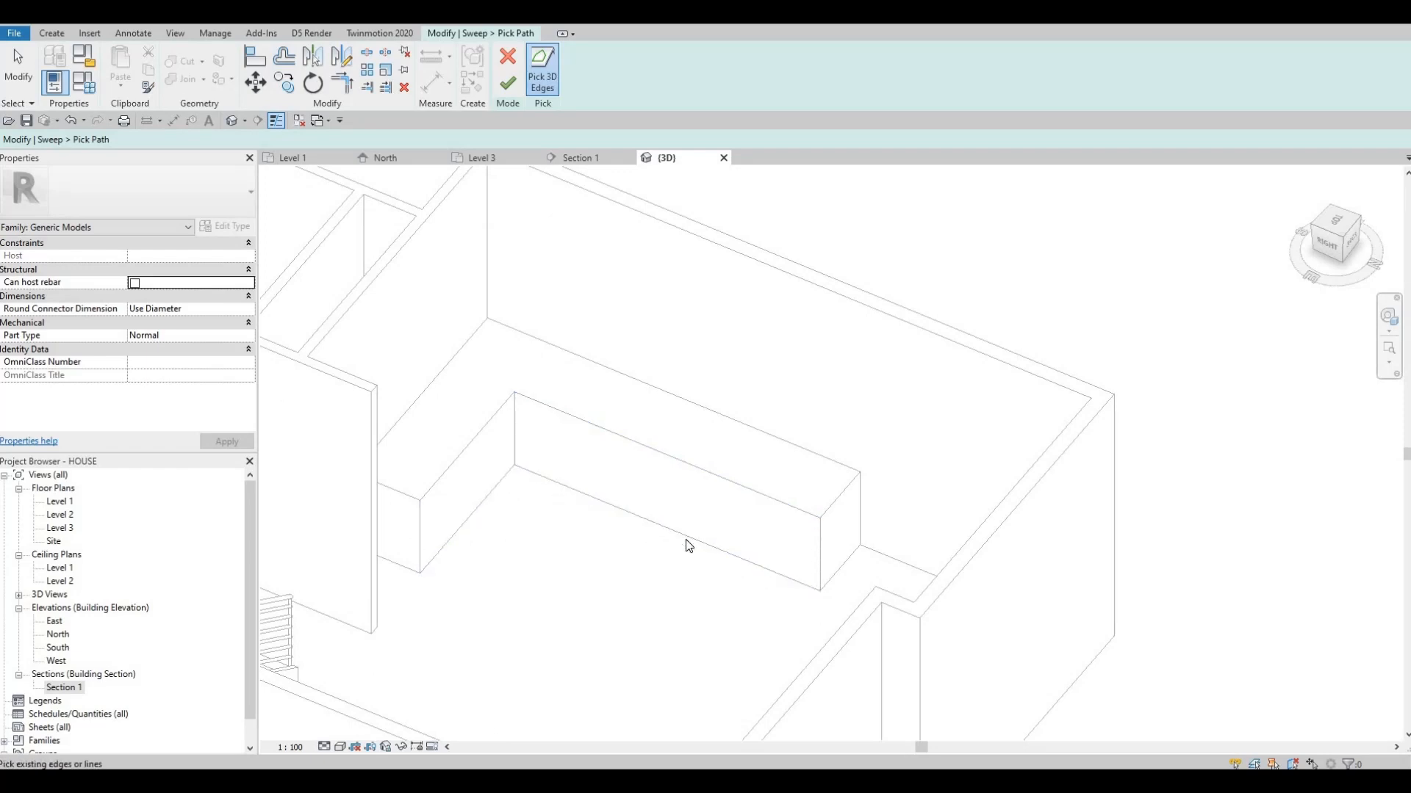
left_click(514, 521)
left_click(508, 505)
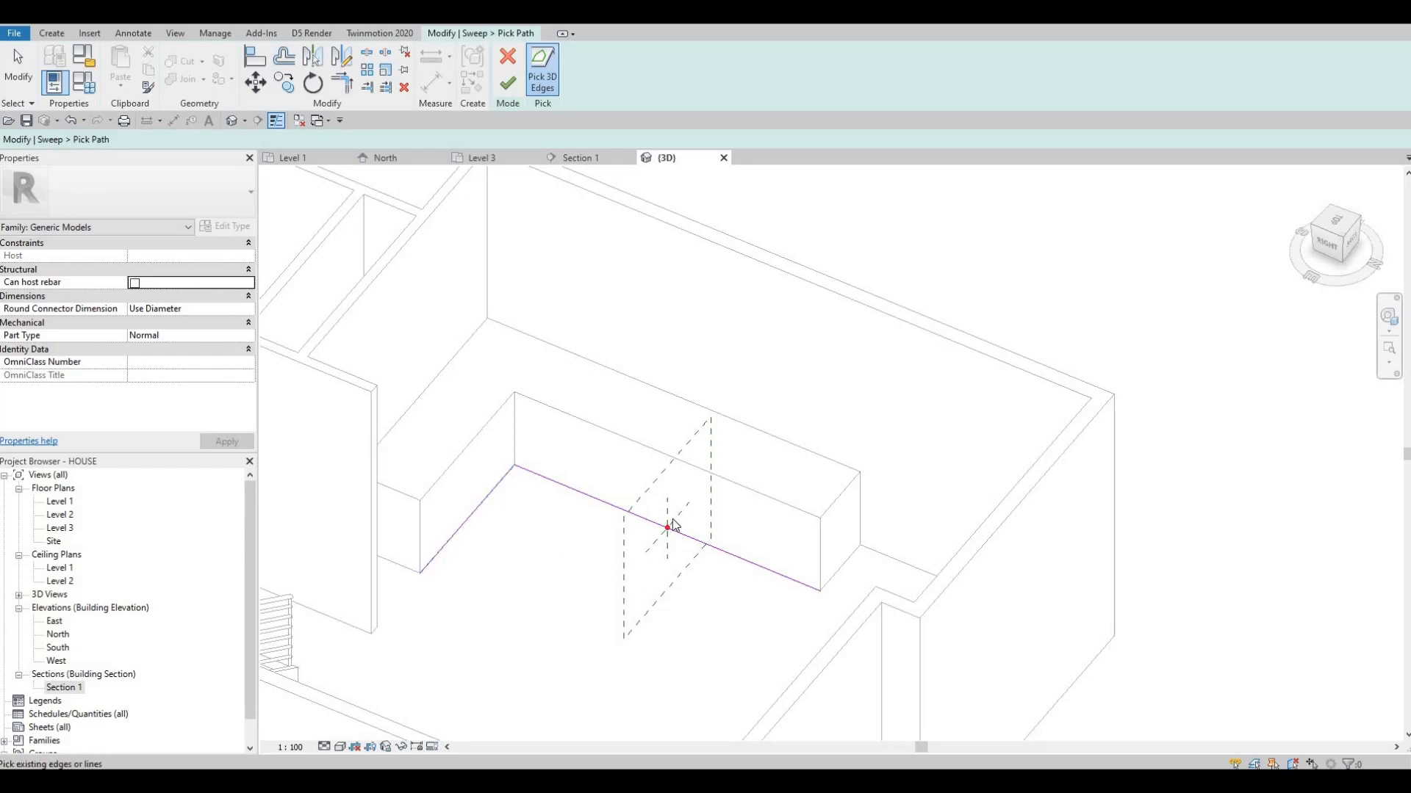
left_click(507, 86)
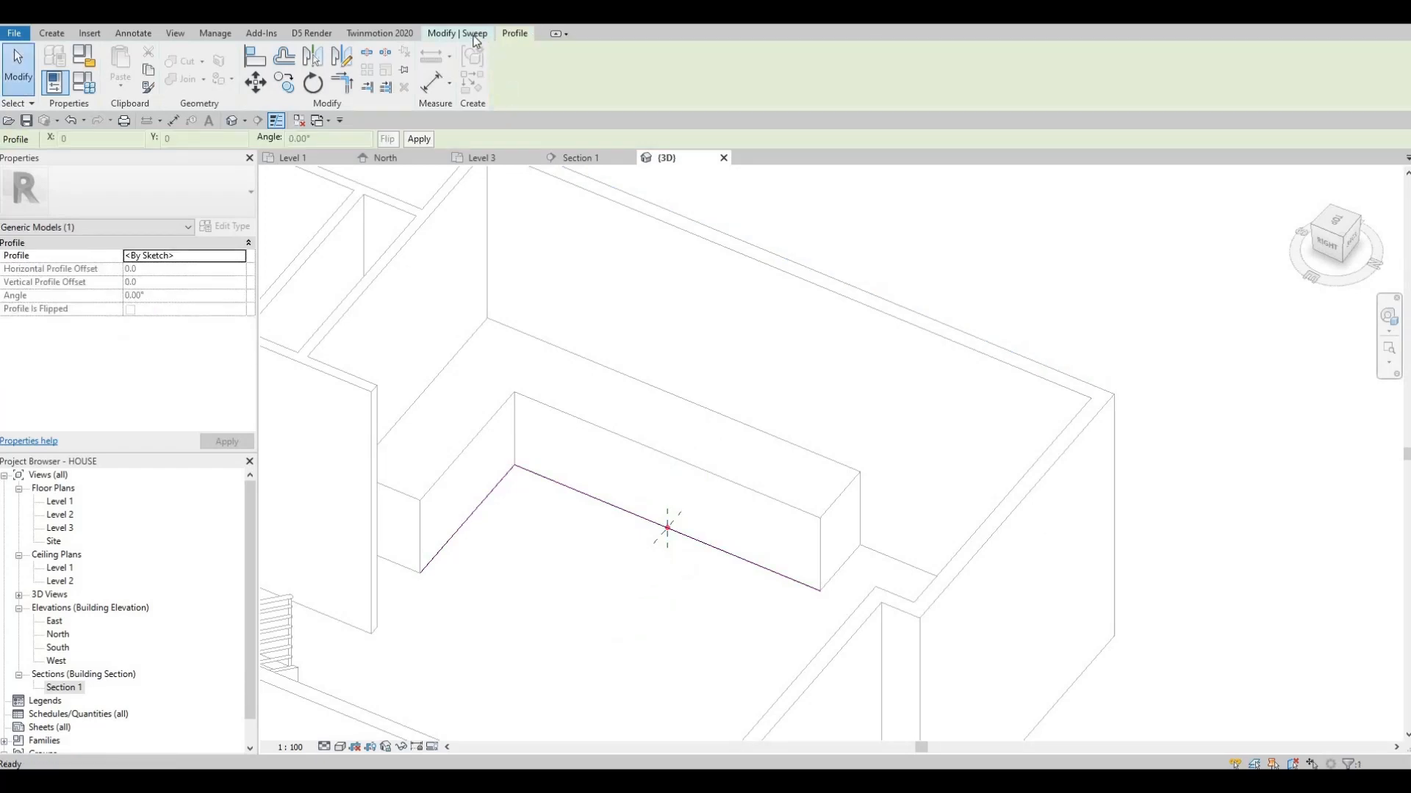
Sketch a rectangular sweep profile 80 wide by 100 high, extending from the path's origin into the counter's base
left_click(476, 35)
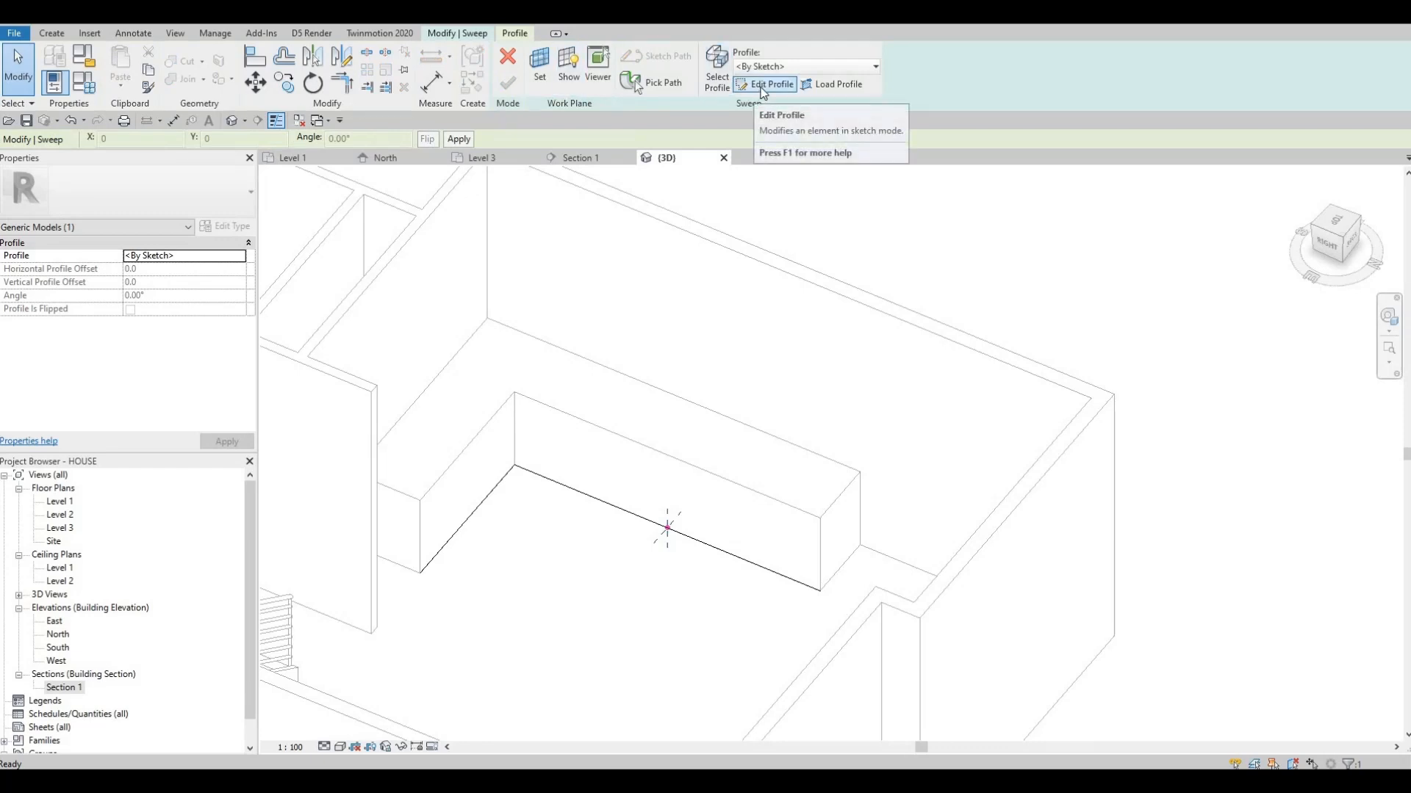
left_click(762, 85)
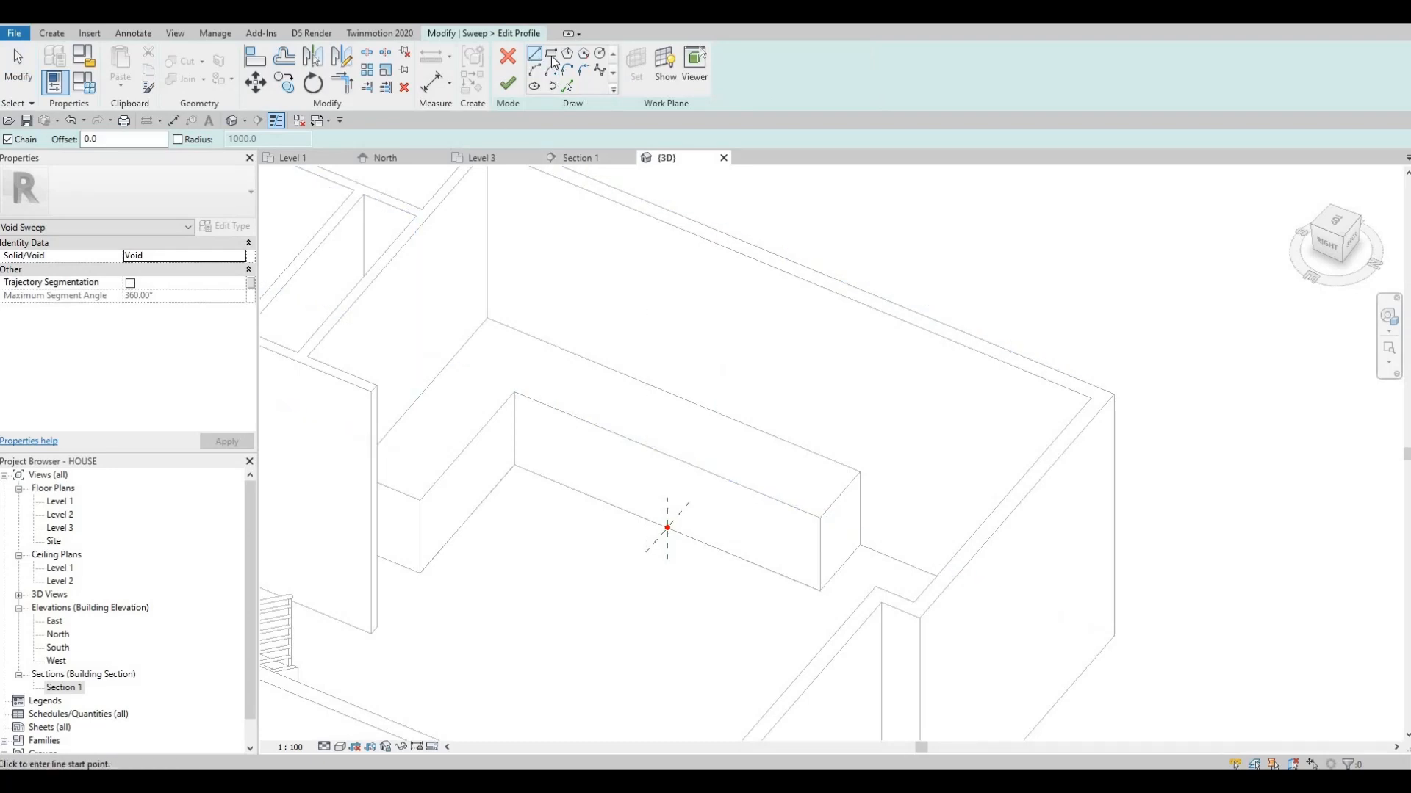
left_click(551, 52)
scroll(607, 450, "up", 4)
scroll(592, 483, "up", 2)
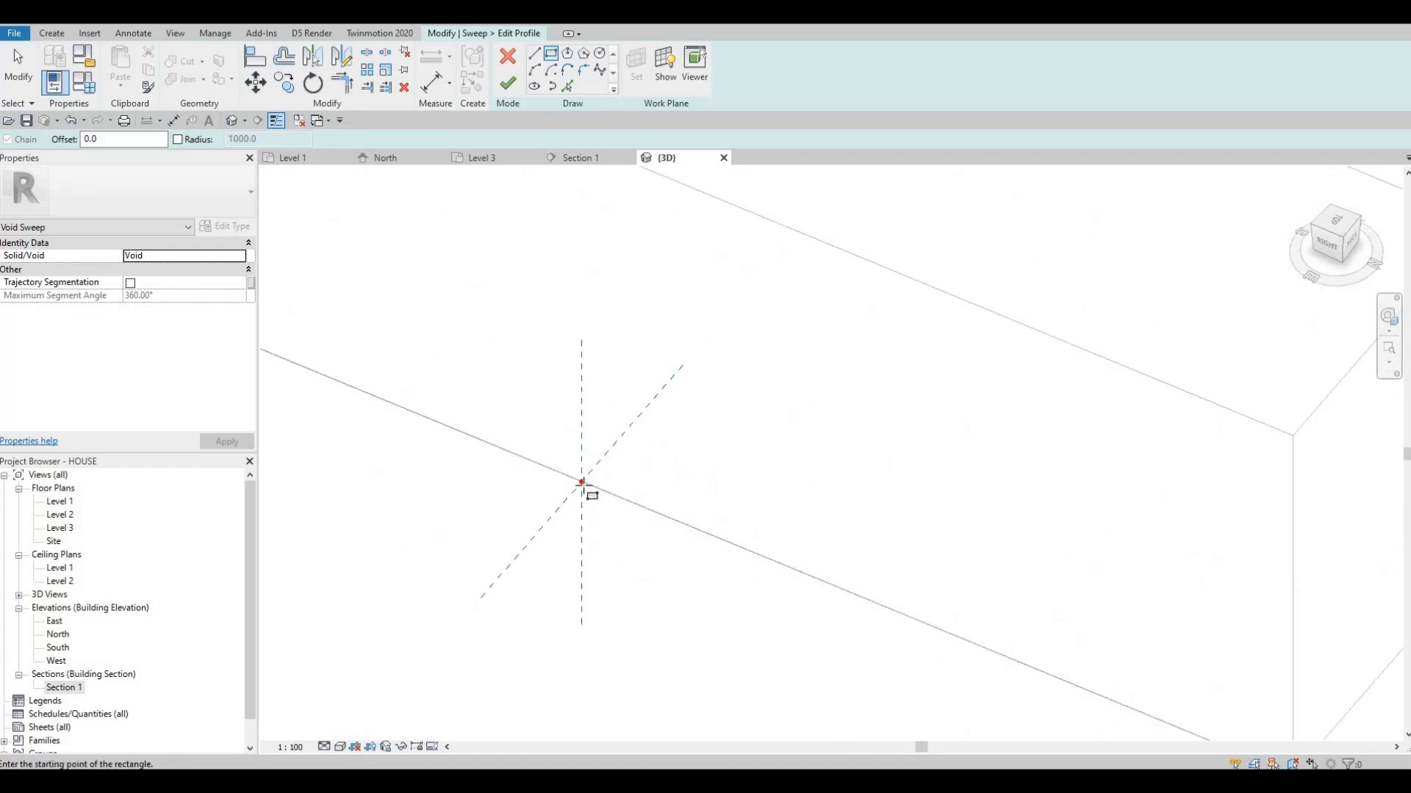
left_click(581, 483)
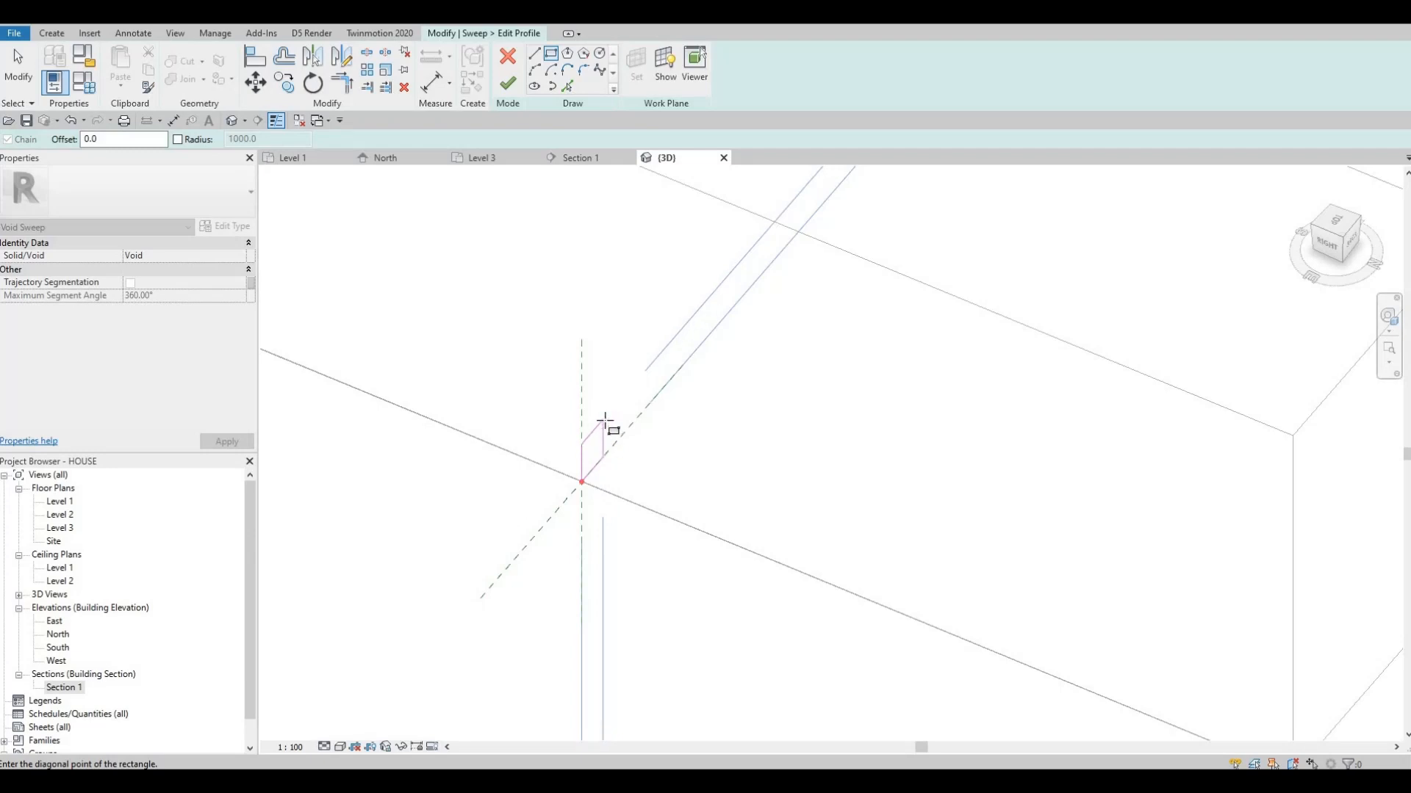
left_click(605, 421)
scroll(786, 556, "down", 2)
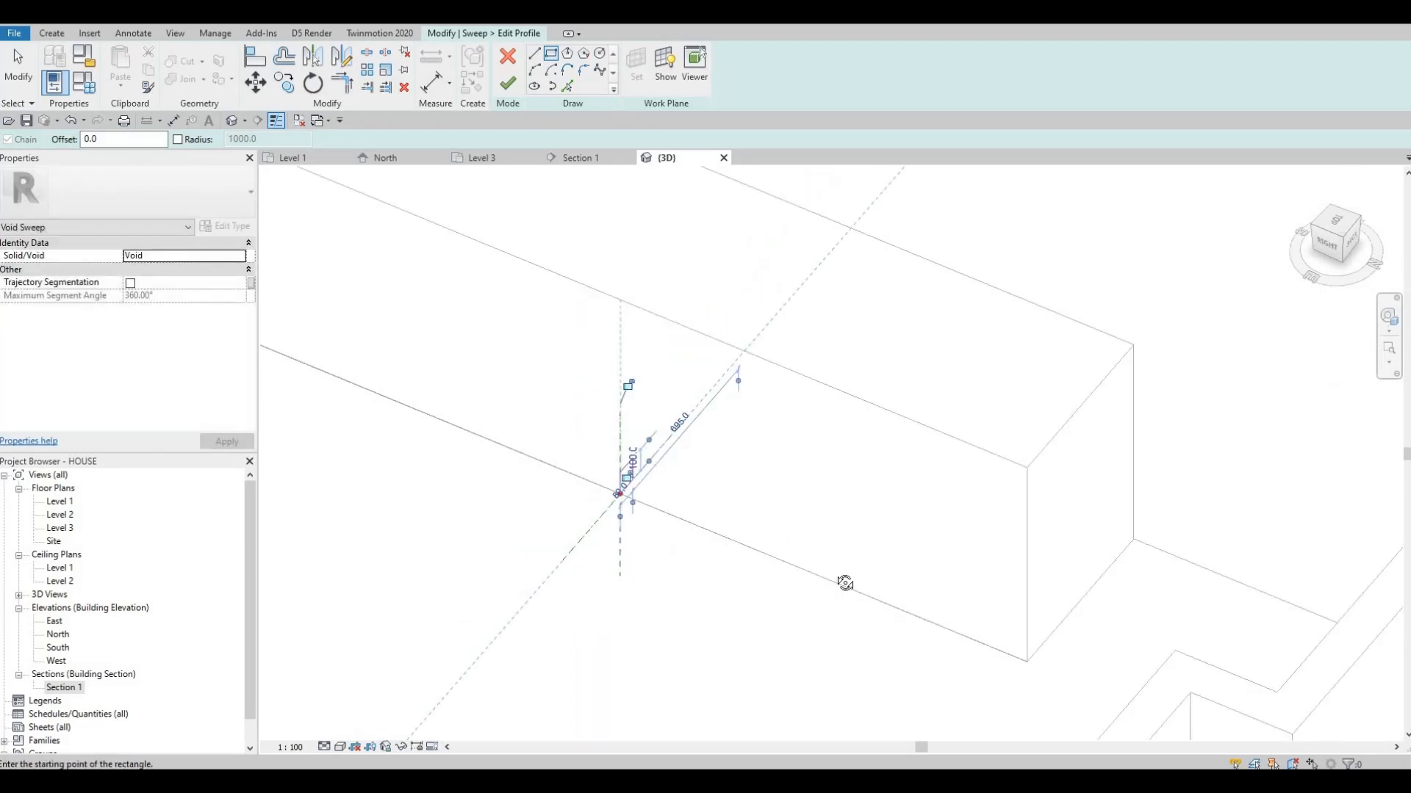
middle_click_drag(750, 567, 620, 479, "shift")
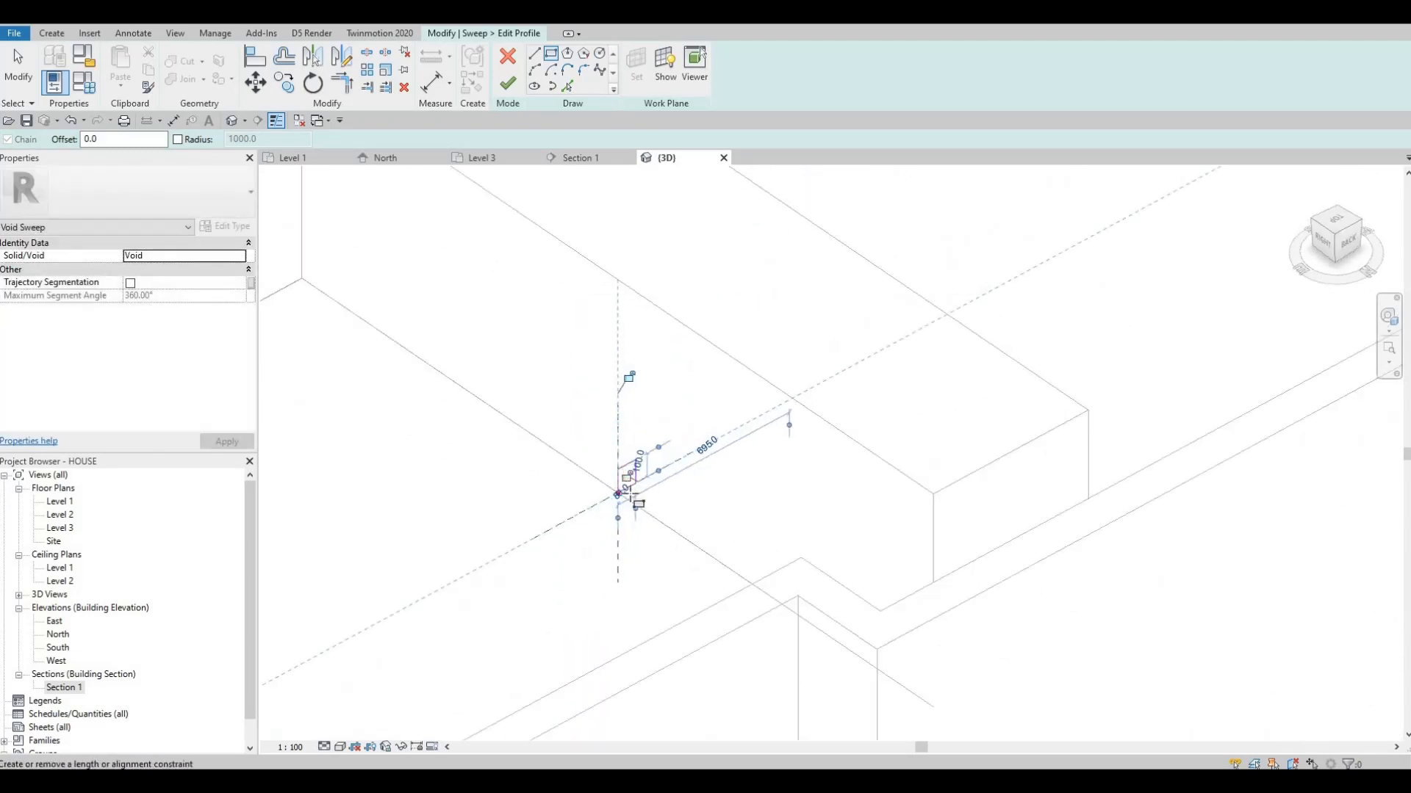
scroll(623, 478, "up", 3)
key("Escape")
key("Escape")
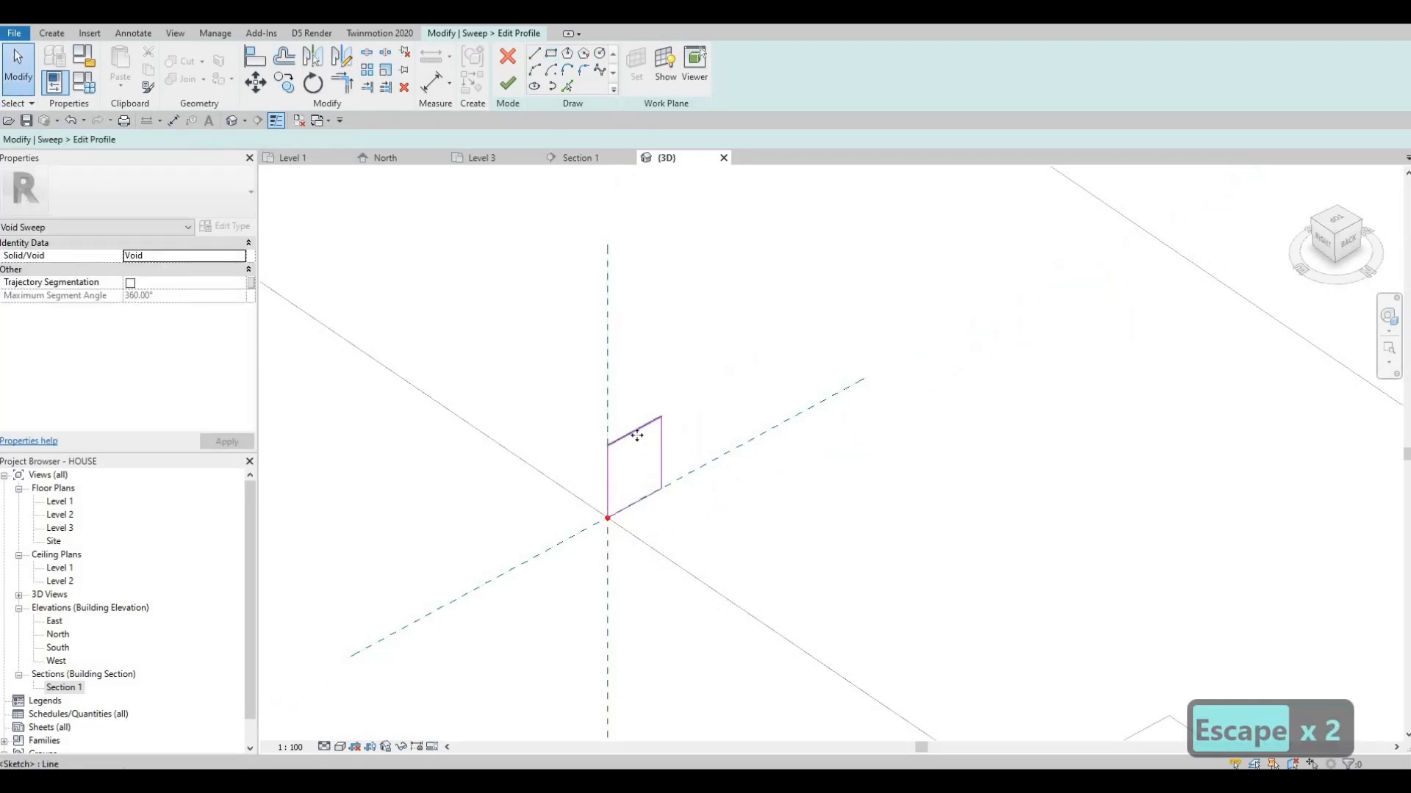
Check the height and width dimensions of the rectangular sweep profile
left_click(636, 431)
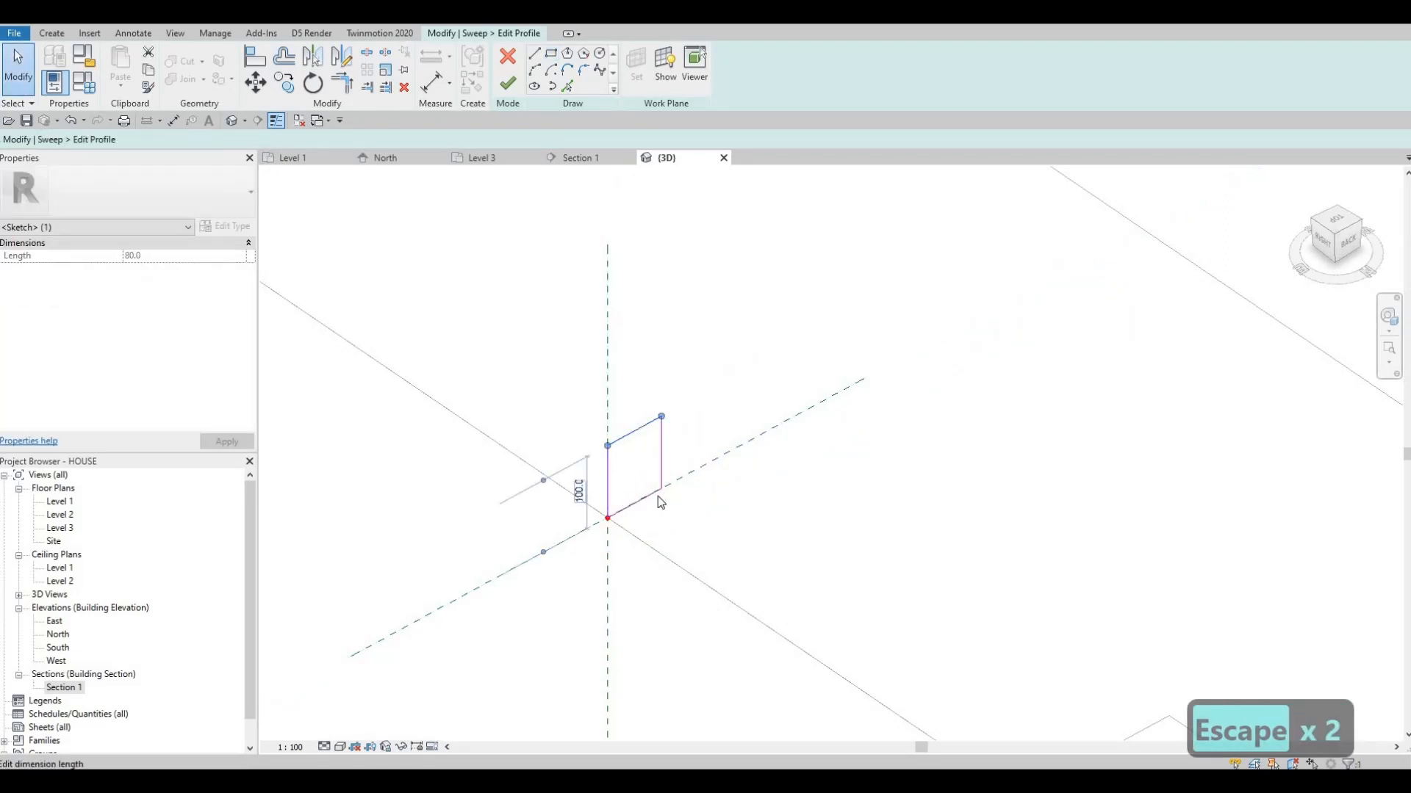
key("Escape")
left_click(658, 493)
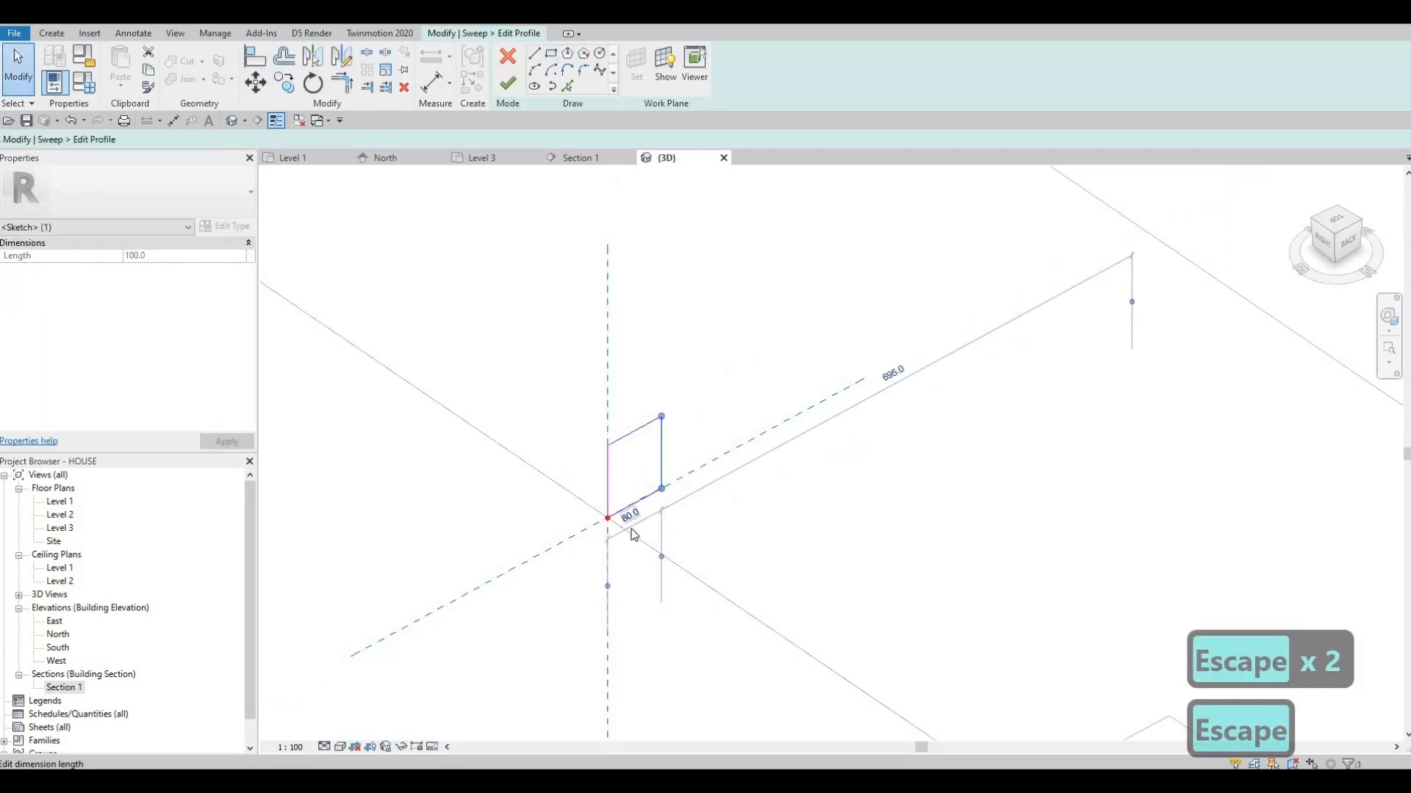
scroll(633, 534, "up", 2)
scroll(632, 523, "up", 4)
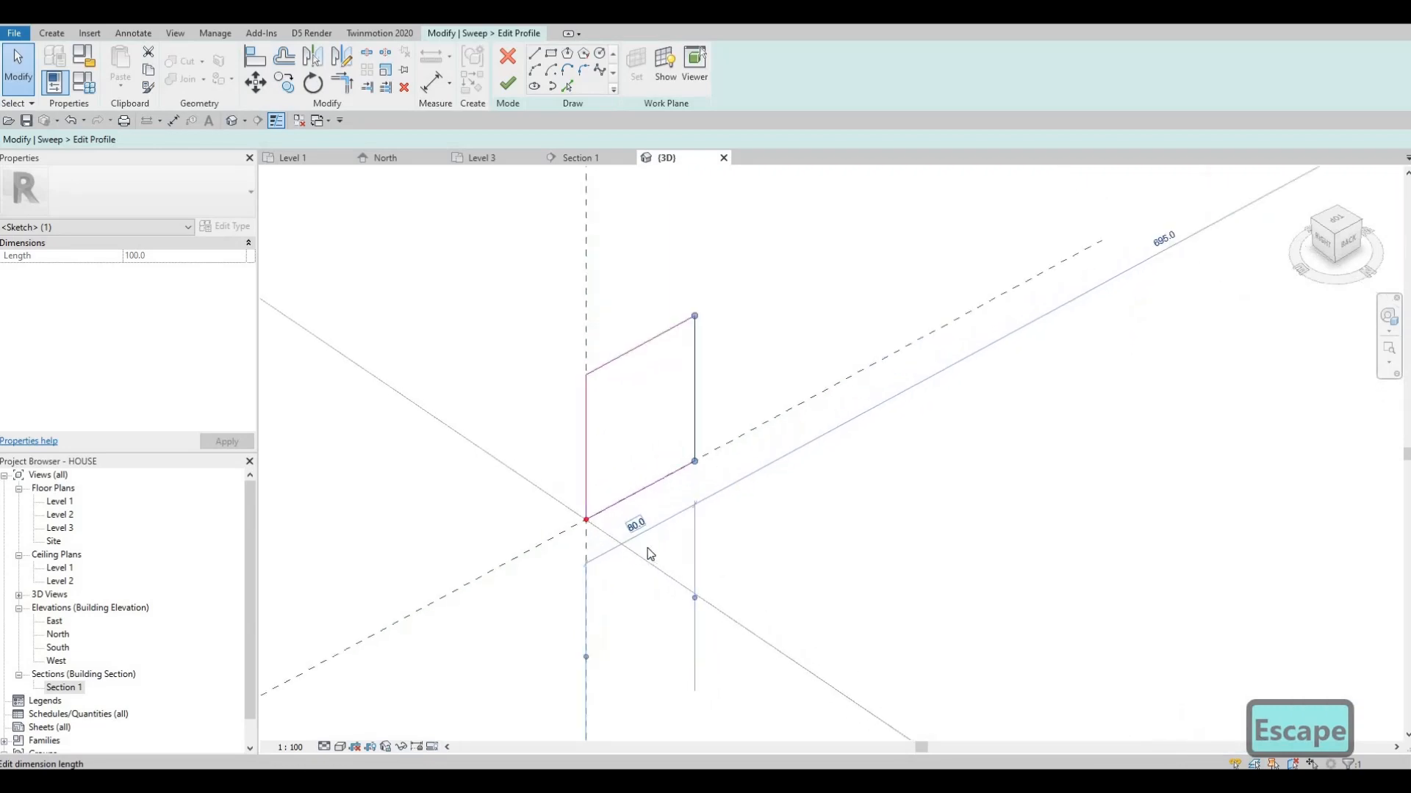
scroll(643, 518, "down", 5)
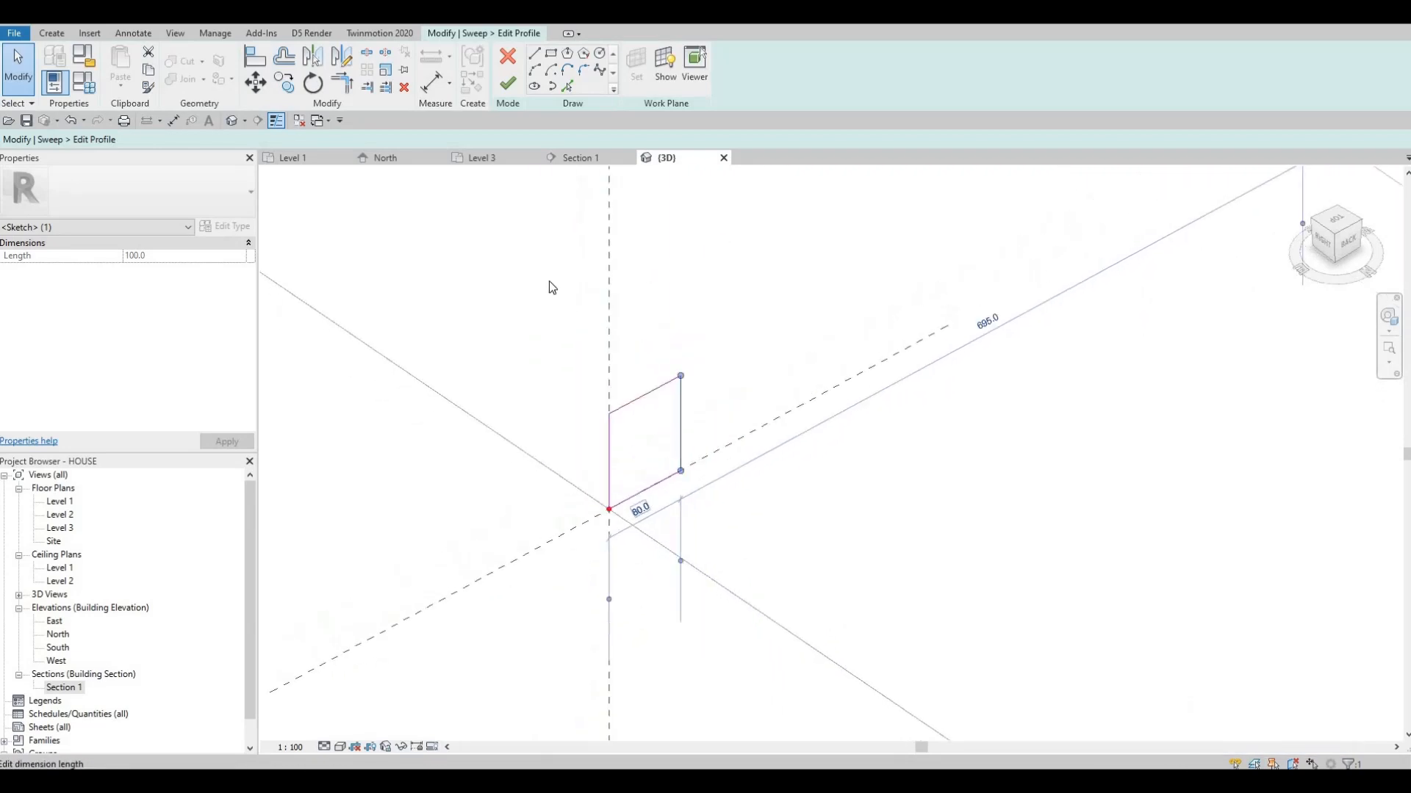
Complete the void sweep to cut a recess along the counter's inner base, and finish the in-place model
left_click(508, 86)
middle_click_drag(522, 189, 526, 340, "shift")
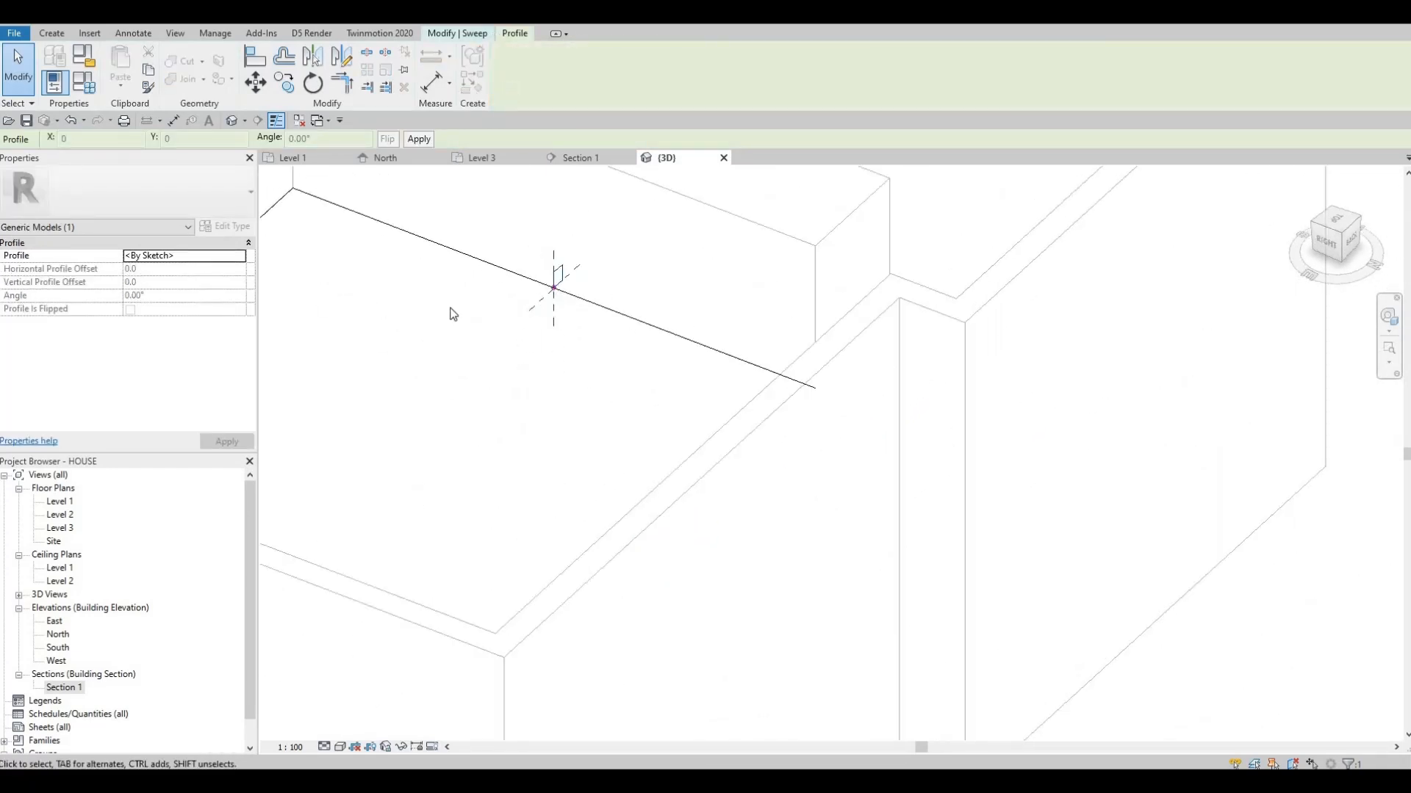
middle_click_drag(520, 290, 504, 374)
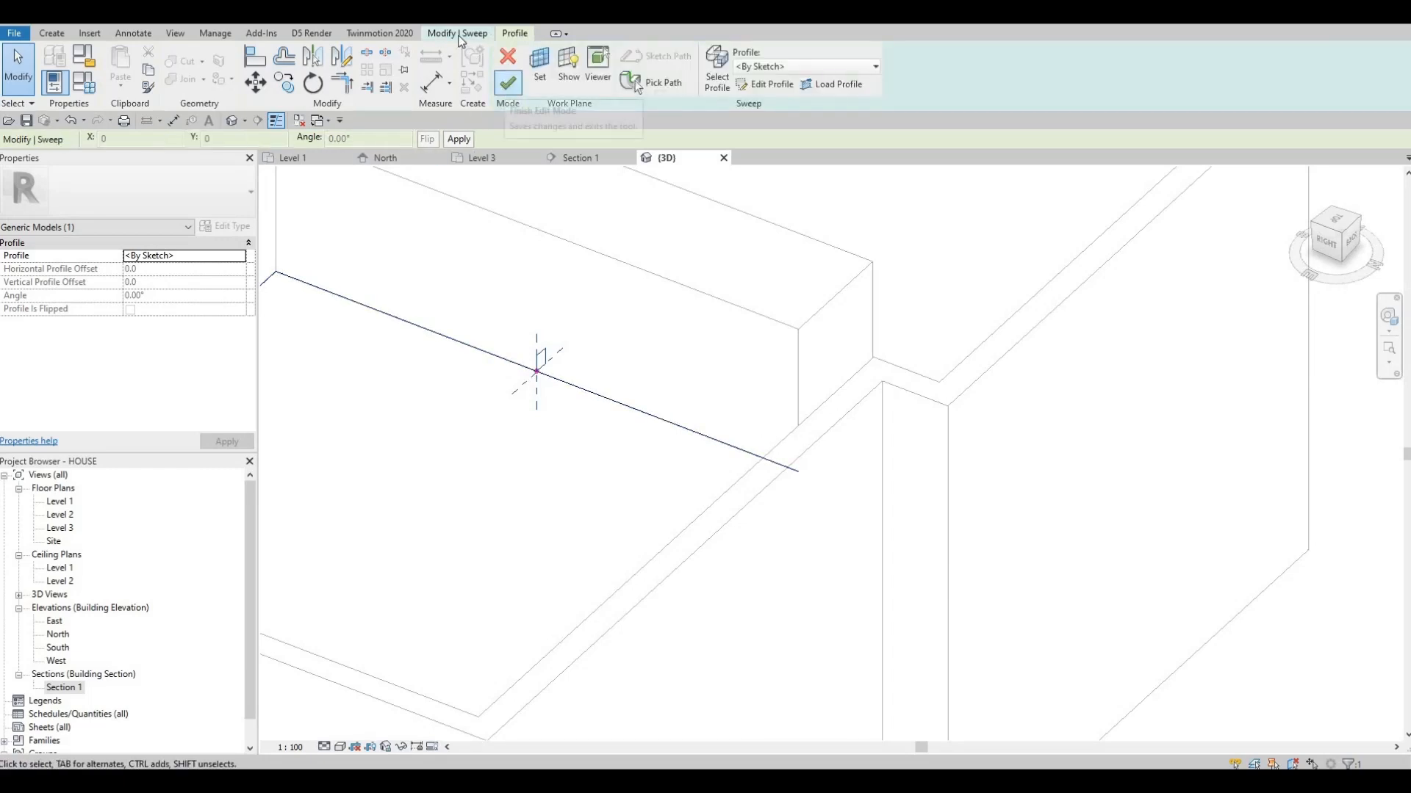
left_click(507, 86)
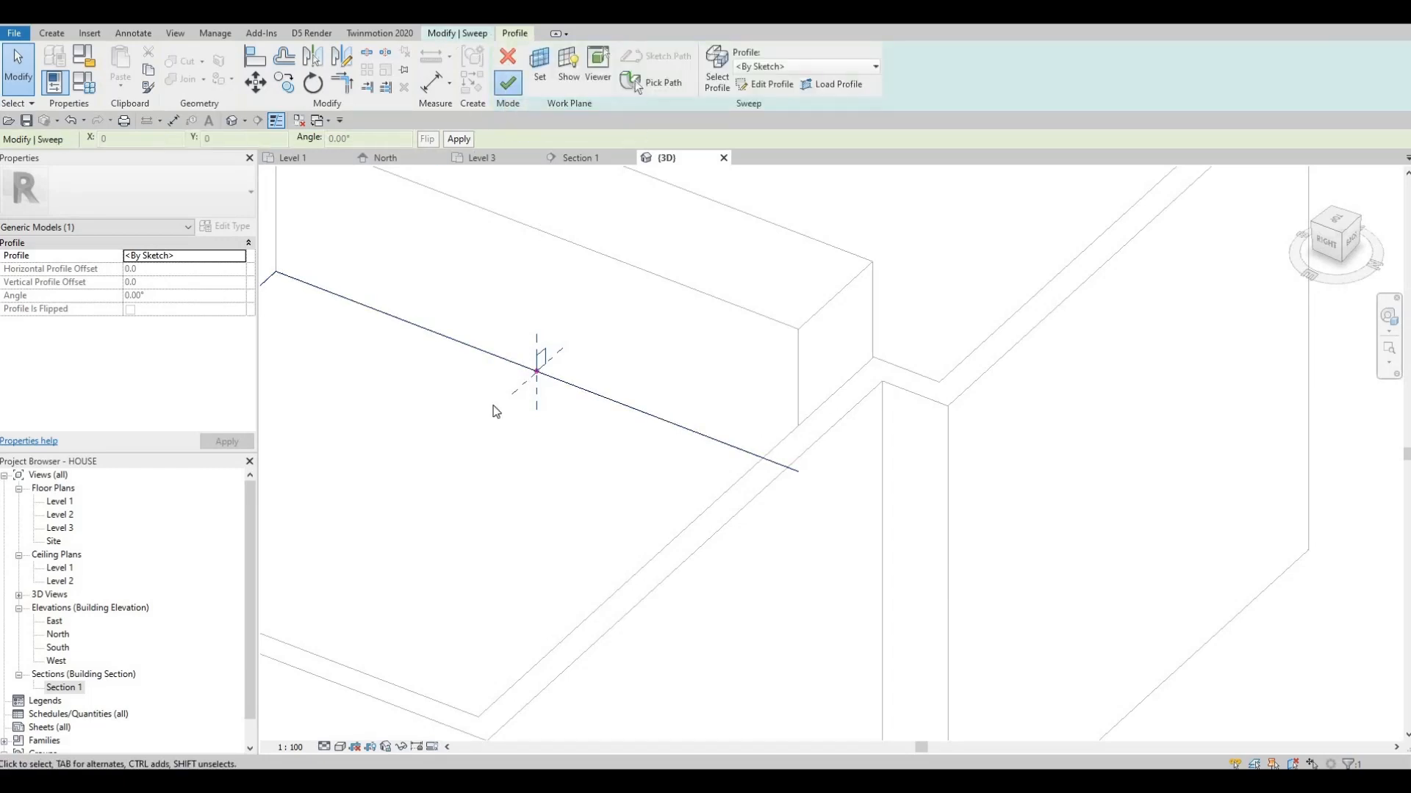
middle_click_drag(608, 409, 548, 466, "shift")
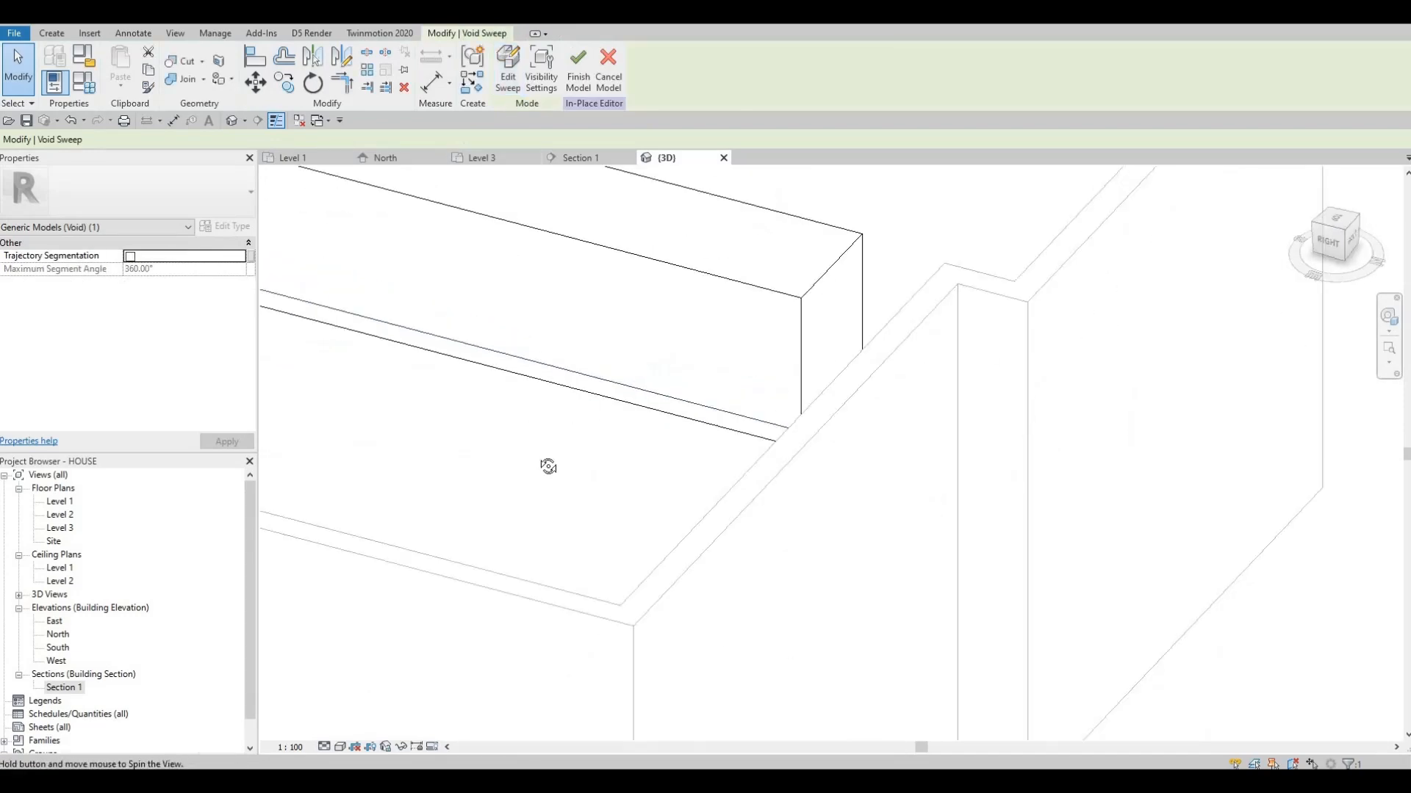
left_click(579, 70)
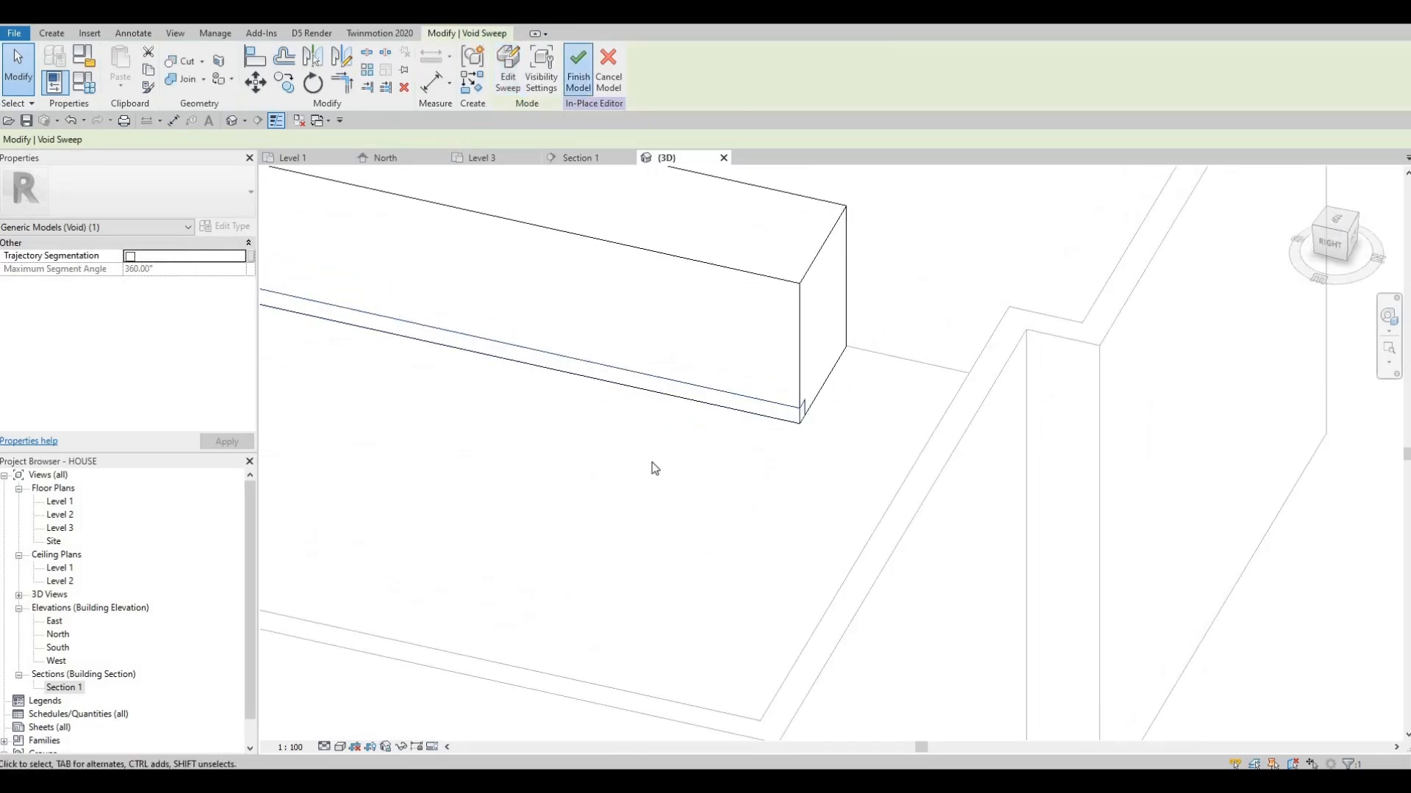
middle_click_drag(529, 501, 561, 436, "shift")
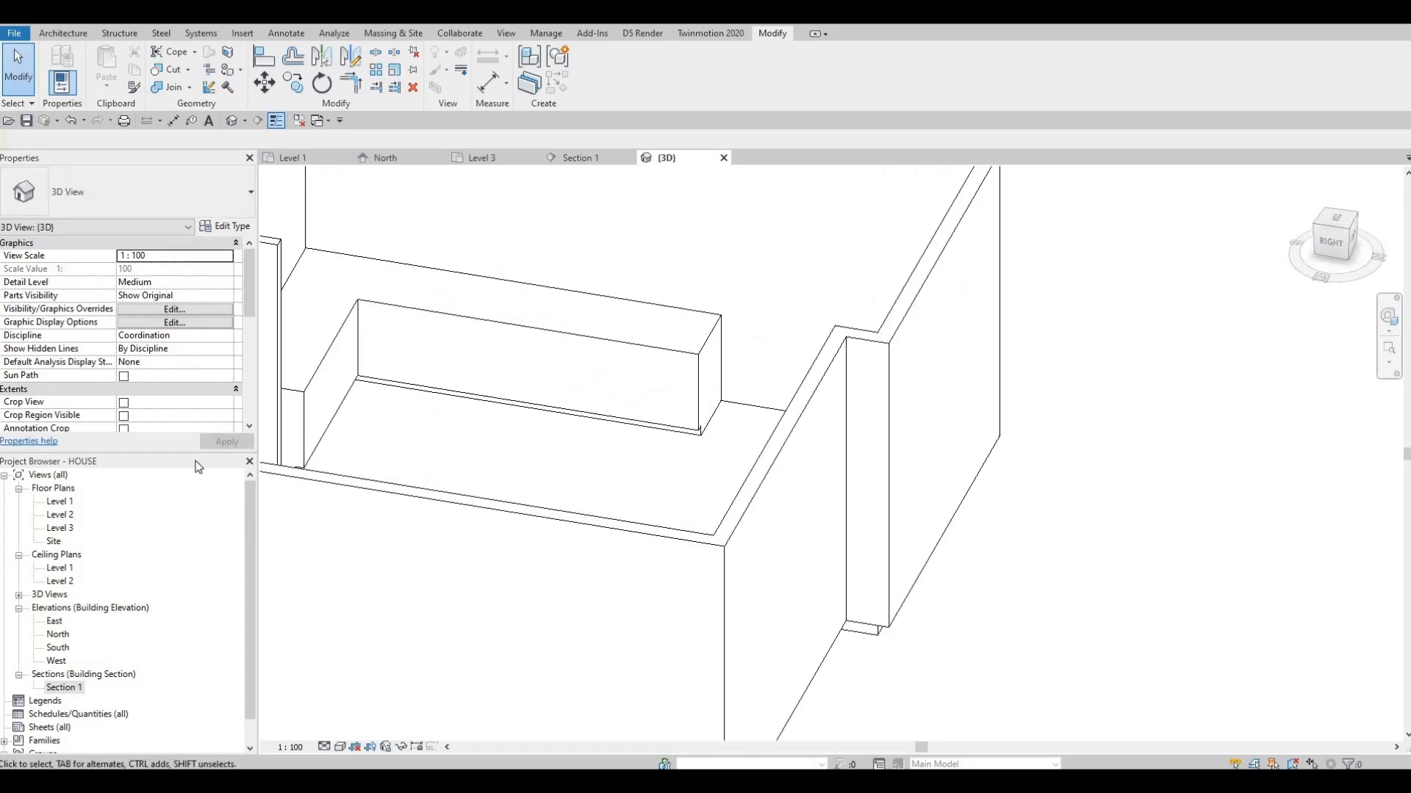
Open the Level 1 floor plan and create a new in-place model in the Generic Models category
double_click(59, 501)
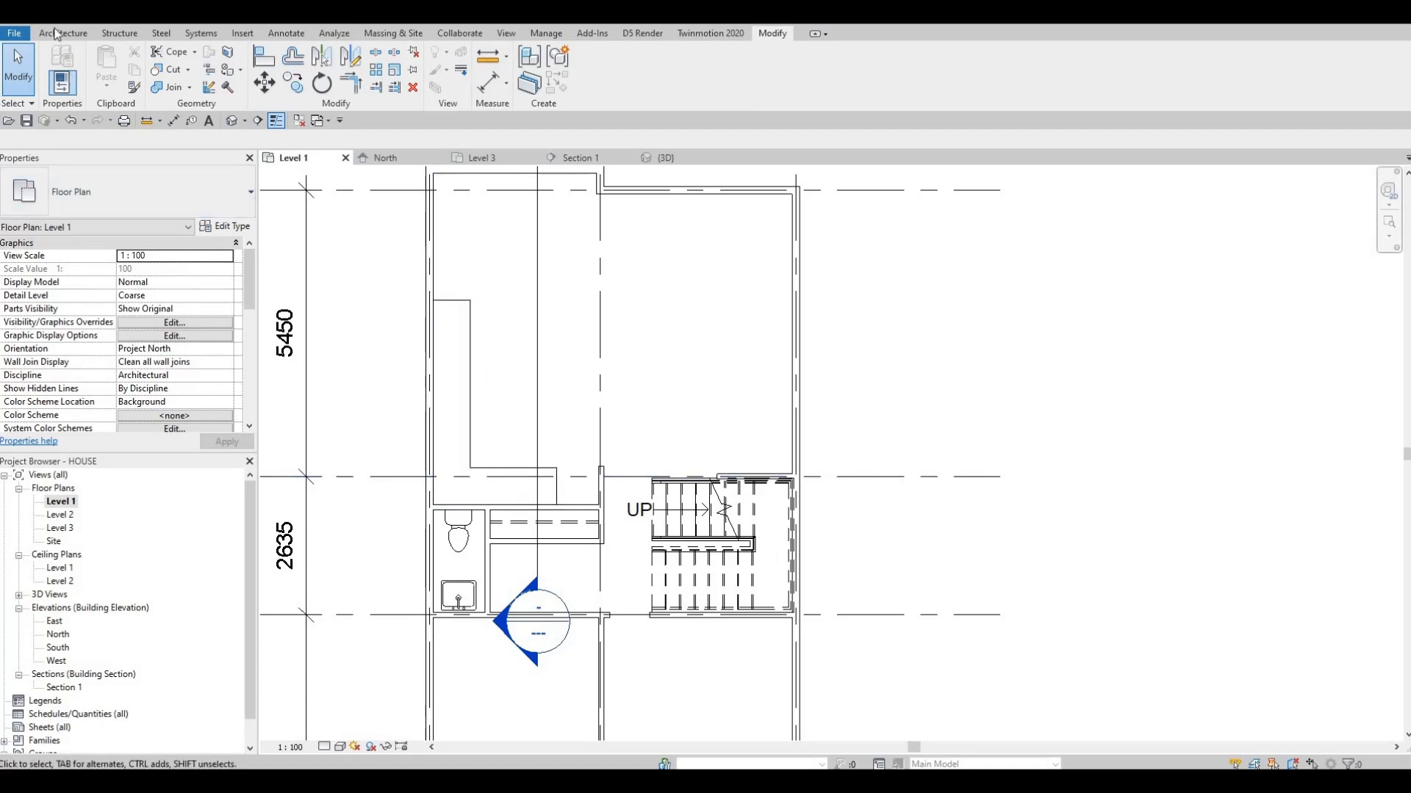
left_click(62, 33)
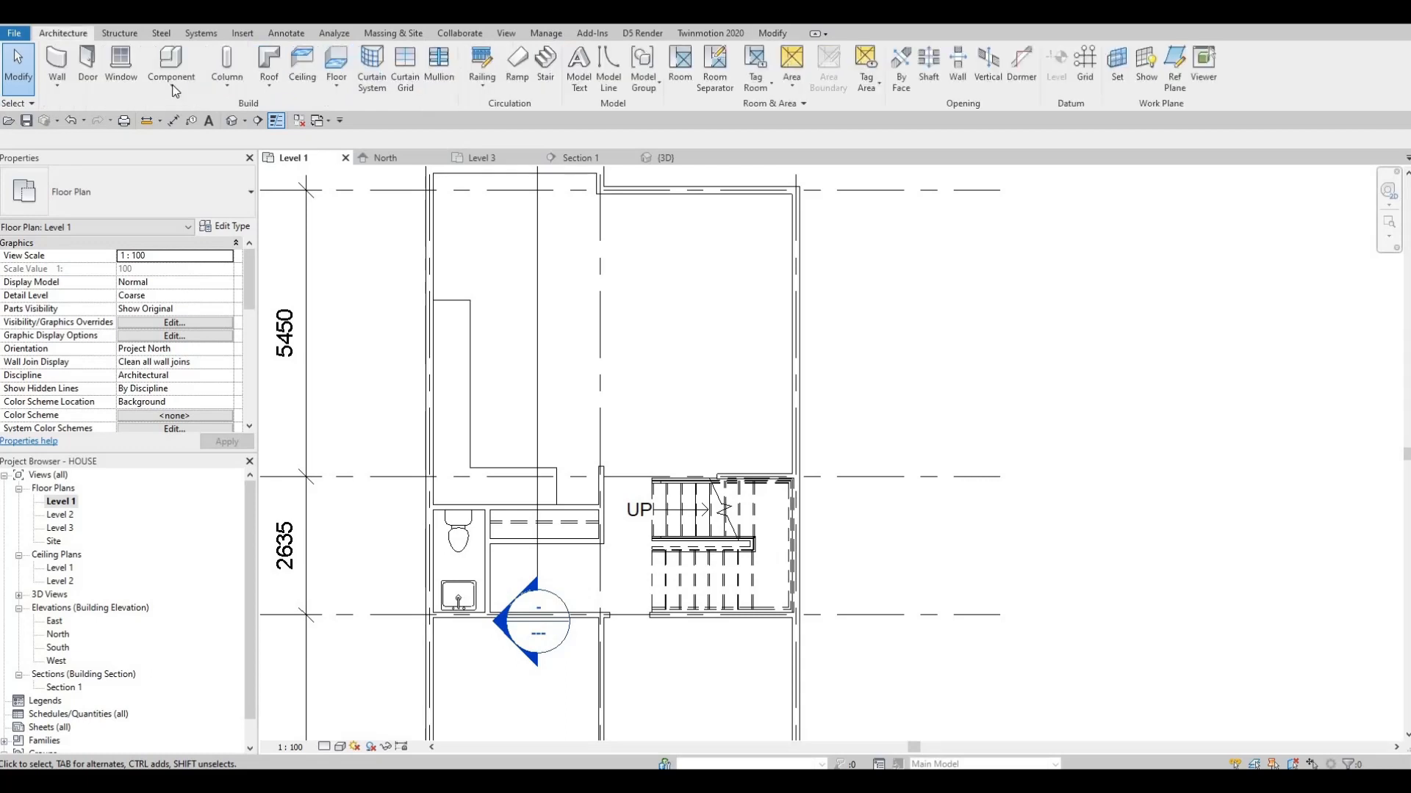
left_click(173, 87)
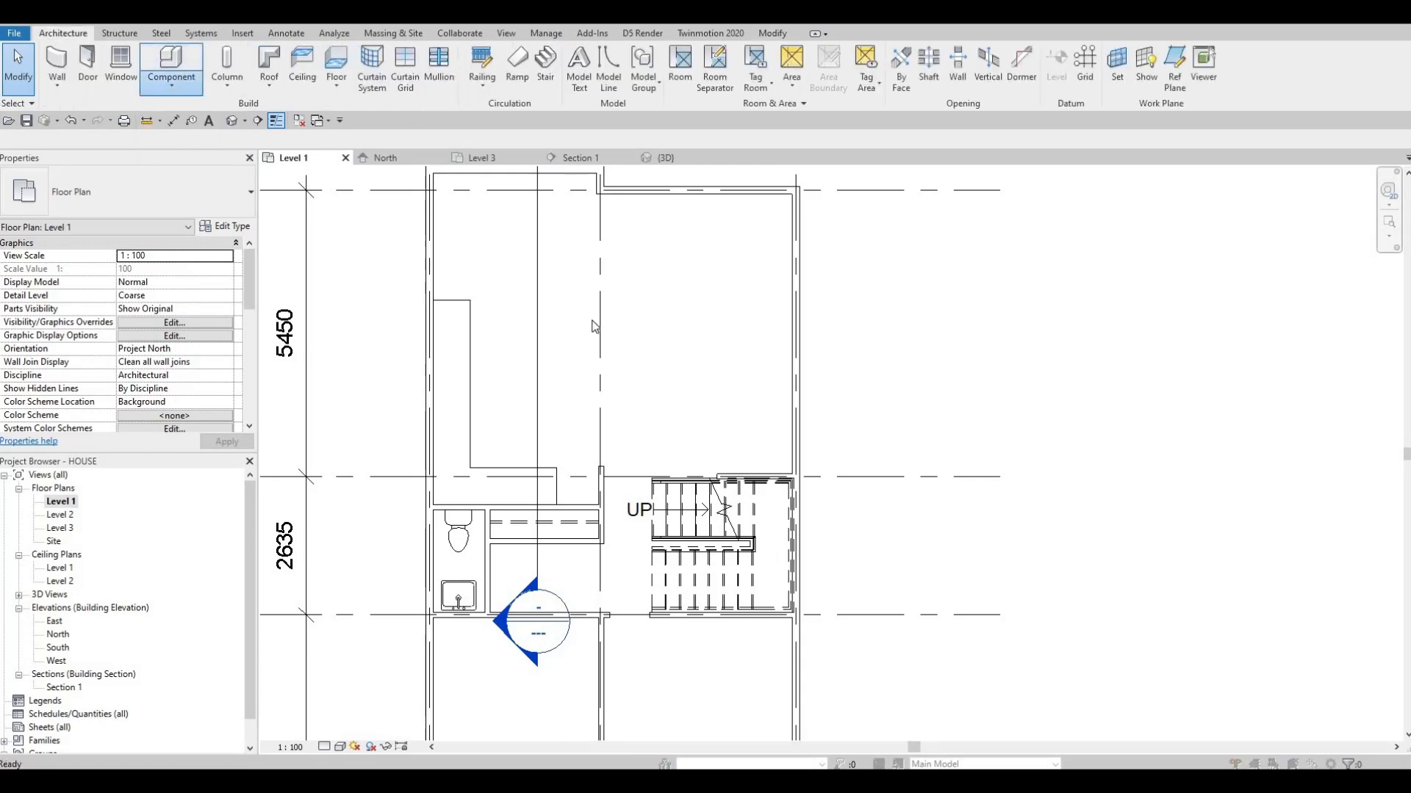
scroll(667, 391, "down", 2)
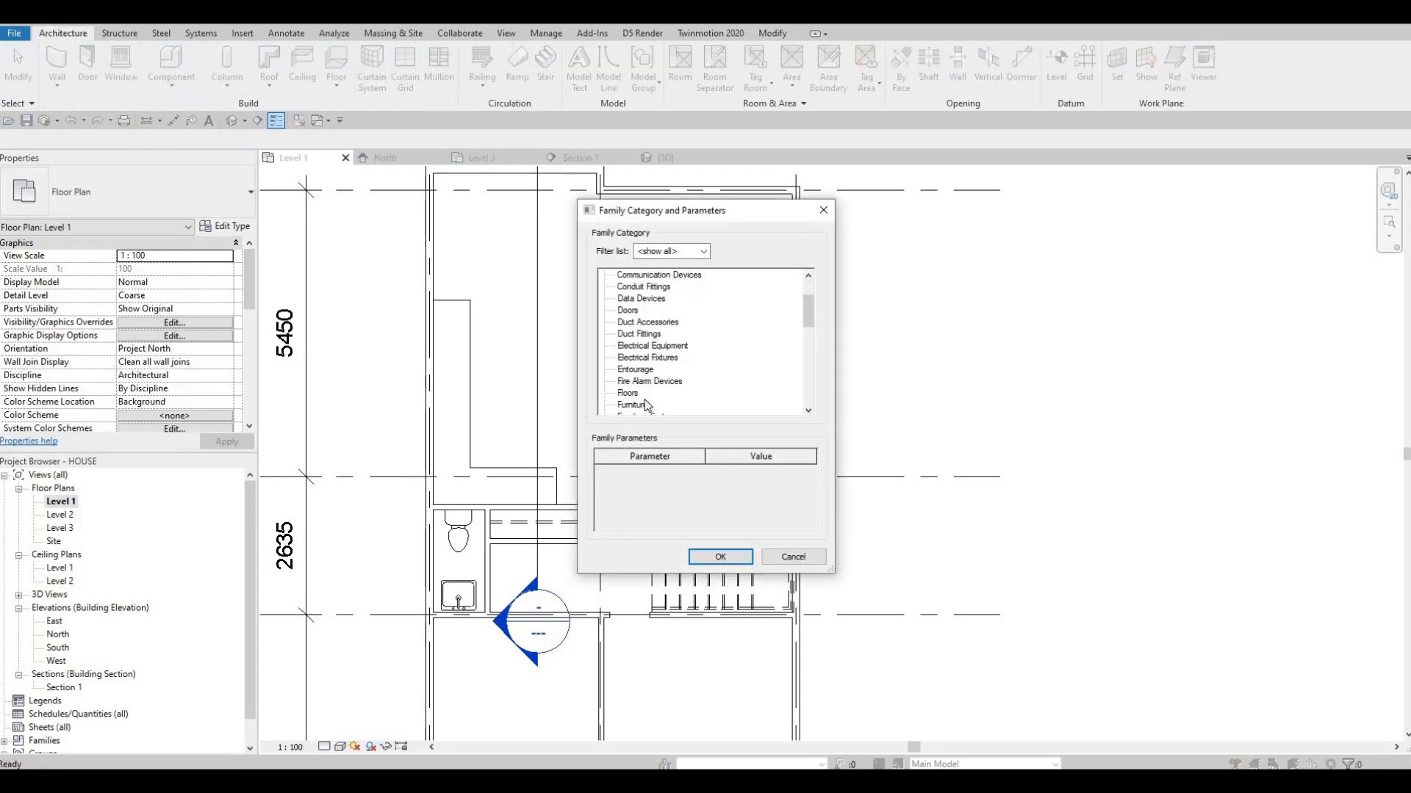
scroll(647, 405, "down", 2)
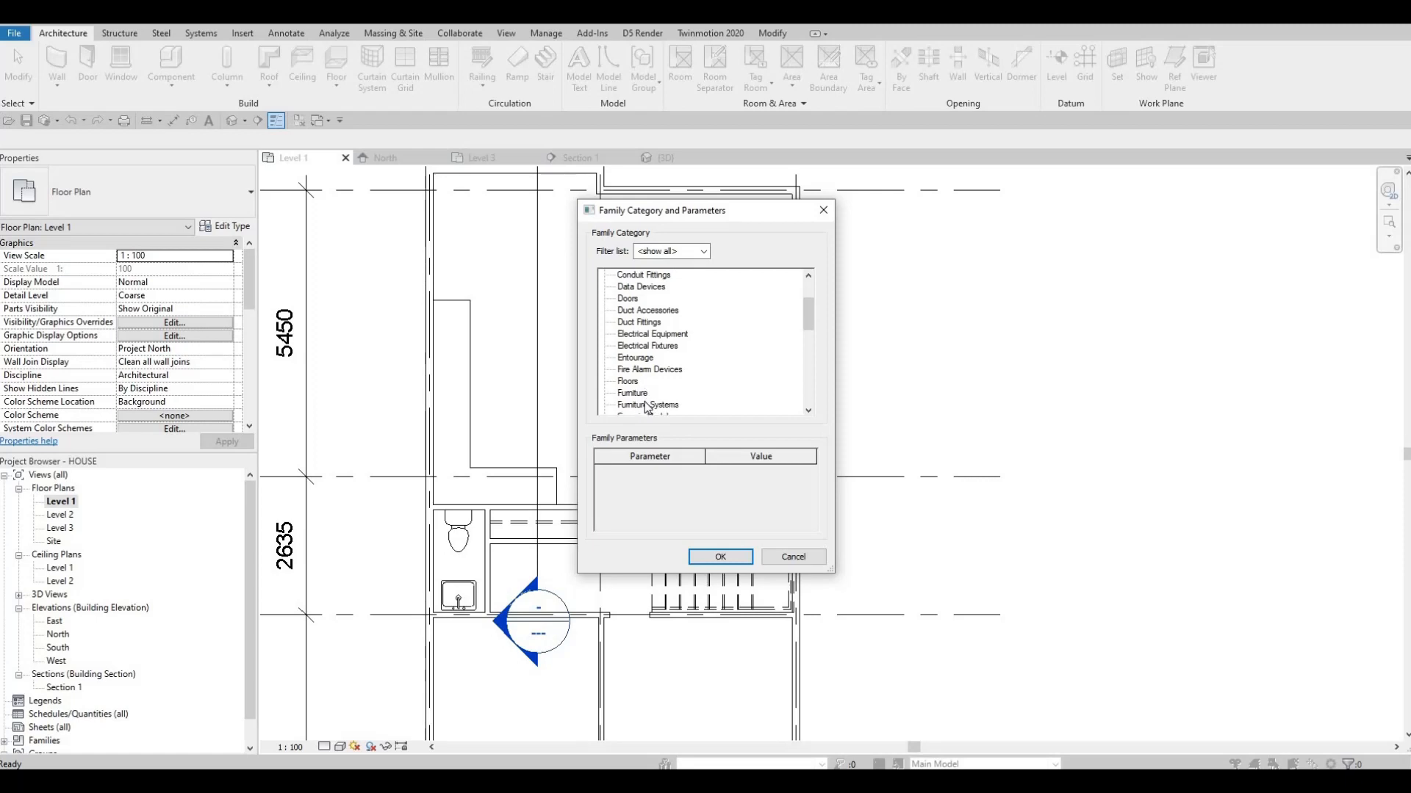
left_click(720, 556)
left_click(699, 422)
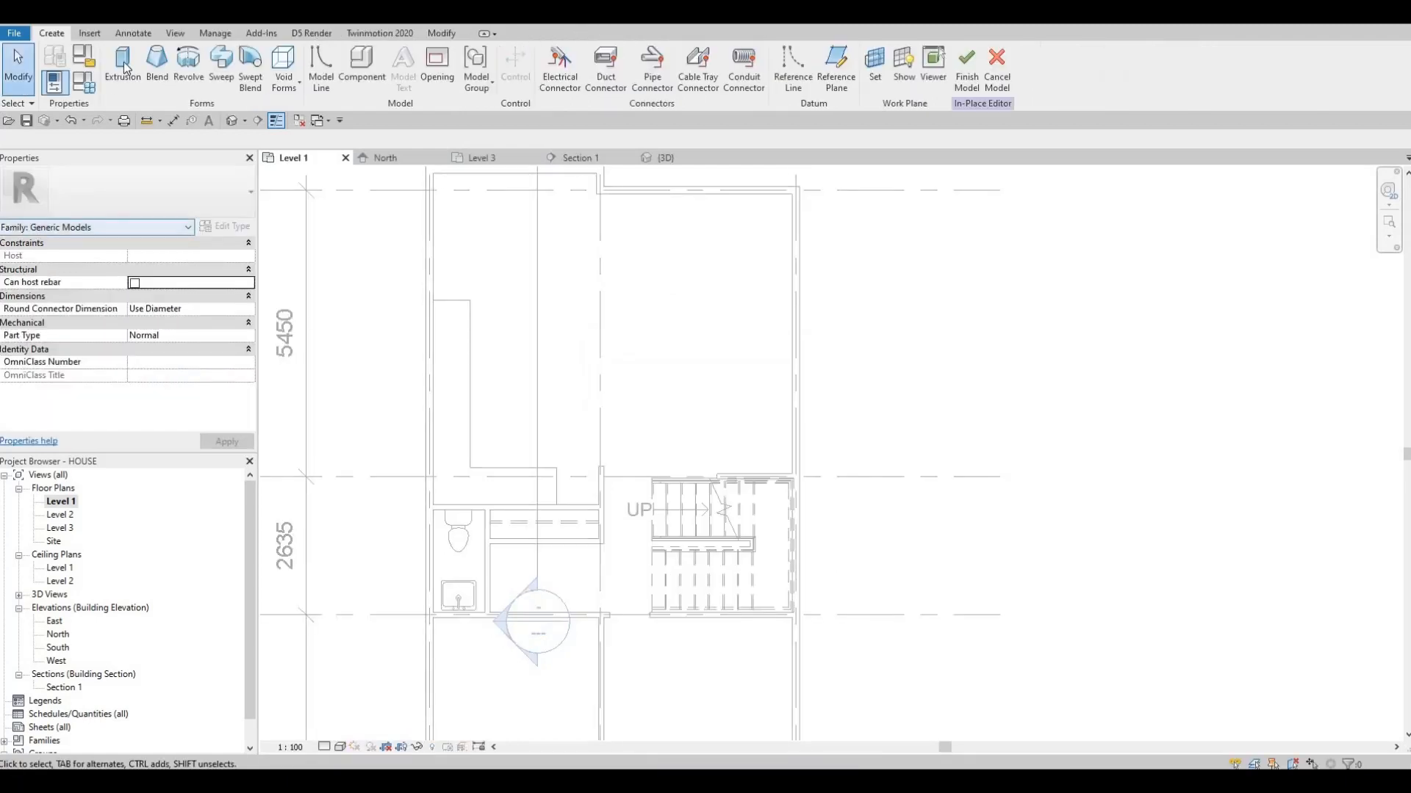
Start a solid extrusion and browse the project materials for its material
left_click(122, 64)
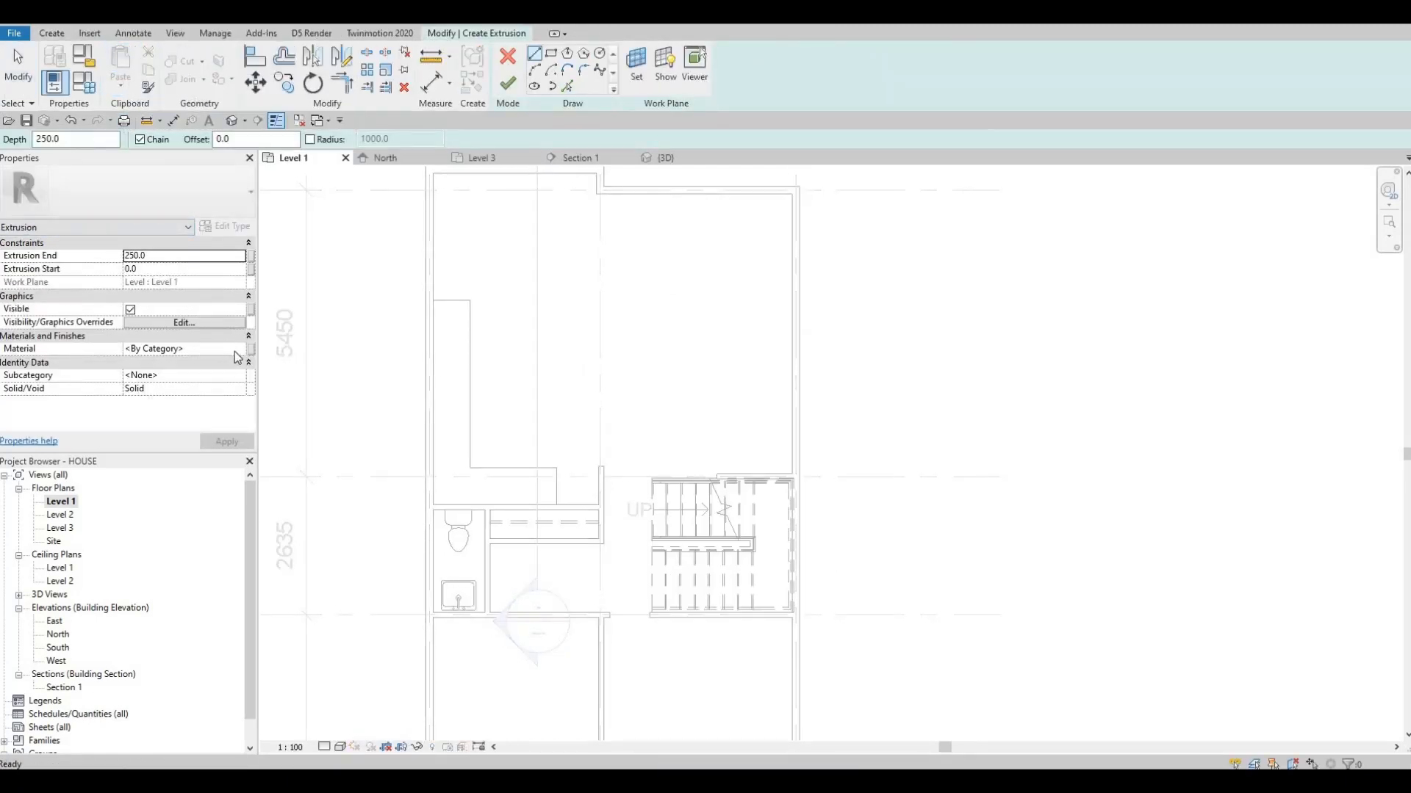
left_click(238, 349)
left_click(240, 350)
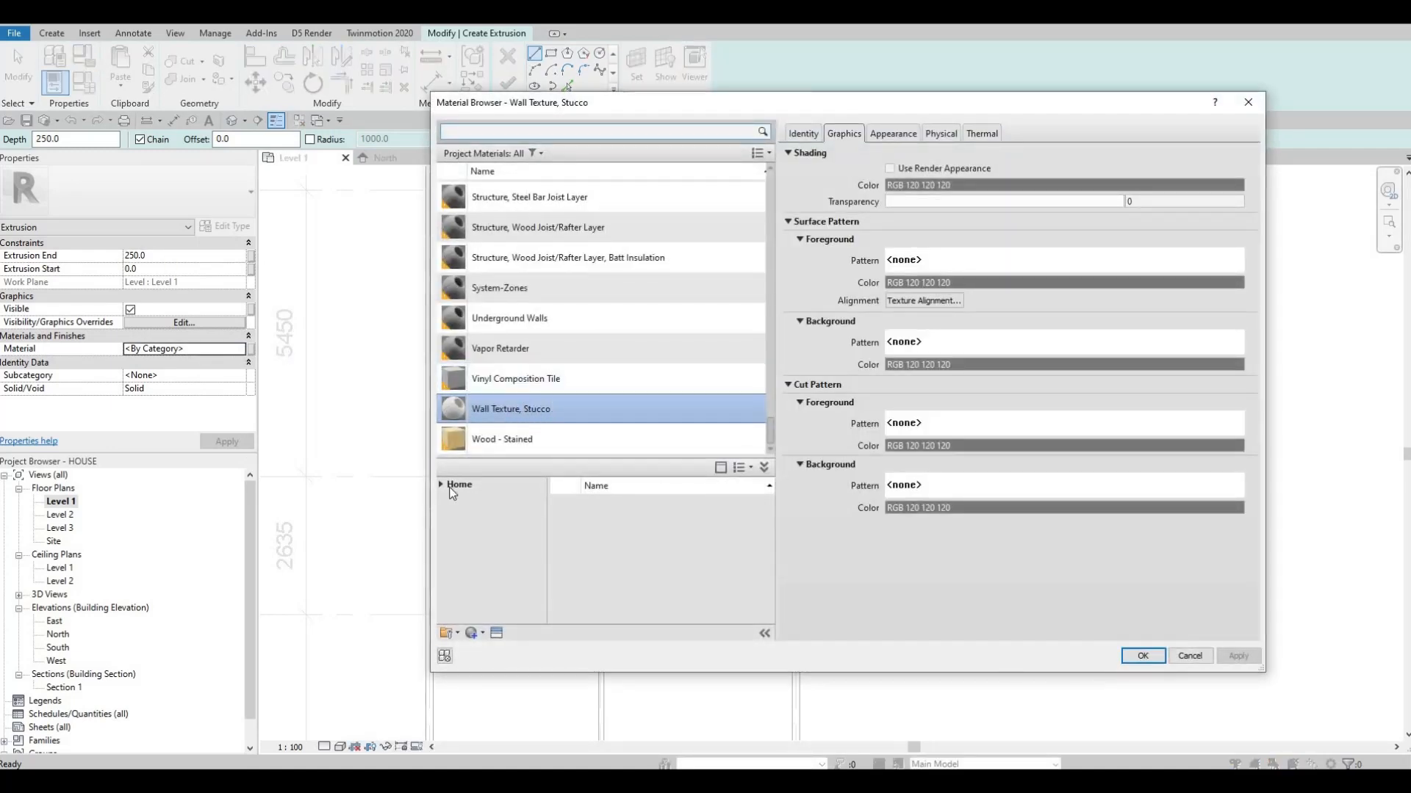
scroll(527, 360, "up", 2)
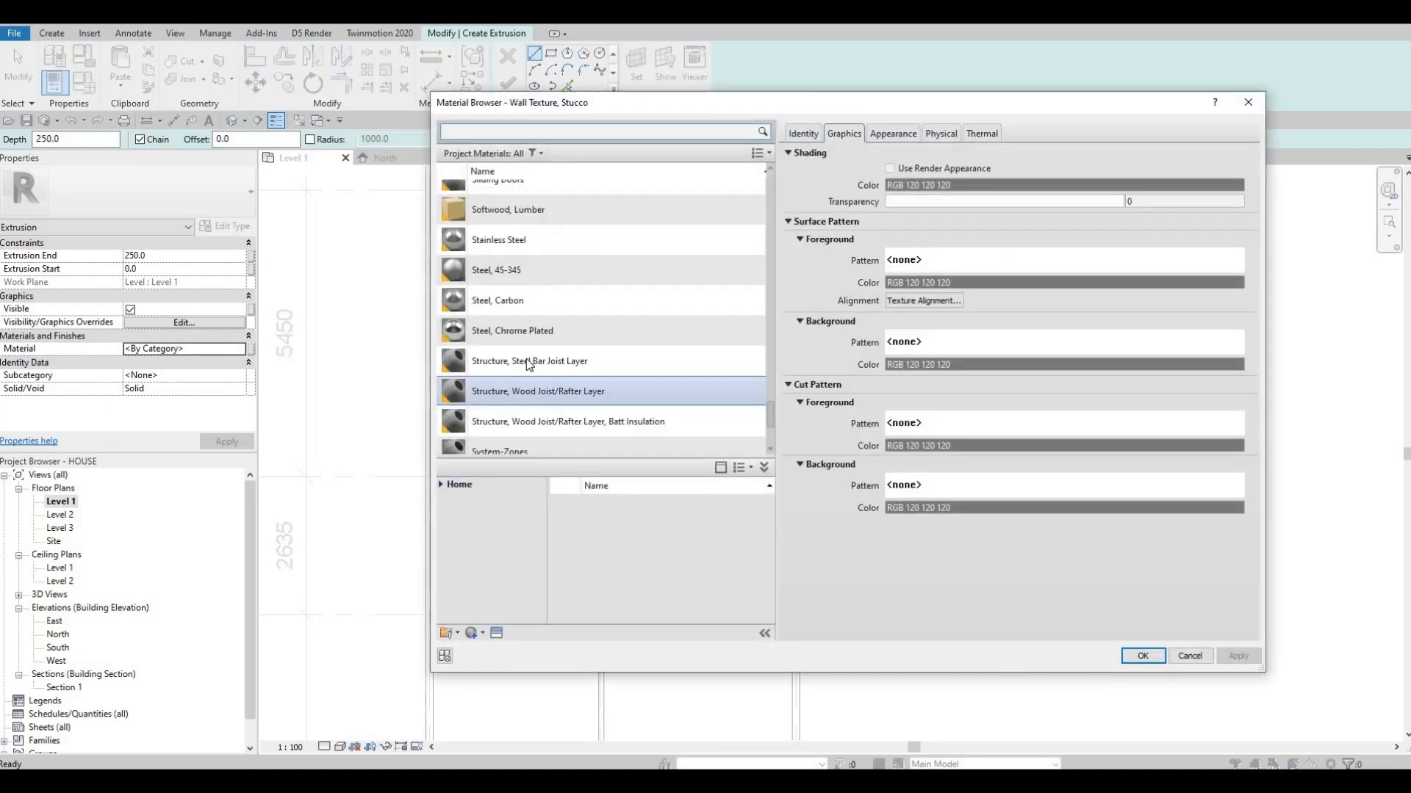
scroll(522, 385, "up", 10)
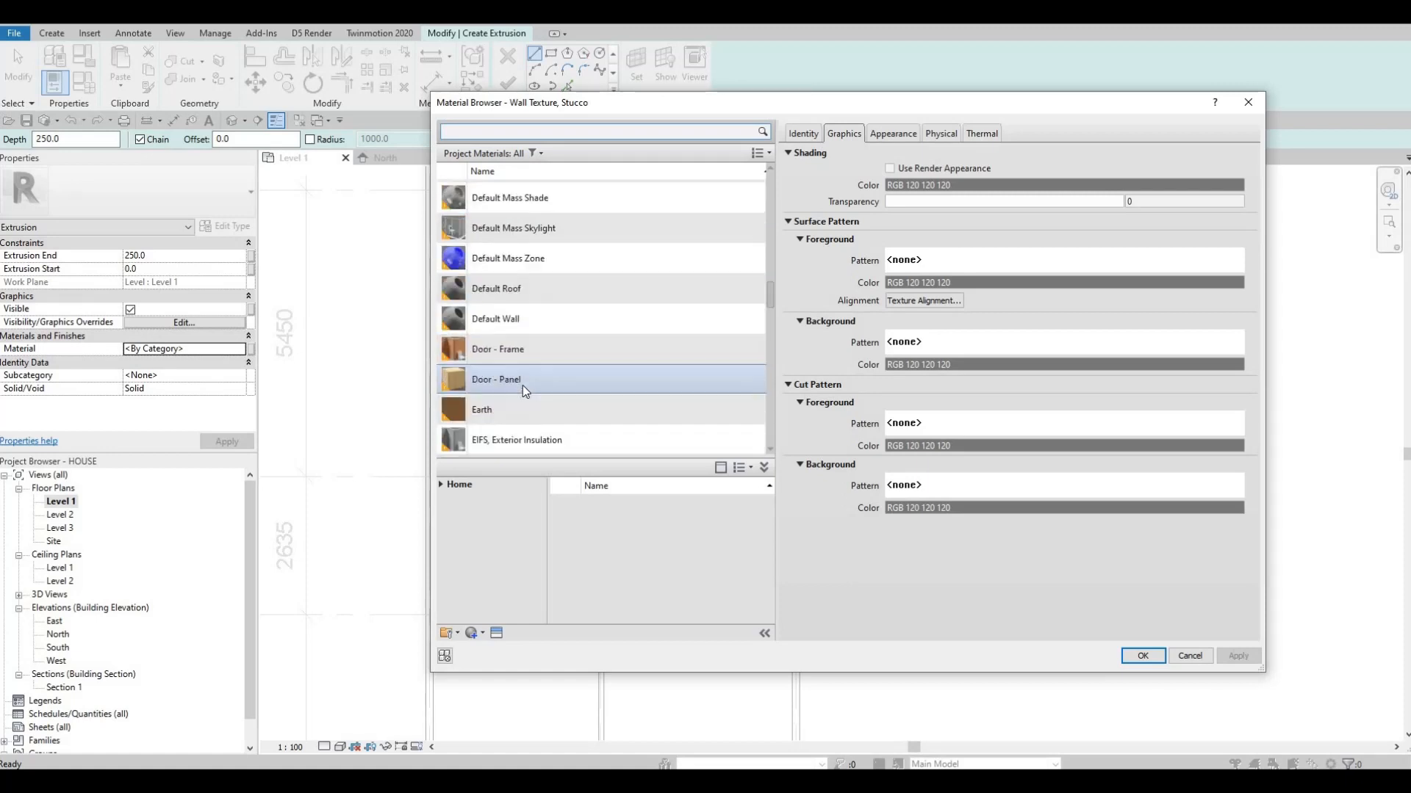
scroll(522, 385, "up", 10)
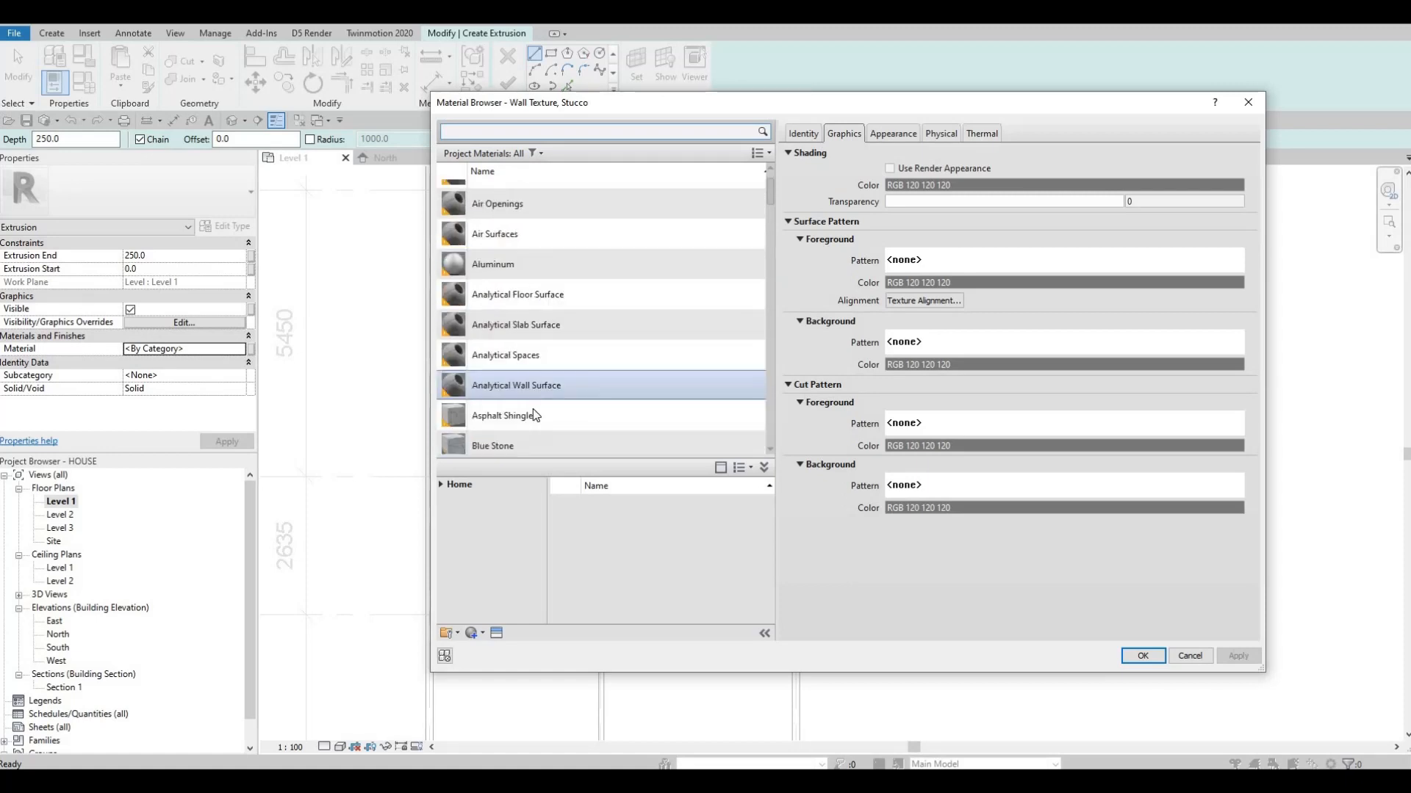
scroll(532, 419, "down", 5)
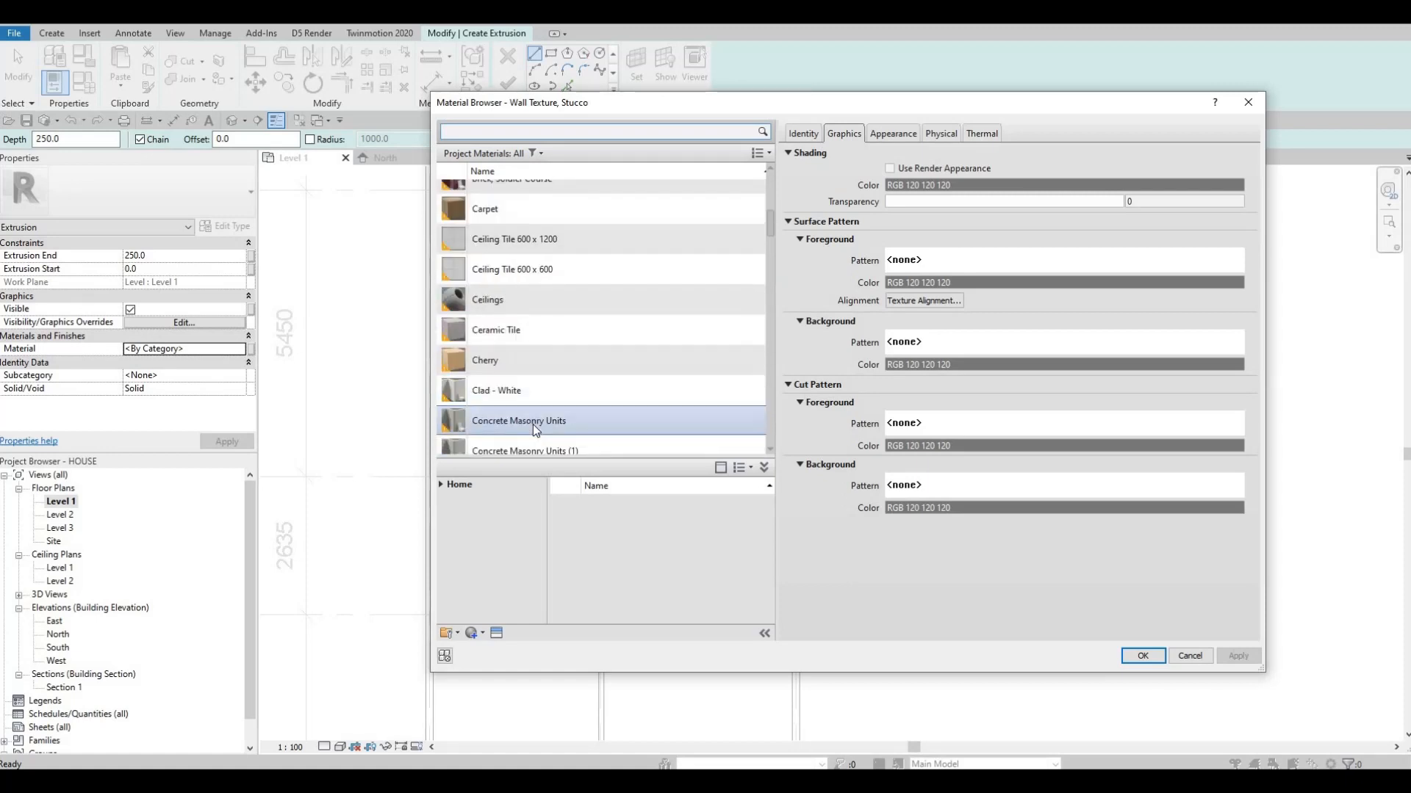
Browse to the Plaster category of the AEC Materials library and add Wall Texture, Stucco to the document
left_click(441, 485)
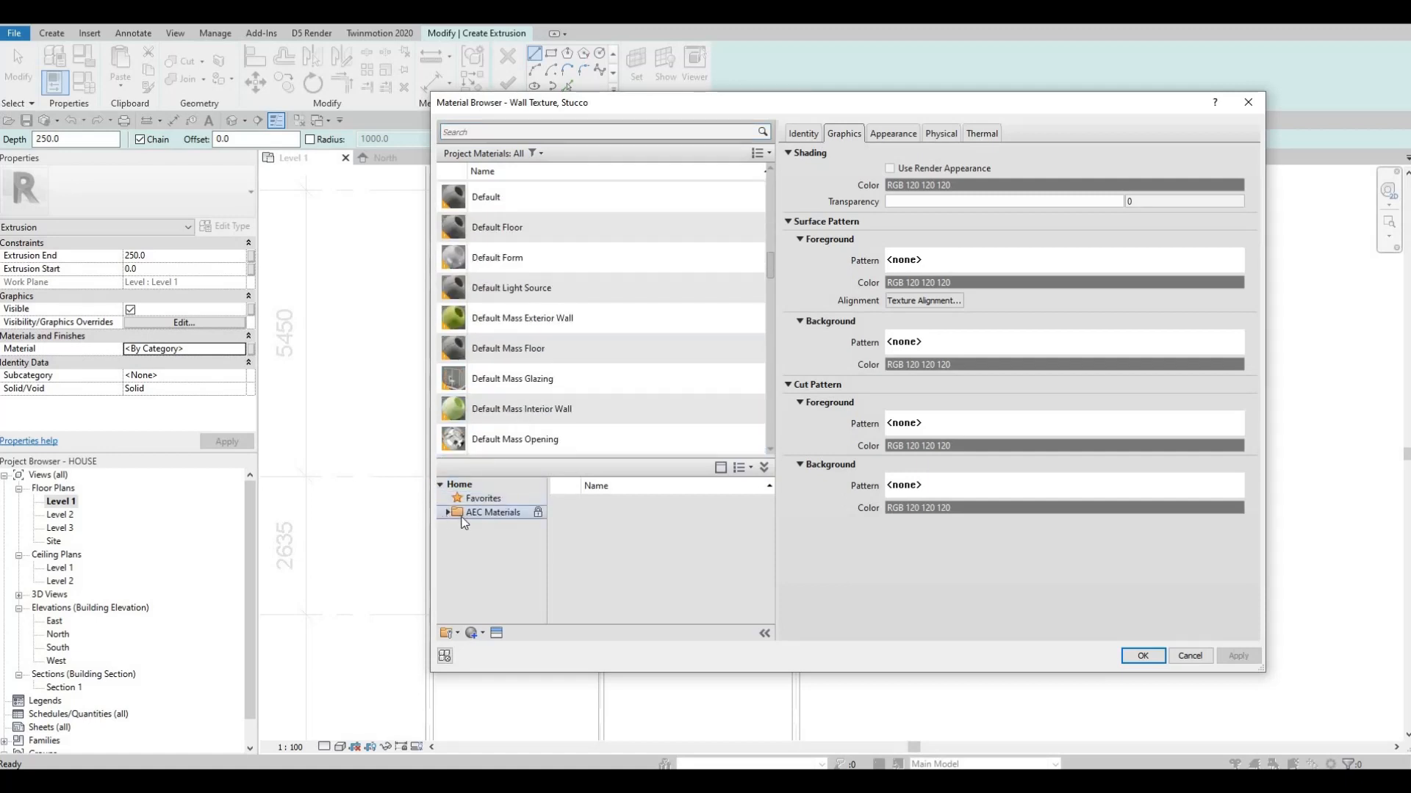
left_click(462, 517)
left_click(446, 513)
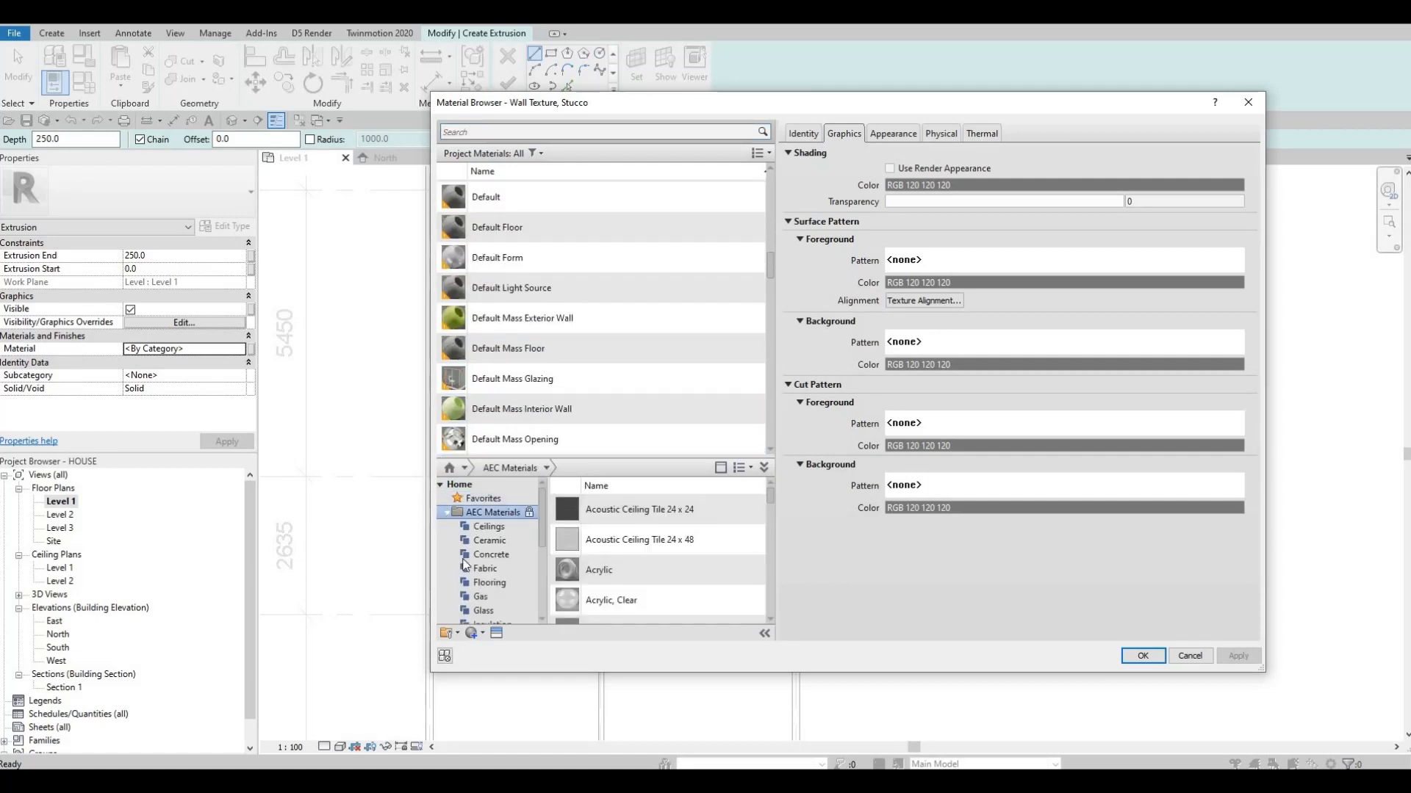
scroll(501, 585, "down", 3)
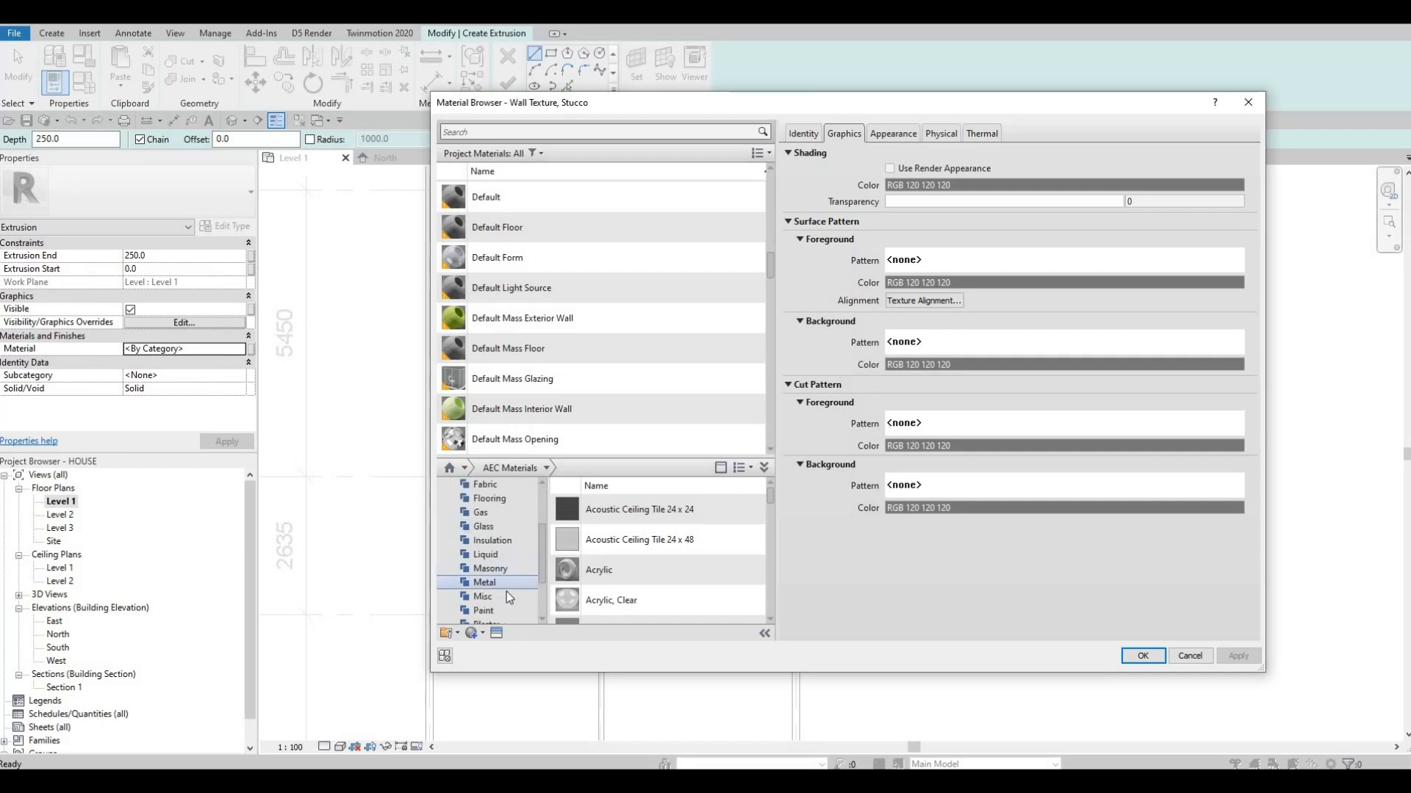
left_click(495, 584)
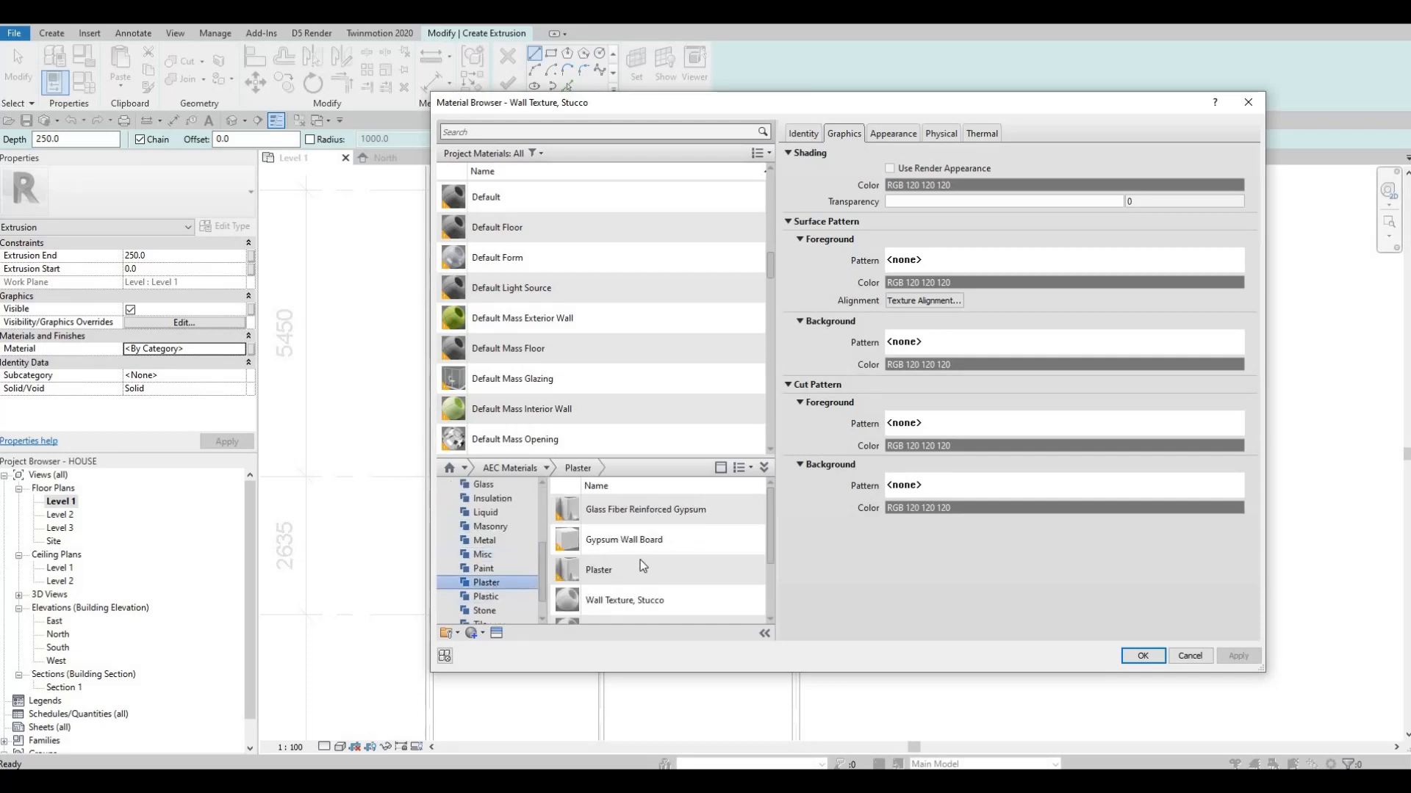
scroll(676, 584, "down", 2)
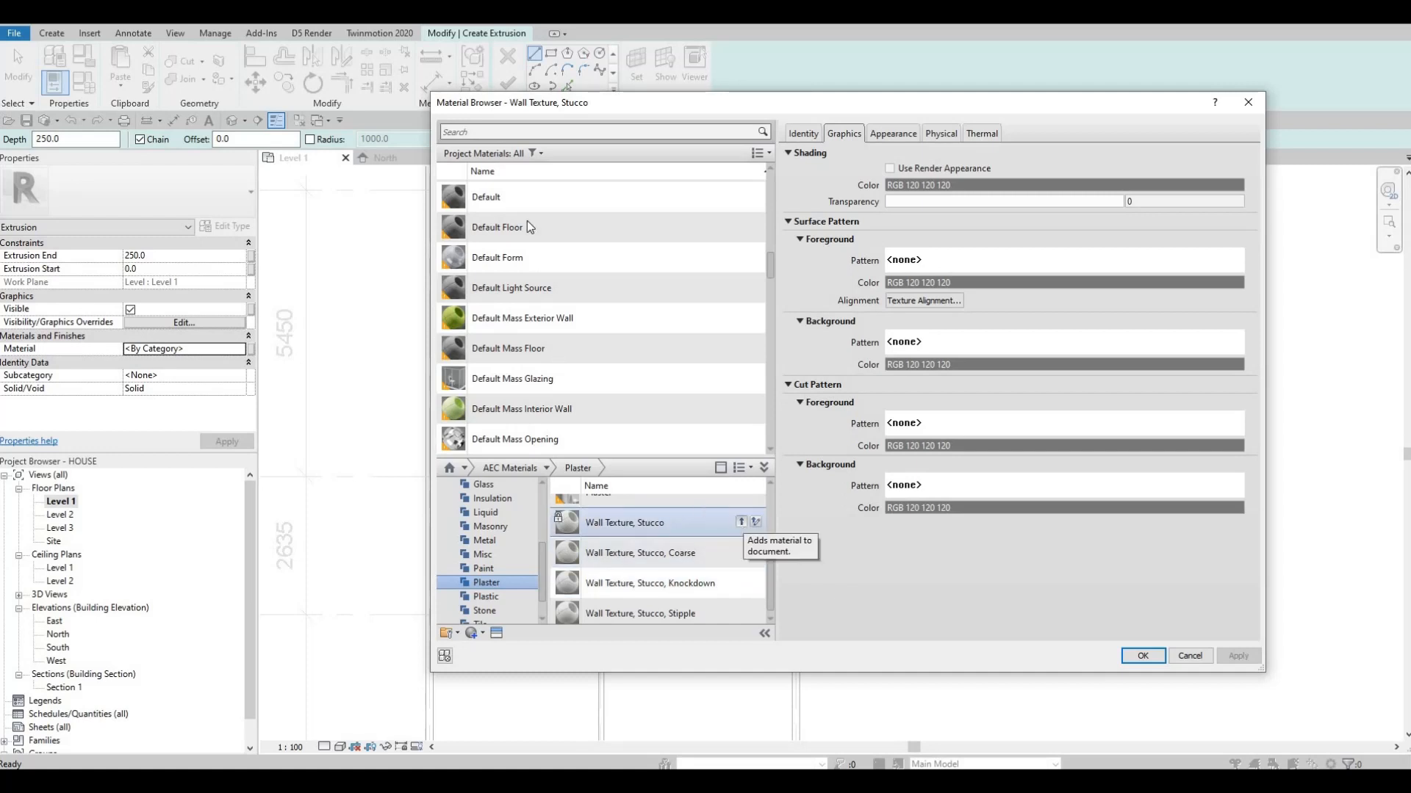
left_click(741, 522)
Search the materials for STUCC and select Wall Texture, Stucco
left_click(507, 132)
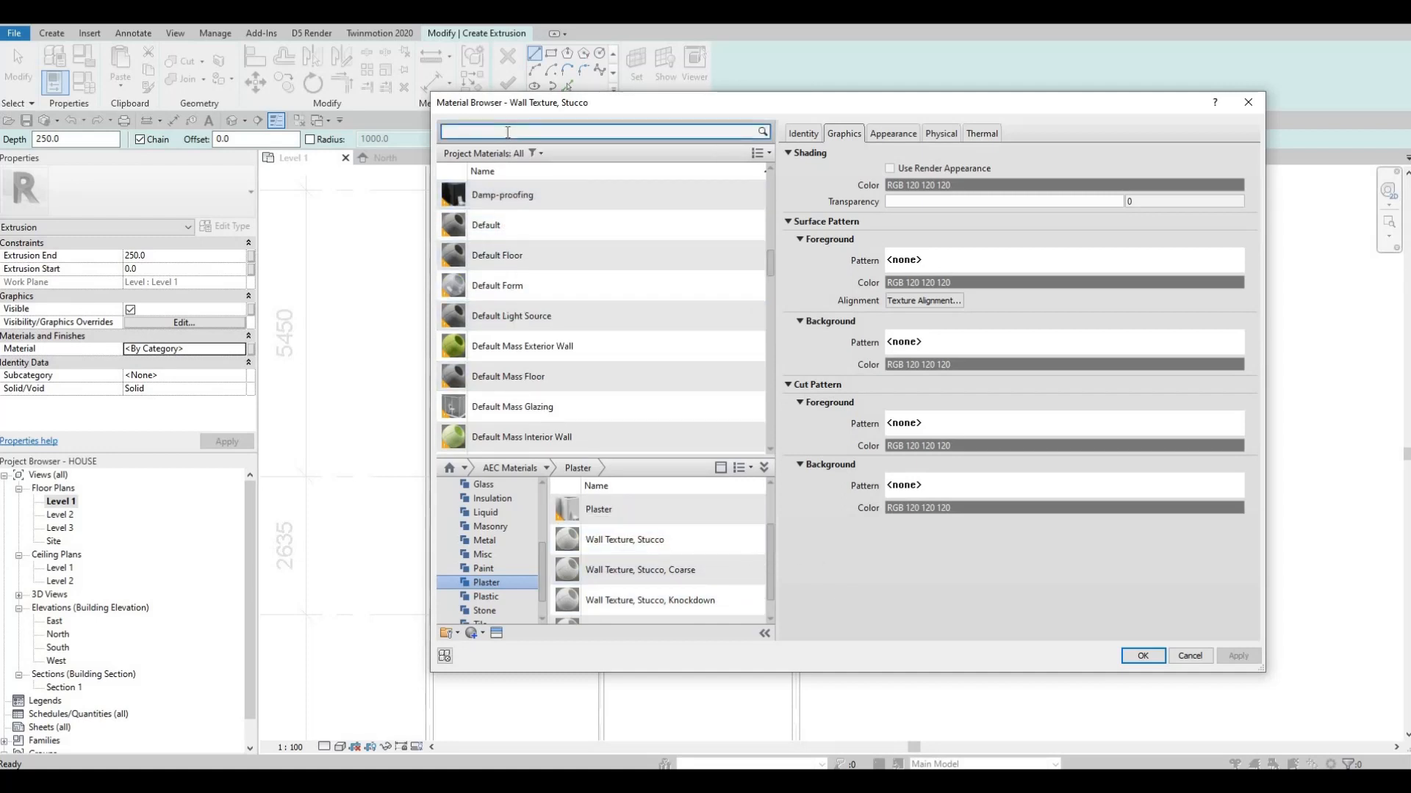
type("STUCC")
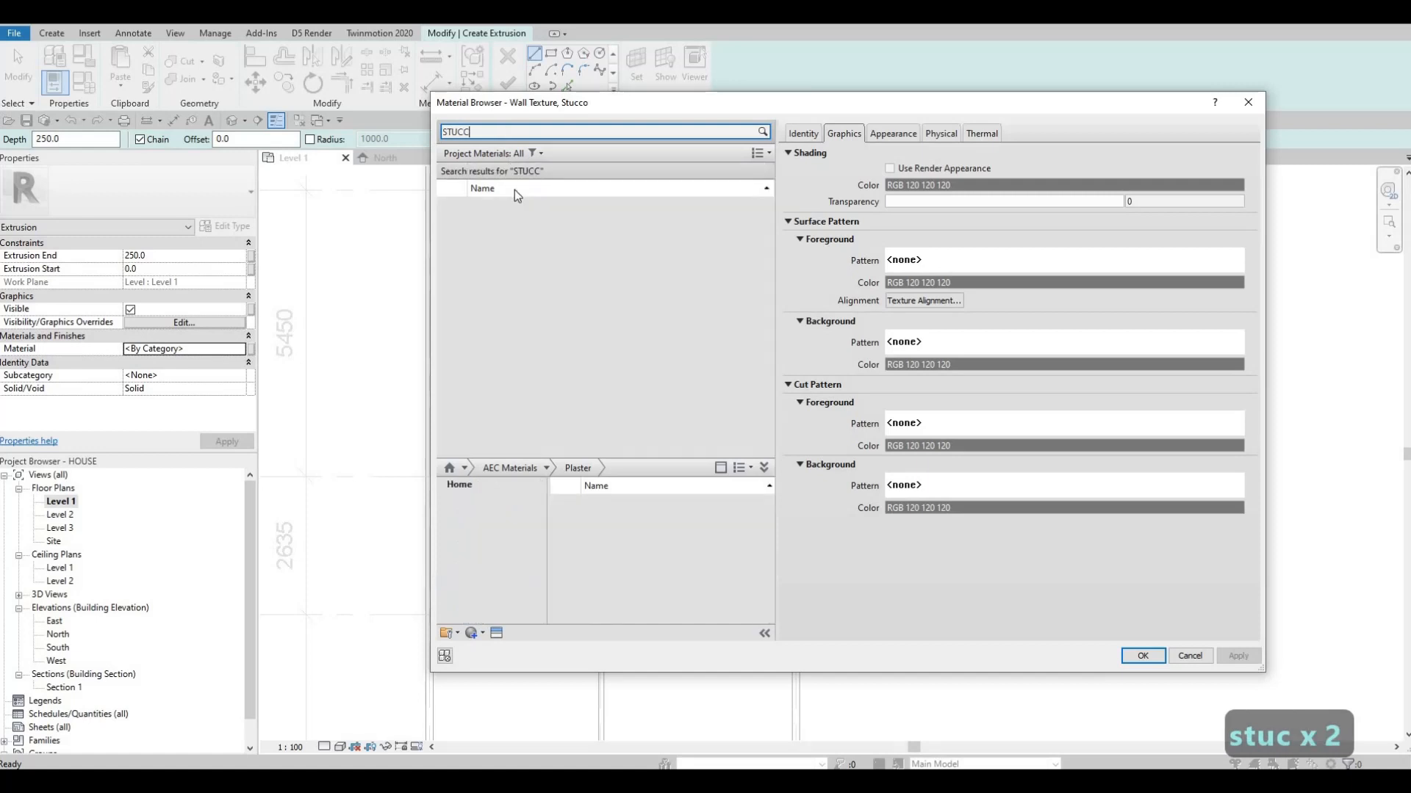
left_click(505, 213)
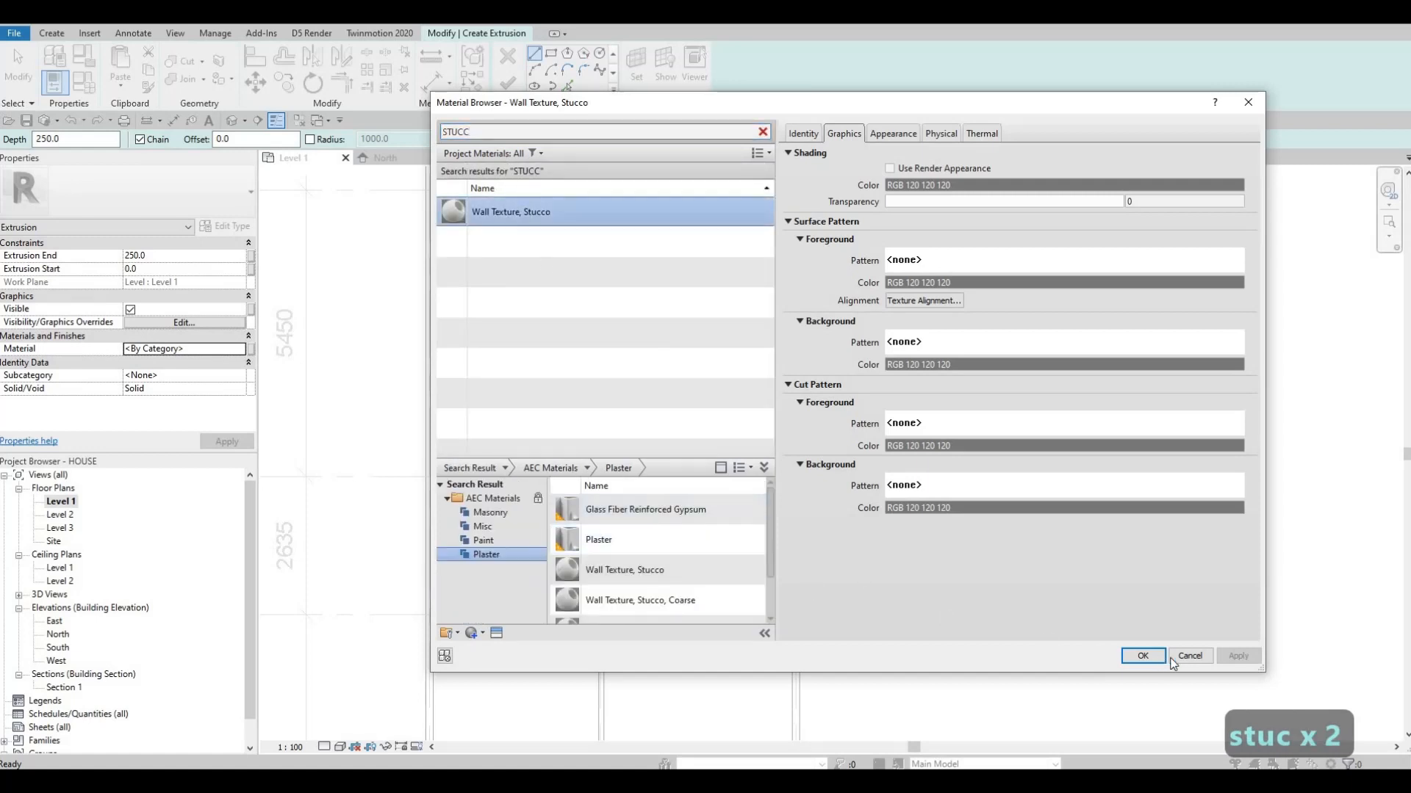
Clear the material search and assign Granite, Cut, Polished from the AEC Stone category to the extrusion
left_click(764, 132)
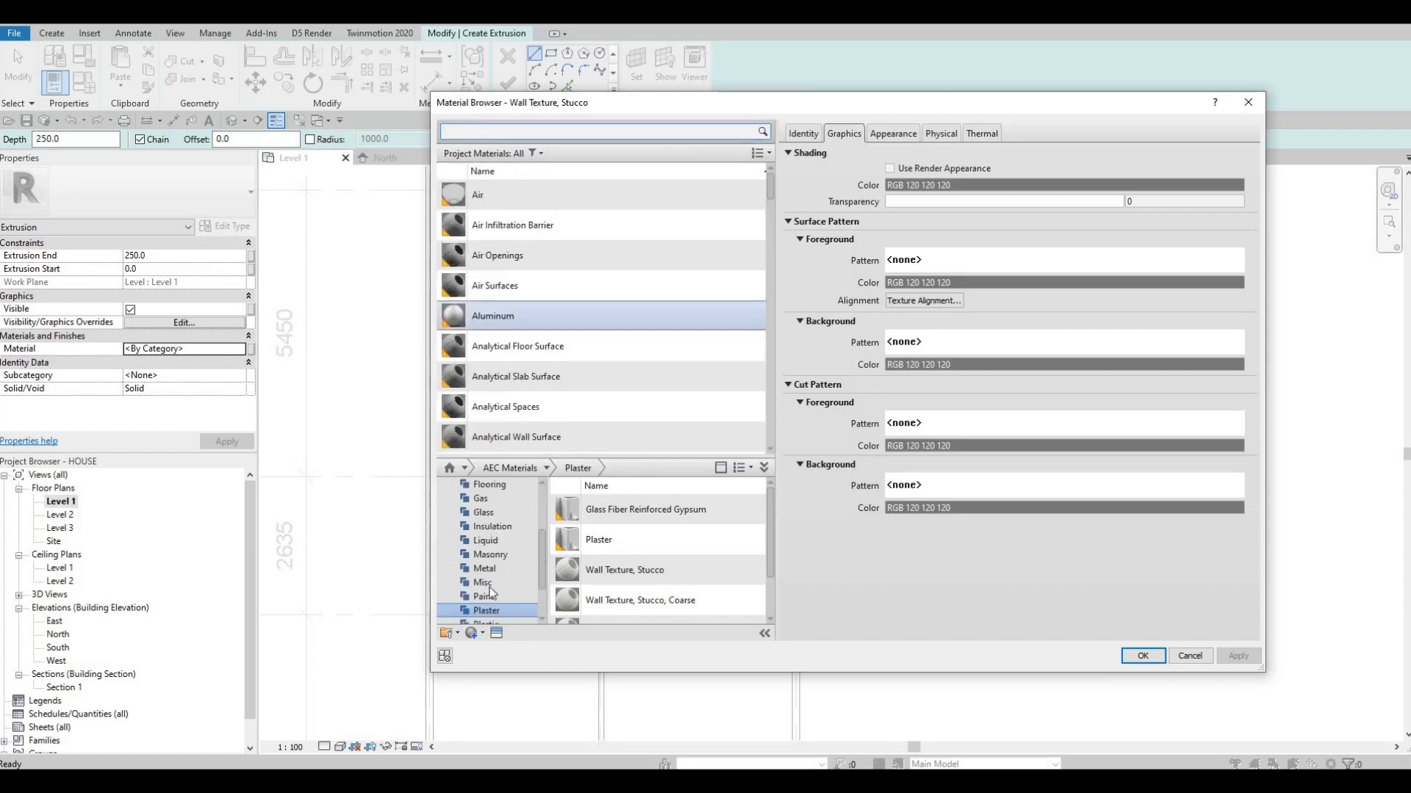
scroll(494, 594, "down", 1)
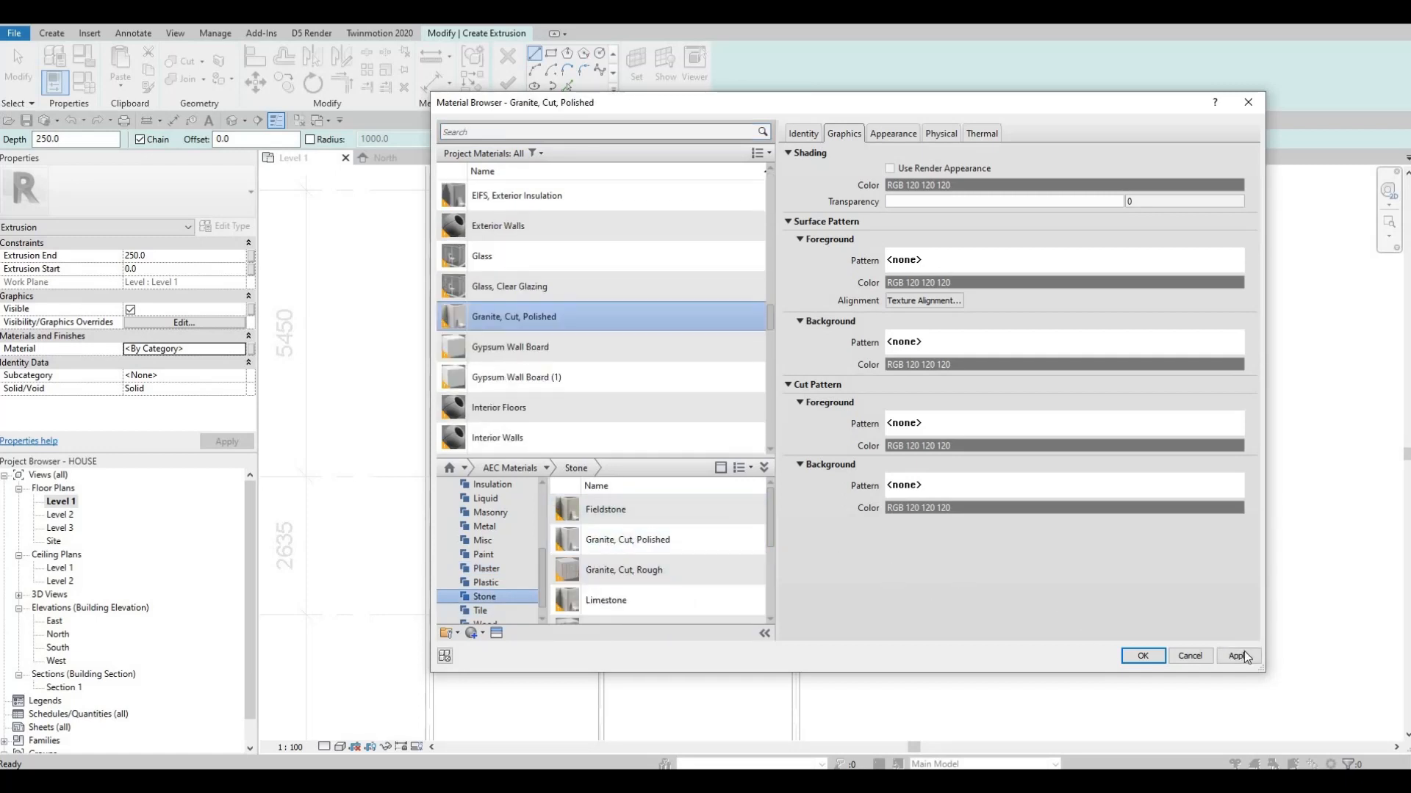
key("Return")
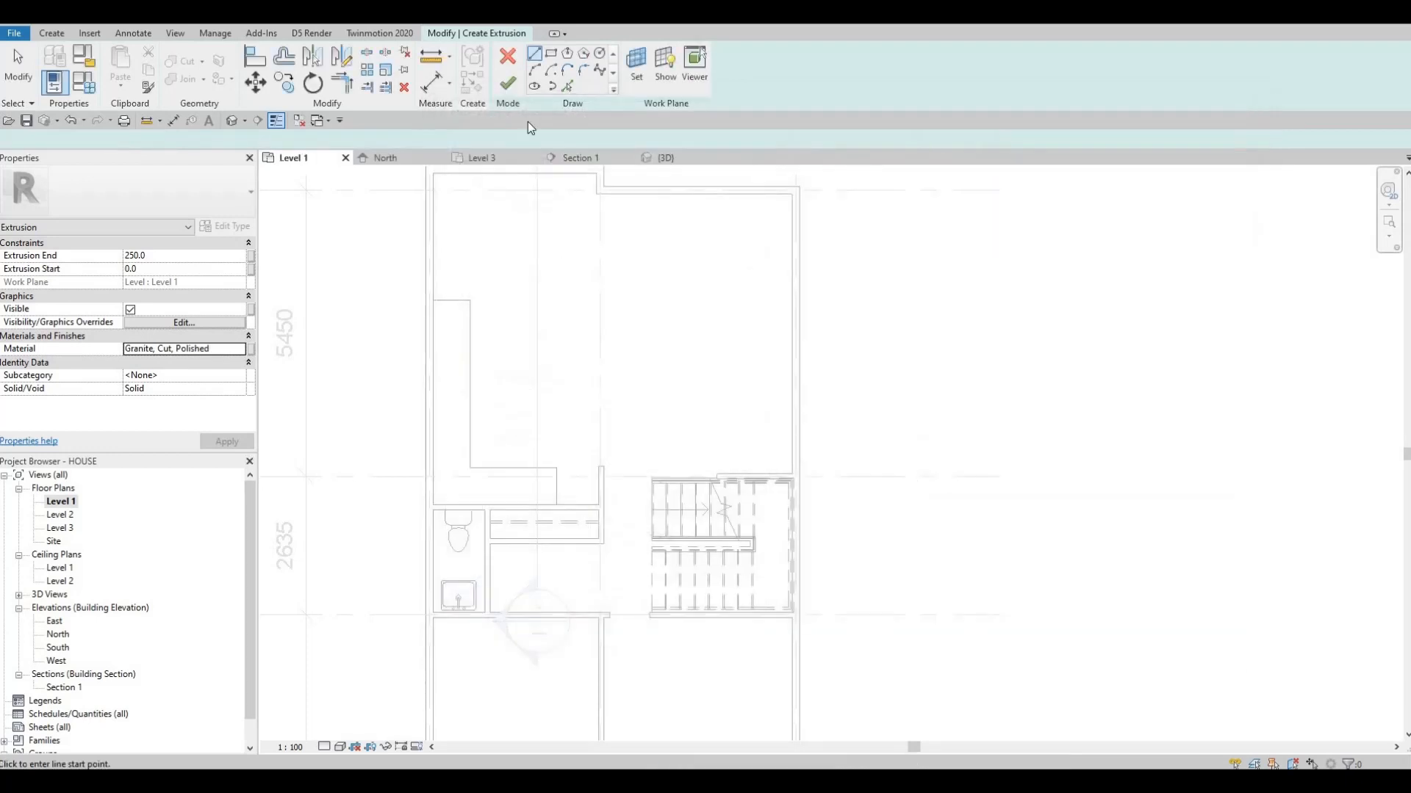
Trace the L-shaped counter's exposed edges and the two adjoining wall faces with Pick Lines as the extrusion's sketch
left_click(434, 301)
key("Escape")
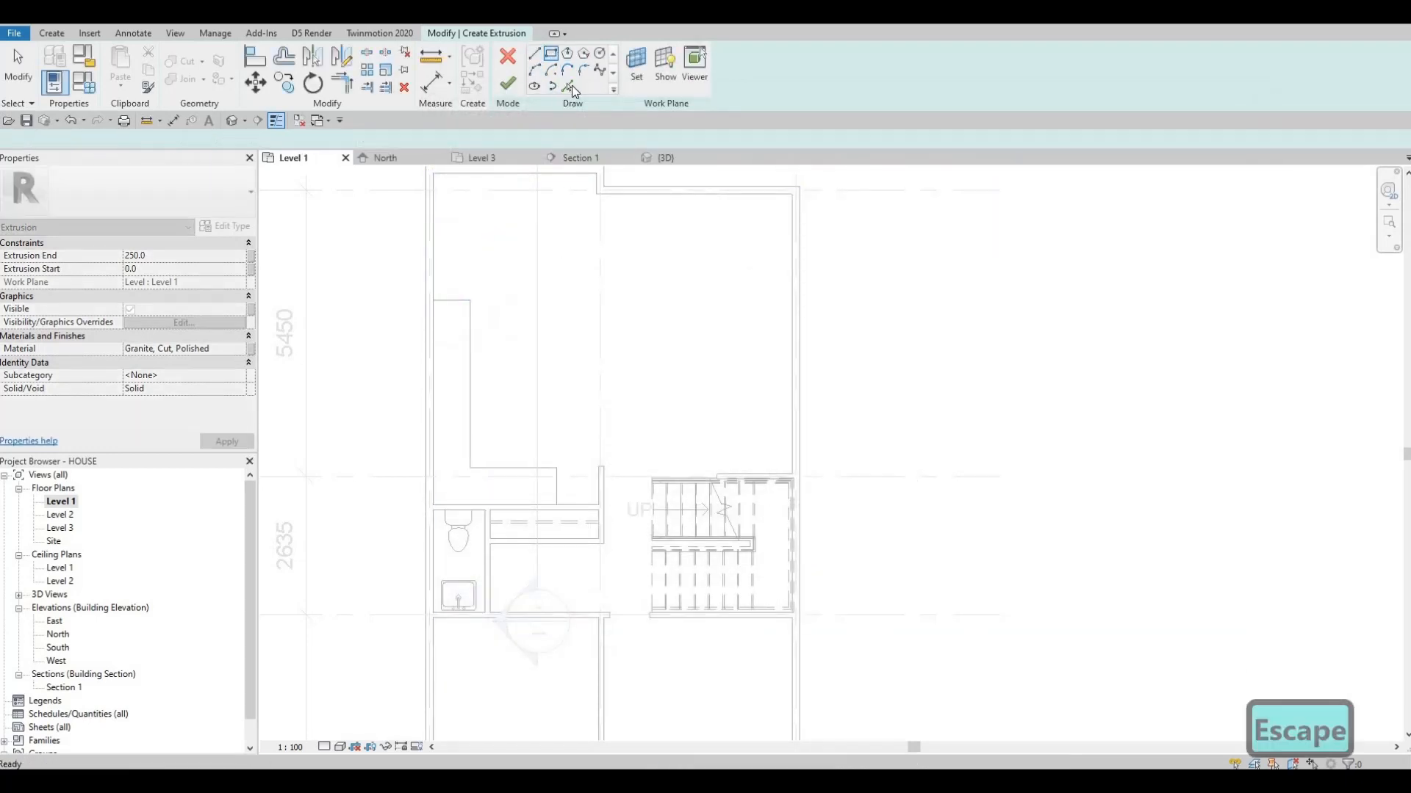
left_click(568, 85)
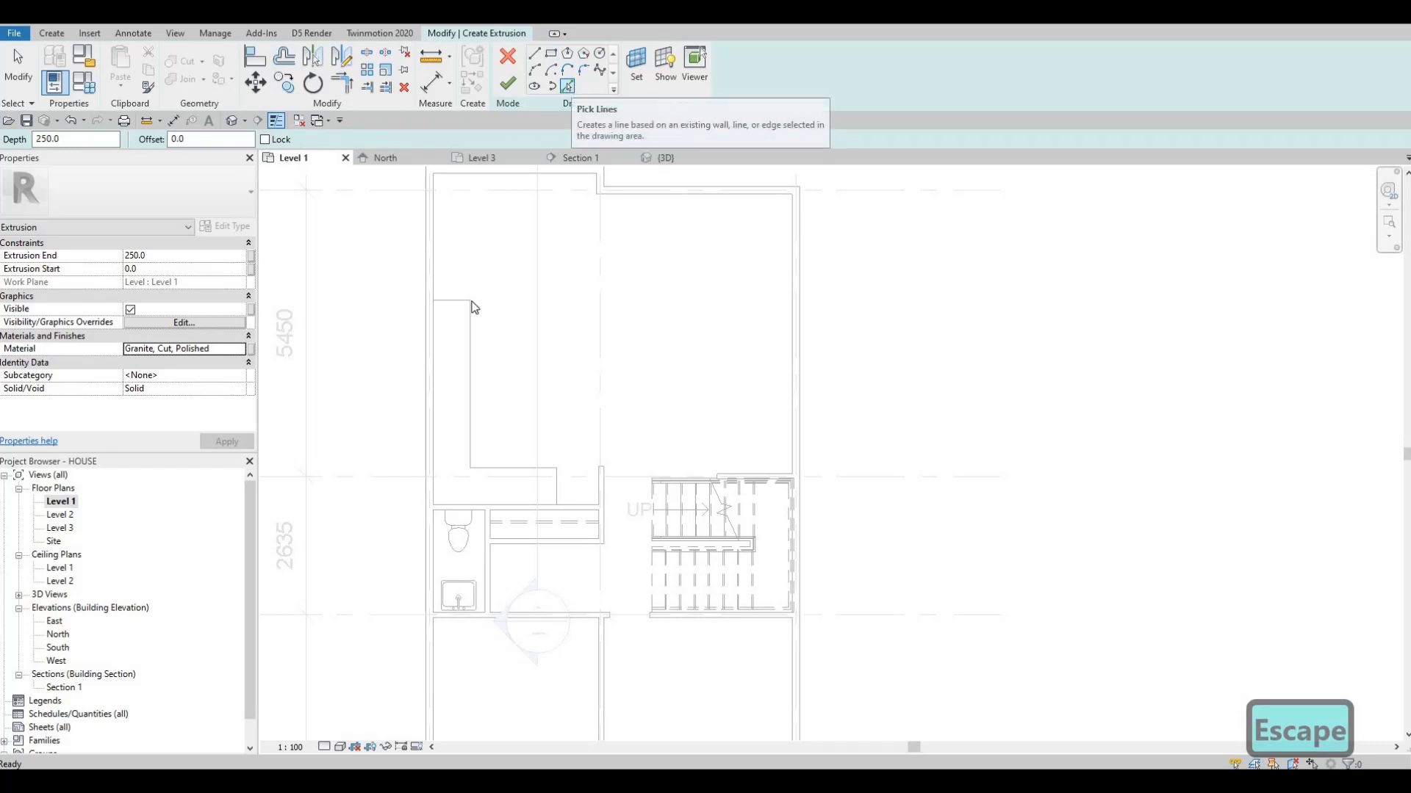
left_click(468, 367)
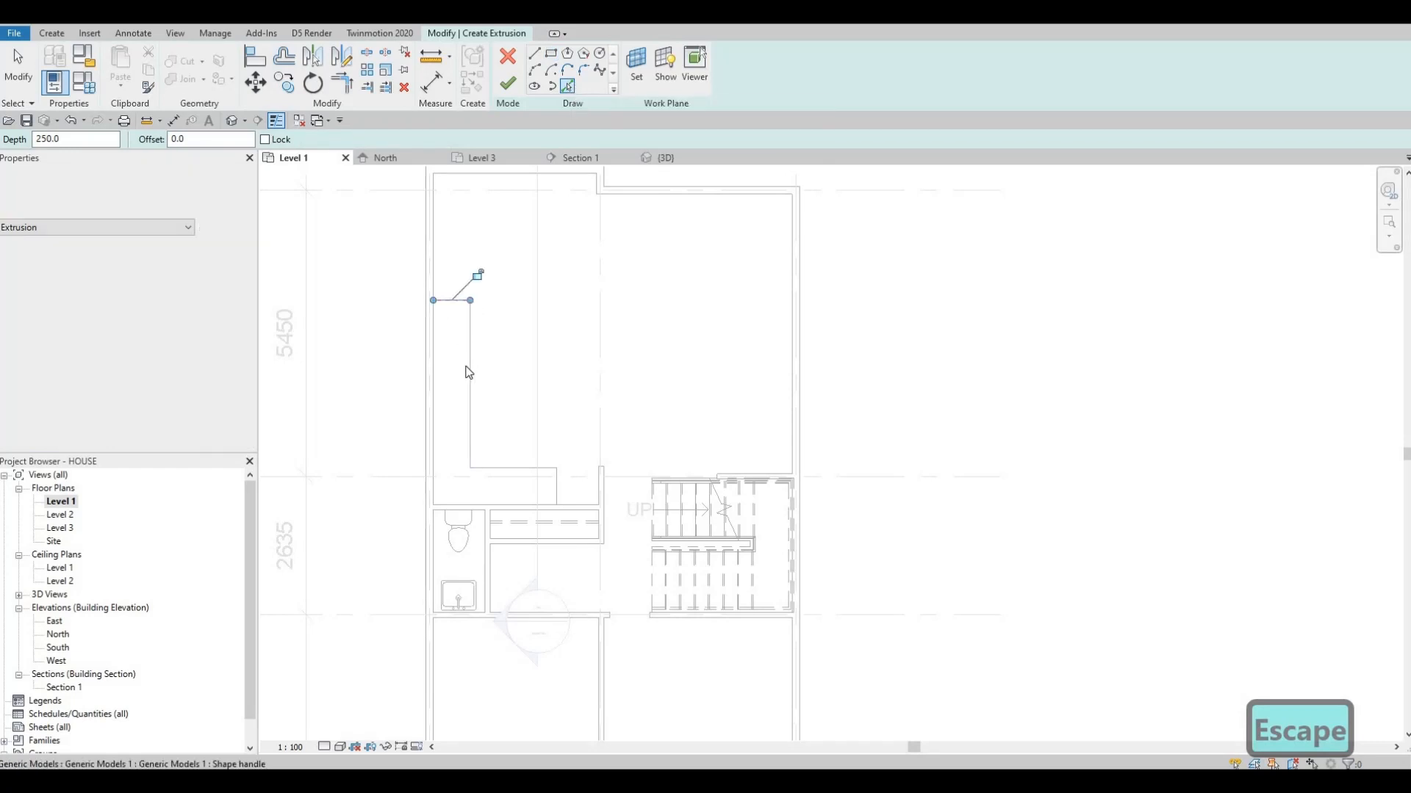
left_click(518, 468)
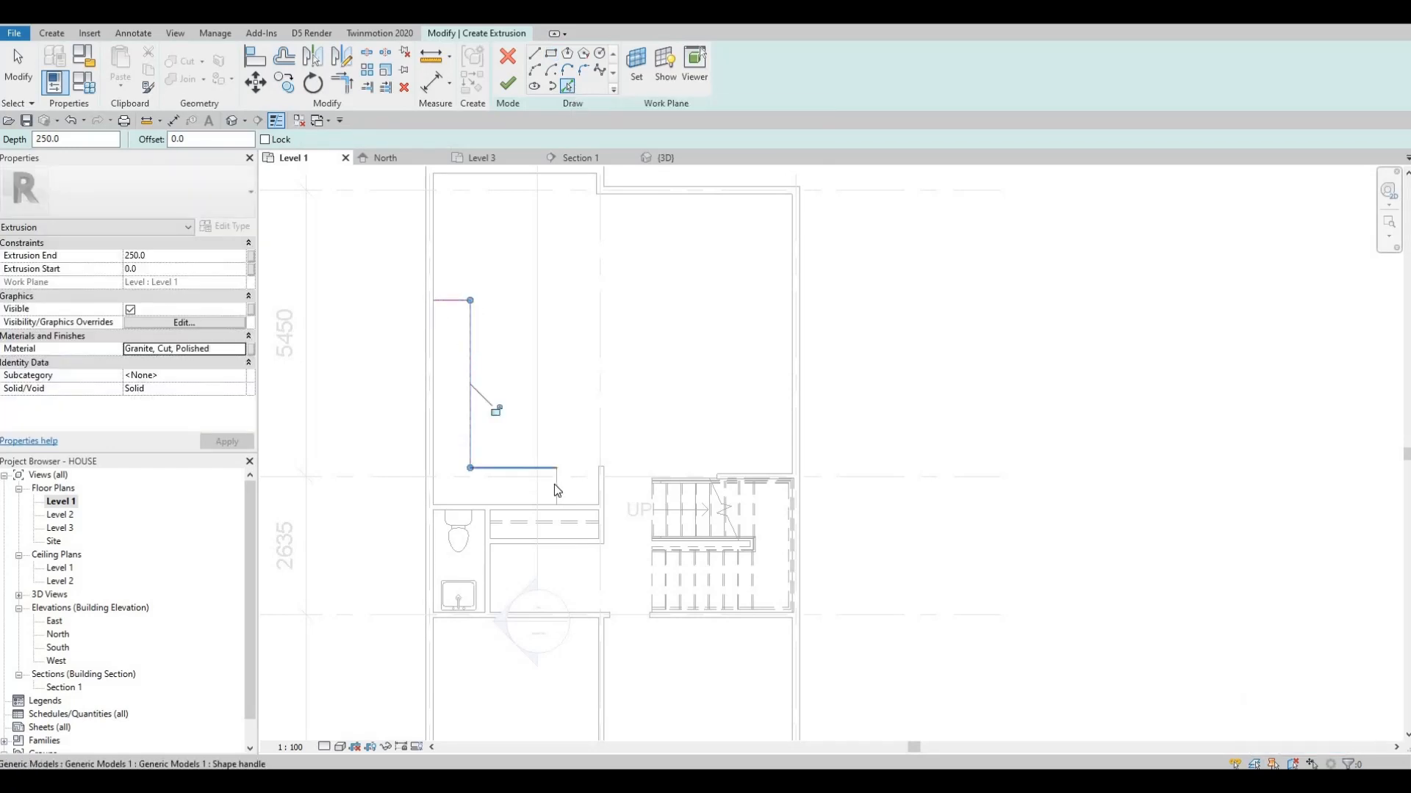
left_click(469, 504)
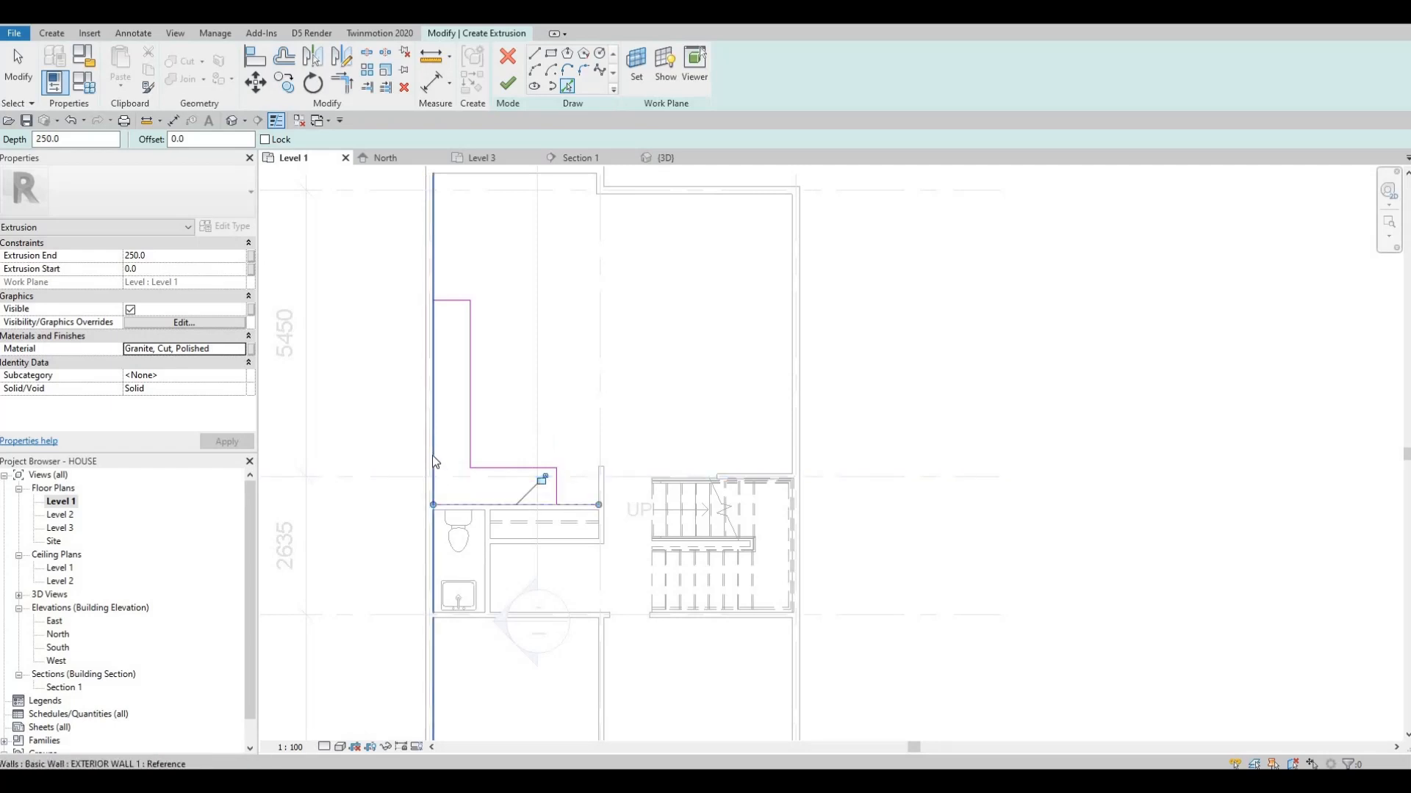
left_click(438, 386)
key("Escape")
key("Escape")
Trim the wall-side sketch lines to the counter's corners to form a closed L-shaped loop, and complete the extrusion
scroll(446, 393, "up", 2)
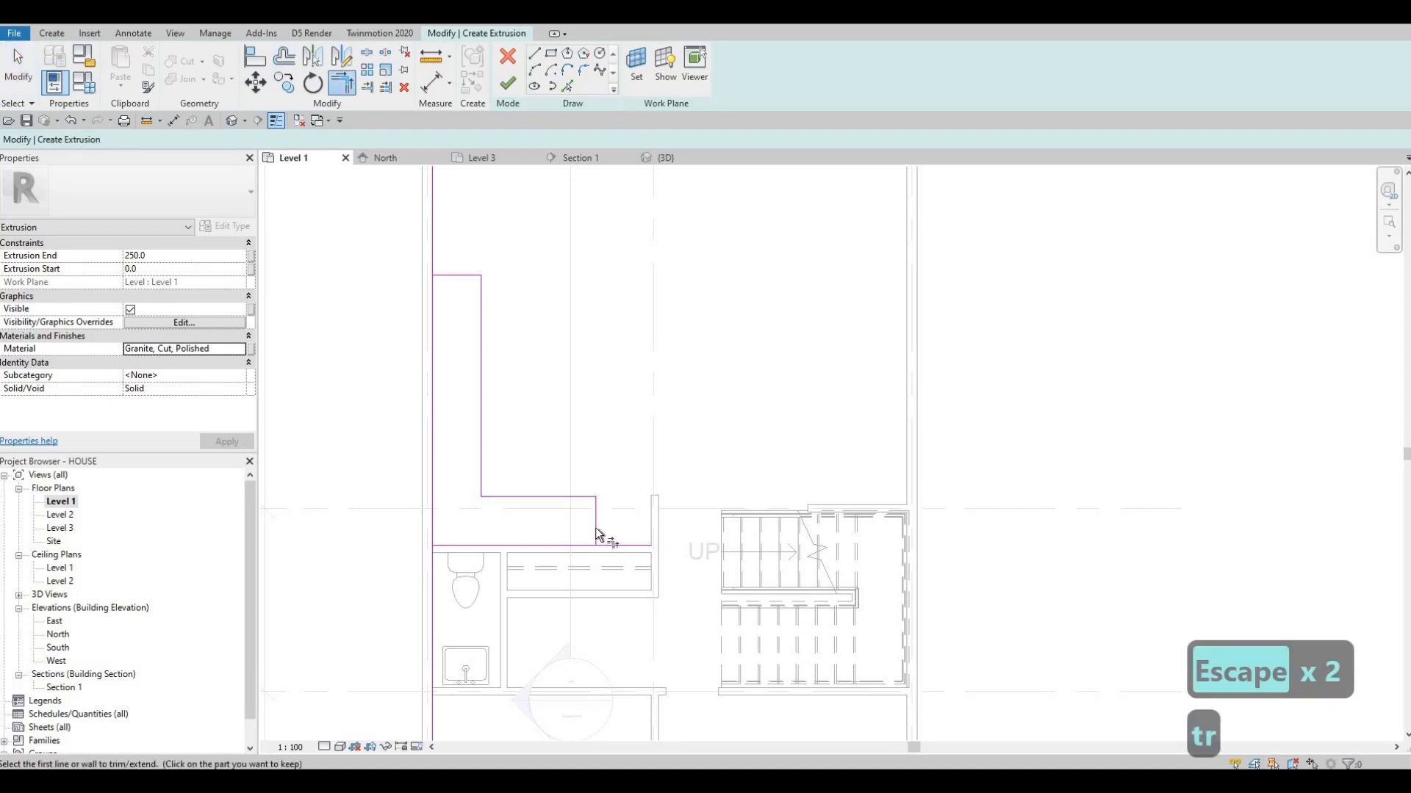
key("t")
key("r")
left_click(585, 545)
left_click(440, 543)
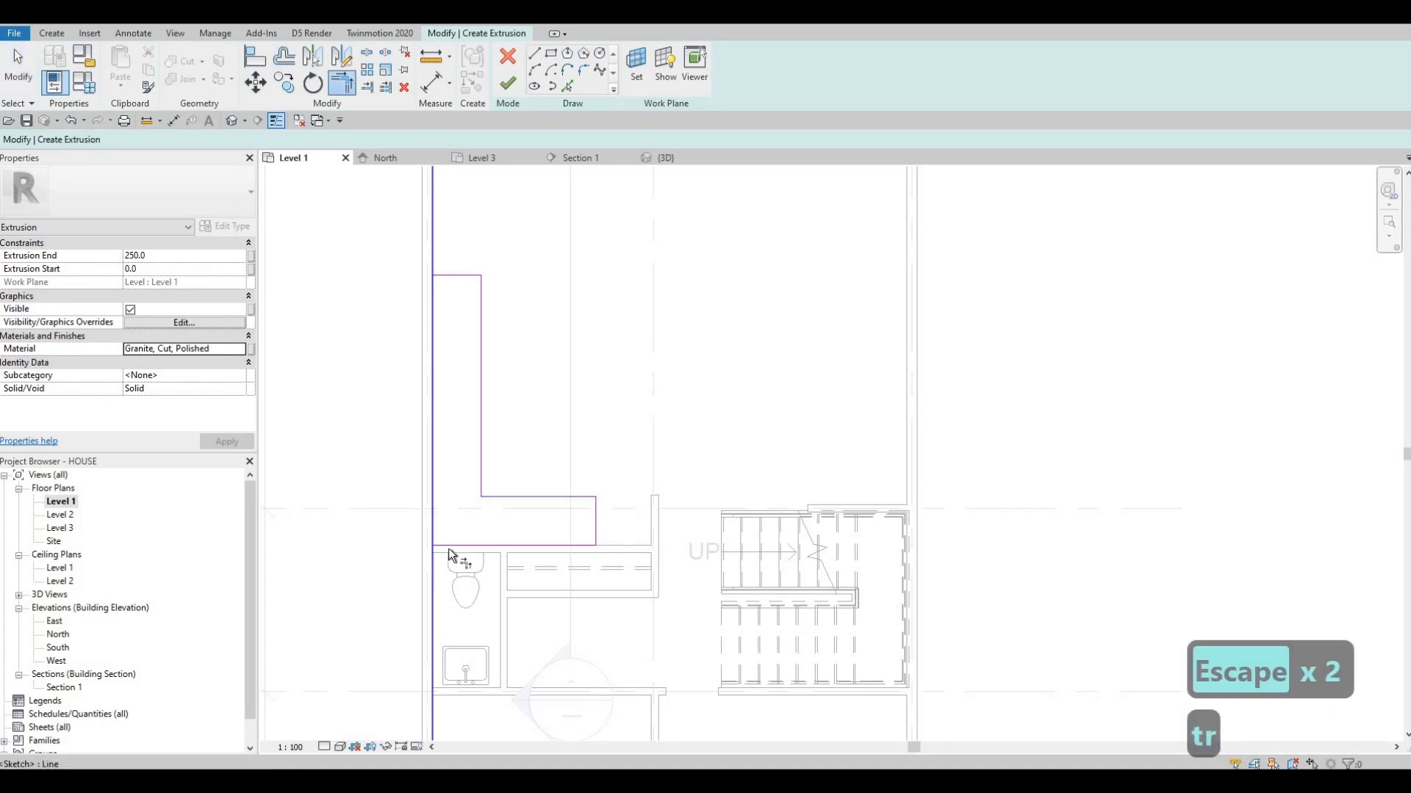
left_click(448, 547)
left_click(435, 518)
left_click(448, 283)
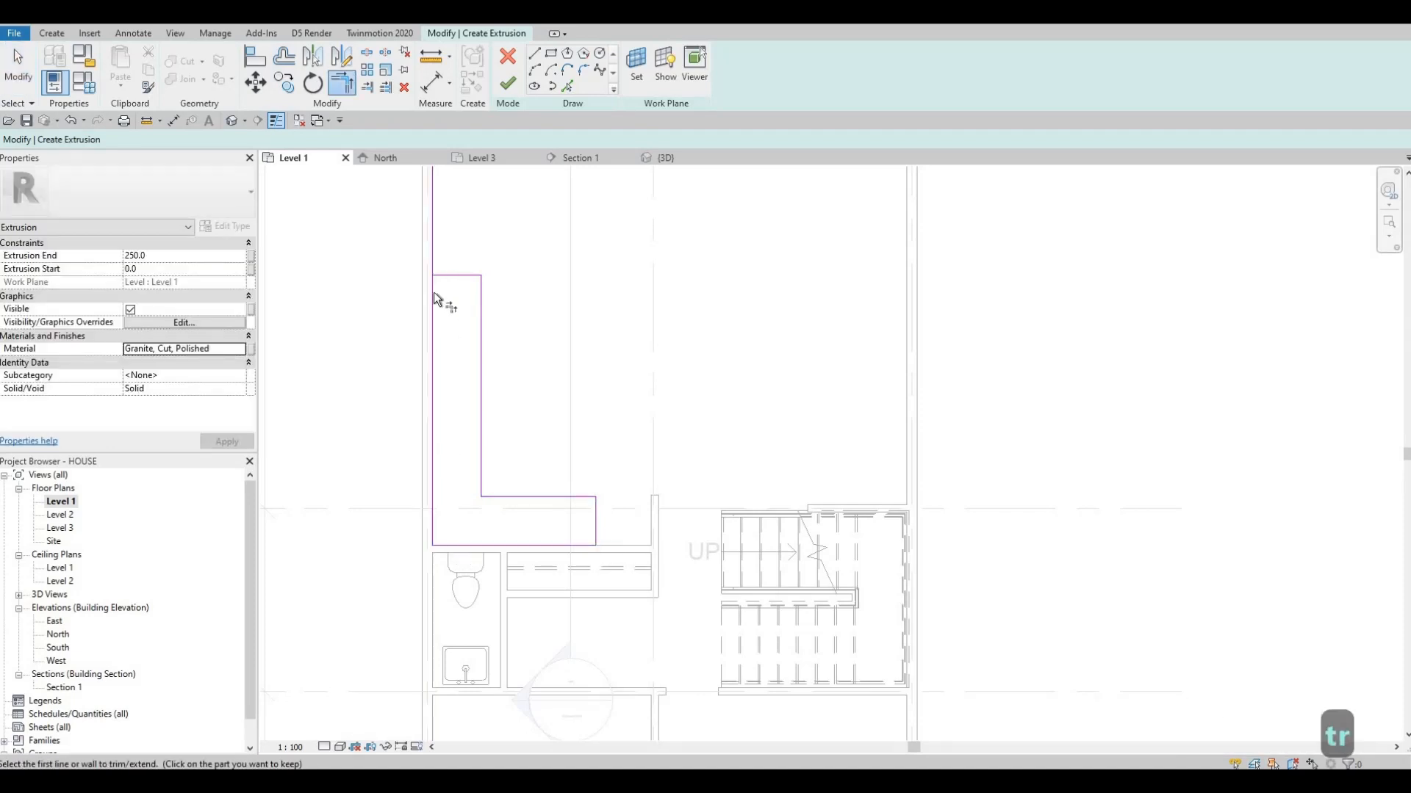
left_click(511, 86)
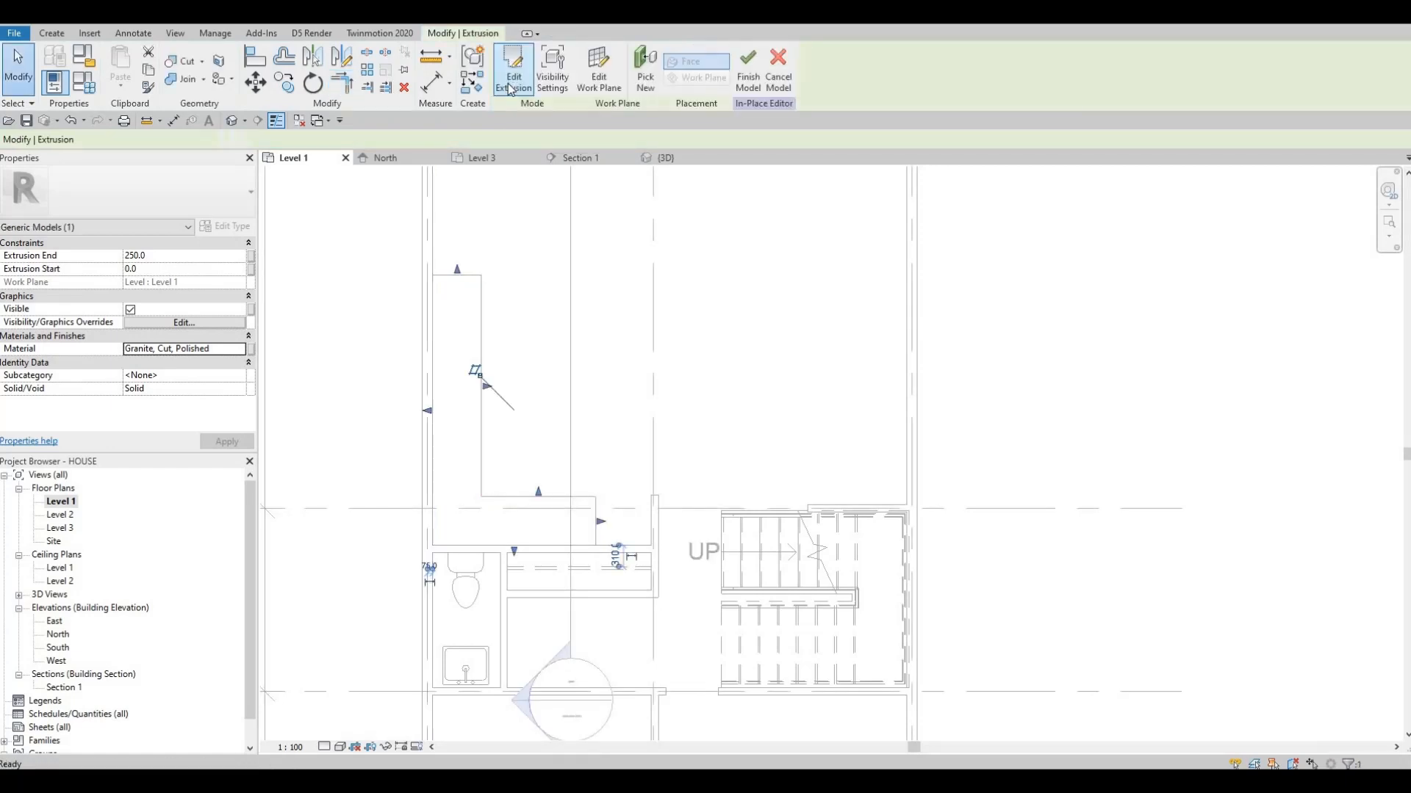
In the 3D view, raise the granite extrusion's top face just above the counter, to an extrusion end of 1036.6
left_click(479, 159)
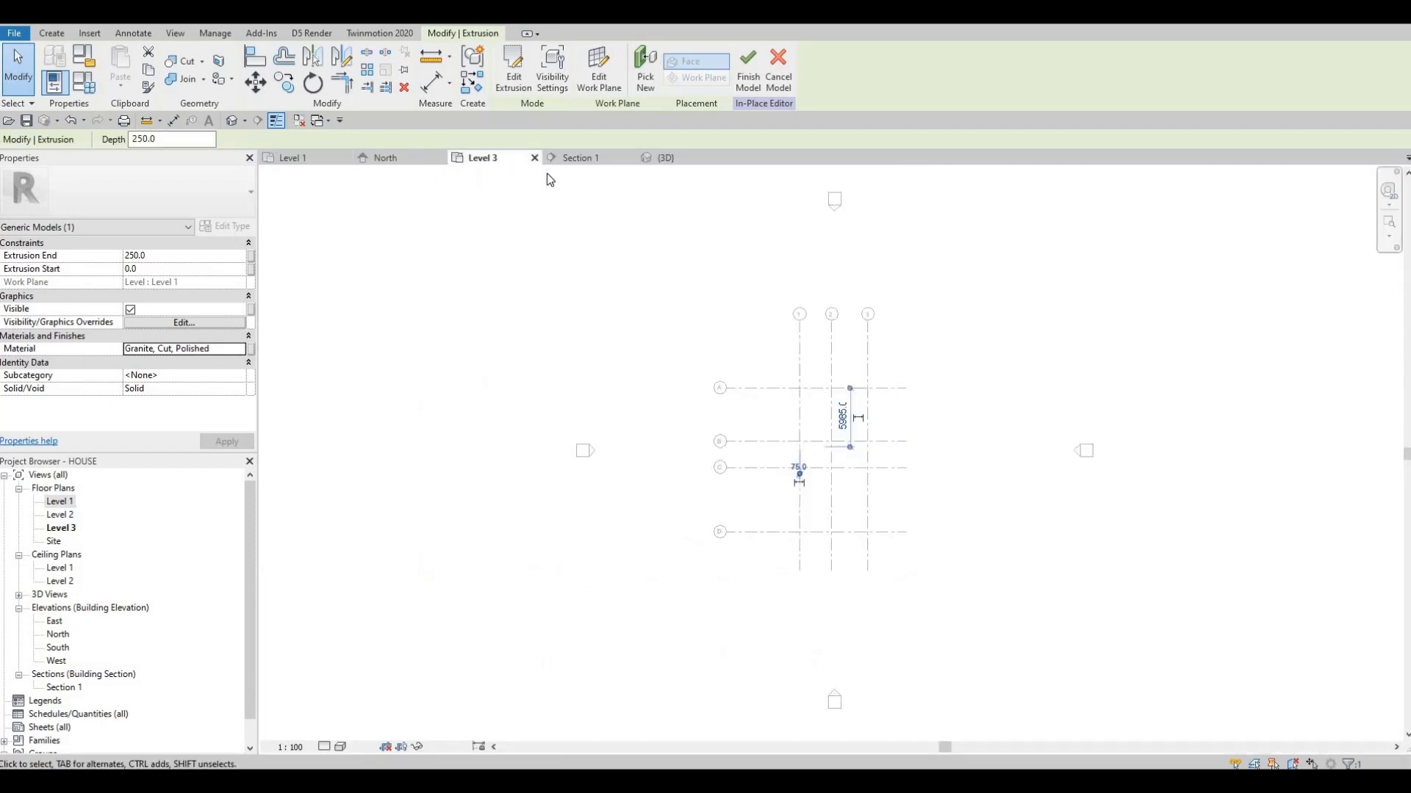
left_click(666, 157)
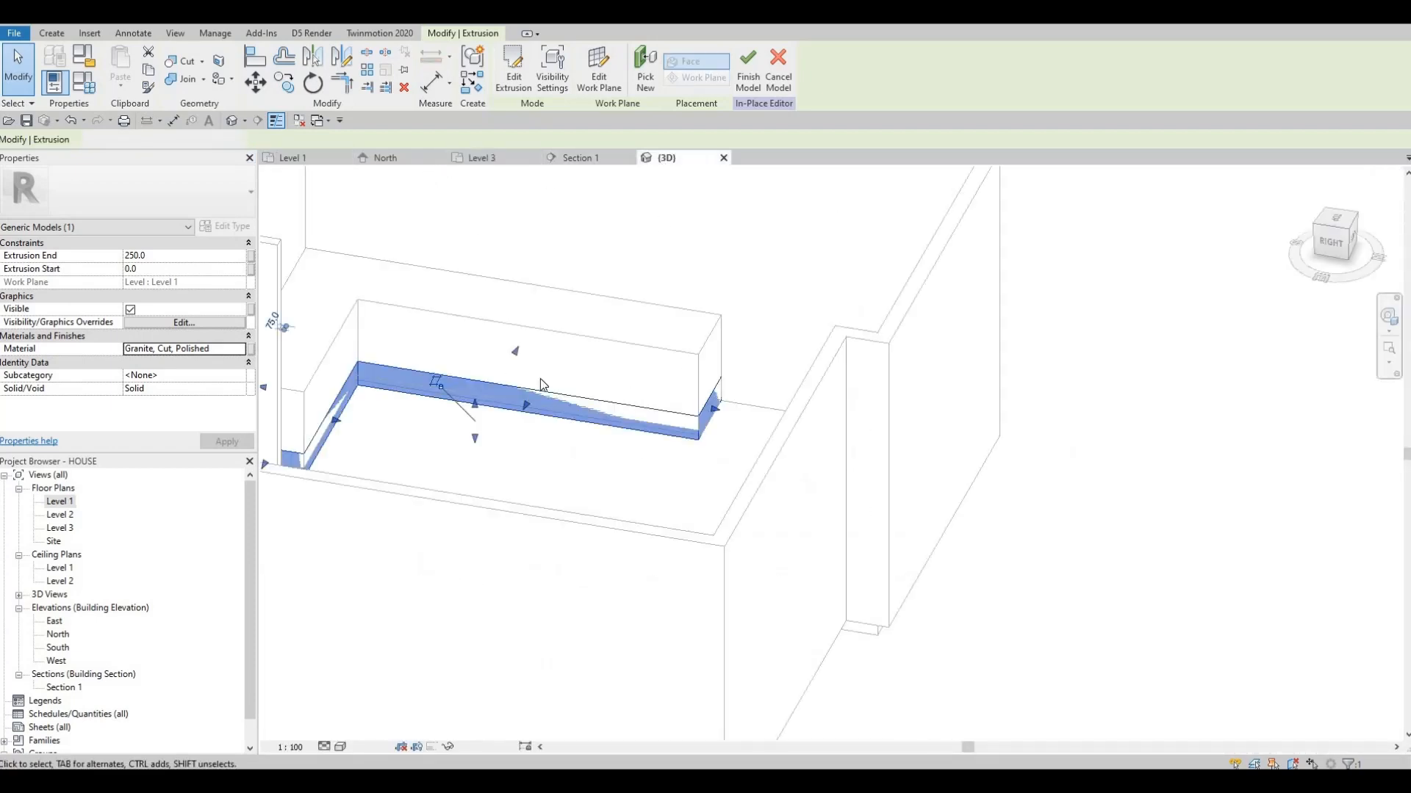
middle_click_drag(464, 388, 470, 397, "shift")
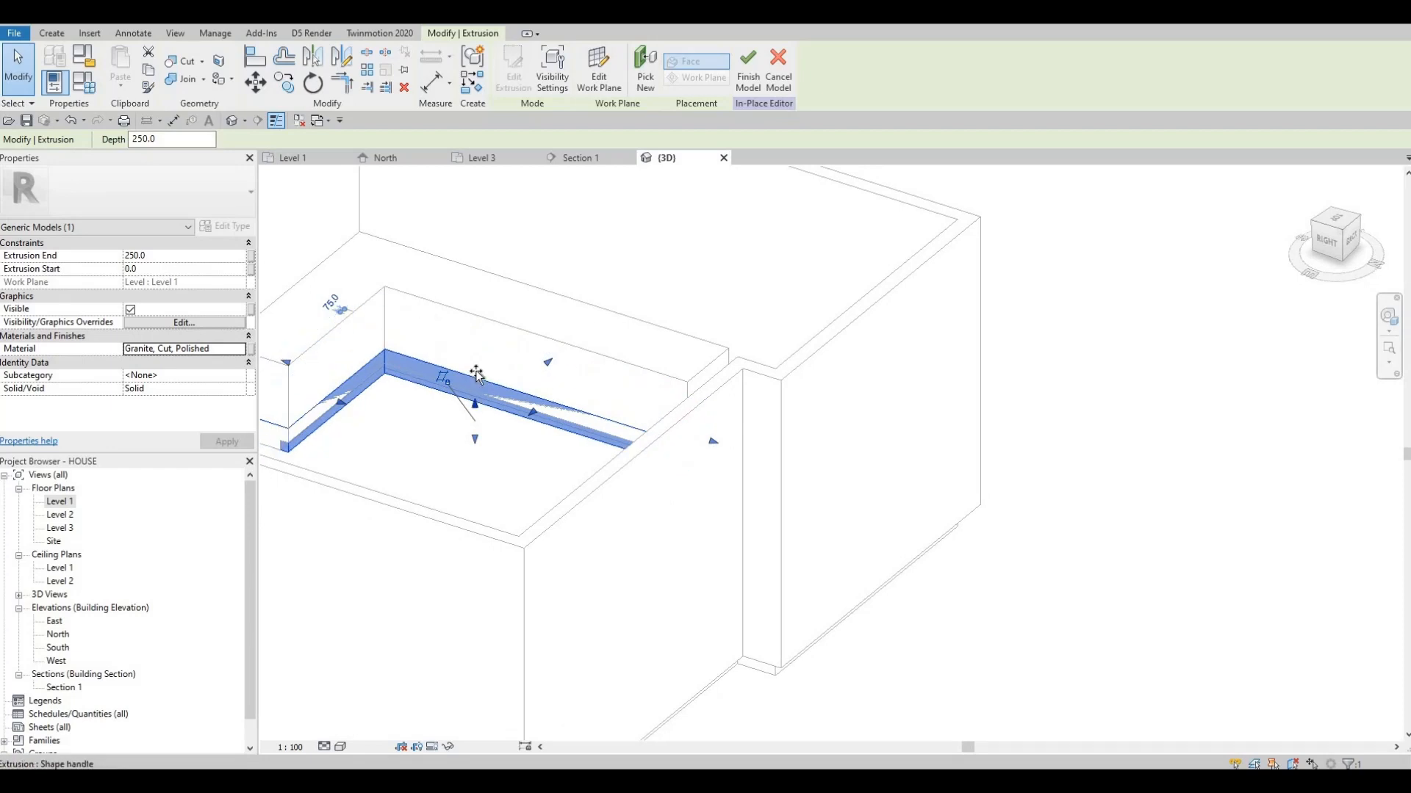
left_click_drag(476, 345, 478, 335)
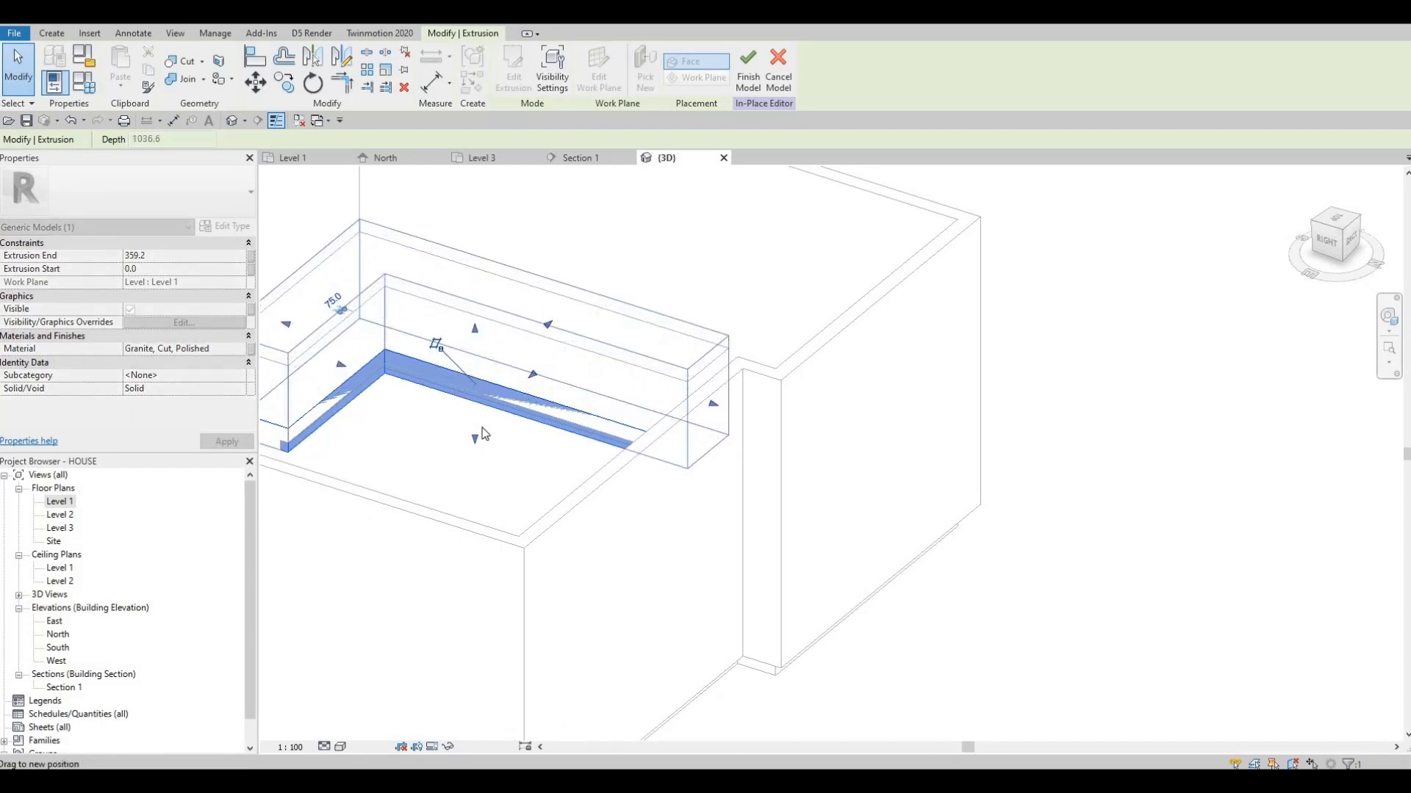
Try to raise the granite extrusion's bottom face up to the counter's top
left_click_drag(478, 439, 479, 324)
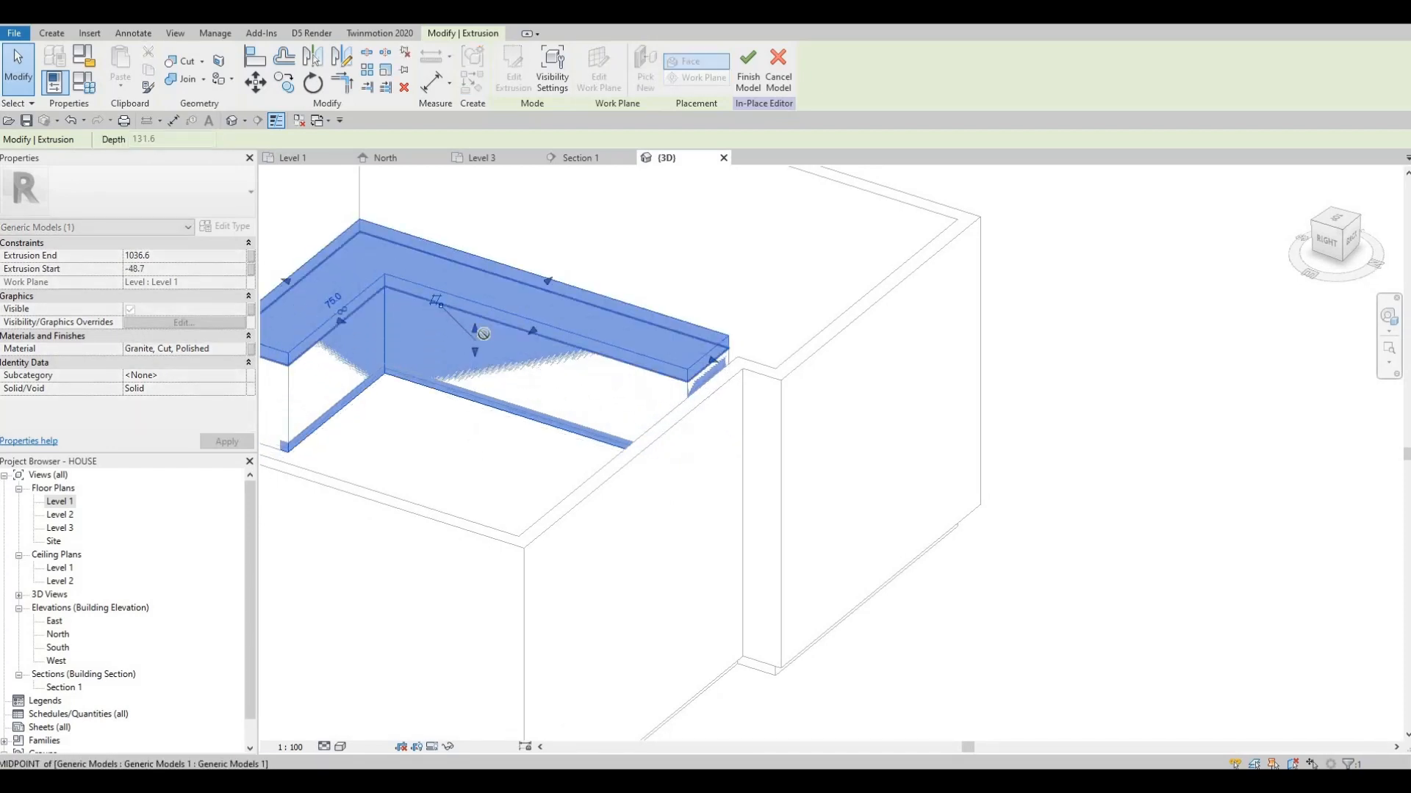
left_click_drag(663, 120, 539, 327)
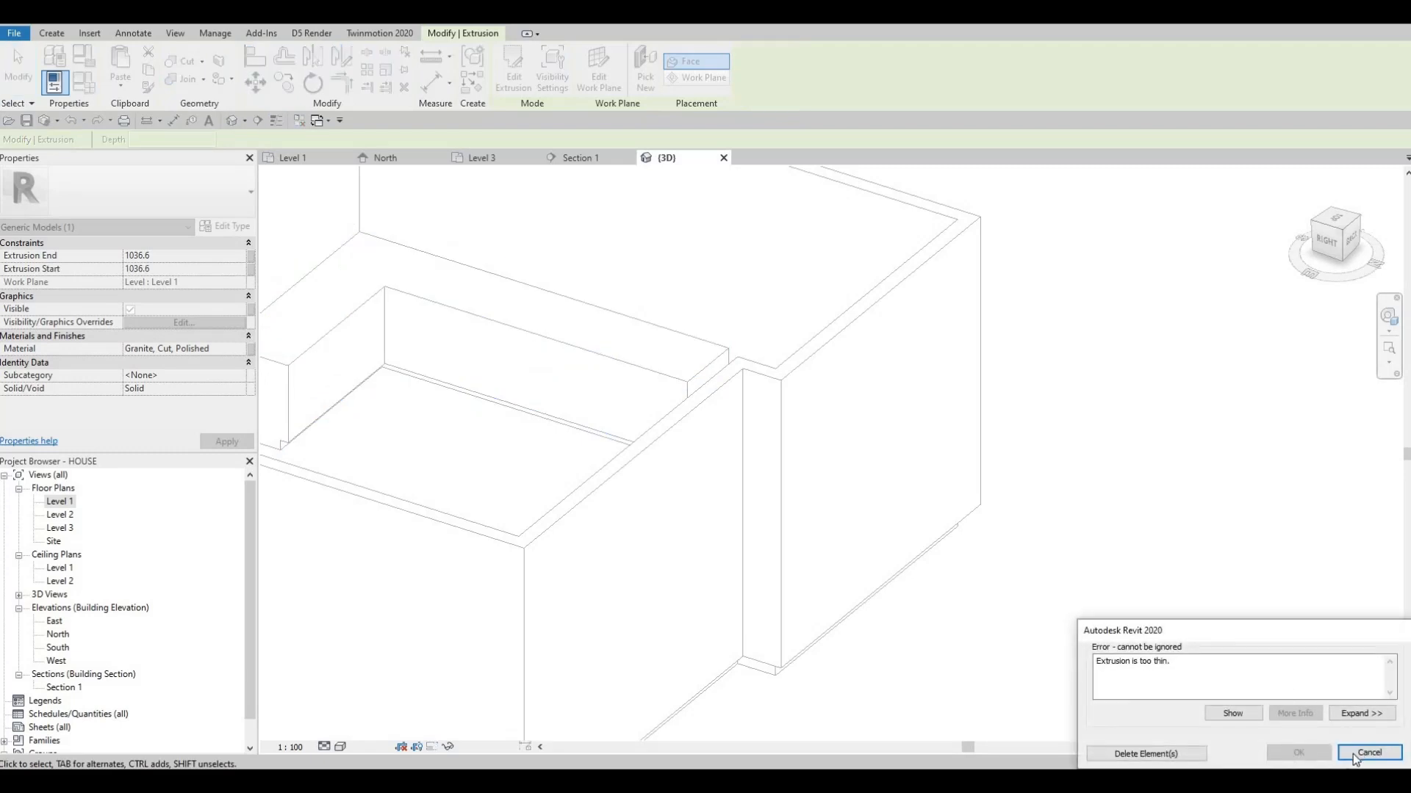
key("Escape")
Finish the in-place model and raise the granite body's bottom face to the counter's top, leaving a thin countertop slab
middle_click_drag(480, 255, 521, 244, "shift")
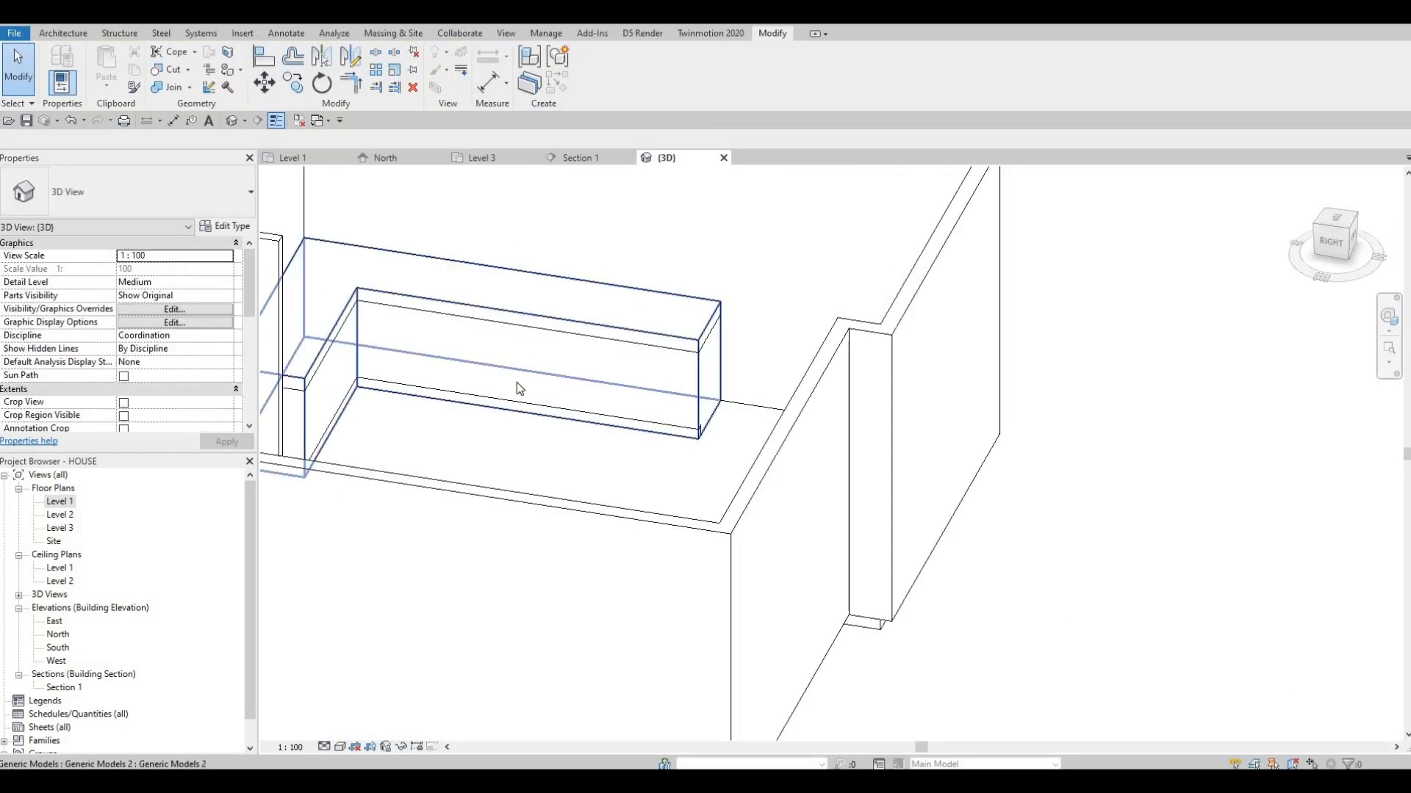
left_click(492, 434)
left_click_drag(475, 444, 478, 346)
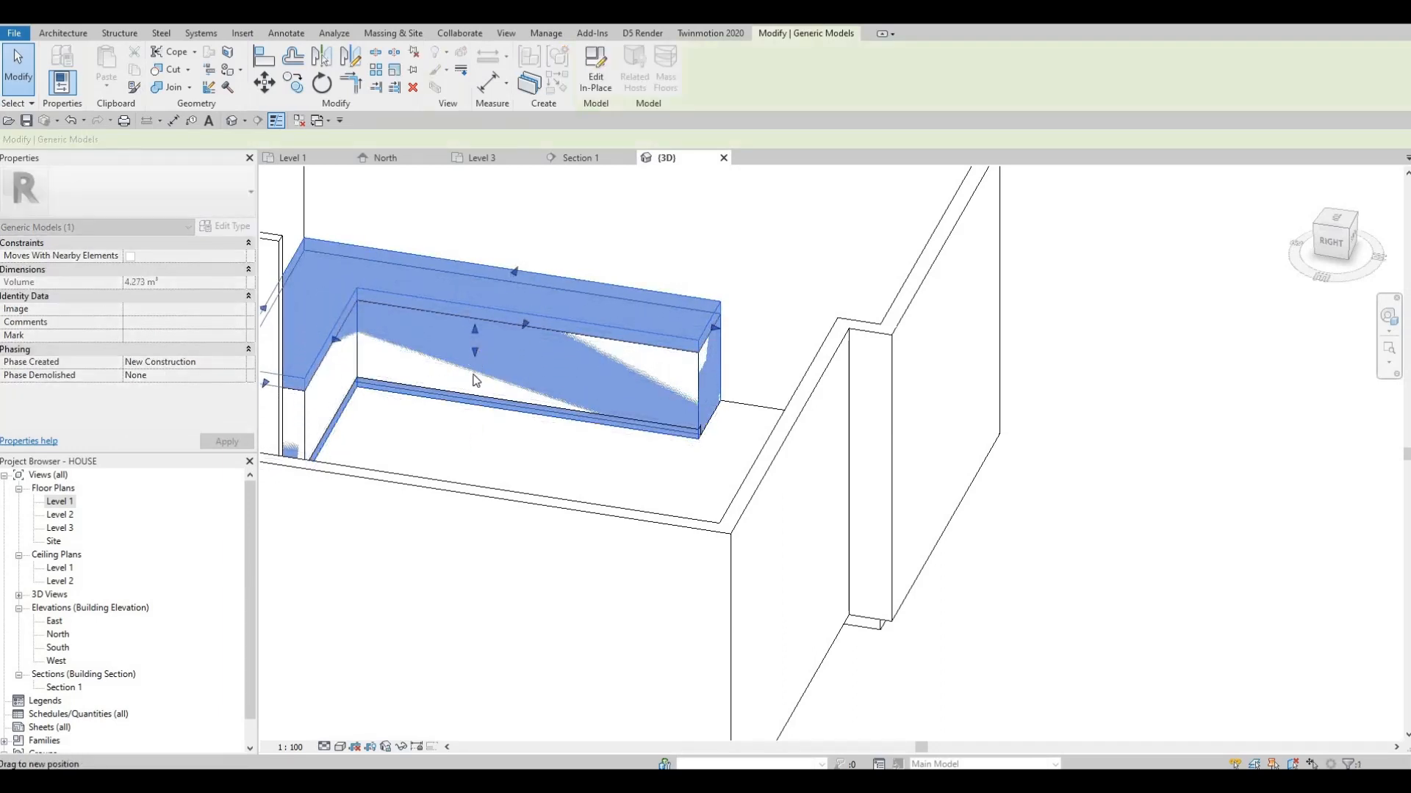
middle_click_drag(445, 373, 380, 389, "shift")
scroll(488, 385, "up", 5)
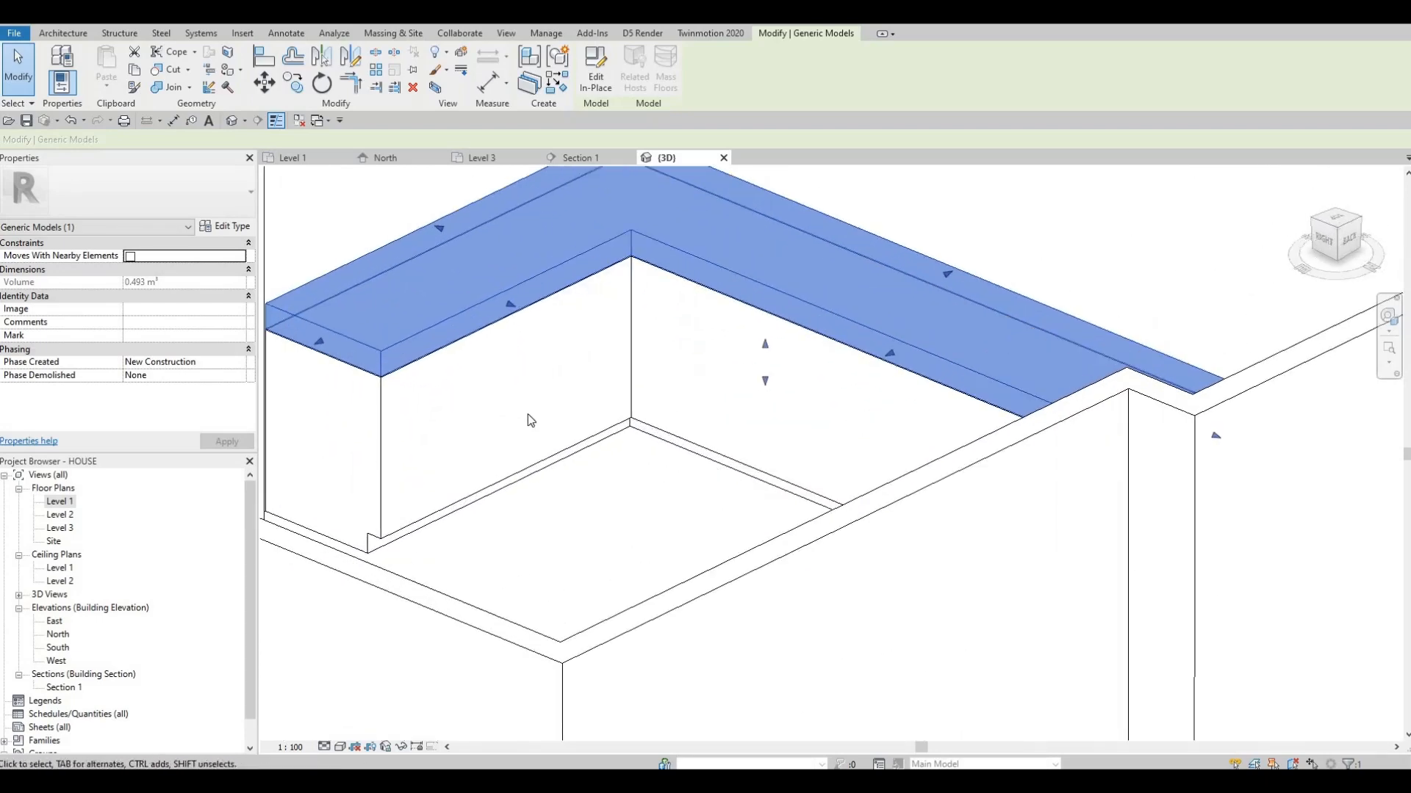
Raise the granite slab's top and bottom faces to leave a gap above the counter
middle_click_drag(536, 432, 489, 432, "shift")
scroll(518, 434, "up", 1)
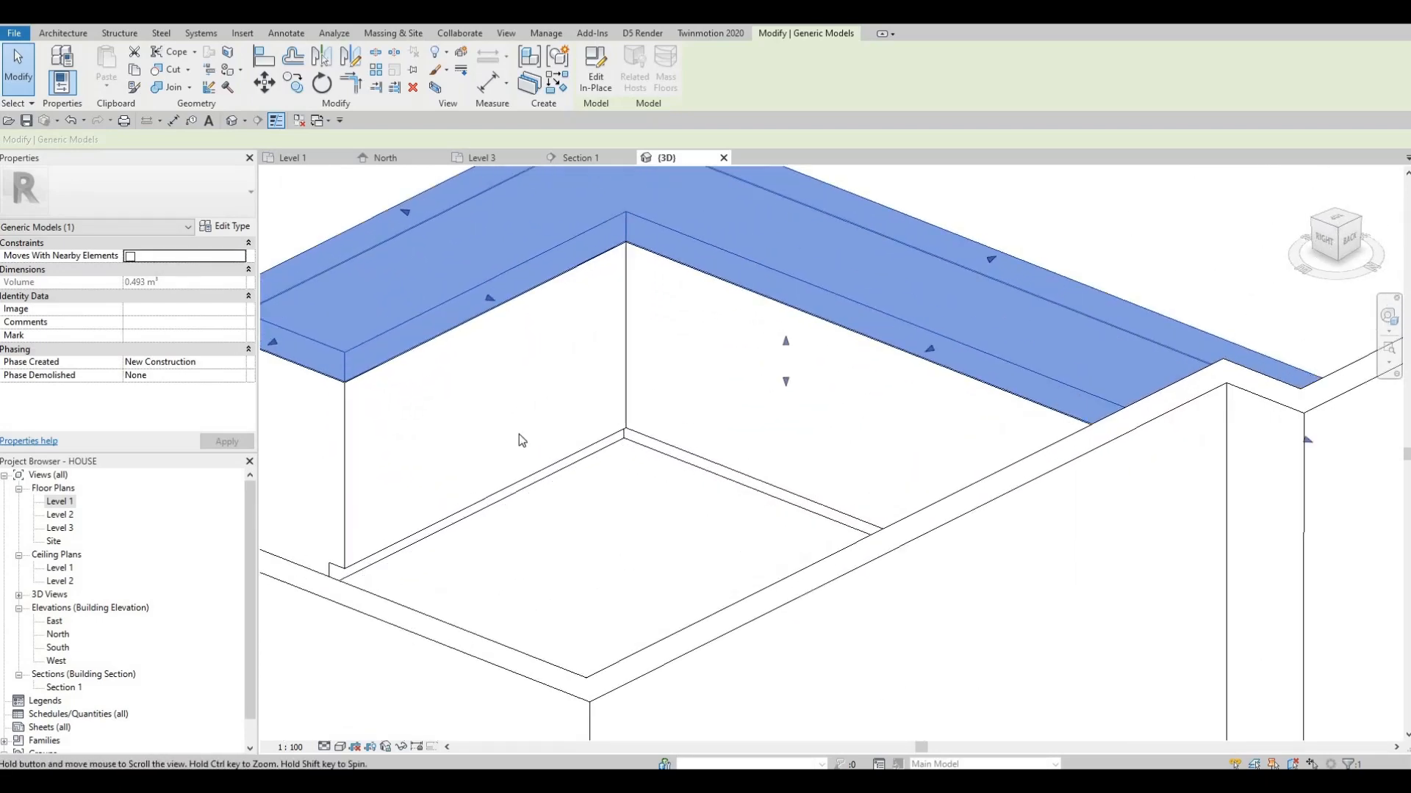
scroll(559, 435, "down", 1)
middle_click_drag(723, 368, 687, 398)
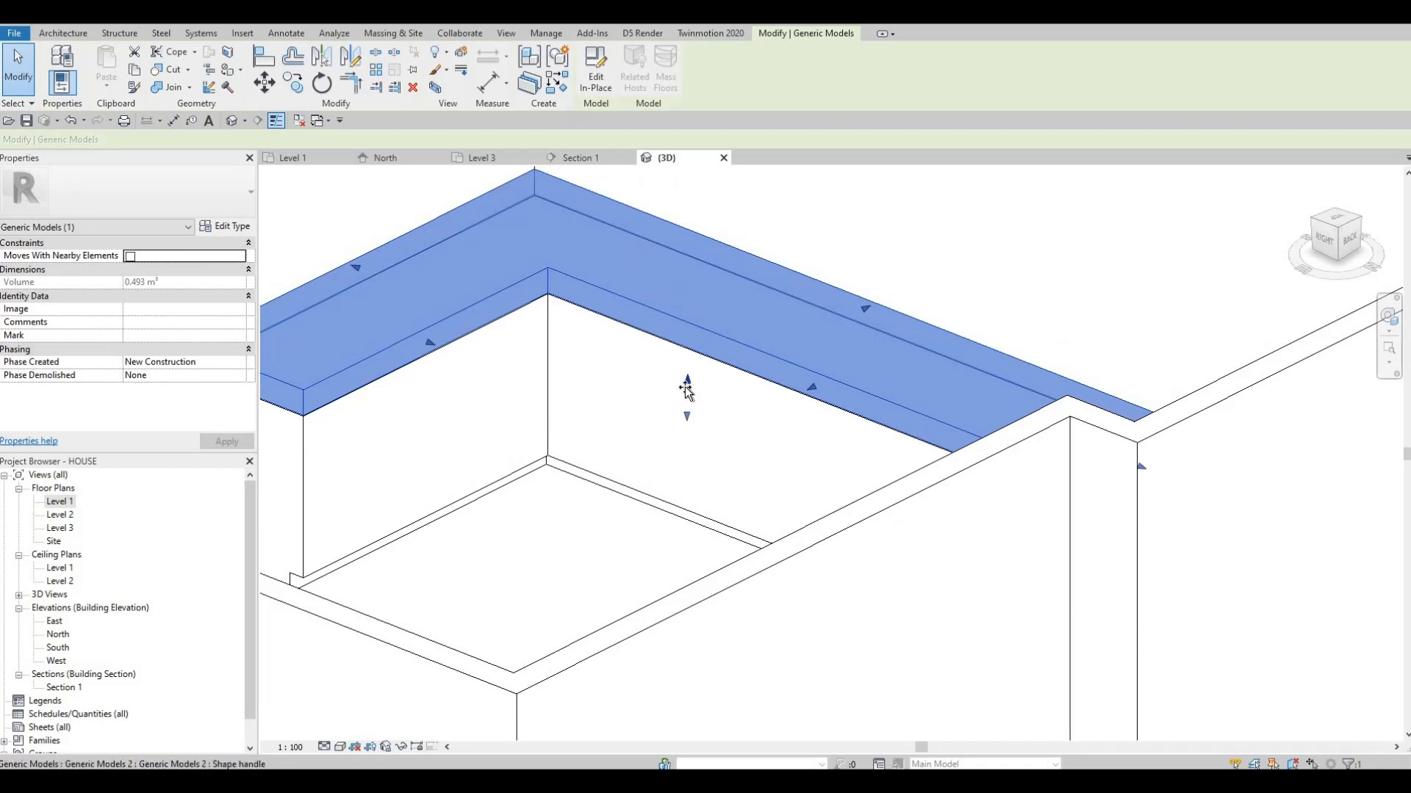
left_click_drag(687, 383, 688, 361)
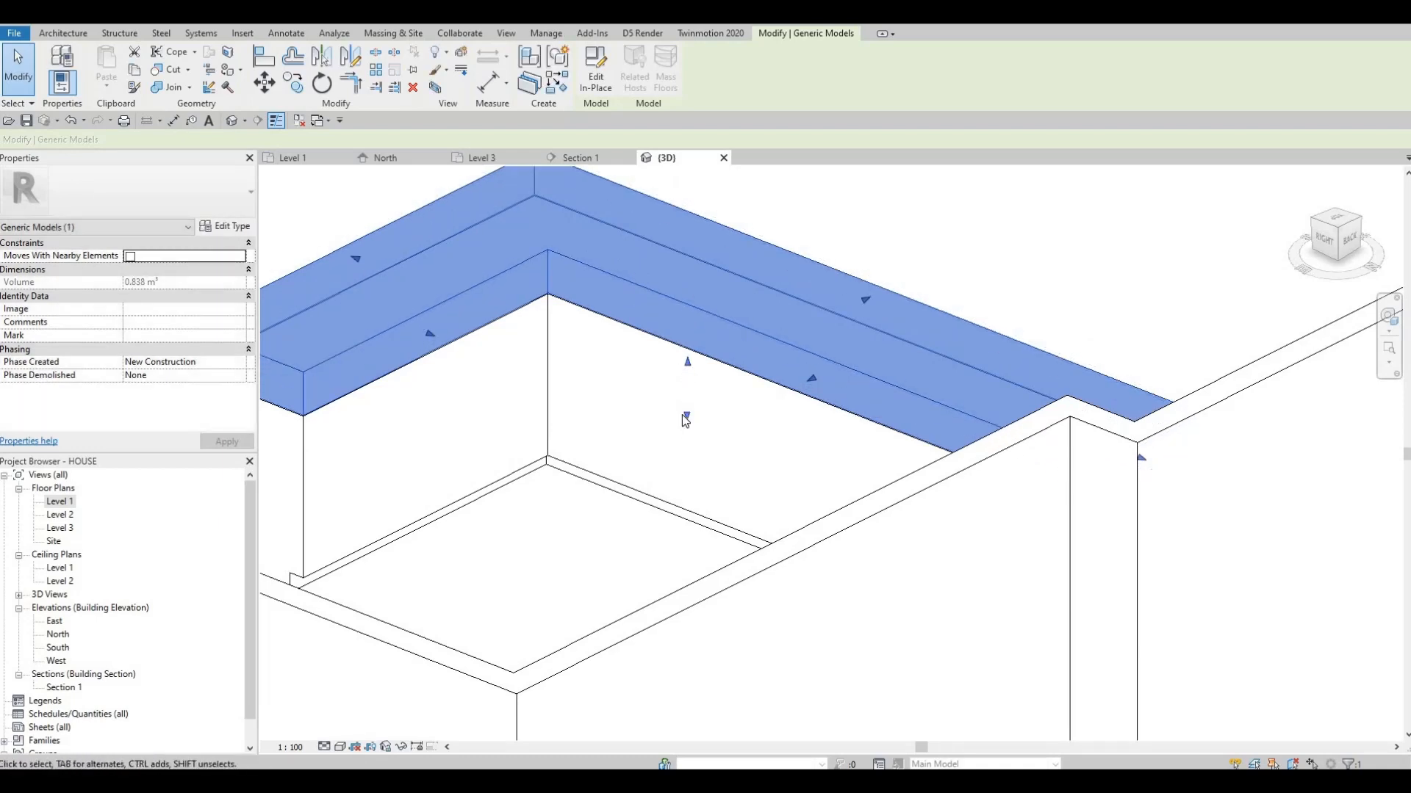
left_click_drag(686, 417, 684, 387)
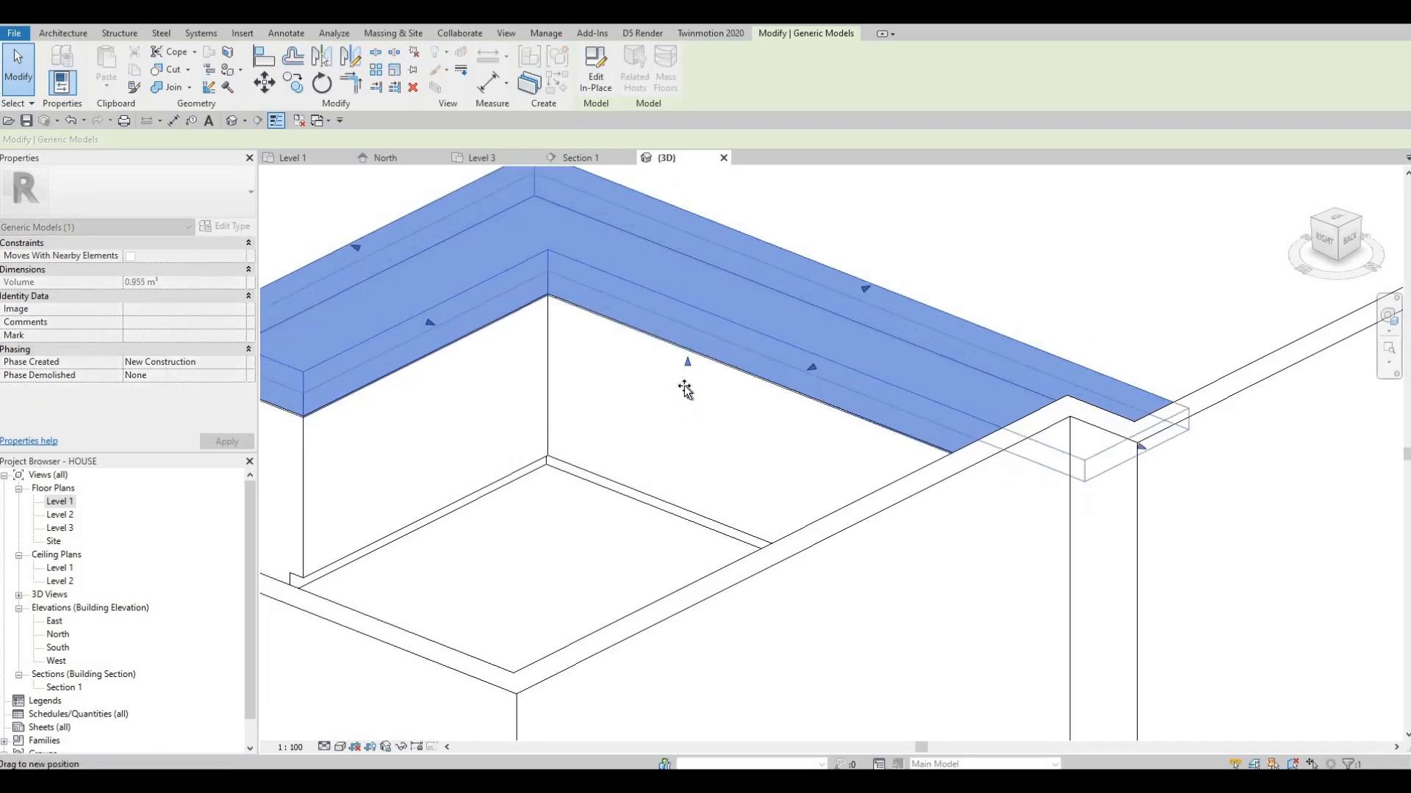
key("Escape")
middle_click_drag(520, 399, 608, 388)
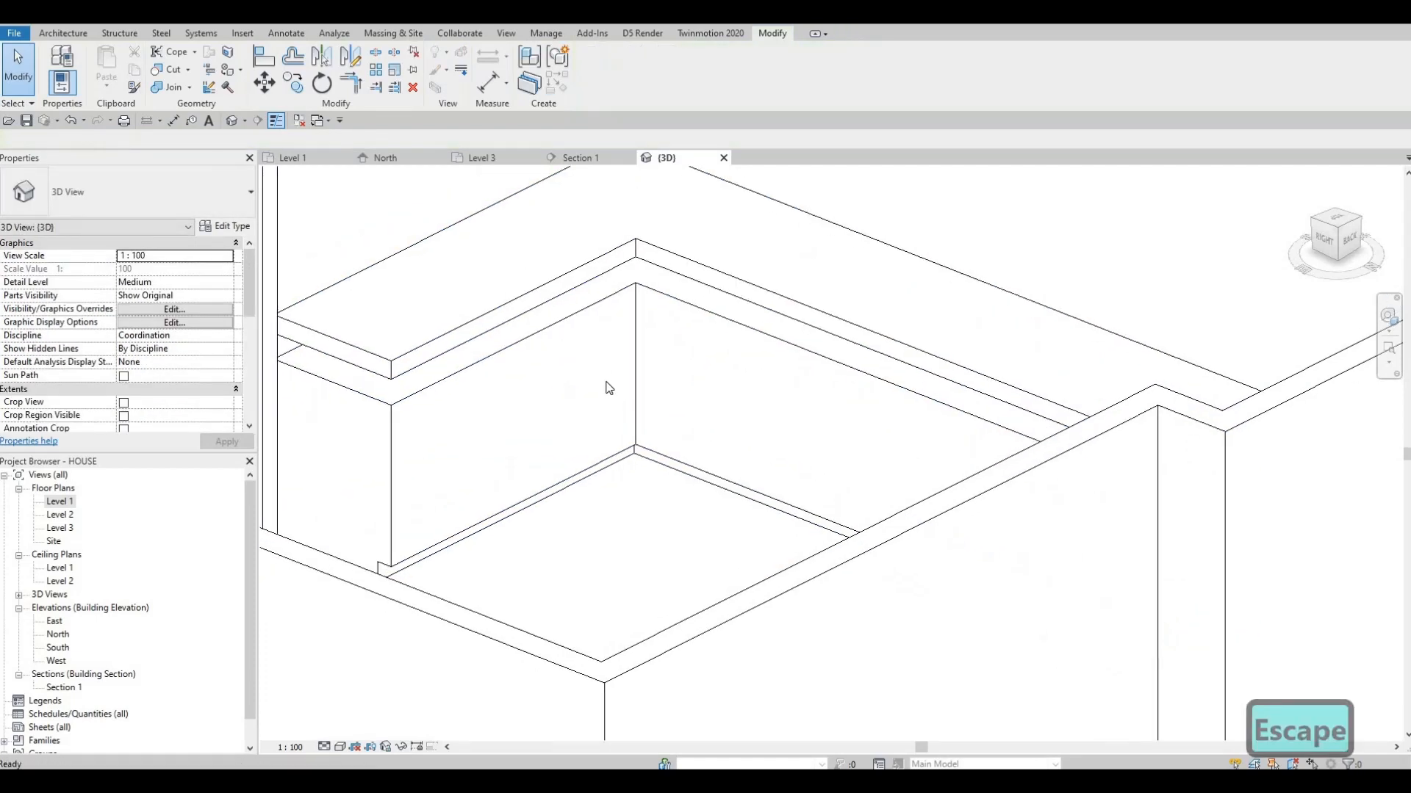
Align the bottom face of the granite slab to the top face of the counter
key("a")
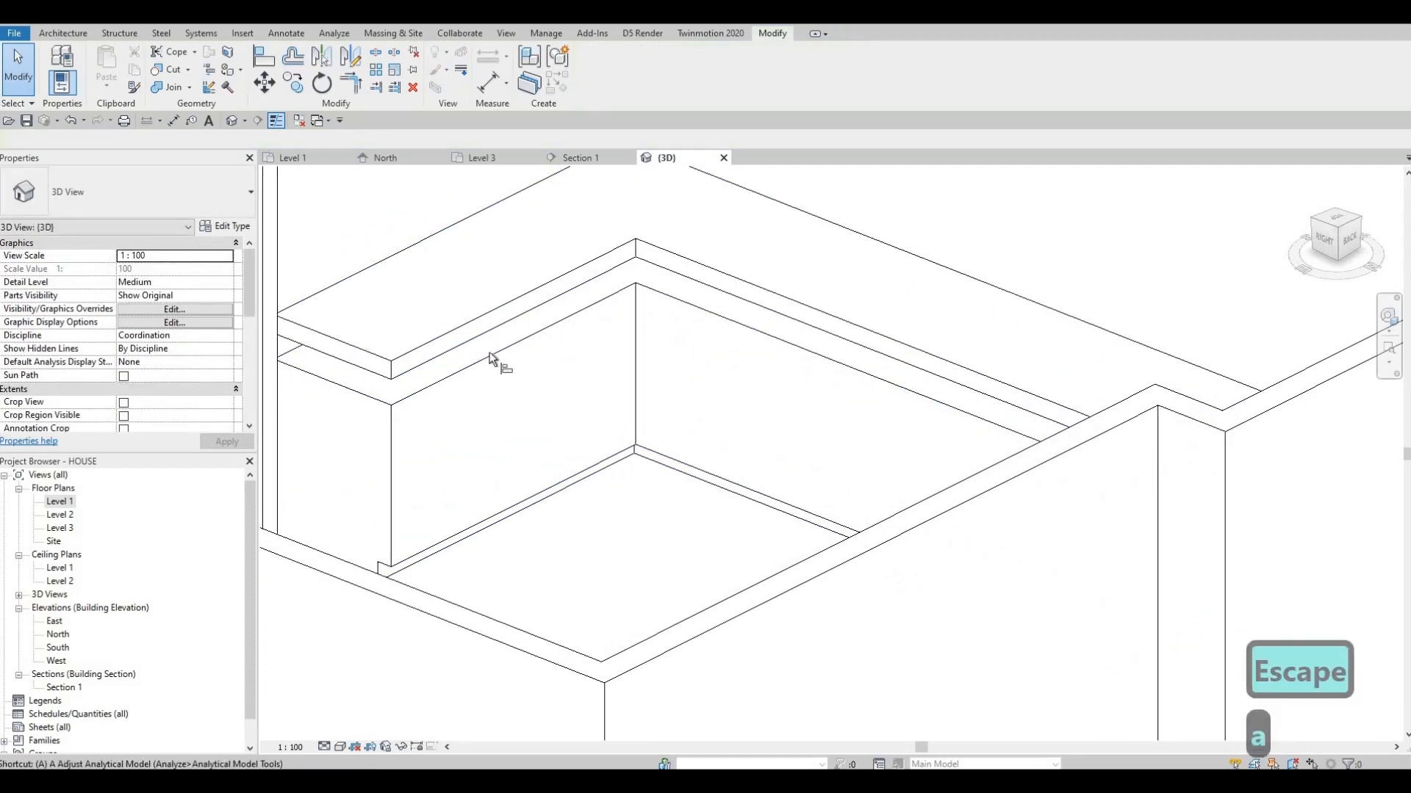
key("l")
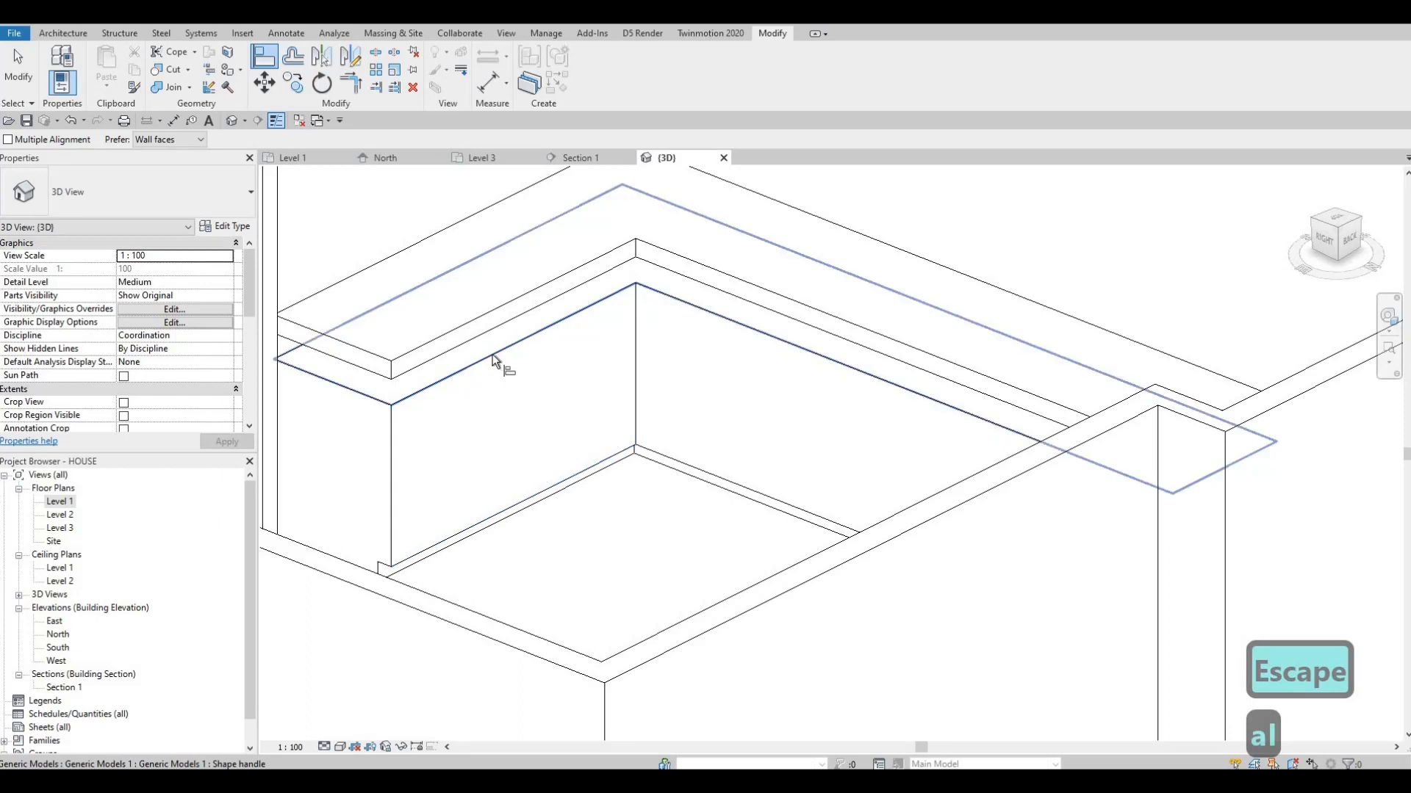
left_click(449, 348)
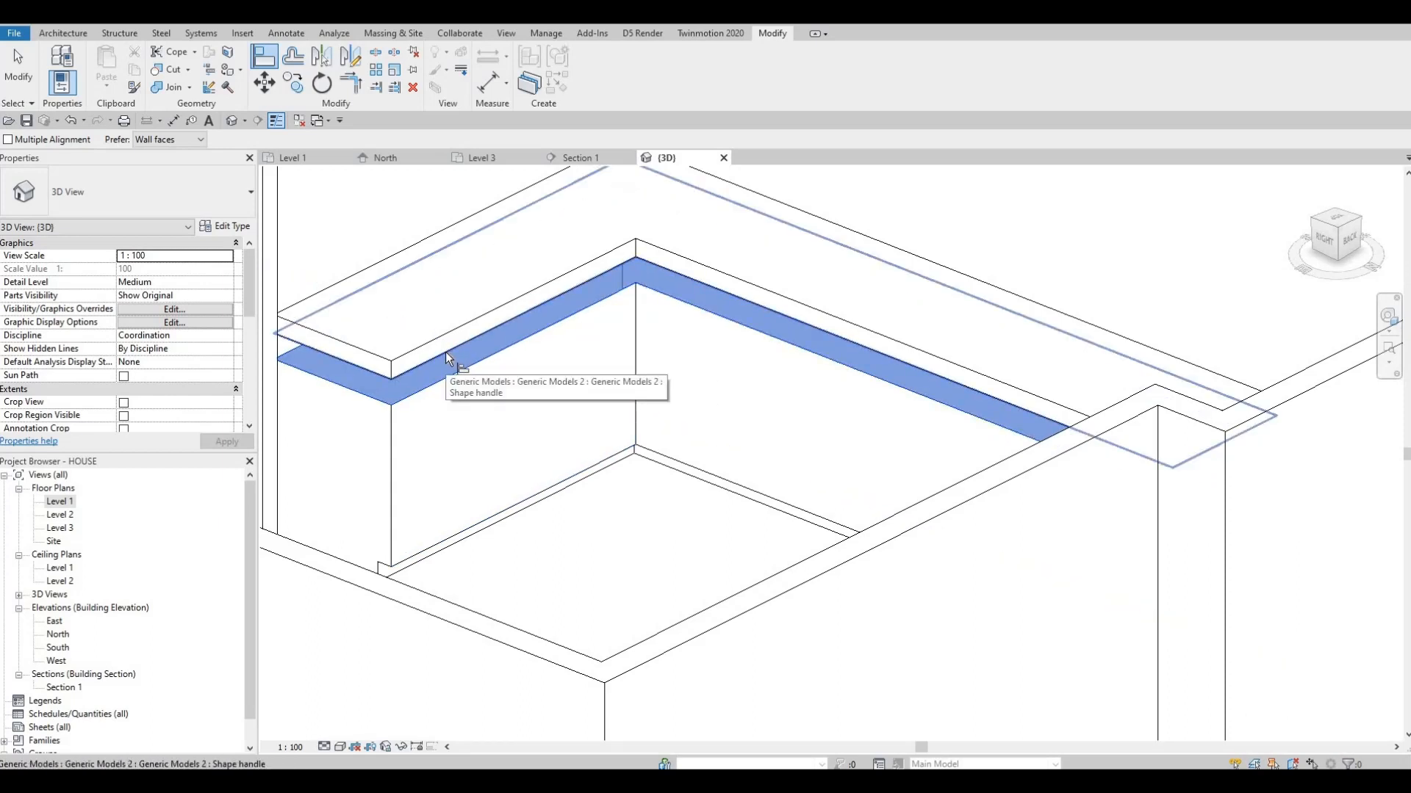
left_click(445, 351)
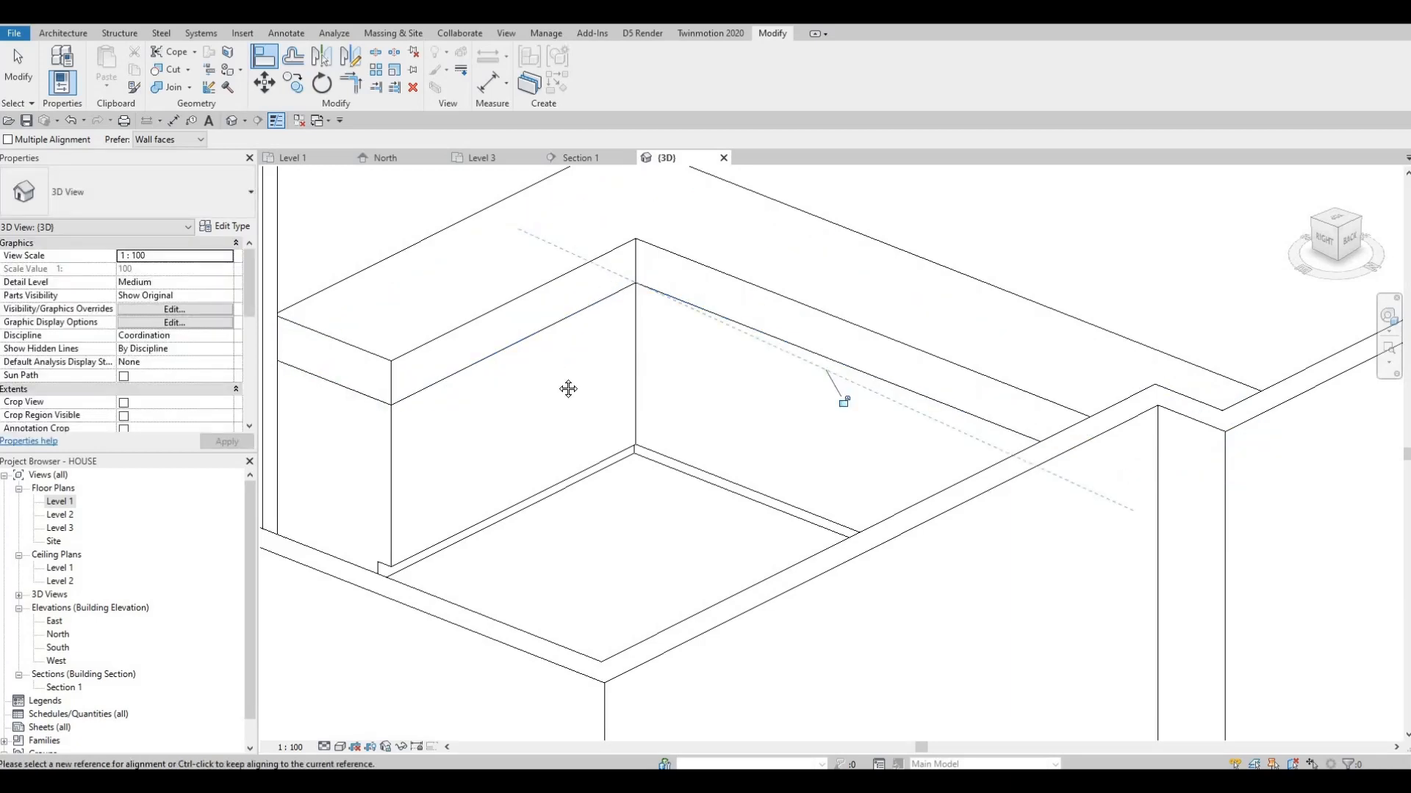
middle_click_drag(570, 429, 514, 485, "shift")
scroll(515, 486, "up", 2)
key("Escape")
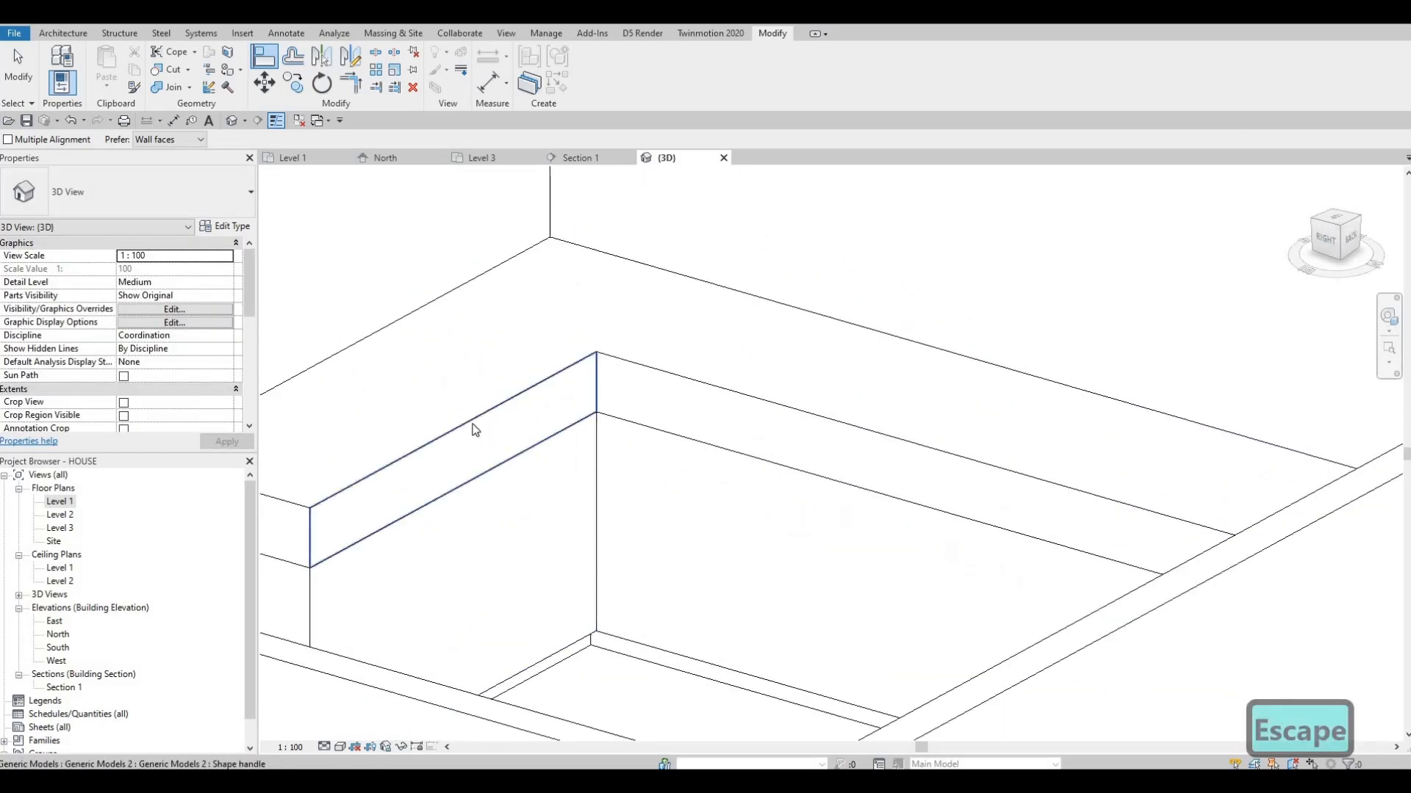
key("Escape")
Lower the granite slab's top face to leave a thin countertop and fine-tune its thickness
left_click(874, 462)
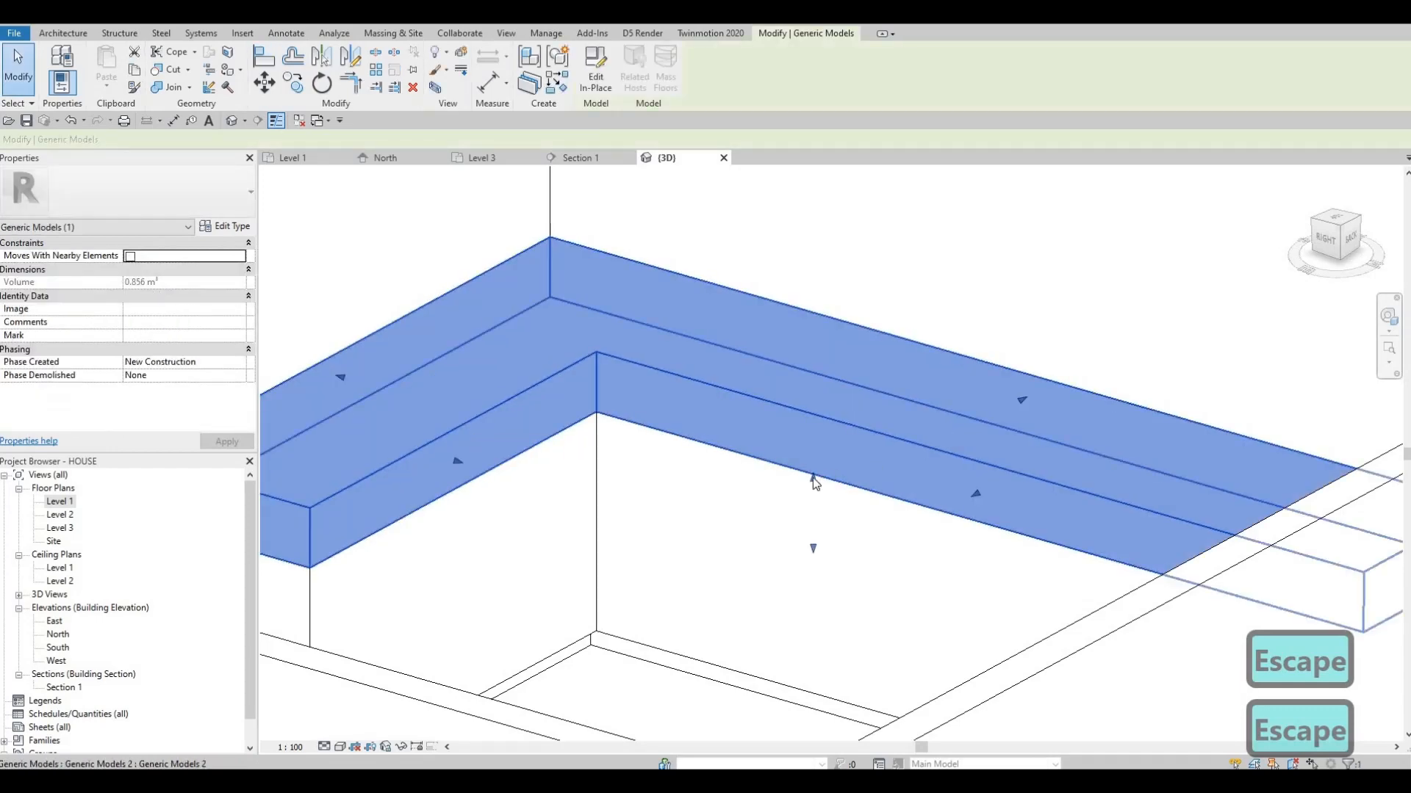
left_click_drag(813, 478, 817, 531)
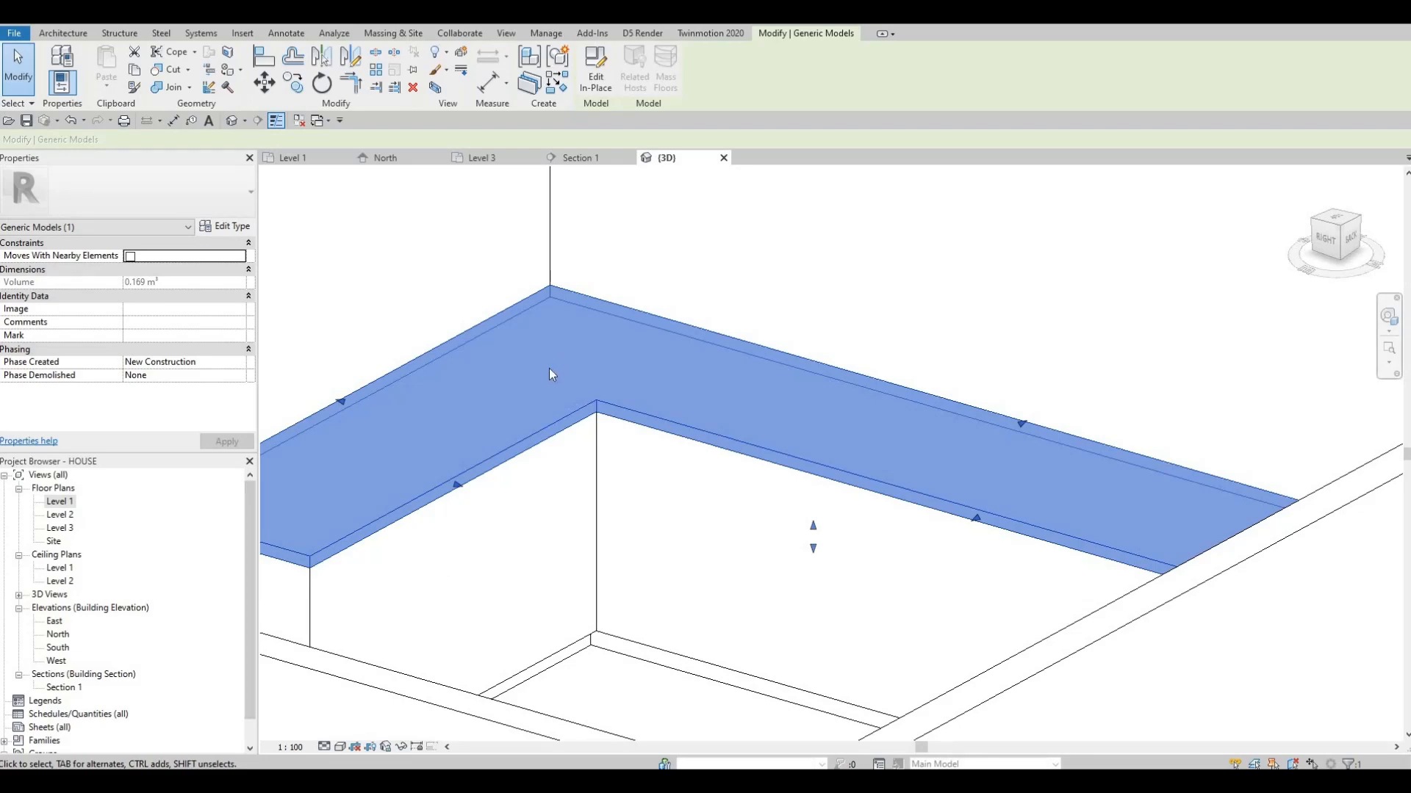
middle_click_drag(553, 375, 710, 429, "shift")
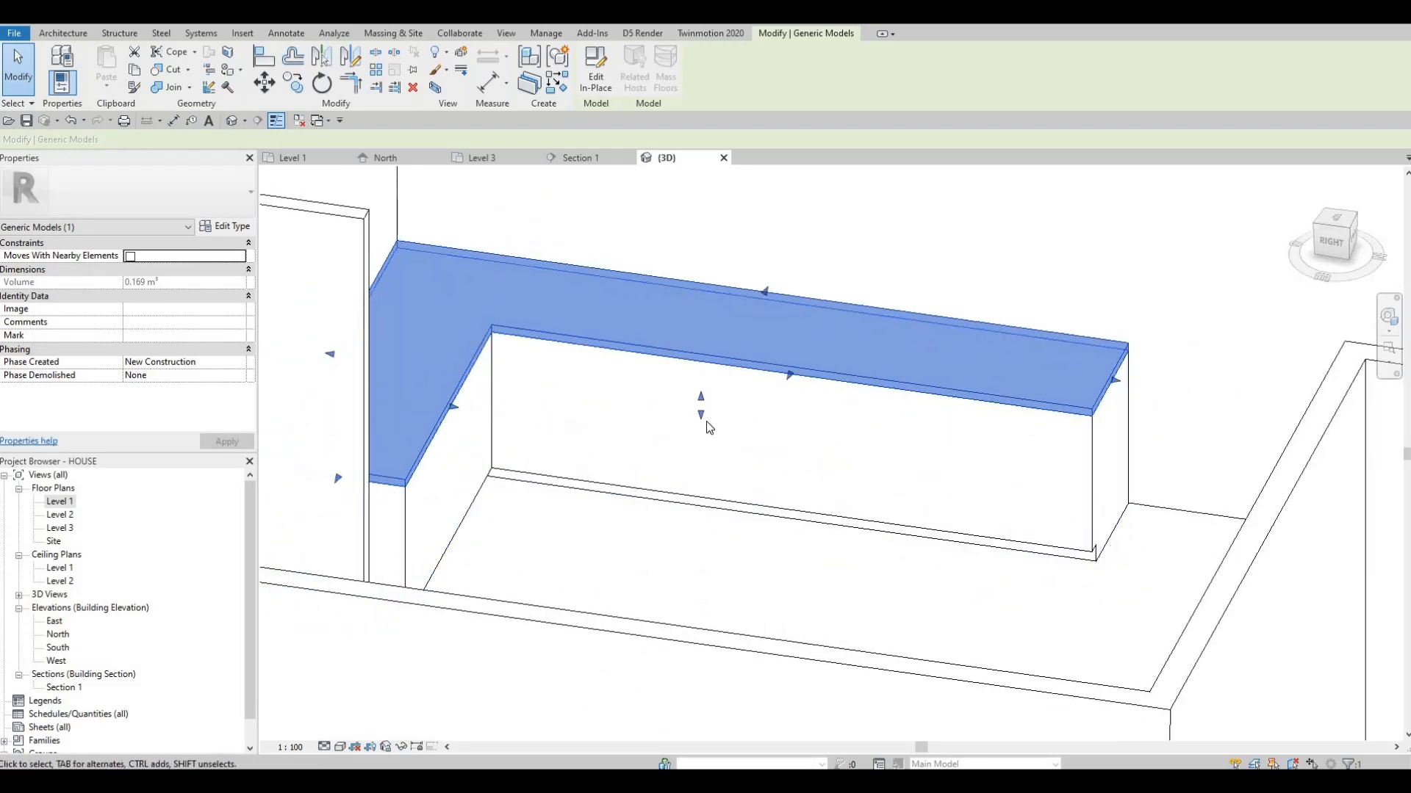
scroll(707, 421, "up", 4)
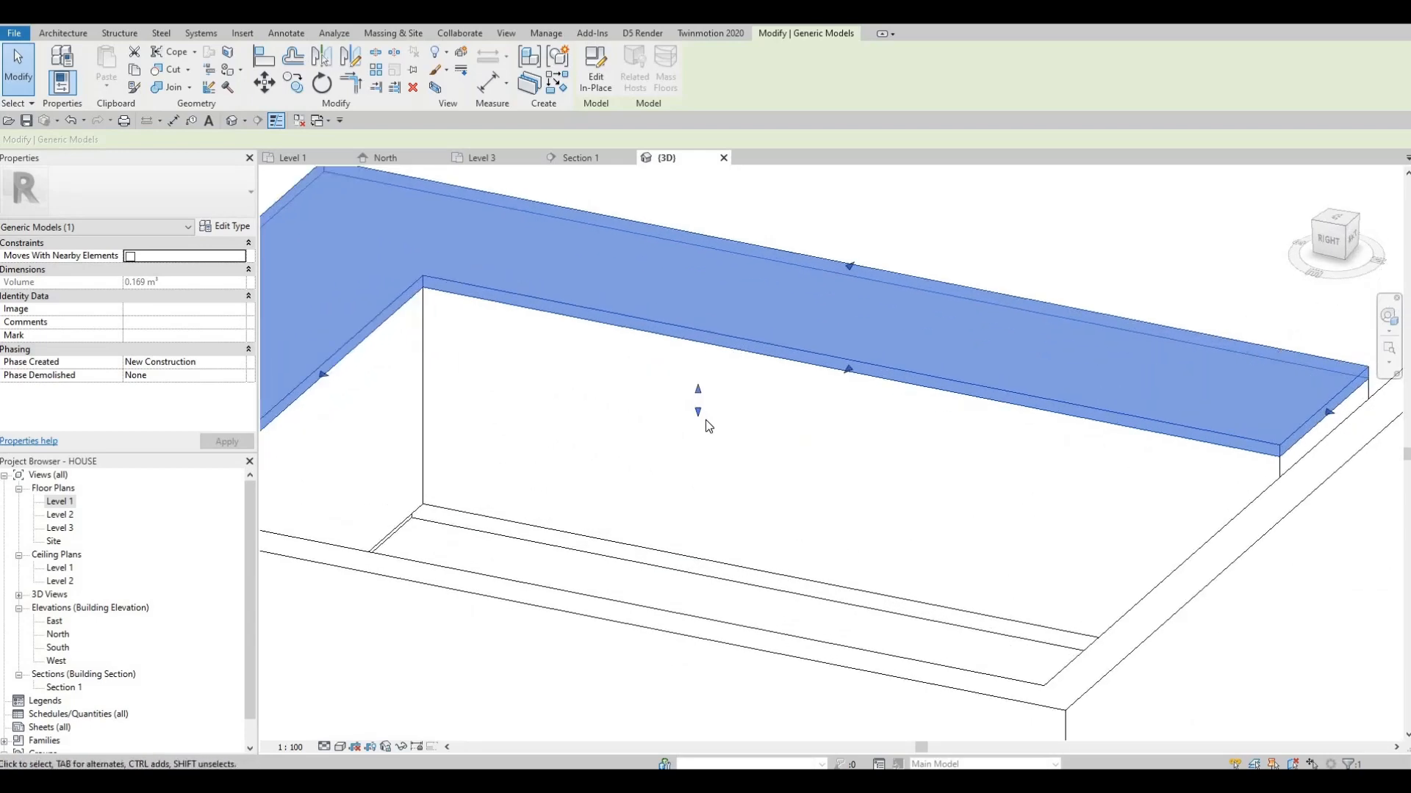
middle_click_drag(595, 433, 555, 459, "shift")
scroll(478, 444, "down", 4)
middle_click_drag(404, 434, 634, 399, "shift")
scroll(588, 478, "up", 4)
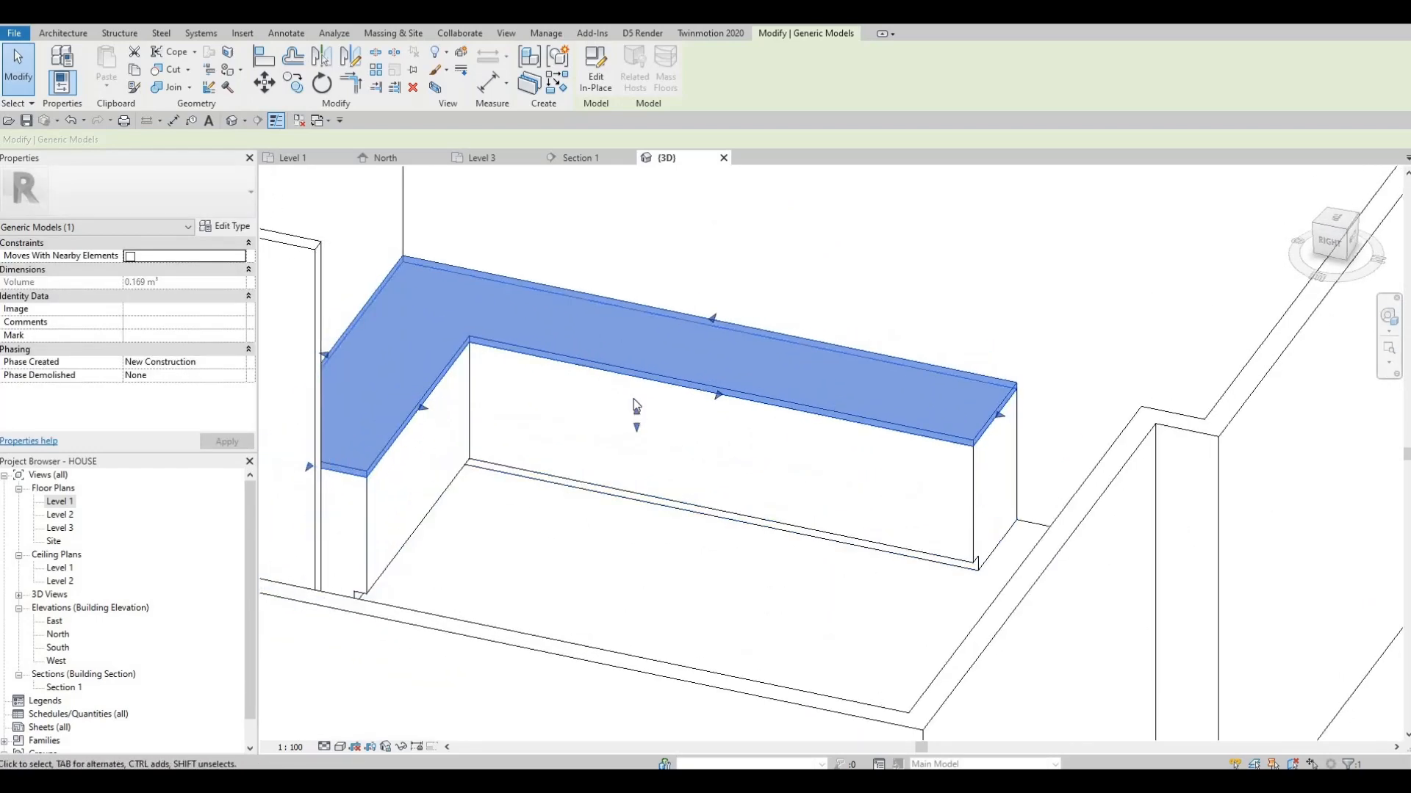
scroll(636, 430, "up", 4)
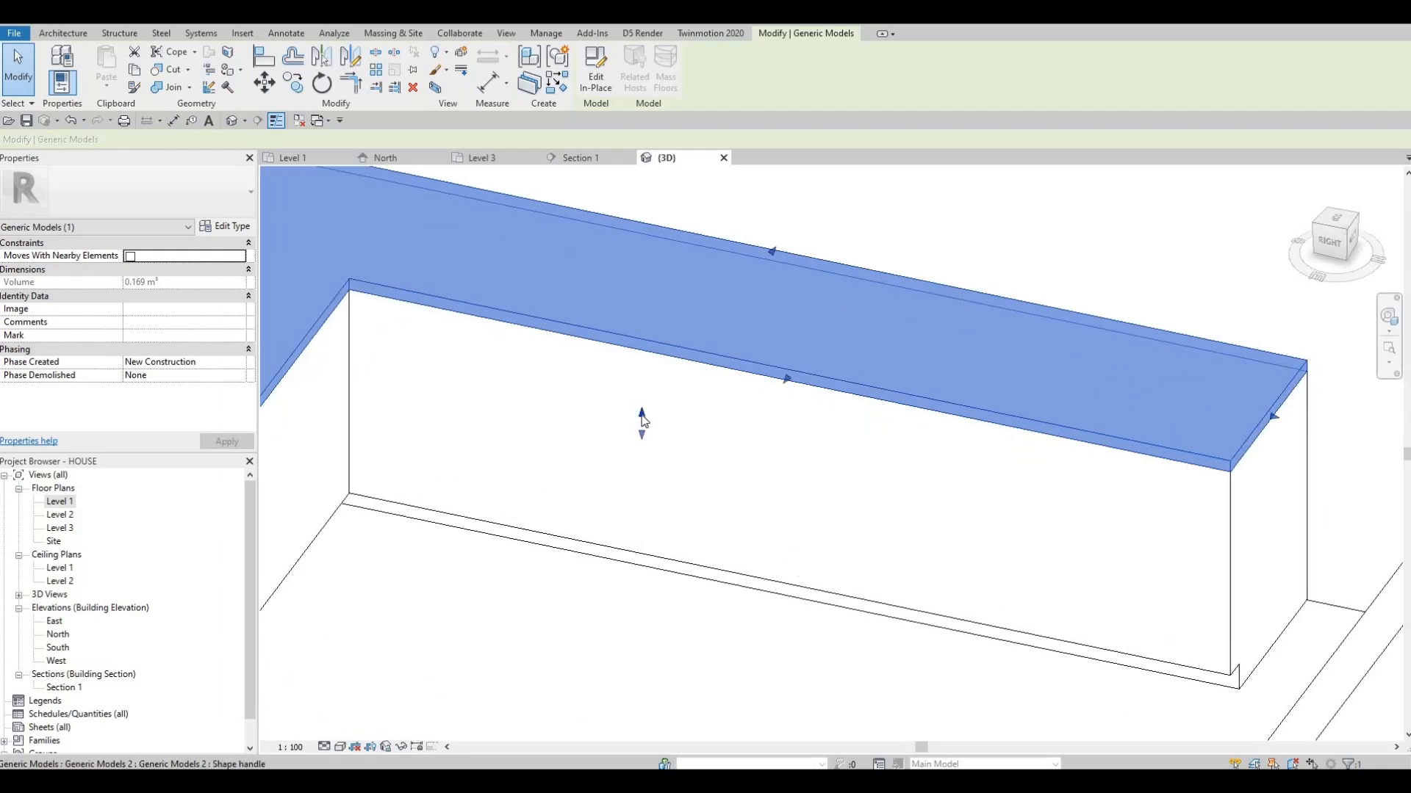
left_click_drag(642, 422, 642, 428)
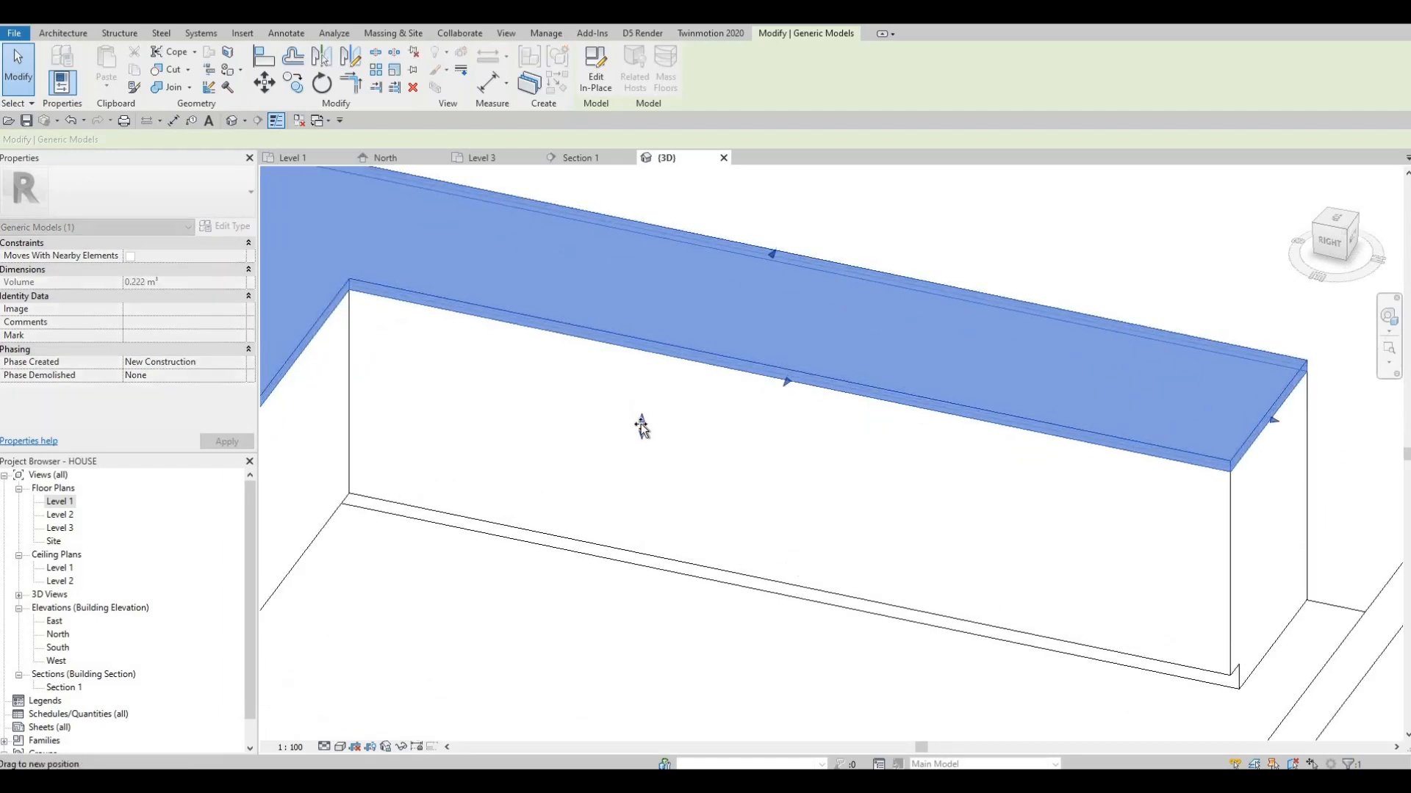
left_click_drag(784, 447, 771, 446)
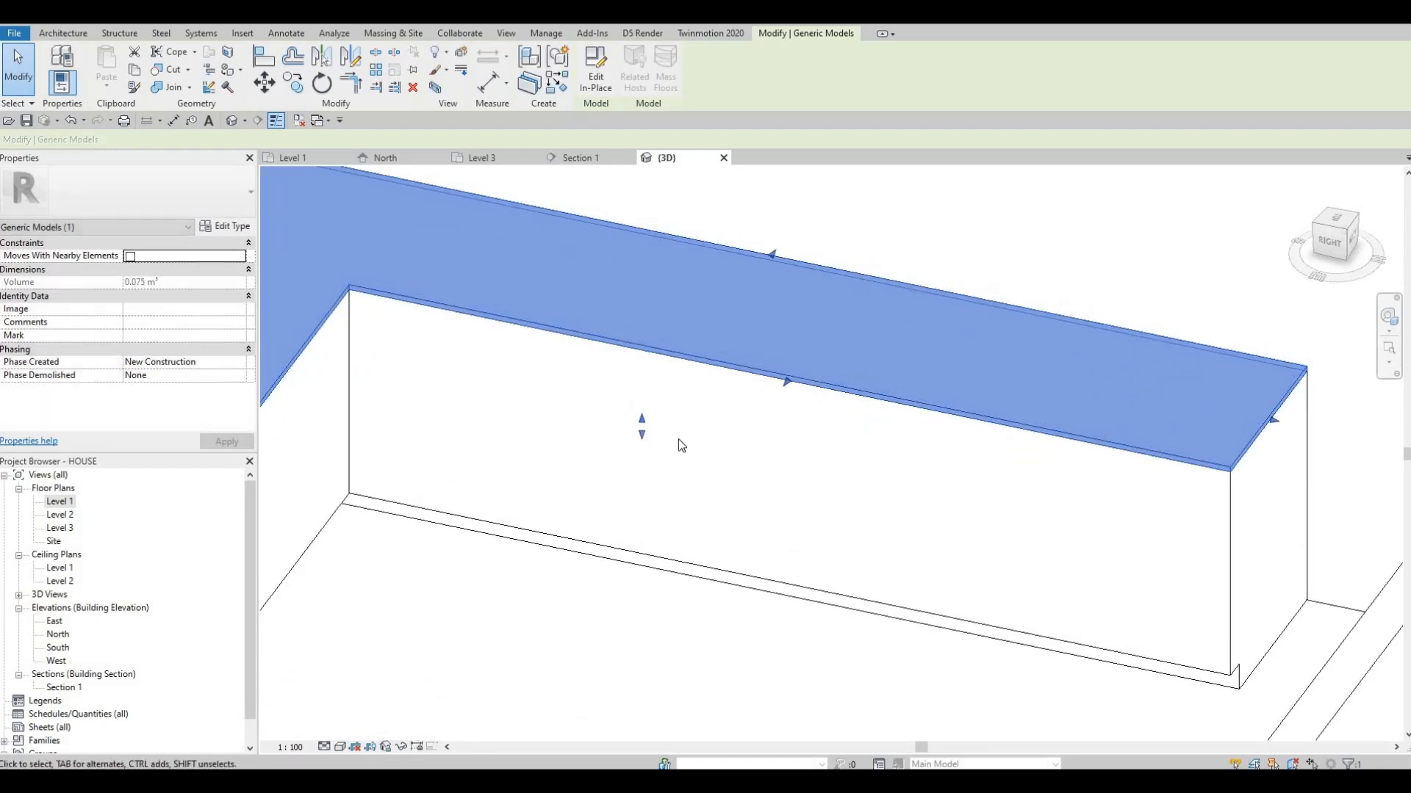
left_click_drag(643, 421, 644, 429)
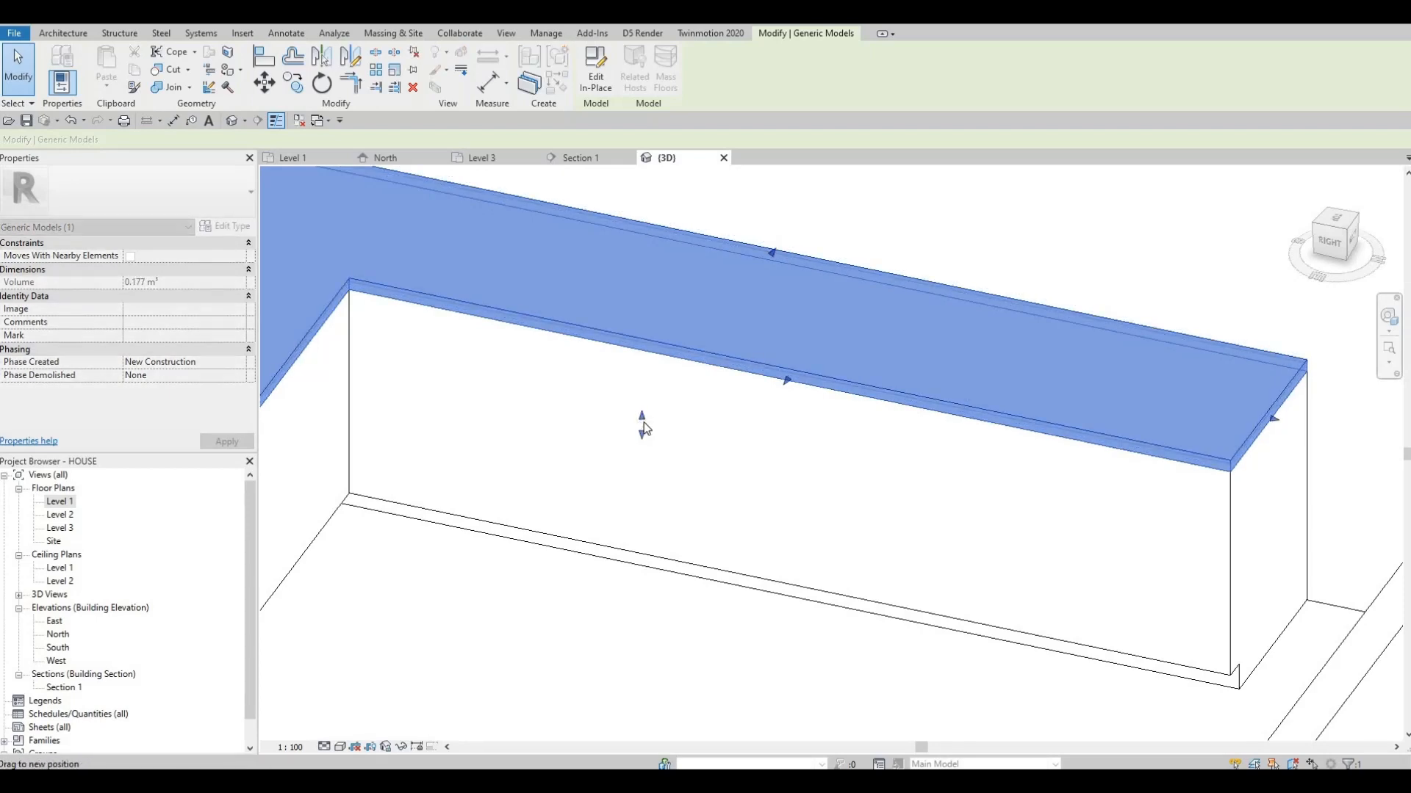
key("Escape")
middle_click_drag(756, 466, 691, 460, "shift")
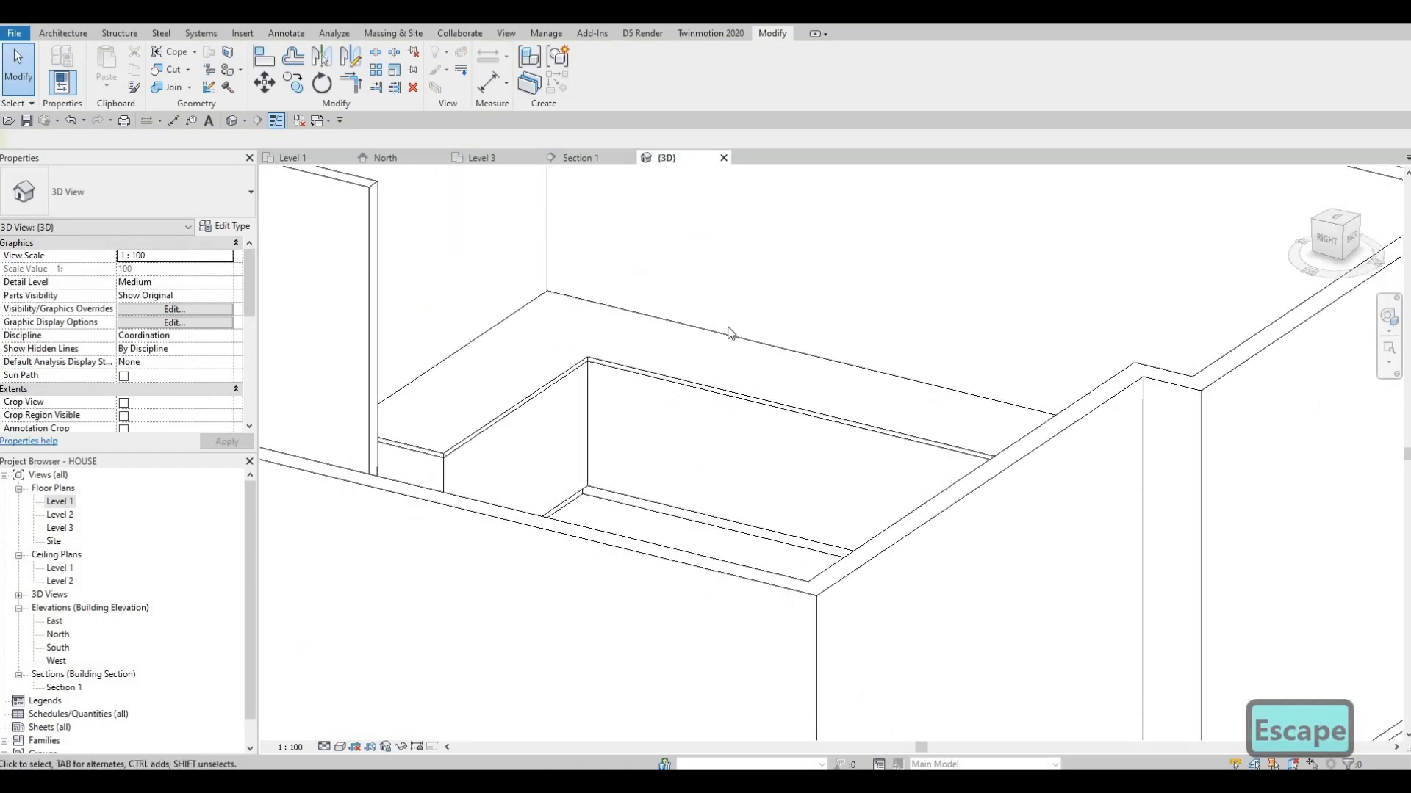
scroll(729, 331, "down", 2)
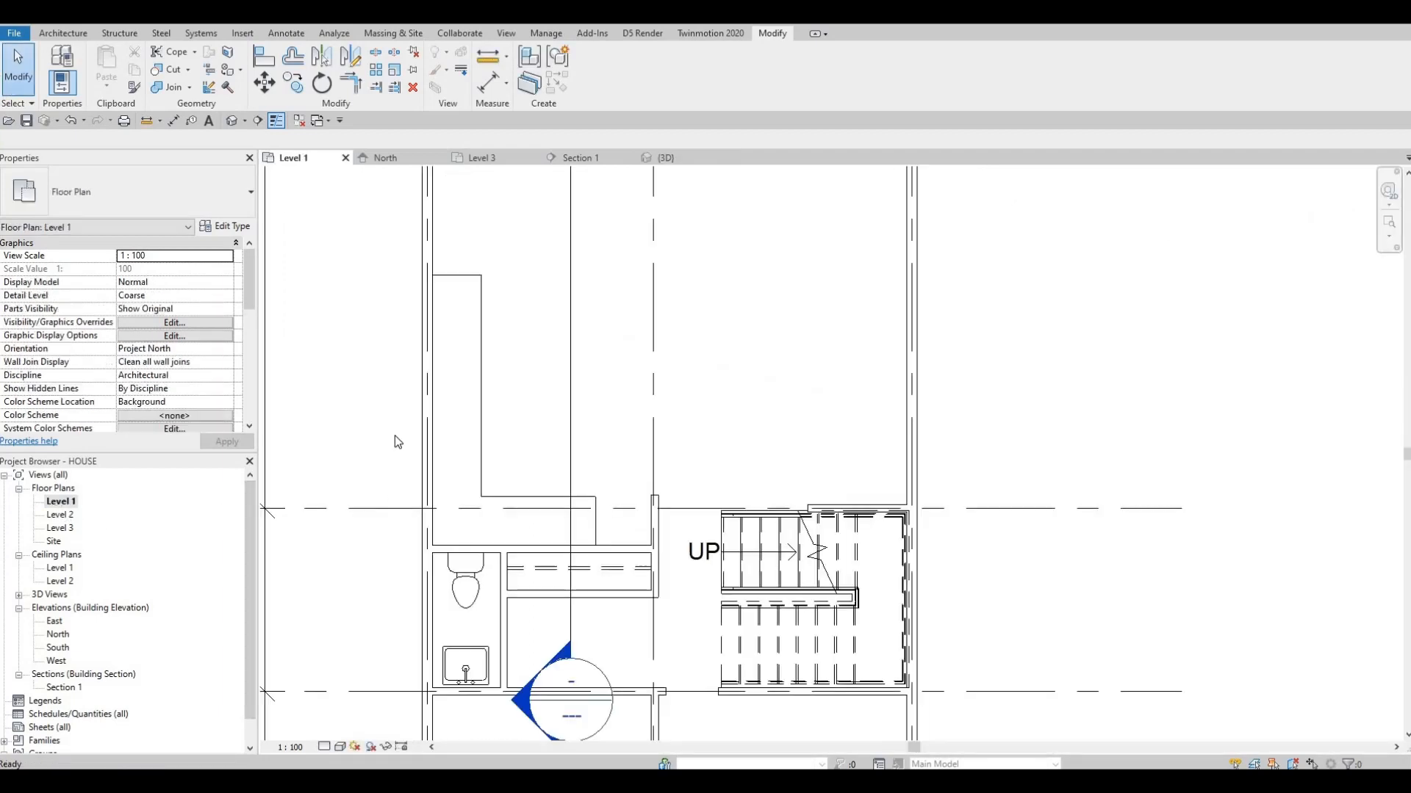
left_click(155, 85)
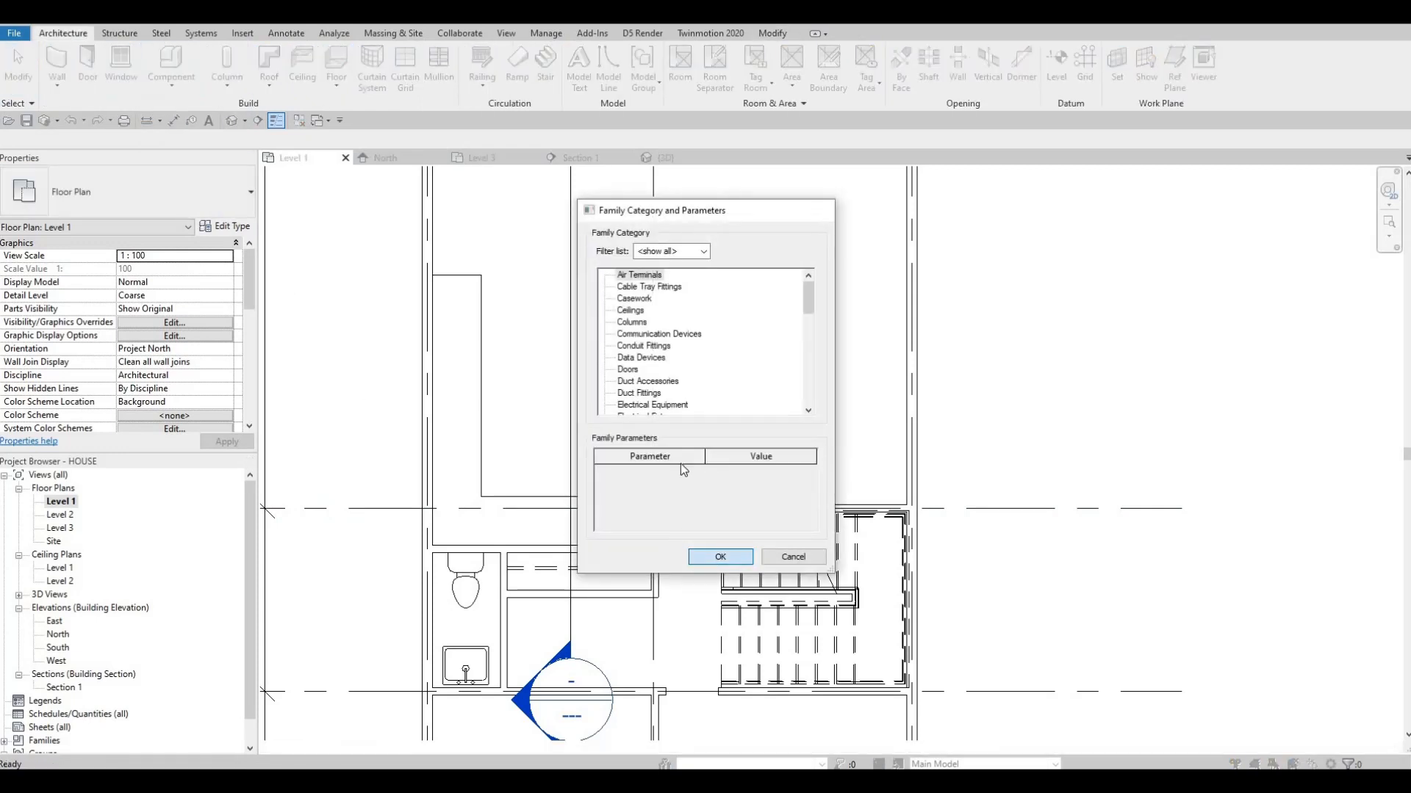
key("Return")
left_click(770, 423)
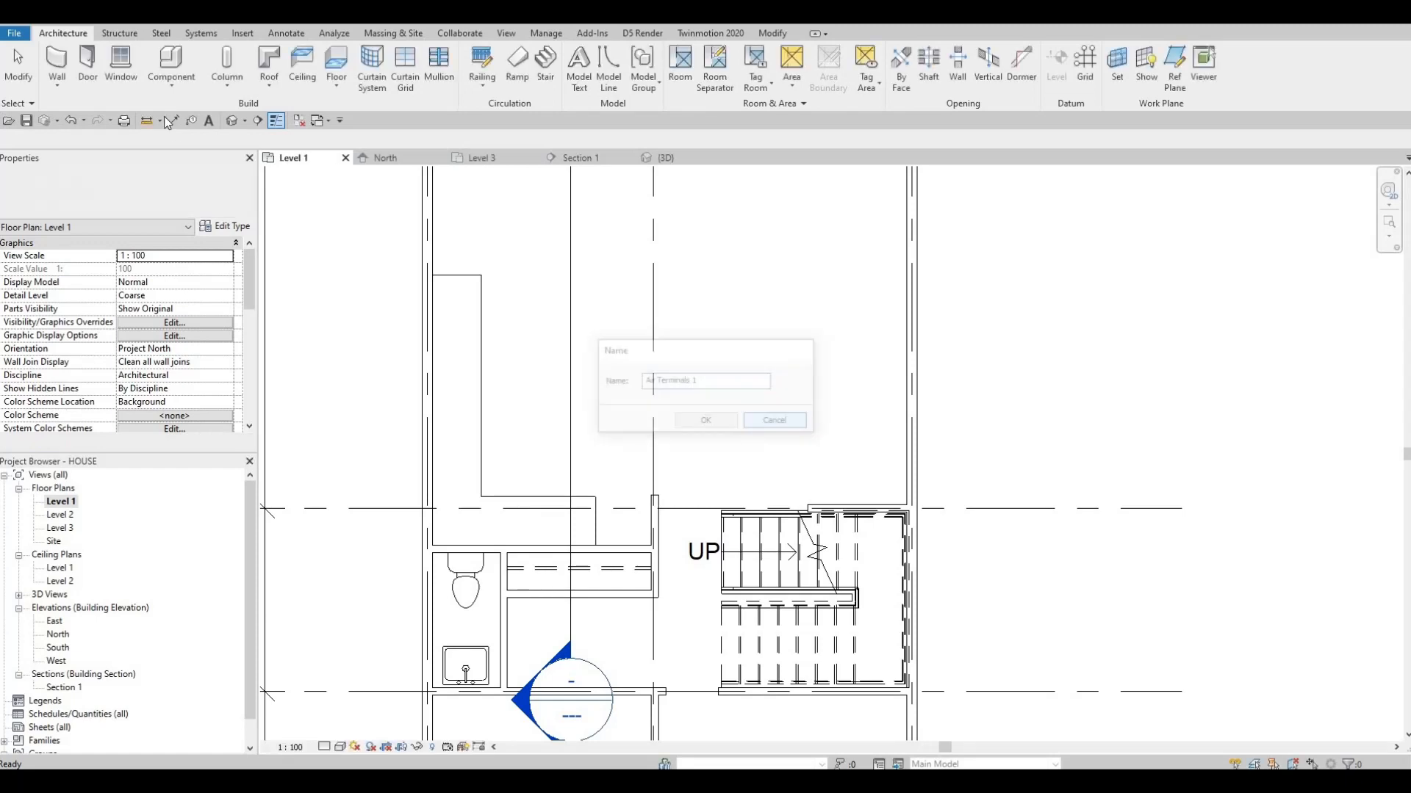
Start a new in-place model on Level 1 in the Generic Models category, keeping the suggested name
left_click(176, 86)
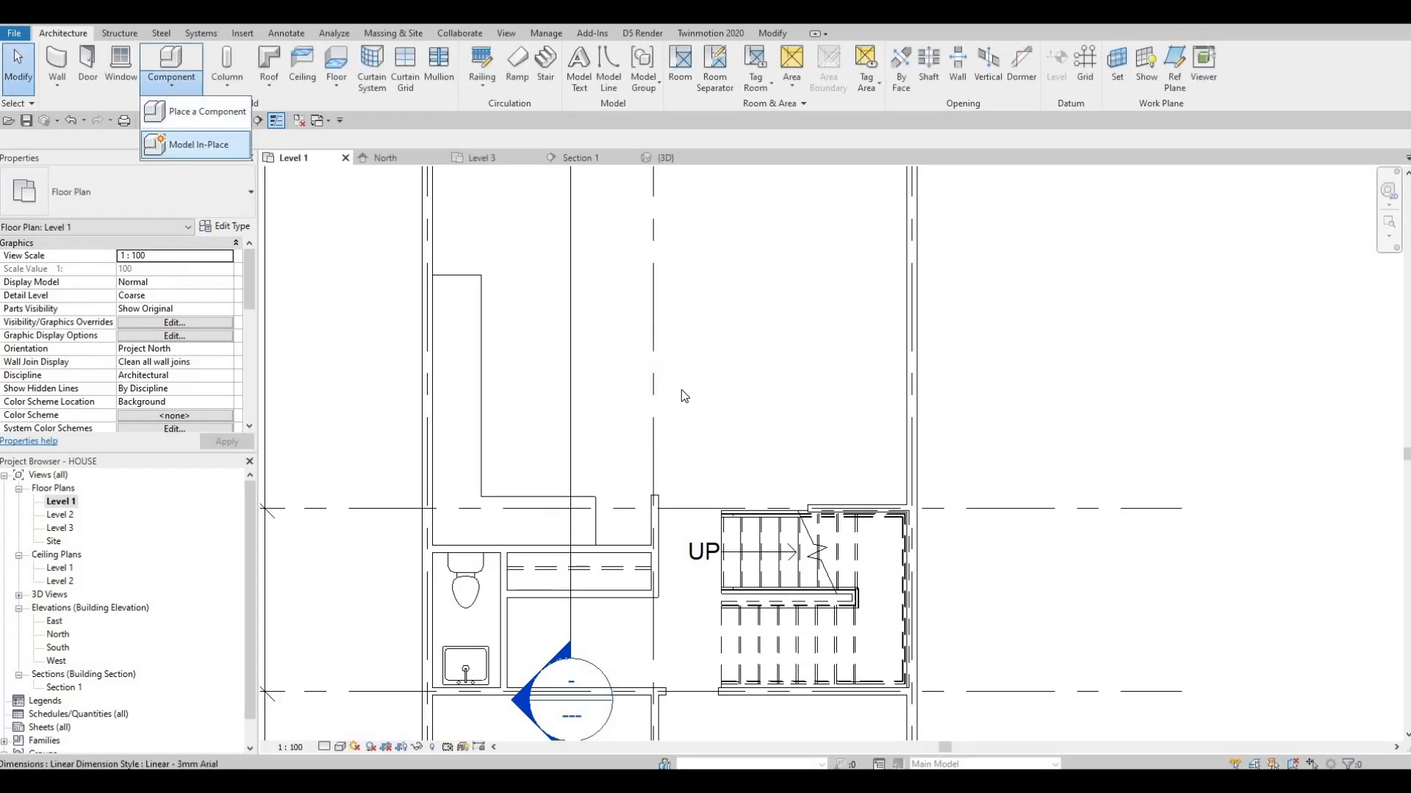
left_click(198, 144)
scroll(662, 382, "down", 4)
scroll(643, 373, "down", 1)
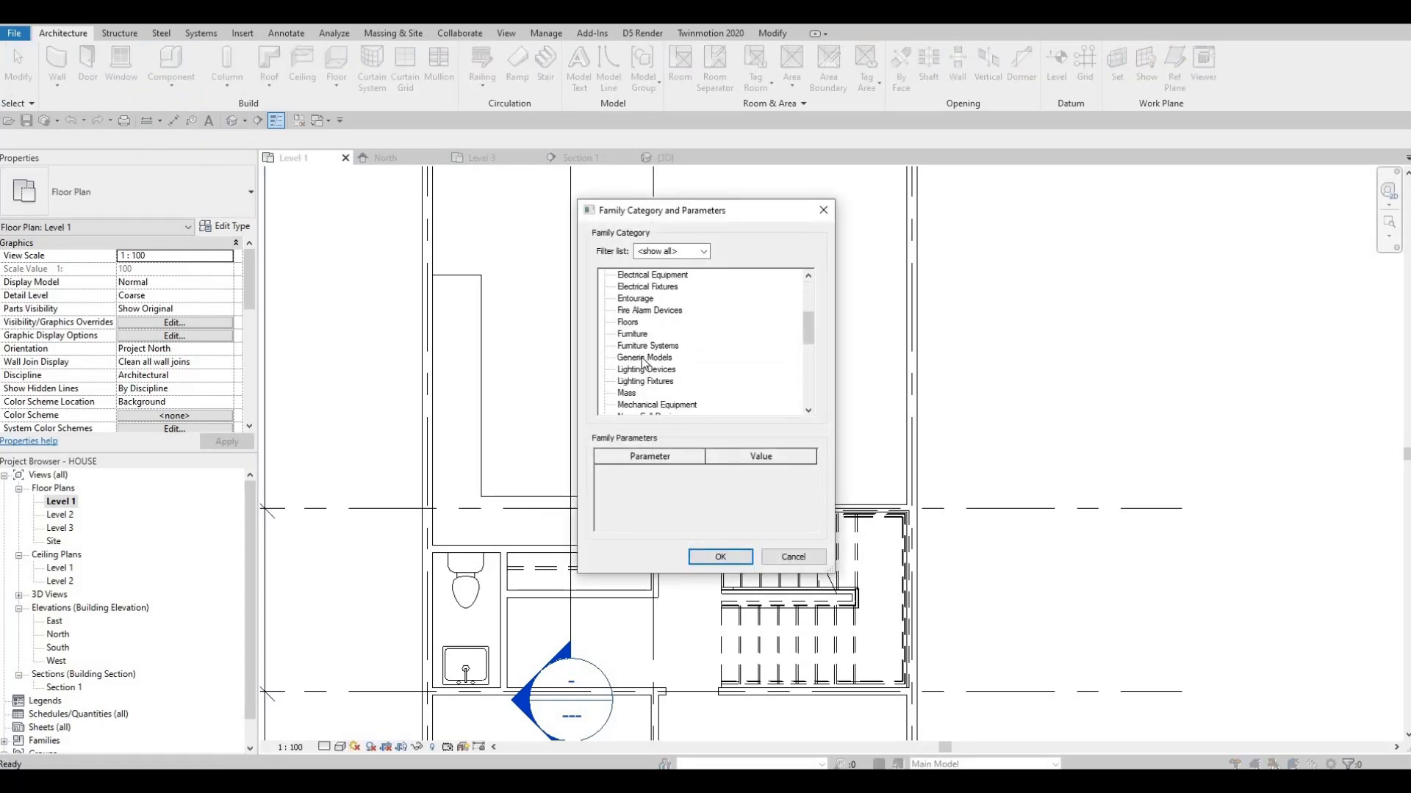
left_click(720, 560)
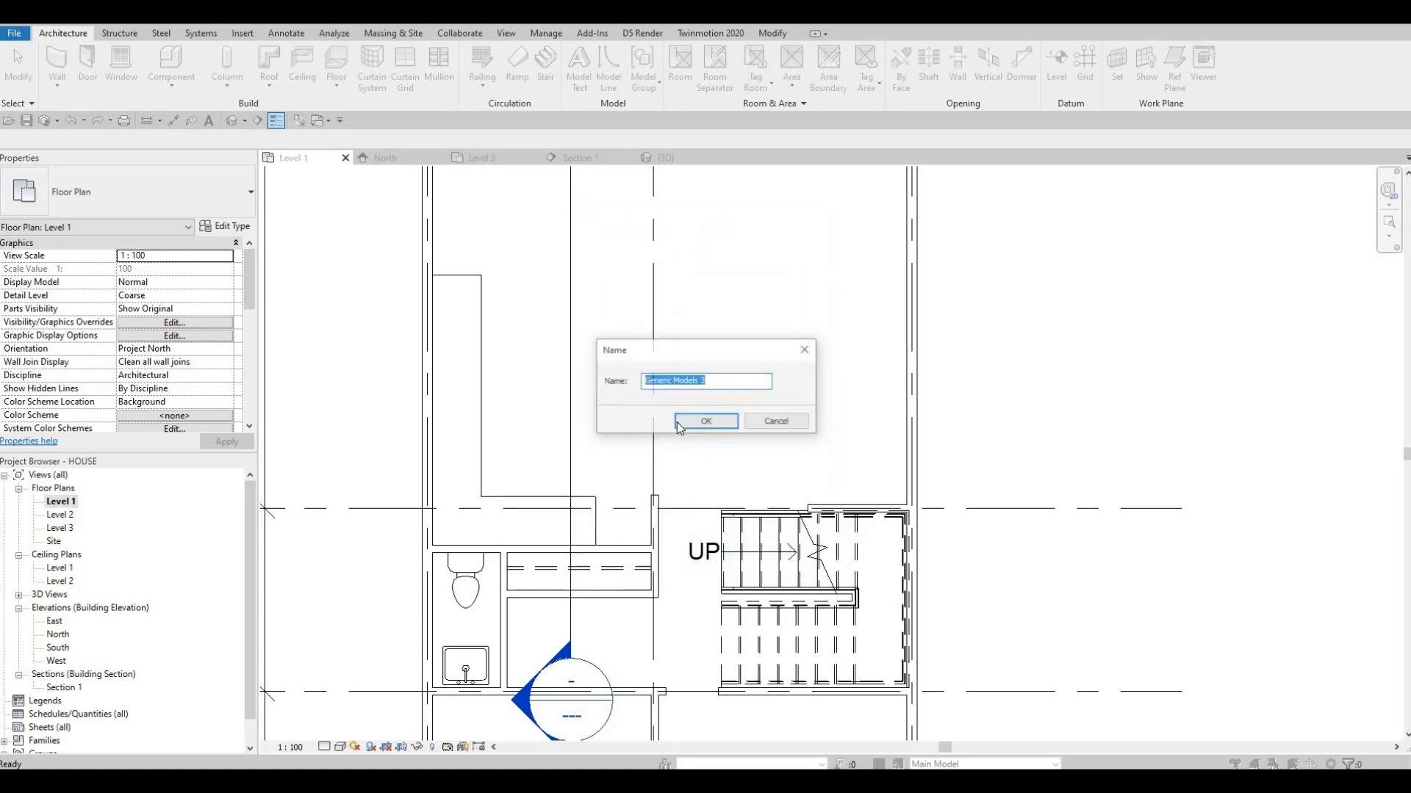
key("Return")
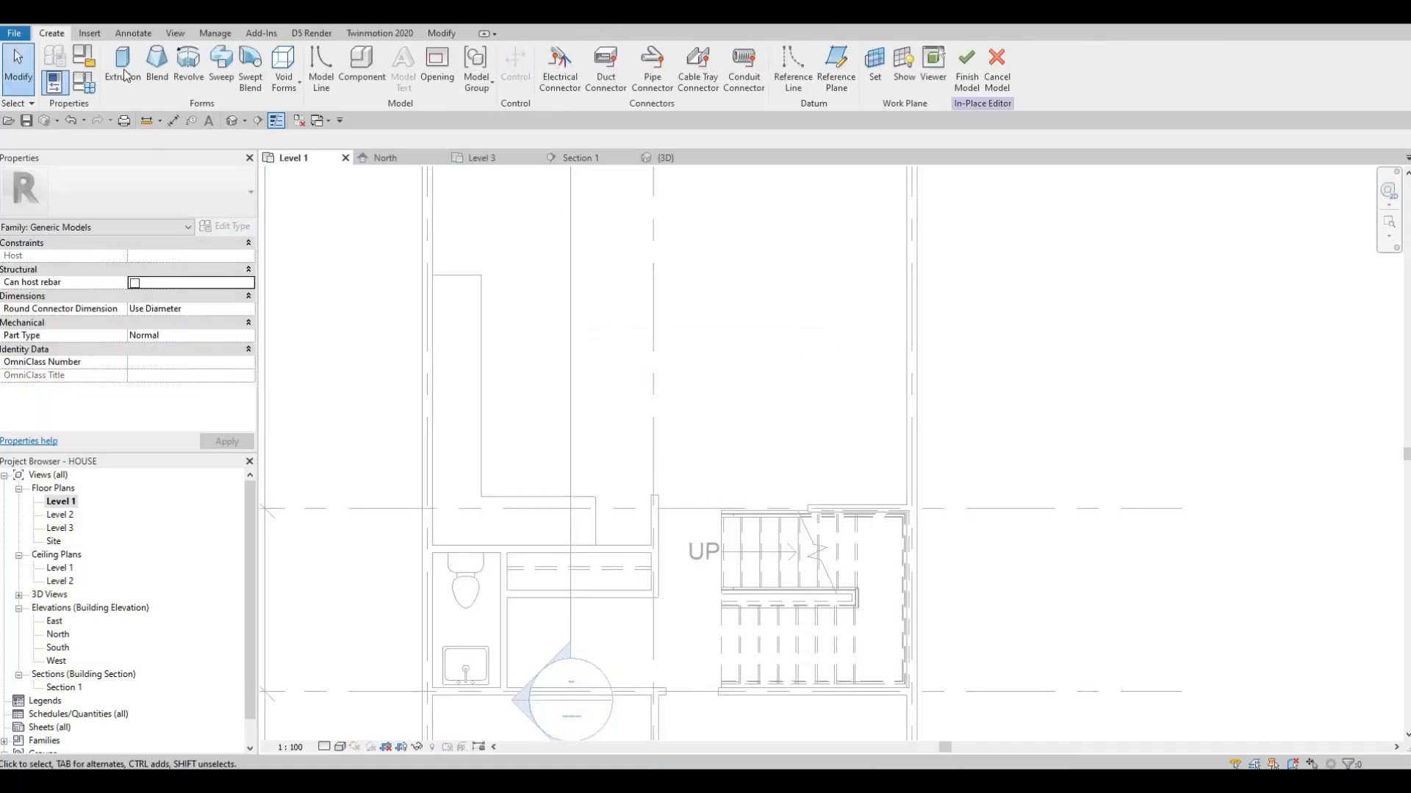
Start an extrusion in the in-place model and assign it the Wall Texture, Stucco material
left_click(126, 71)
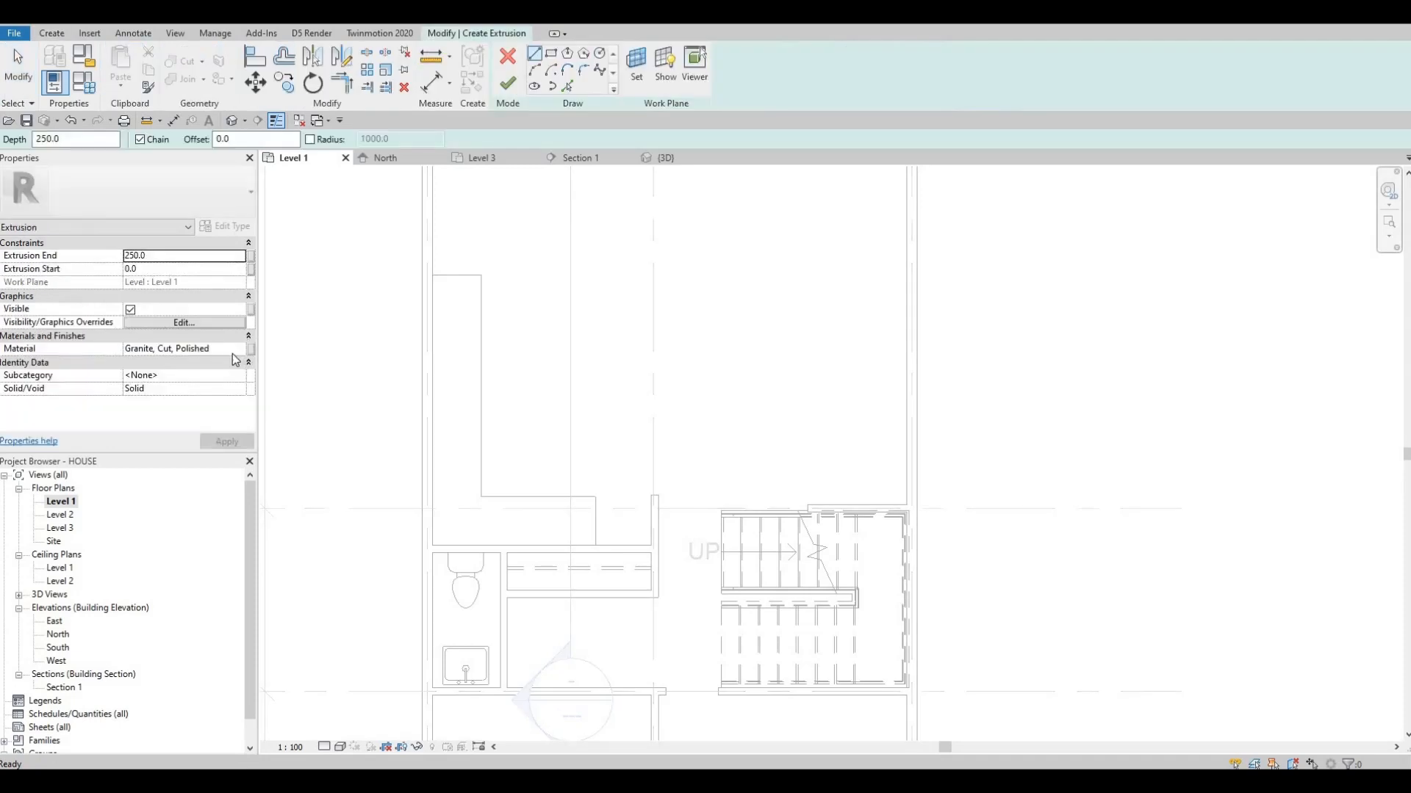
left_click(235, 351)
left_click(241, 349)
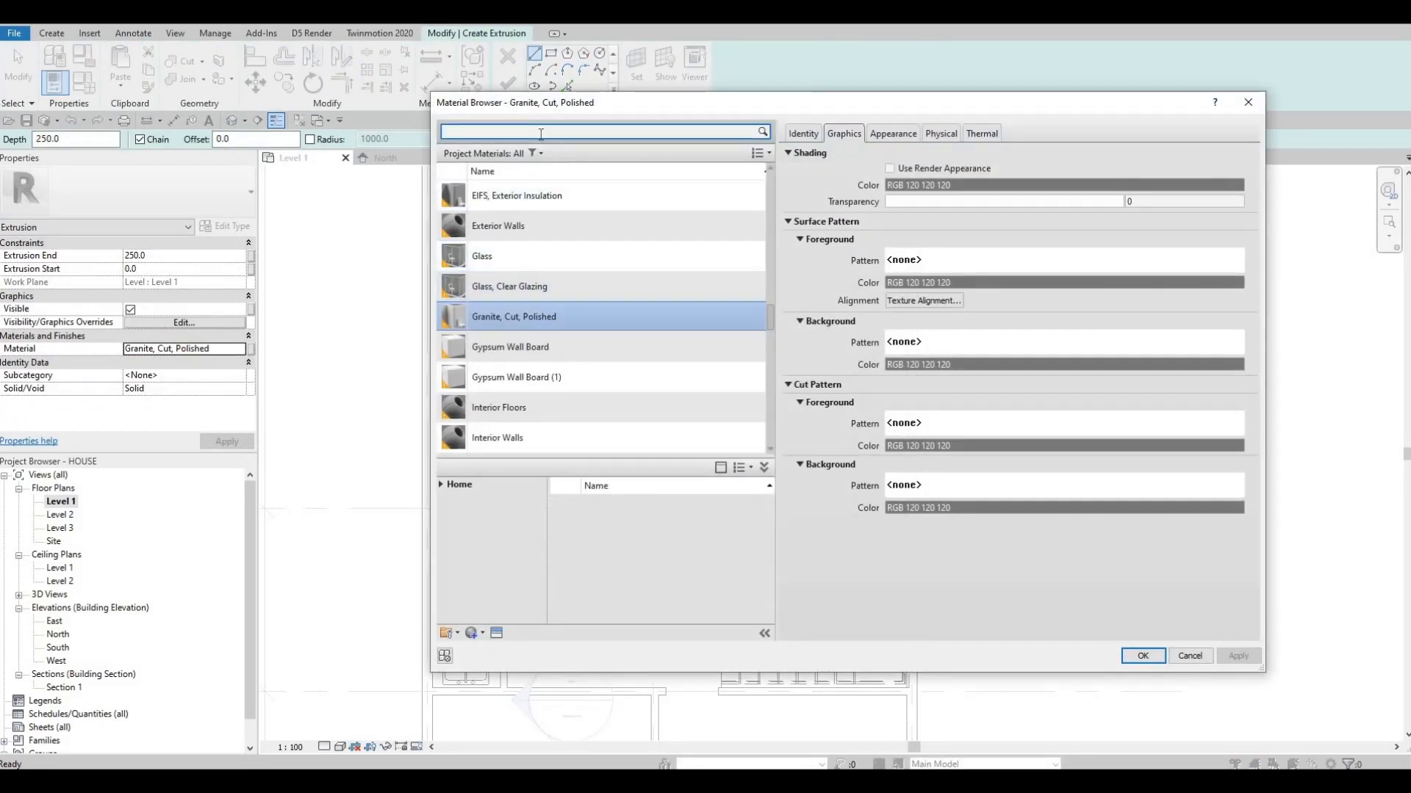
type("STUCC")
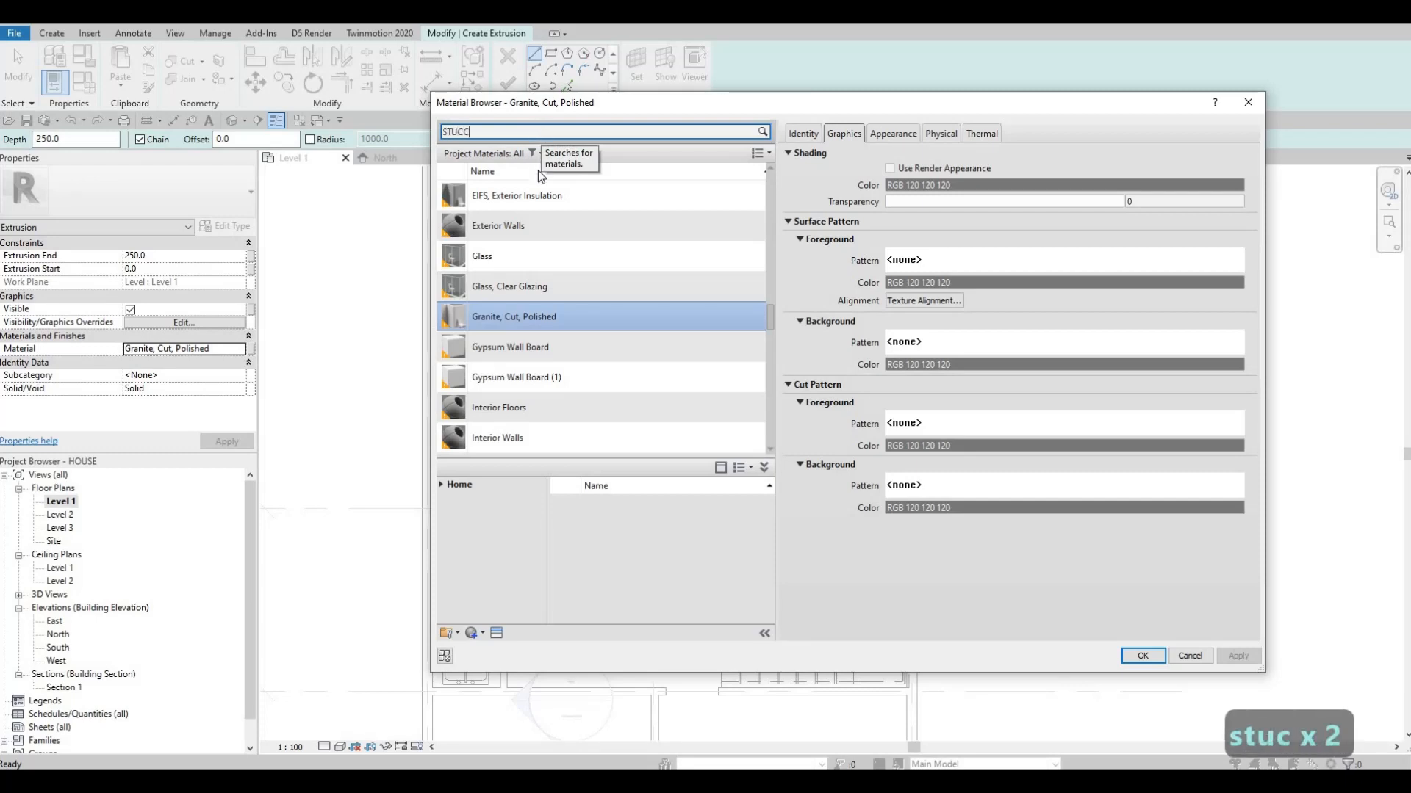
left_click(542, 214)
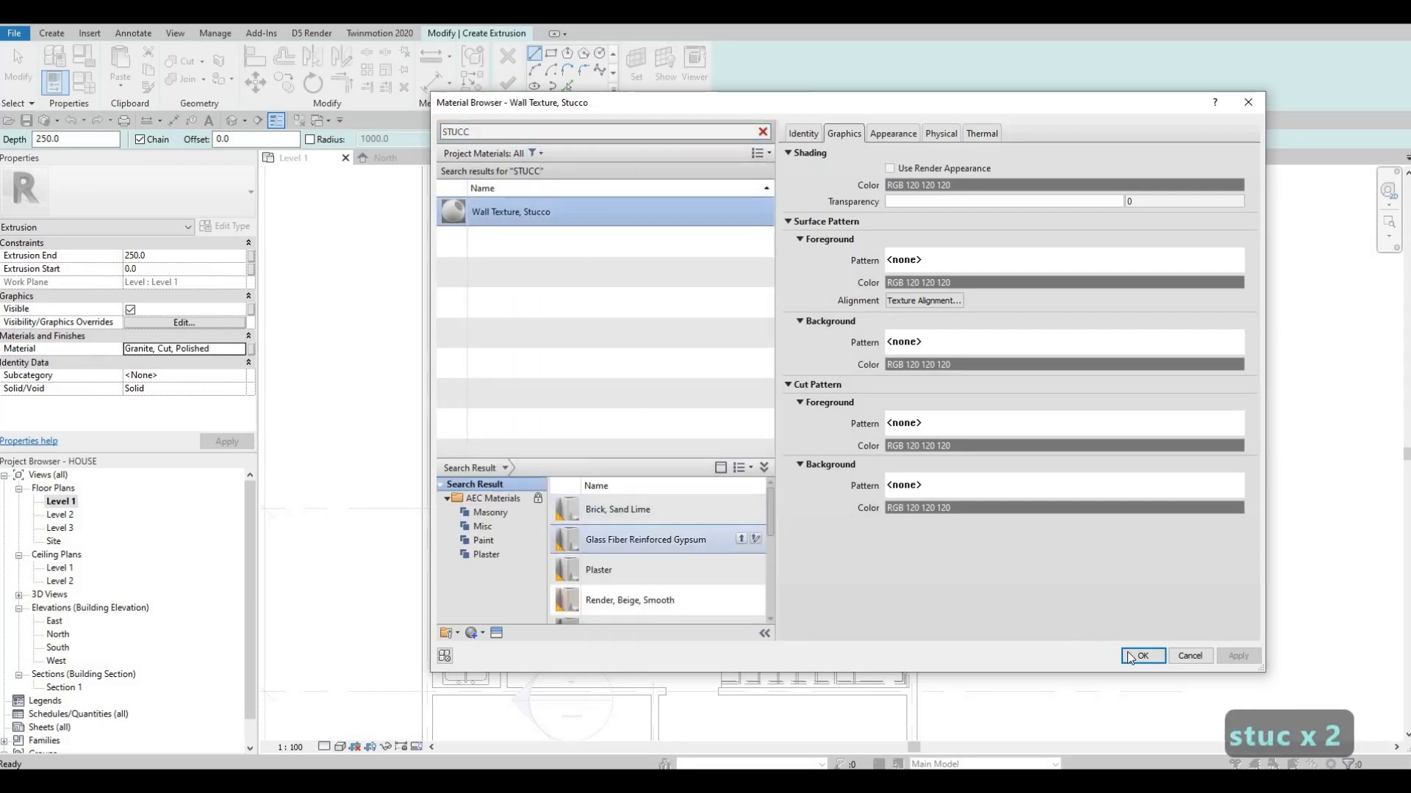
key("Return")
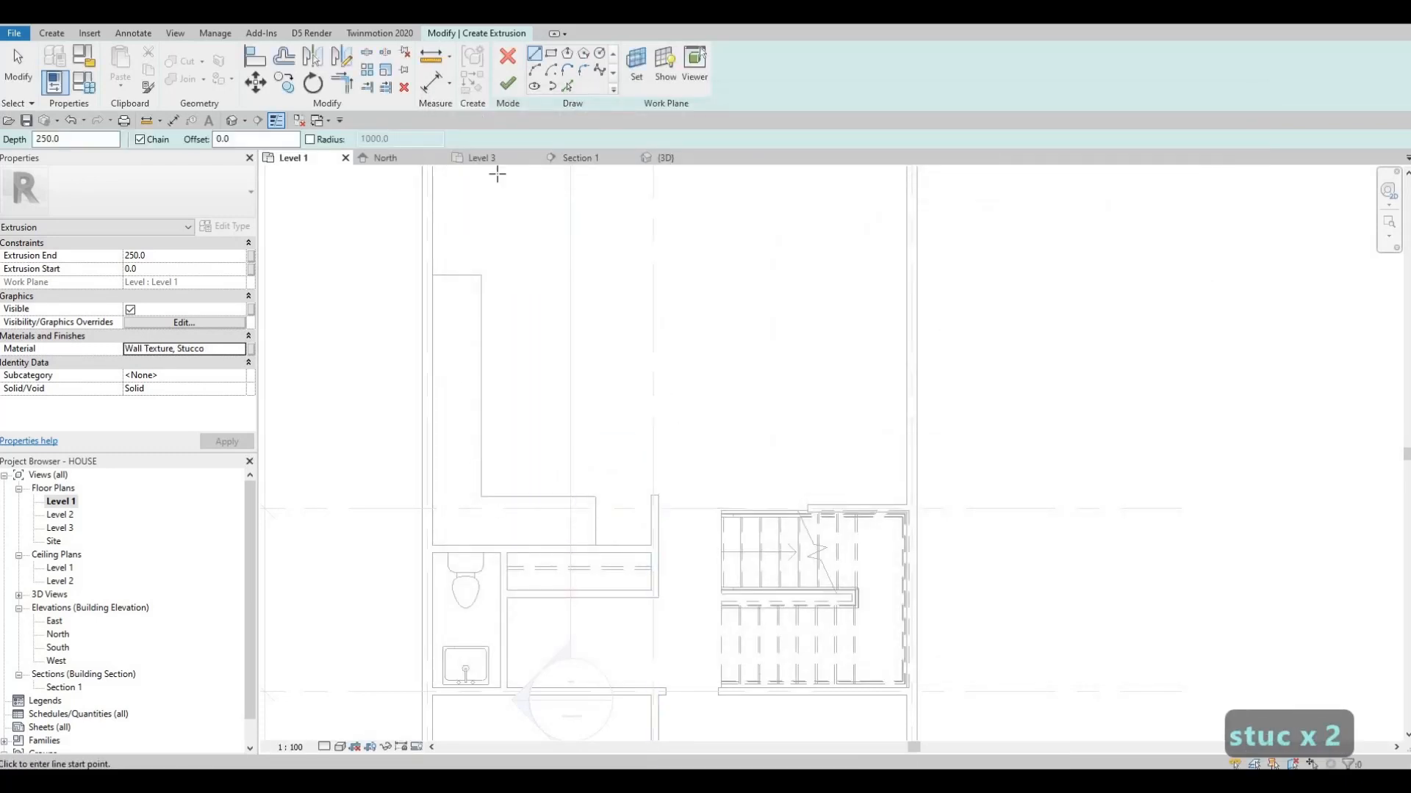
Assign the Wall Texture, Stucco, Coarse material from the AEC Plaster library to the extrusion
left_click(237, 348)
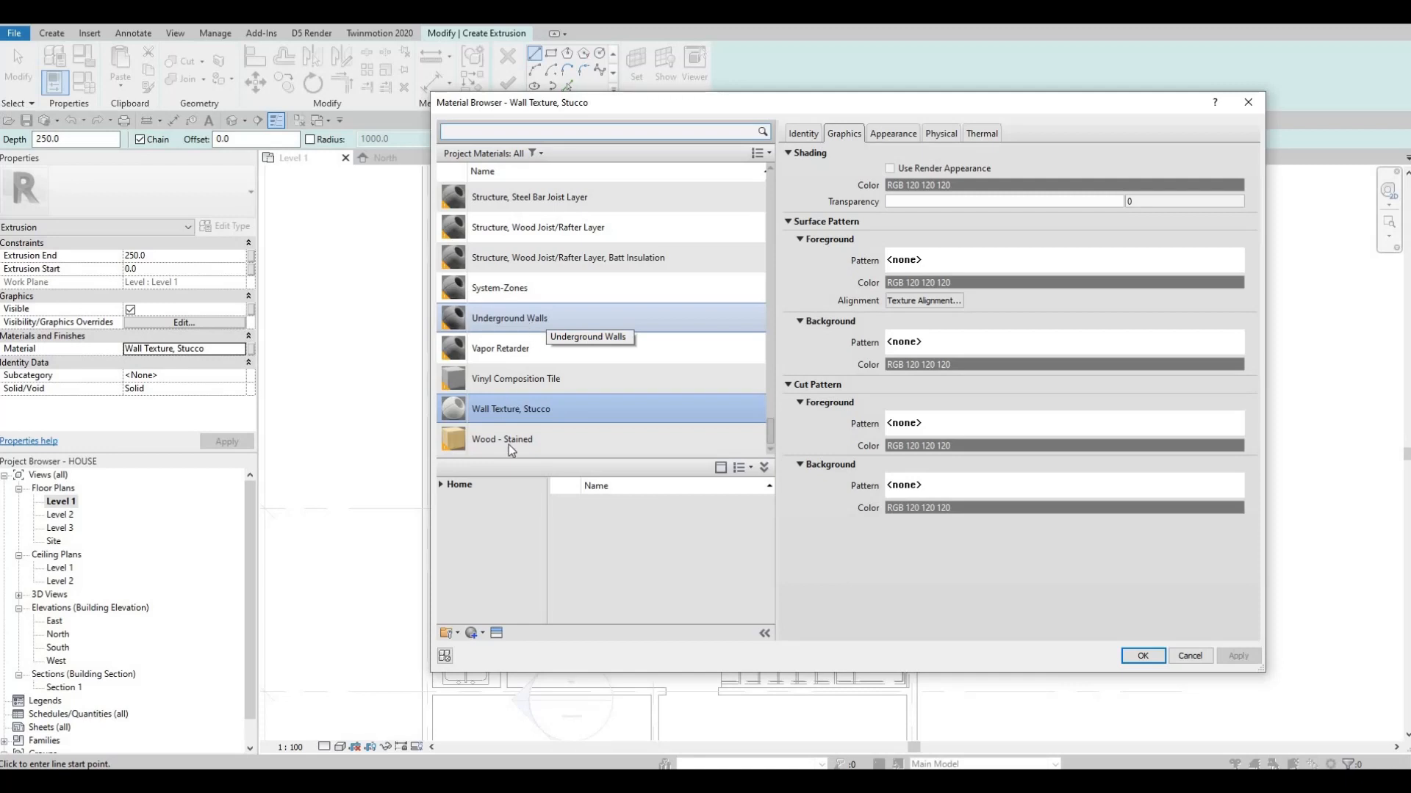
left_click(440, 485)
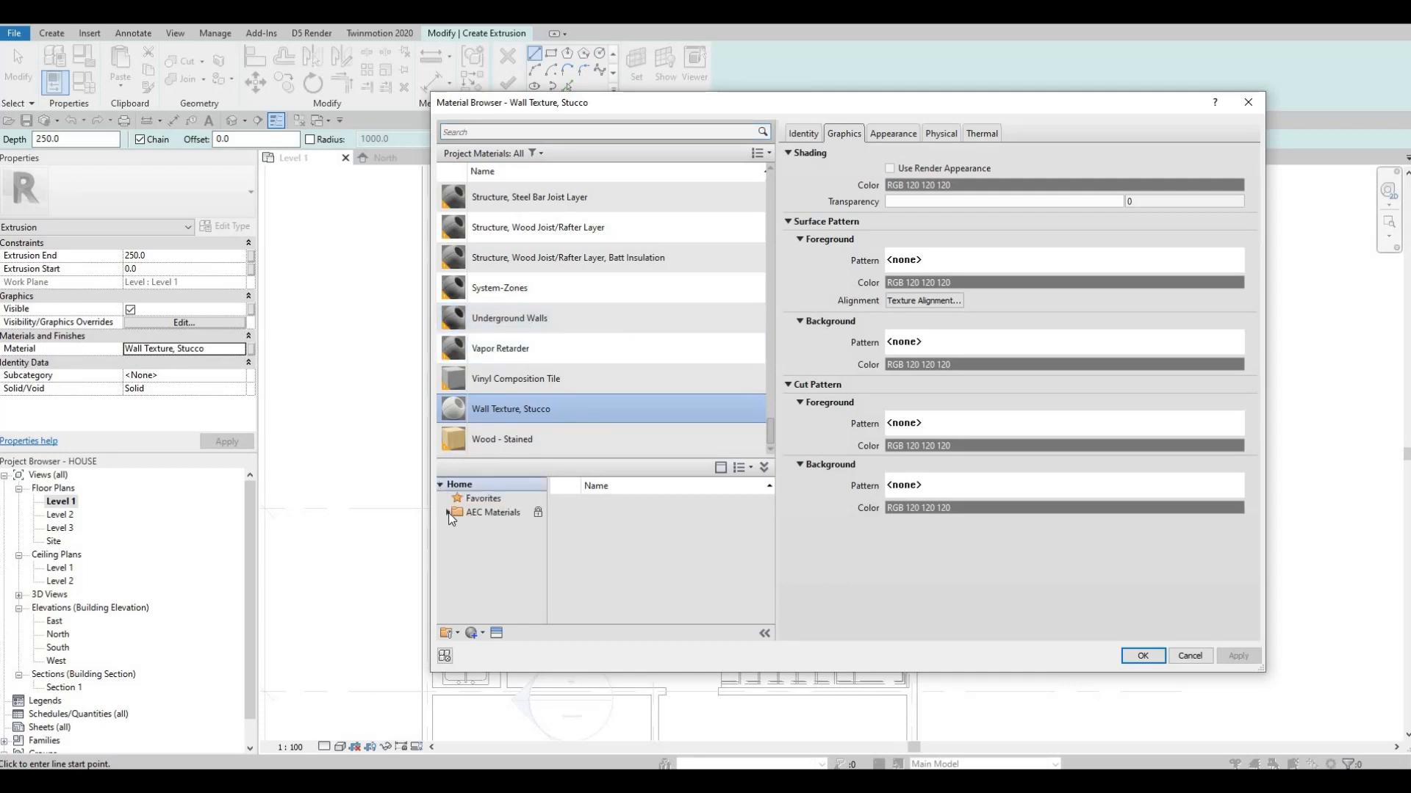
left_click(448, 512)
scroll(481, 606, "down", 3)
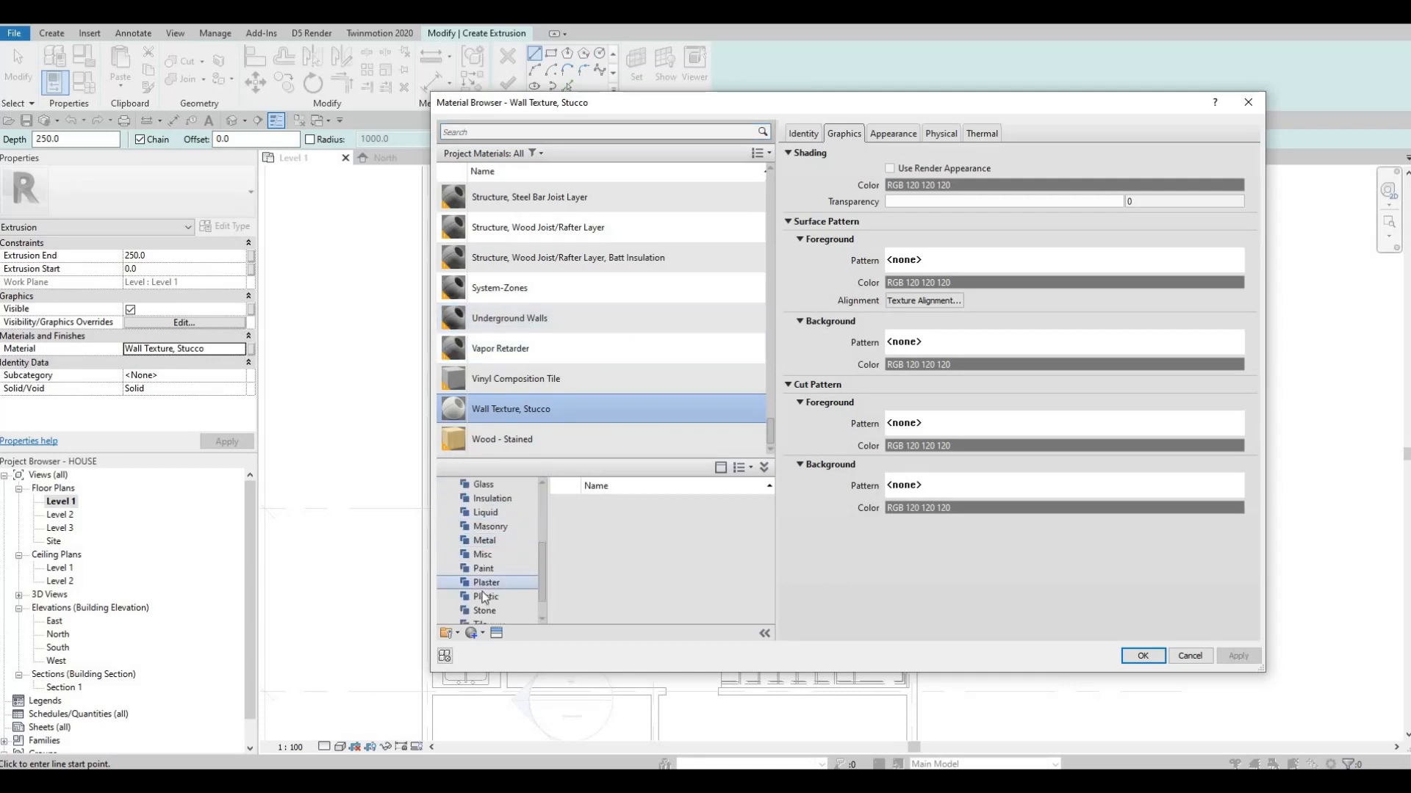
left_click(485, 583)
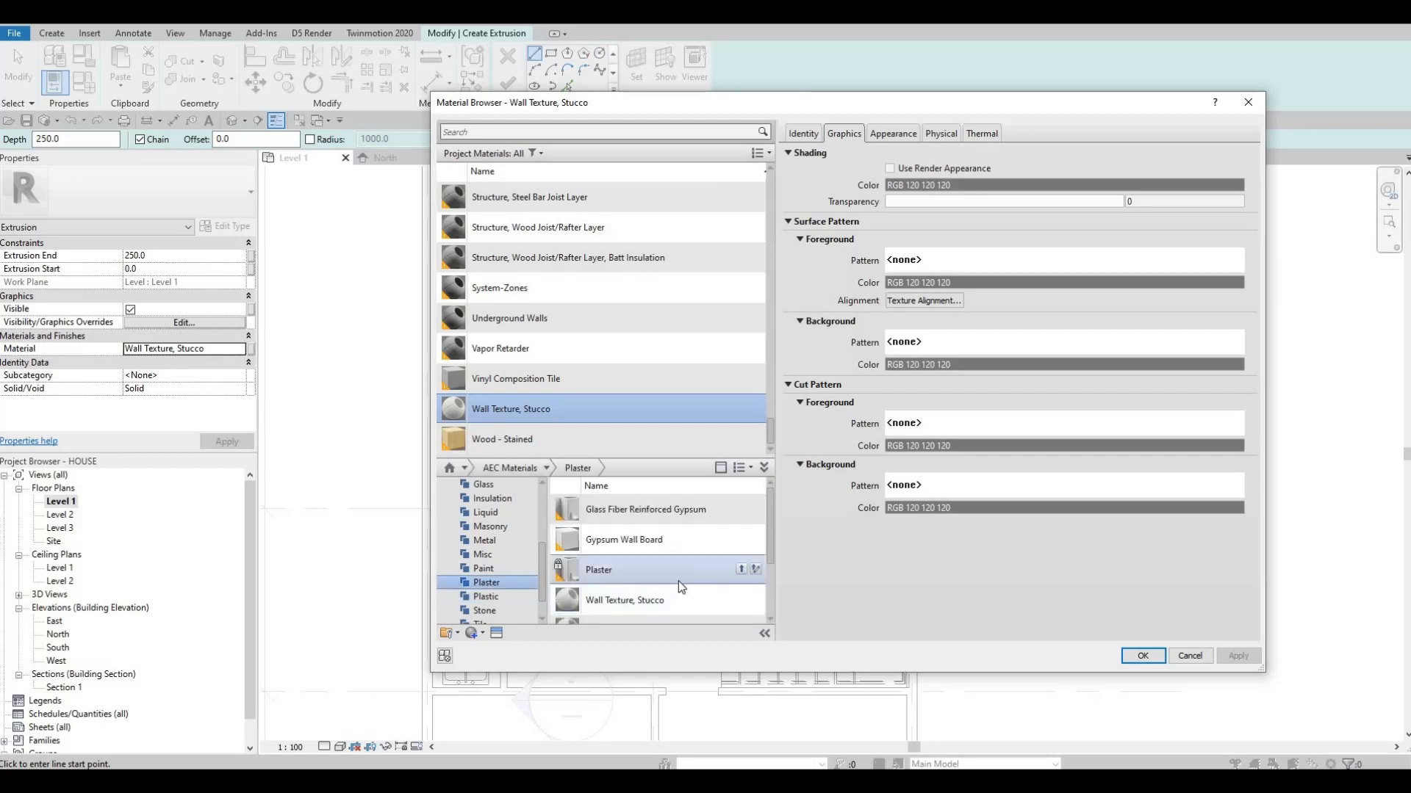
scroll(690, 584, "down", 3)
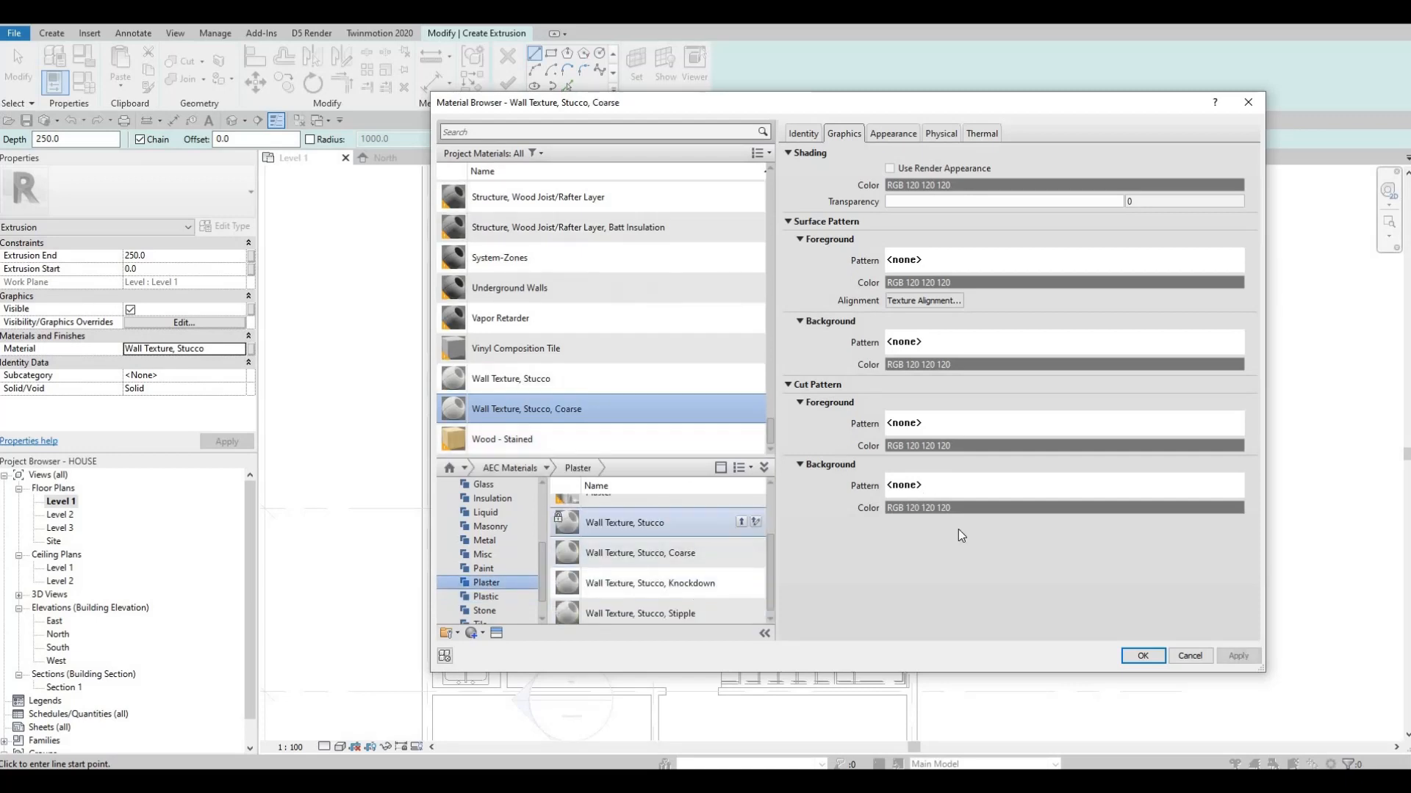
left_click(1239, 656)
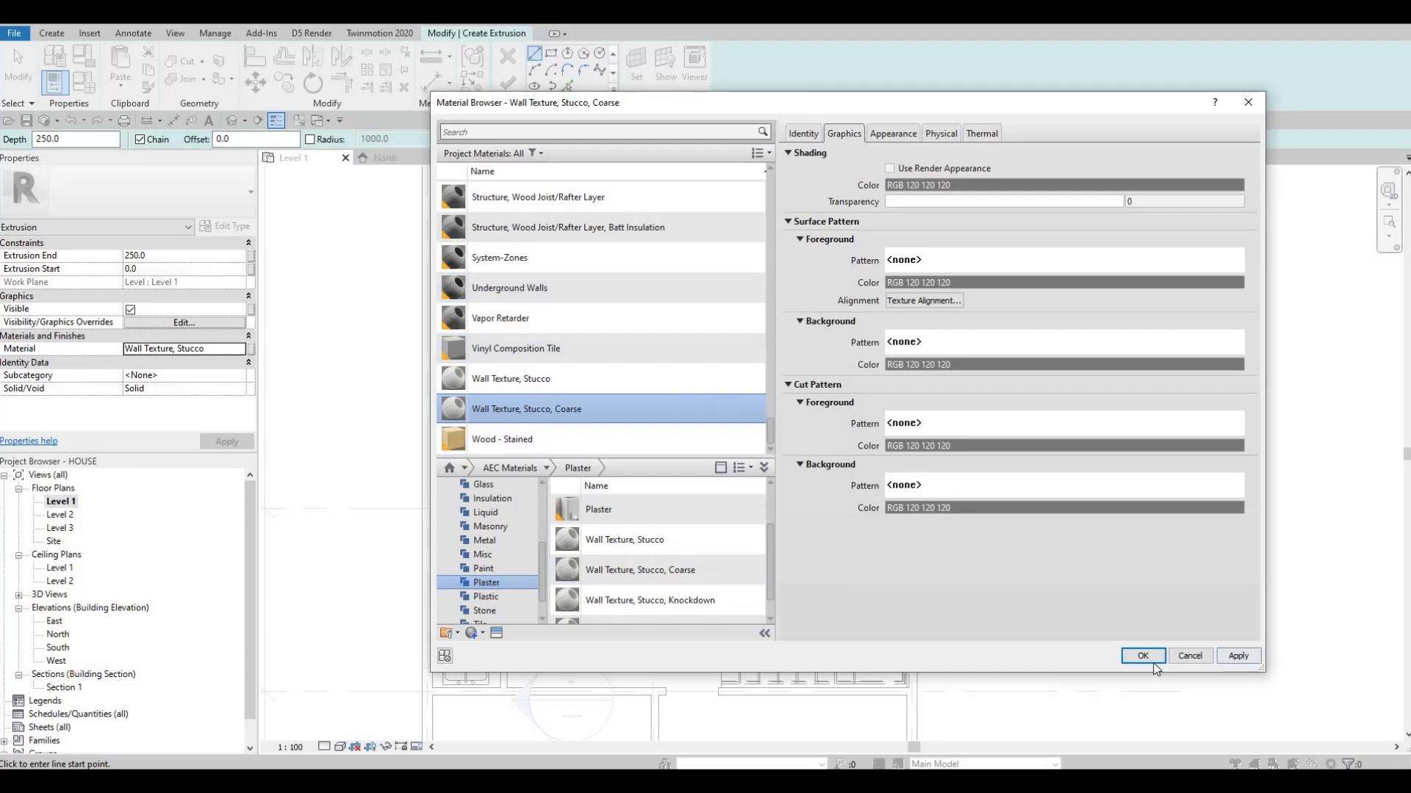
left_click(1143, 655)
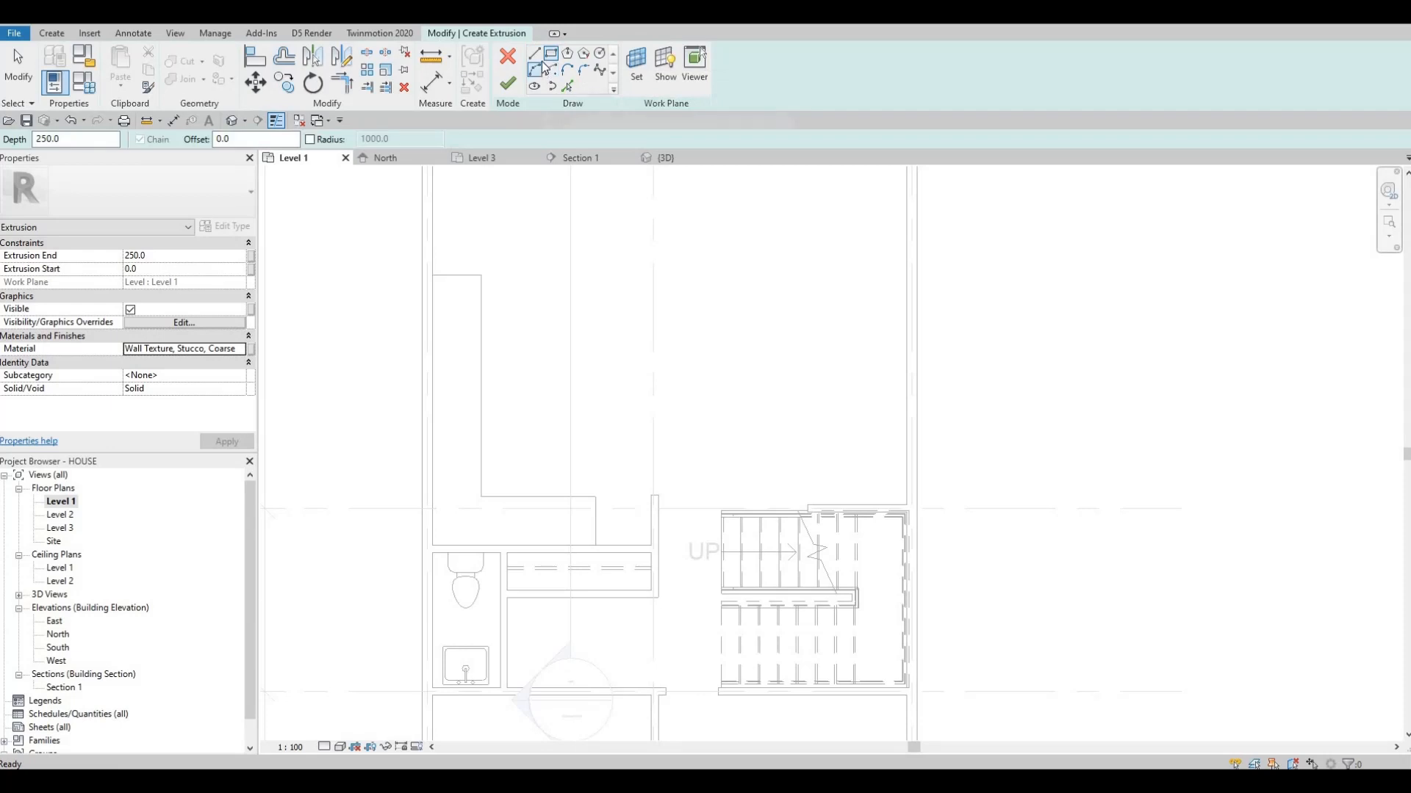
Sketch a rectangle about 417 mm wide along the wall, spanning the full length of the counter's long leg
left_click(552, 54)
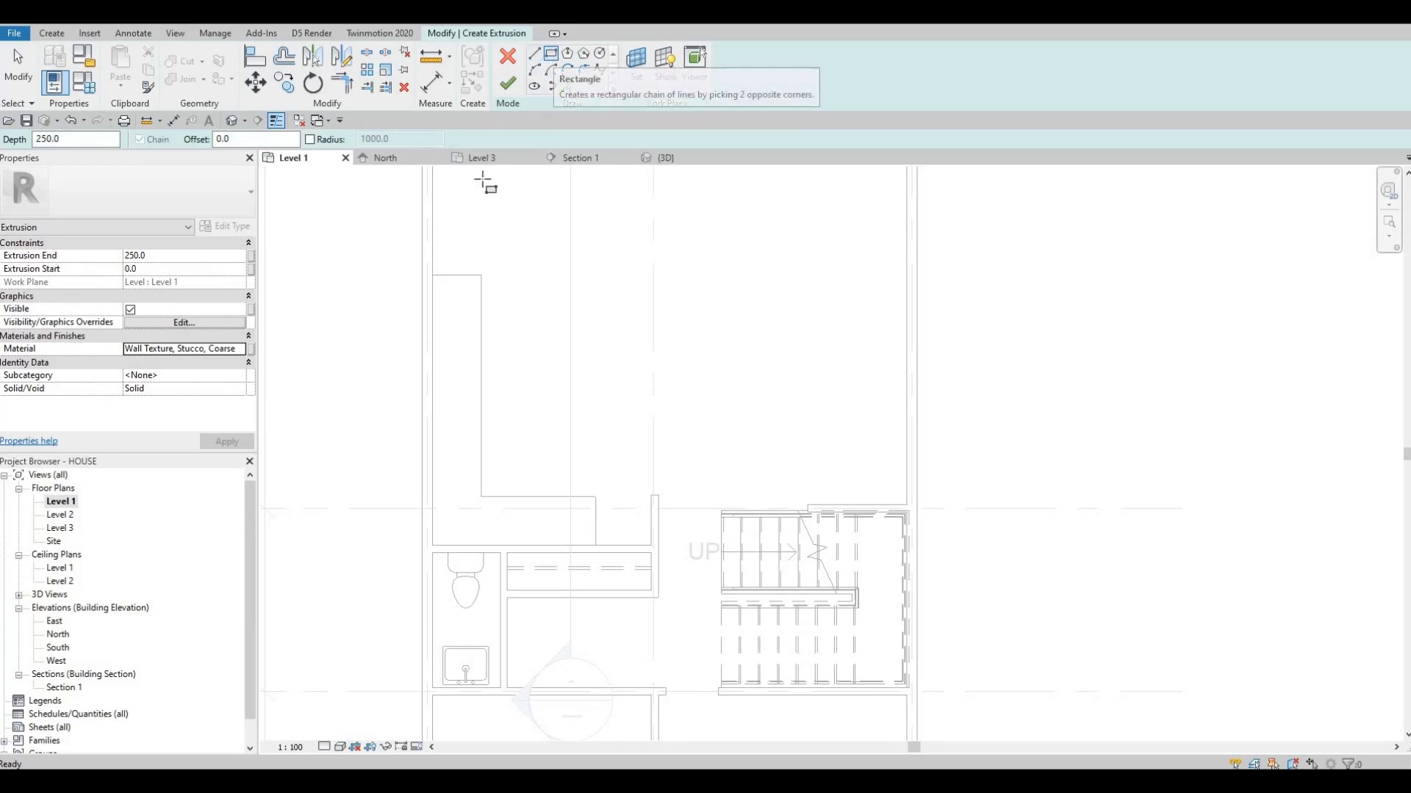
left_click(433, 277)
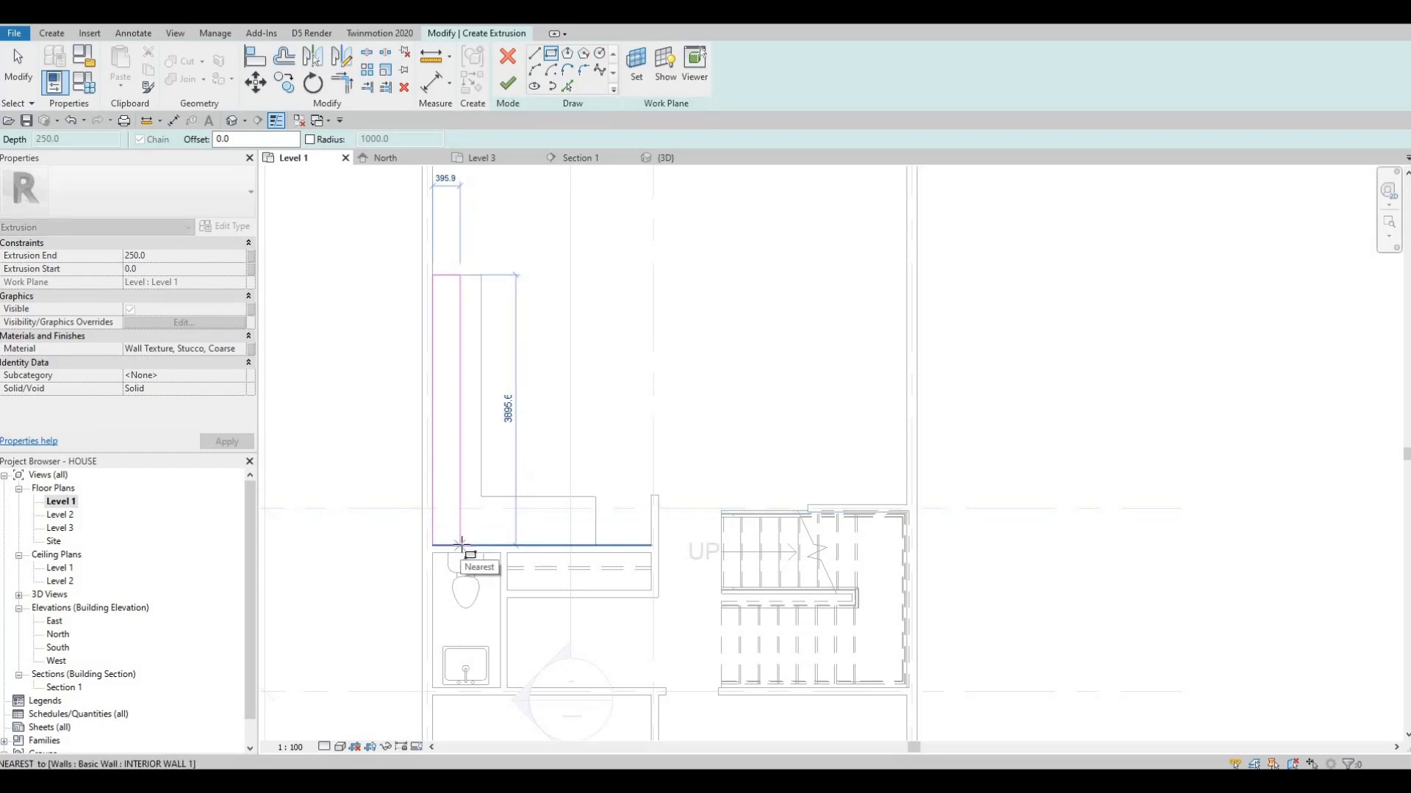
left_click(461, 545)
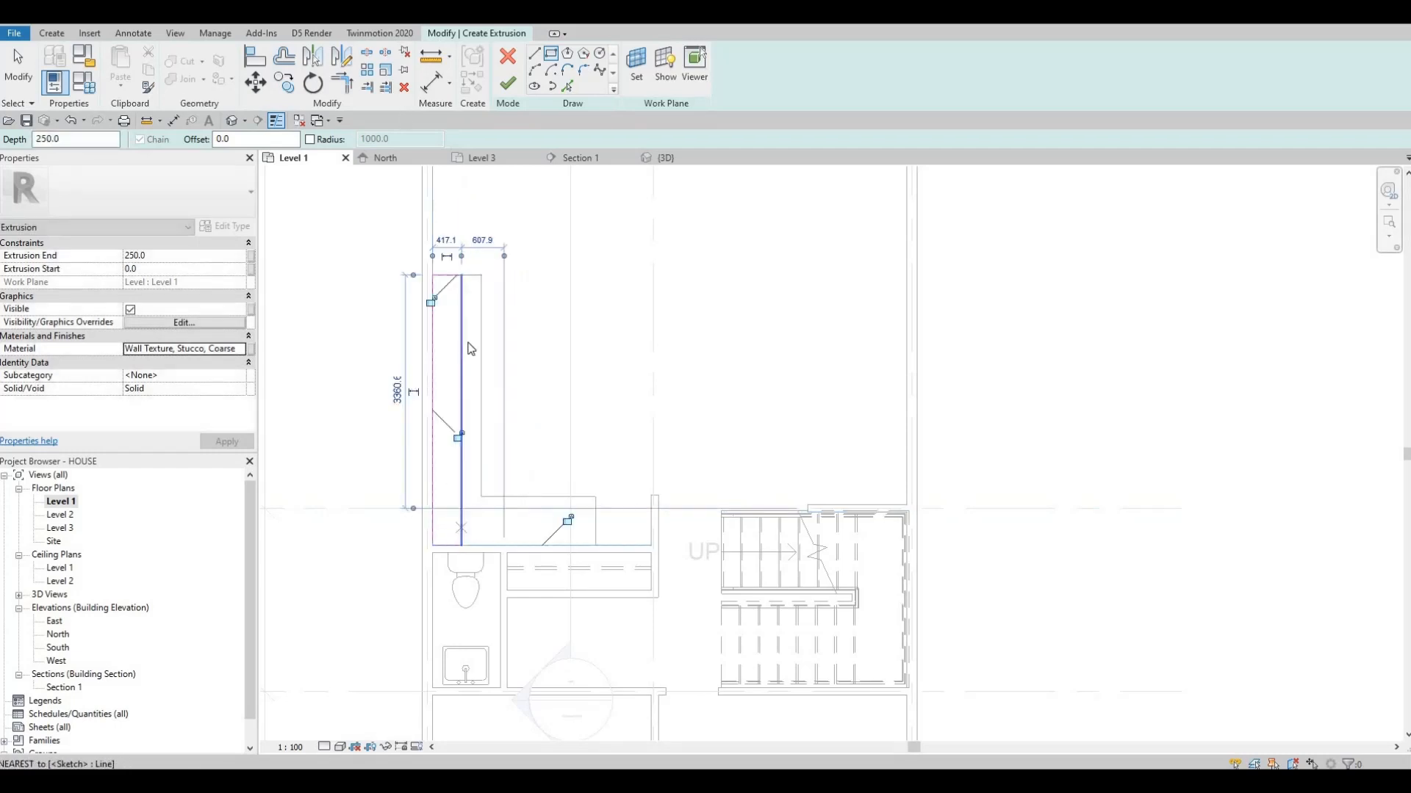
key("Escape")
key("Escape")
key("Escape")
Set the width of the long rectangle to 400 mm
left_click(461, 310)
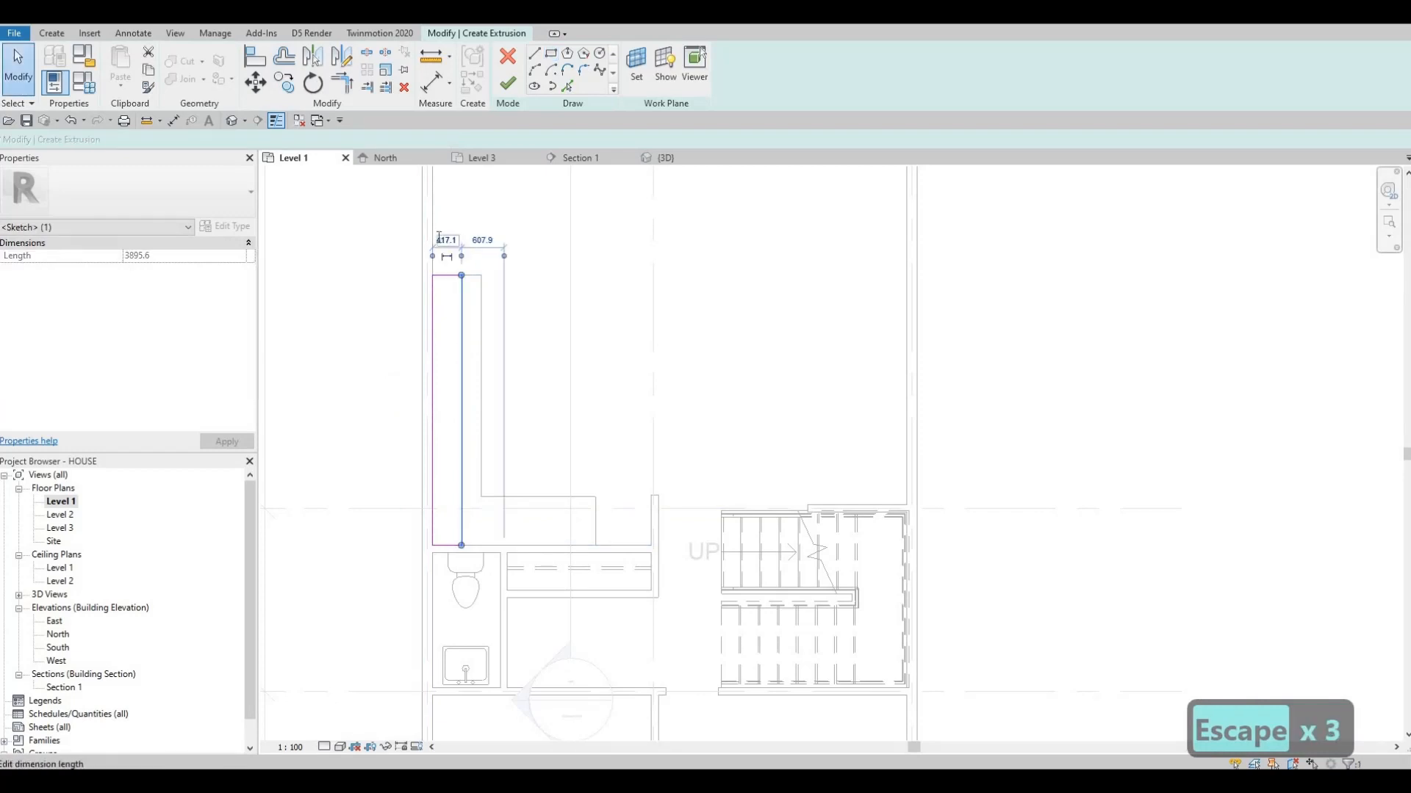
left_click(440, 241)
type("400")
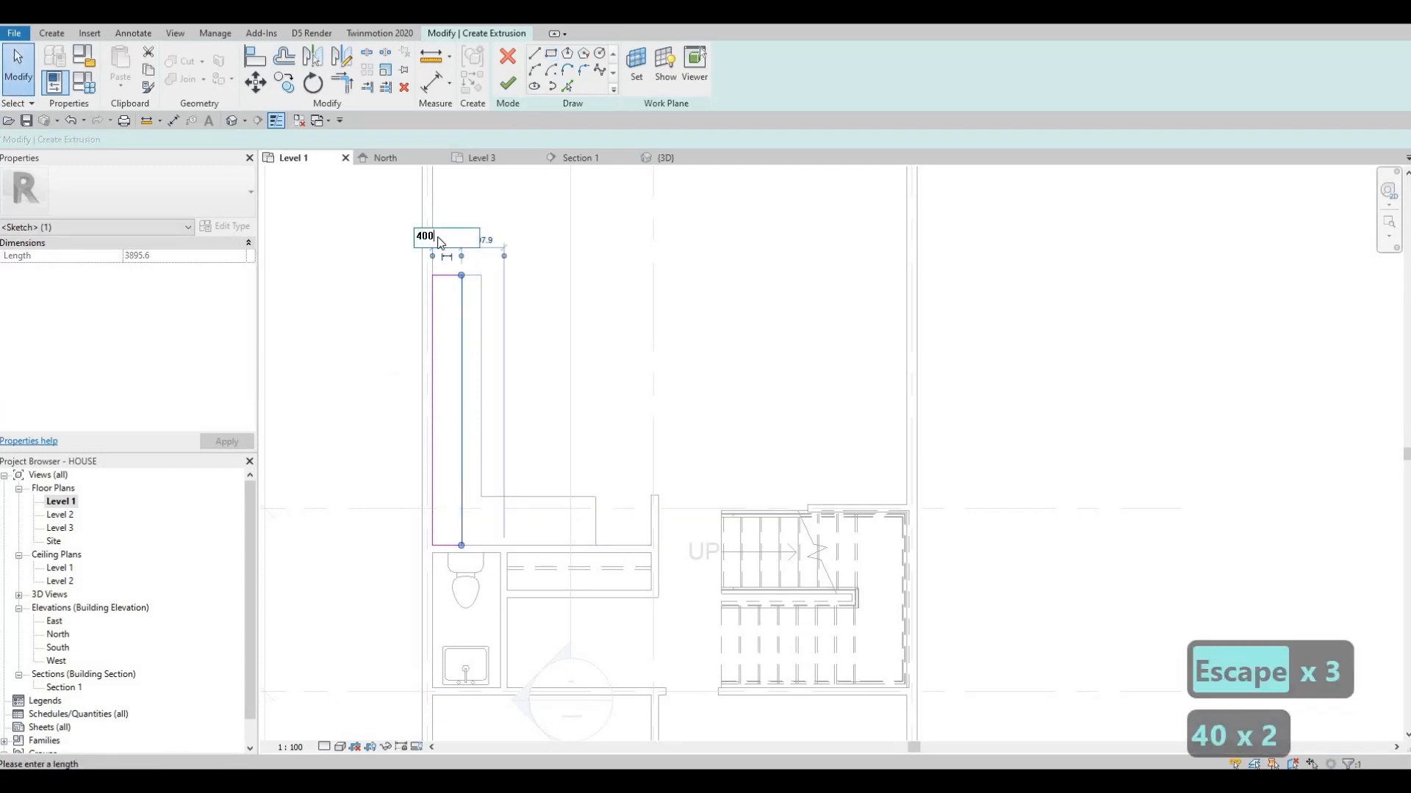
key("Return")
key("Escape")
key("Escape")
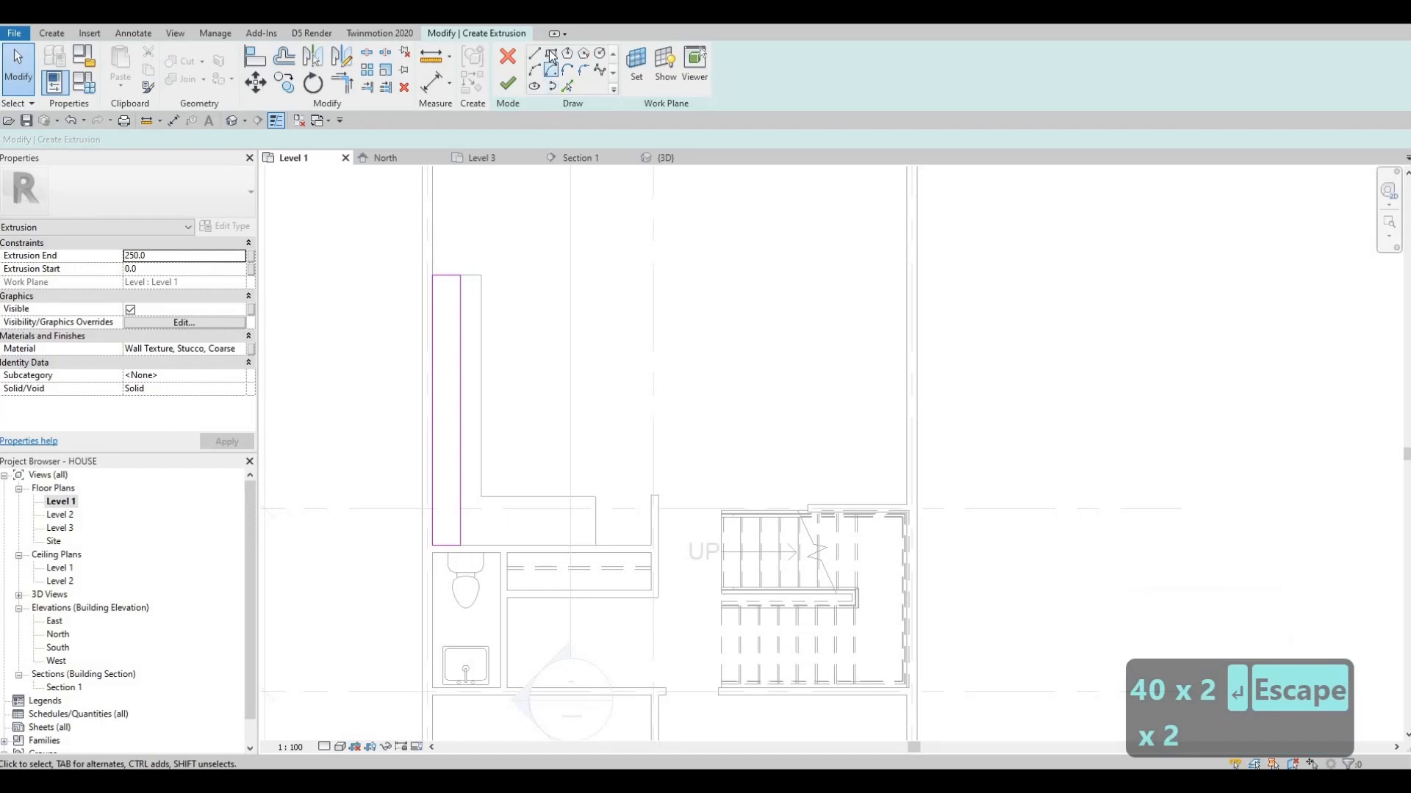
Sketch a second rectangle about 1945 mm long from the first one's inner corner along the counter's short leg
left_click(461, 546)
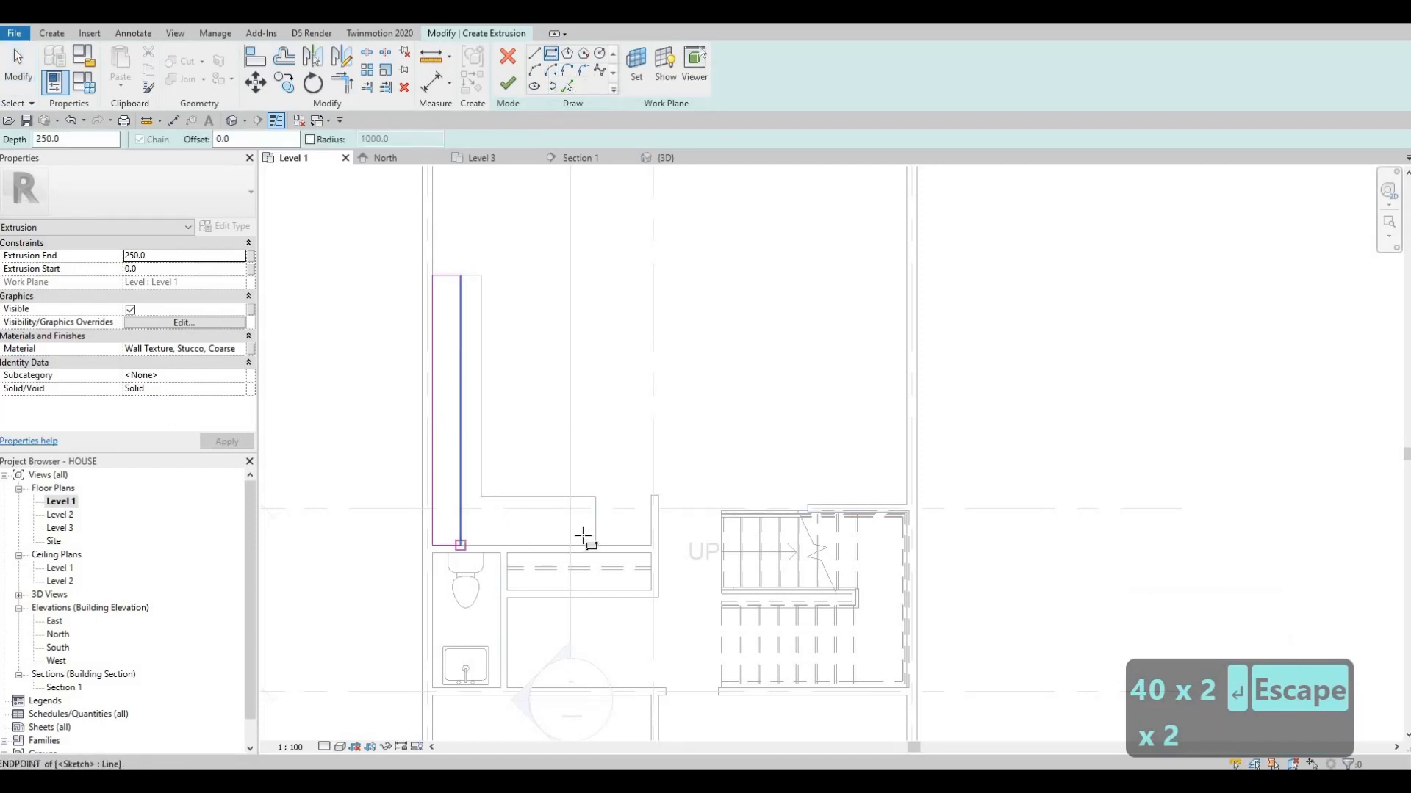
left_click(596, 522)
key("Escape")
key("Escape")
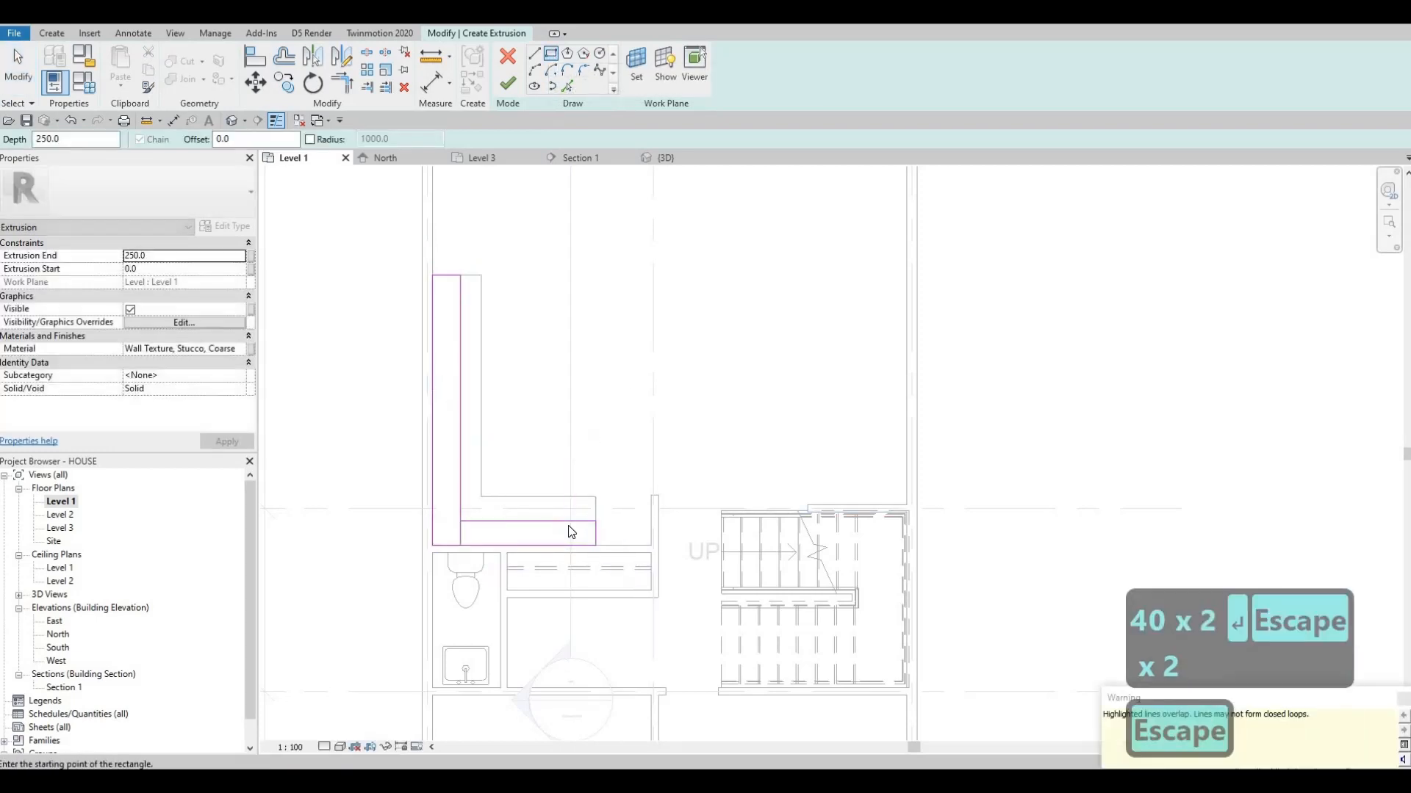
Set the depth of the short-leg rectangle to 400 mm from the wall
left_click(489, 522)
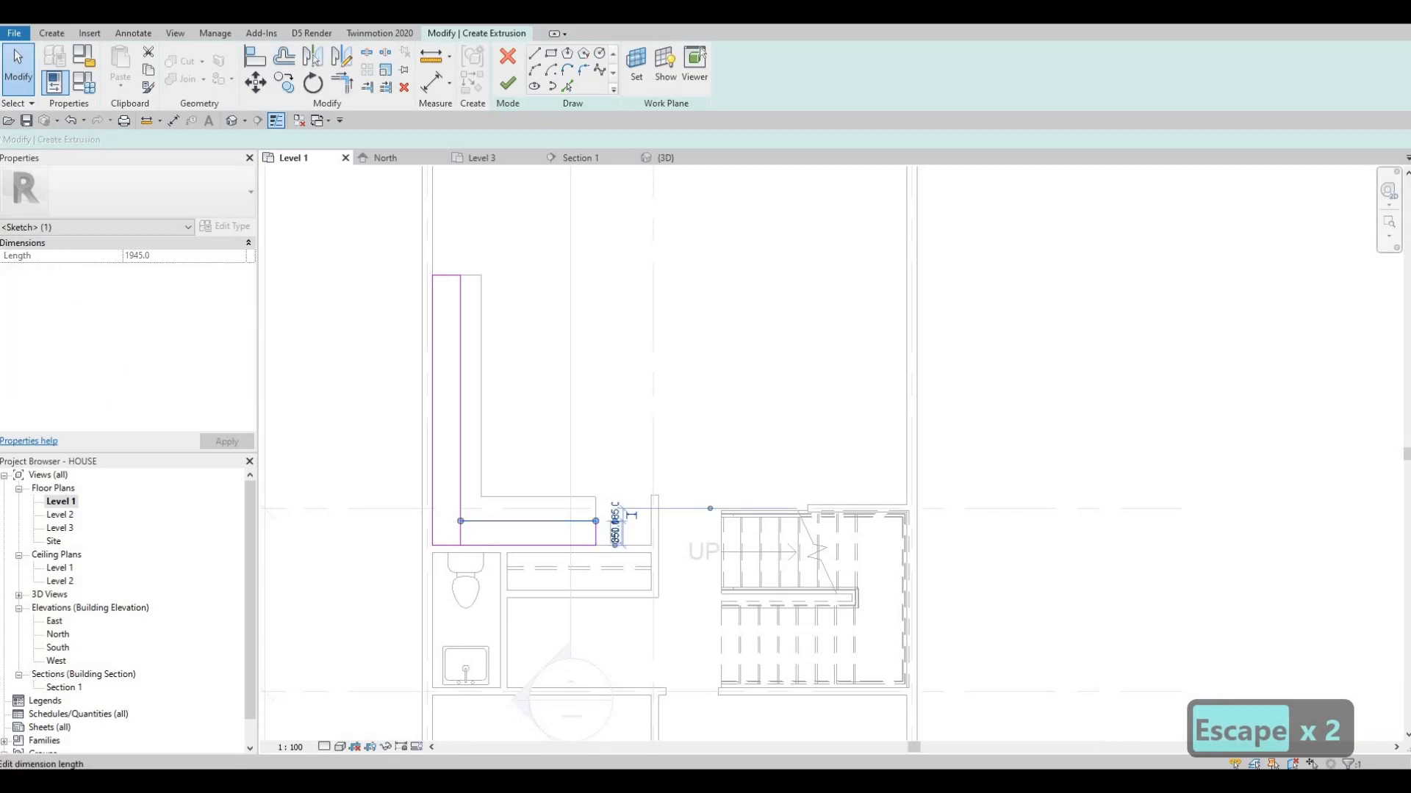
left_click(632, 516)
type("400")
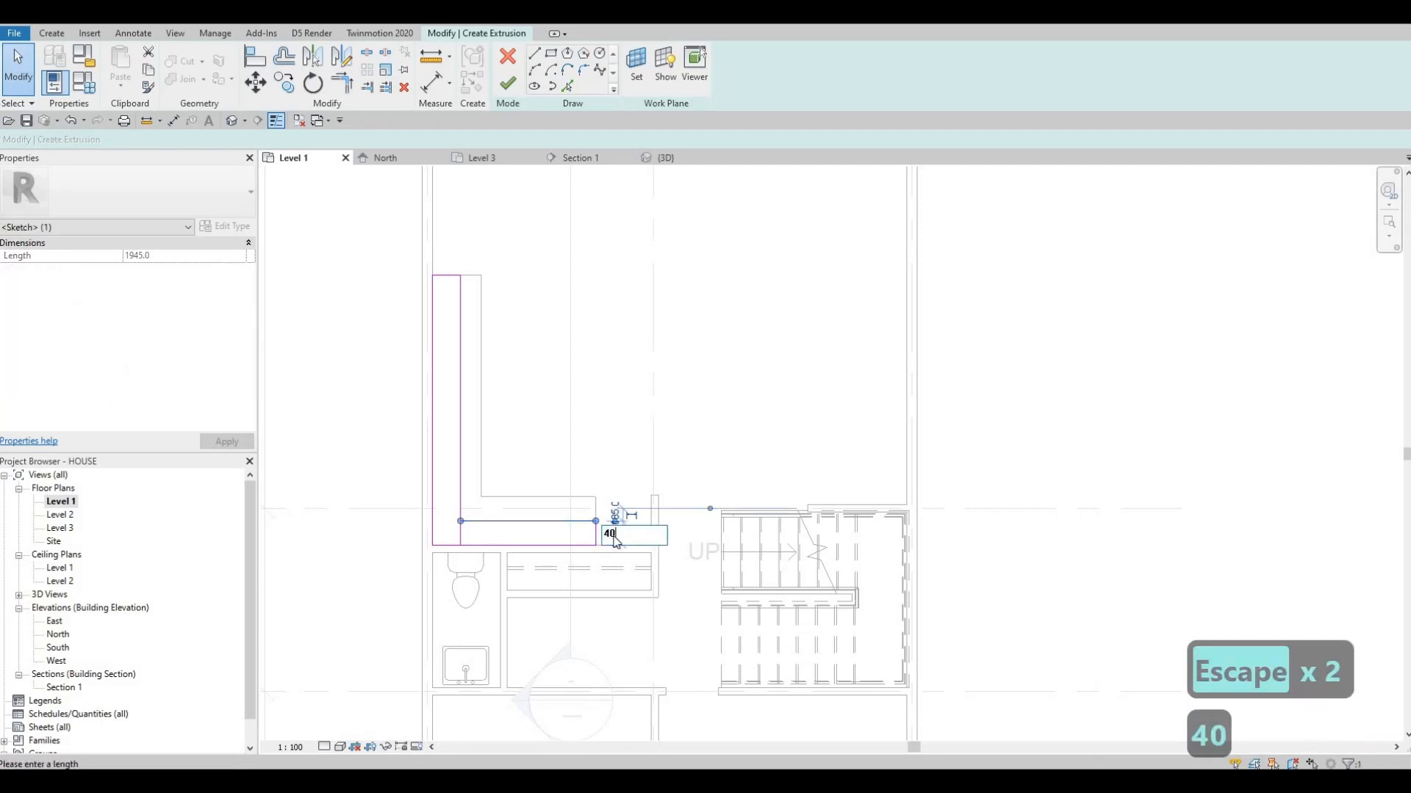
key("Return")
key("Escape")
key("Escape")
key("Escape")
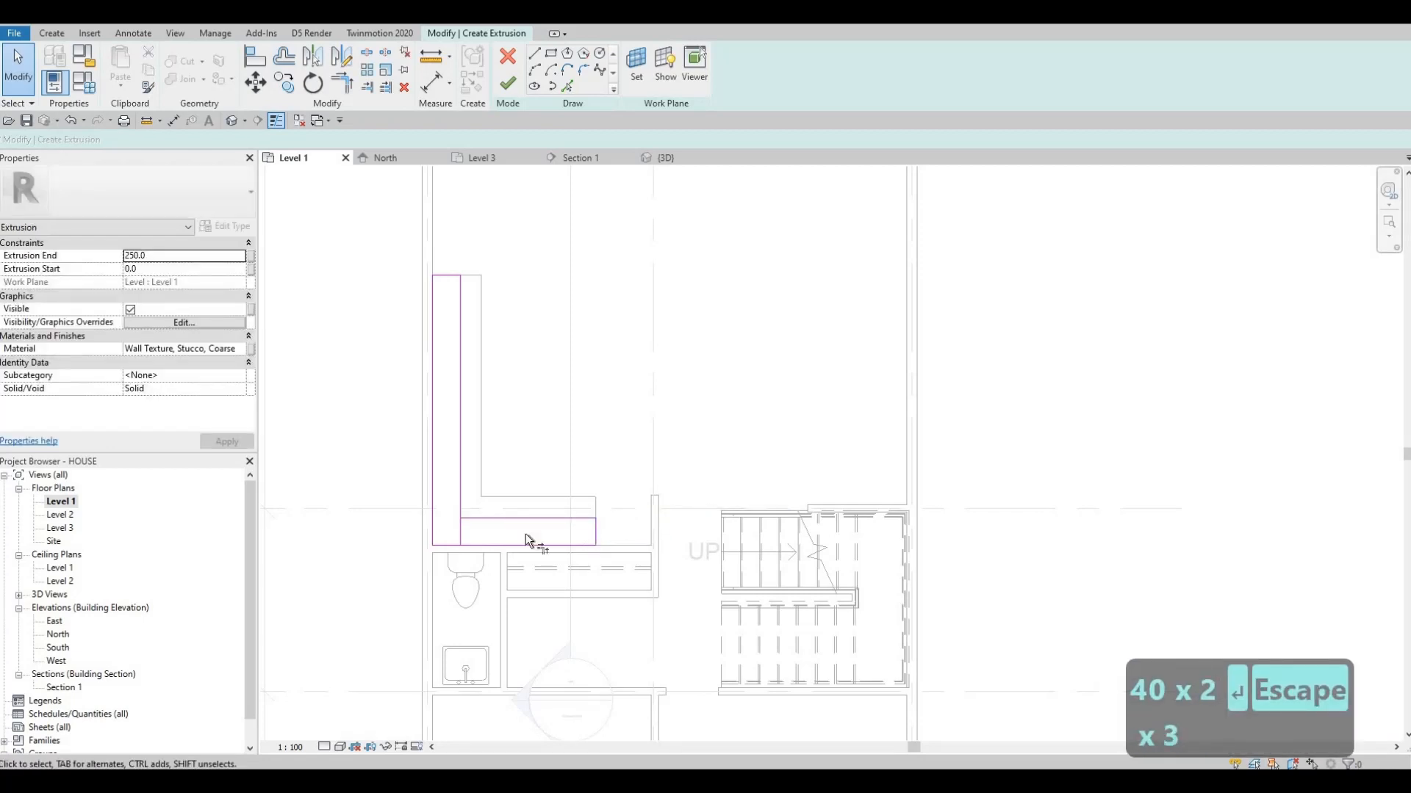
Trim the two rectangles at their inner corner and delete the leftover line separating them
key("t")
key("r")
left_click(483, 517)
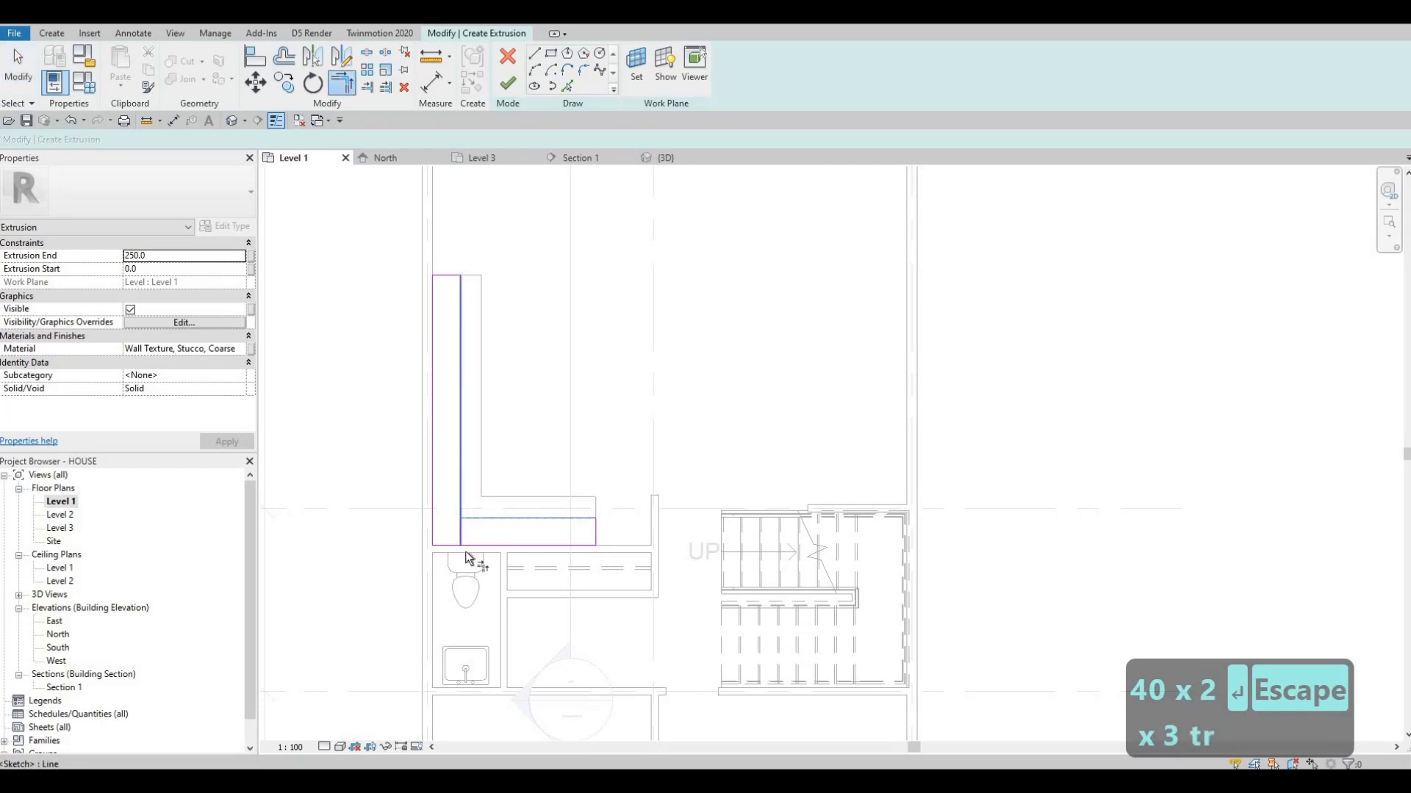
key("Escape")
left_click(461, 540)
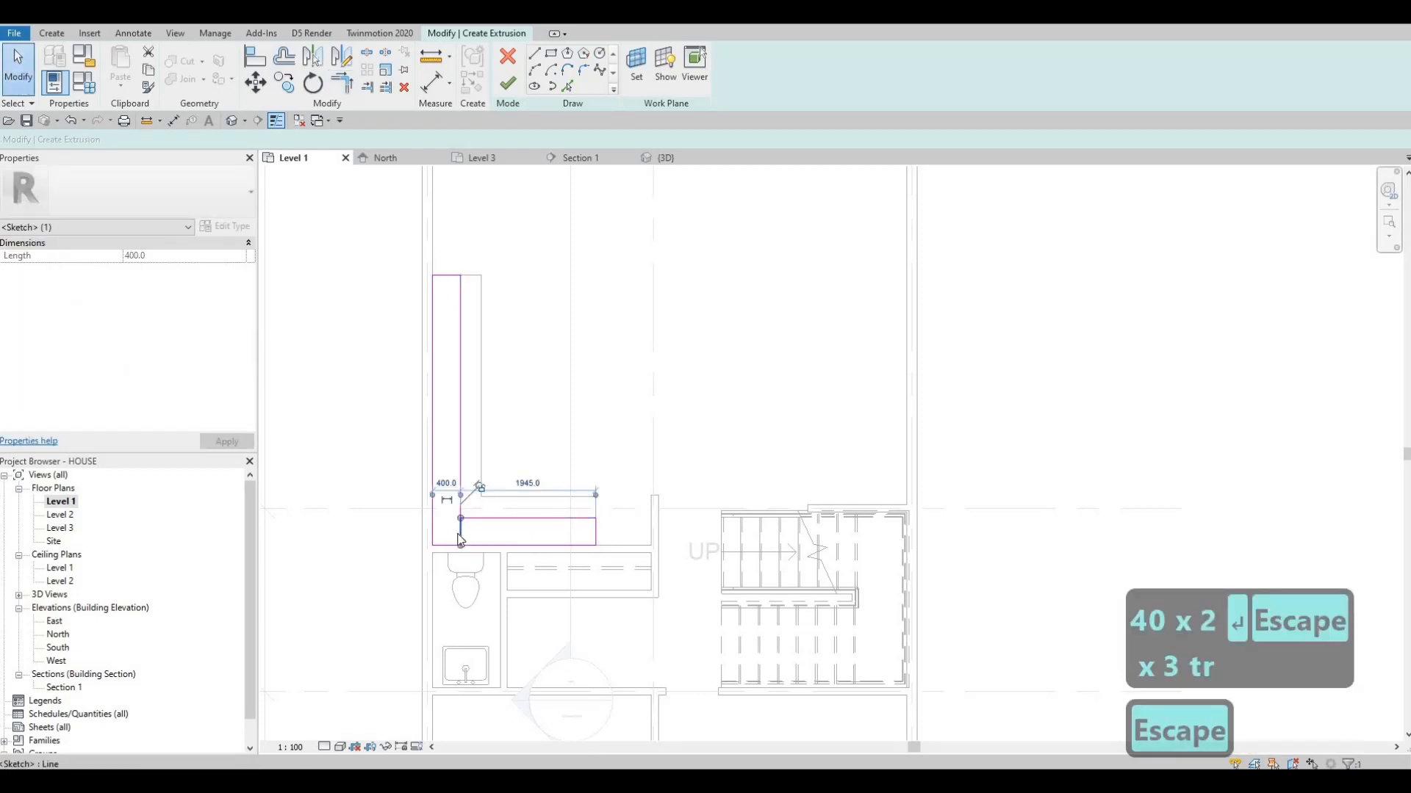
key("Delete")
key("Escape")
key("Escape")
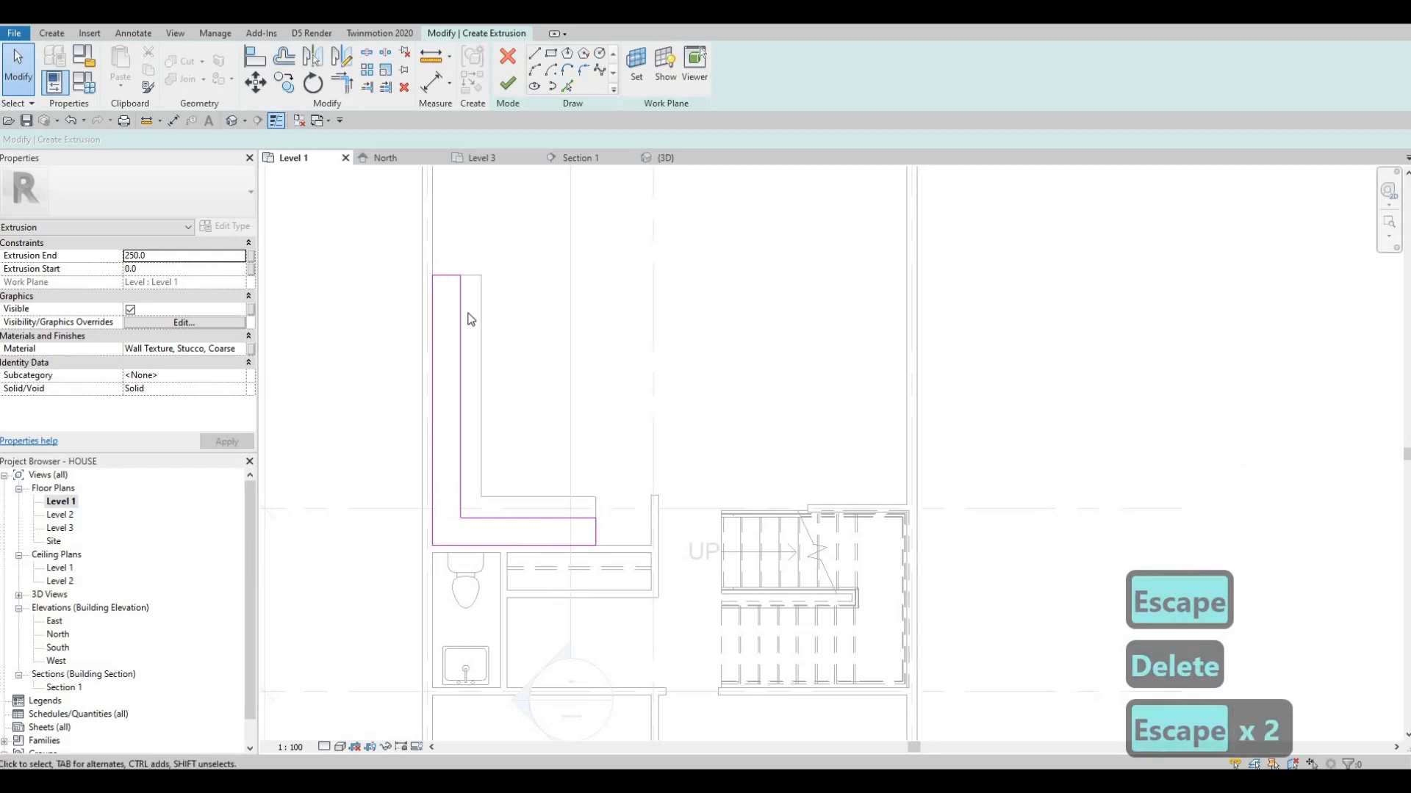
Delete the first rectangle's short end line, trim the outer corner into a closed L-shaped profile, and finish the extrusion sketch
middle_click_drag(482, 401, 479, 439)
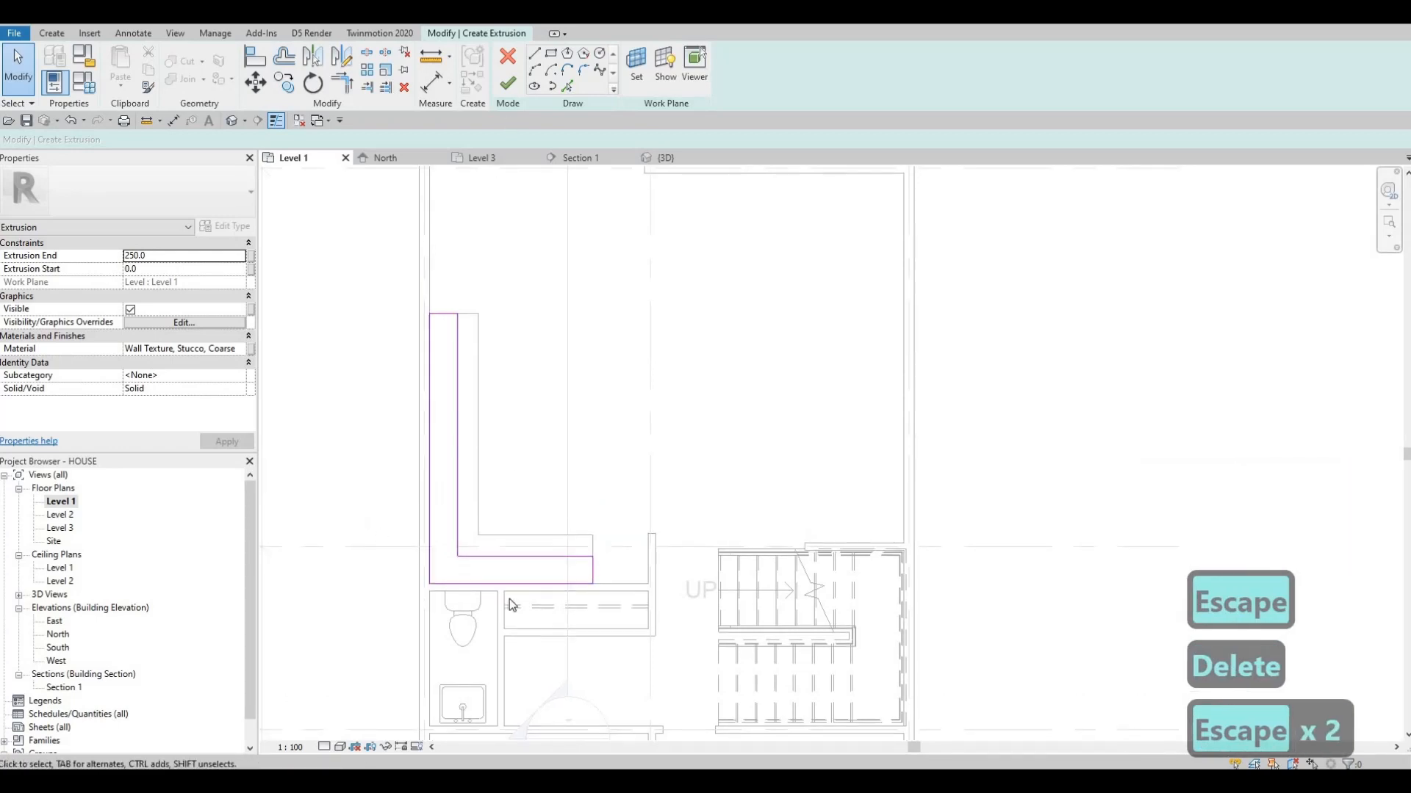
left_click_drag(372, 526, 531, 603)
key("Delete")
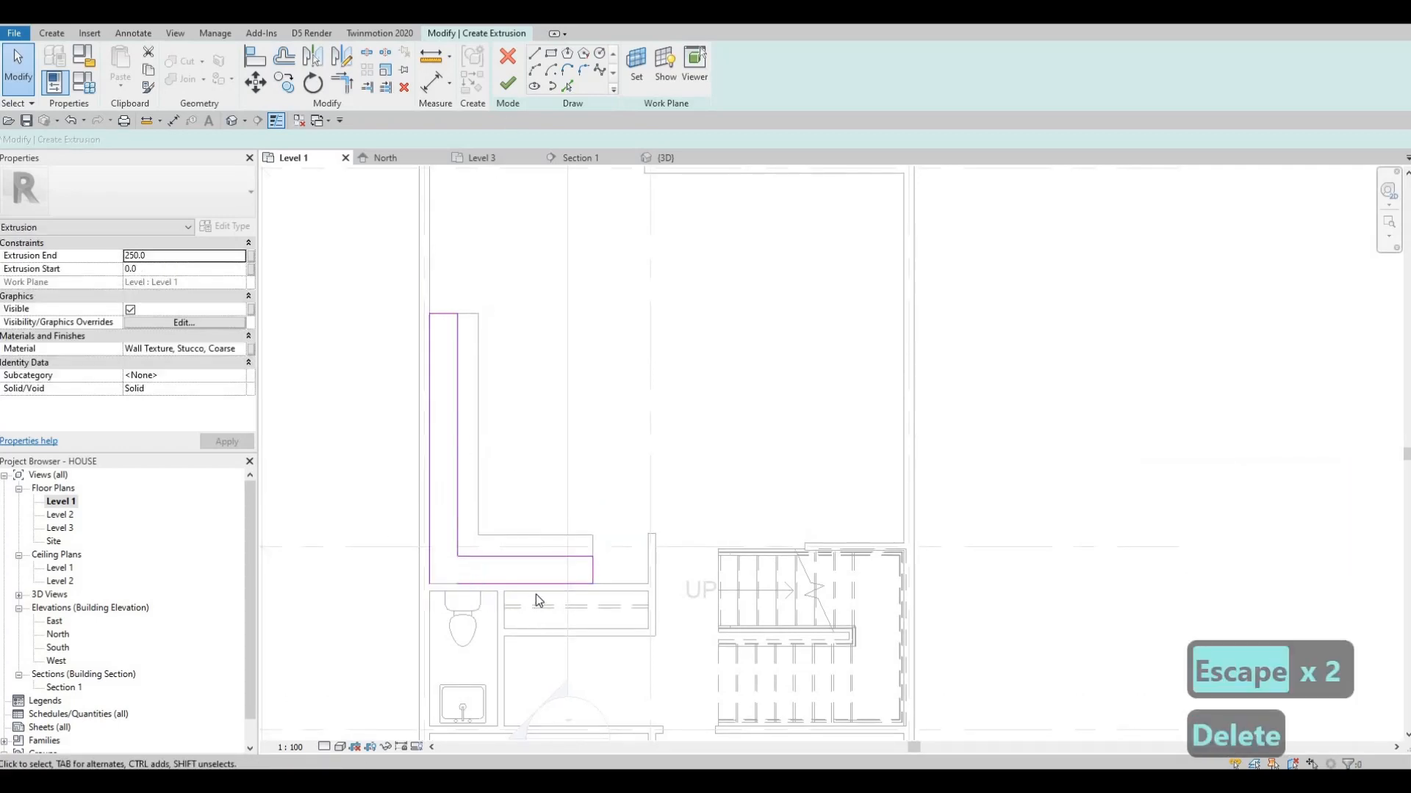
key("t")
key("r")
left_click(427, 540)
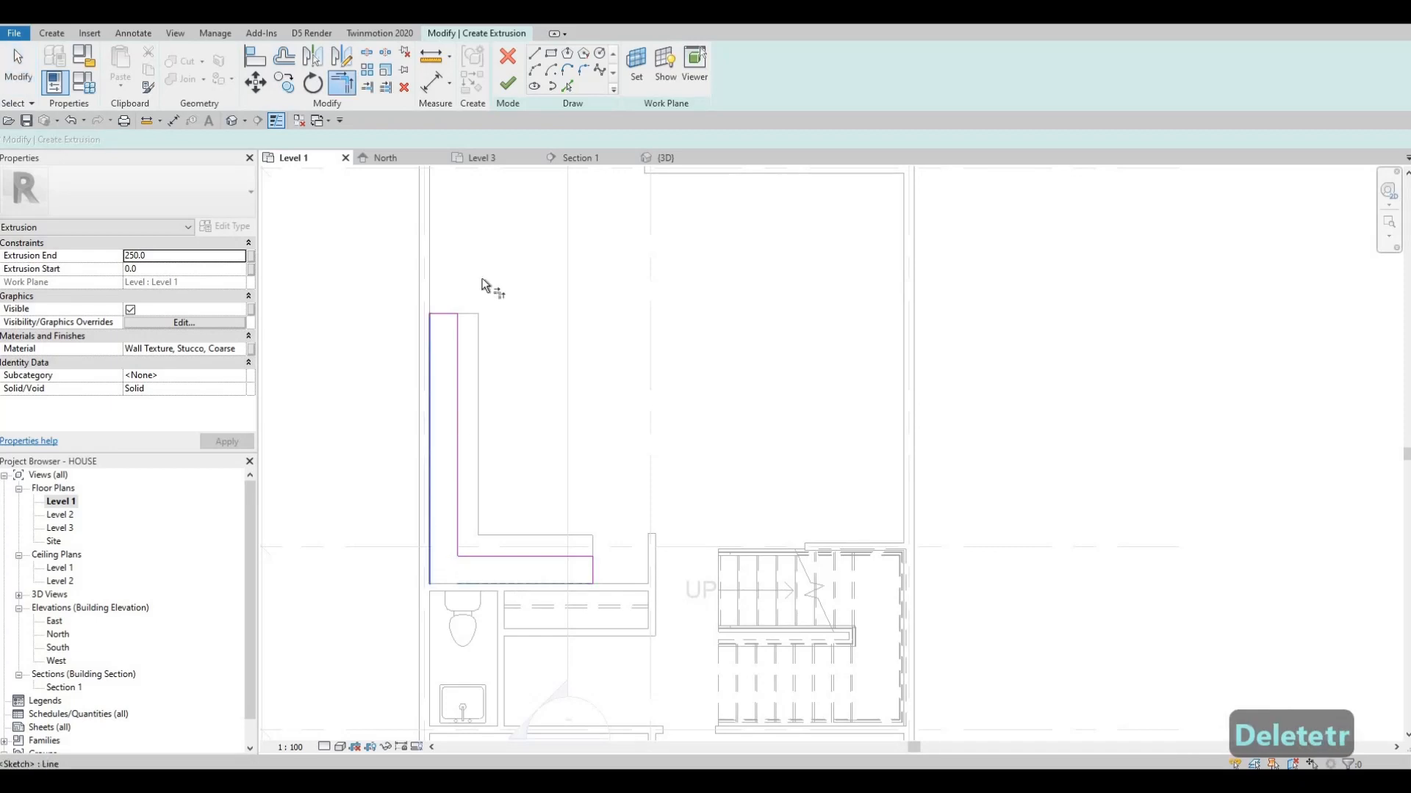
left_click(507, 82)
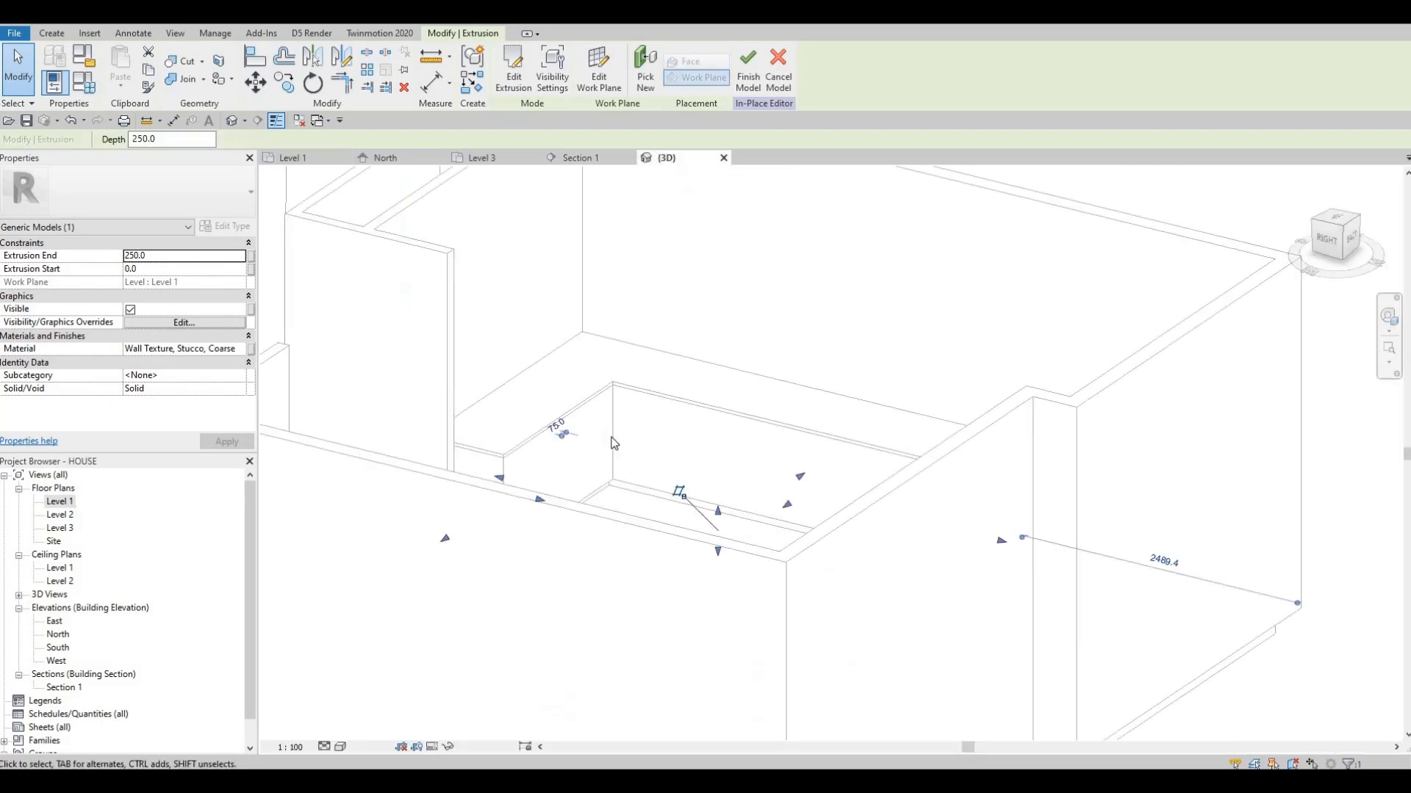
Raise the coarse stucco extrusion above the countertop and stretch its top face up towards the top of the walls
mouse_move(718, 514)
left_mouse_down()
mouse_move(720, 279)
mouse_move(724, 366)
mouse_move(698, 245)
left_mouse_up()
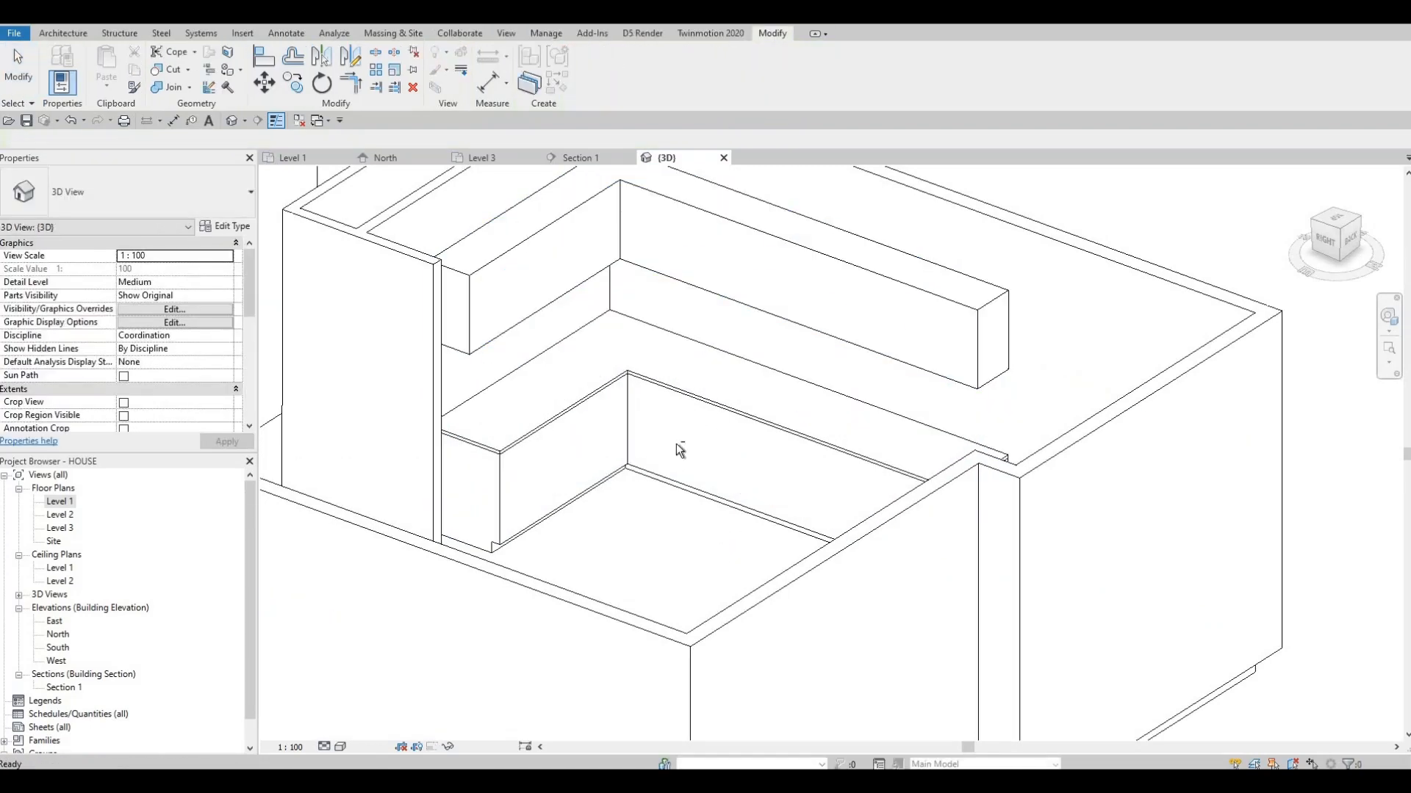
scroll(685, 363, "up", 3)
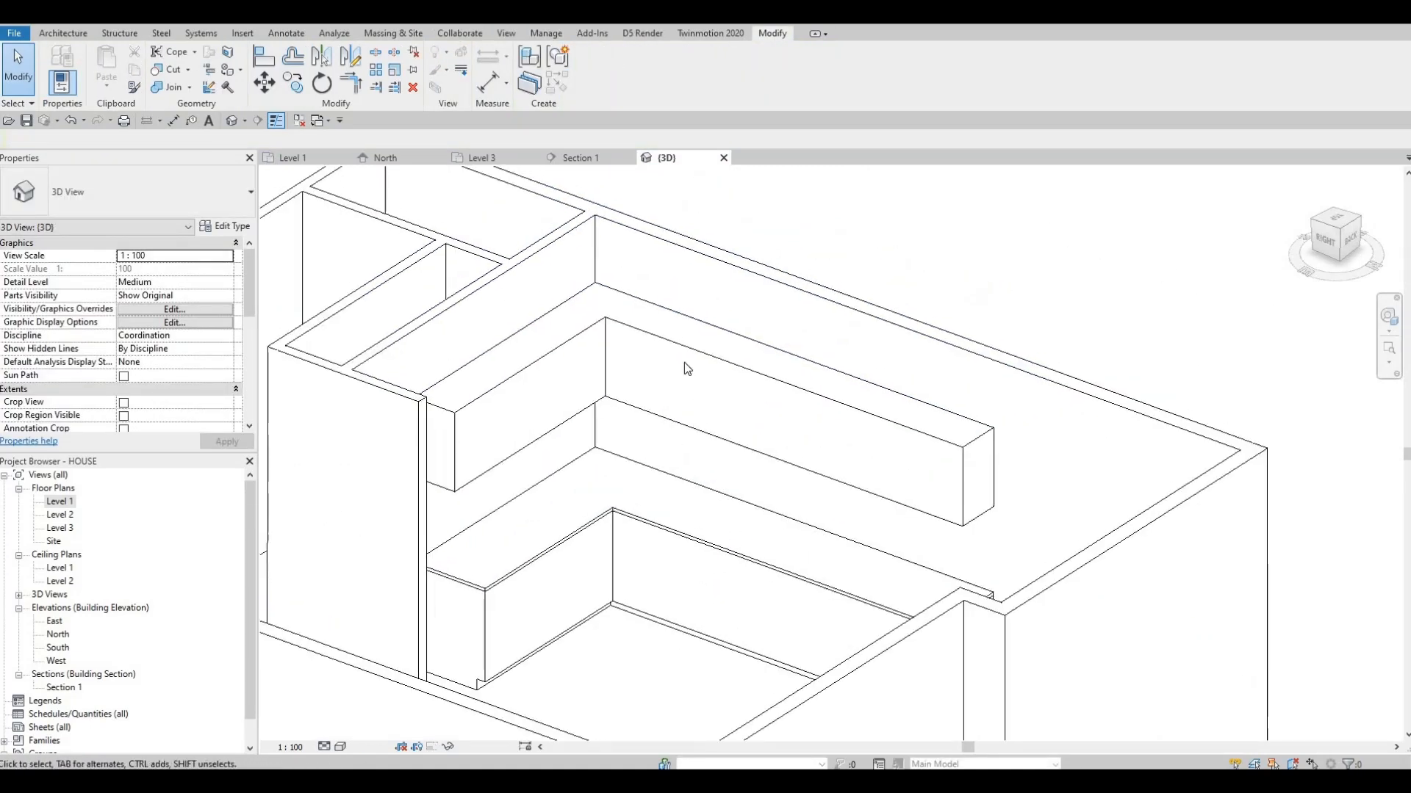
left_click(710, 415)
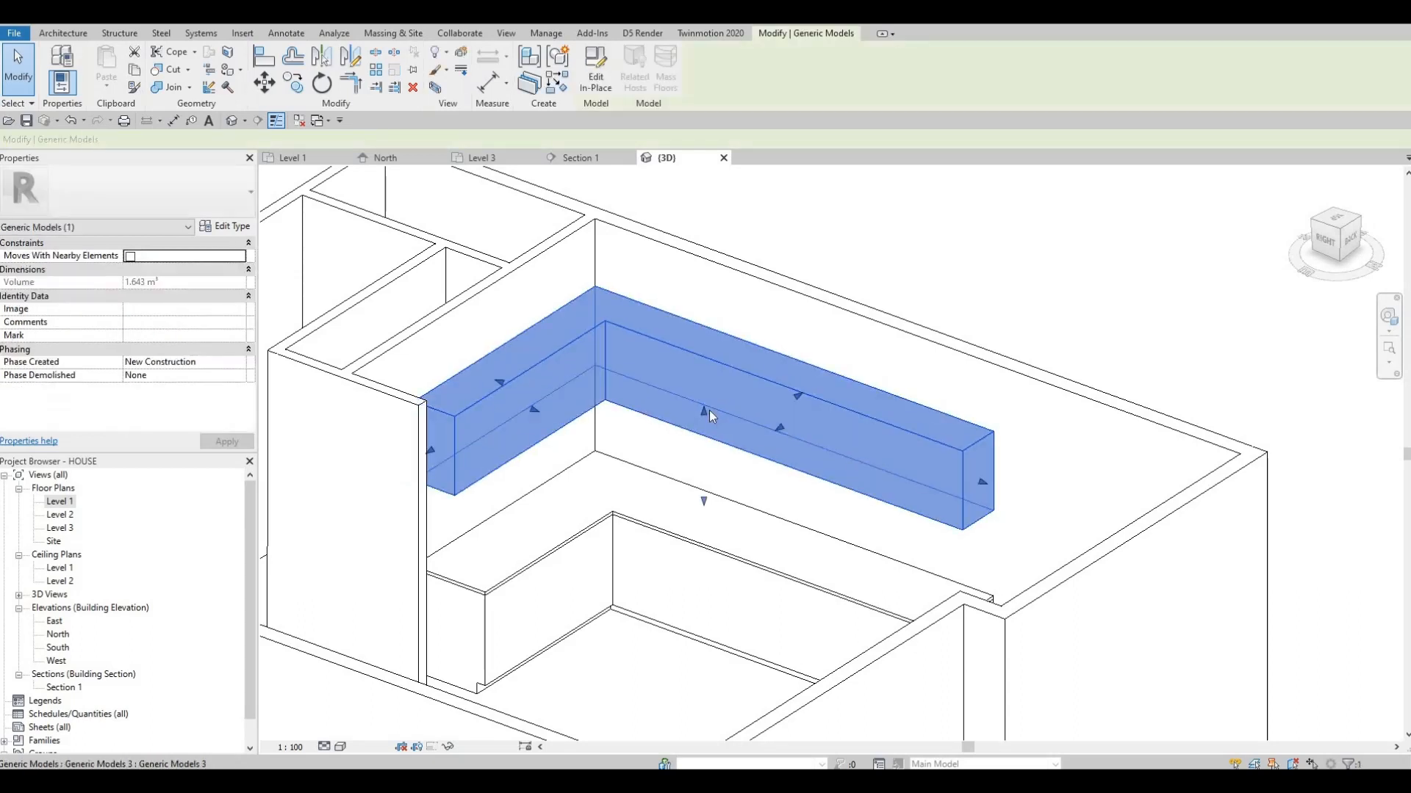
left_click_drag(711, 356, 588, 269)
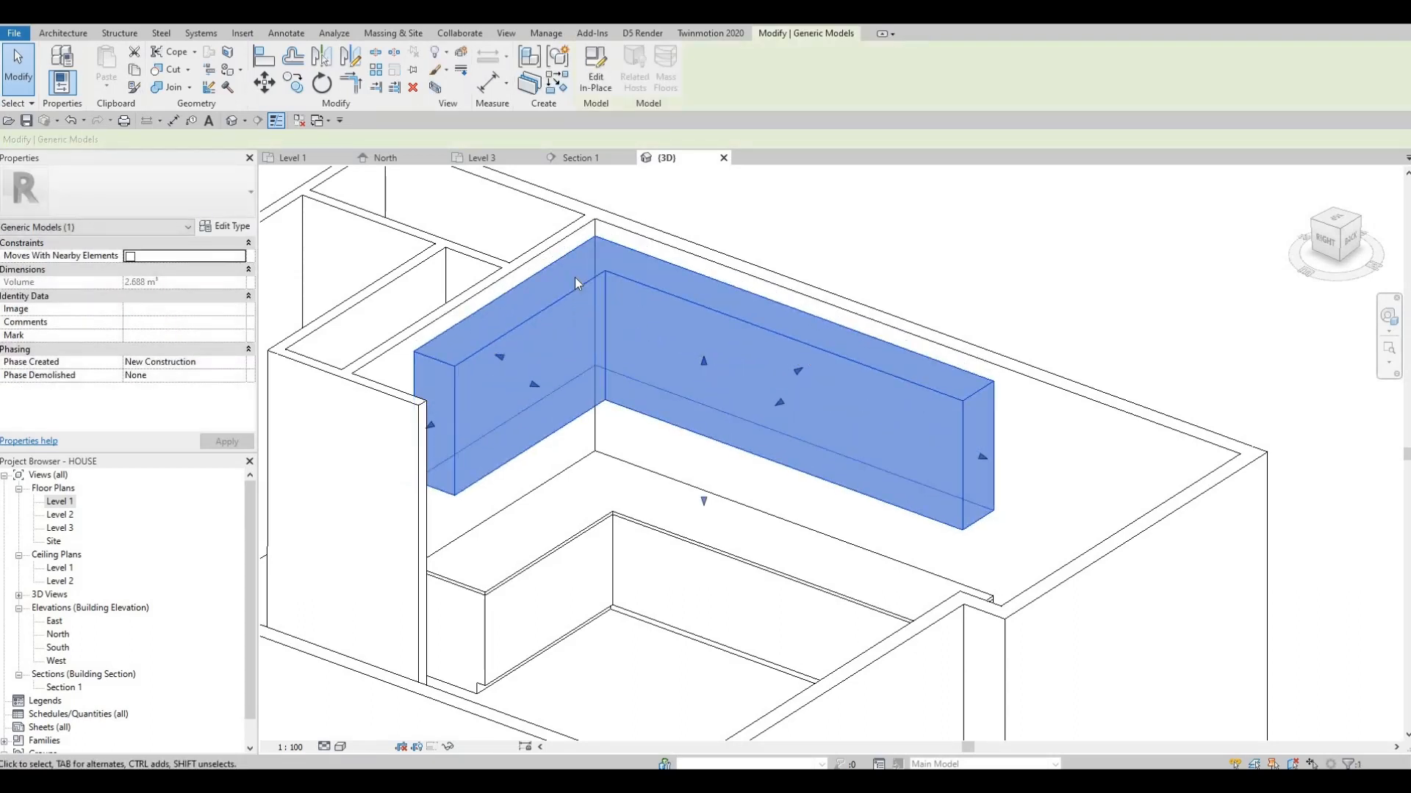
Align the top face of the upper extrusion to the top of the adjacent interior wall
key("a")
key("l")
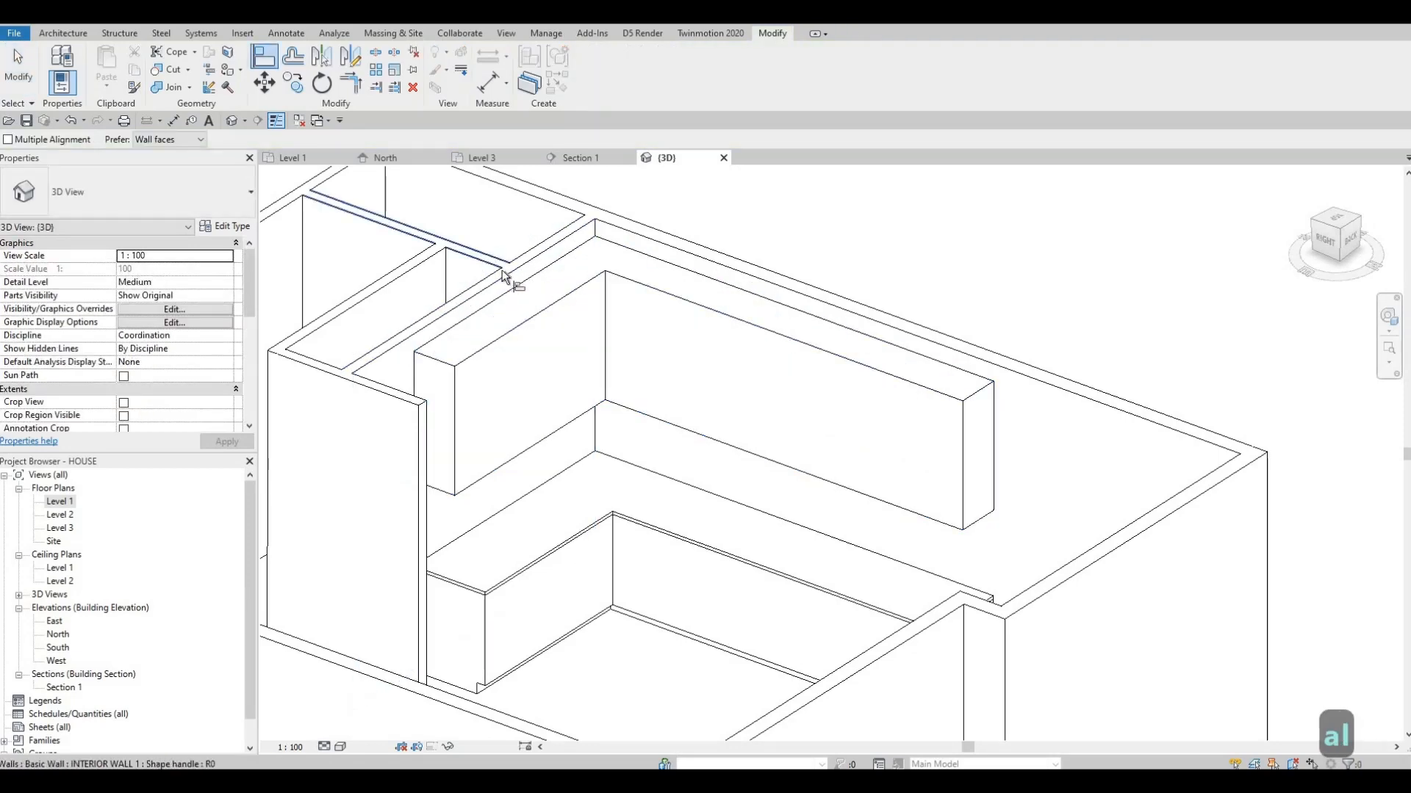
left_click(506, 272)
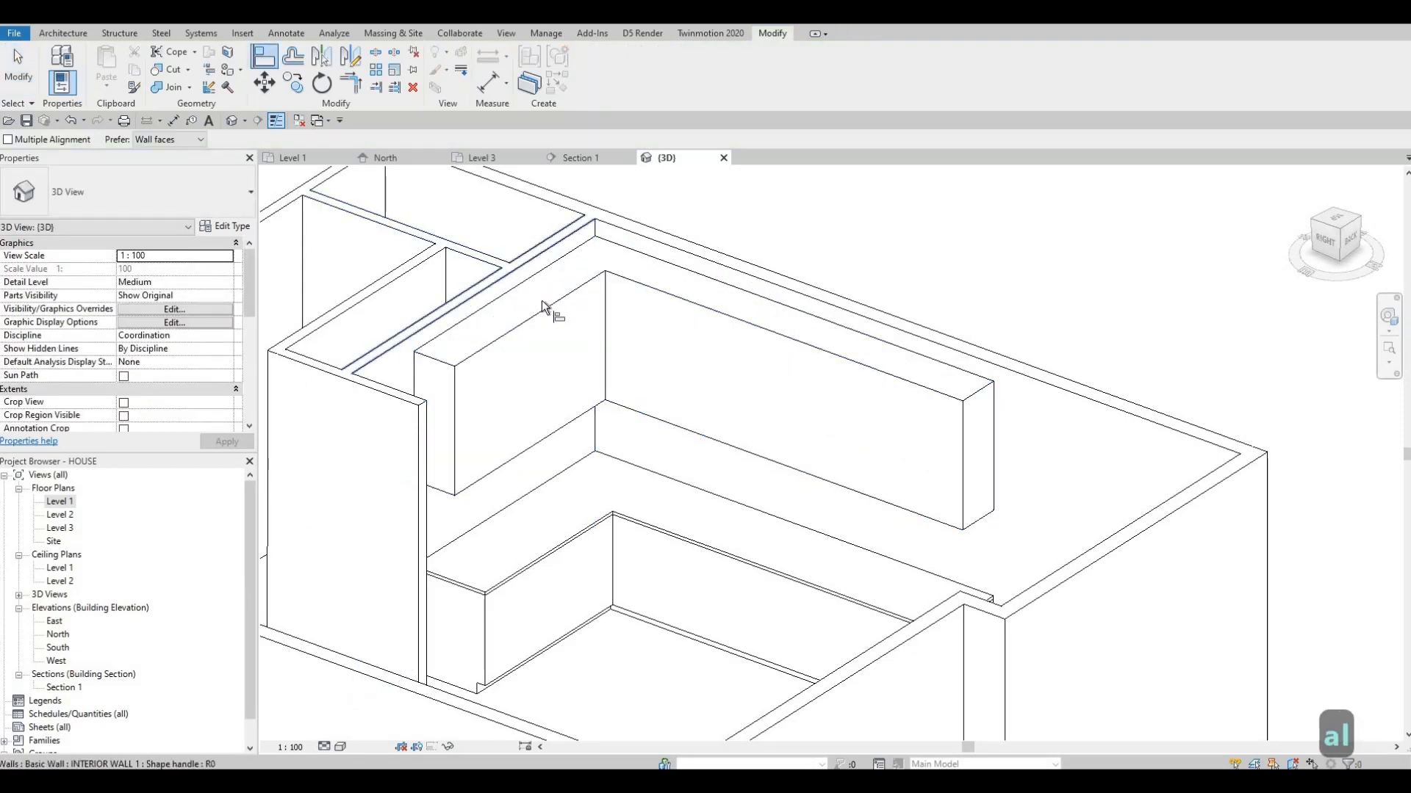
left_click(590, 287)
middle_click_drag(491, 316, 420, 244, "shift")
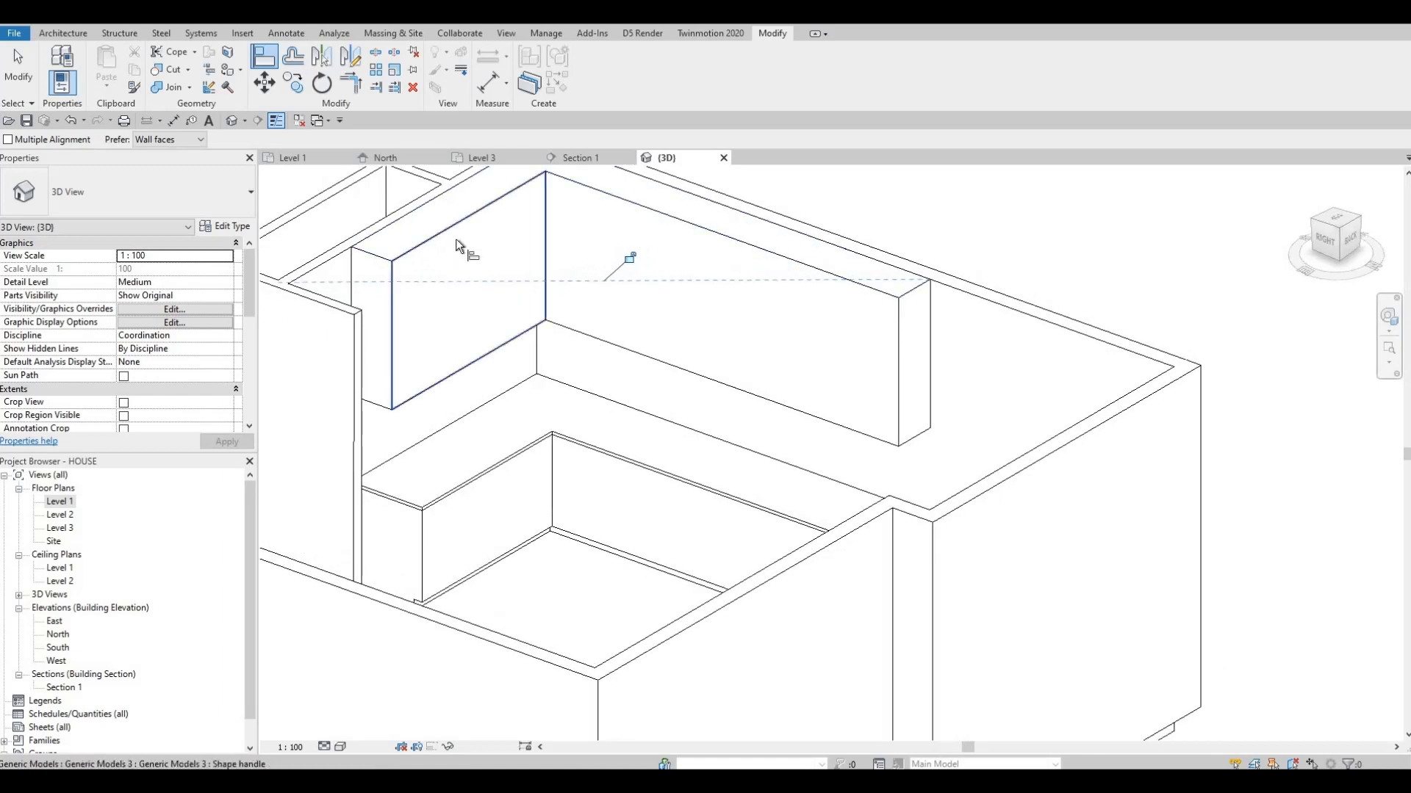
middle_click_drag(606, 354, 619, 356, "shift")
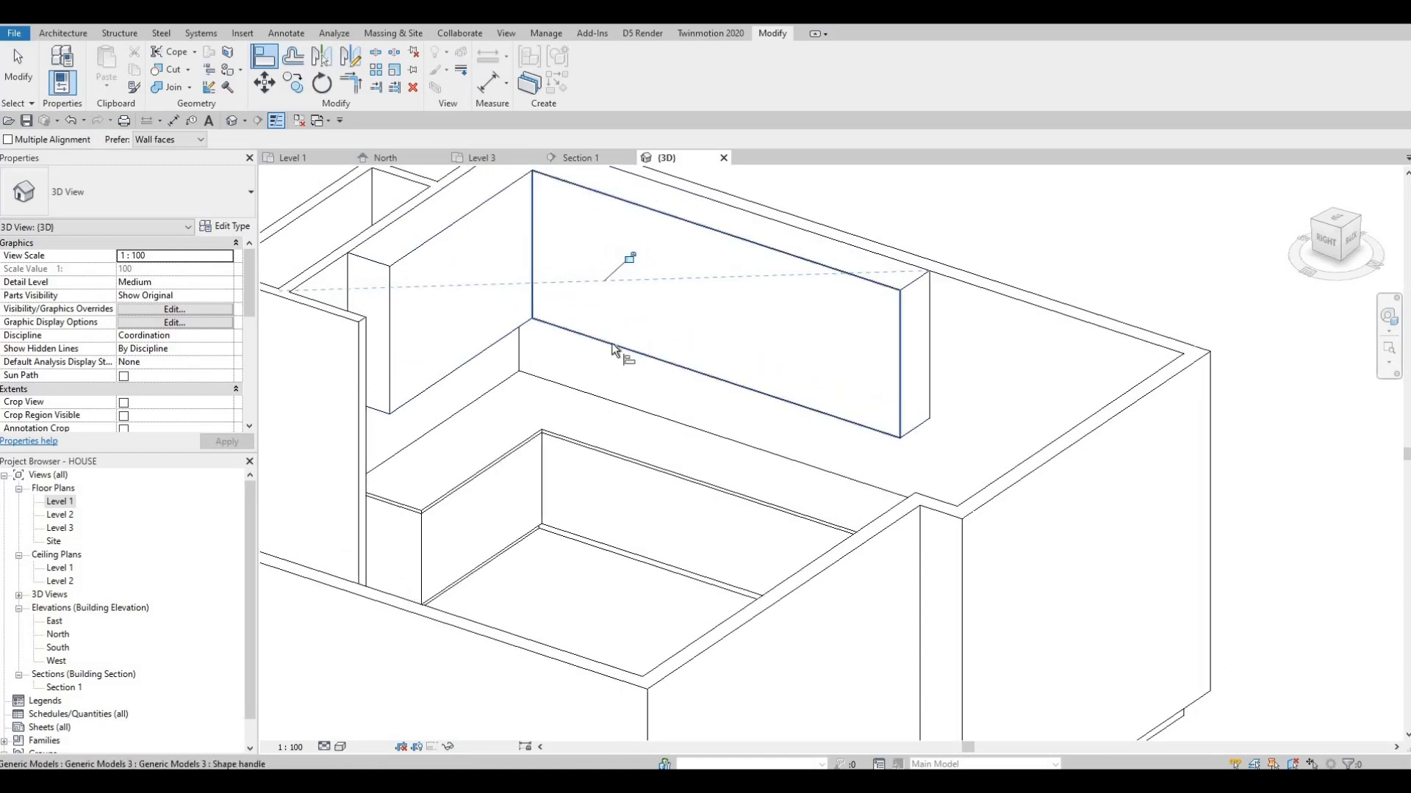
key("Escape")
key("Escape")
middle_click_drag(686, 377, 795, 396, "shift")
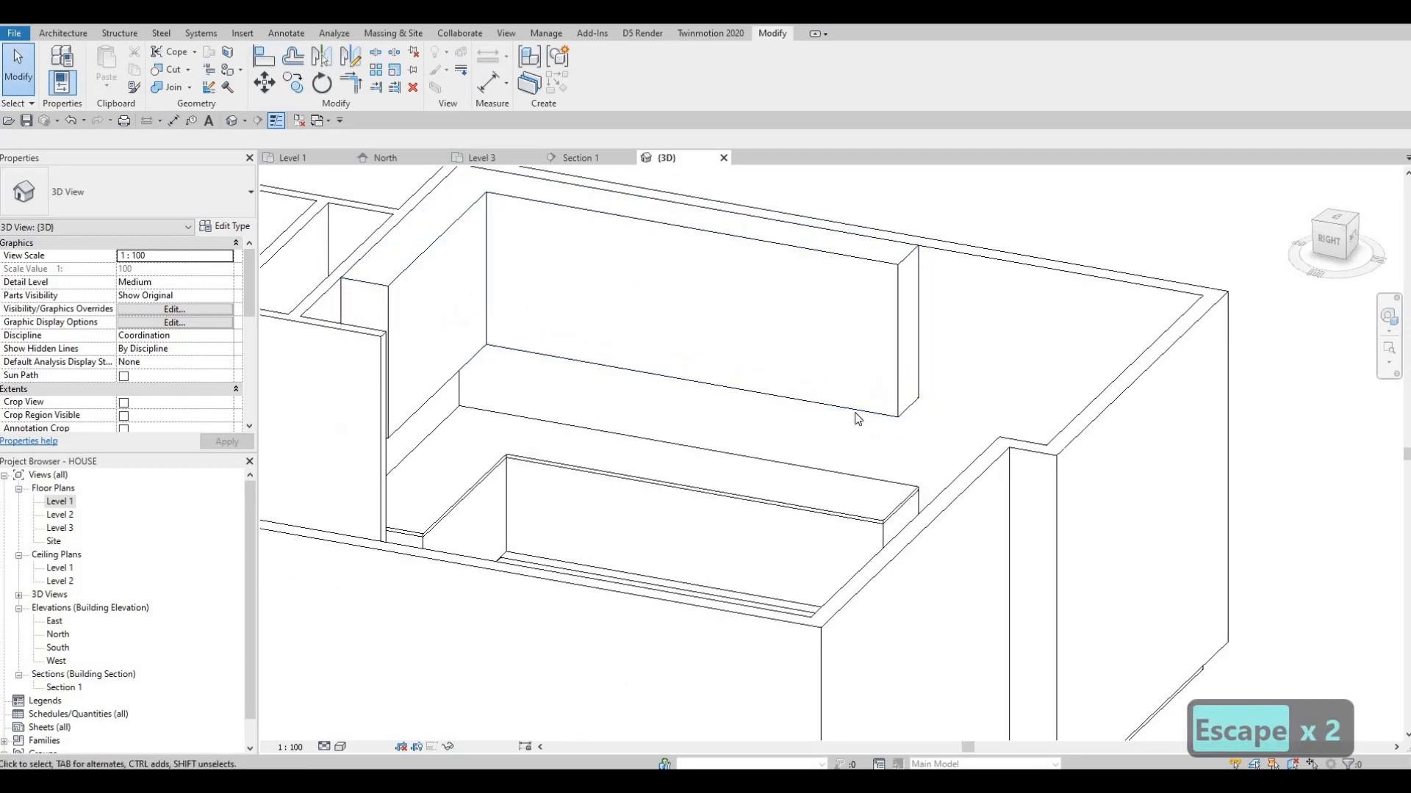
left_click(809, 422)
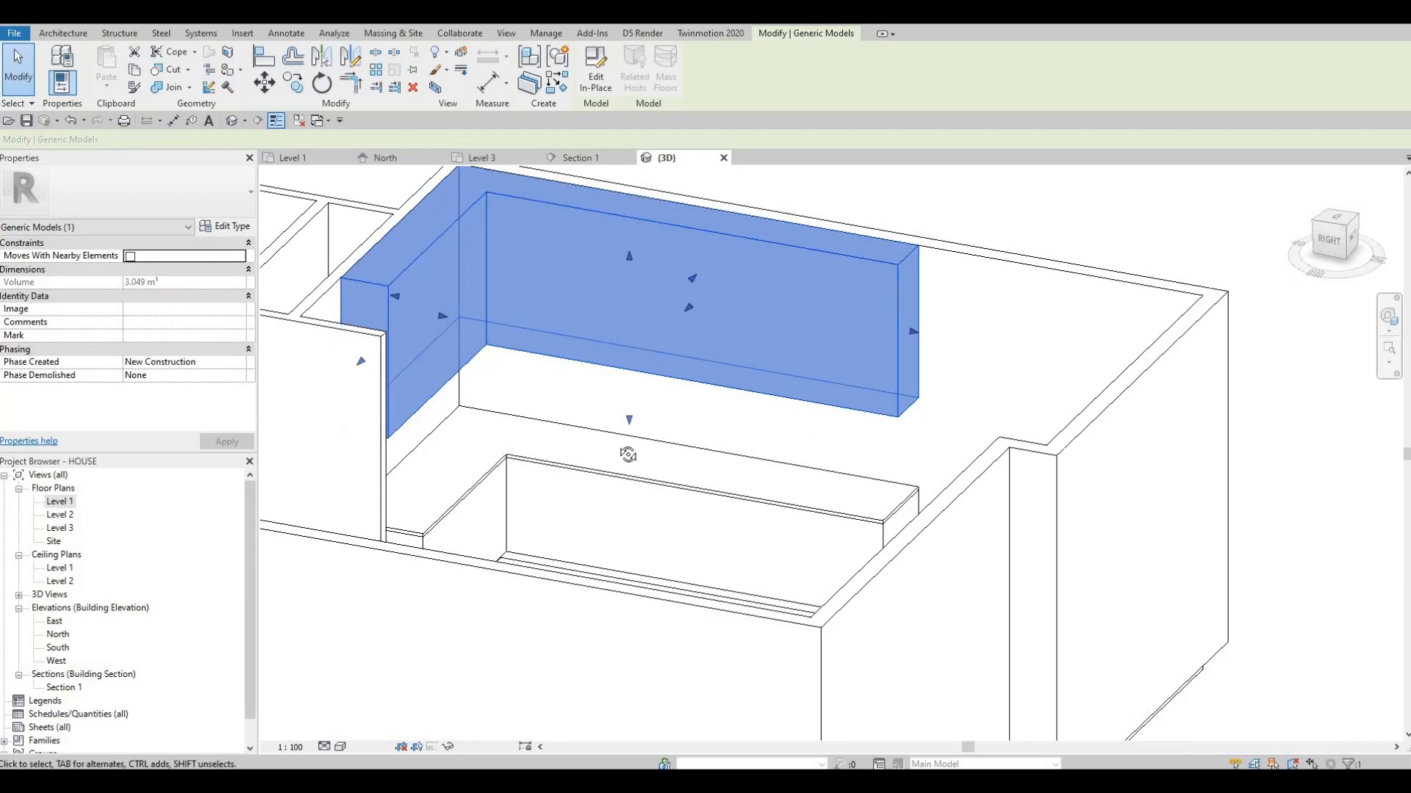
middle_click_drag(639, 463, 414, 186, "shift")
key("F1")
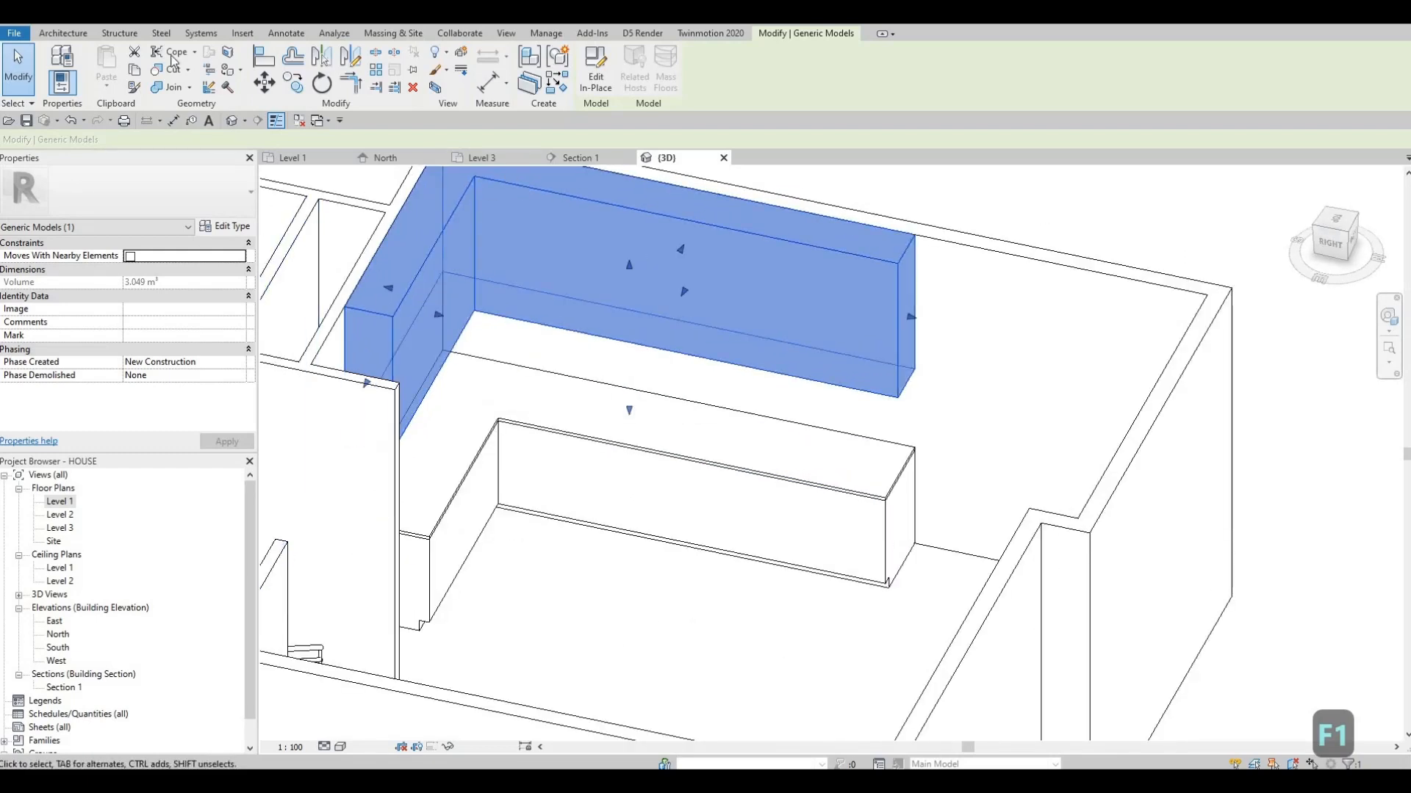
Start loading a family and browse the Canada library to Specialty Equipment, Domestic, Mid-Range
left_click(241, 34)
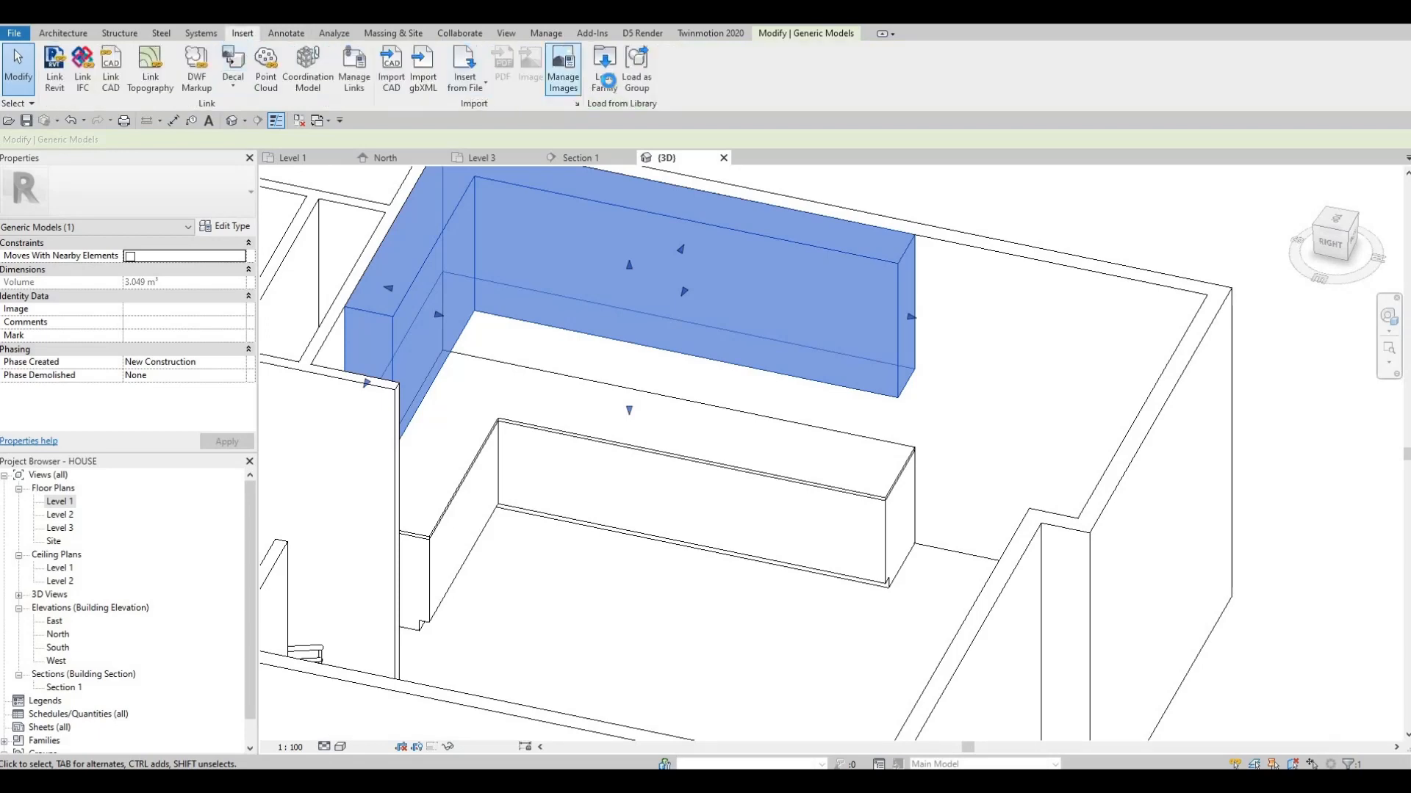
left_click(607, 81)
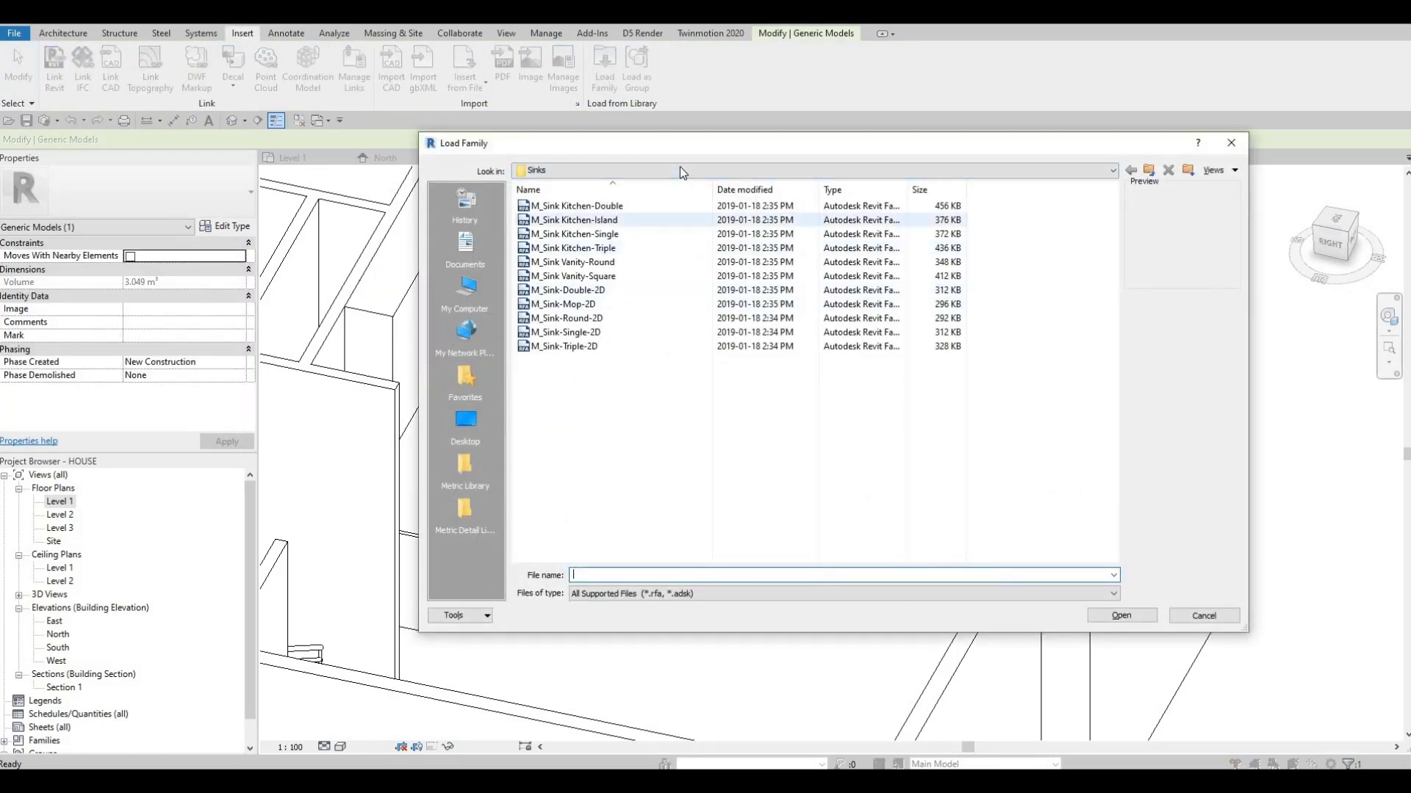
left_click(679, 167)
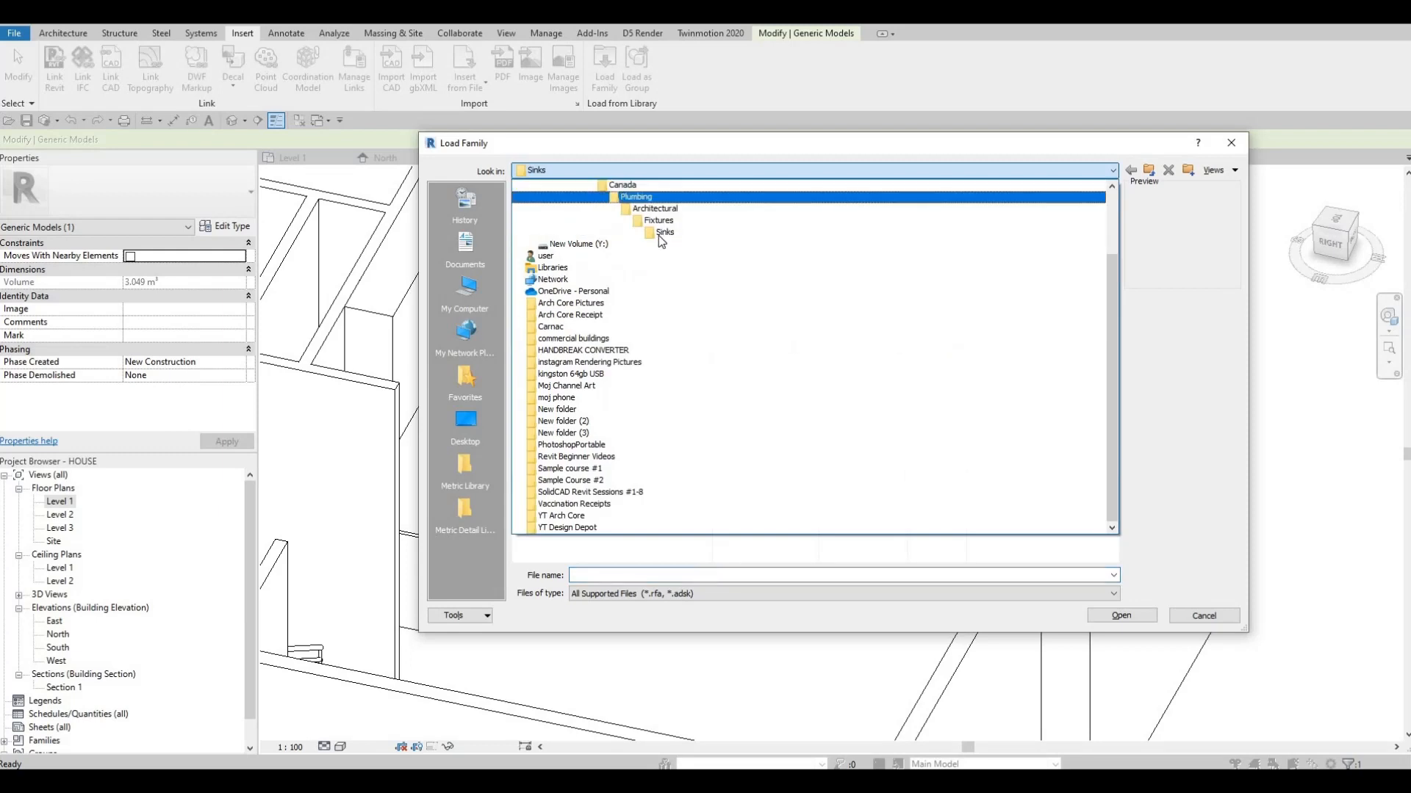
scroll(660, 237, "up", 1)
left_click(650, 221)
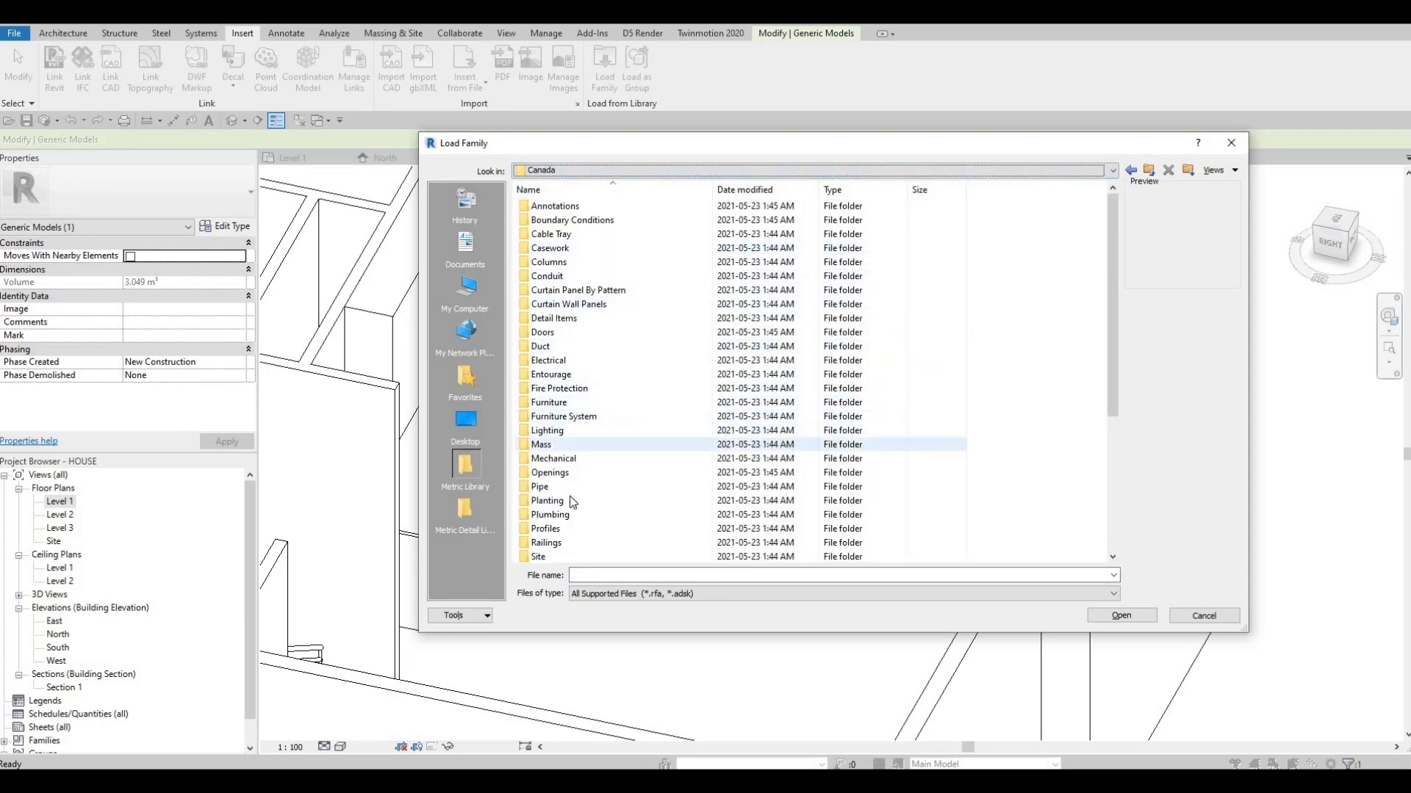
scroll(570, 497, "down", 2)
left_click(562, 491)
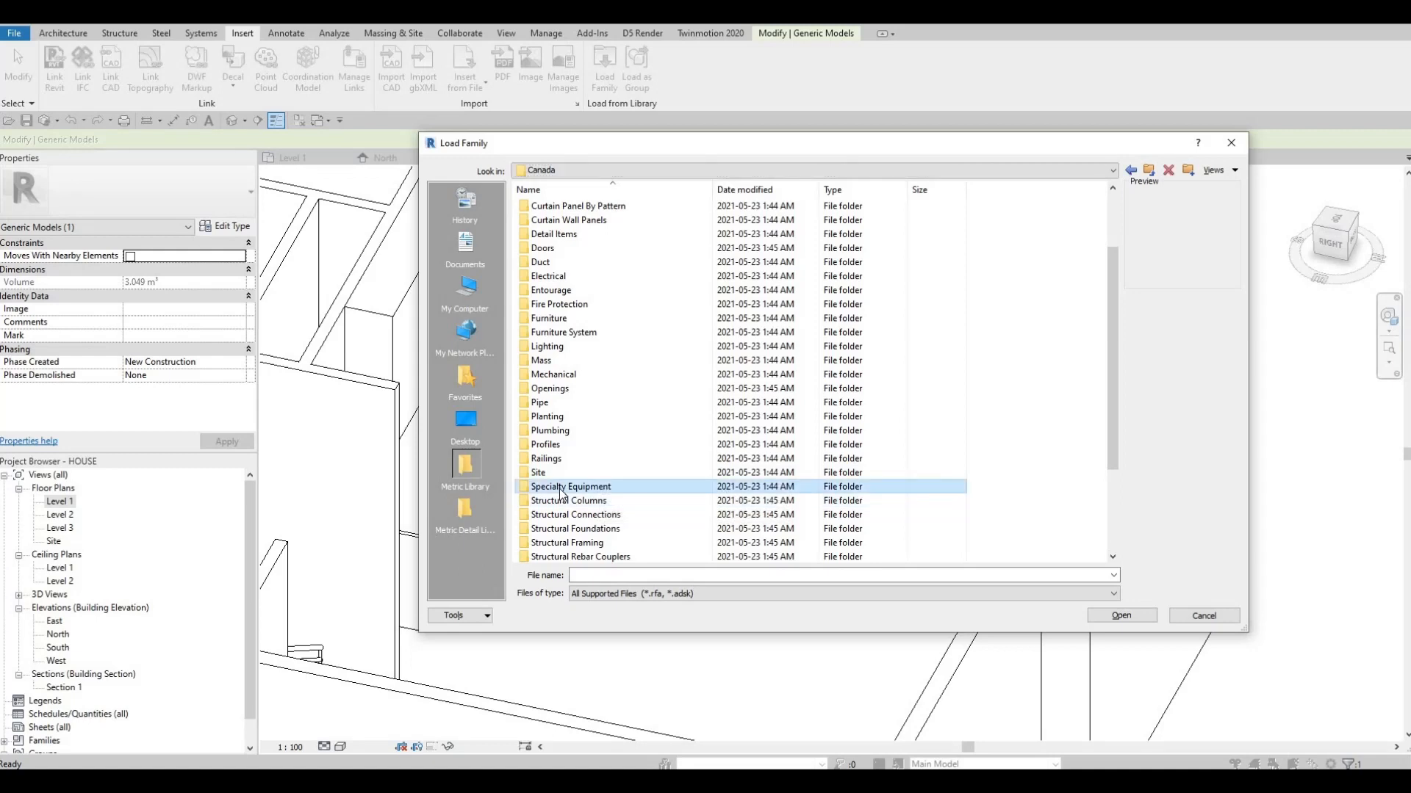
double_click(562, 490)
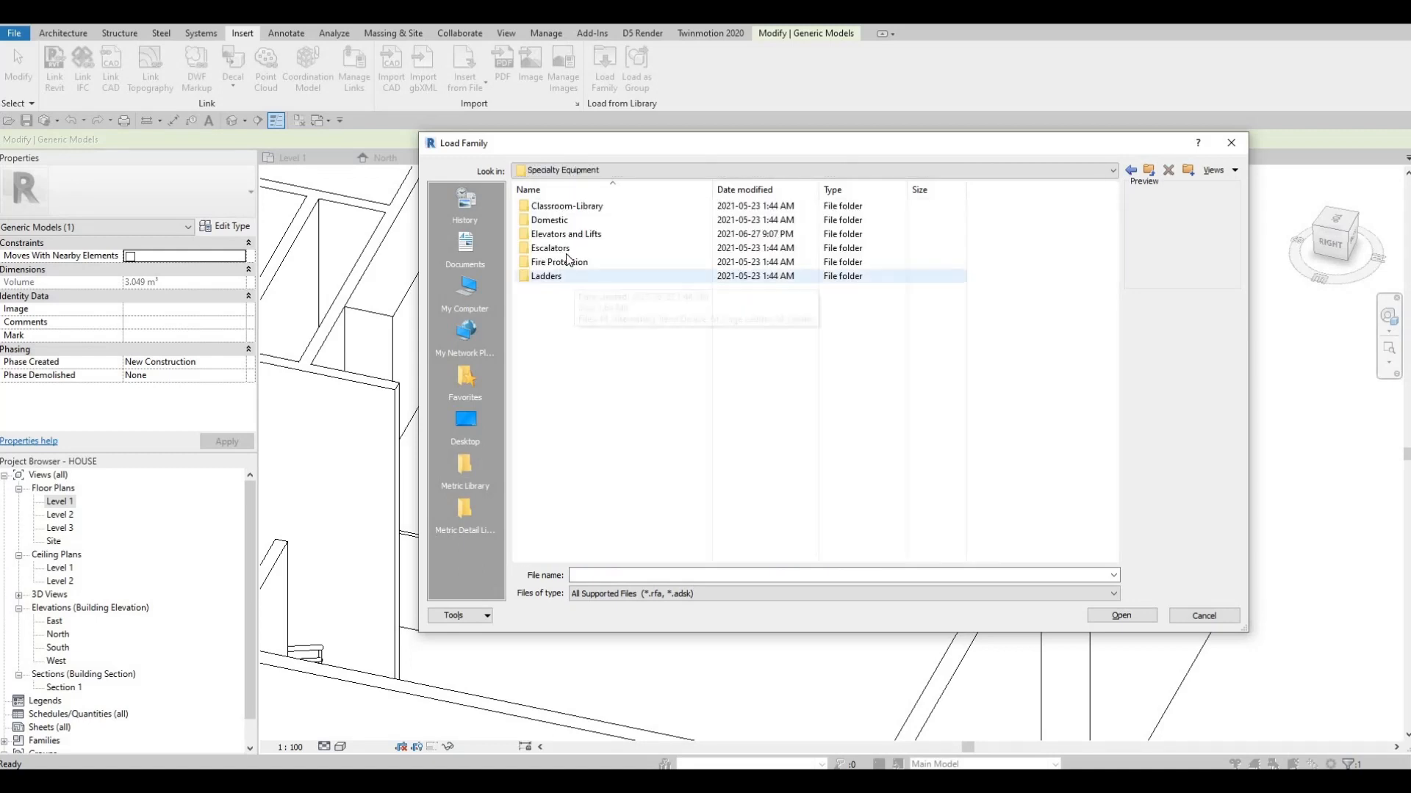
double_click(563, 225)
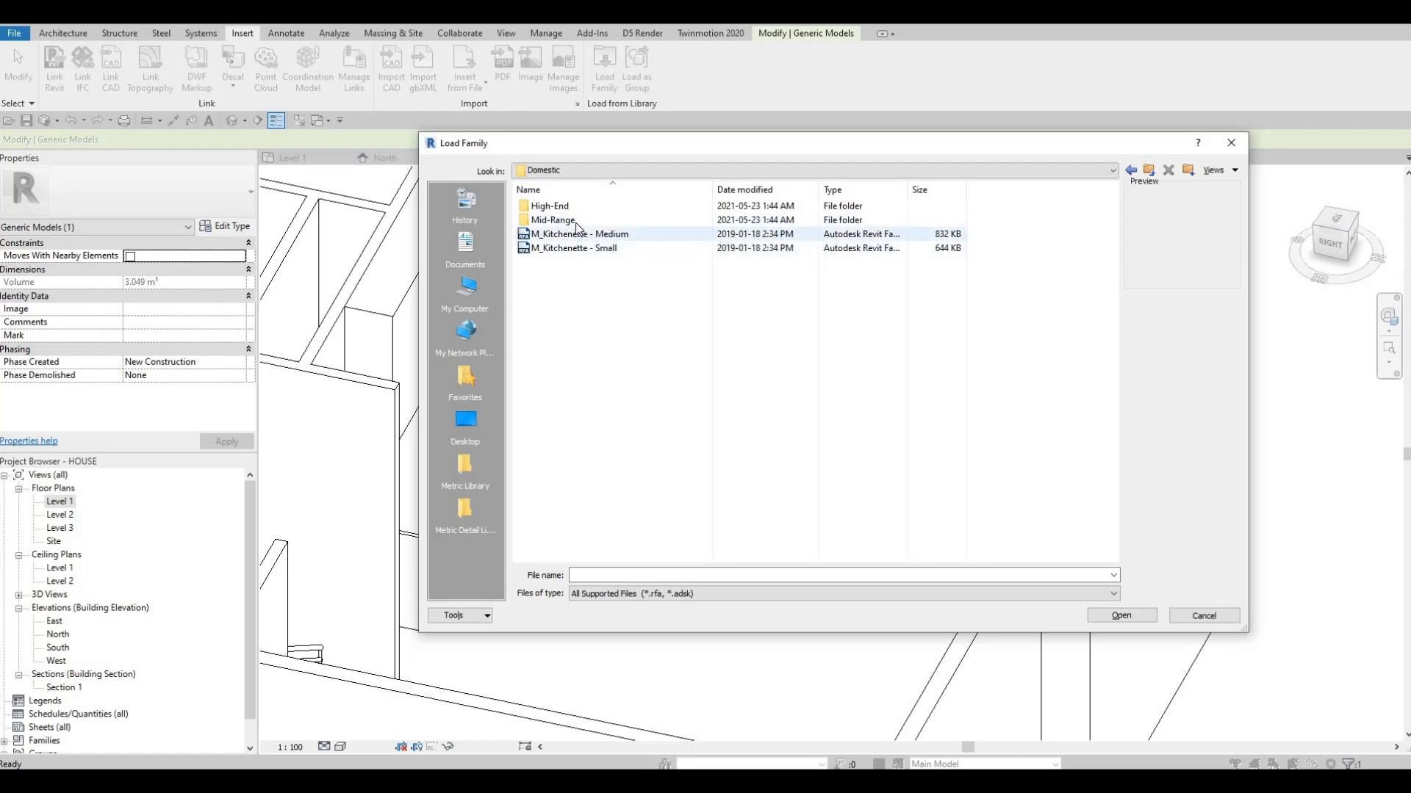
left_click(580, 222)
double_click(579, 222)
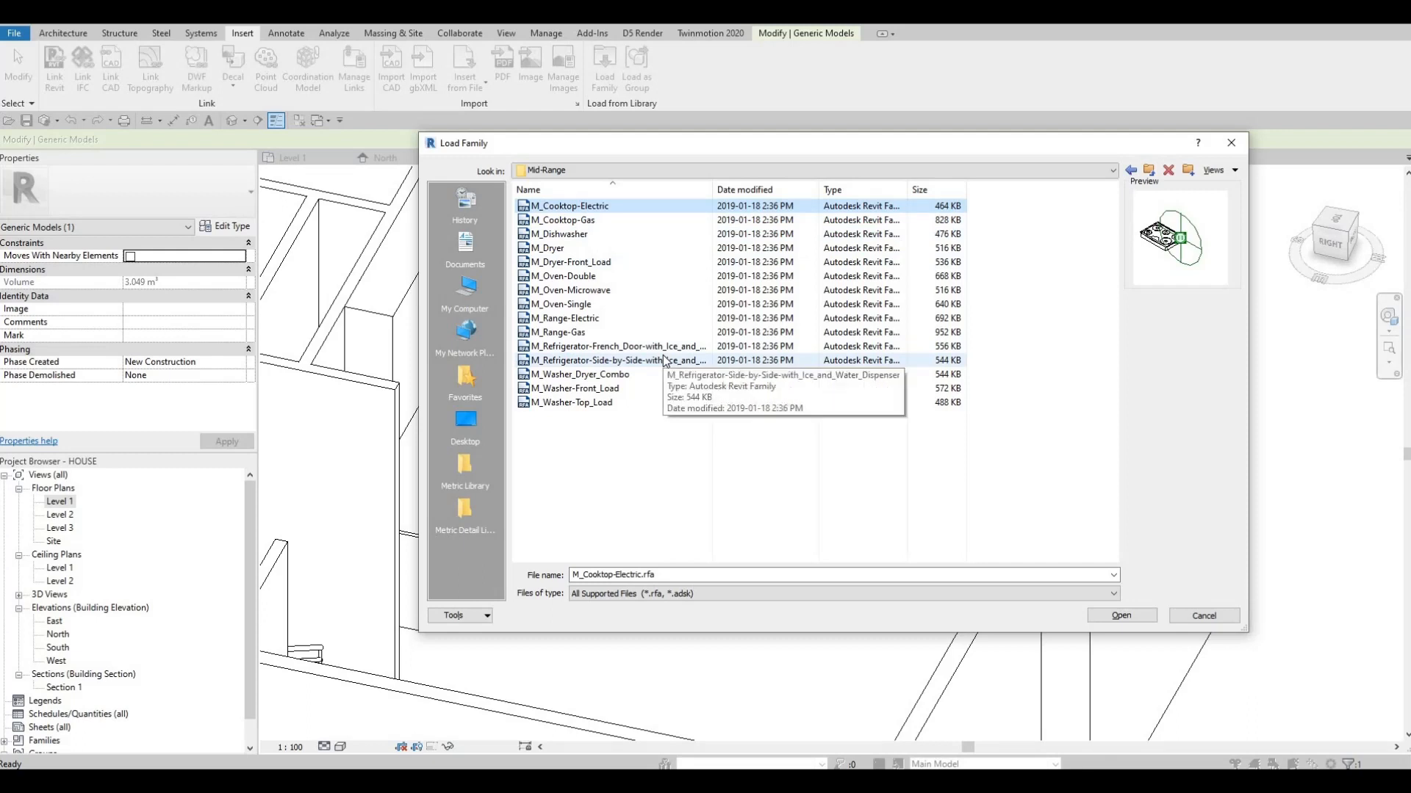
Preview the mid-range appliance families and load M_Refrigerator-Side-by-Side-with_Ice_and_Water_Dispenser into the project
key("Down")
key("Down")
key("Down")
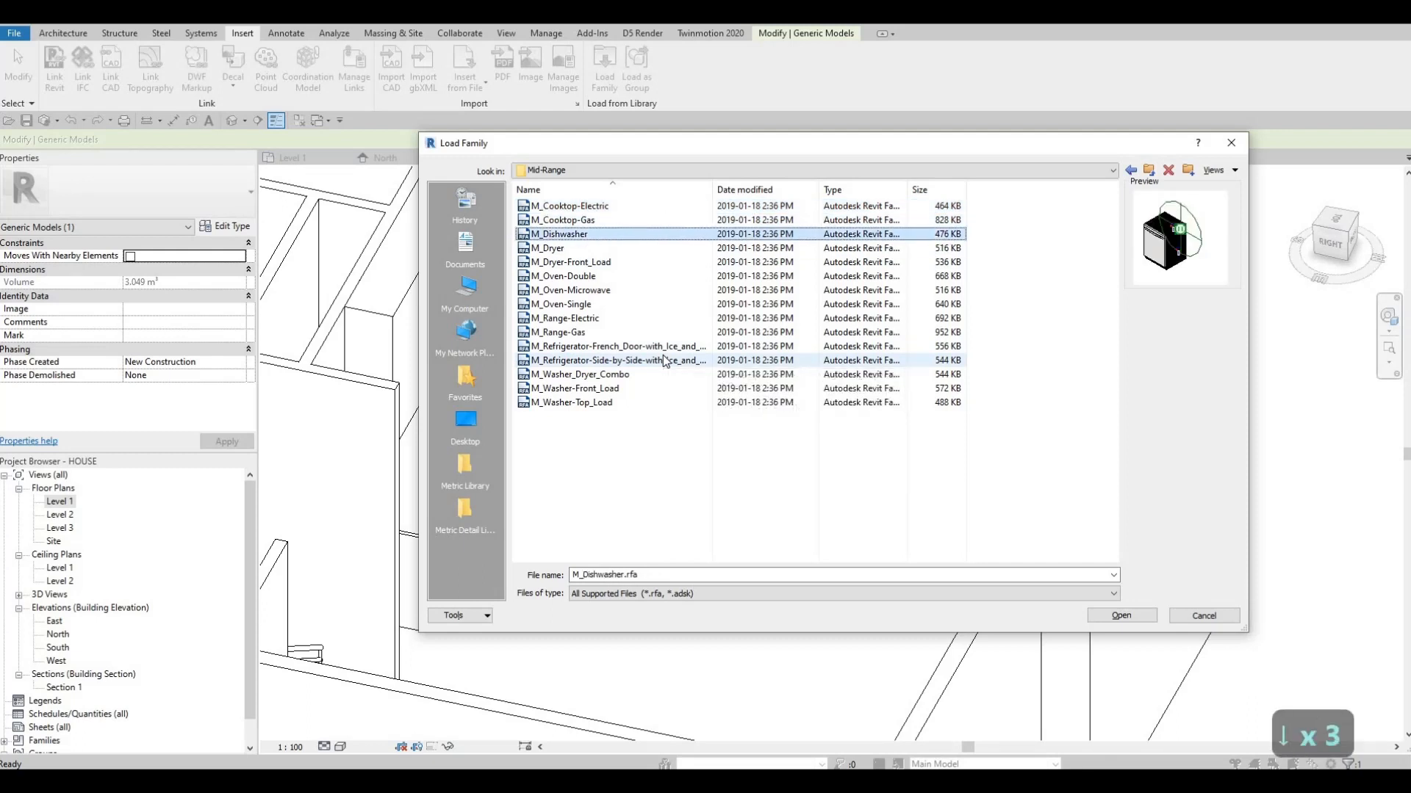
key("Down")
key("Down")
key("Down")
key("Down")
key("Down")
key("Down")
key("Down")
key("Down")
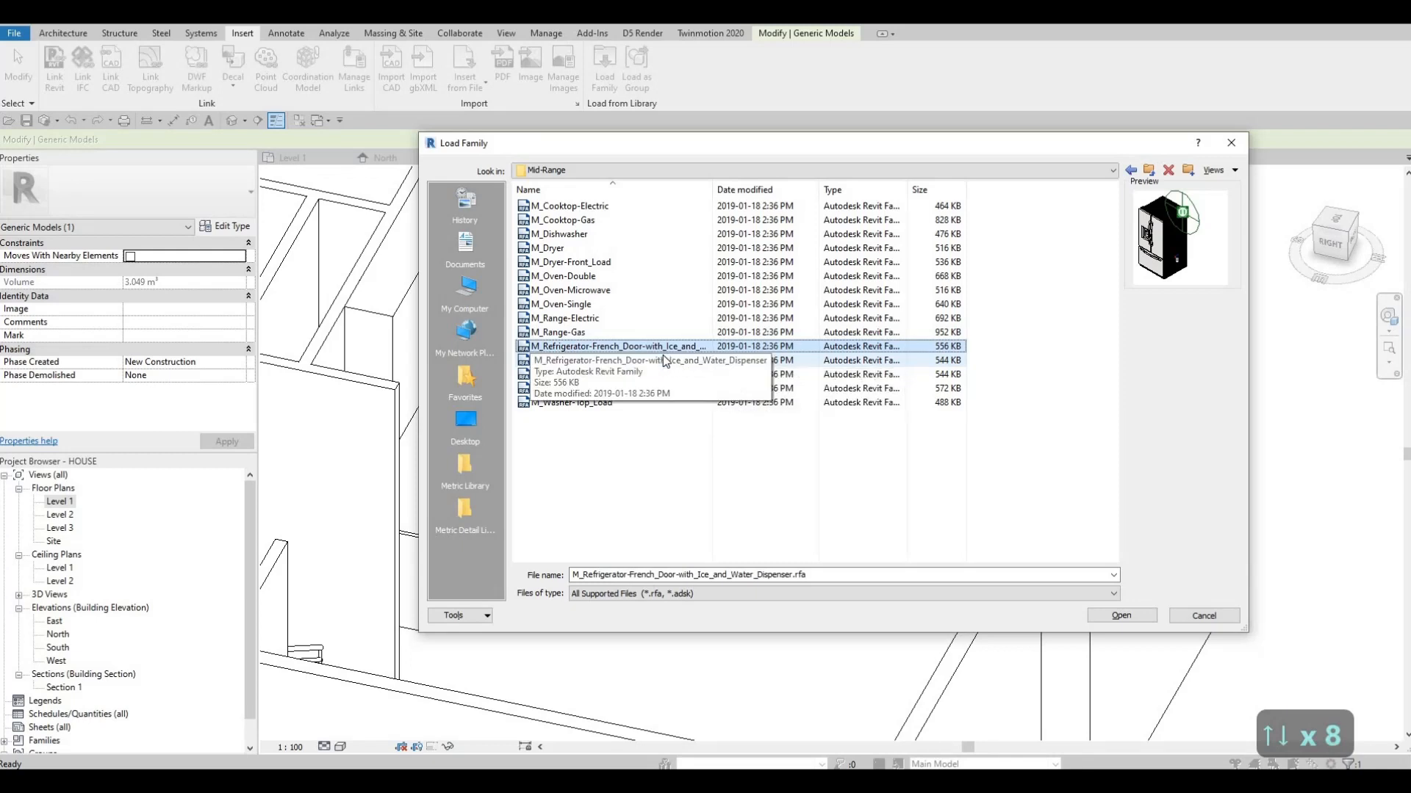
key("Down")
key("Up")
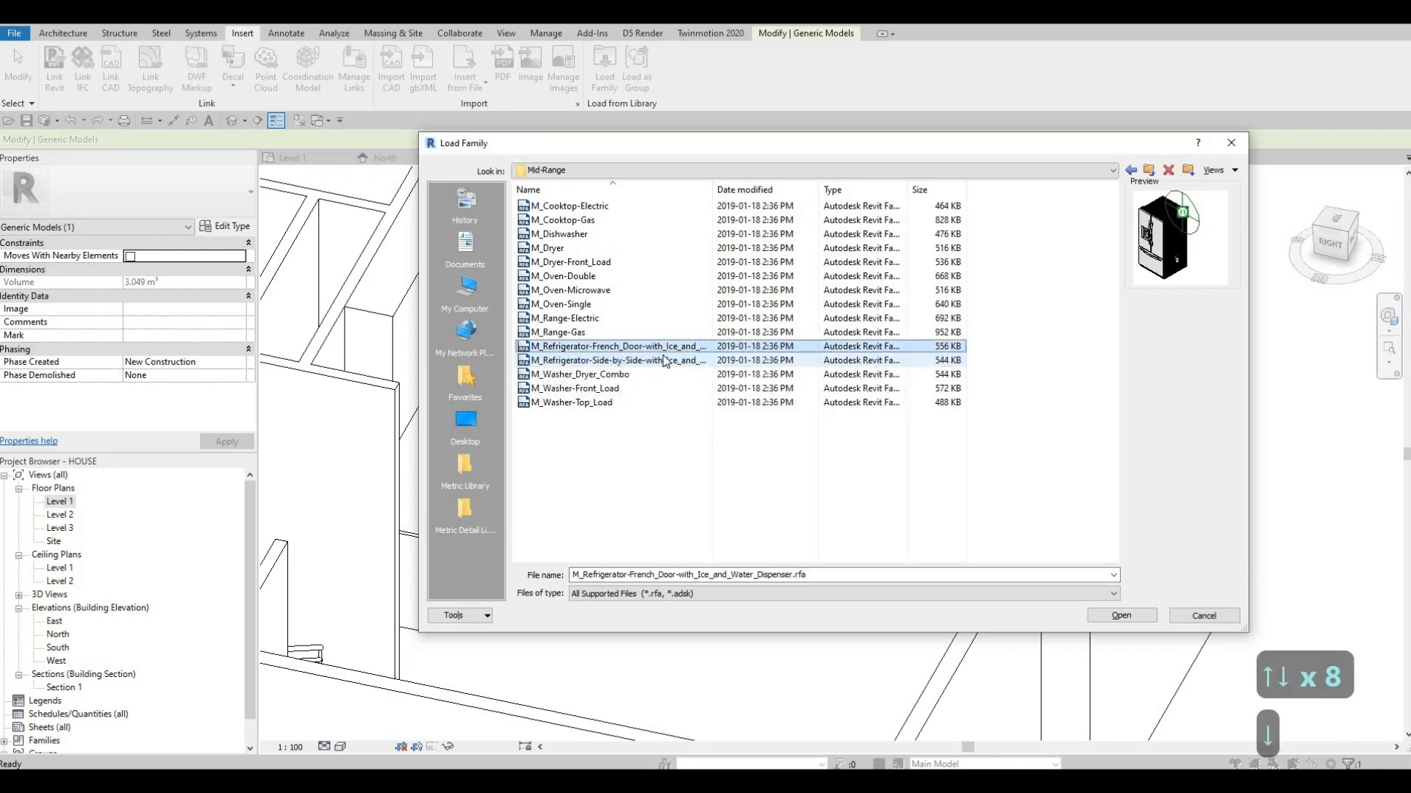
key("Down")
key("Down")
key("Down")
key("Down")
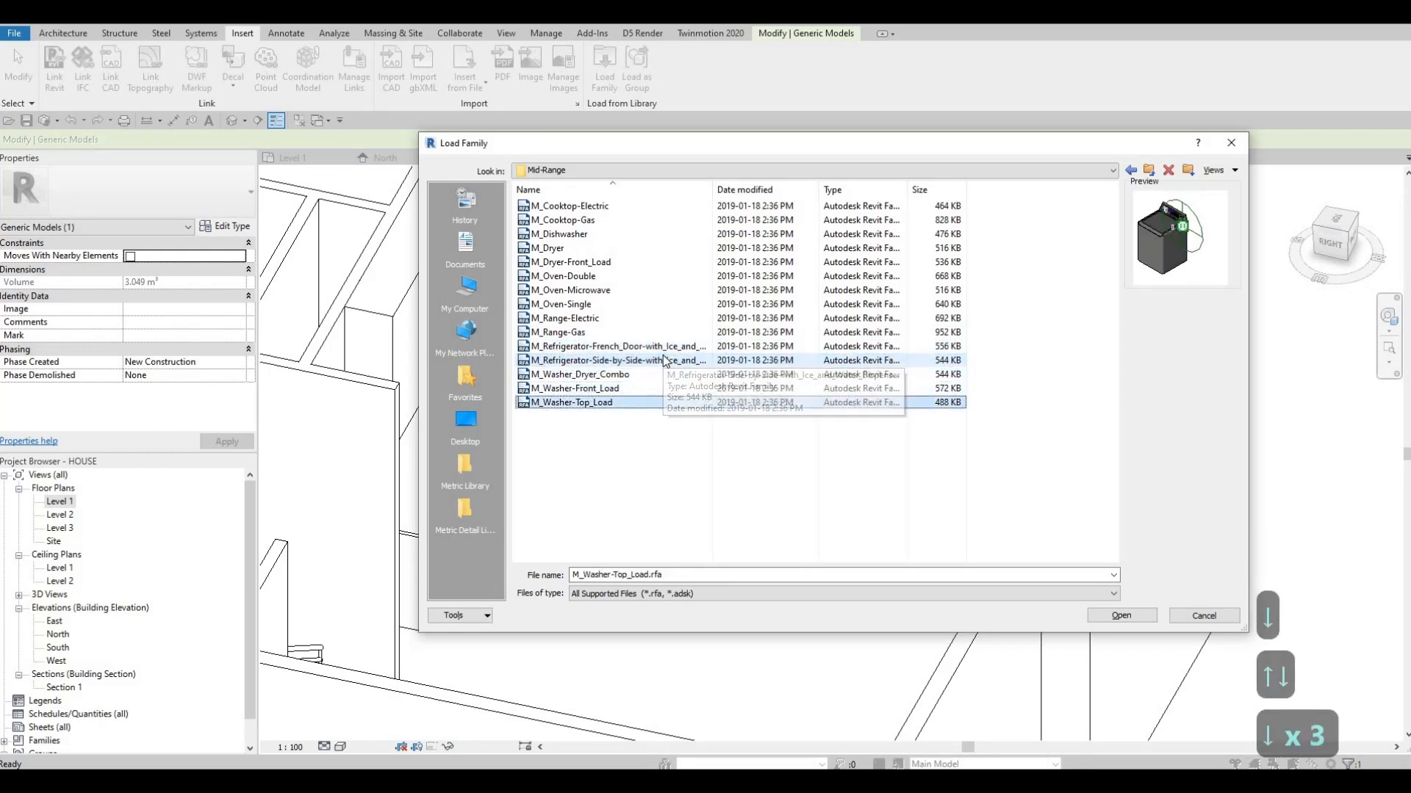
key("Up")
key("Up")
key("Up")
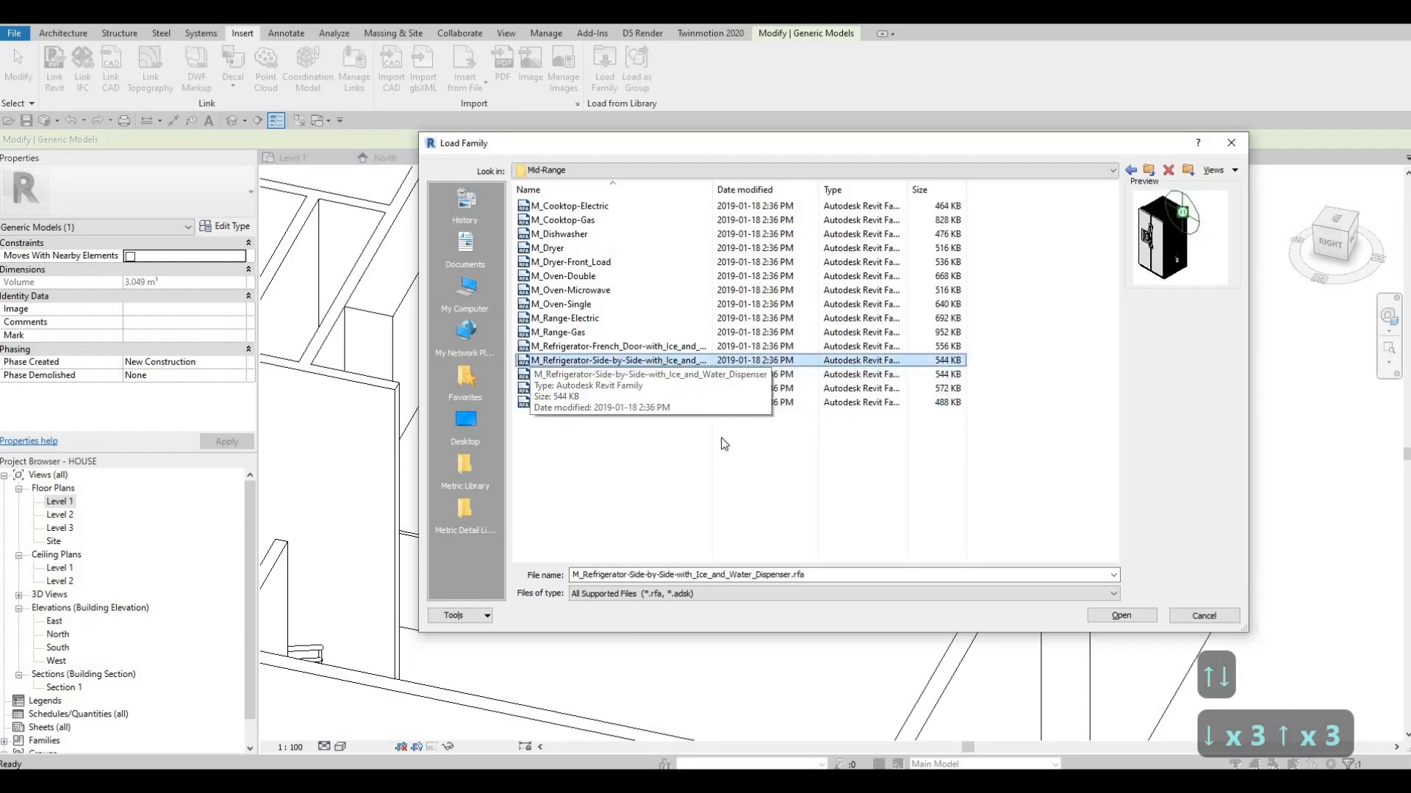
left_click(1132, 619)
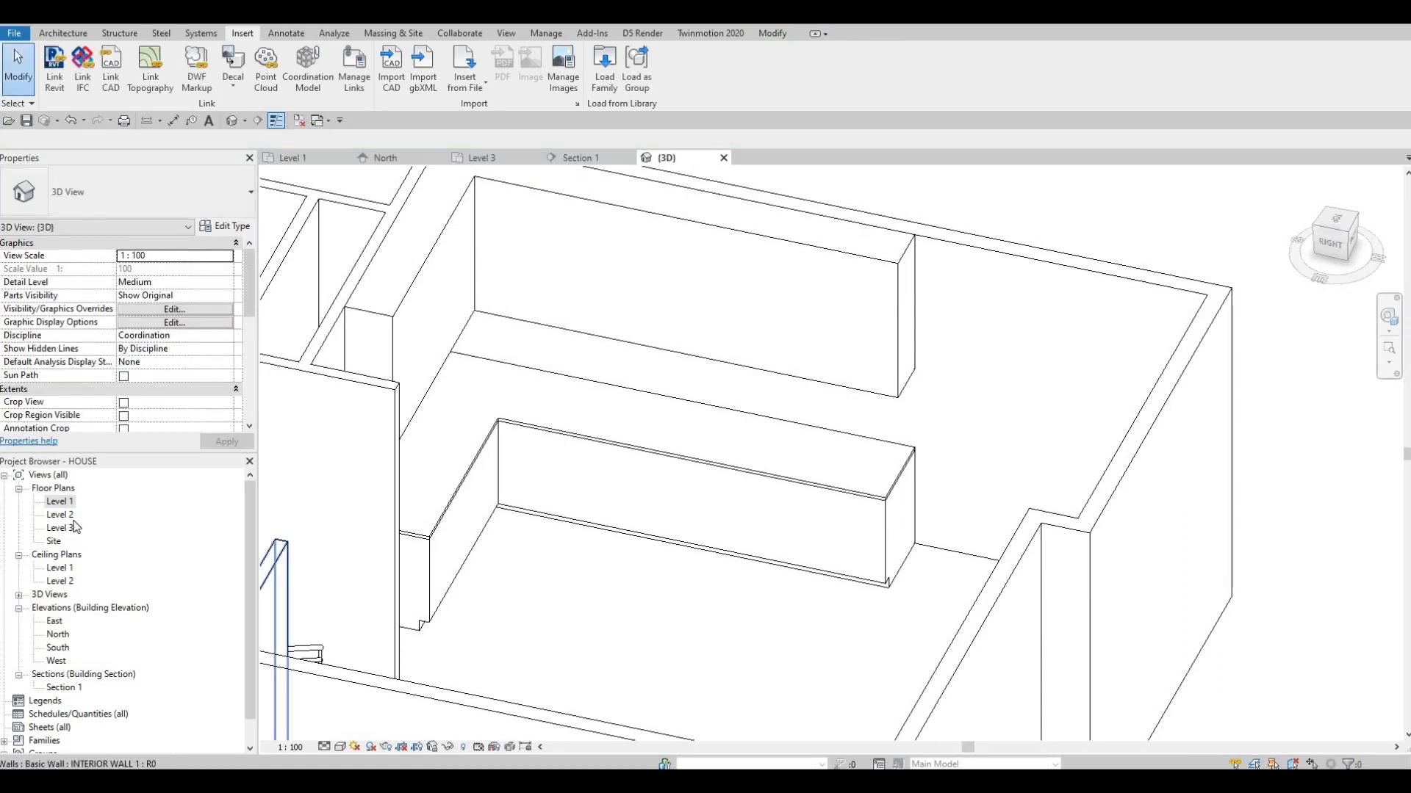
Place the 850mm side-by-side refrigerator on the Level 1 plan, rotated with its back to the wall at the counter's short end
double_click(61, 503)
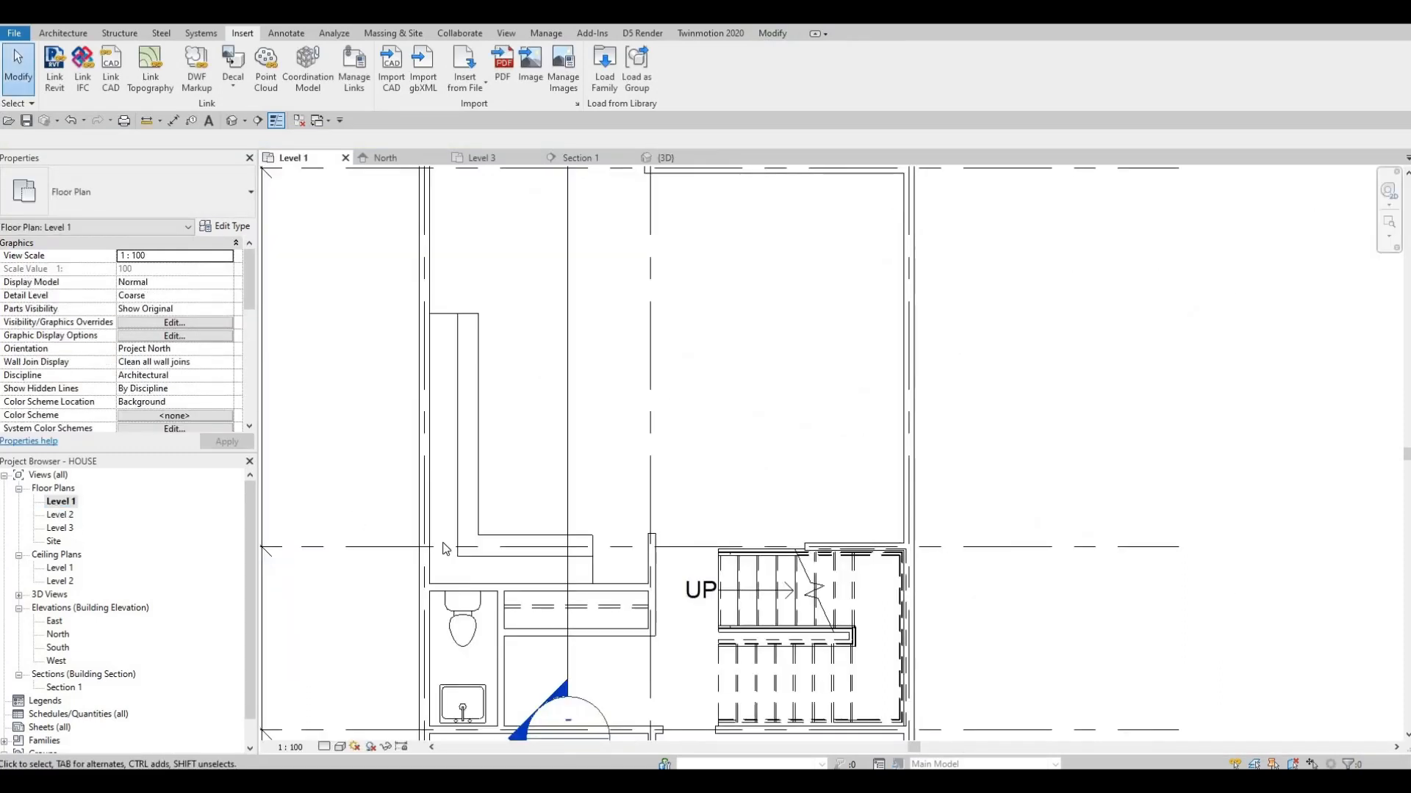
key("c")
key("m")
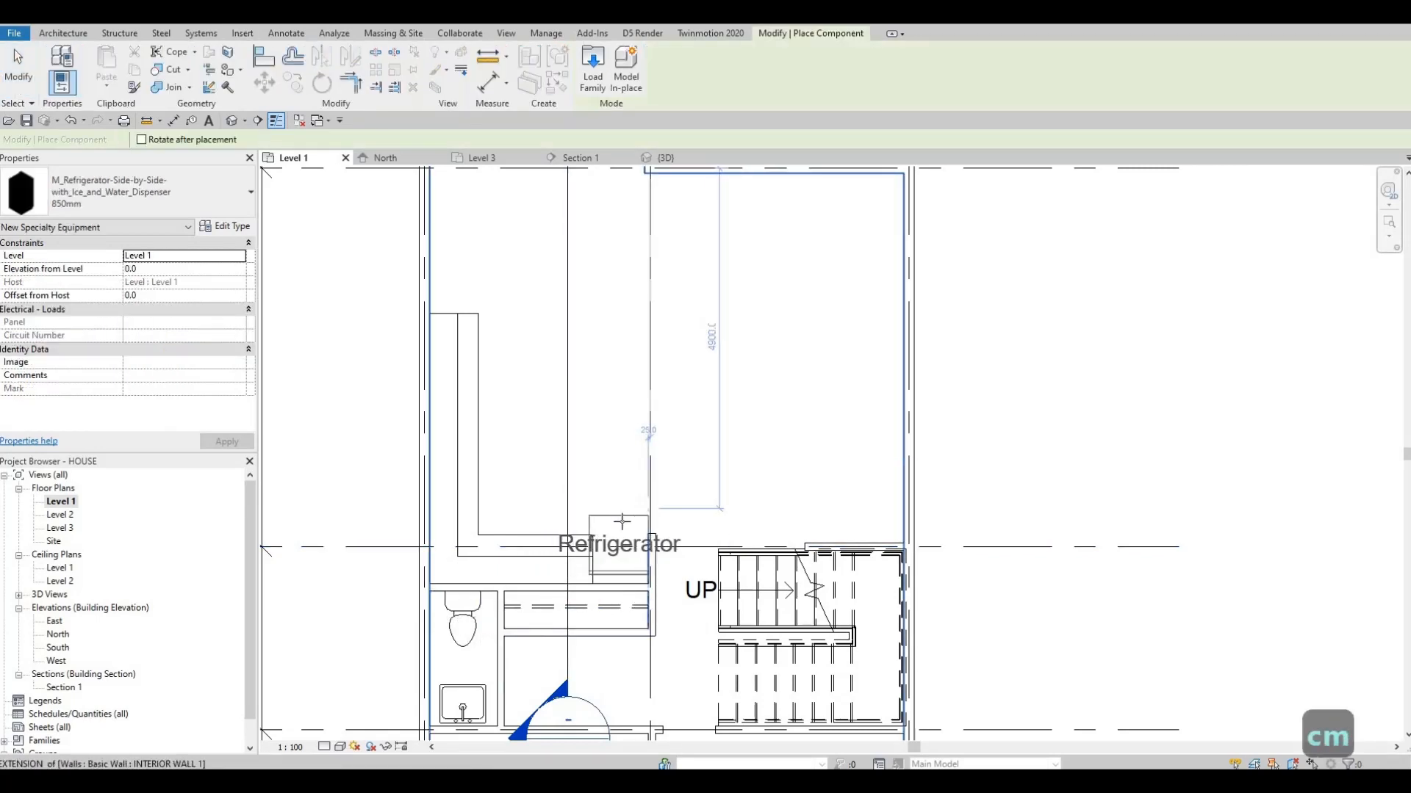
scroll(622, 541, "up", 2)
scroll(623, 539, "up", 2)
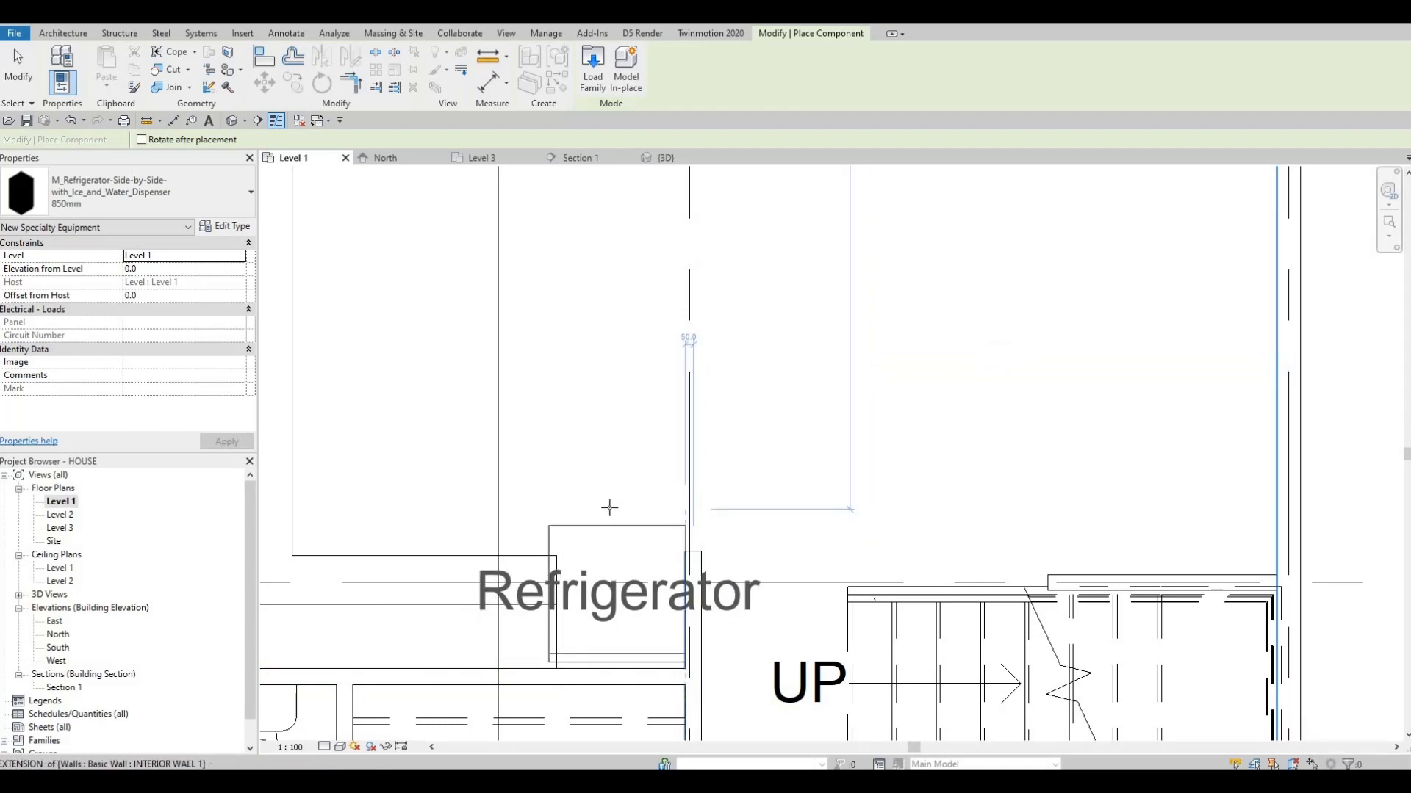
key("space")
key("space")
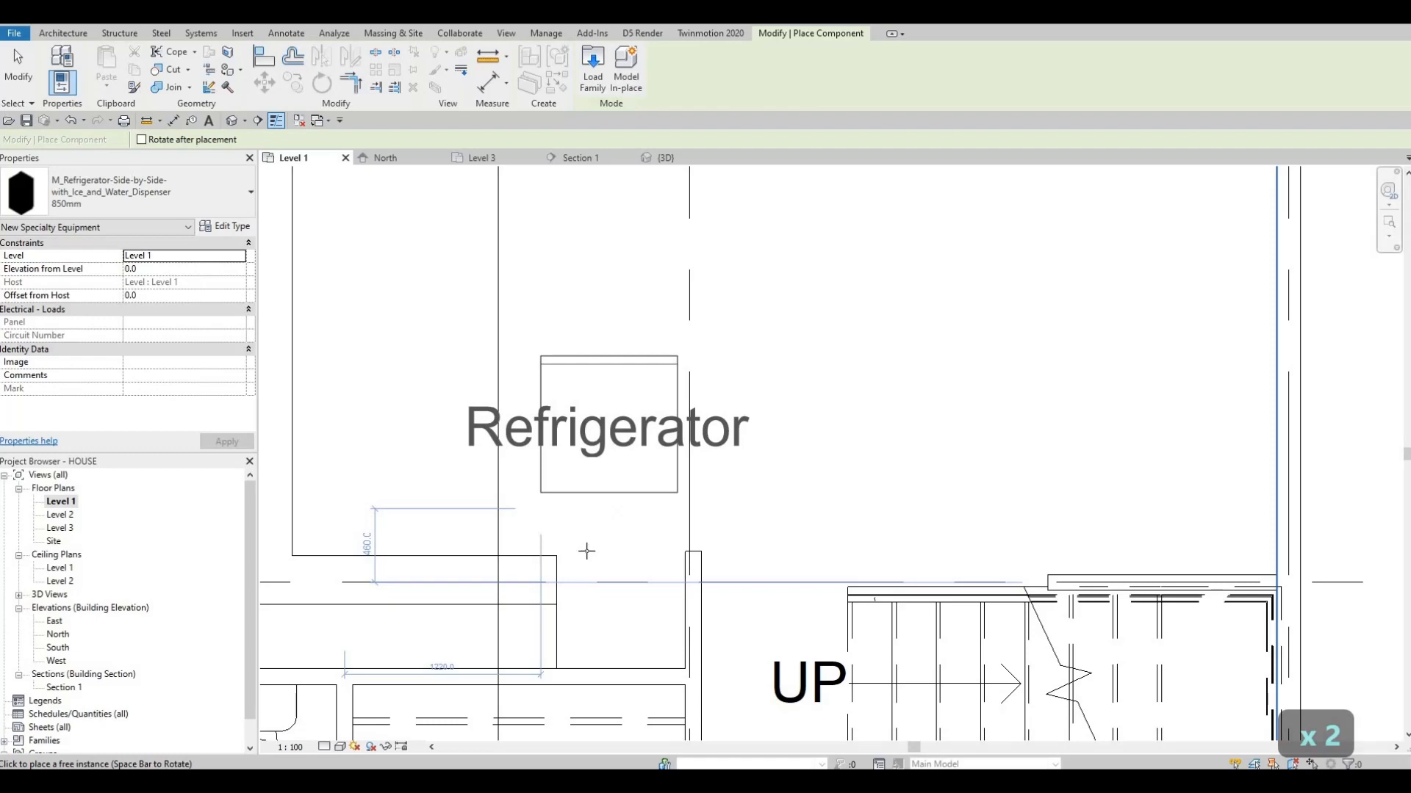
left_click(596, 686)
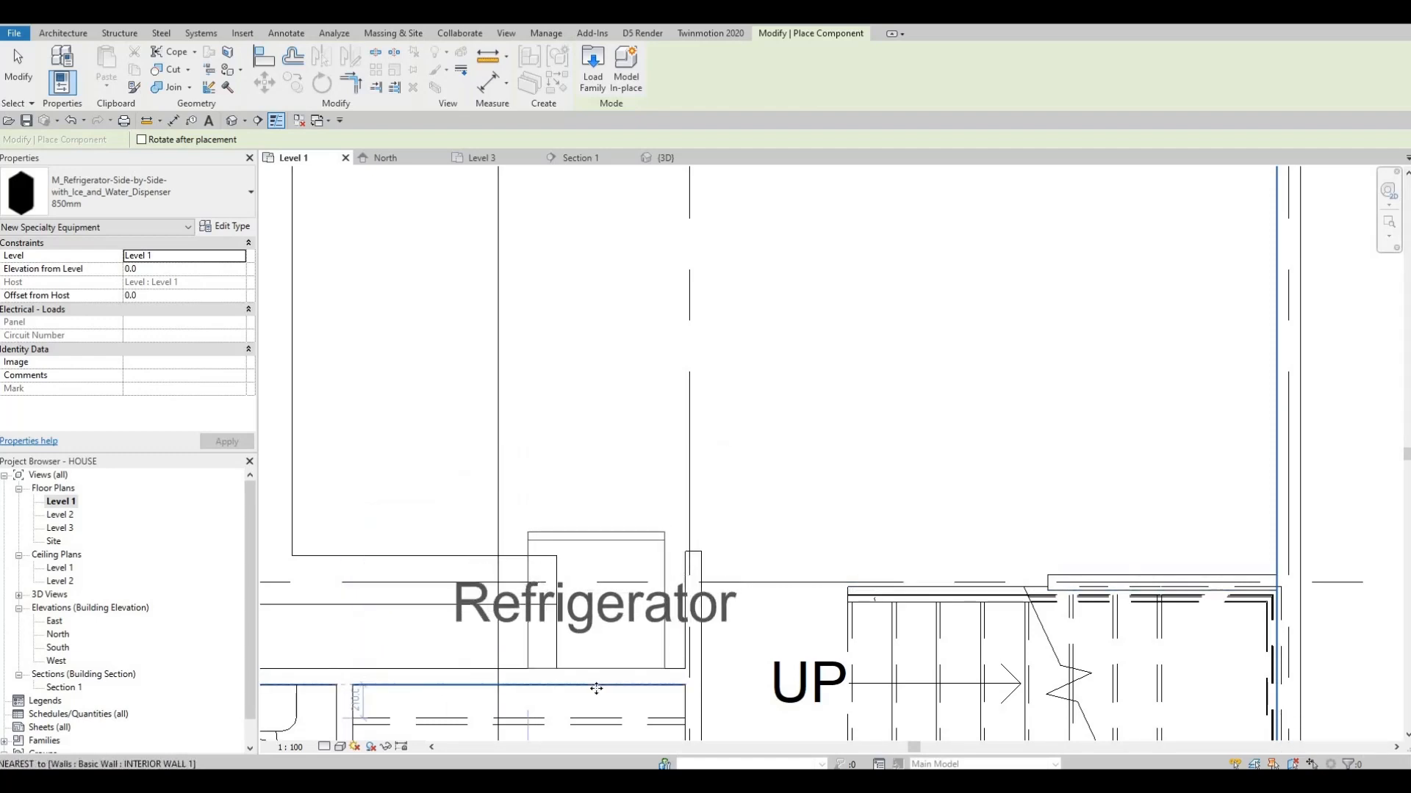
key("Escape")
key("Escape")
key("Escape")
Turn off Show Label in the placed refrigerator's type properties
scroll(635, 562, "up", 2)
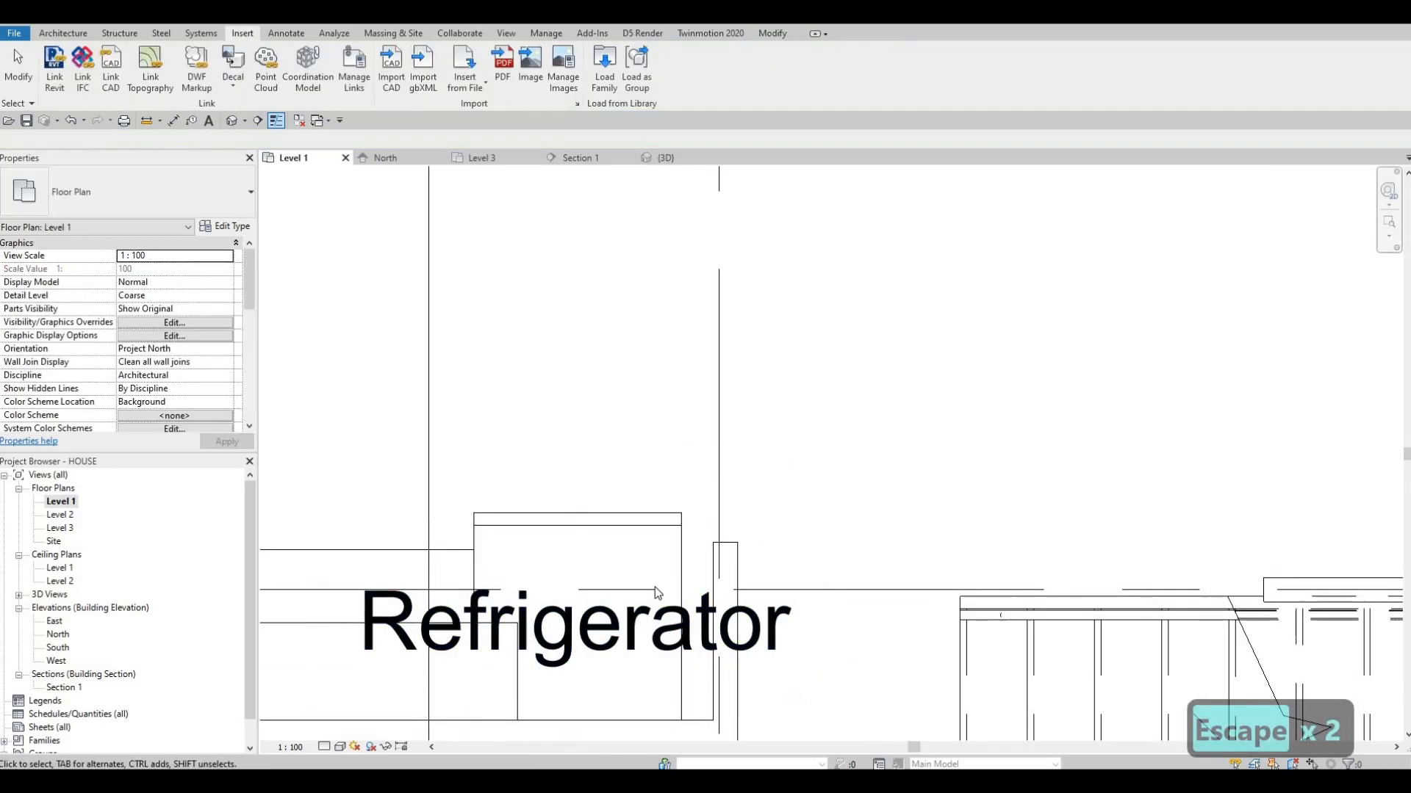
middle_click_drag(659, 522, 614, 440)
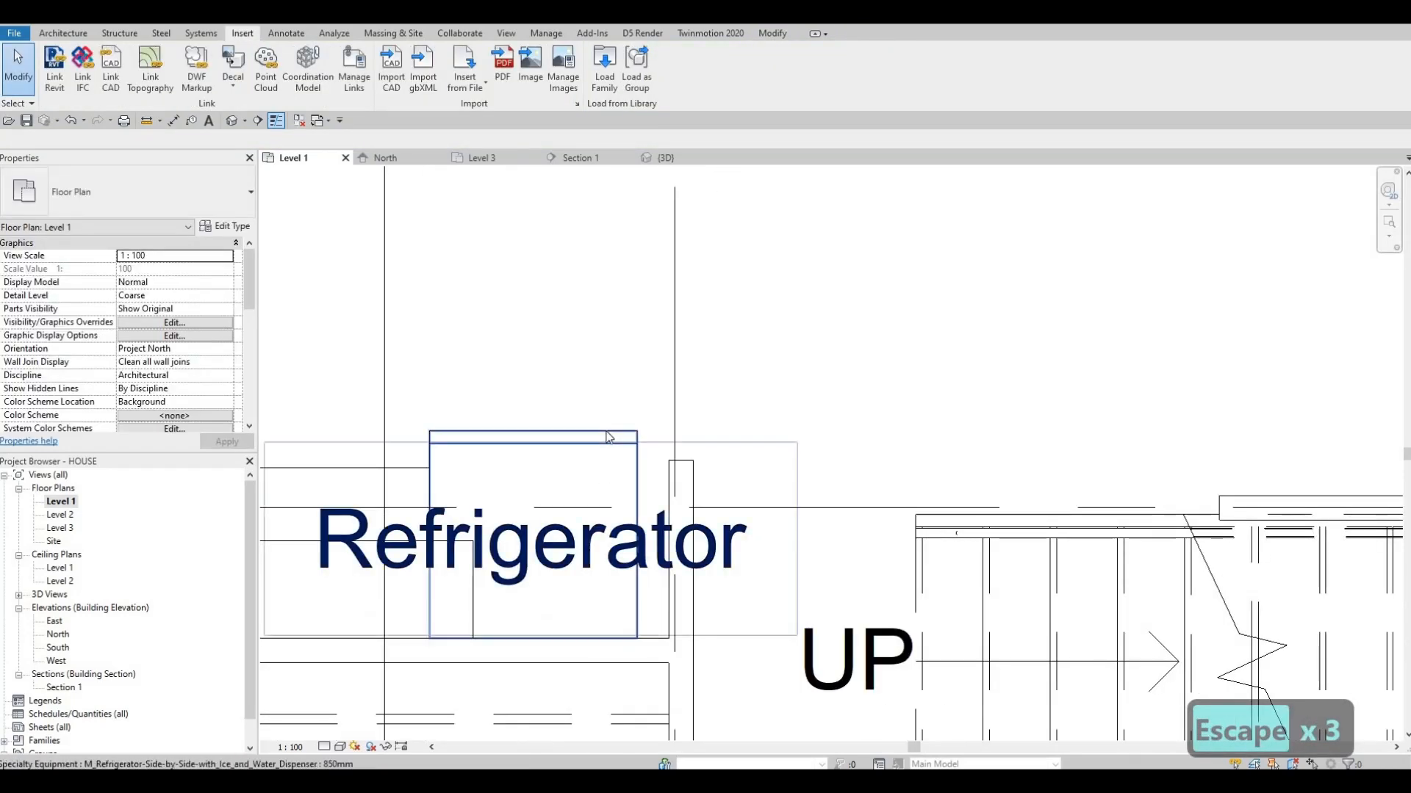
left_click(607, 436)
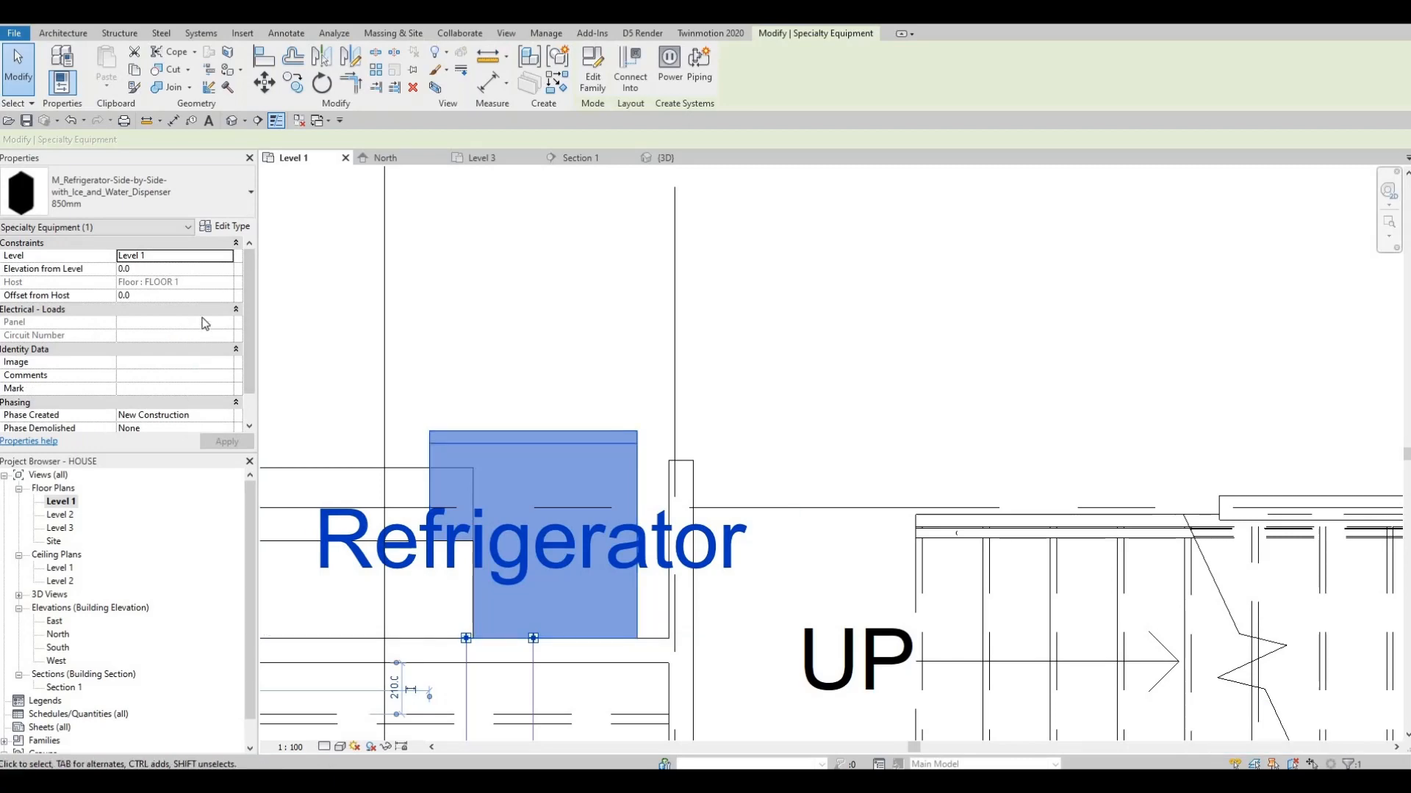
scroll(202, 324, "down", 1)
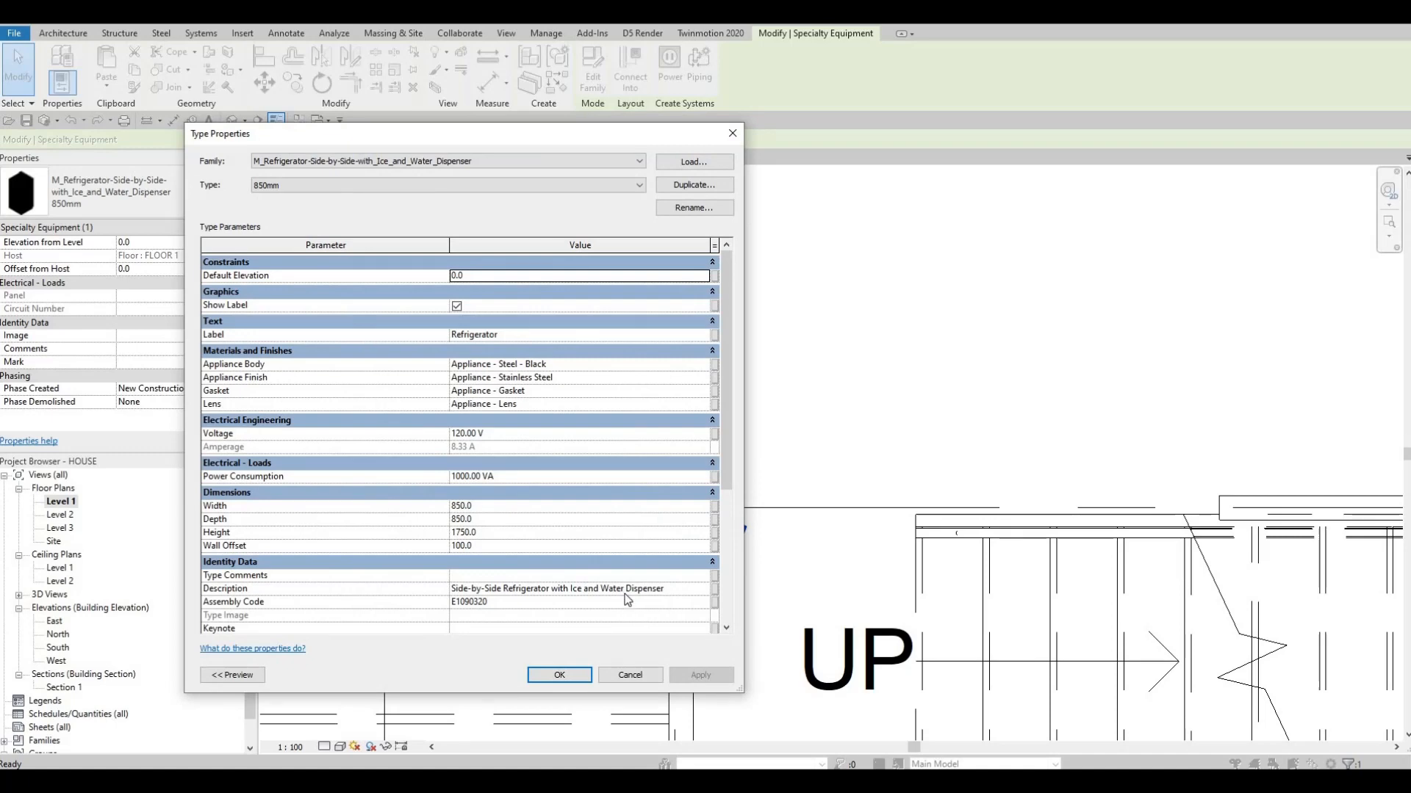
left_click(456, 306)
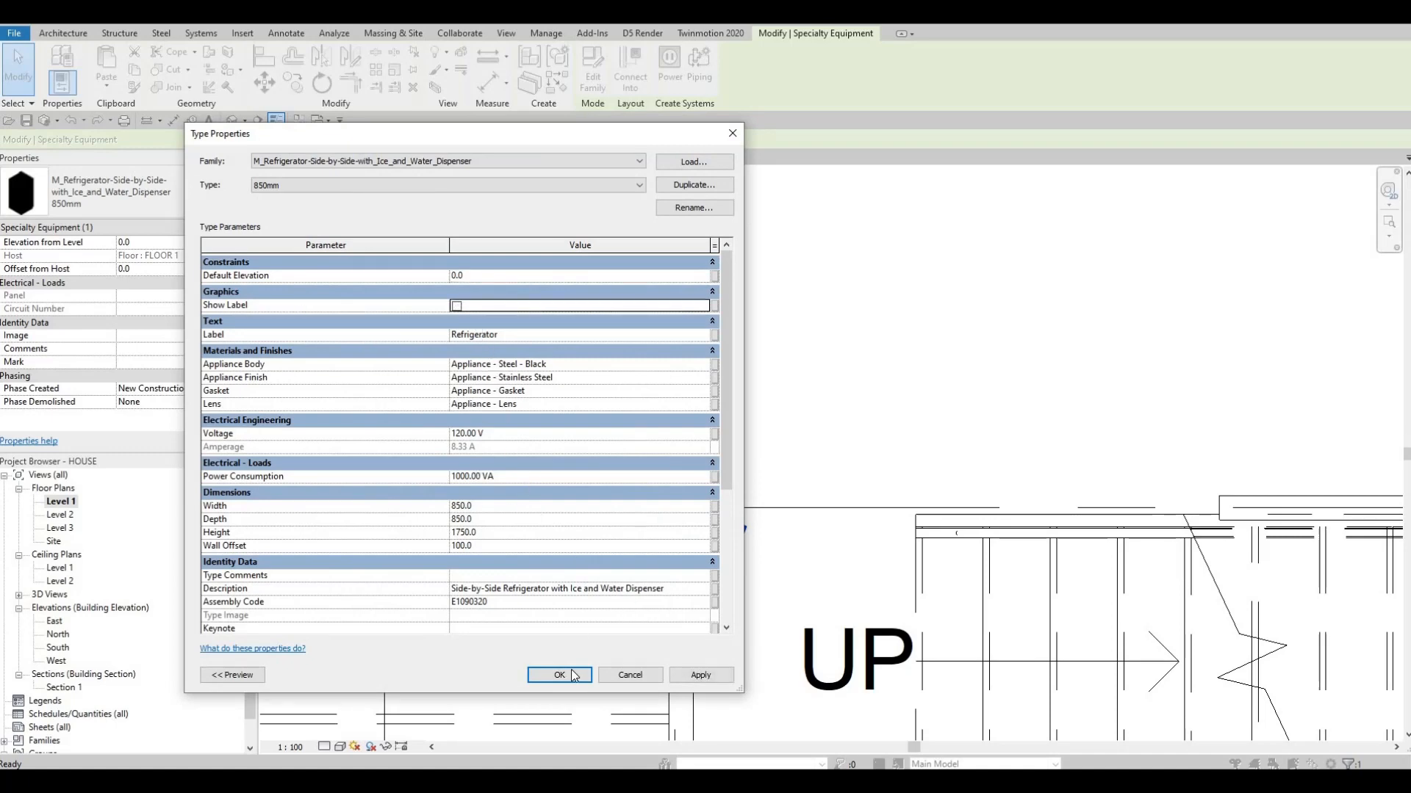
left_click(695, 676)
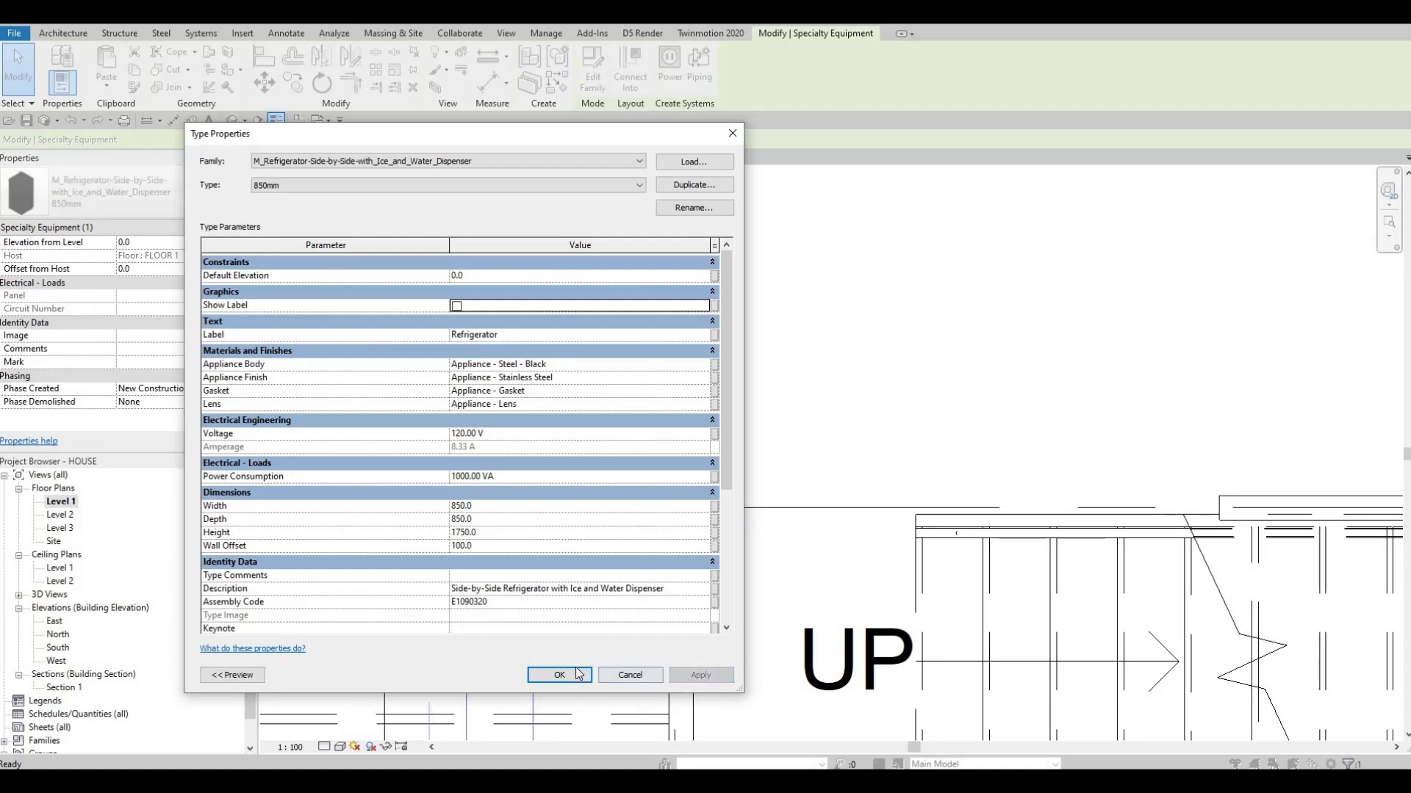
key("Return")
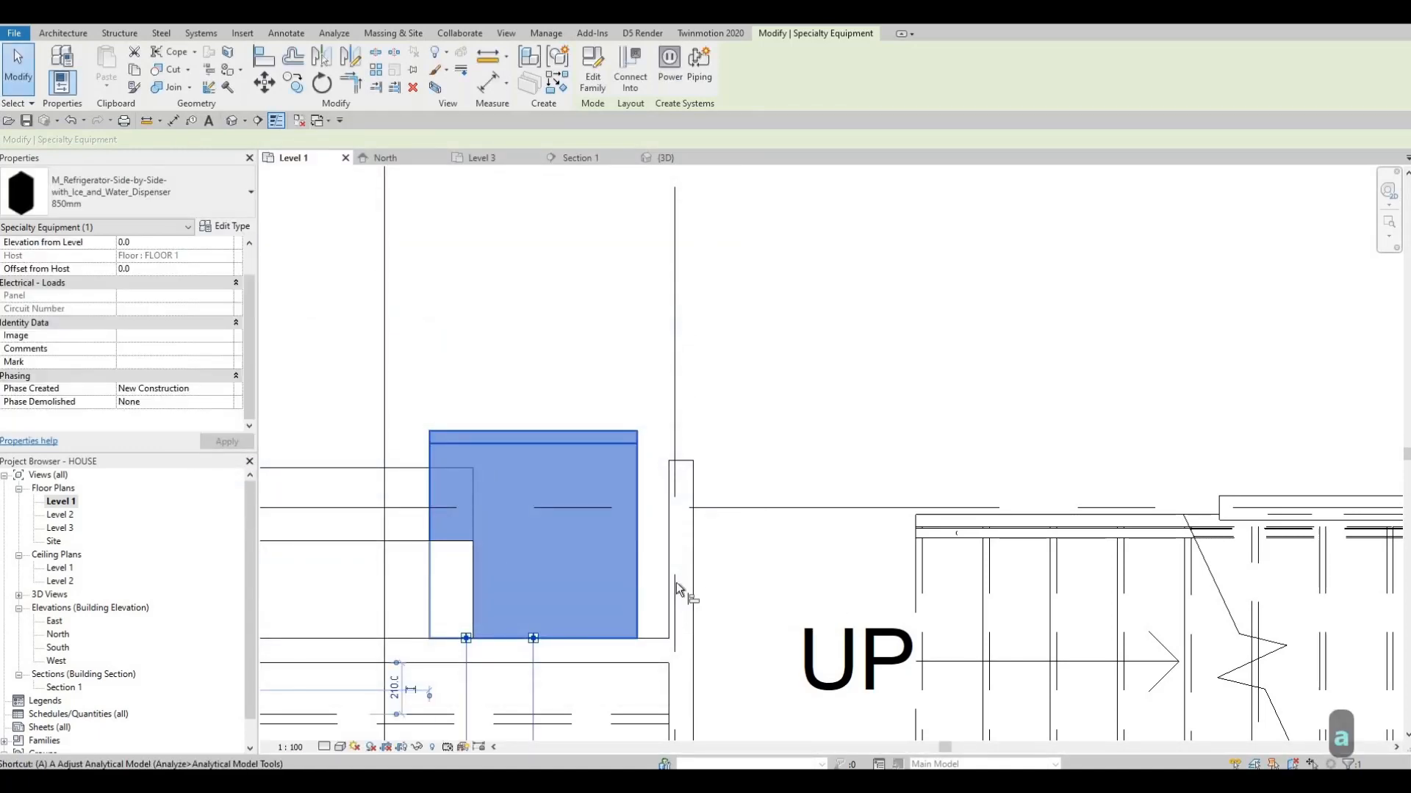
Align the refrigerator's side with the face of the adjacent interior wall
key("a")
key("l")
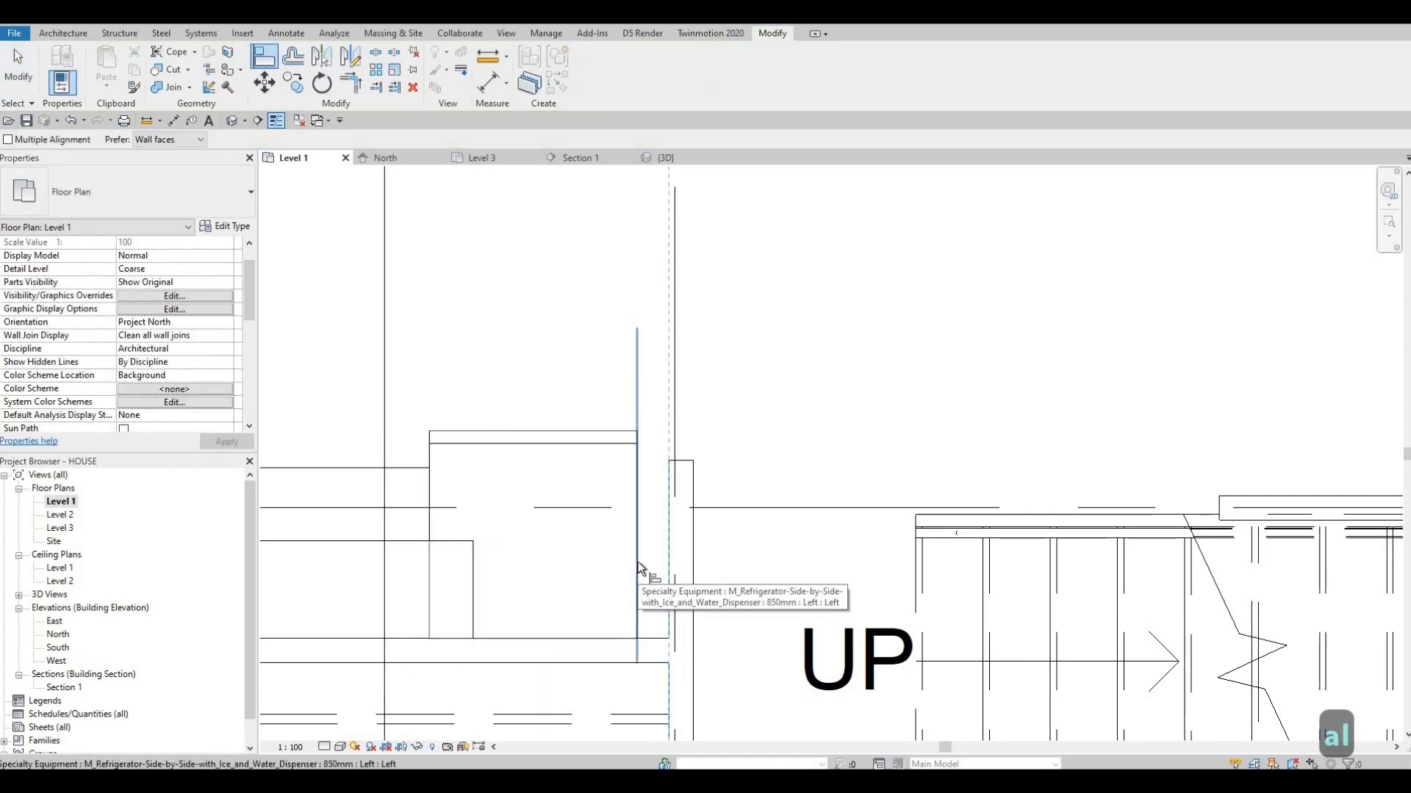
left_click(637, 564)
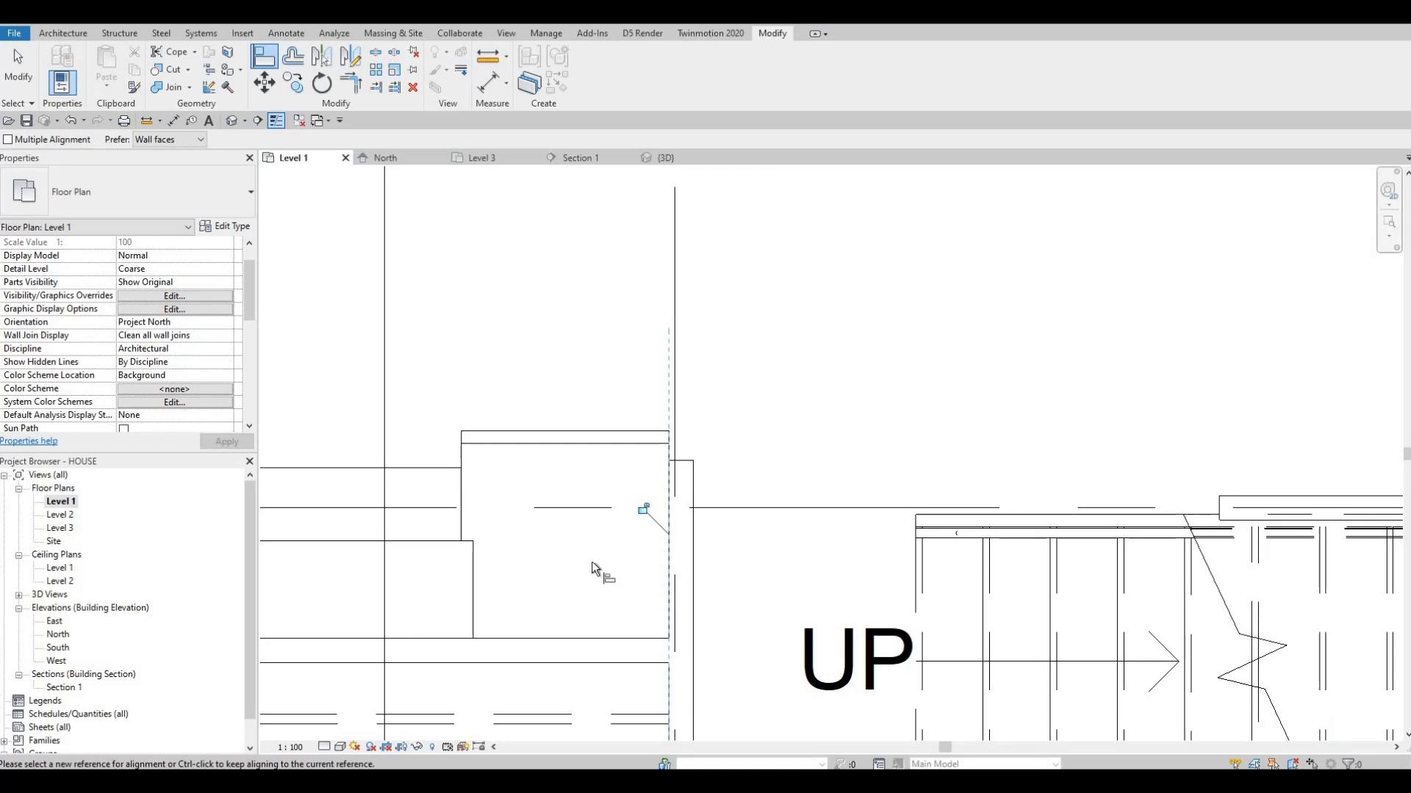
key("Escape")
key("Escape")
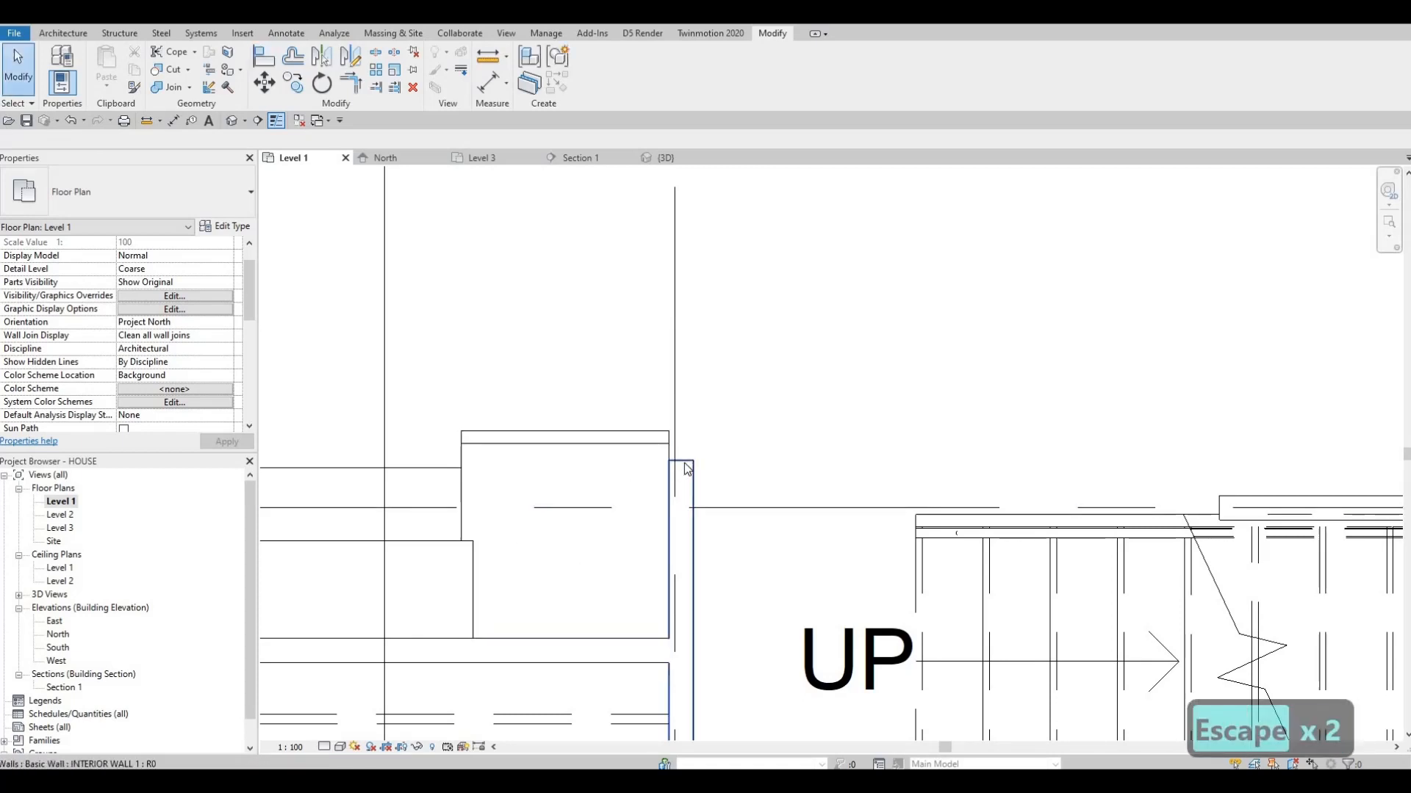
Stretch the end of the interior wall beside the refrigerator past the appliance's front, to a length of about 1640 mm
left_click(684, 460)
left_click_drag(682, 459, 686, 418)
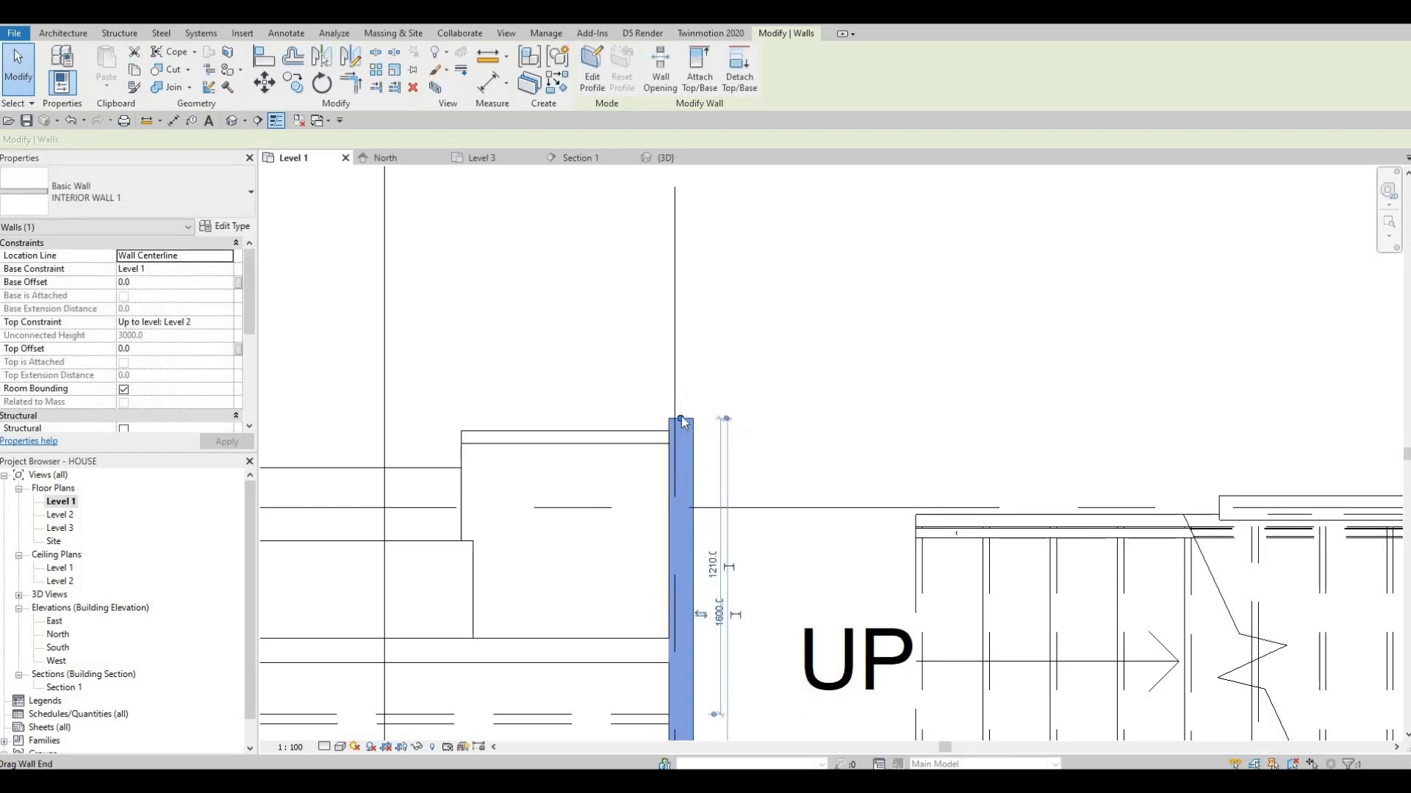
left_click_drag(680, 412, 681, 409)
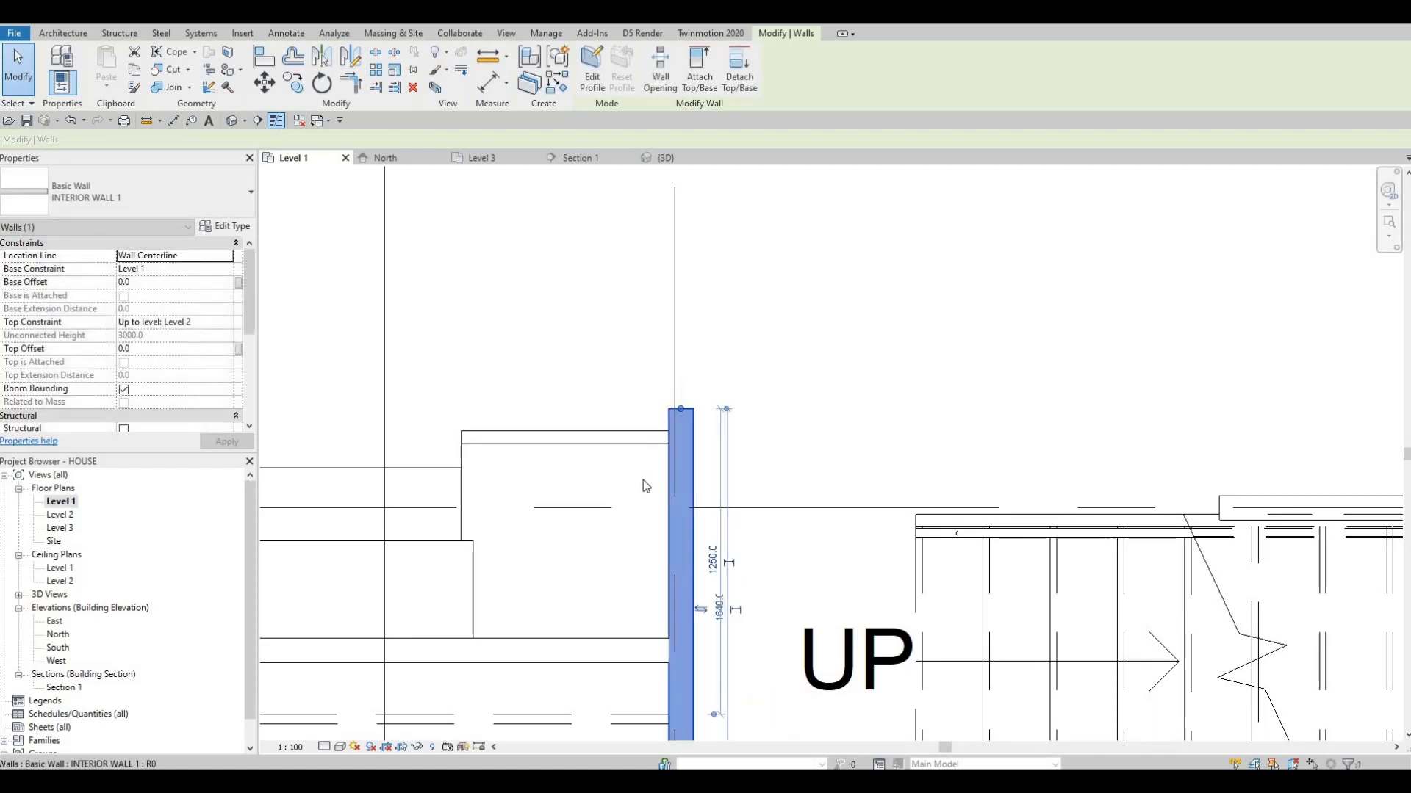
Shorten the short-leg ends of the granite top and stucco counter base to open a gap beside the refrigerator
middle_click_drag(559, 531, 936, 571)
scroll(898, 568, "down", 1)
middle_click_drag(844, 513, 817, 492)
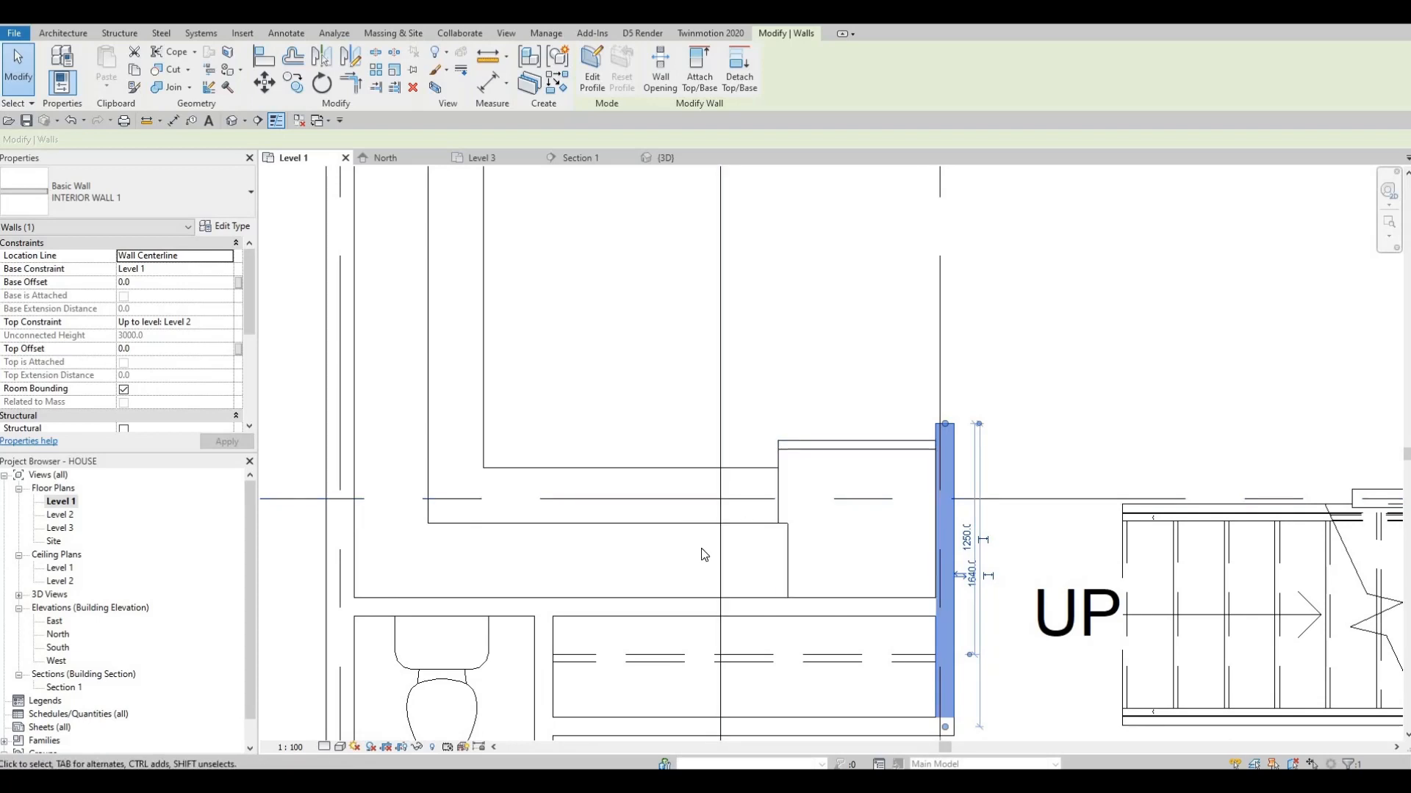
left_click(738, 472)
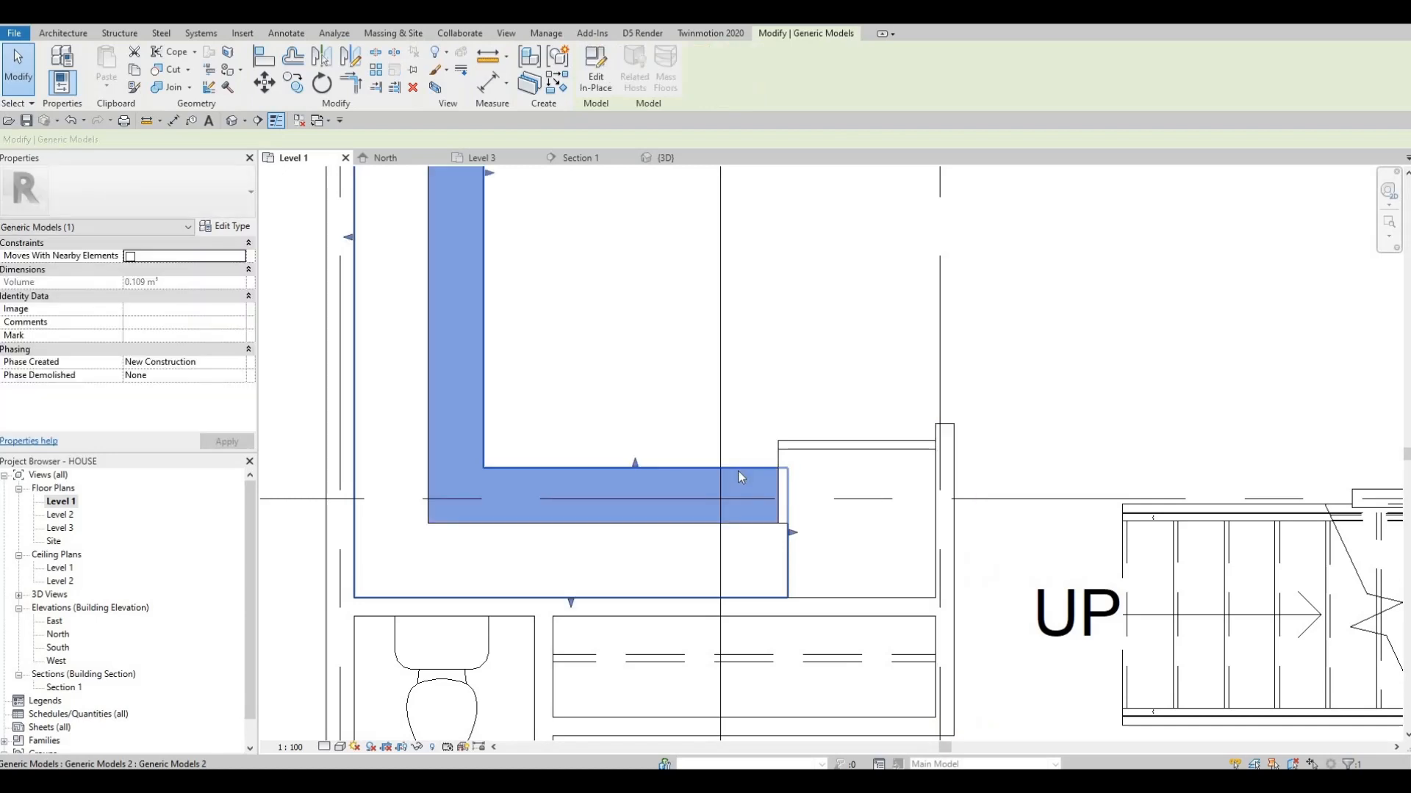
left_click_drag(793, 537, 741, 531)
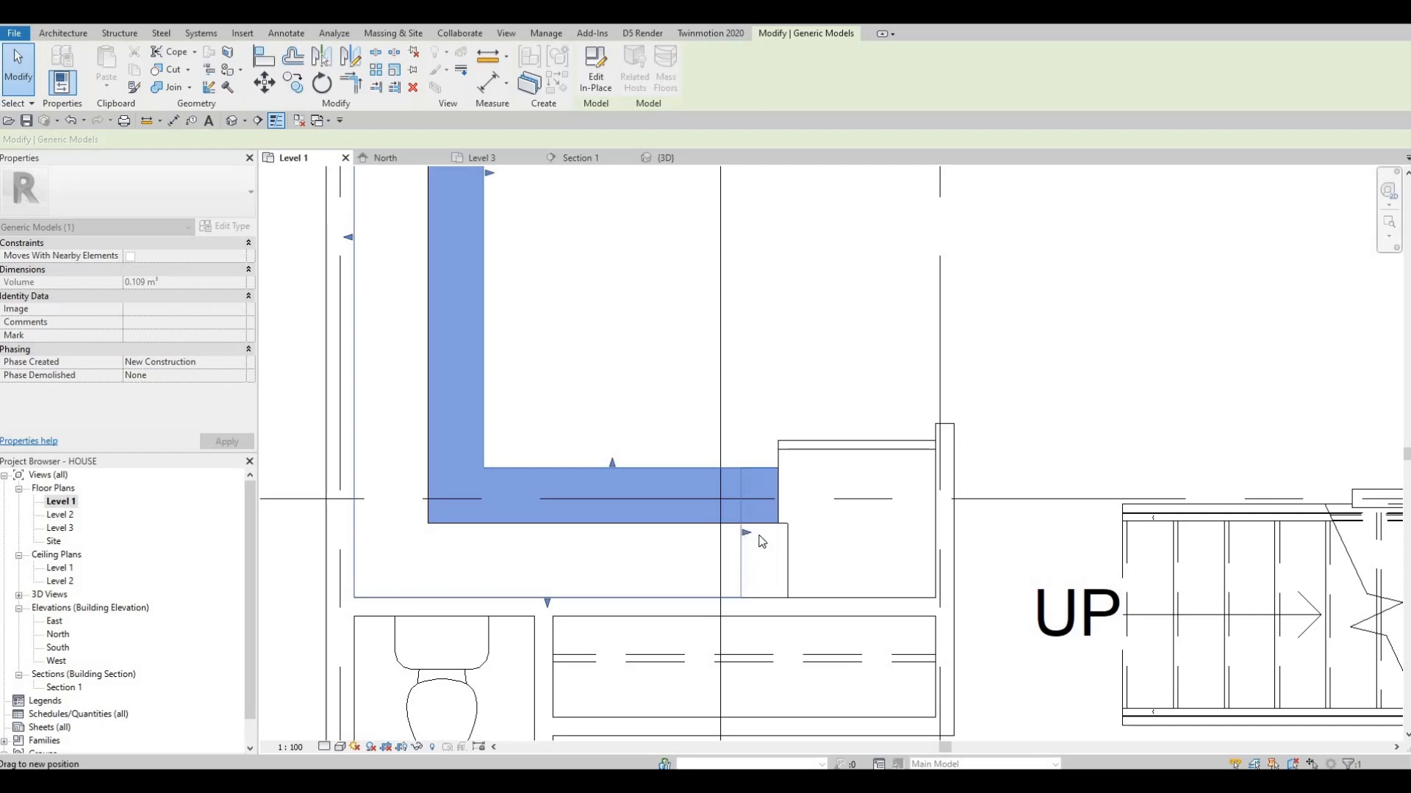
left_click(764, 498)
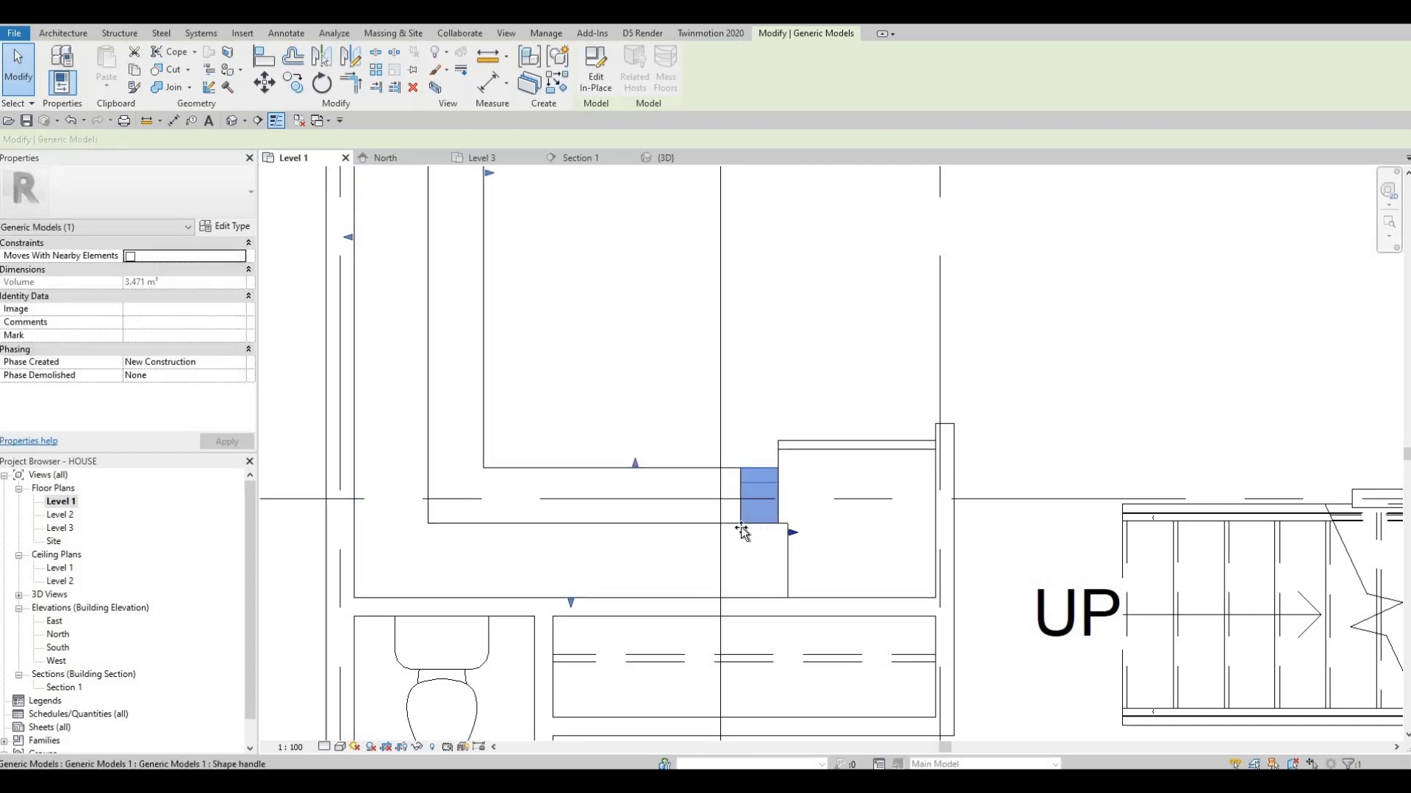
left_click_drag(742, 530, 757, 531)
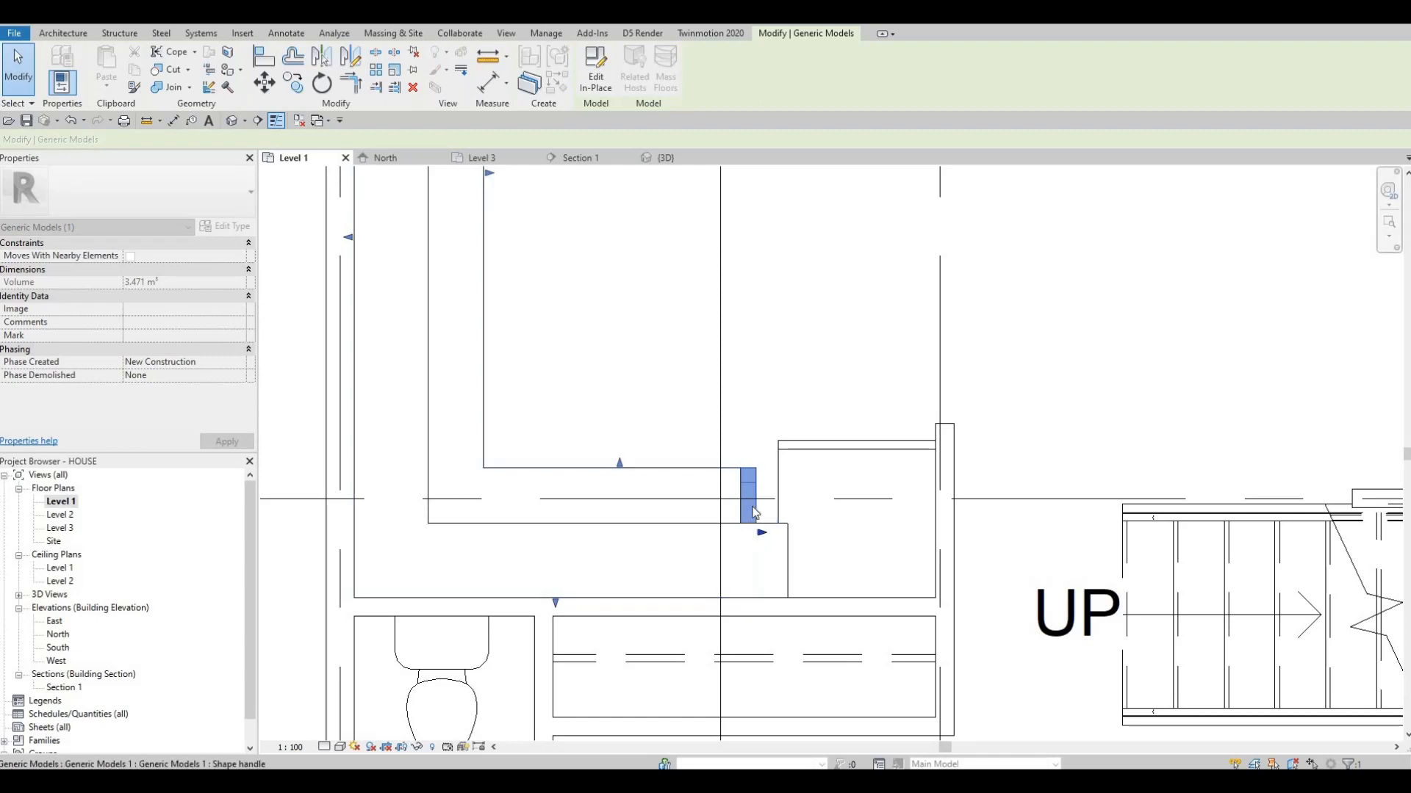
key("Escape")
key("Escape")
Align the short-leg ends of the stucco base and the upper cabinet with the end of the granite top
scroll(753, 520, "up", 2)
key("a")
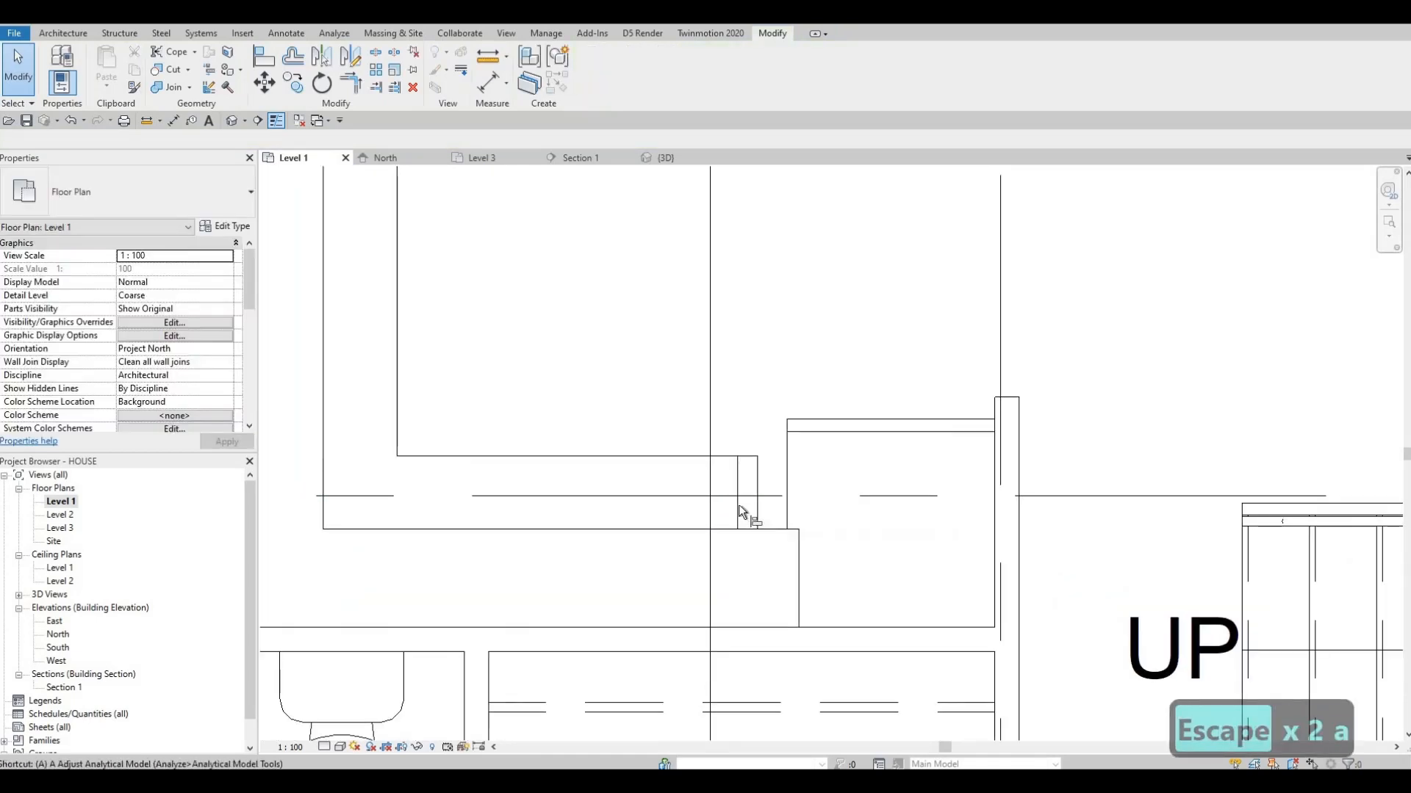
key("l")
left_click(756, 547)
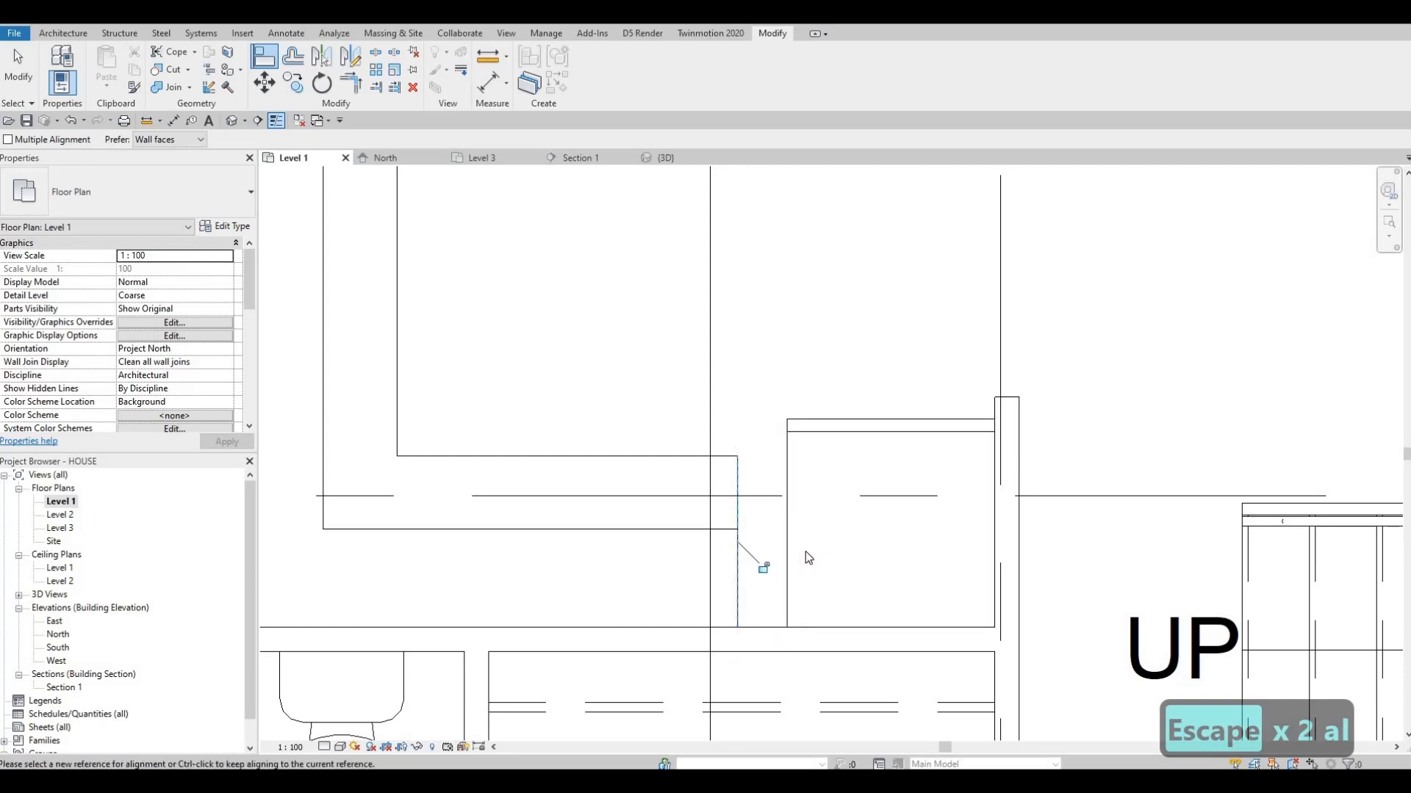
key("Escape")
key("Escape")
key("Escape")
Nudge the refrigerator toward the counter, leaving equal gaps to the counter end and the interior wall
left_click(789, 522)
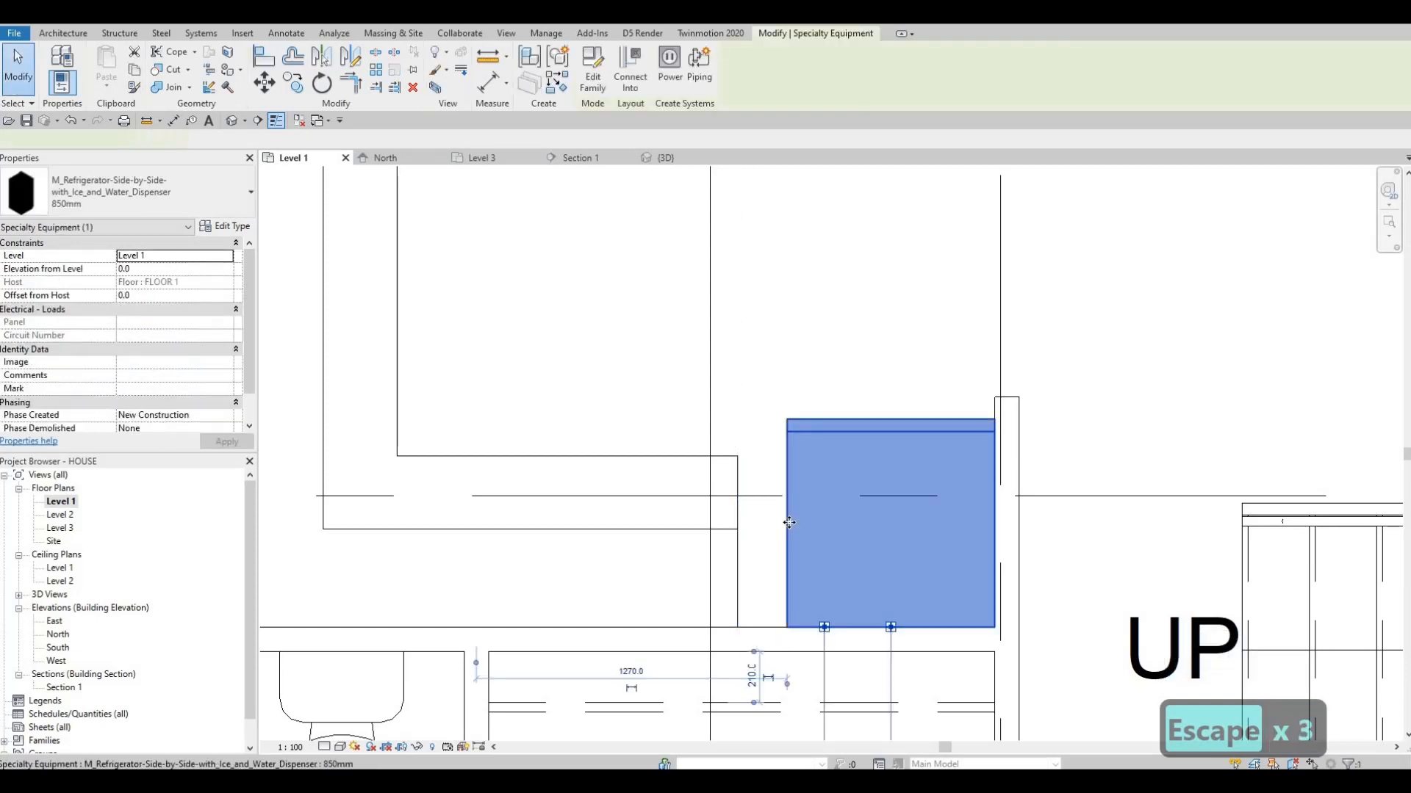
key("Left")
key("Left")
key("Left")
key("Left")
key("Left")
key("Left")
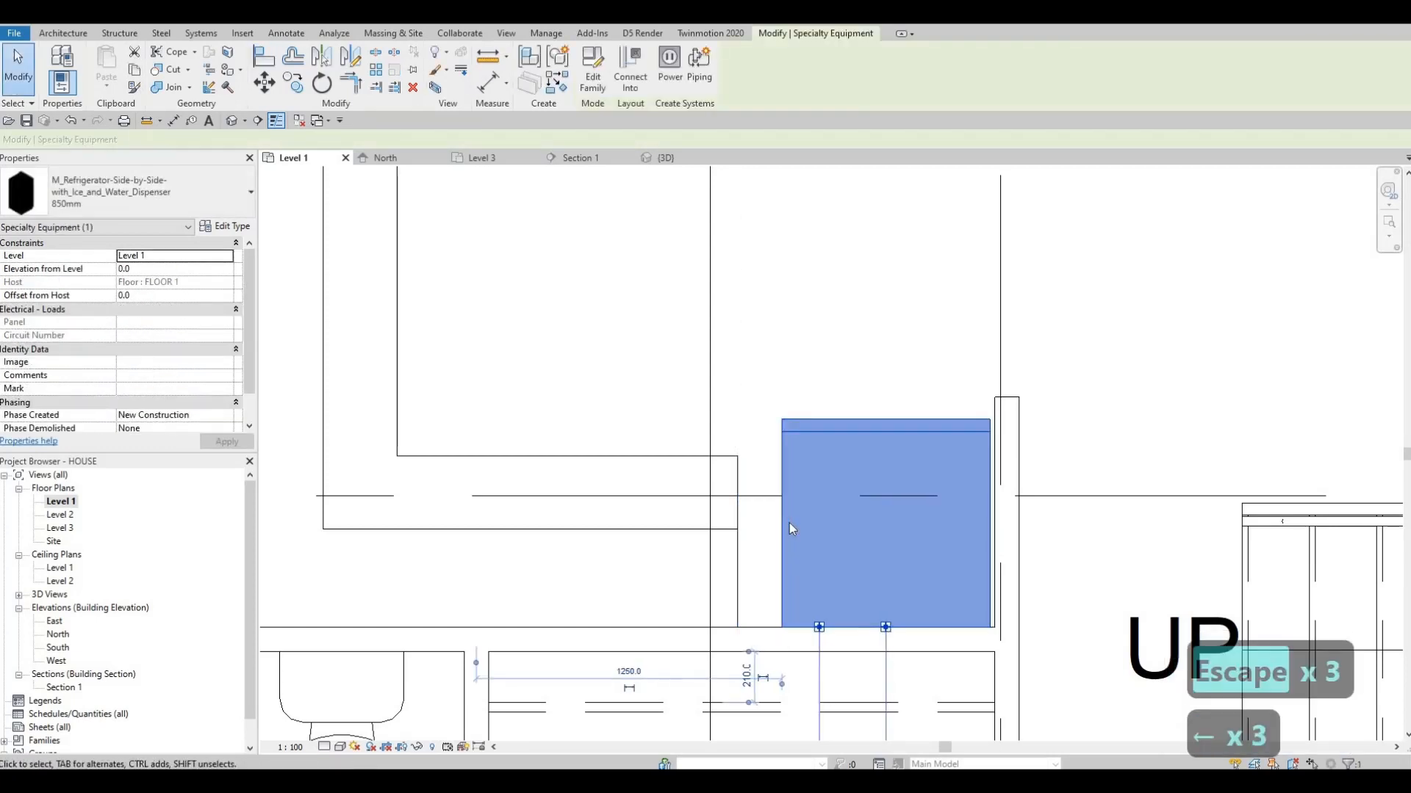
key("Left")
key("Left")
key("Left")
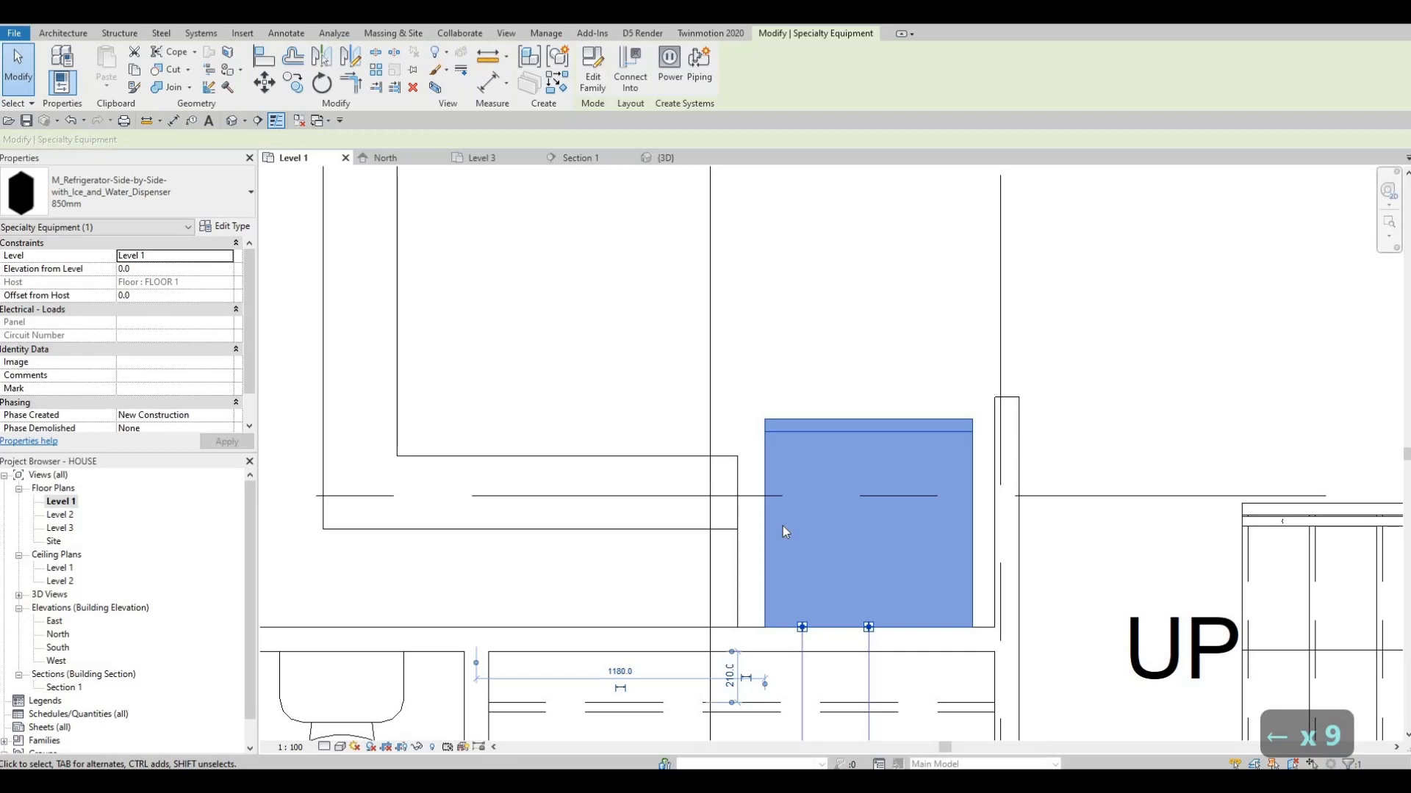
key("Escape")
key("Escape")
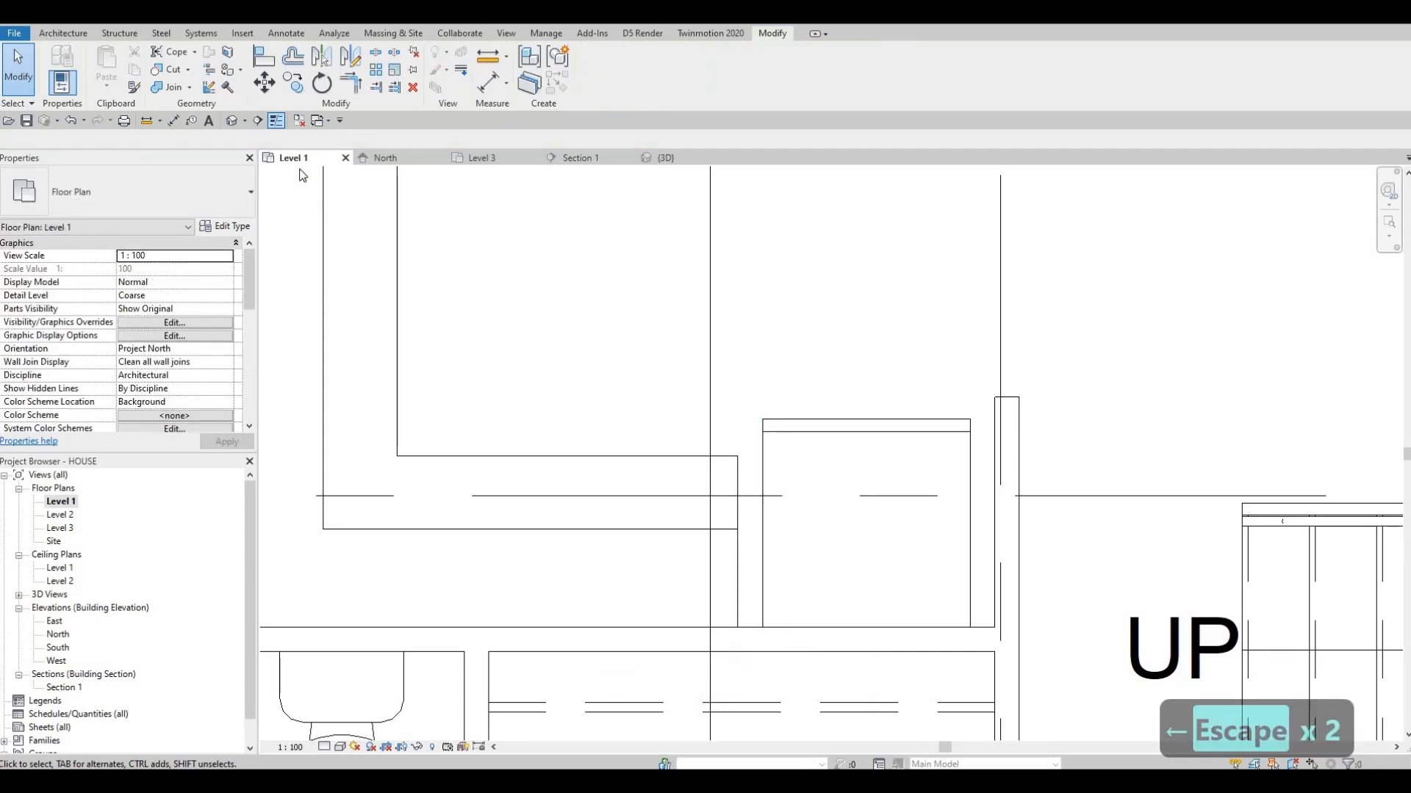
Draw a building section across the kitchen between grids A and B, looking toward the refrigerator, and open its view
scroll(942, 349, "down", 6)
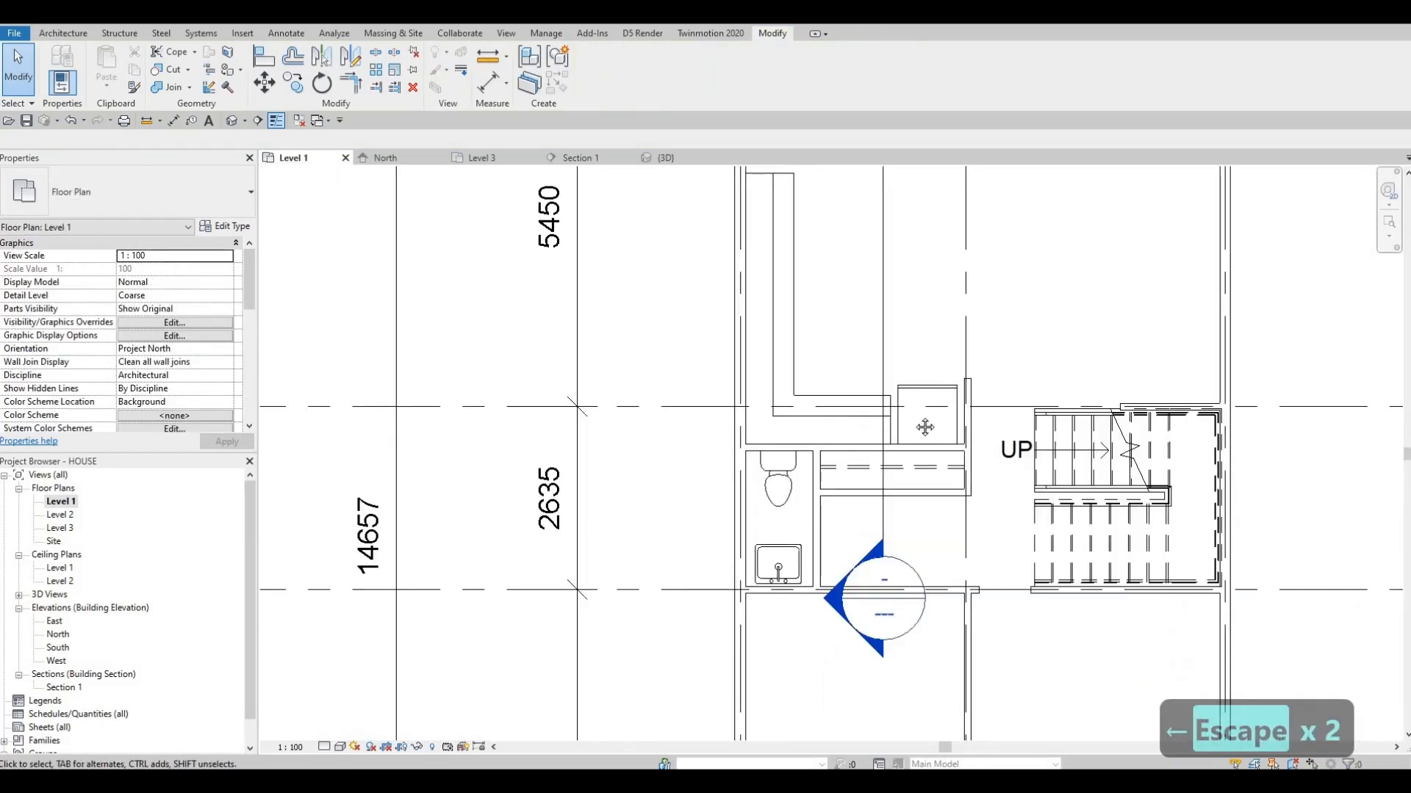
left_click(258, 121)
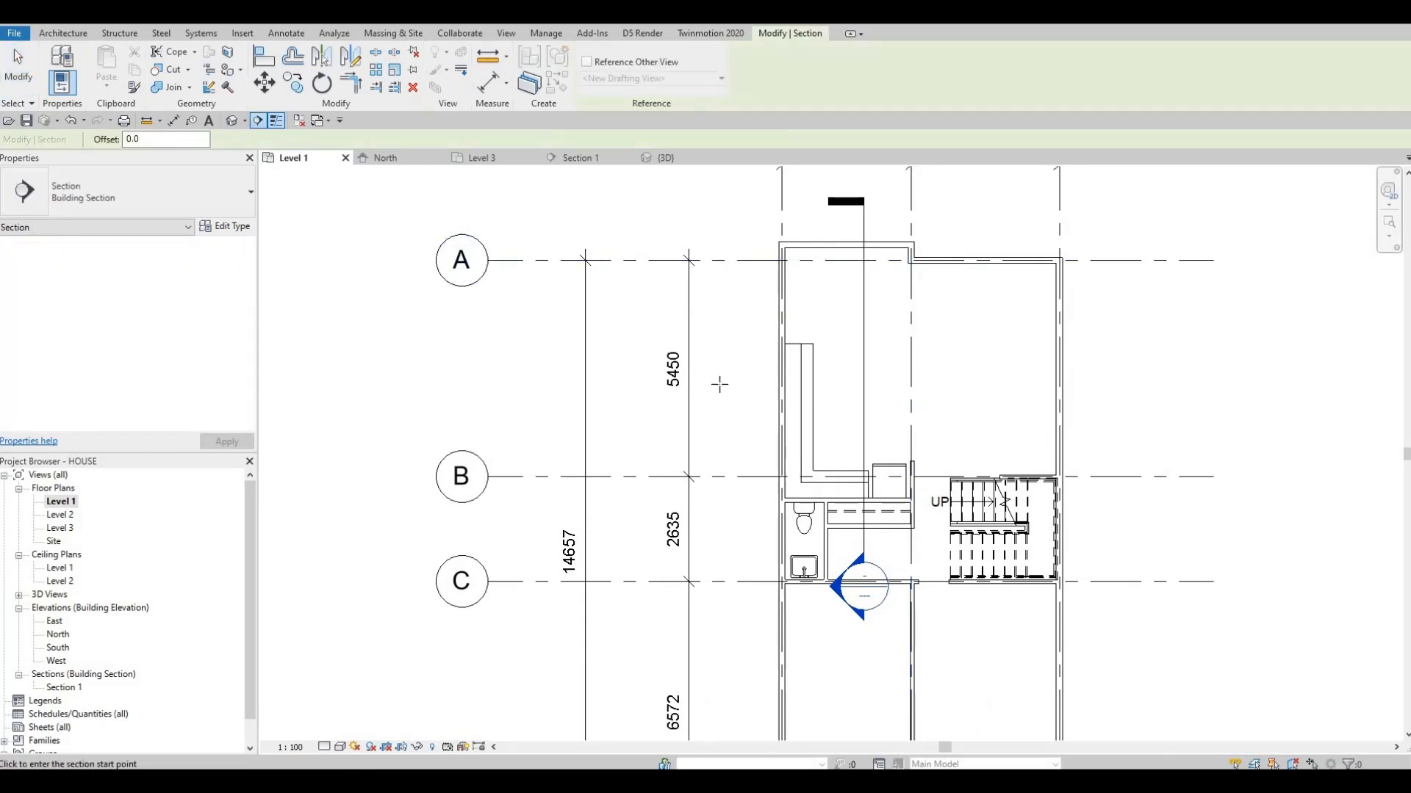
left_click(707, 382)
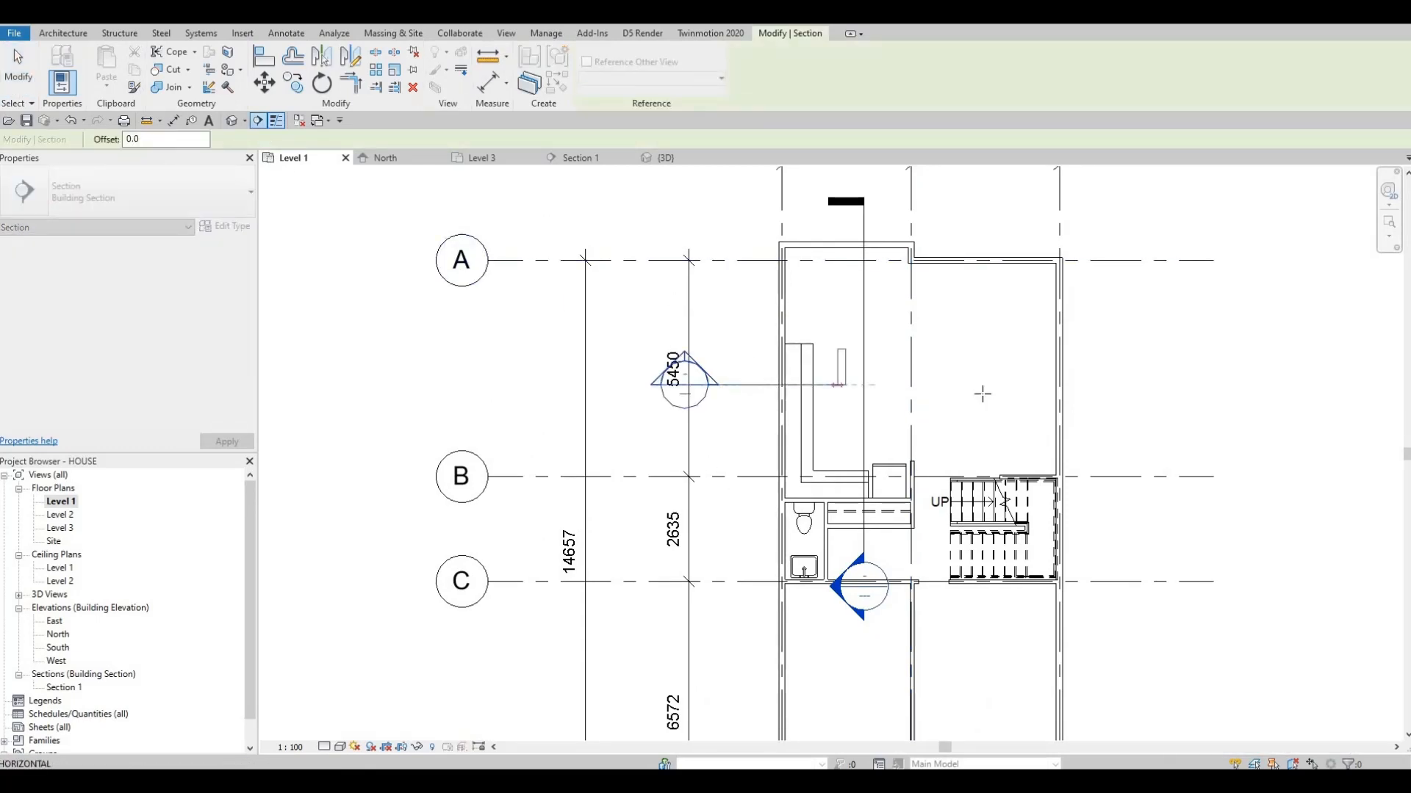
key("Escape")
left_click(993, 386)
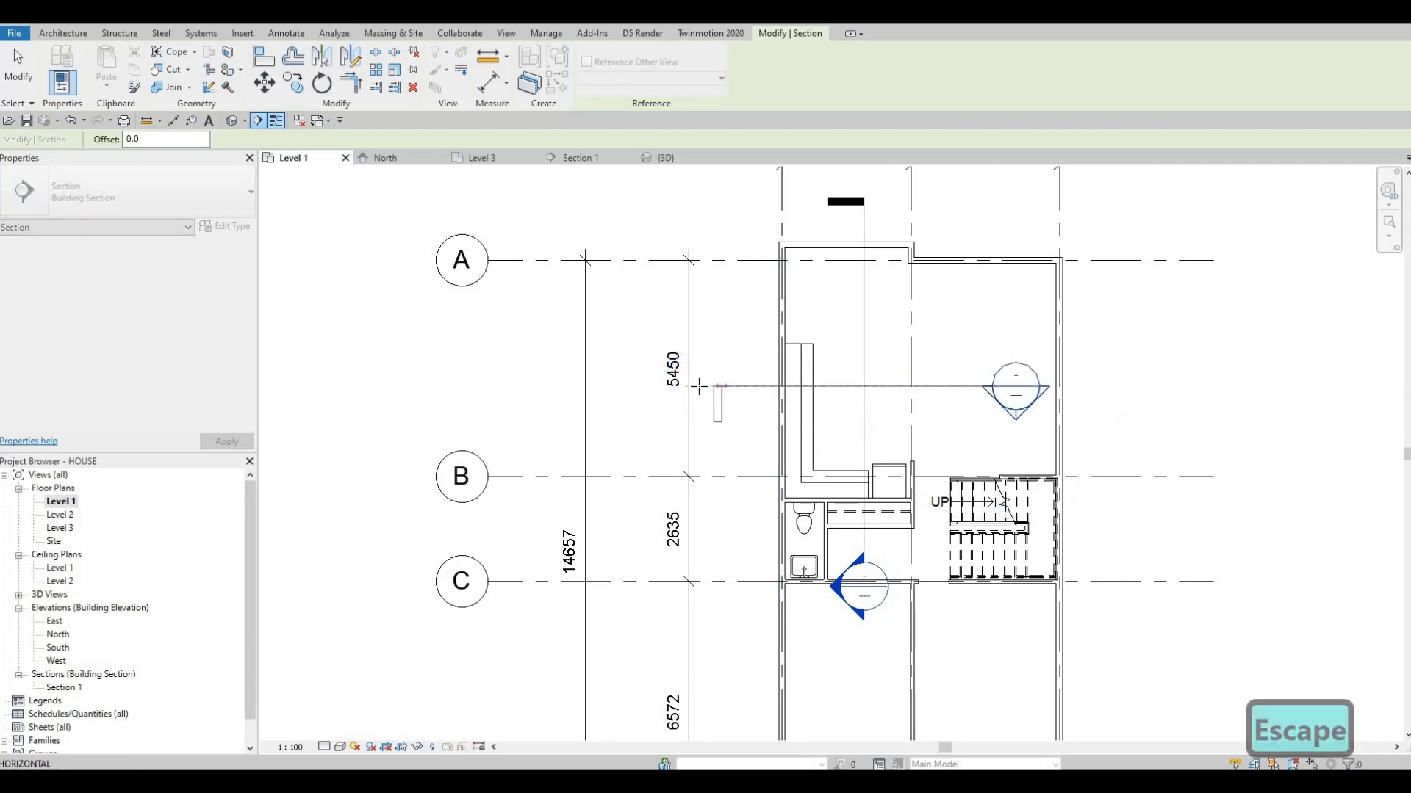
left_click(700, 388)
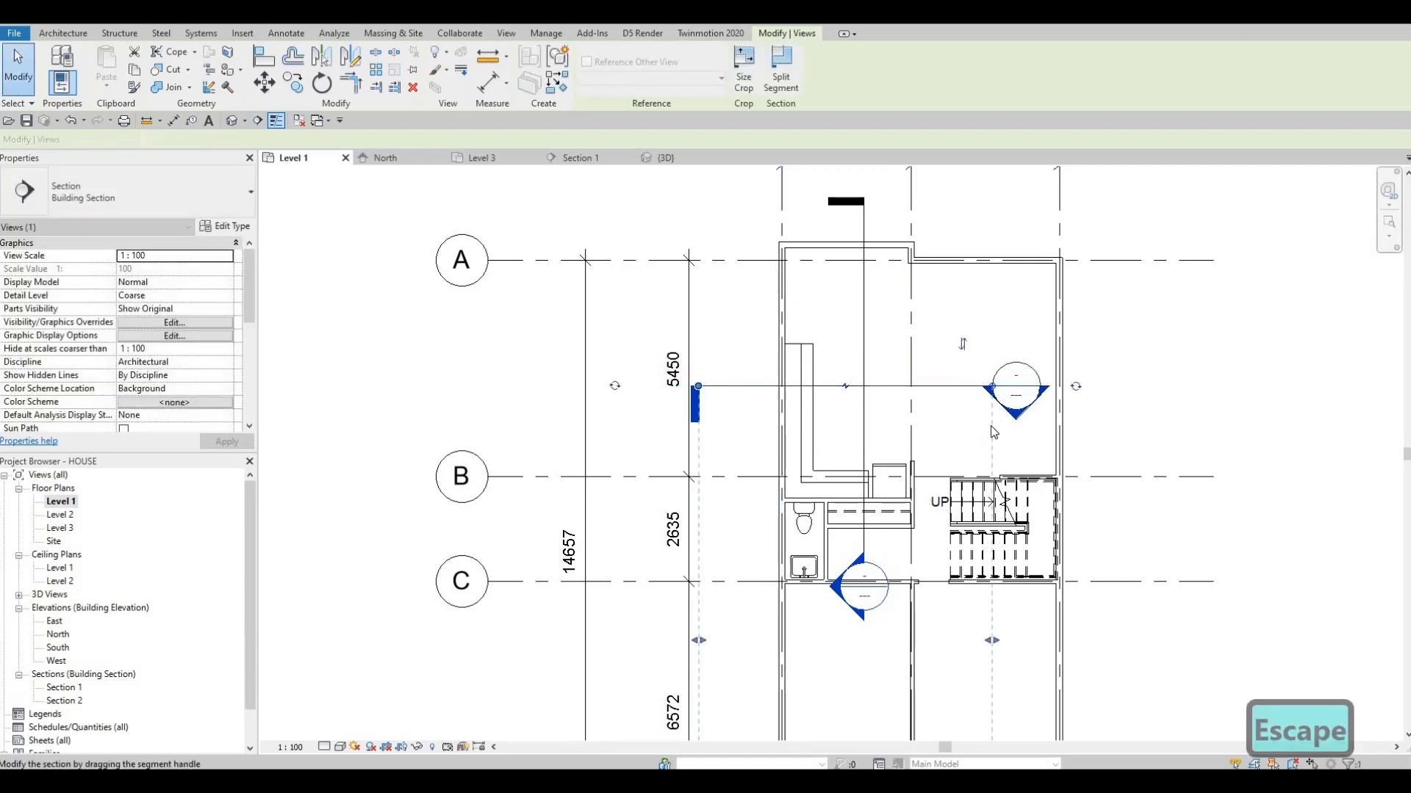
key("Escape")
key("Escape")
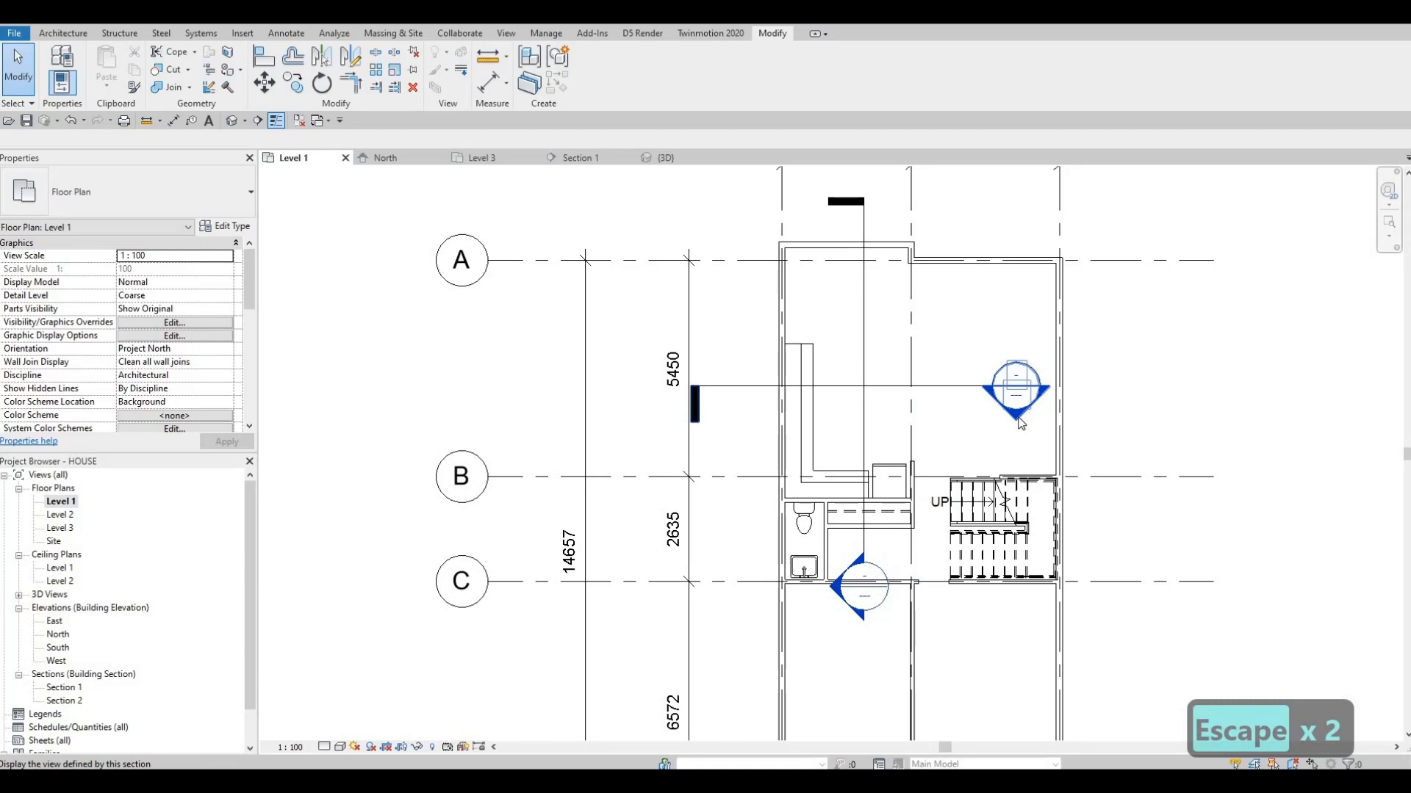
double_click(1020, 420)
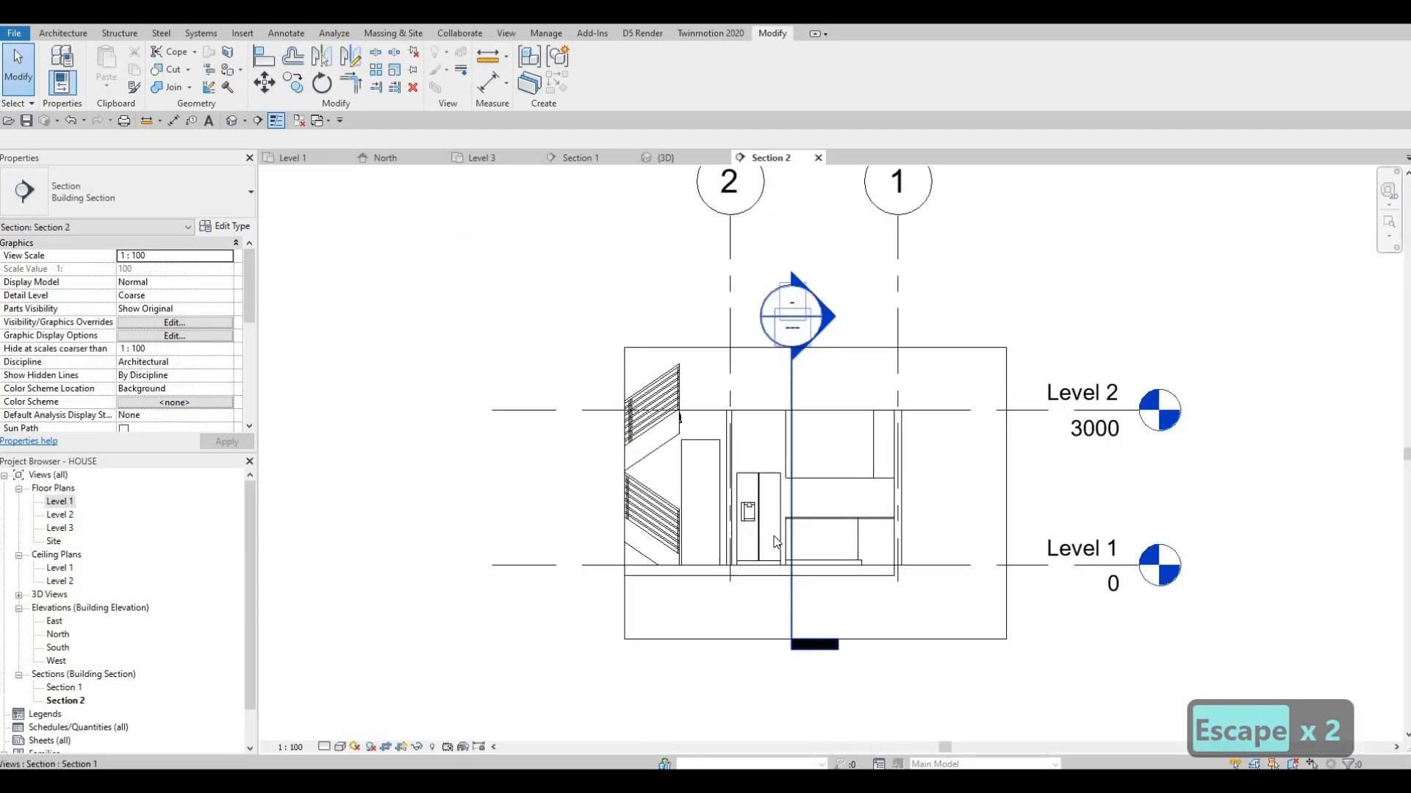
Inspect the refrigerator's type properties and dimensions from the section view, leaving them unedited
scroll(771, 514, "up", 5)
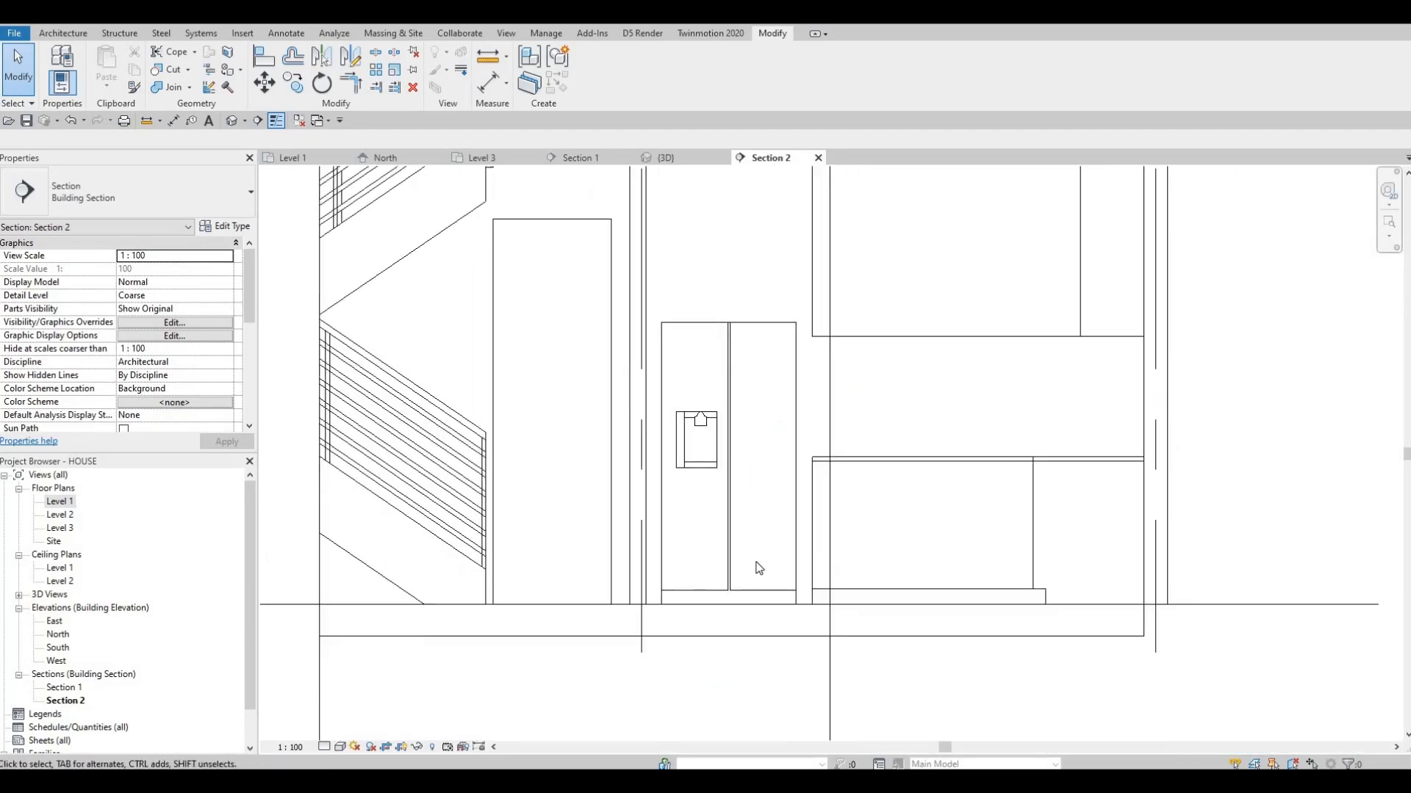
middle_click_drag(791, 484, 764, 482)
left_click(769, 468)
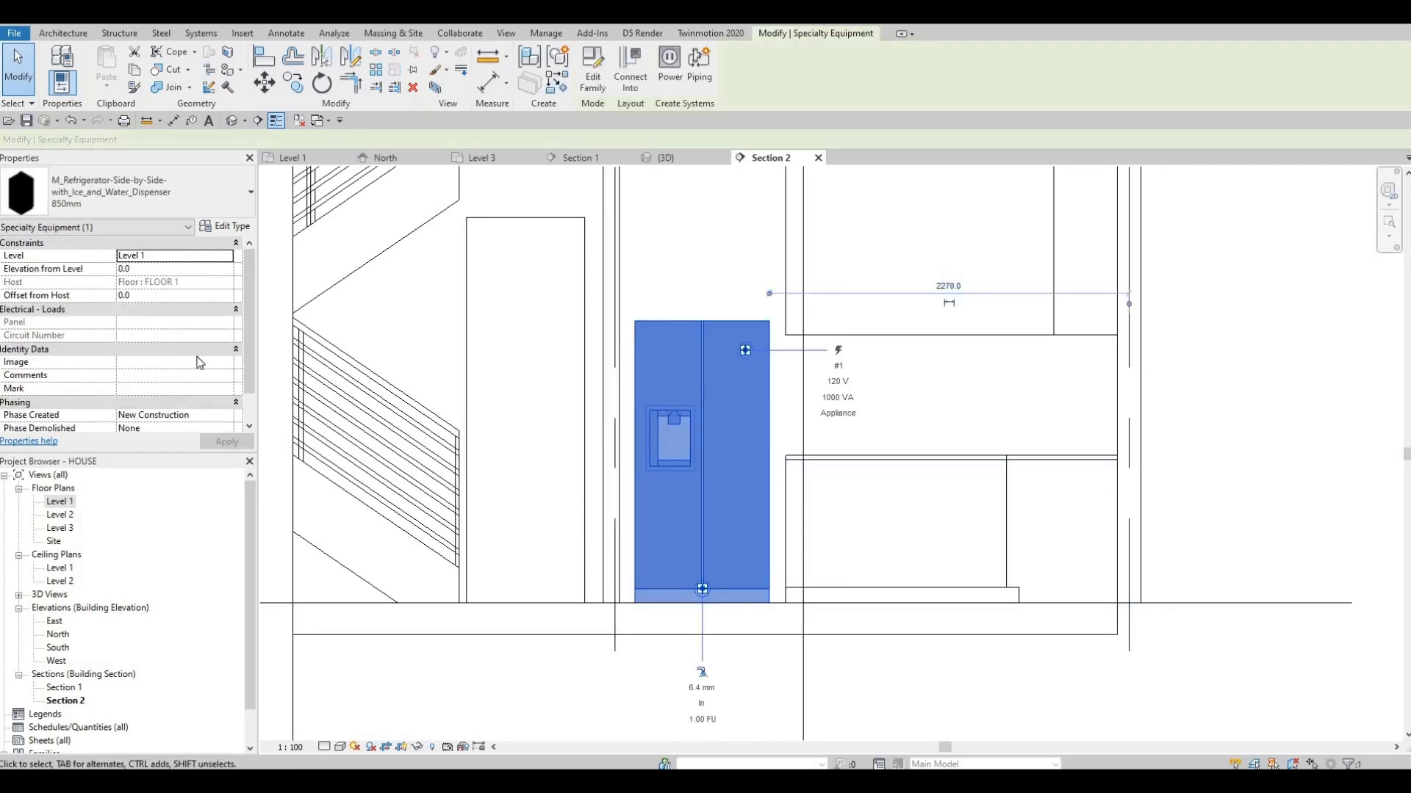
scroll(208, 255, "down", 1)
scroll(208, 255, "up", 1)
left_click(225, 227)
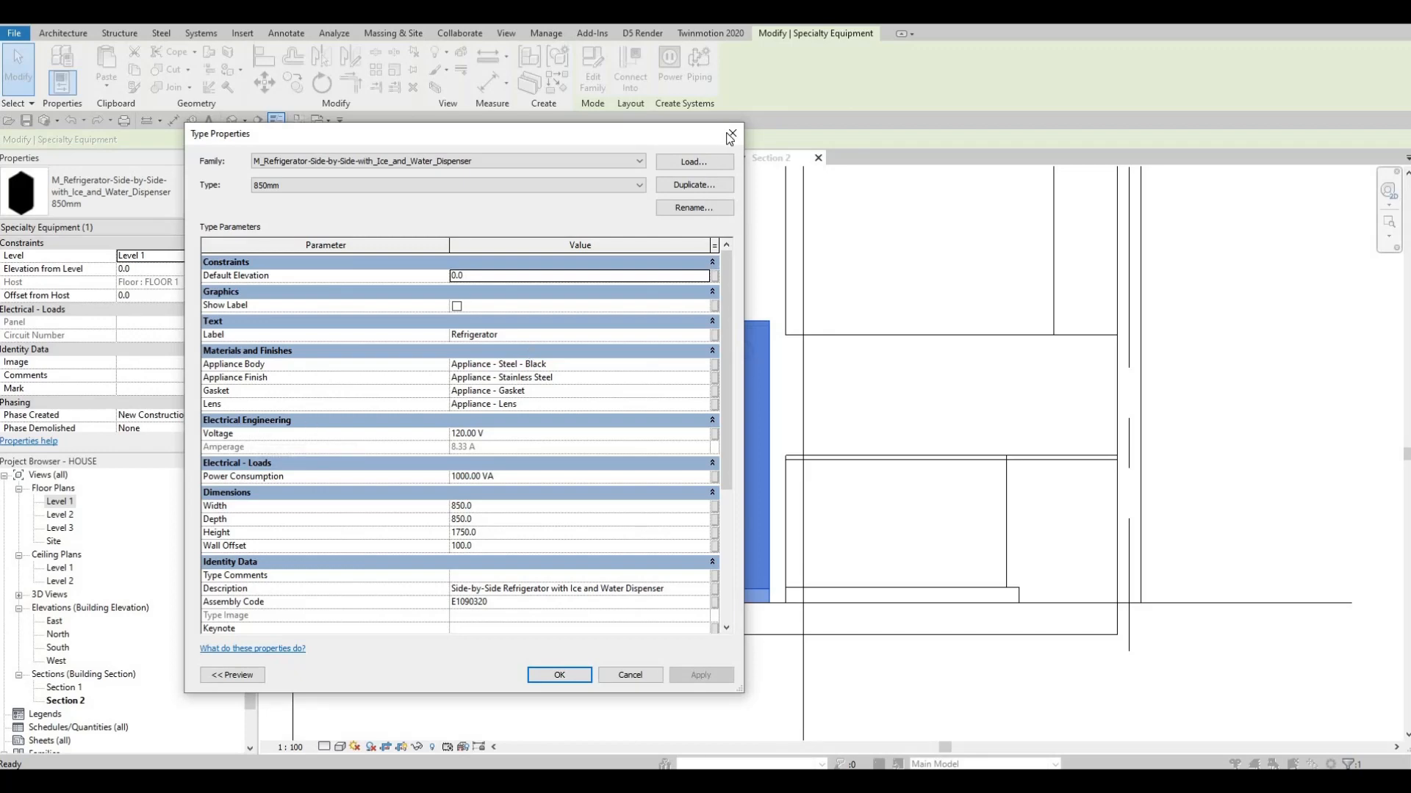
key("Escape")
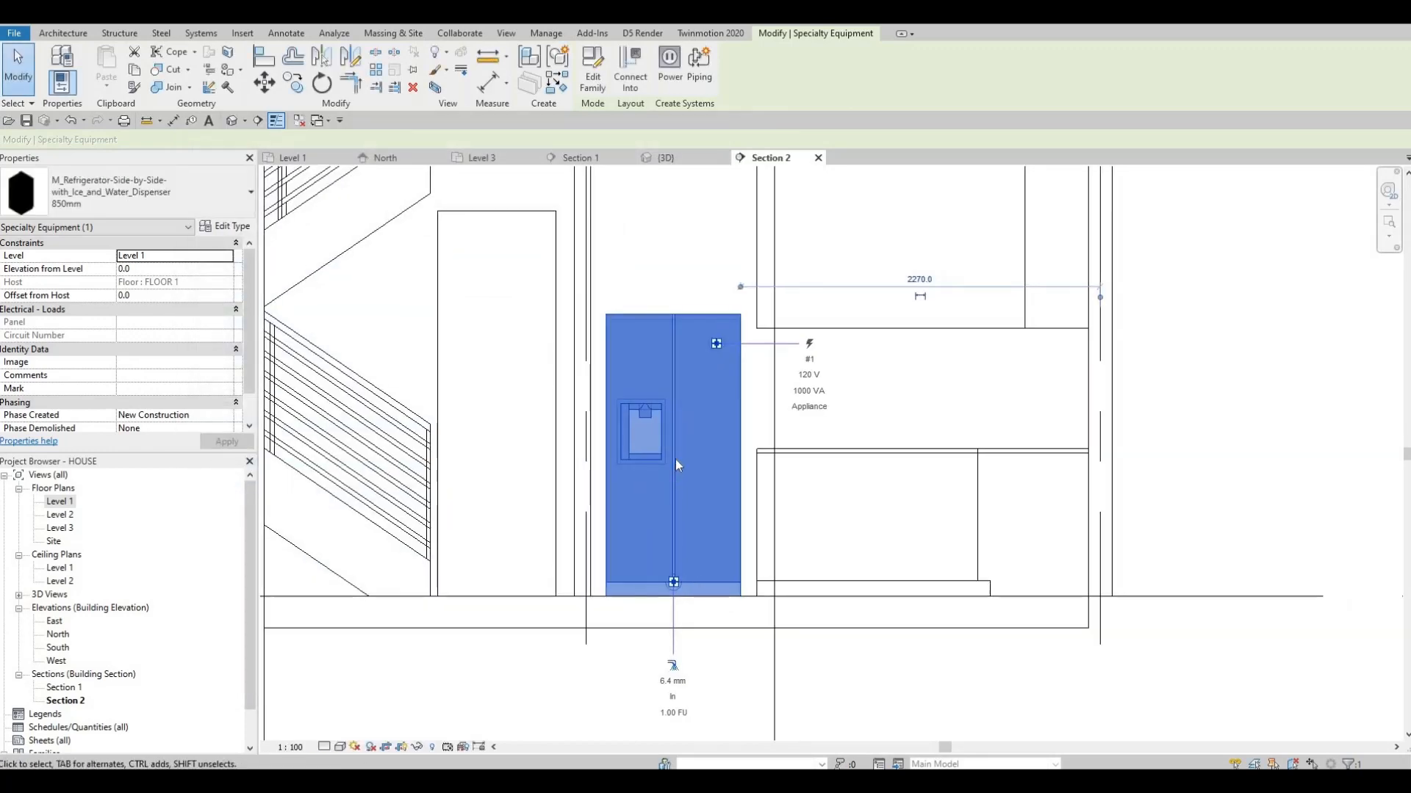
key("Escape")
Align the underside of the upper cabinet with the top of the refrigerator in the section view
scroll(672, 426, "down", 1)
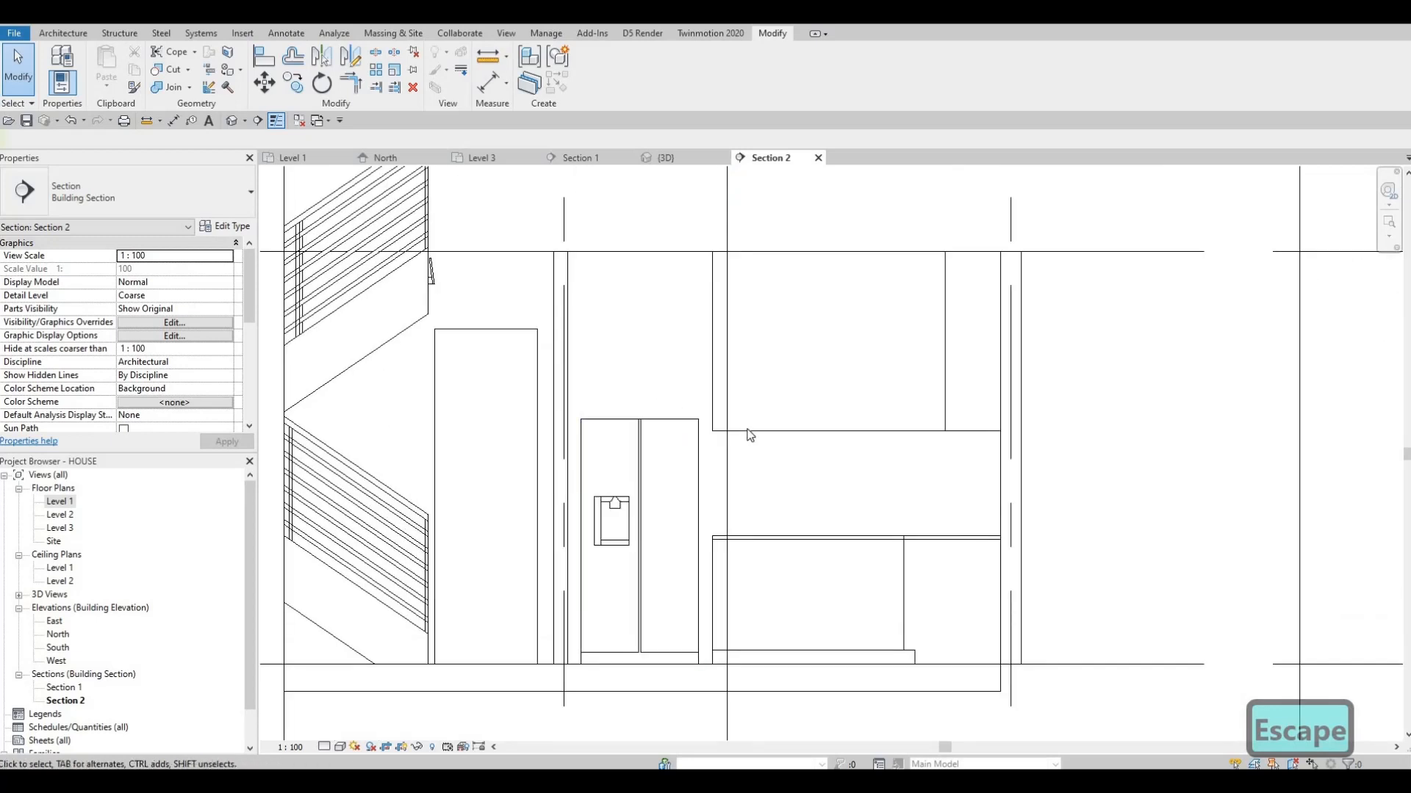
left_click(785, 430)
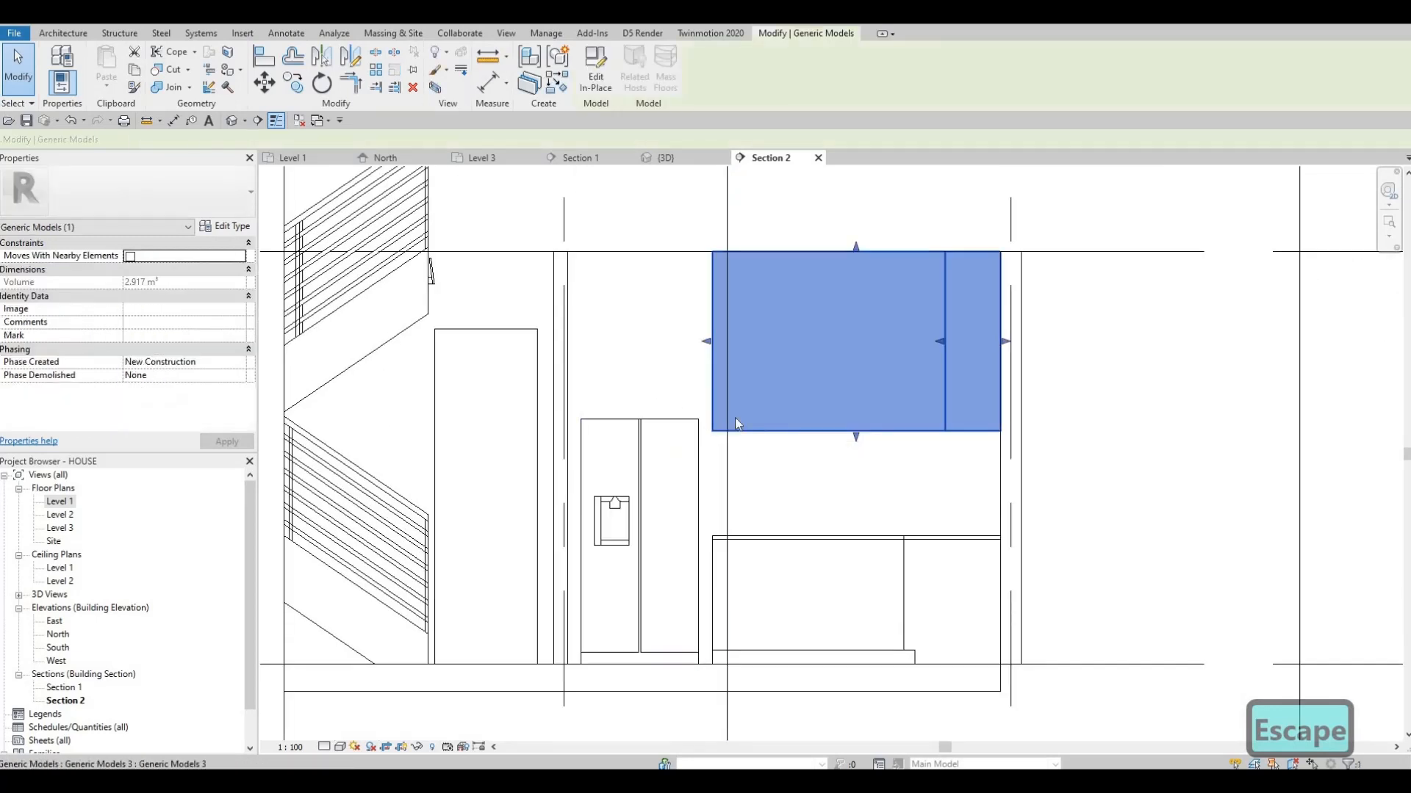
scroll(825, 414, "up", 1)
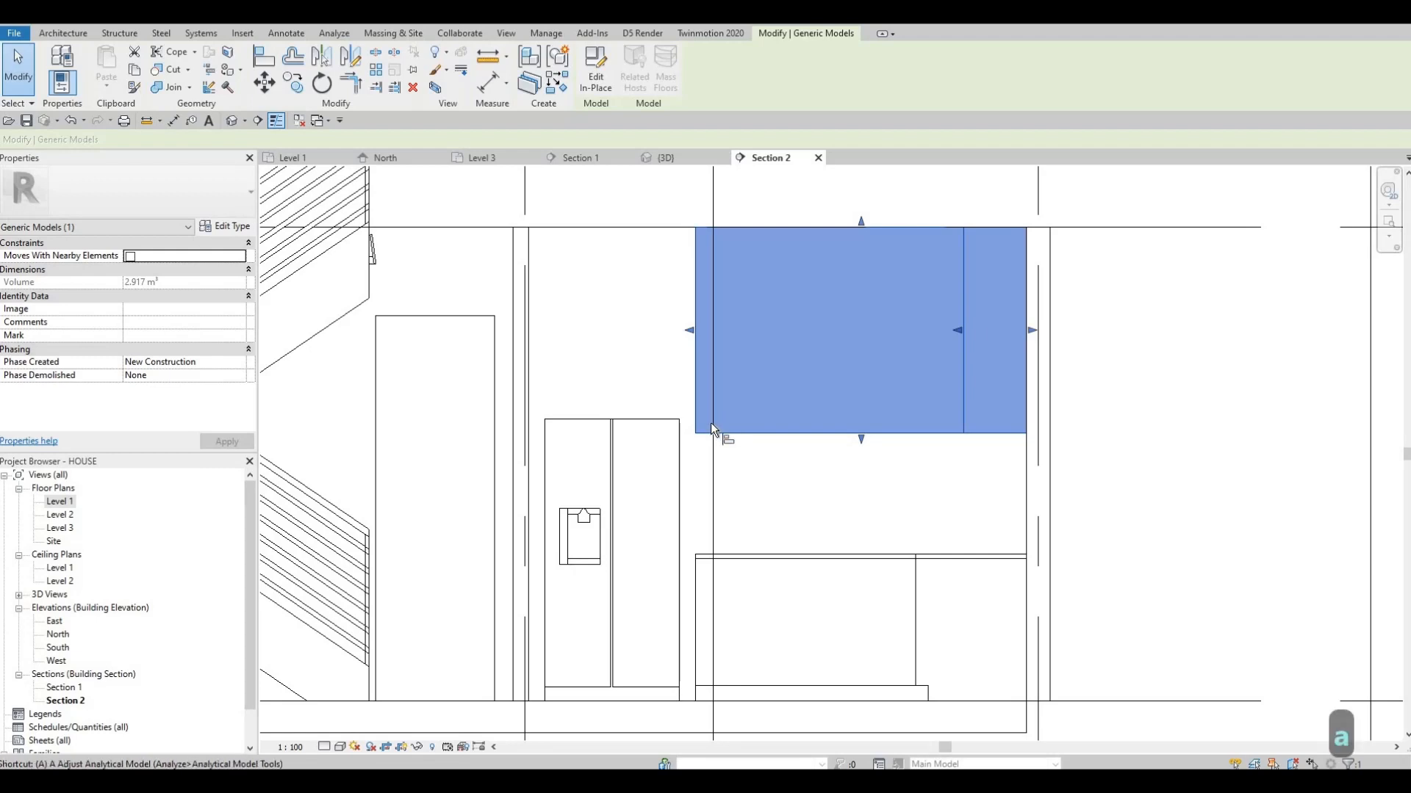
key("a")
key("l")
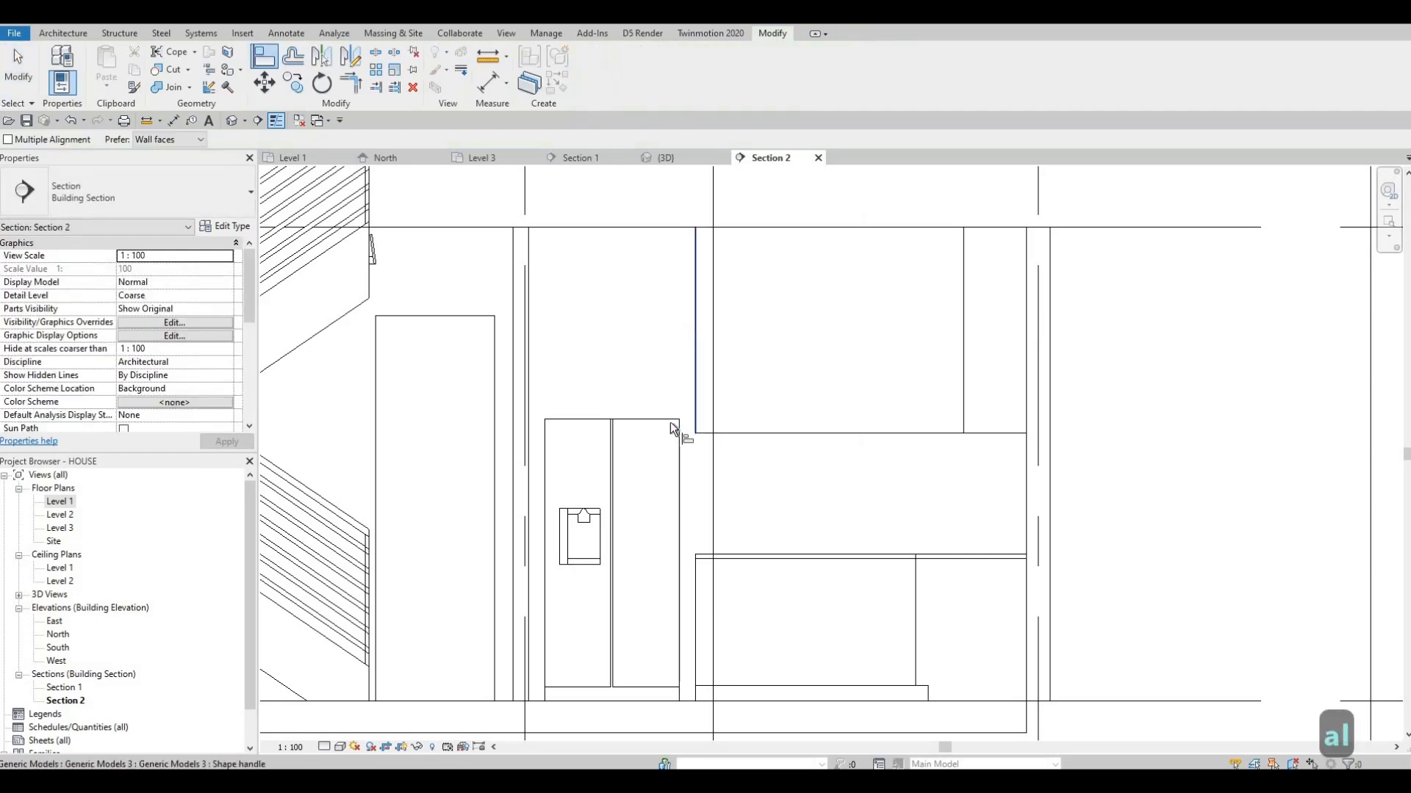
left_click(749, 434)
key("Escape")
key("Escape")
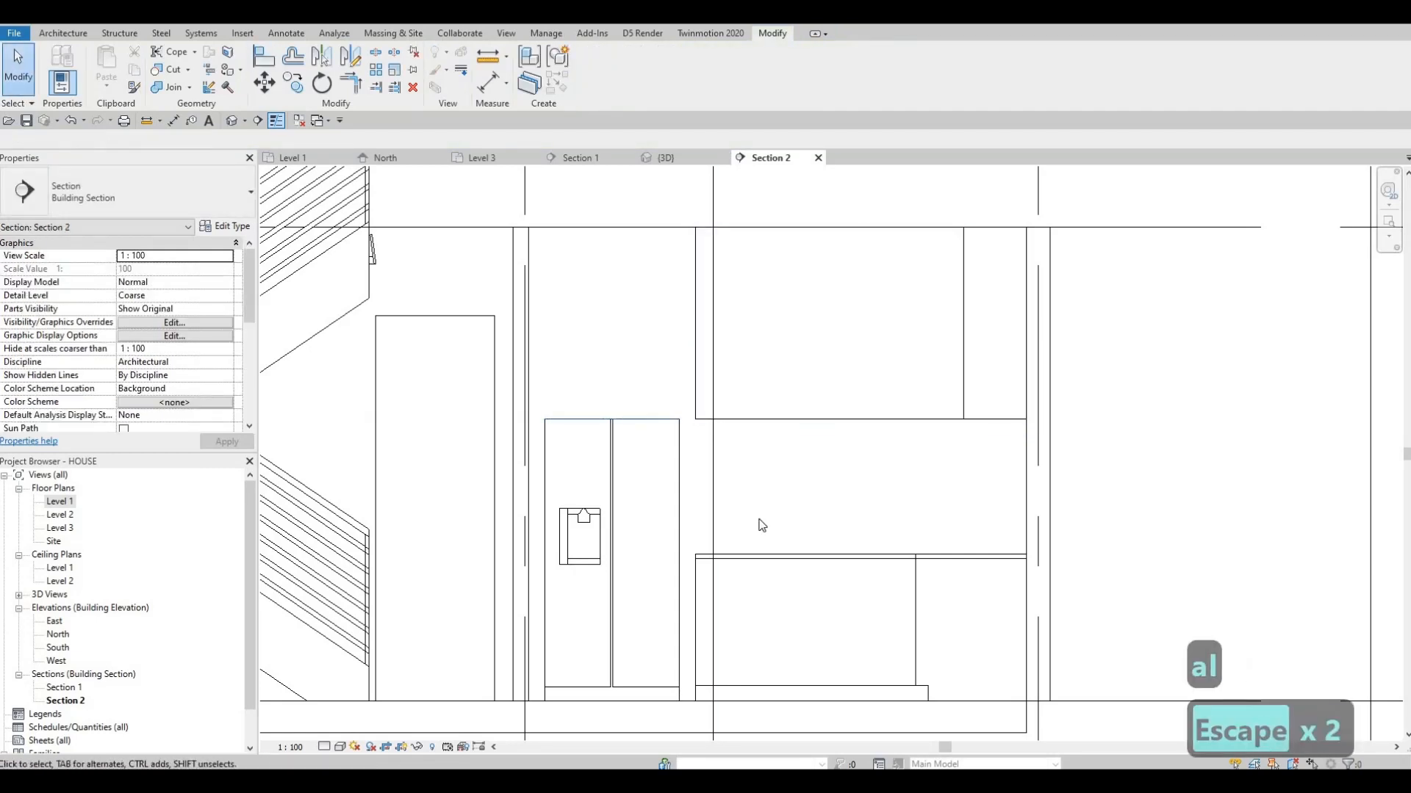
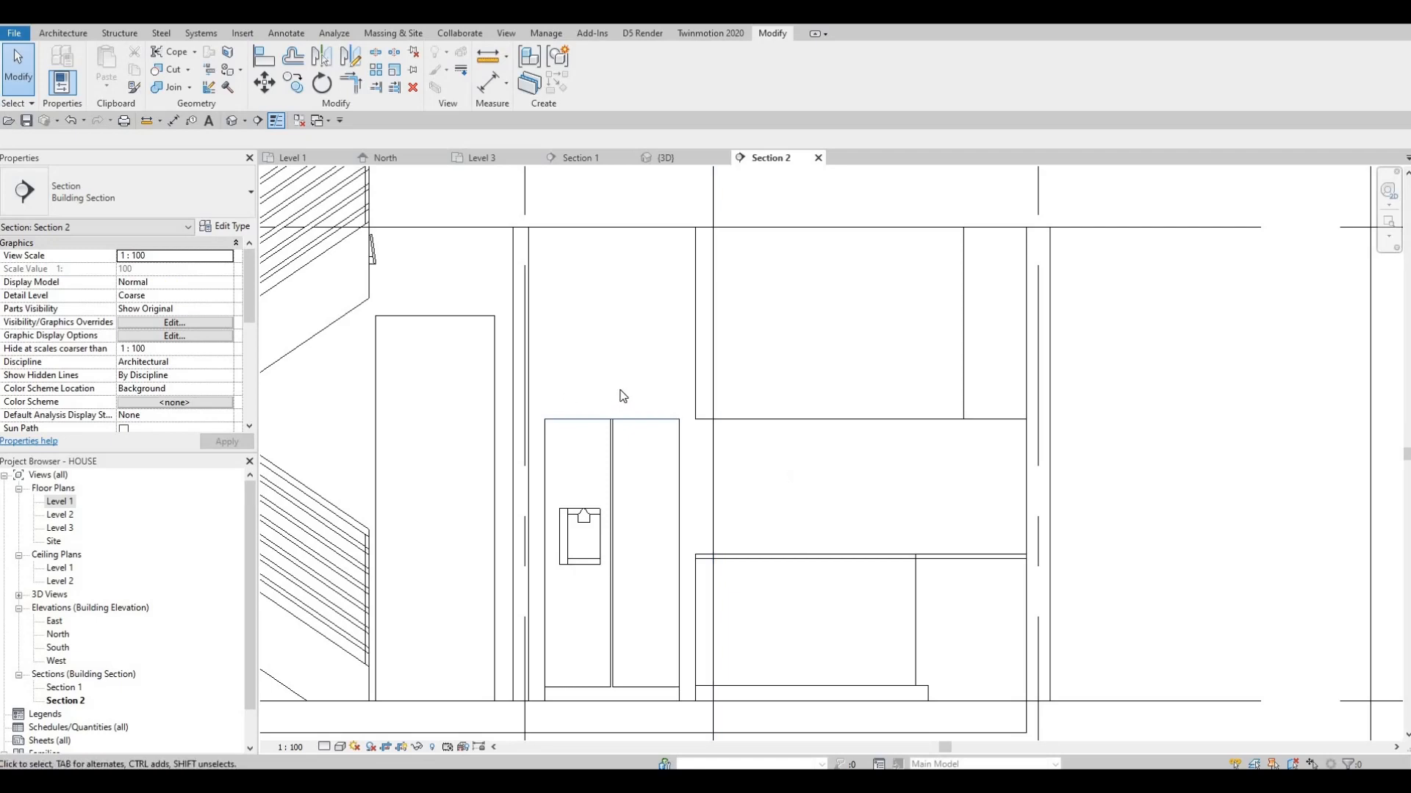
Start an in-place model component in the Generic Models category, accepting the default name
scroll(623, 397, "up", 1)
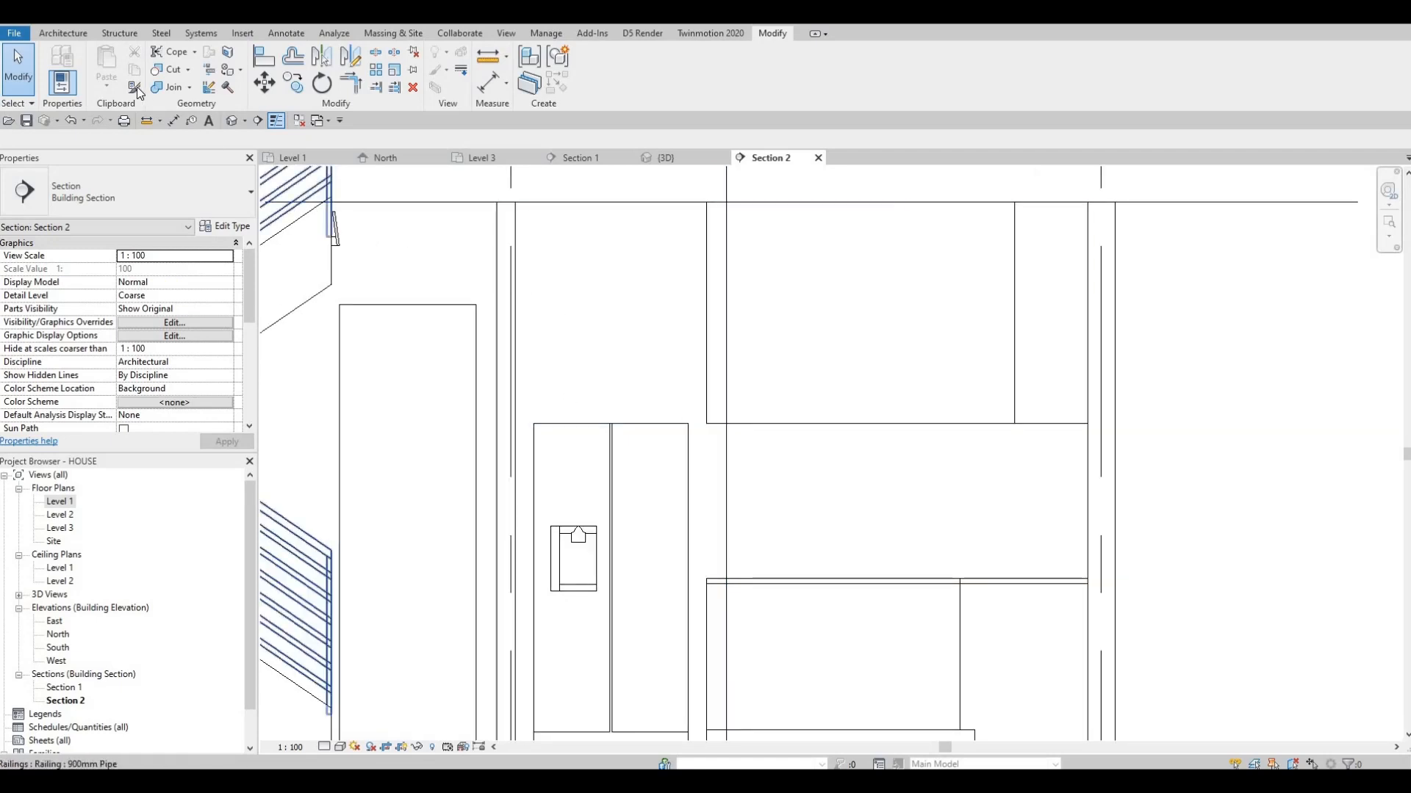
left_click(68, 34)
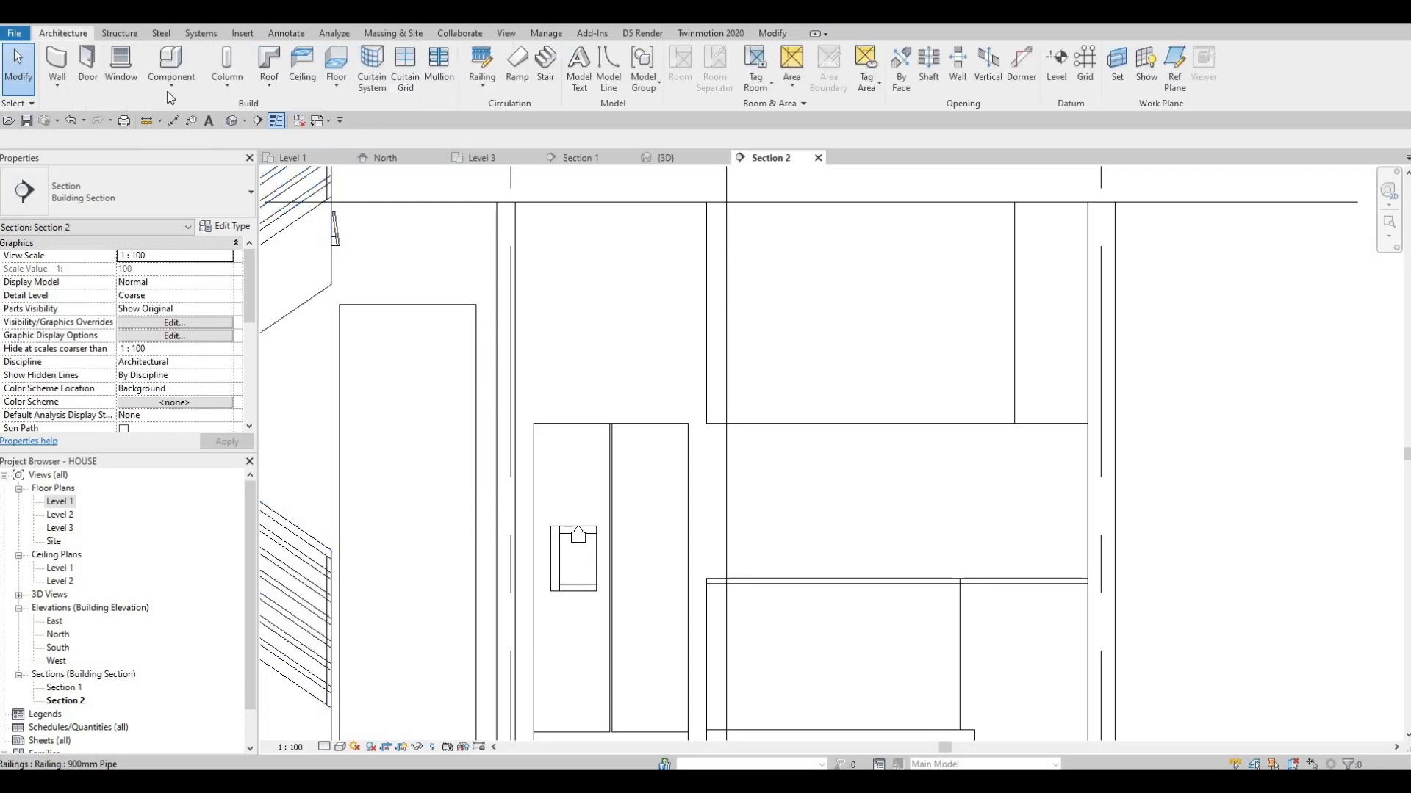
left_click(172, 87)
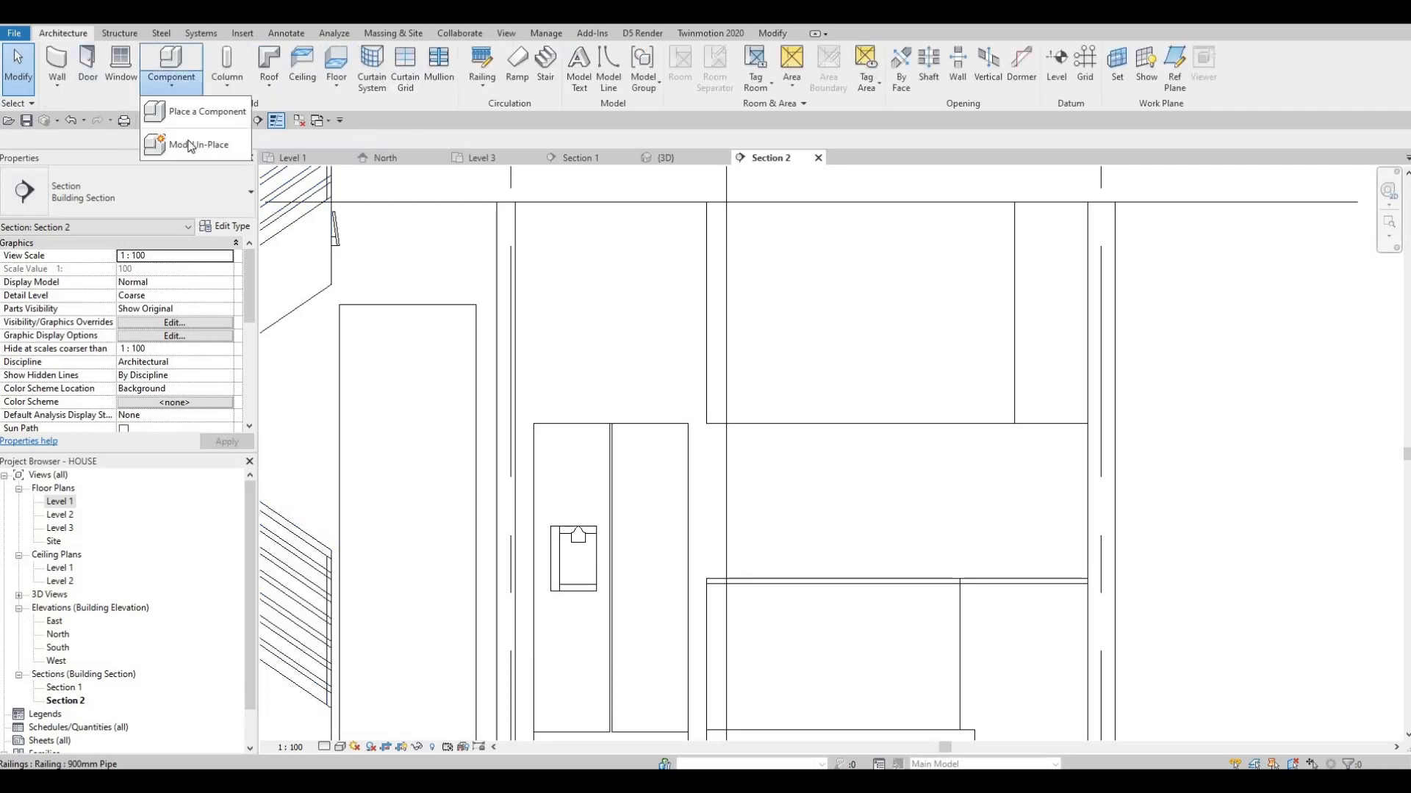
left_click(189, 146)
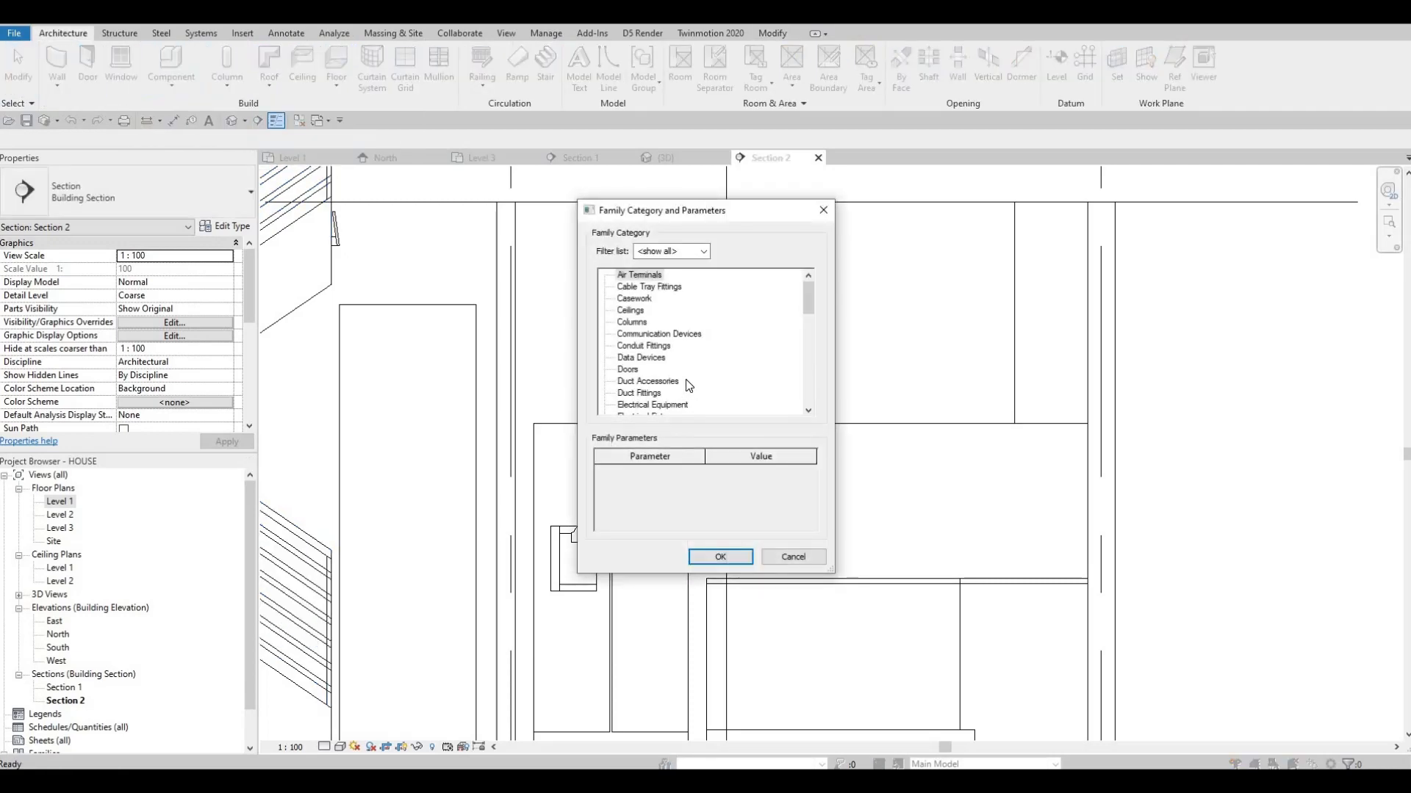
scroll(687, 380, "down", 2)
scroll(686, 379, "down", 2)
left_click(661, 381)
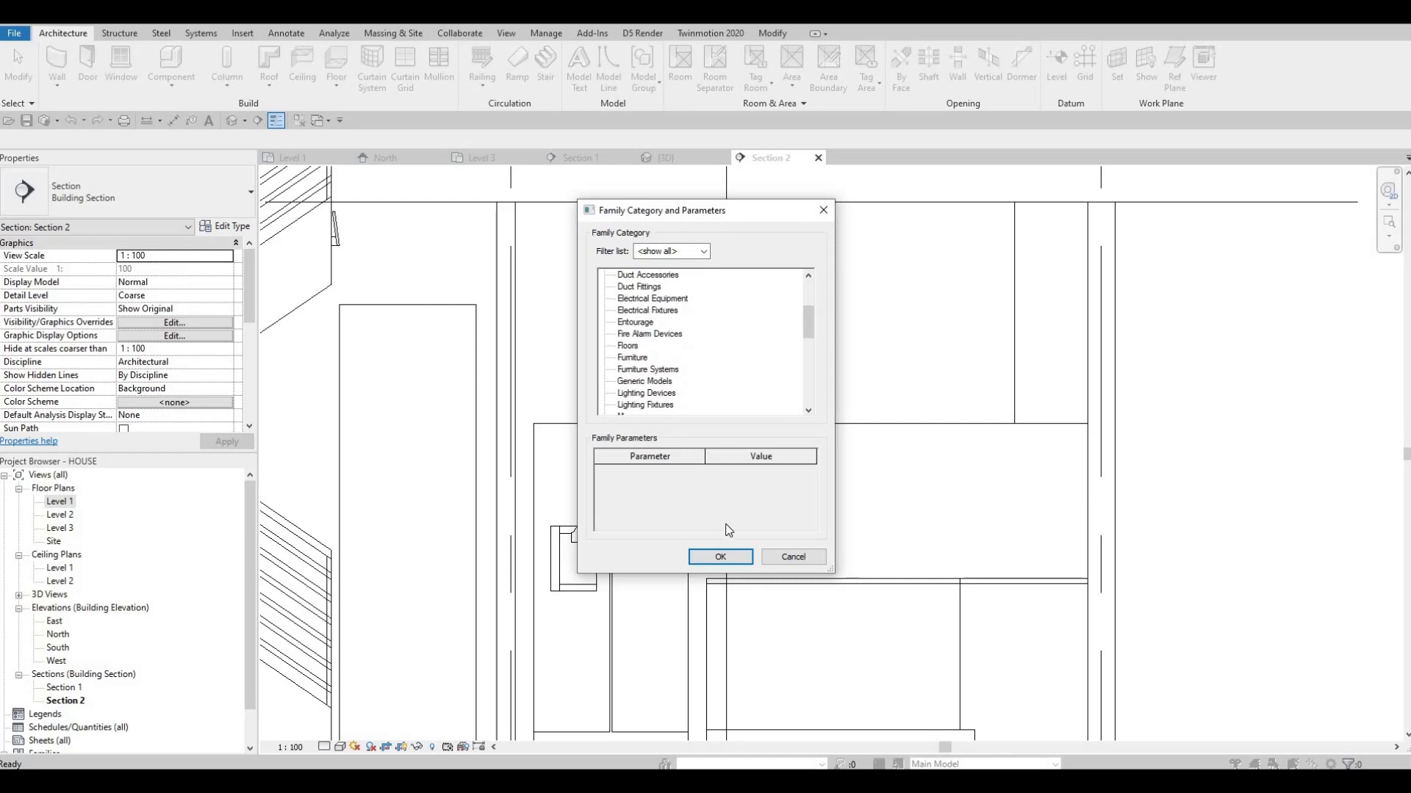
left_click(705, 556)
left_click(693, 421)
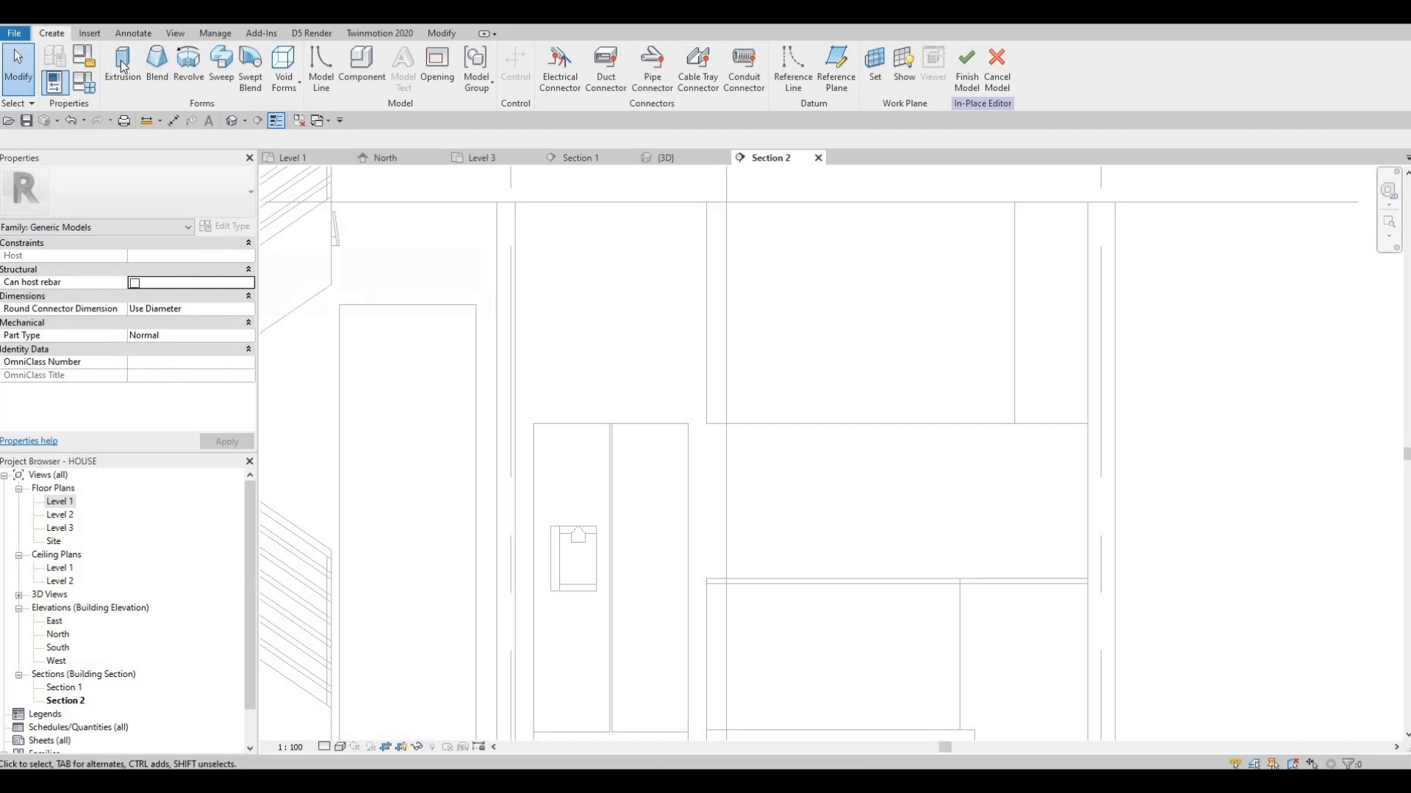
Start an extrusion using the face of the interior wall behind the refrigerator as its work plane
left_click(123, 66)
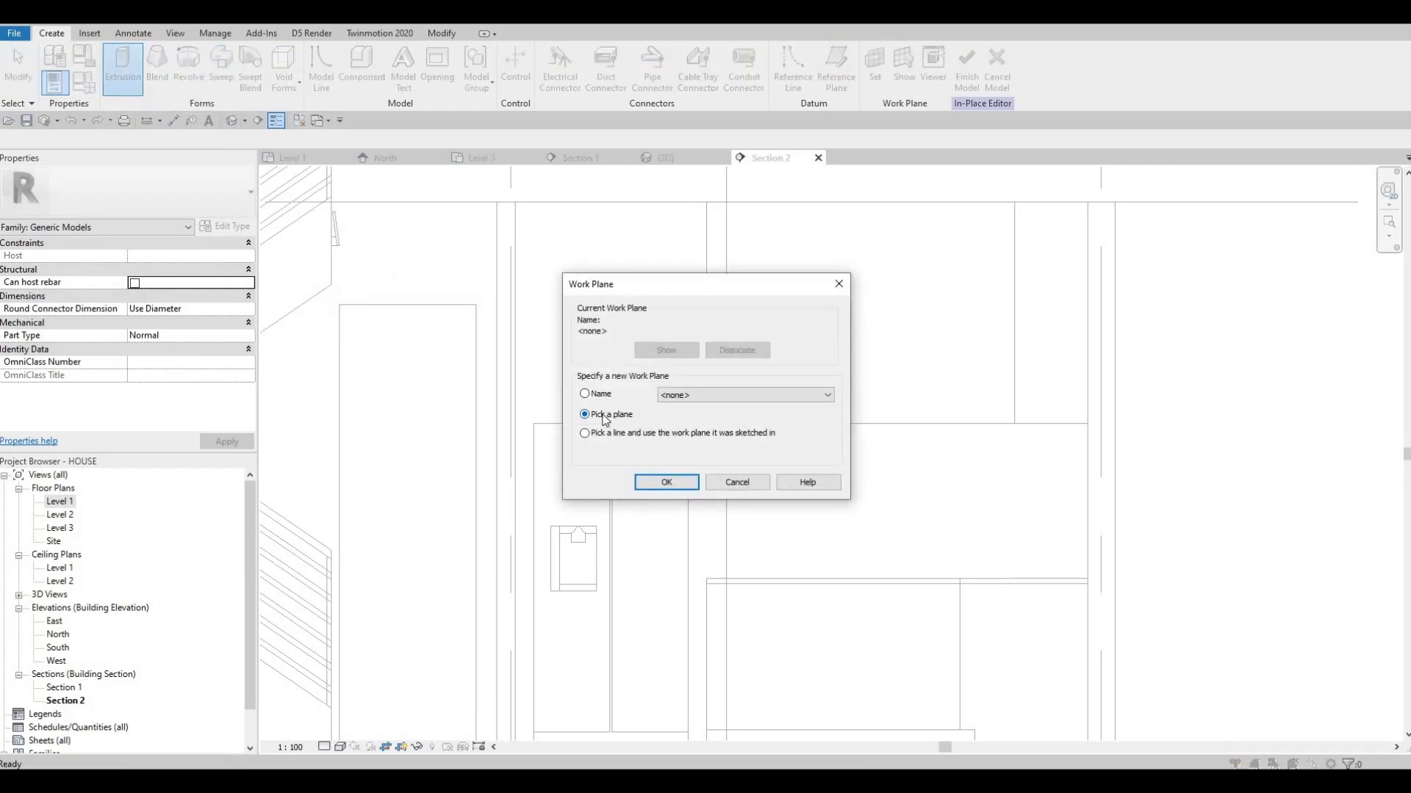
left_click(664, 482)
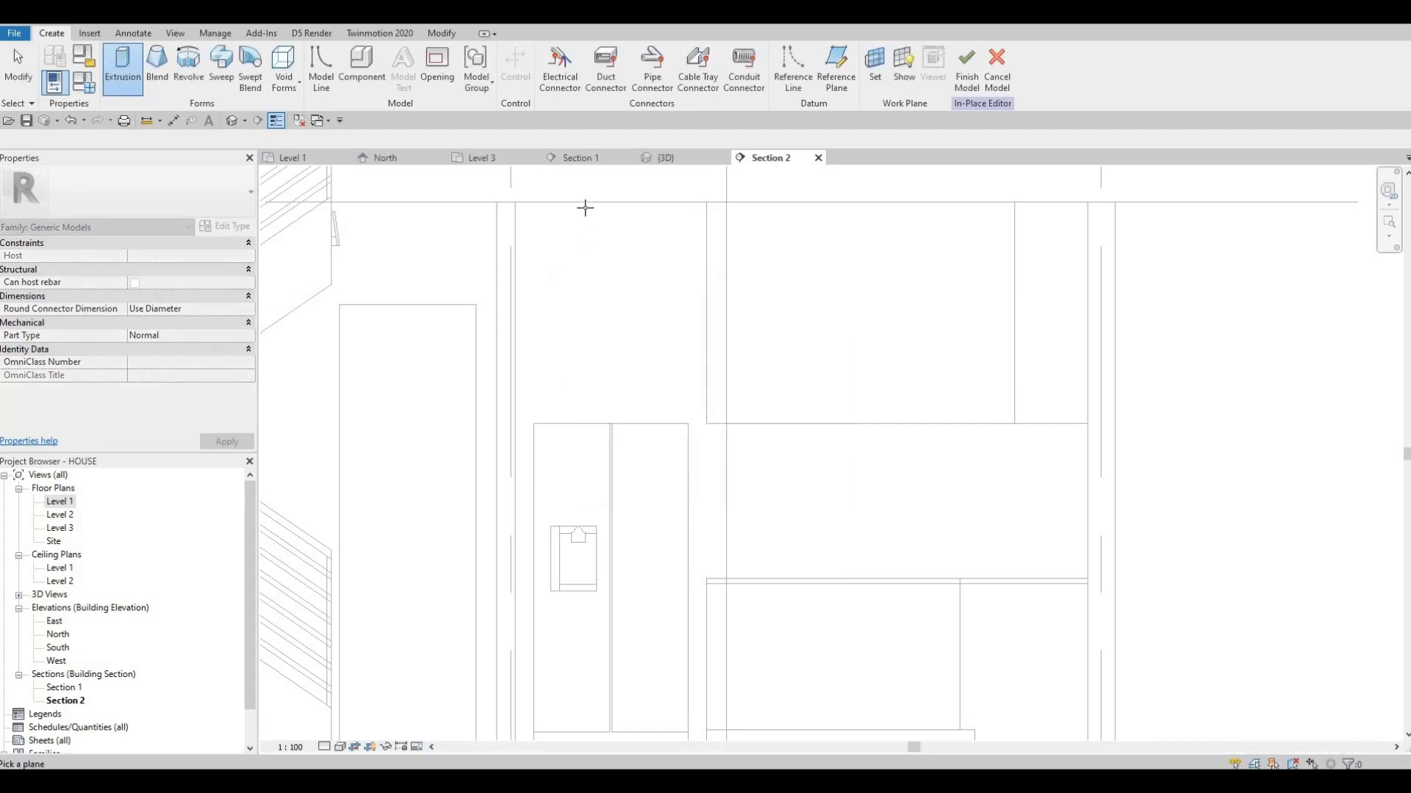
left_click(528, 236)
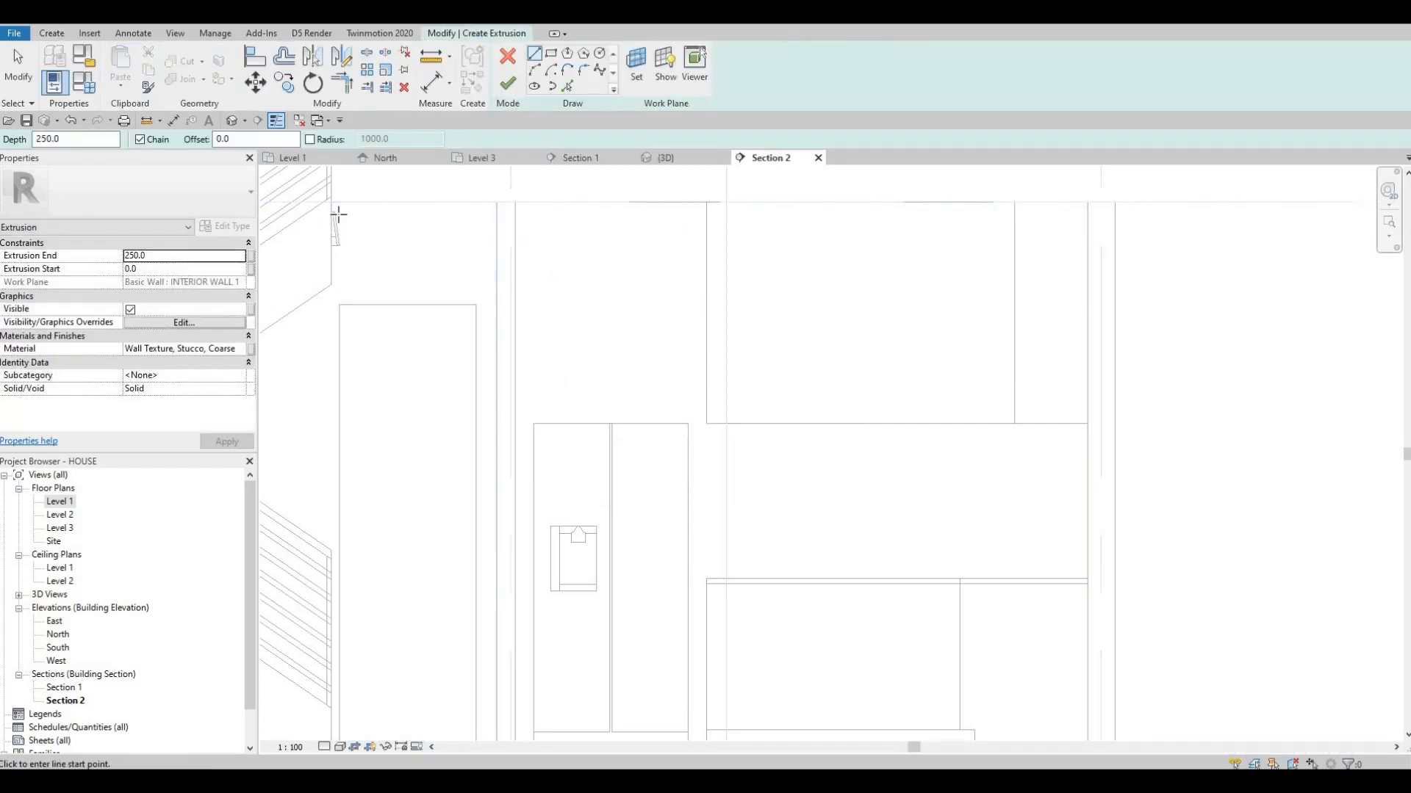
Set the extrusion material to Wall Texture, Stucco, Knockdown from the Plaster category of the AEC Materials library
left_click(236, 350)
left_click(240, 350)
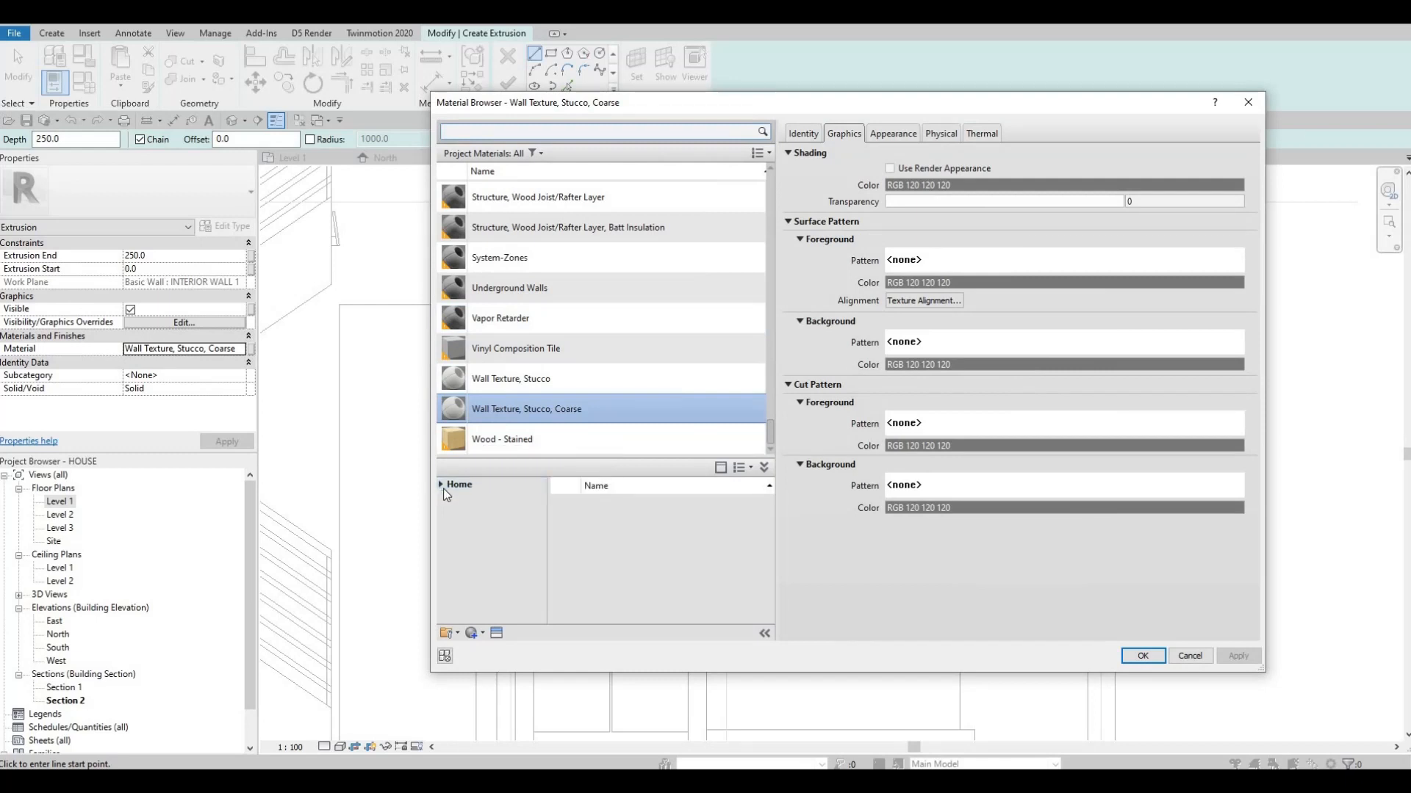
left_click(442, 485)
left_click(459, 513)
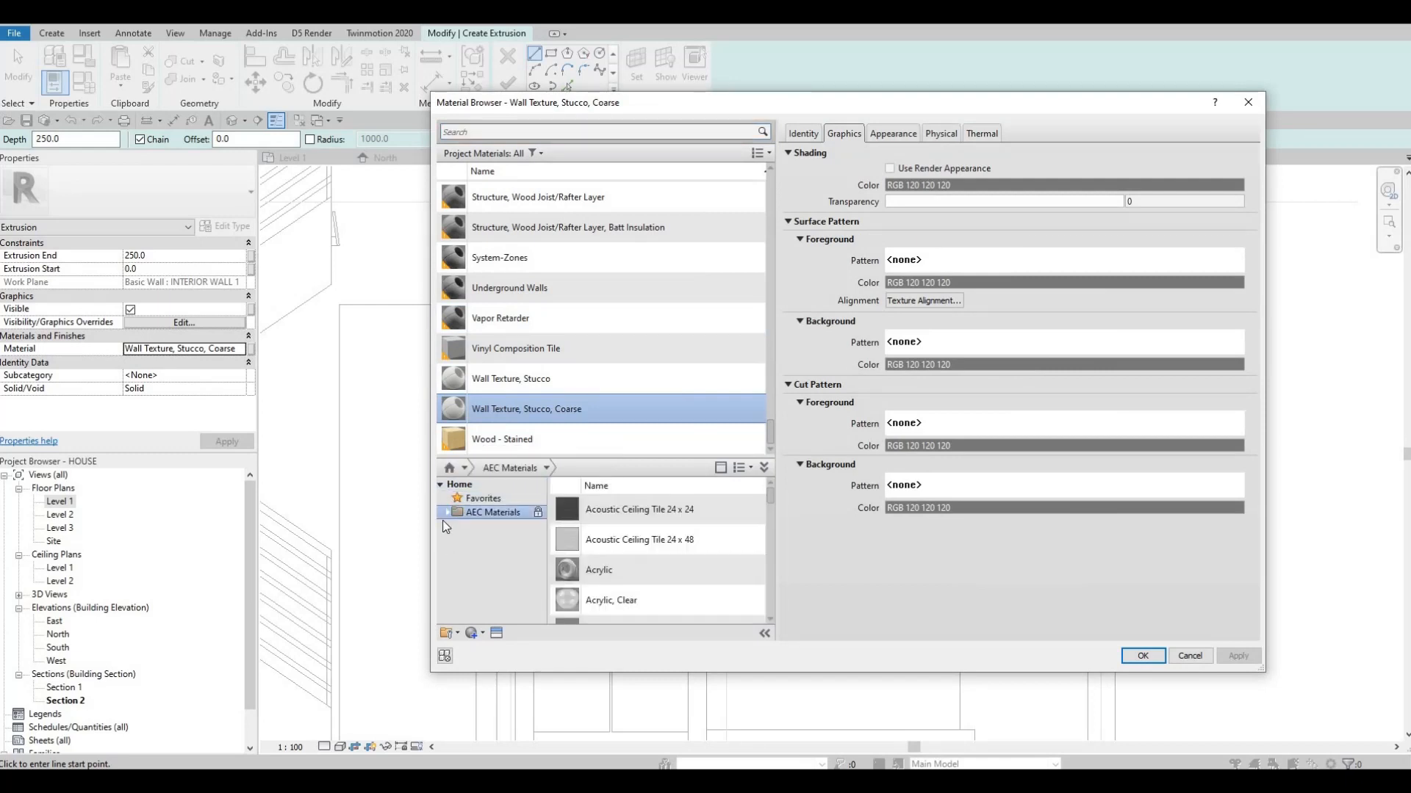
scroll(498, 588, "down", 3)
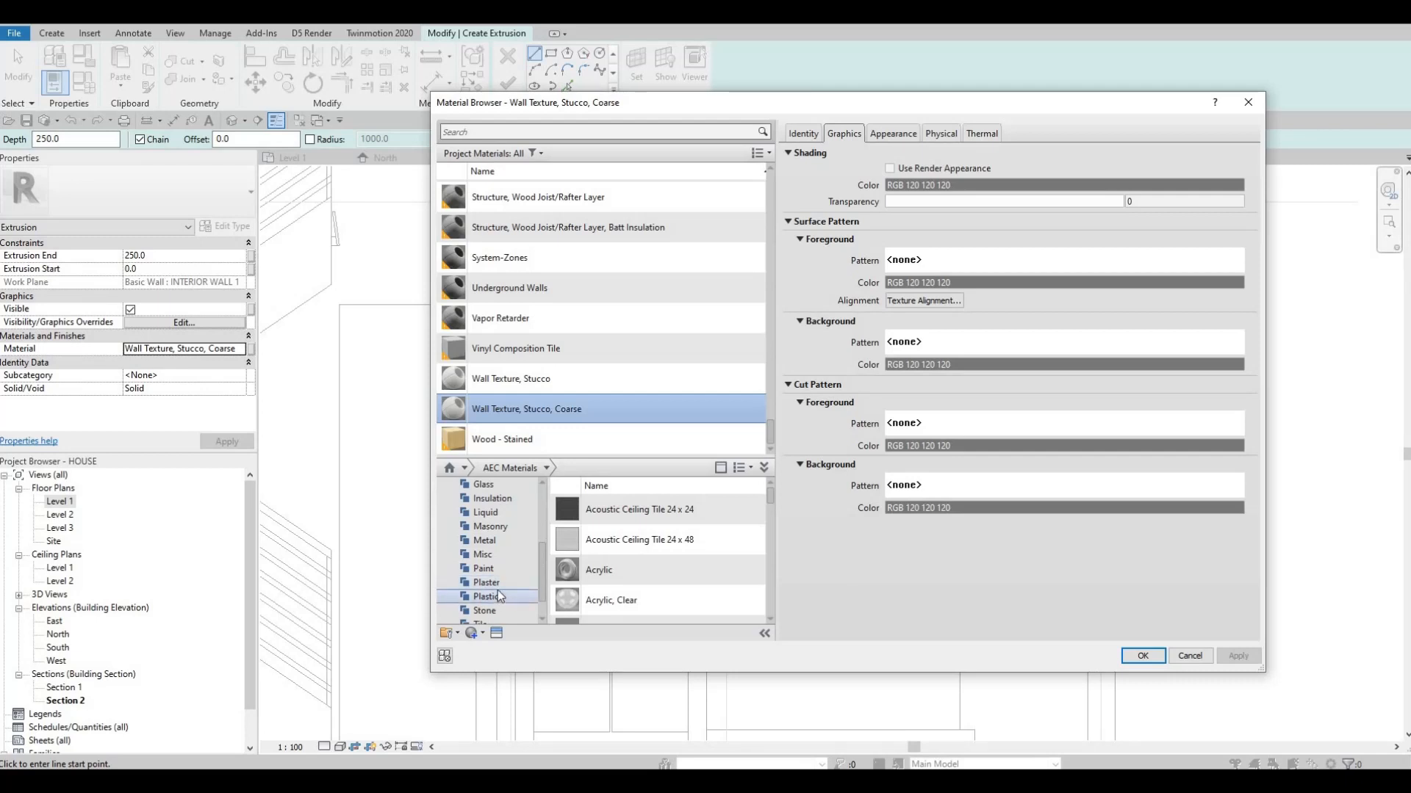
left_click(496, 594)
key("Up")
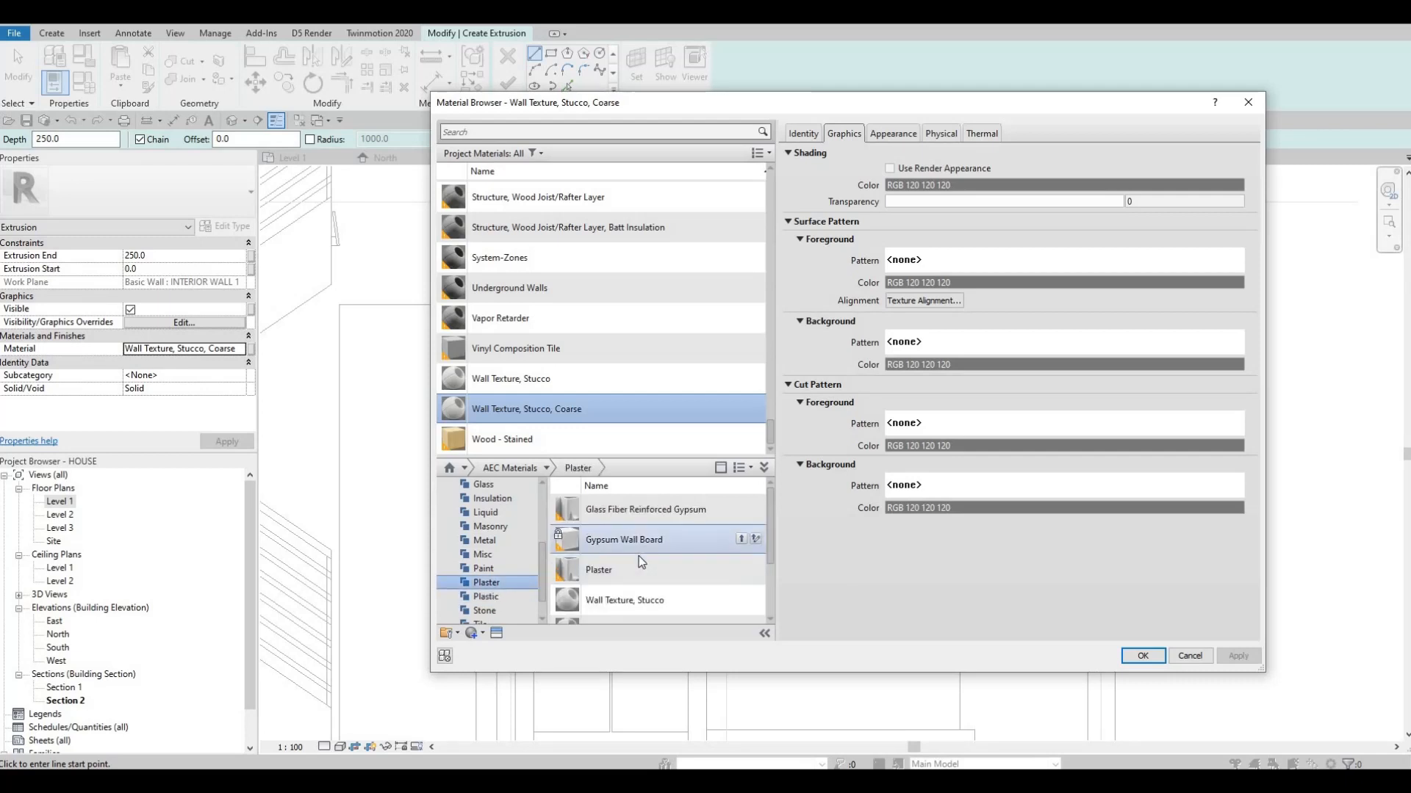
scroll(638, 557, "down", 2)
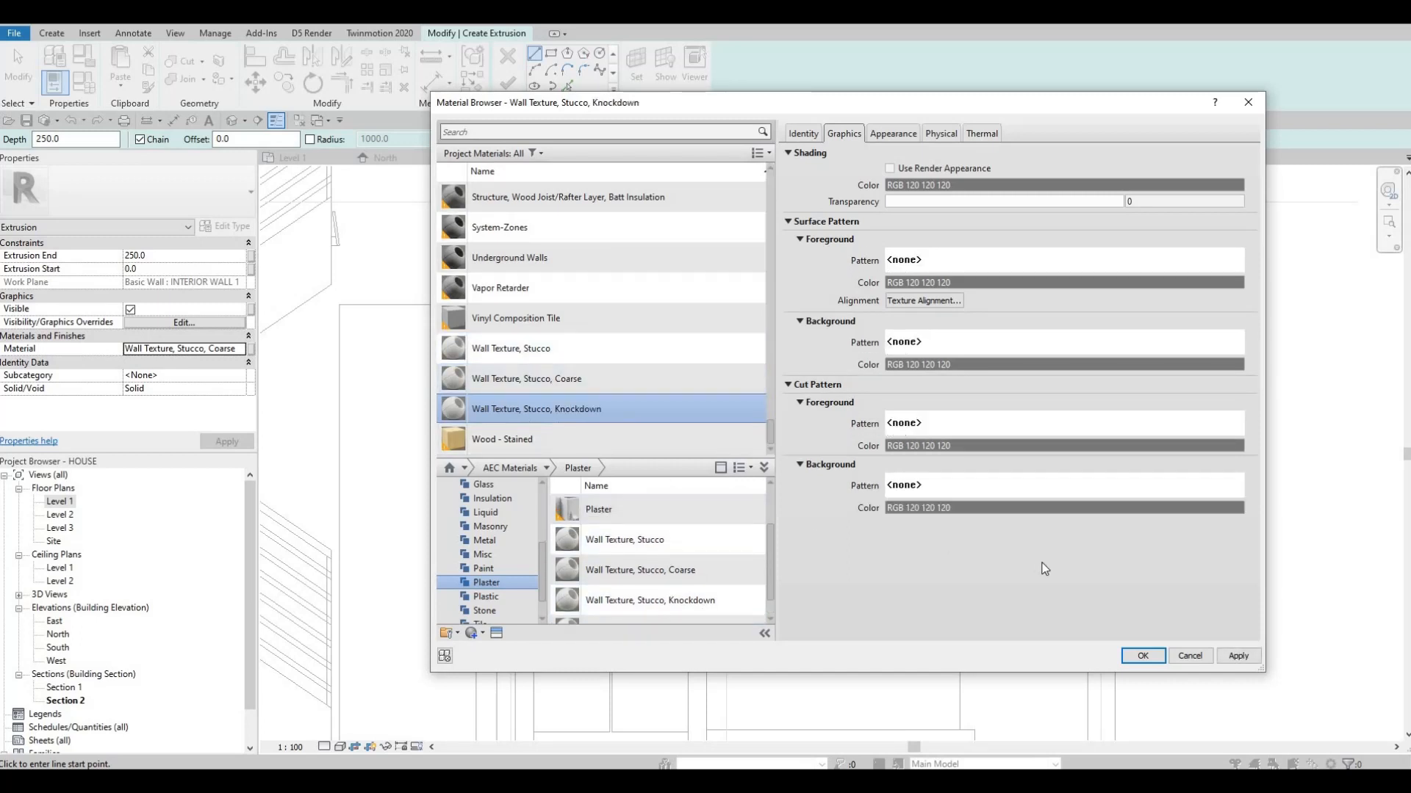
left_click(1238, 656)
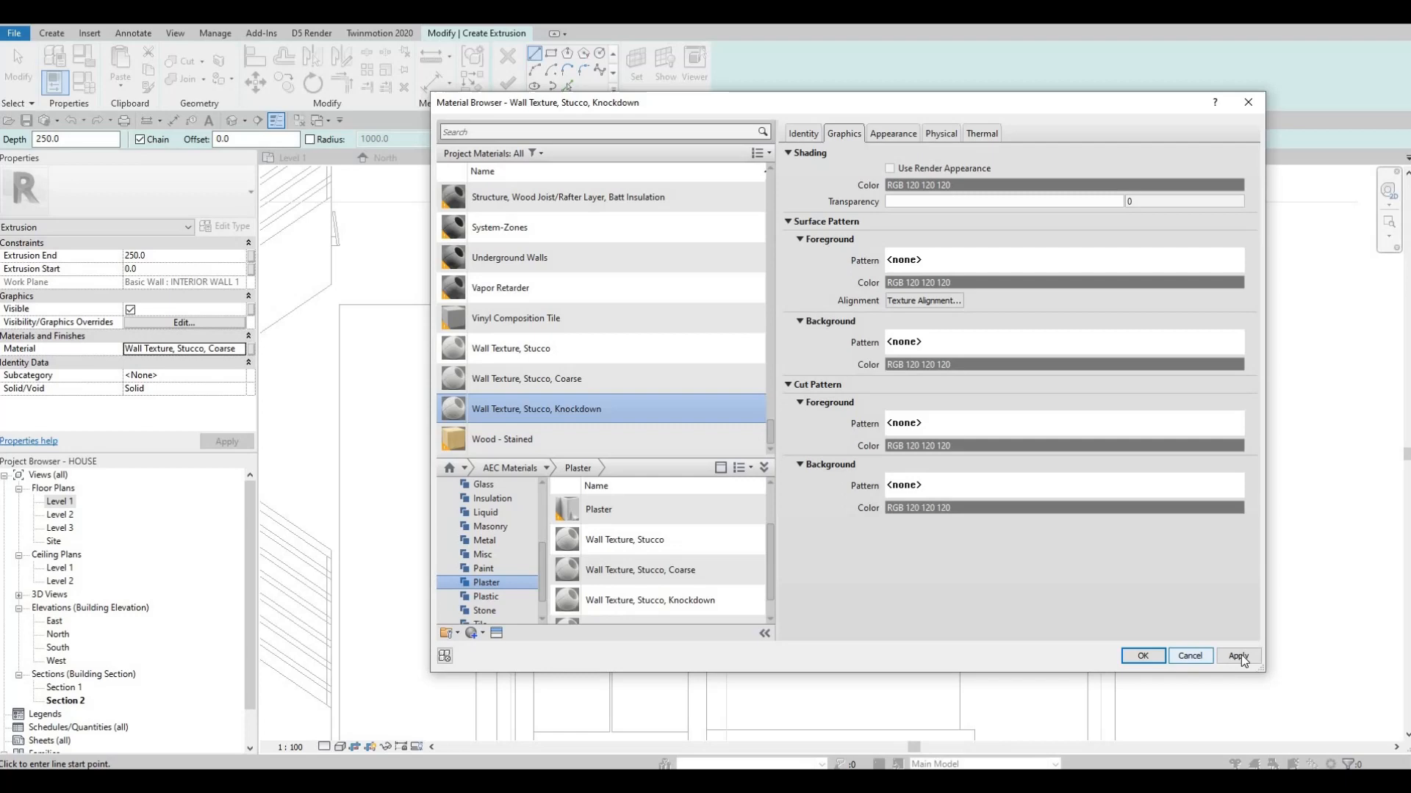
left_click(1143, 656)
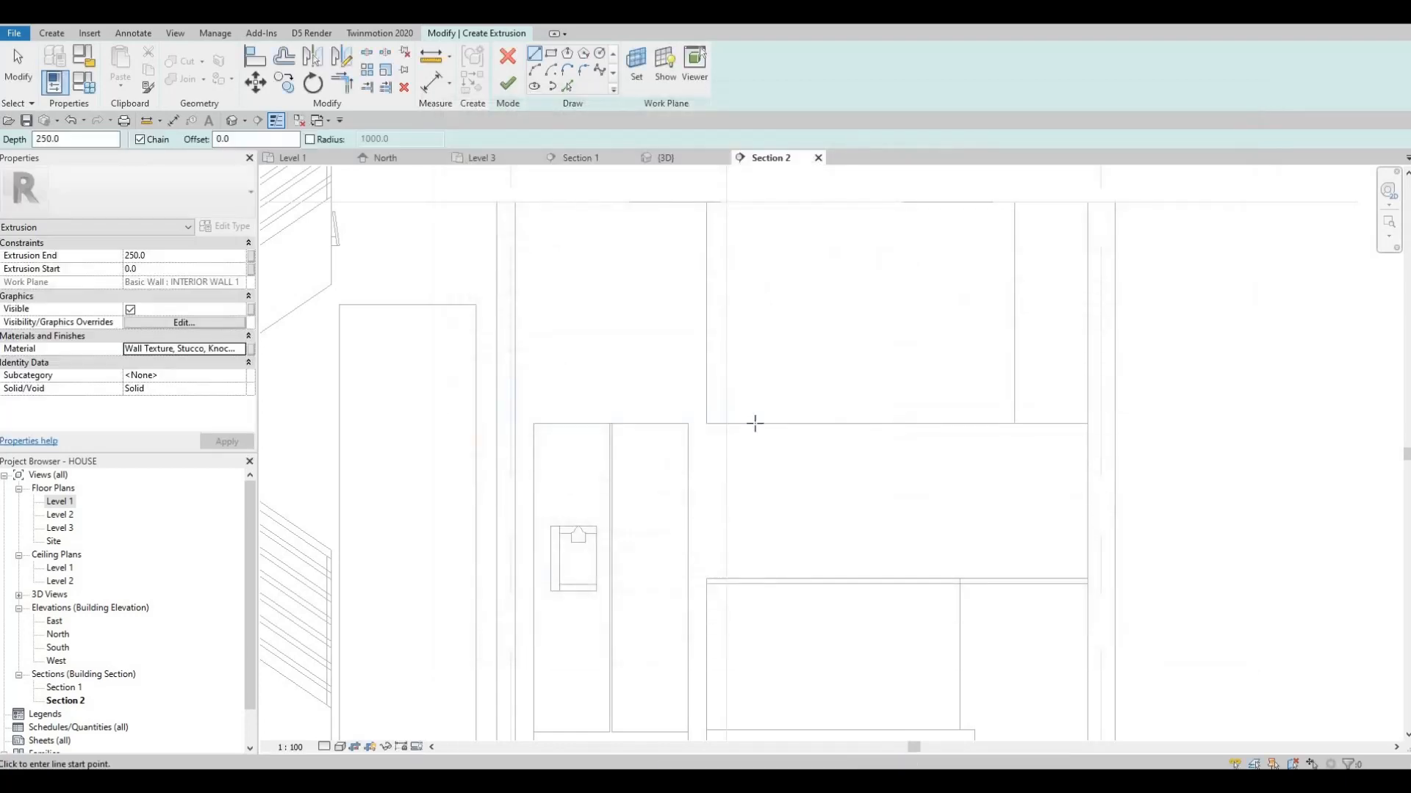
Sketch the surround's outer rectangle from the interior wall at ceiling level down to the floor at the counter's end, 3000 mm high
middle_click_drag(734, 406, 815, 354)
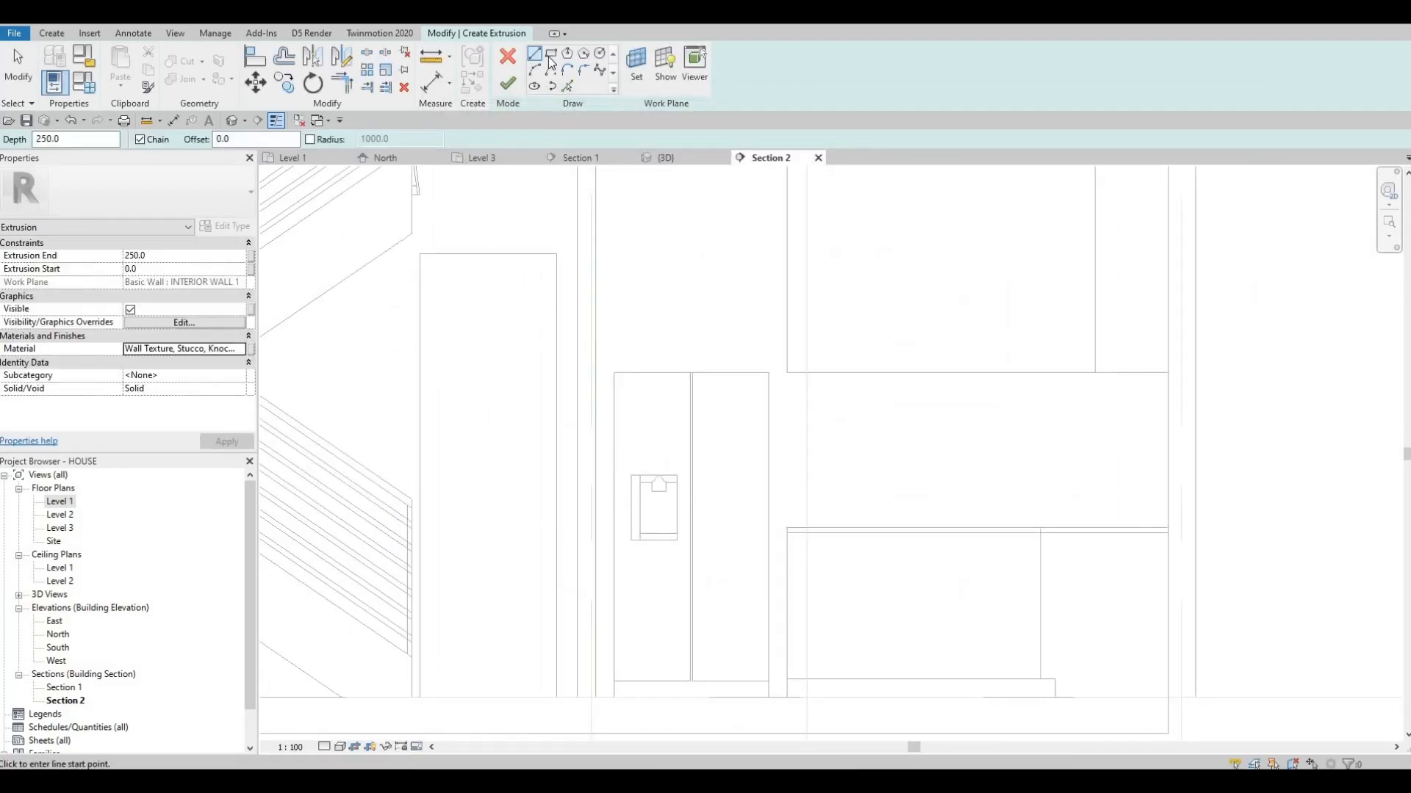
left_click(551, 54)
middle_click_drag(633, 385, 604, 258)
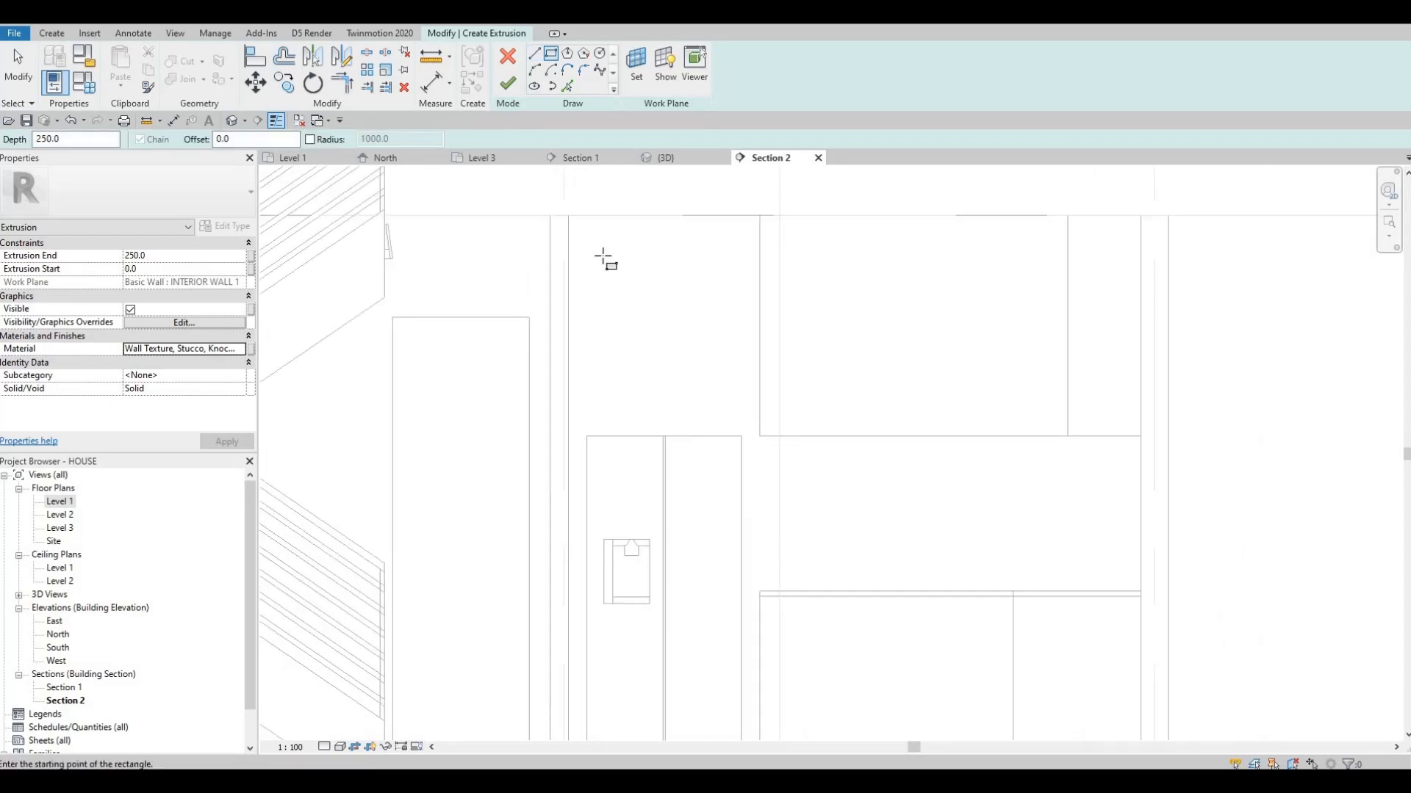
left_click(568, 215)
middle_click_drag(715, 439, 623, 185)
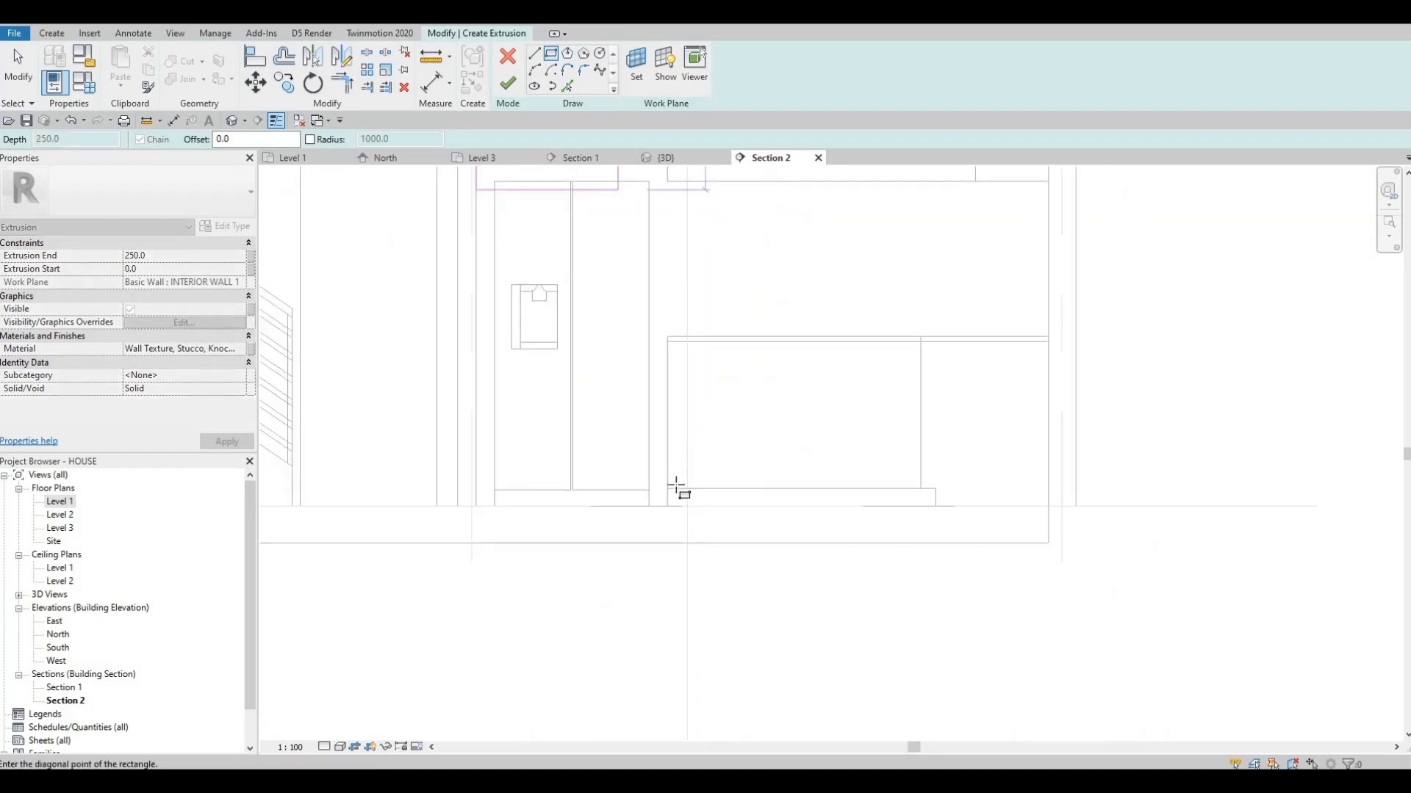
left_click(669, 506)
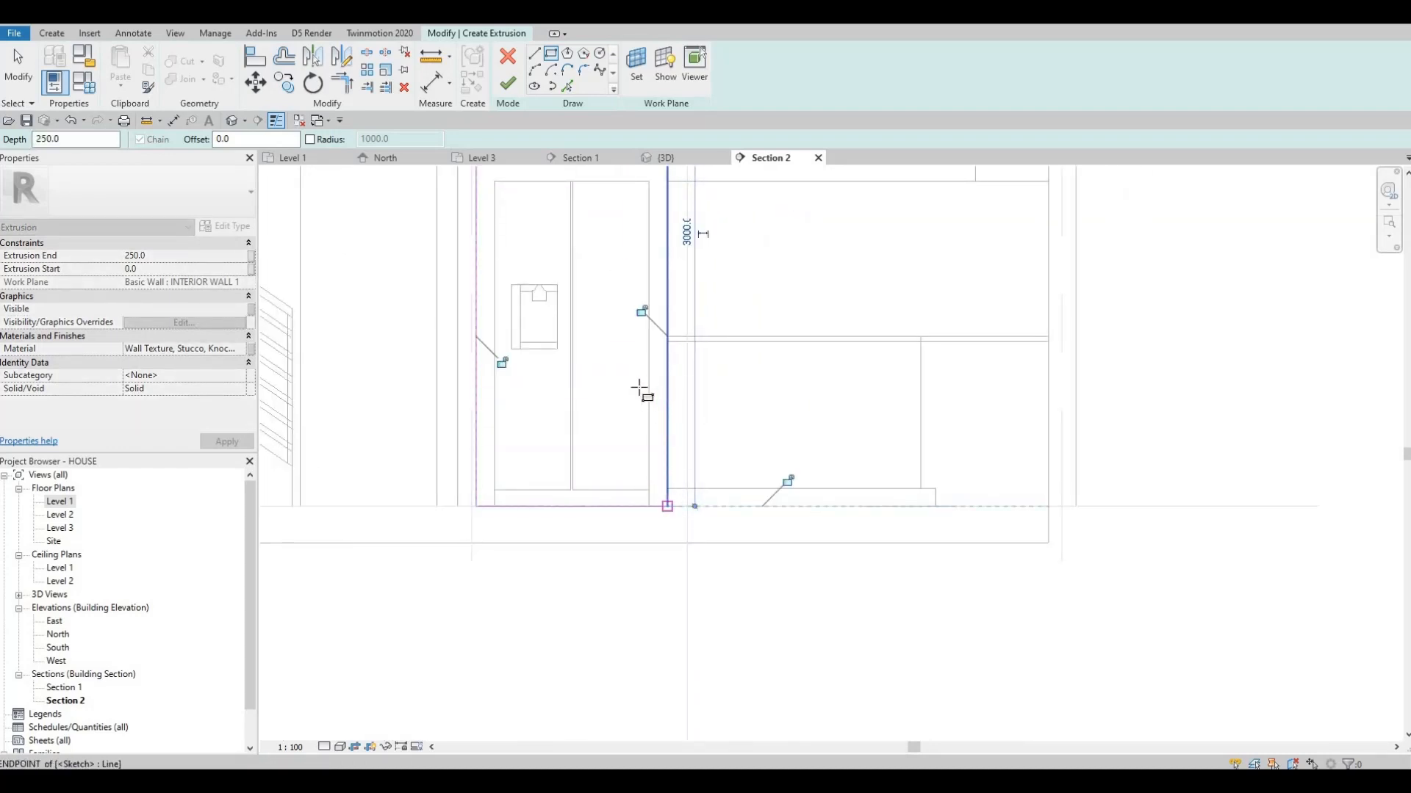
Sketch an inner rectangle tracing the refrigerator from the floor to its top corner, 850 mm wide and about 1784 mm high
left_click(551, 55)
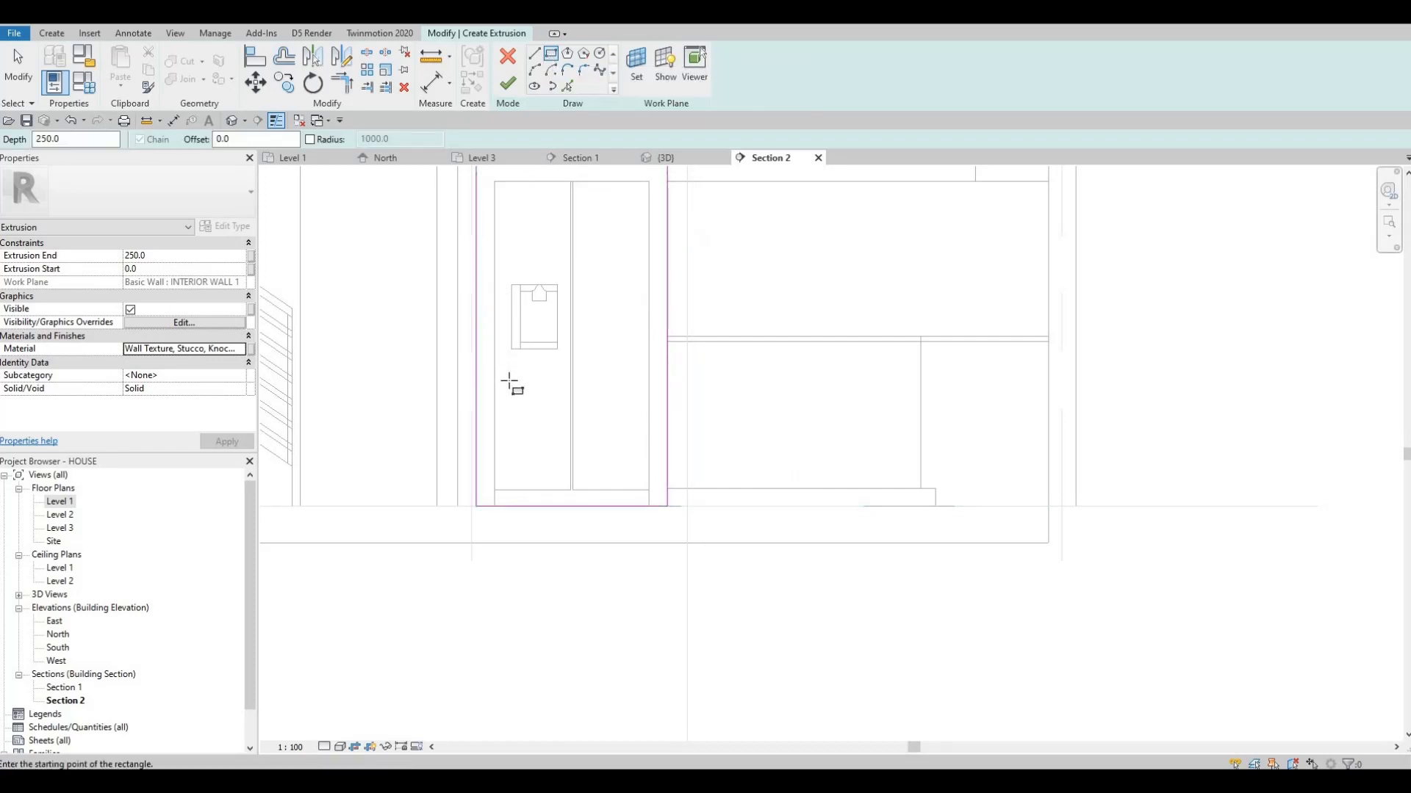
left_click(495, 507)
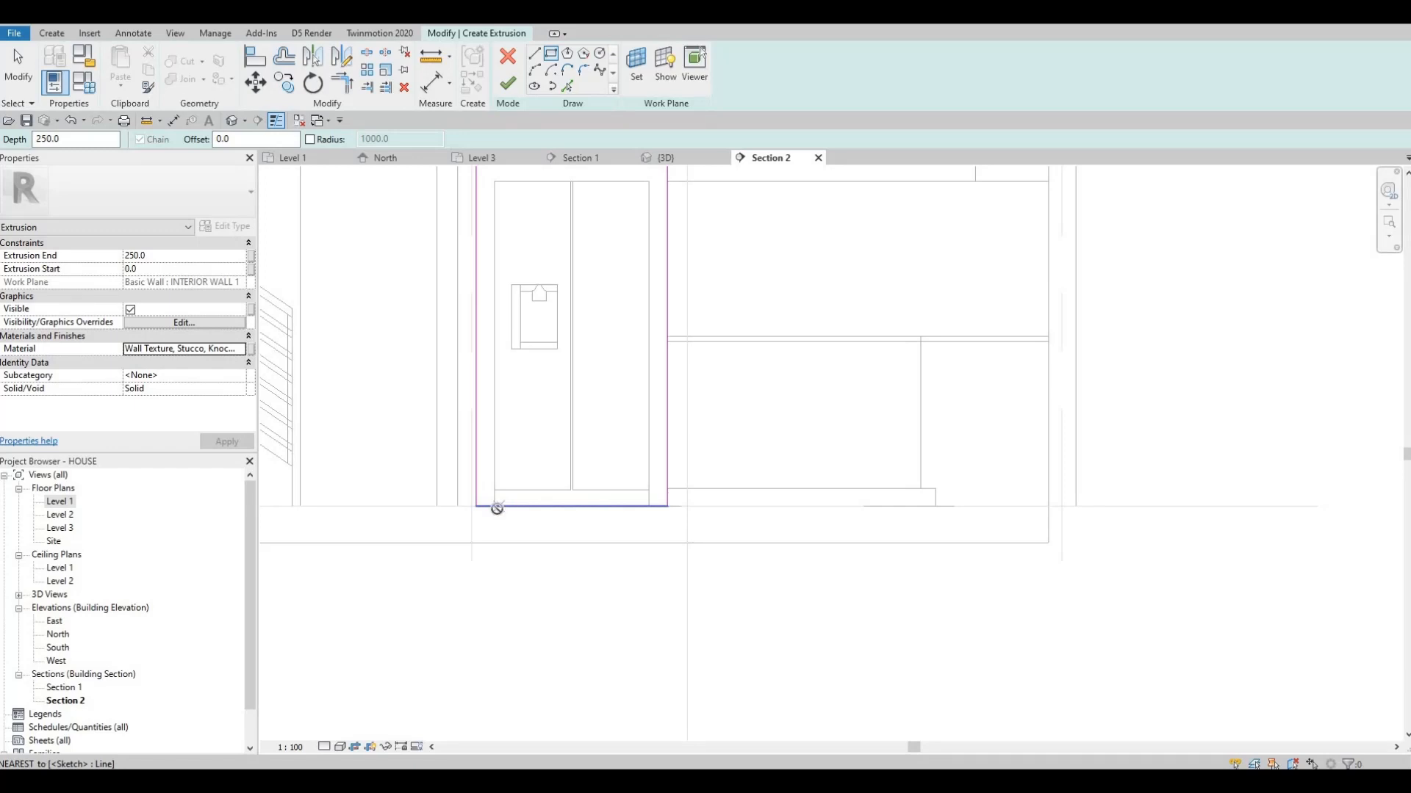
left_click(649, 182)
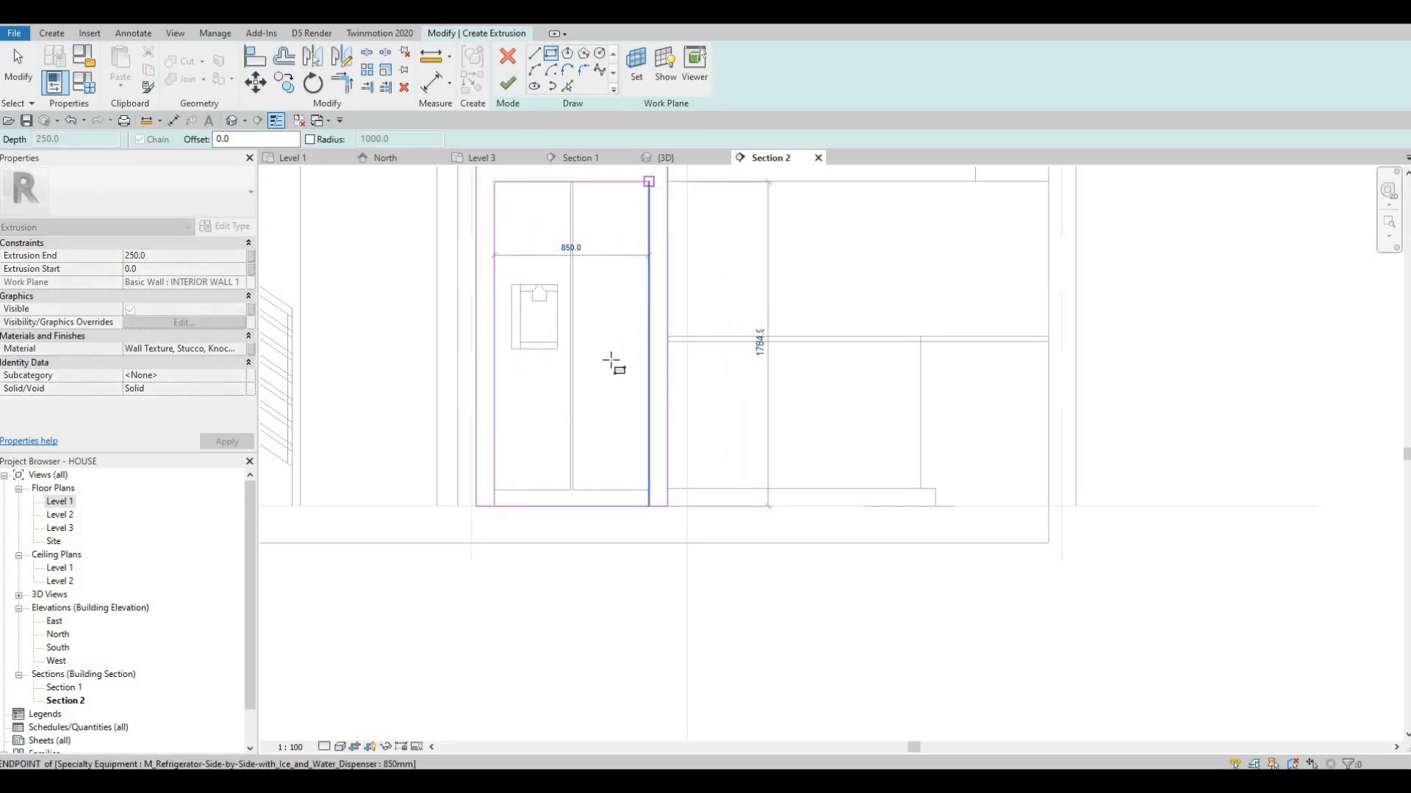
key("Escape")
key("Escape")
key("Escape")
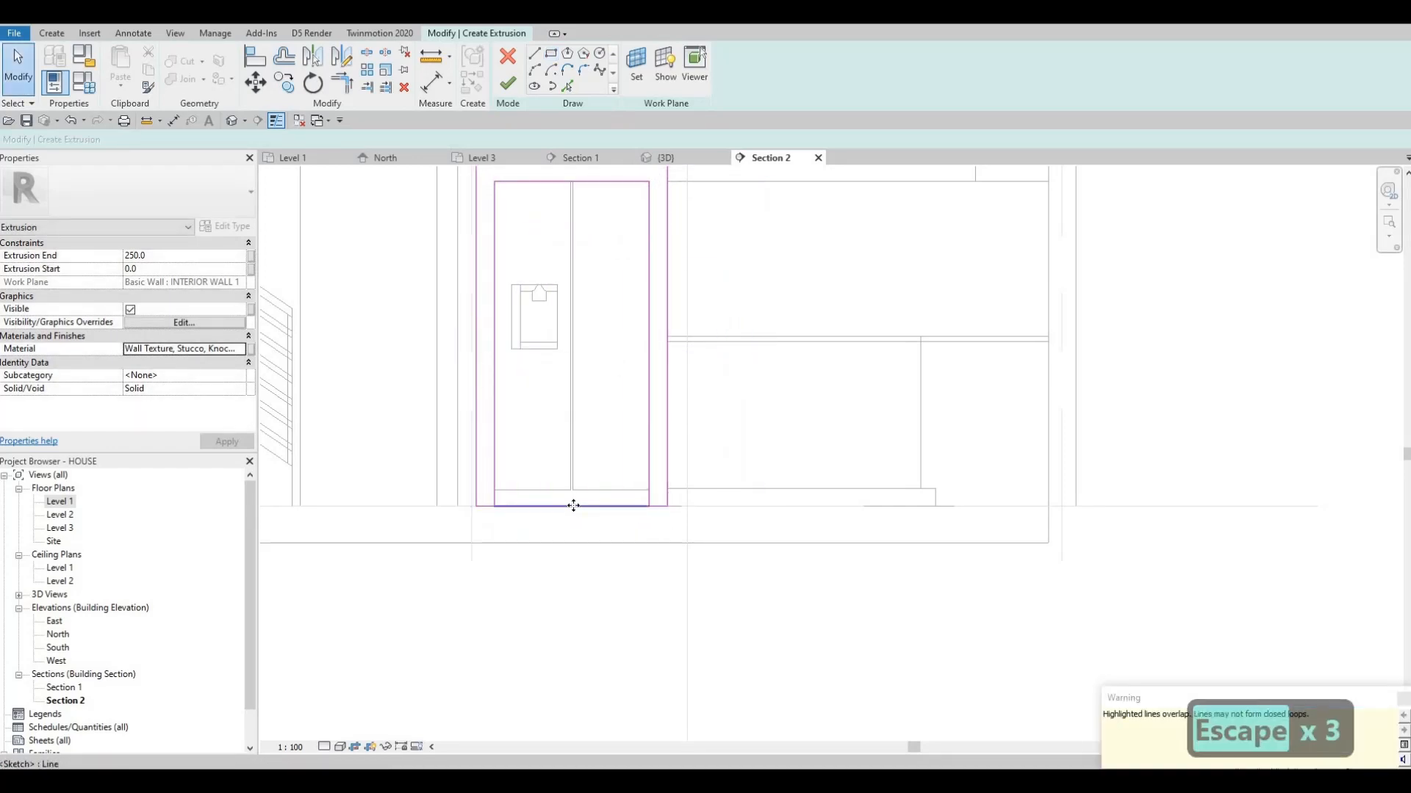
Delete the overlapping line beneath the refrigerator and split the outer rectangle's bottom line near the refrigerator's middle
left_click(573, 505)
key("Delete")
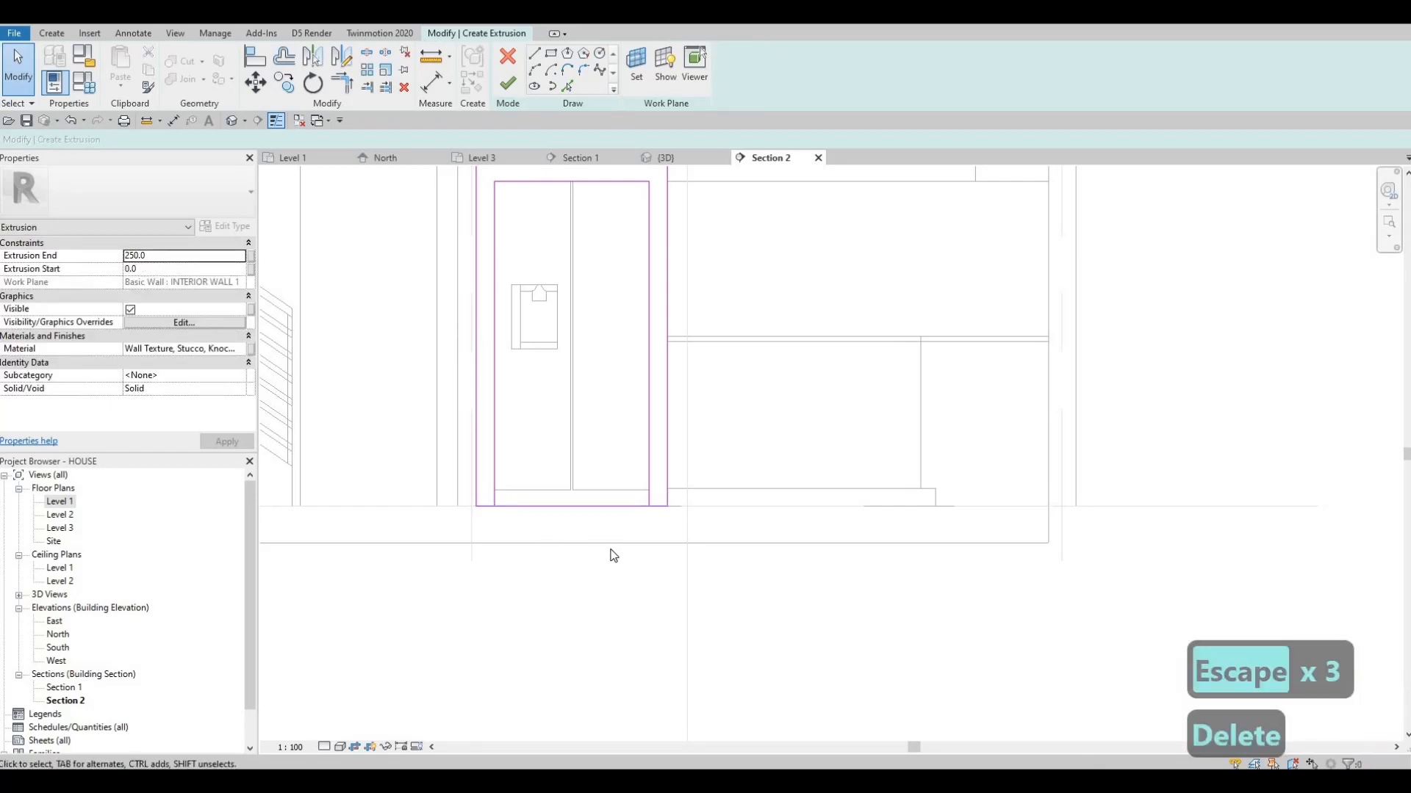
key("s")
key("l")
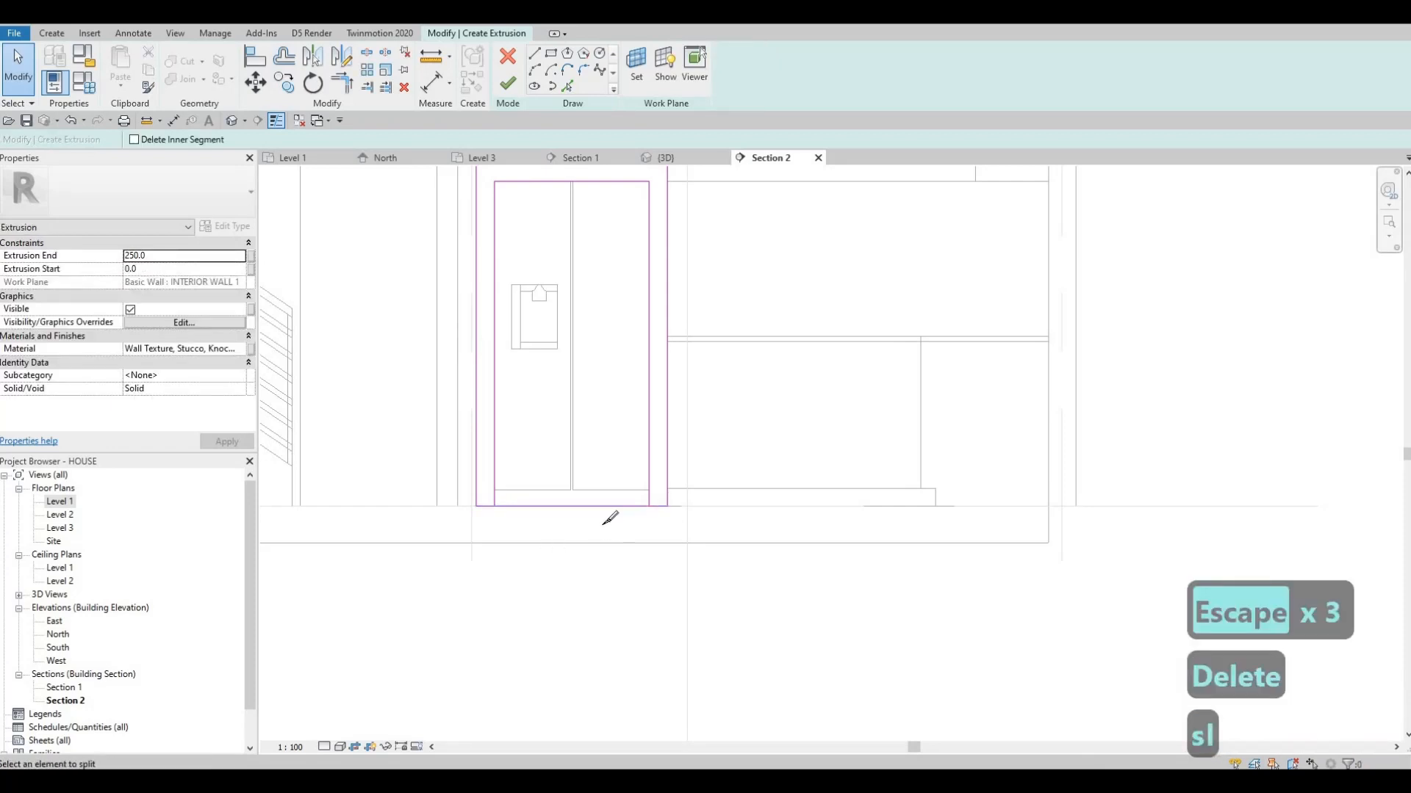
left_click(556, 528)
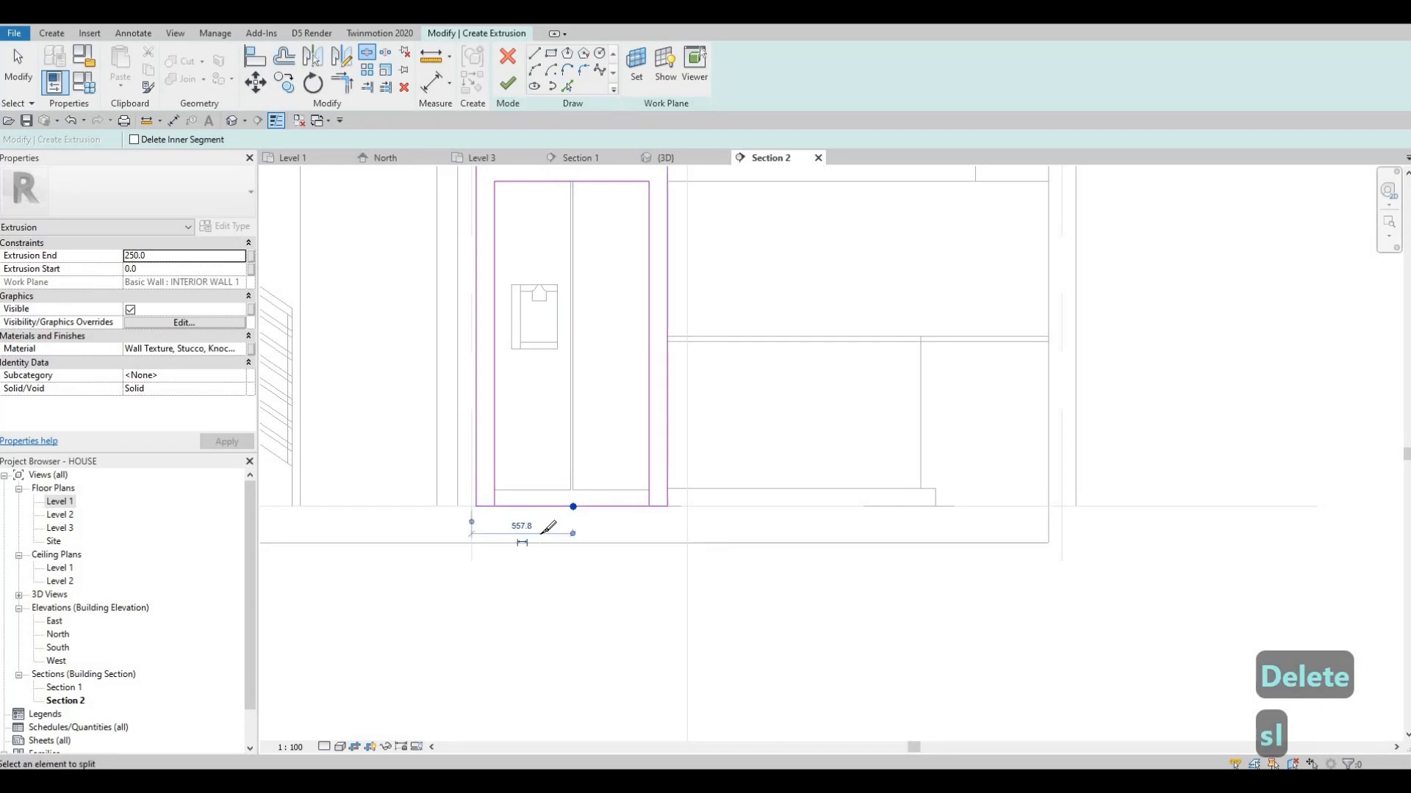
key("Escape")
key("Escape")
key("Escape")
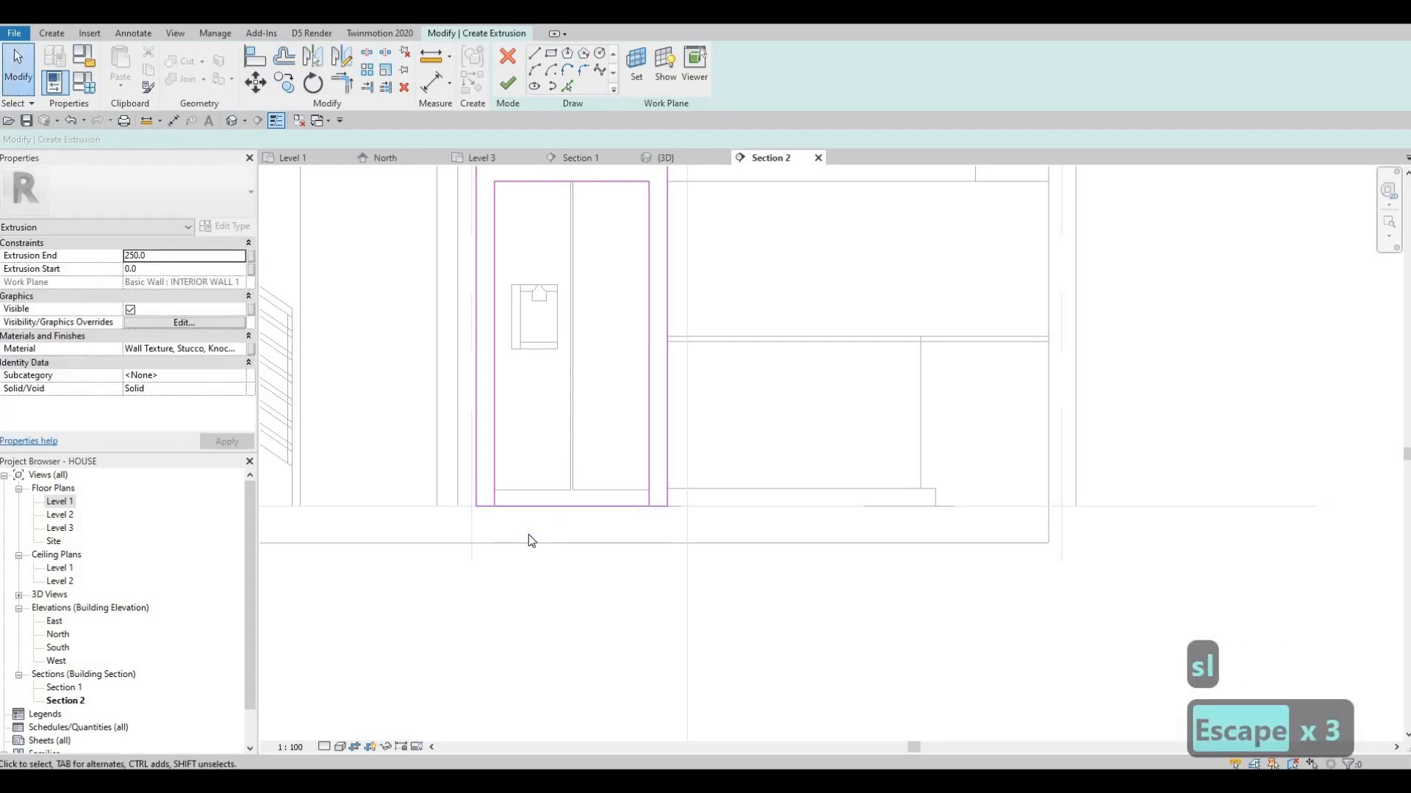
Trim the split bottom line to the inner rectangle's sides, leaving a leg on each side of the refrigerator, and finish the extrusion sketch
key("t")
key("r")
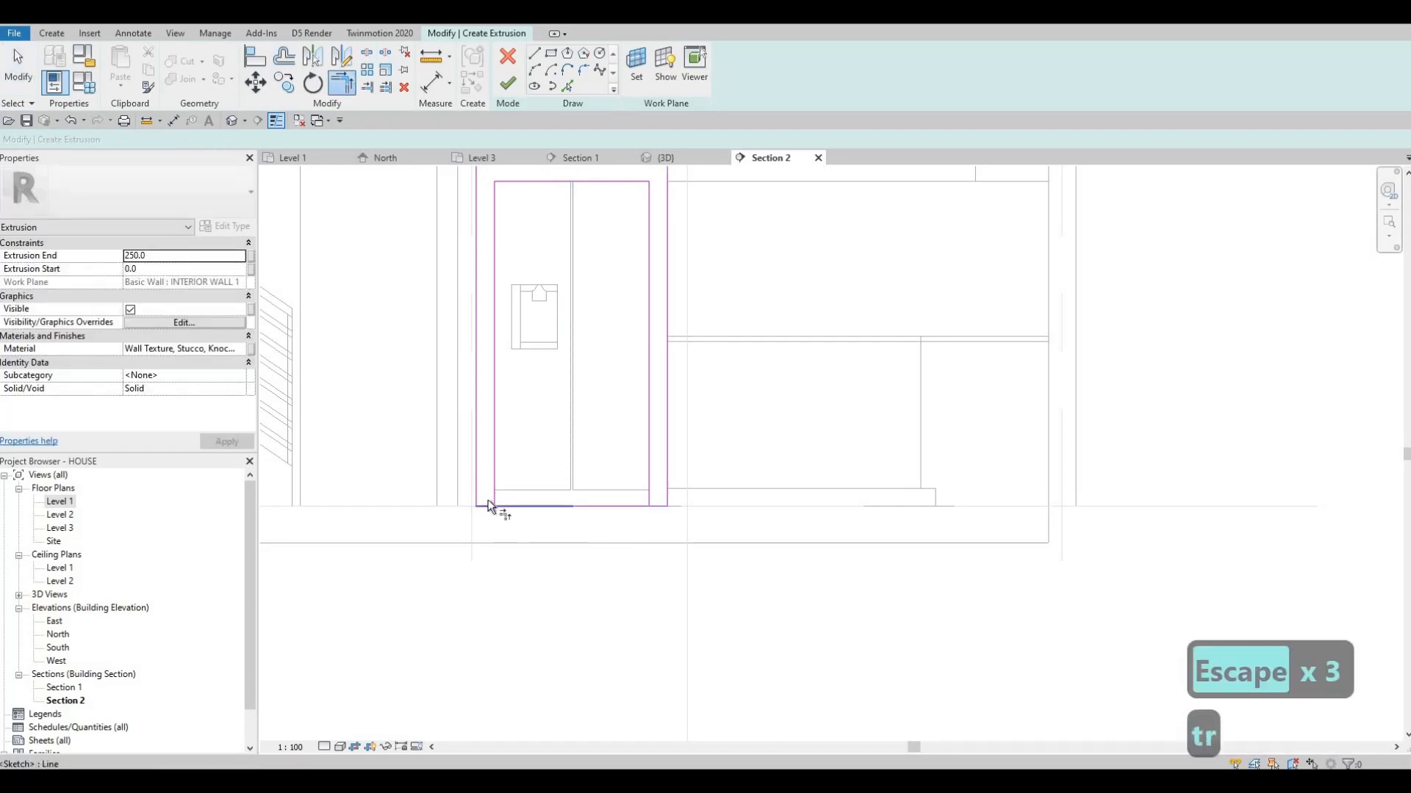
left_click(485, 510)
left_click(486, 507)
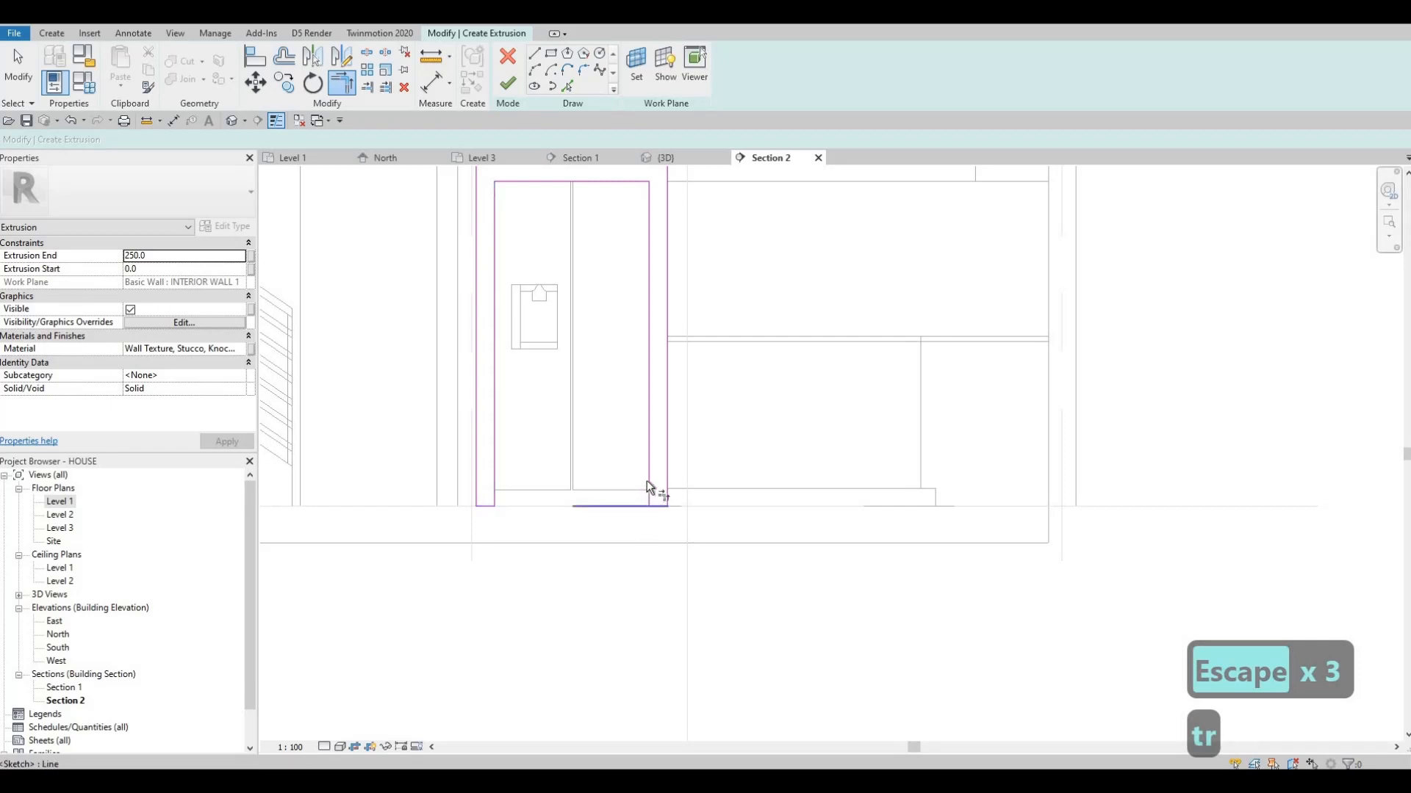
left_click(650, 496)
left_click(665, 507)
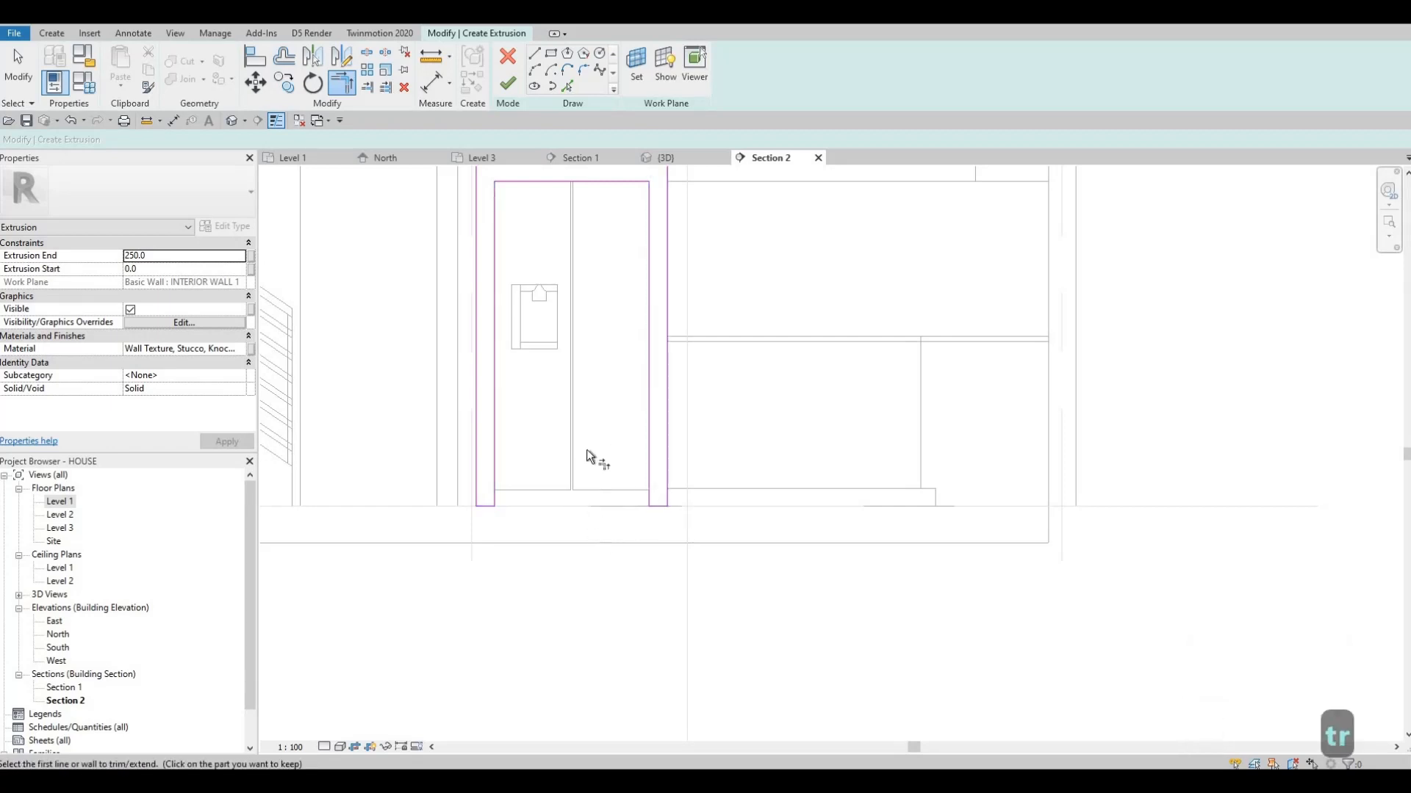
scroll(585, 451, "down", 1)
middle_click_drag(523, 213, 510, 291)
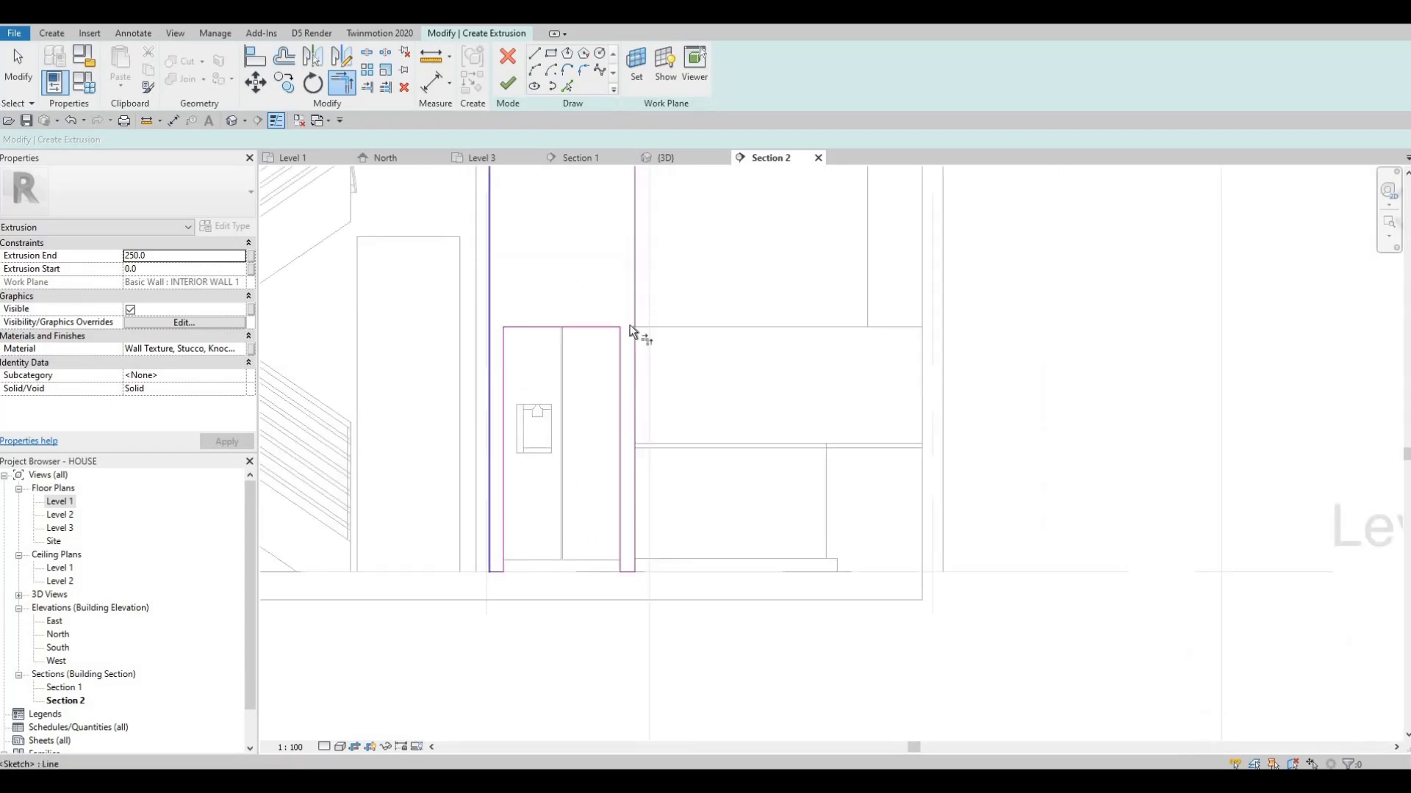
middle_click_drag(630, 330, 639, 407)
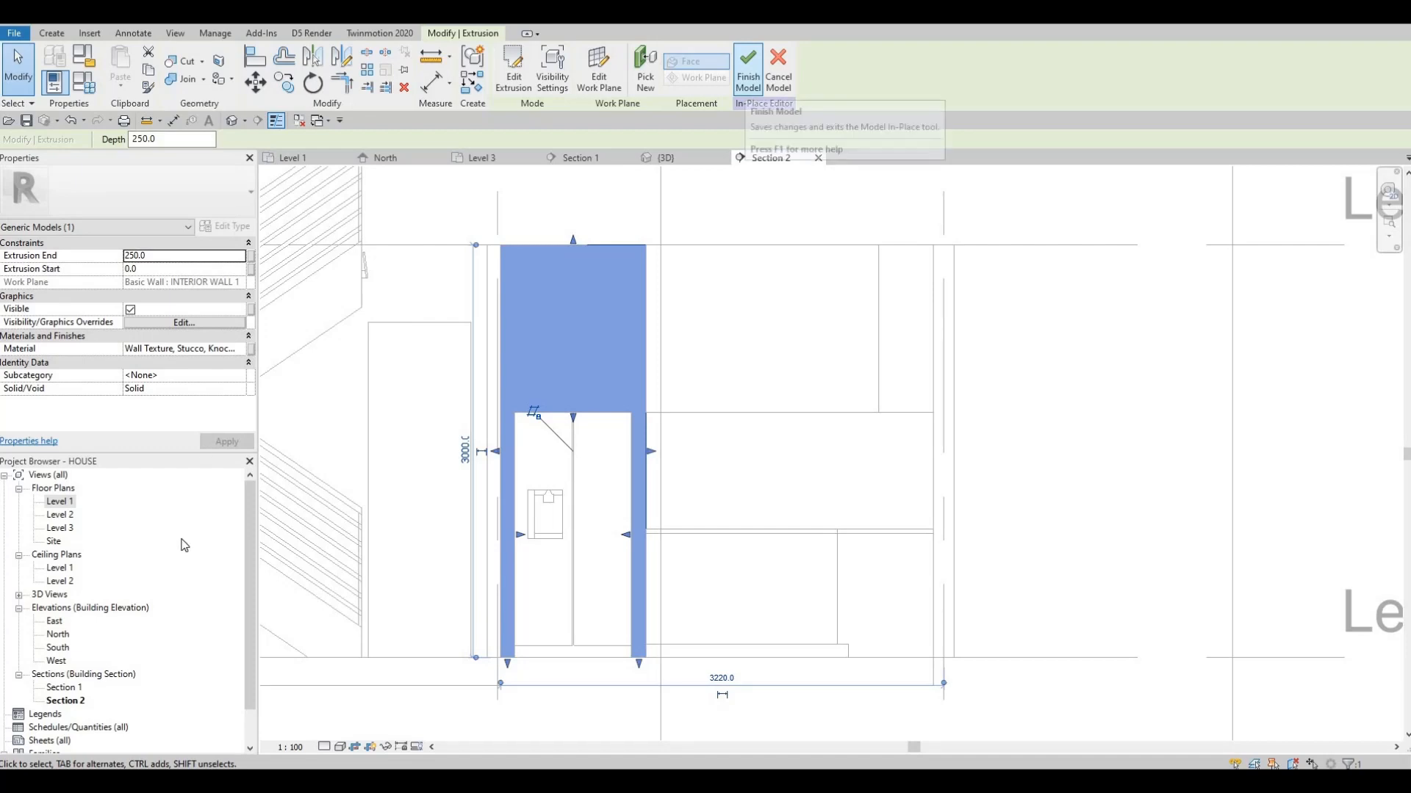
In the Level 1 plan, stretch the refrigerator surround's extrusion toward the refrigerator front to a depth of about 783 mm
double_click(60, 502)
scroll(699, 412, "up", 4)
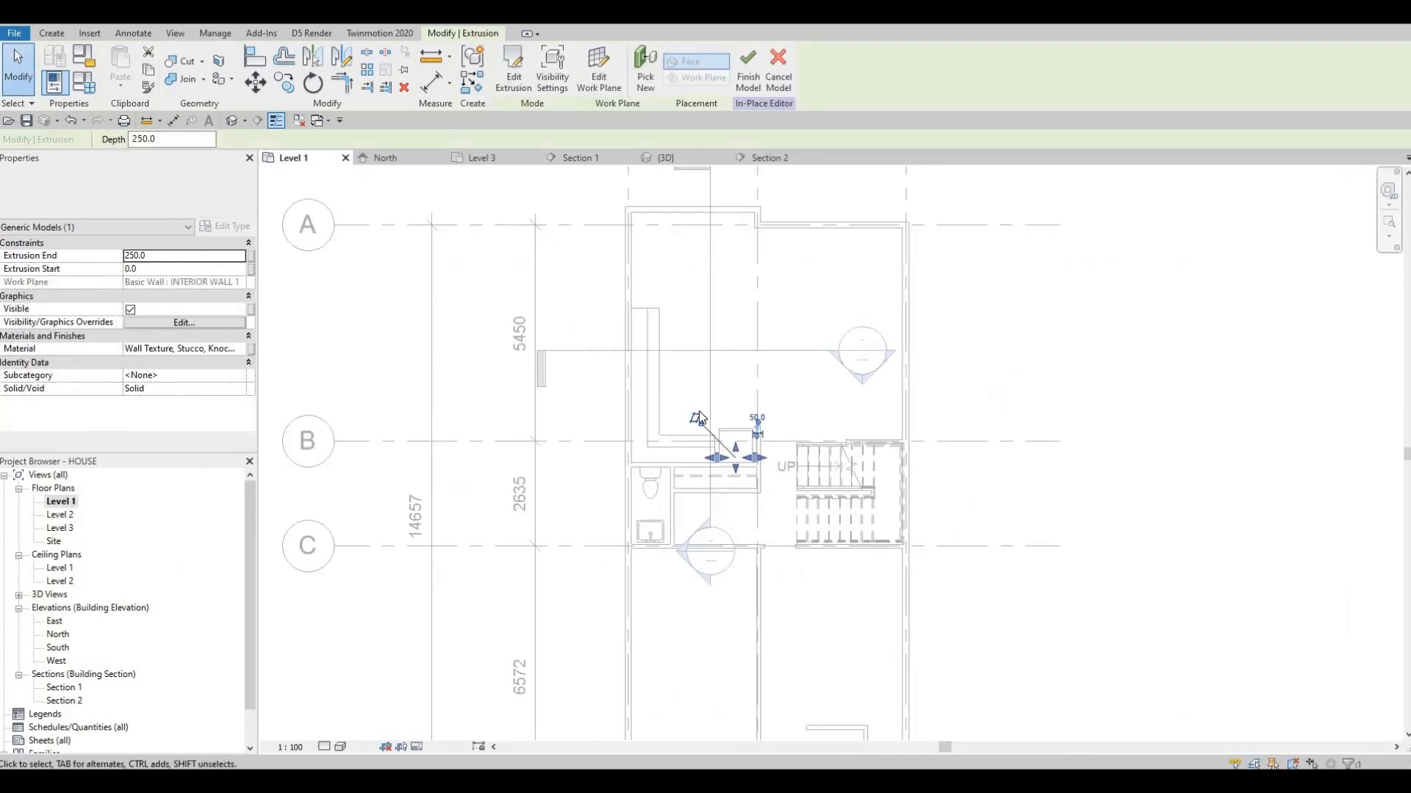
scroll(683, 476, "up", 5)
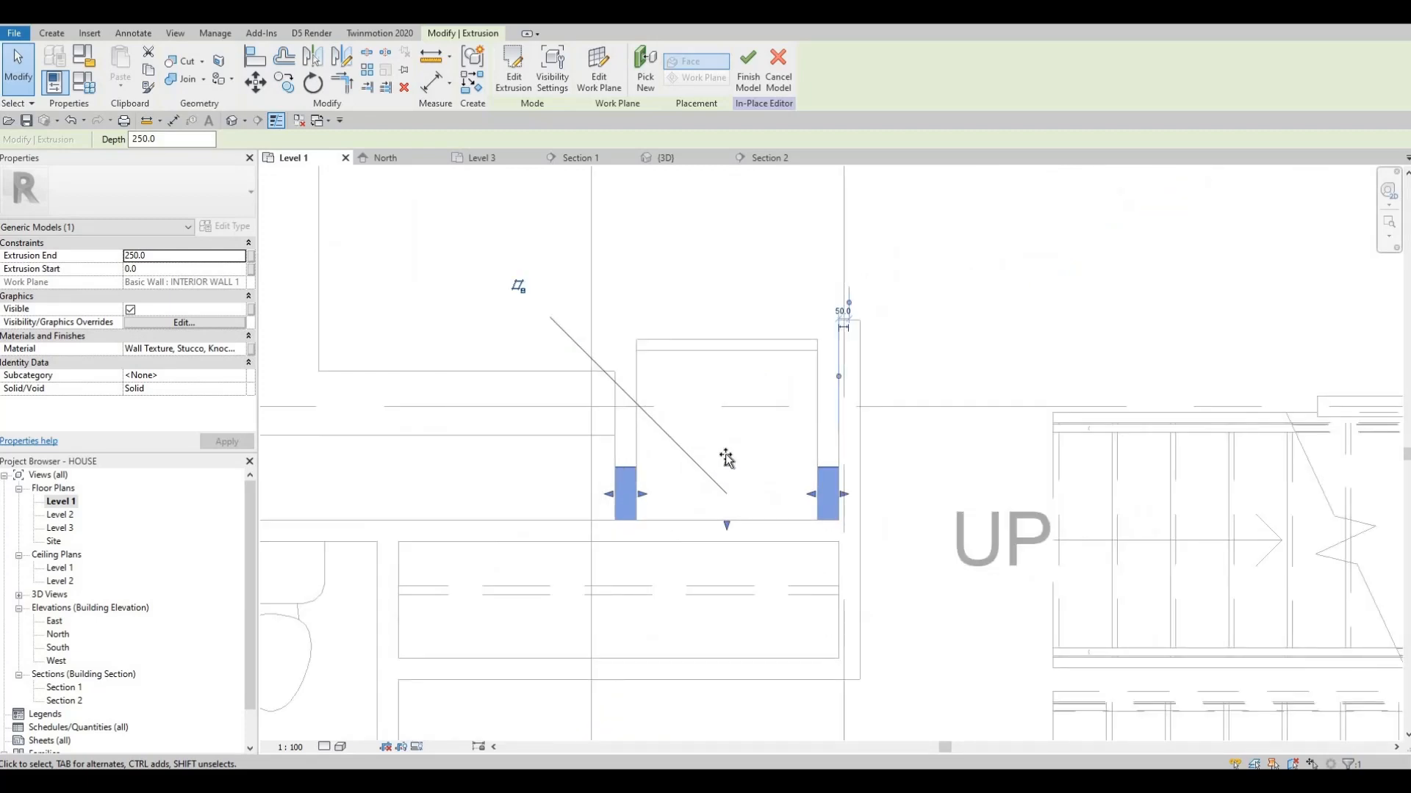
left_click_drag(726, 459, 718, 360)
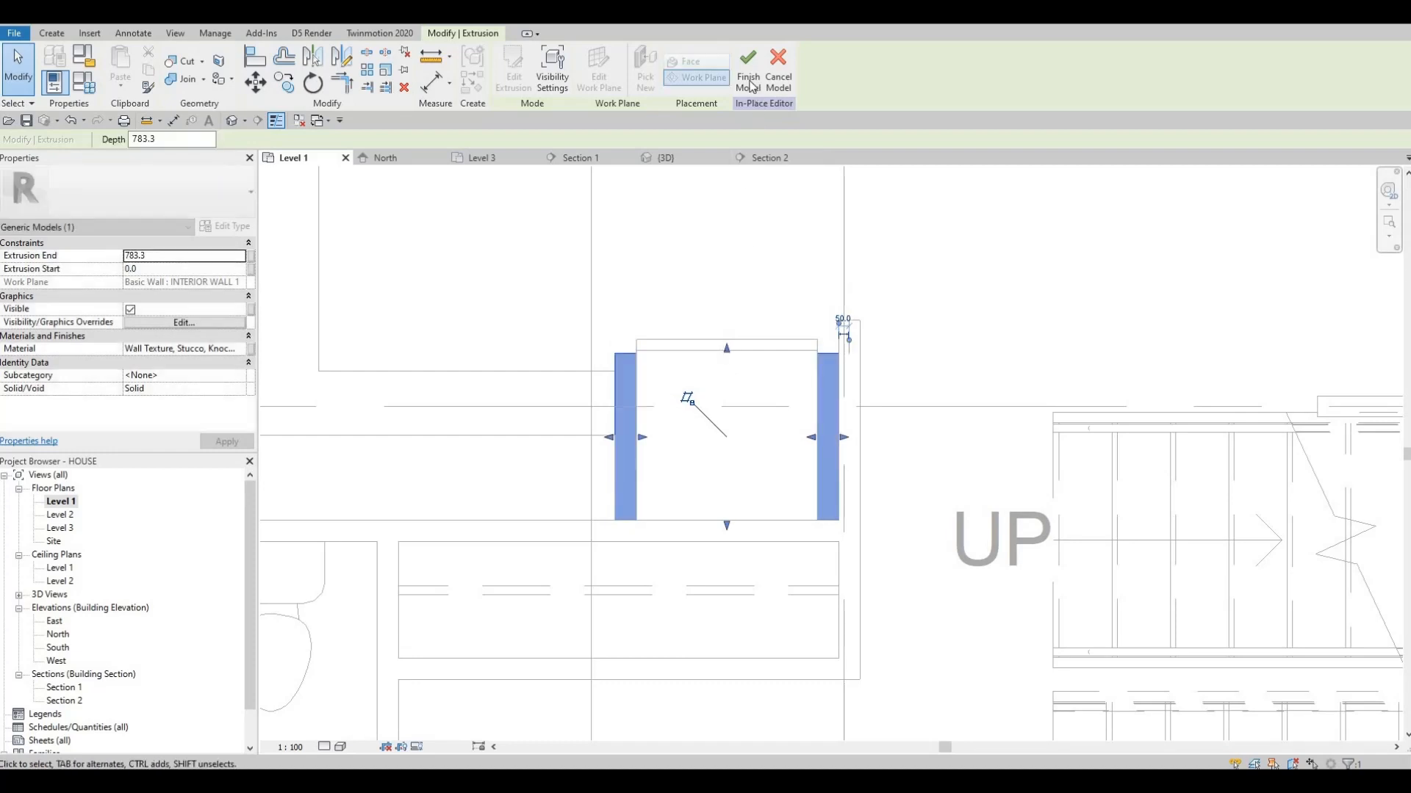
Finish the in-place model of the refrigerator surround
scroll(676, 372, "up", 6)
middle_click_drag(673, 388, 667, 412)
key("Escape")
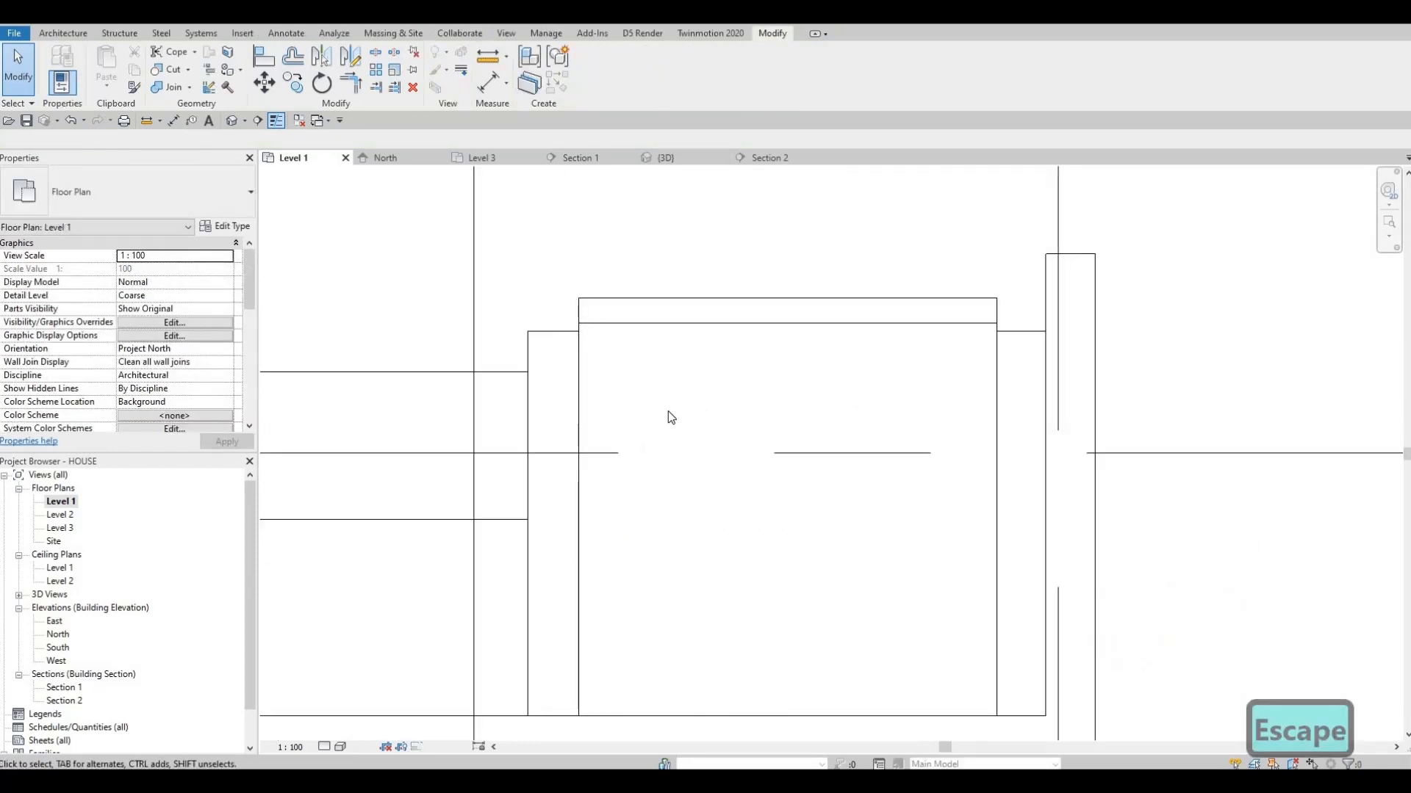
key("a")
key("l")
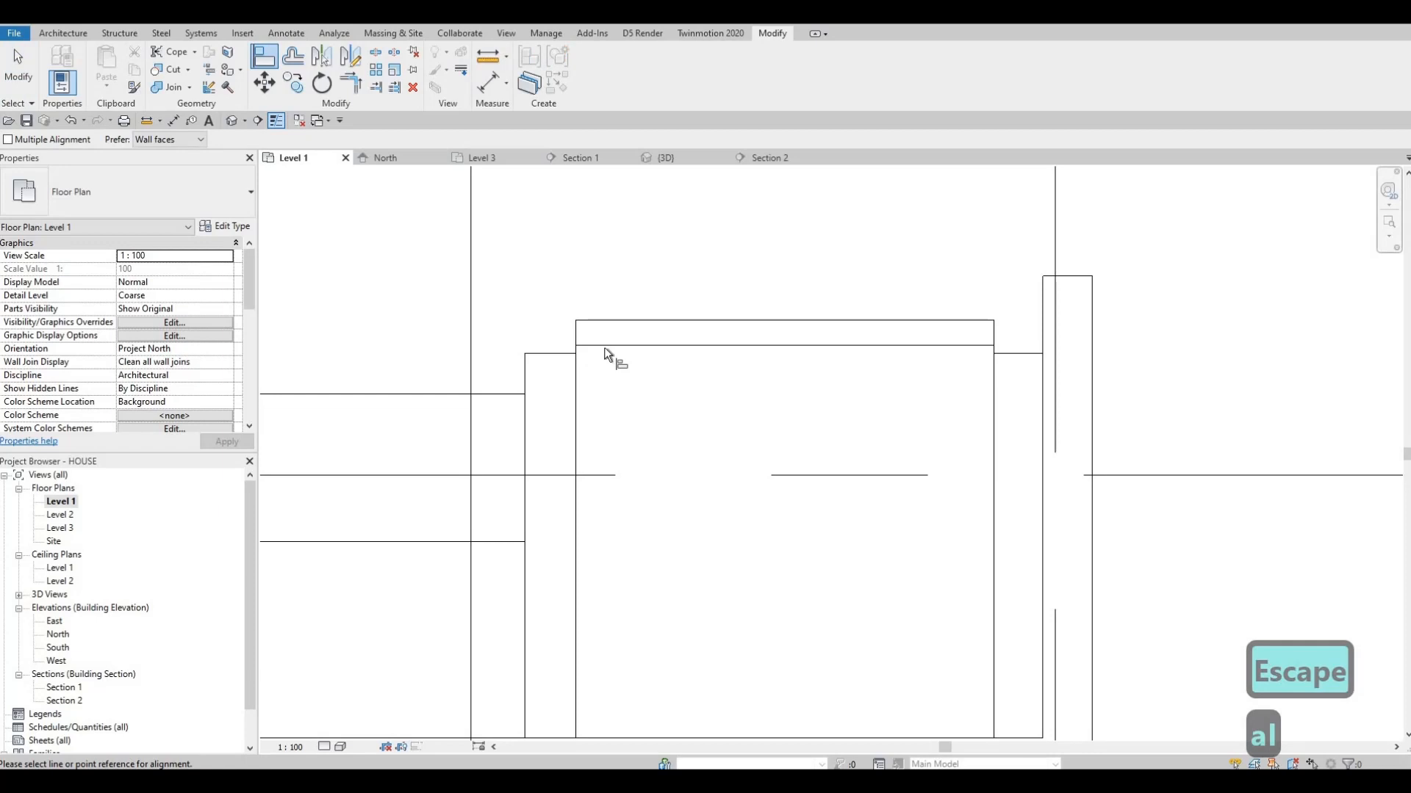
key("Tab")
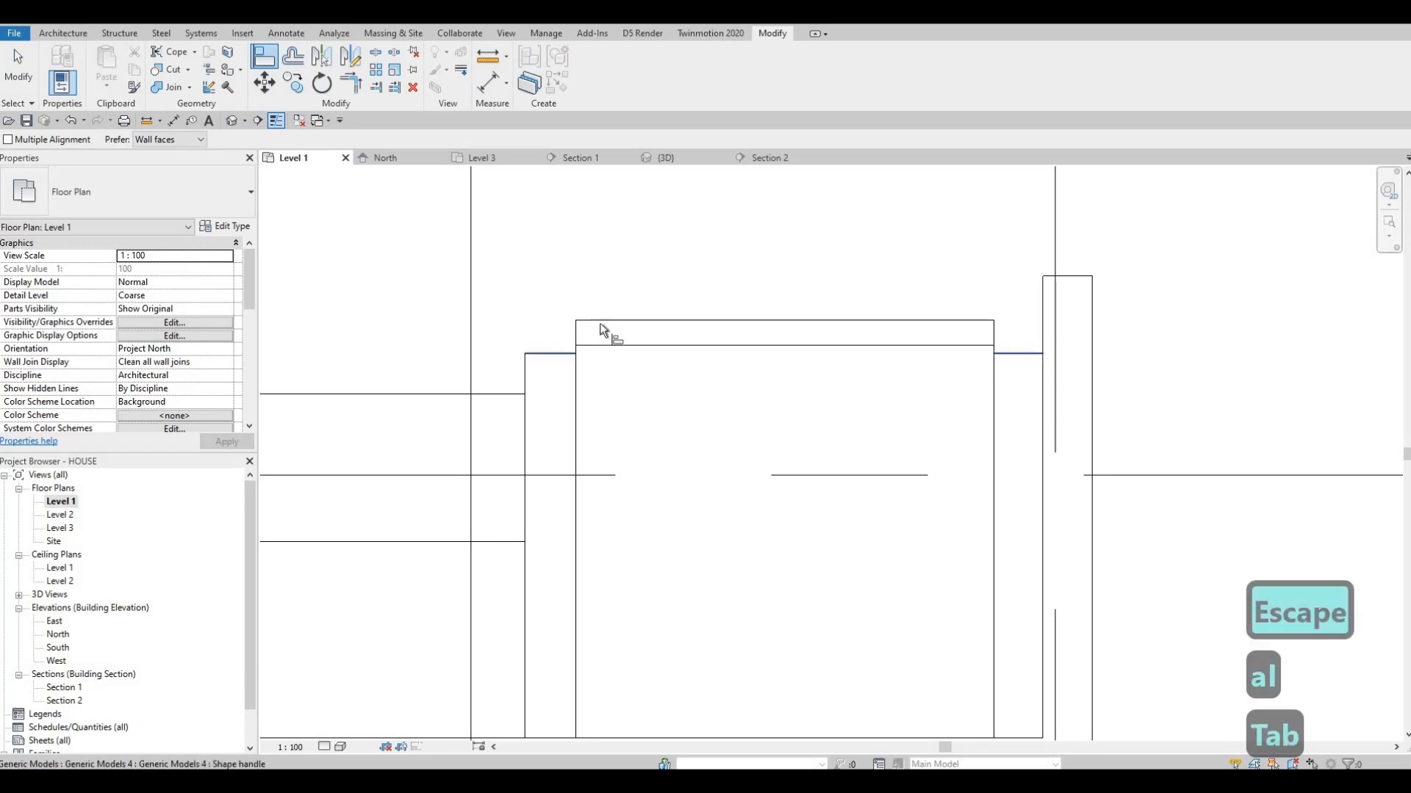
key("Escape")
key("Escape")
key("Escape")
In the Level 1 plan, stretch the surround's front edge until it is flush with the line just behind the refrigerator's front
scroll(552, 345, "up", 2)
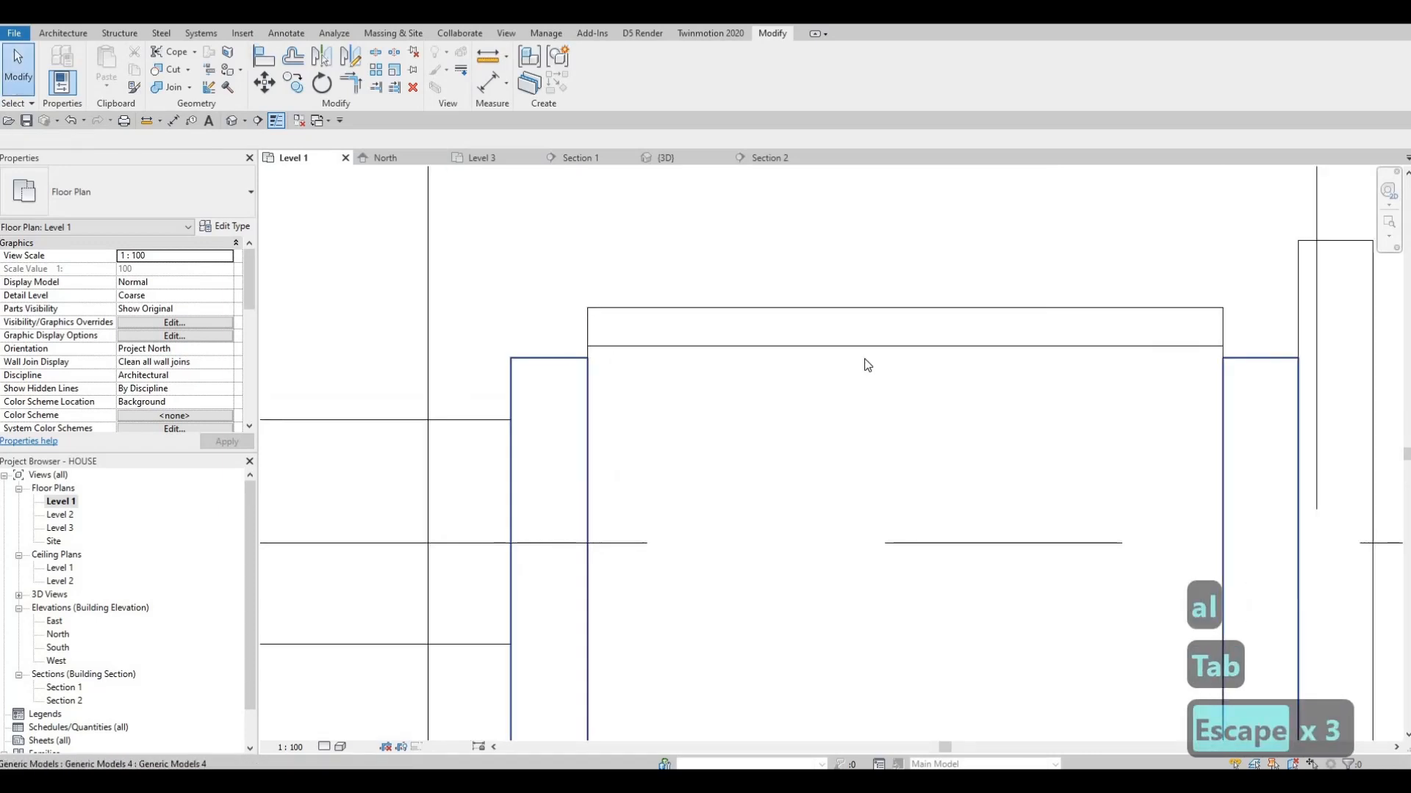
left_click(907, 353)
left_click_drag(906, 345, 905, 341)
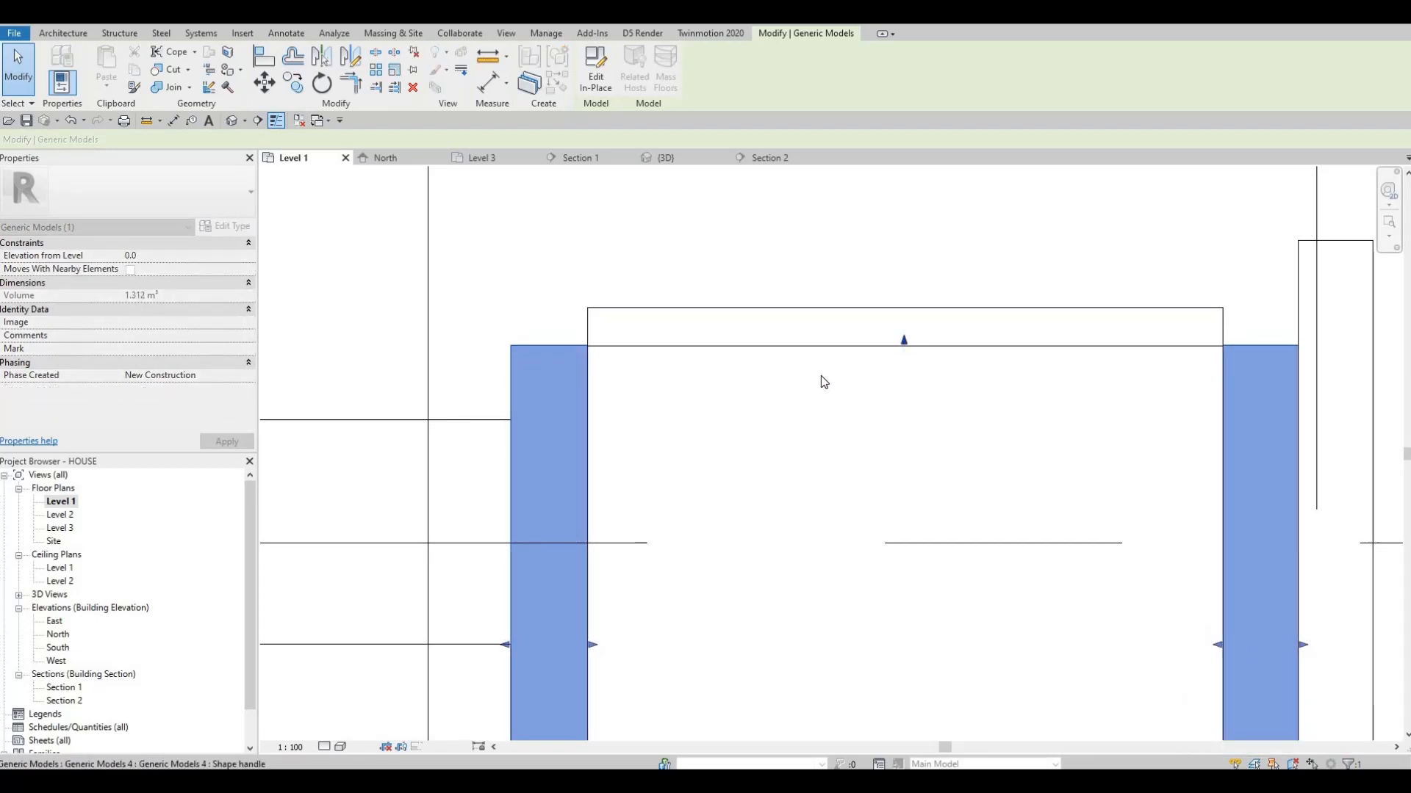
key("Escape")
key("Escape")
scroll(824, 375, "down", 2)
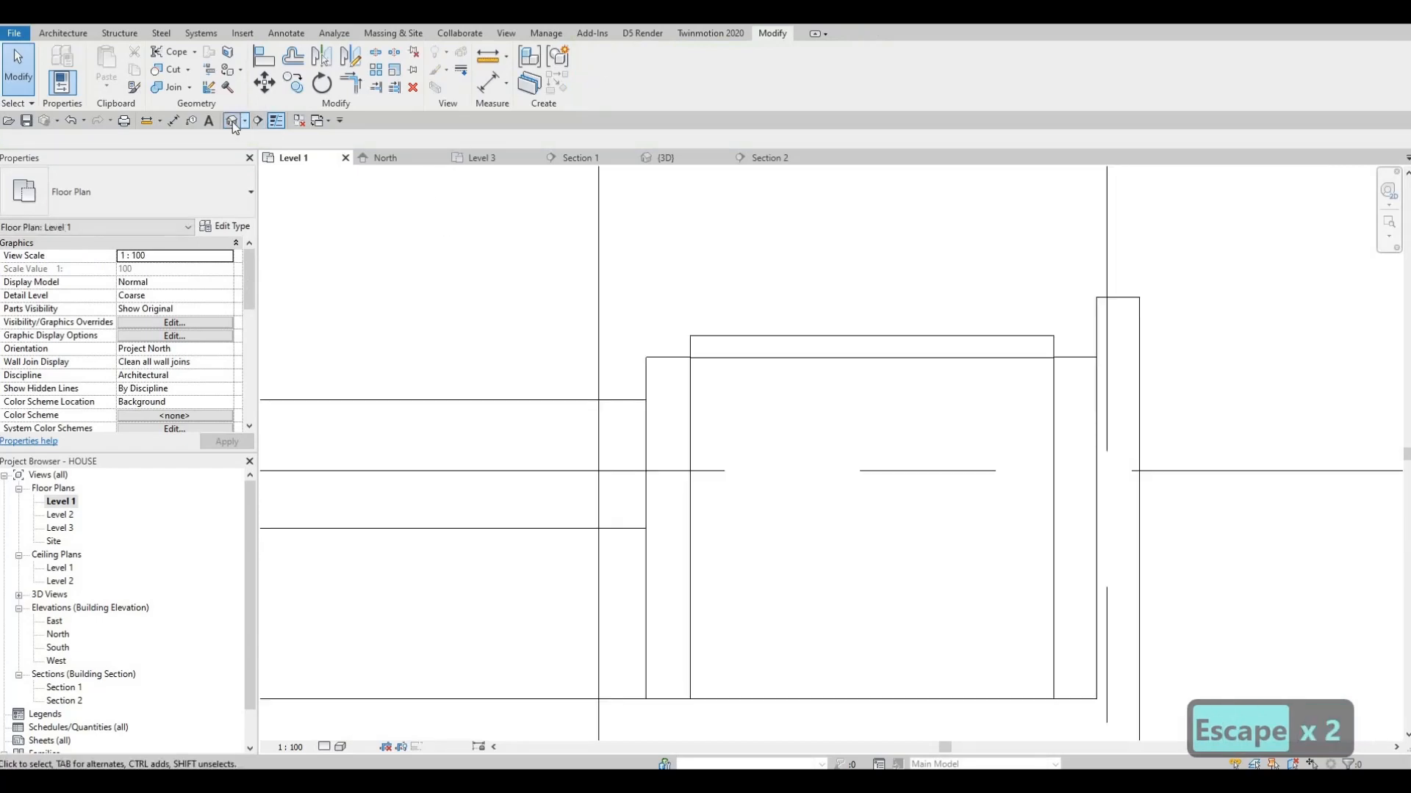
Examine the refrigerator surround, L-shaped counter and upper cabinet in 3D from several sides, and return to the Level 1 plan
left_click(233, 122)
middle_click_drag(447, 407, 344, 401, "shift")
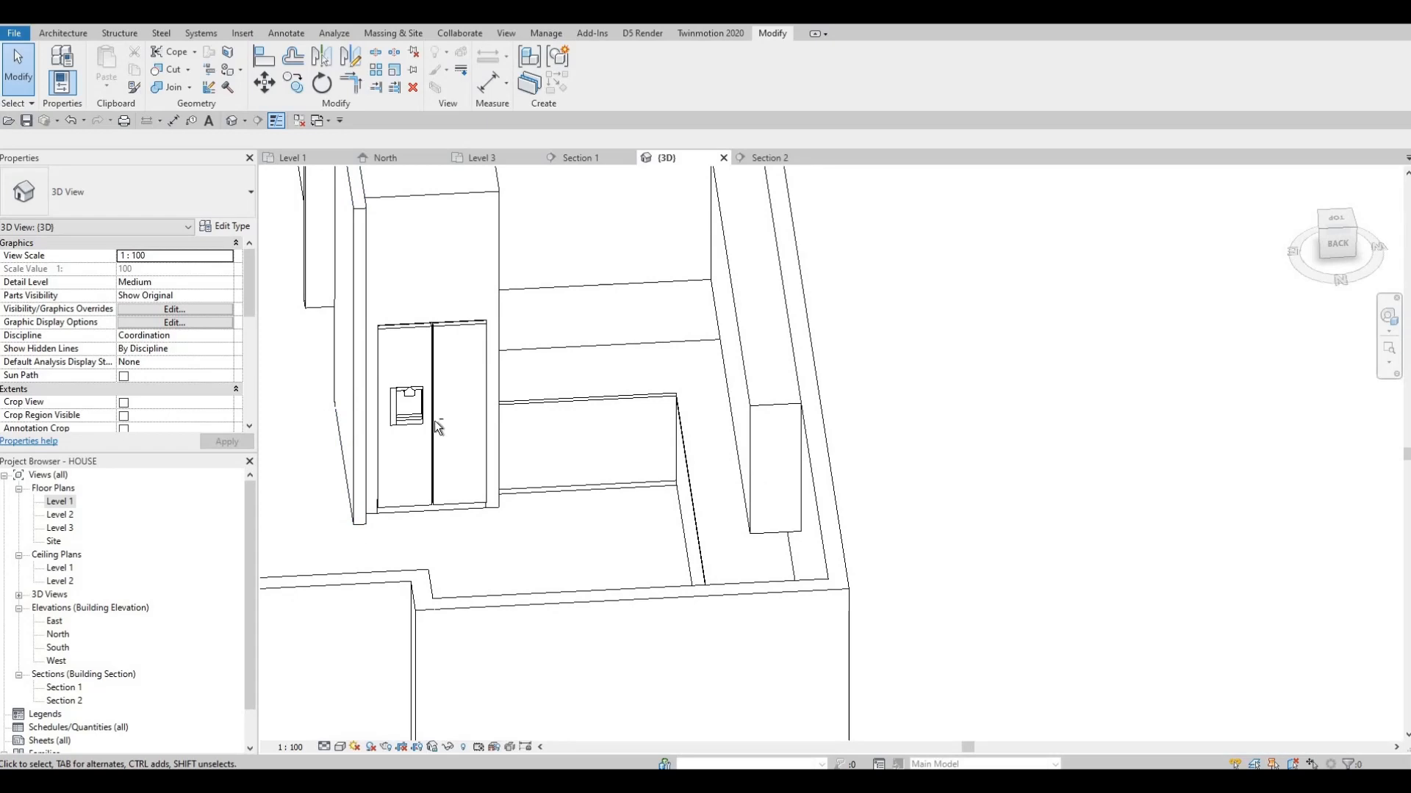
left_click(384, 440)
middle_click_drag(385, 441, 606, 392, "shift")
middle_click_drag(652, 387, 716, 268, "shift")
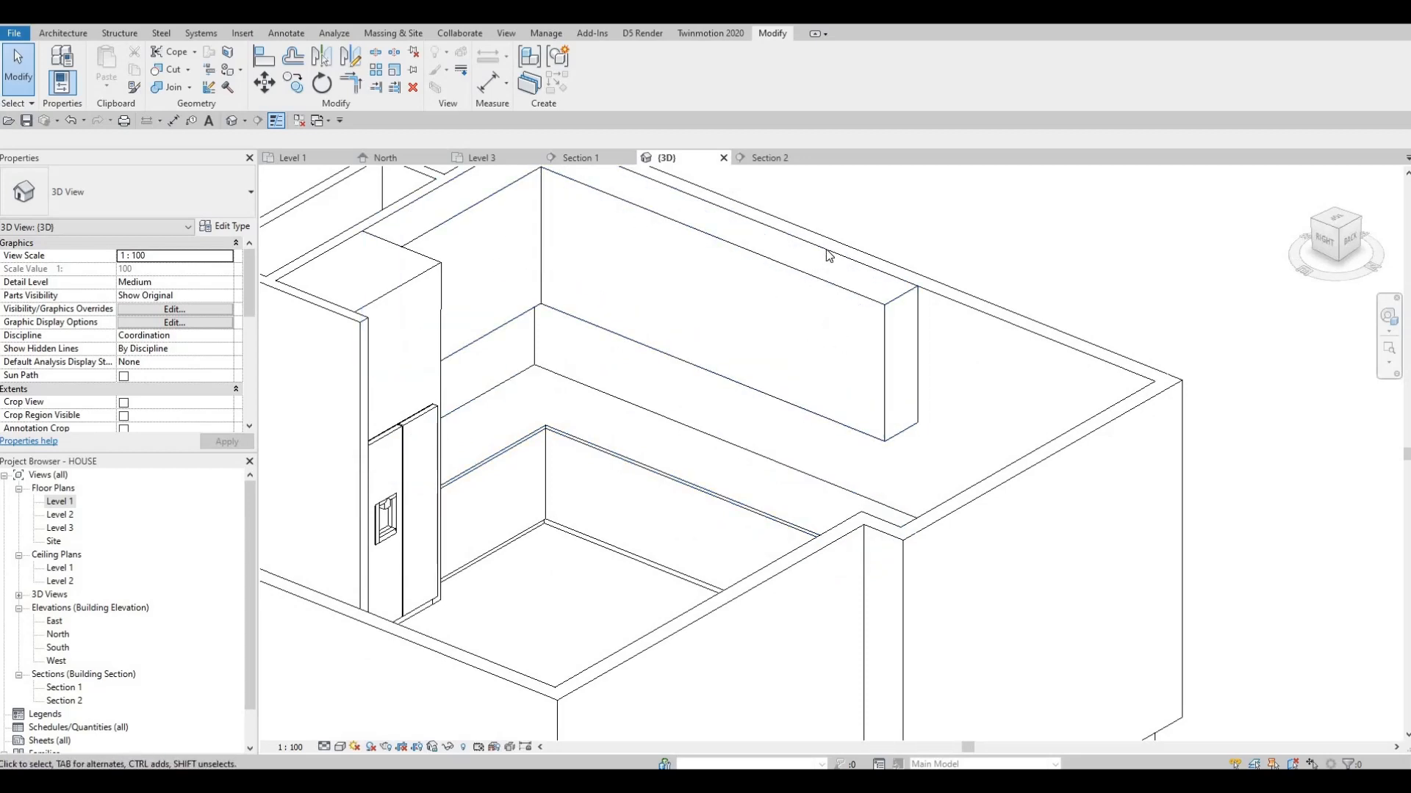
middle_click_drag(828, 255, 827, 259, "shift")
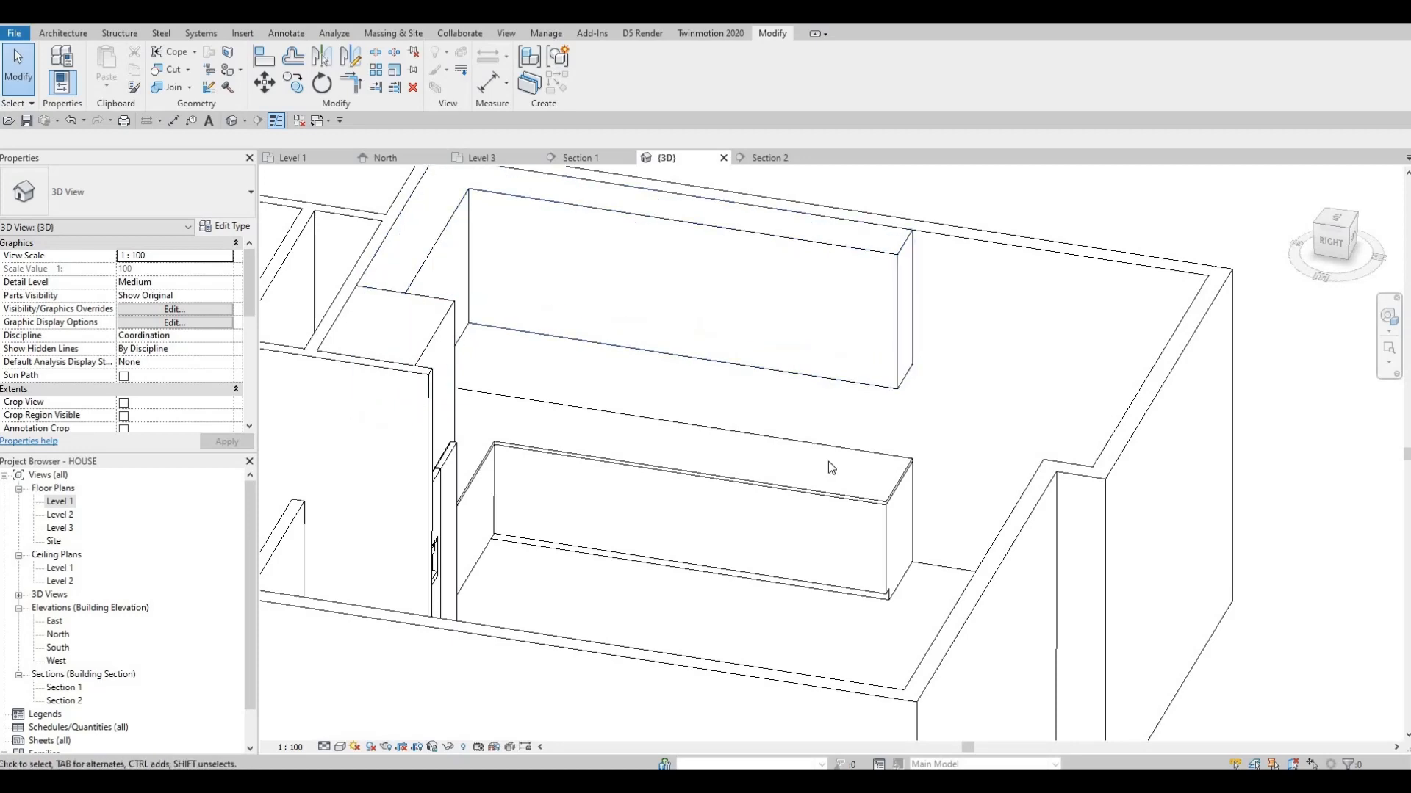
middle_click_drag(765, 459, 614, 337, "shift")
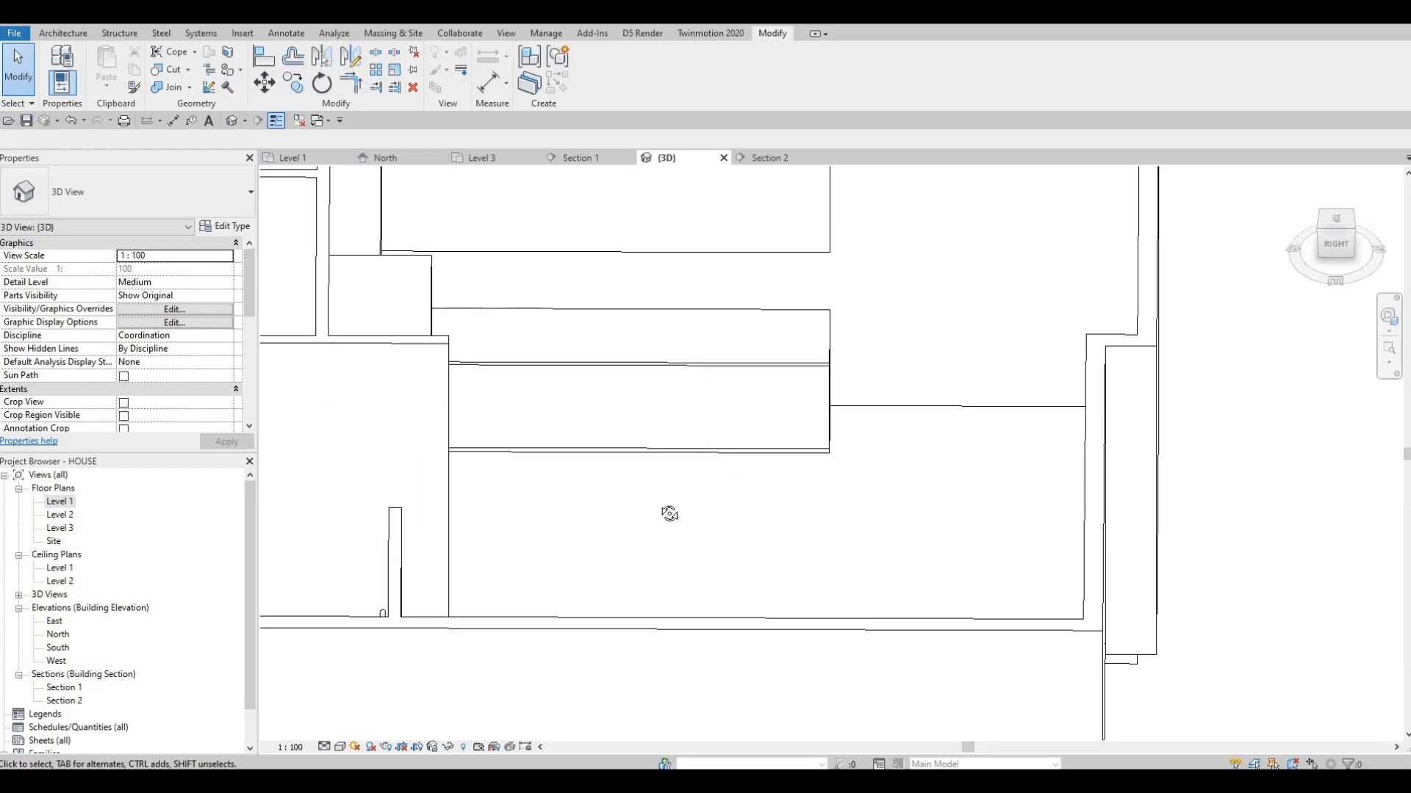
middle_click_drag(669, 514, 824, 461, "shift")
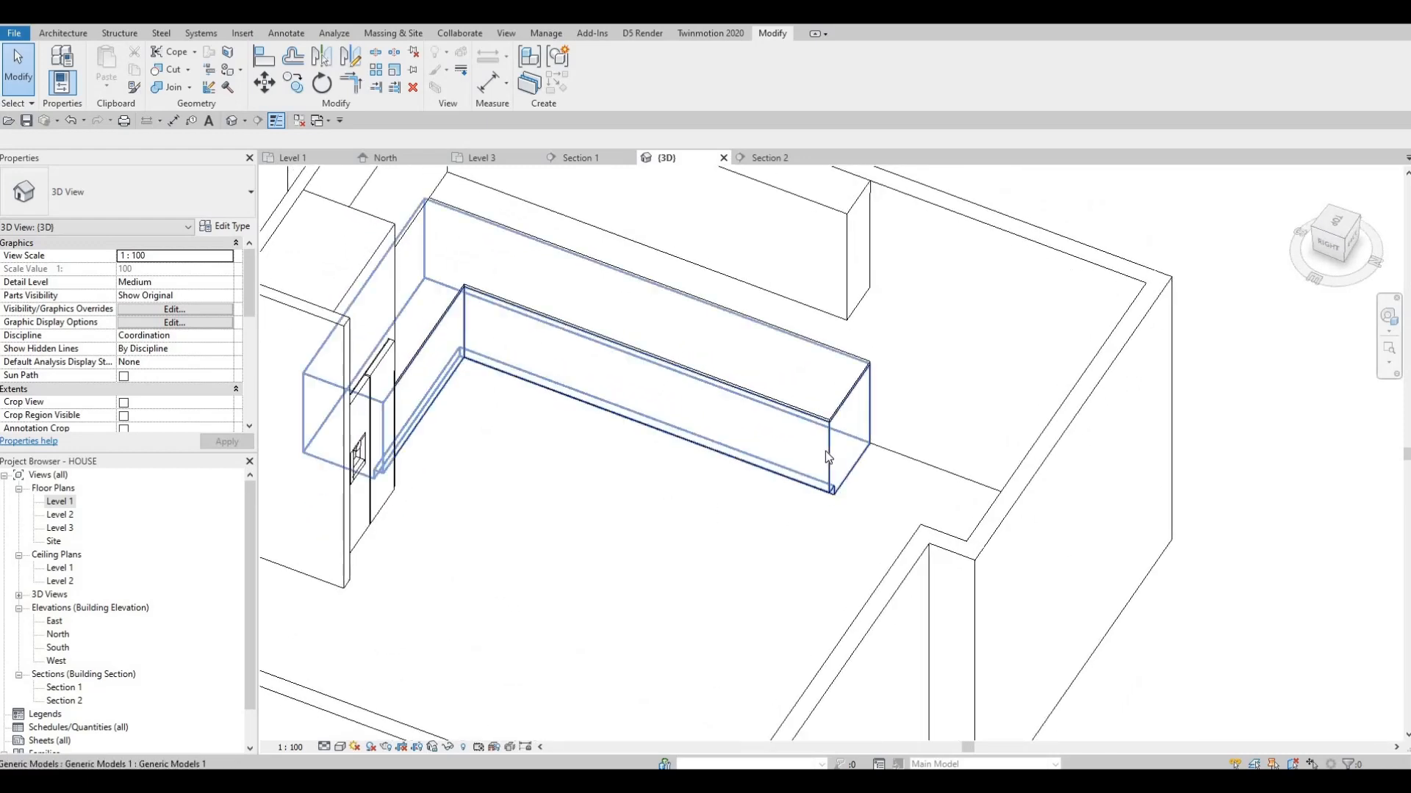
left_click(651, 352)
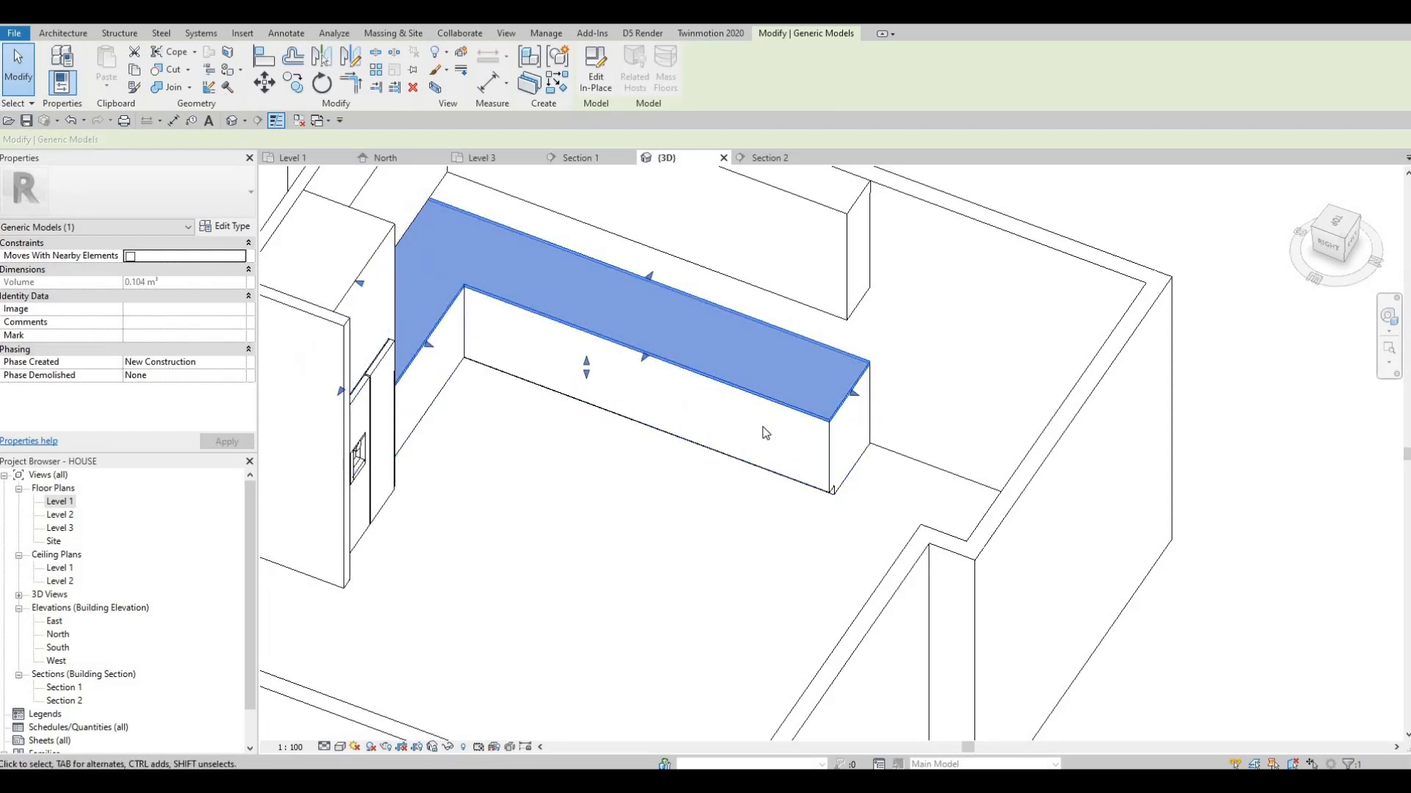
key("Escape")
key("Escape")
middle_click_drag(696, 299, 610, 492, "shift")
middle_click_drag(639, 312, 616, 279, "shift")
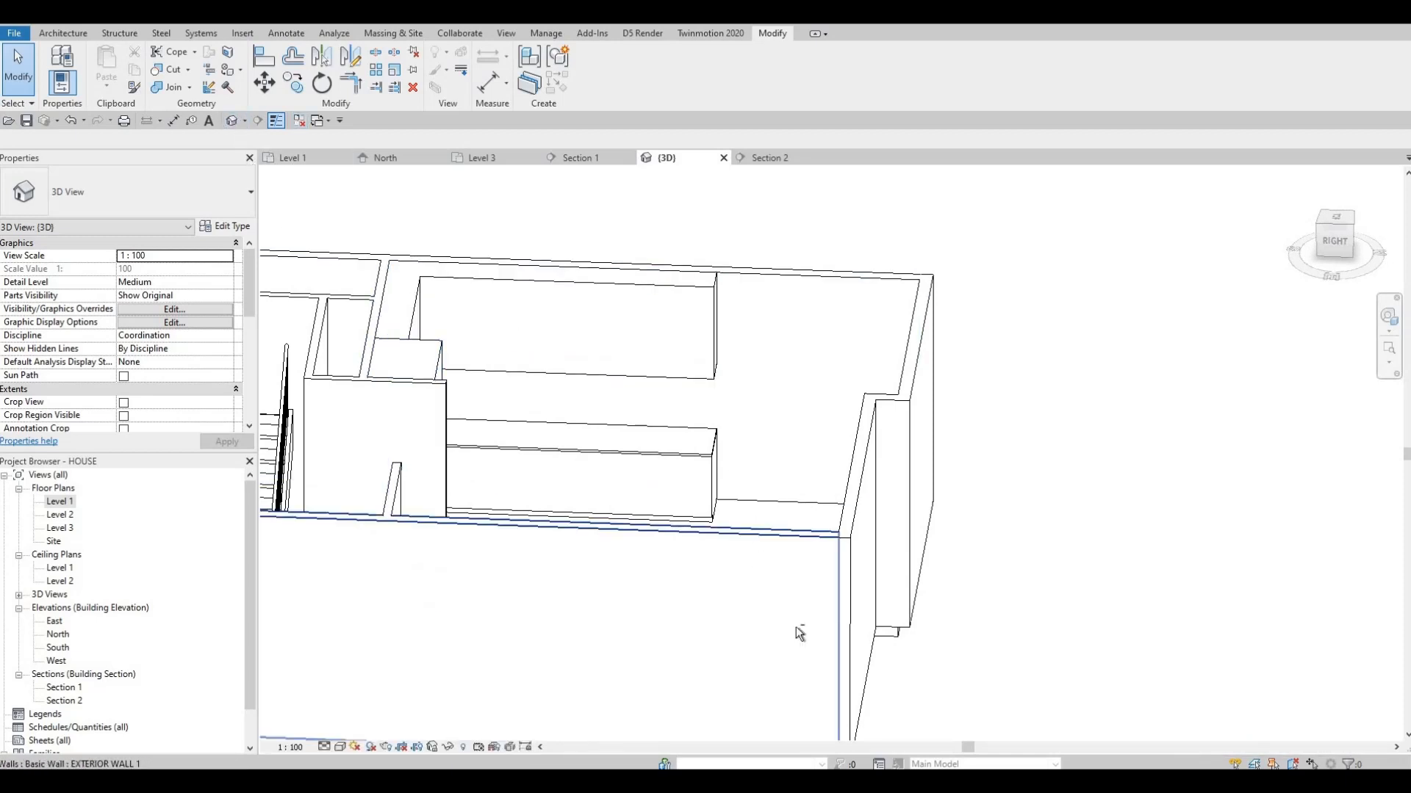
middle_click_drag(797, 632, 32, 526, "shift")
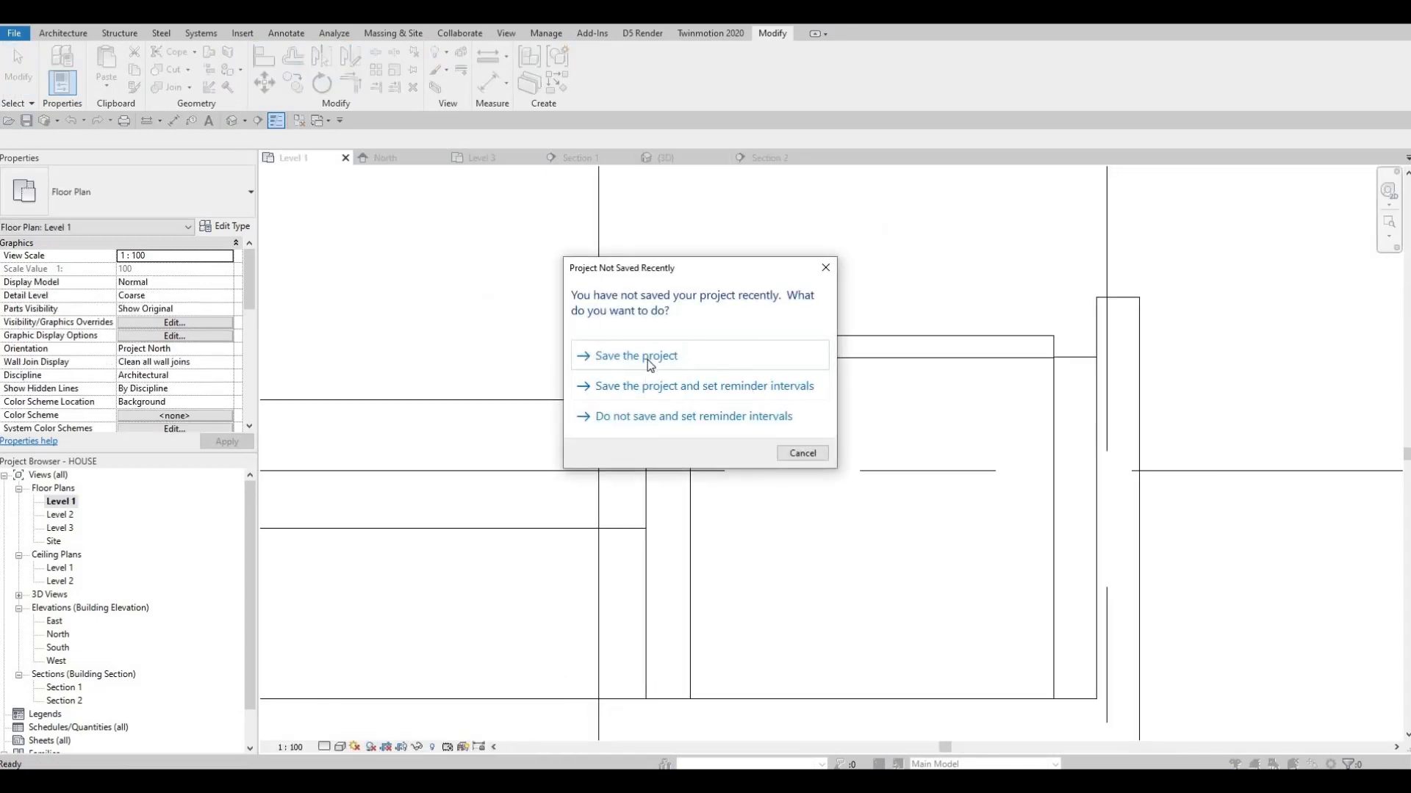
key("Escape")
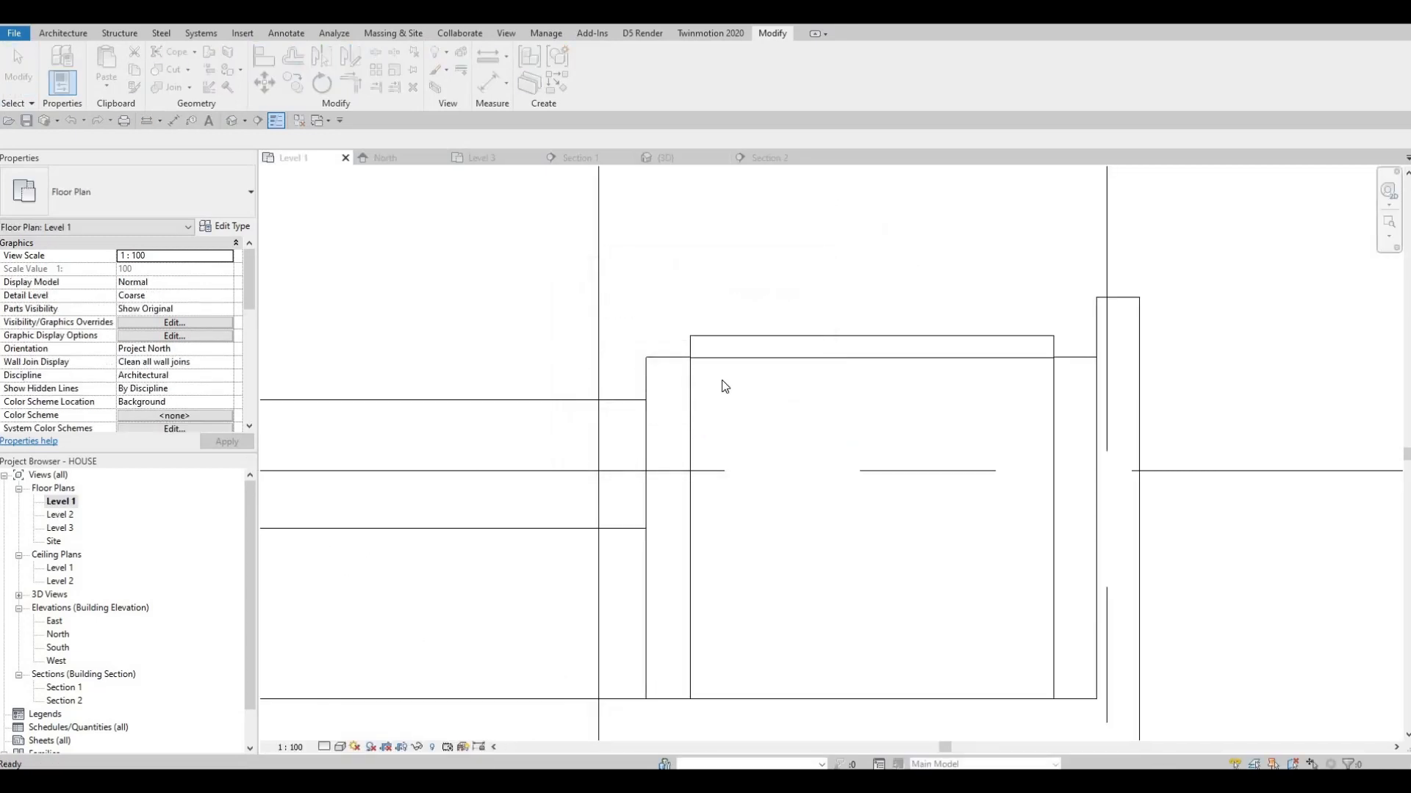
Create a new in-place component in the Generic Models category, keeping the default name
scroll(646, 364, "up", 3)
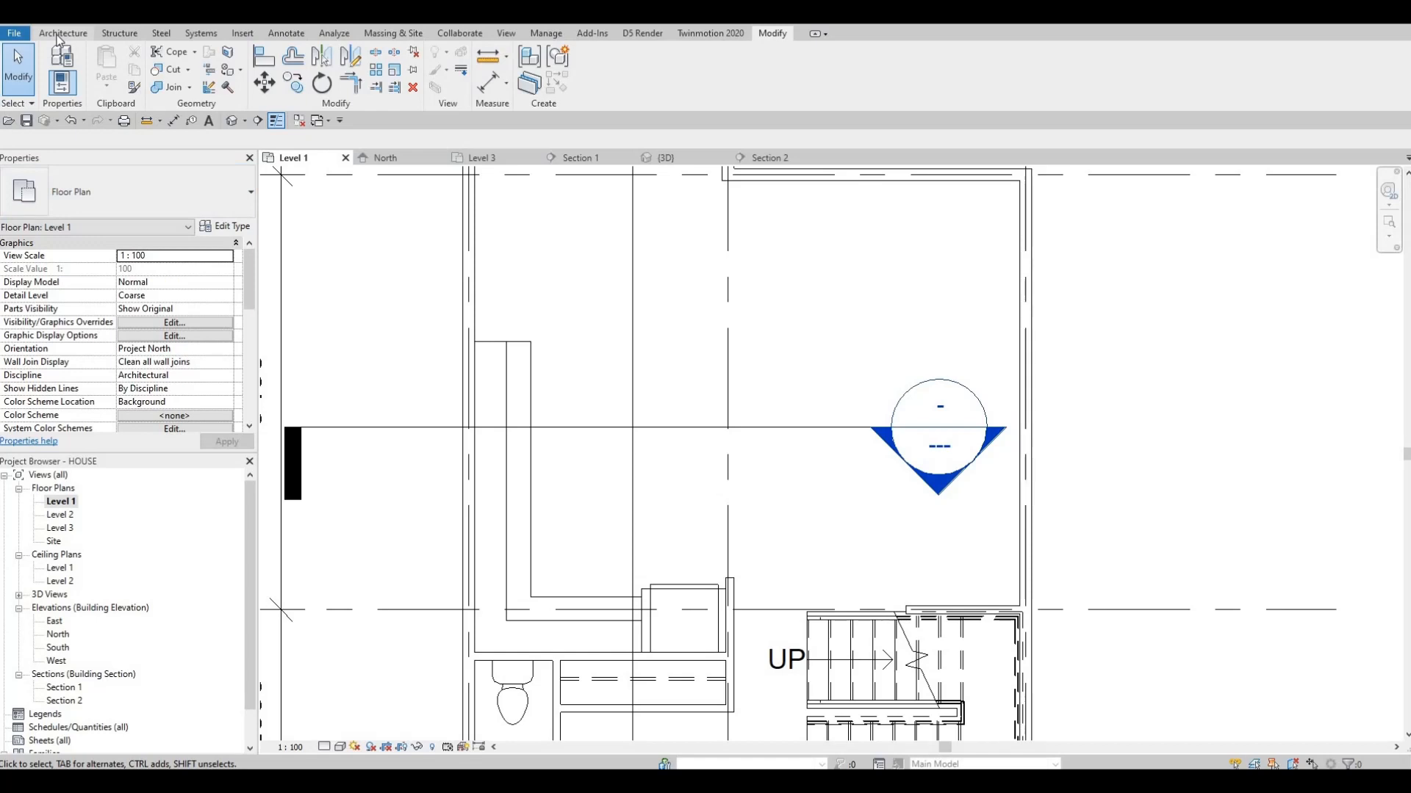
left_click(172, 82)
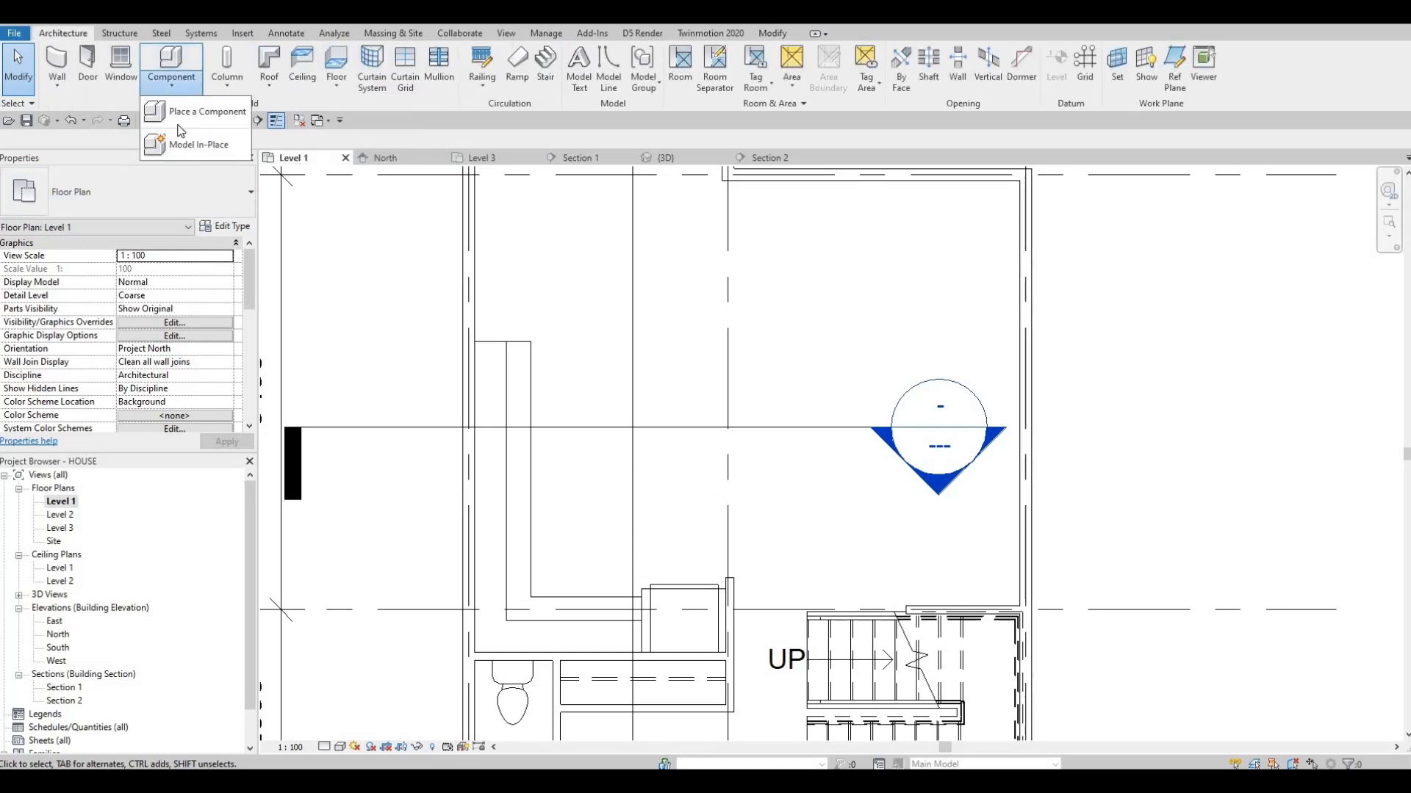
left_click(192, 152)
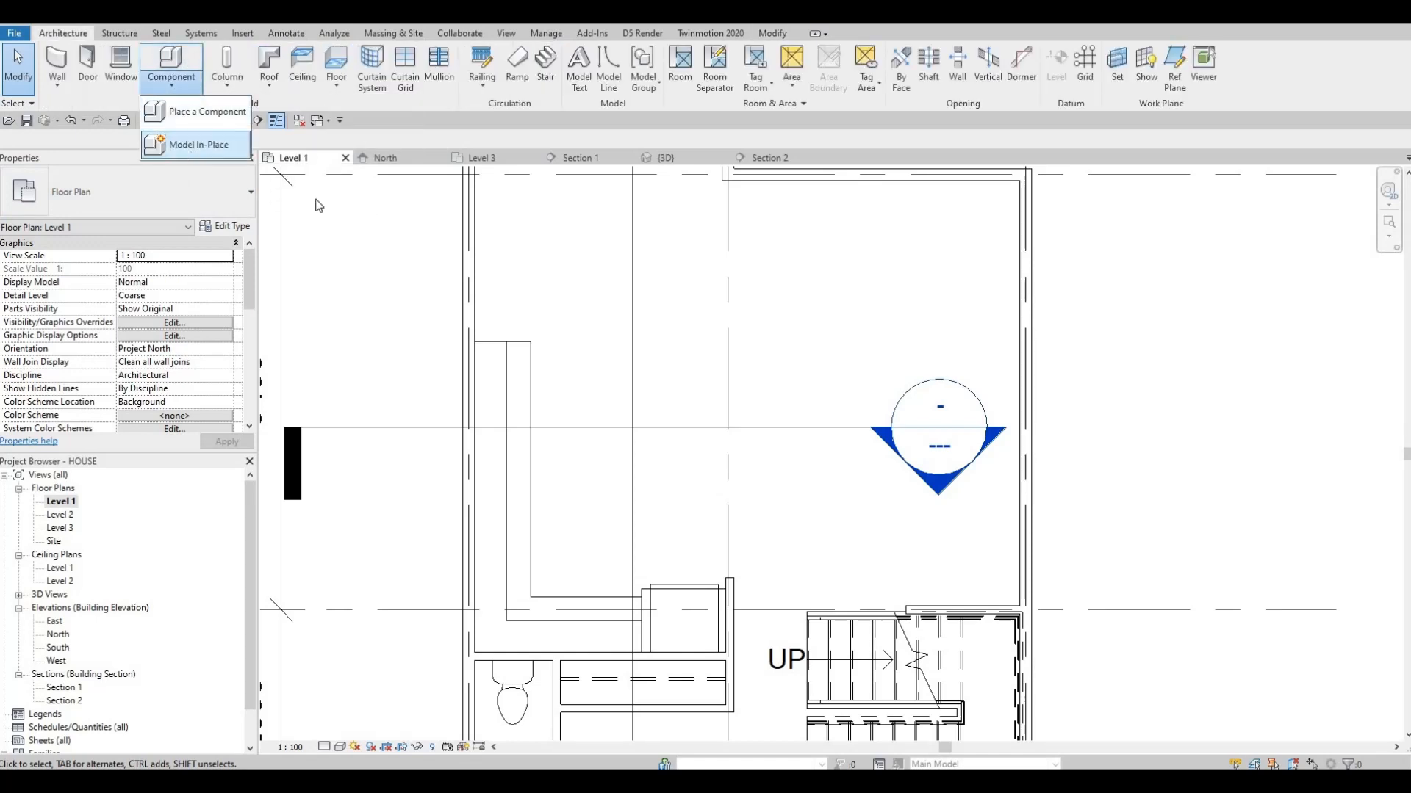
scroll(632, 397, "down", 3)
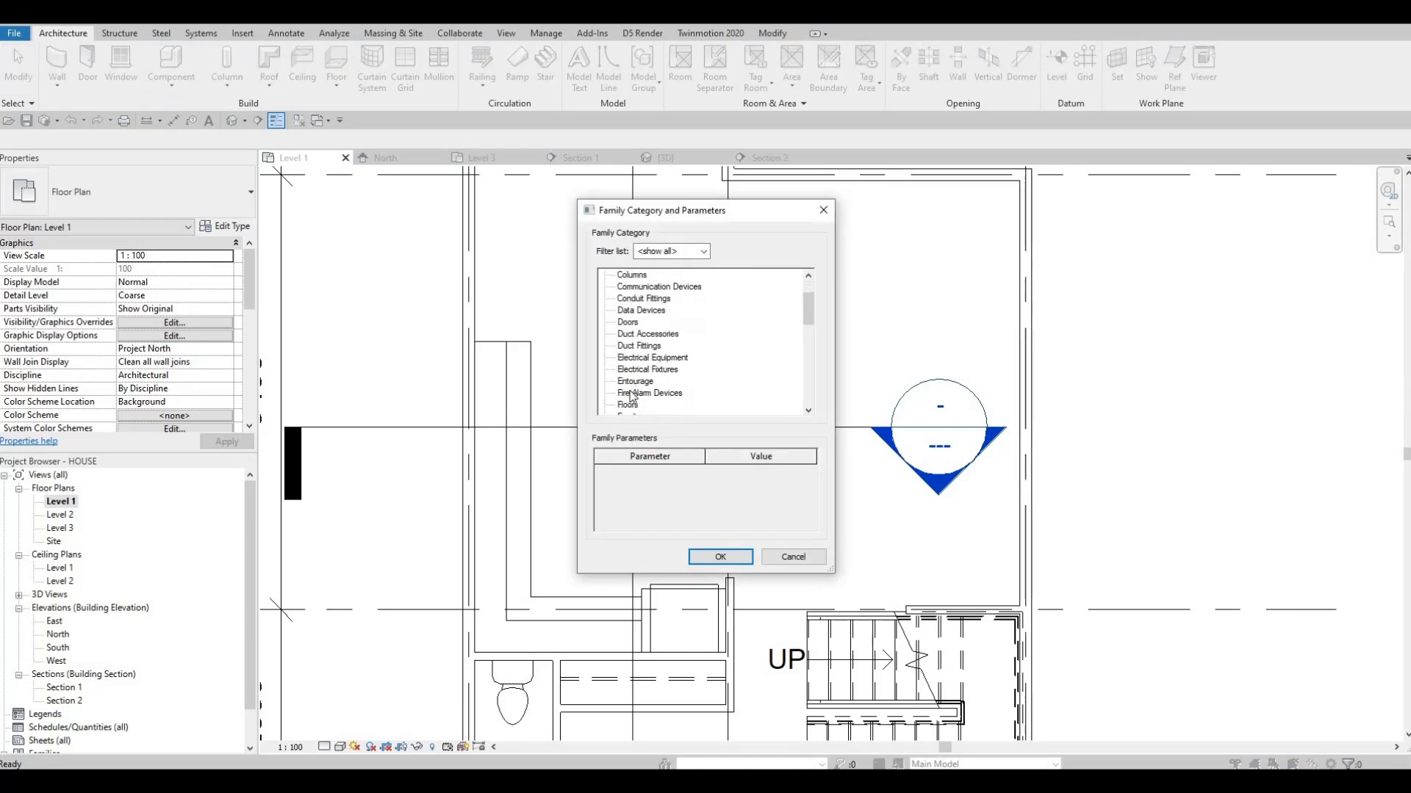
left_click(645, 394)
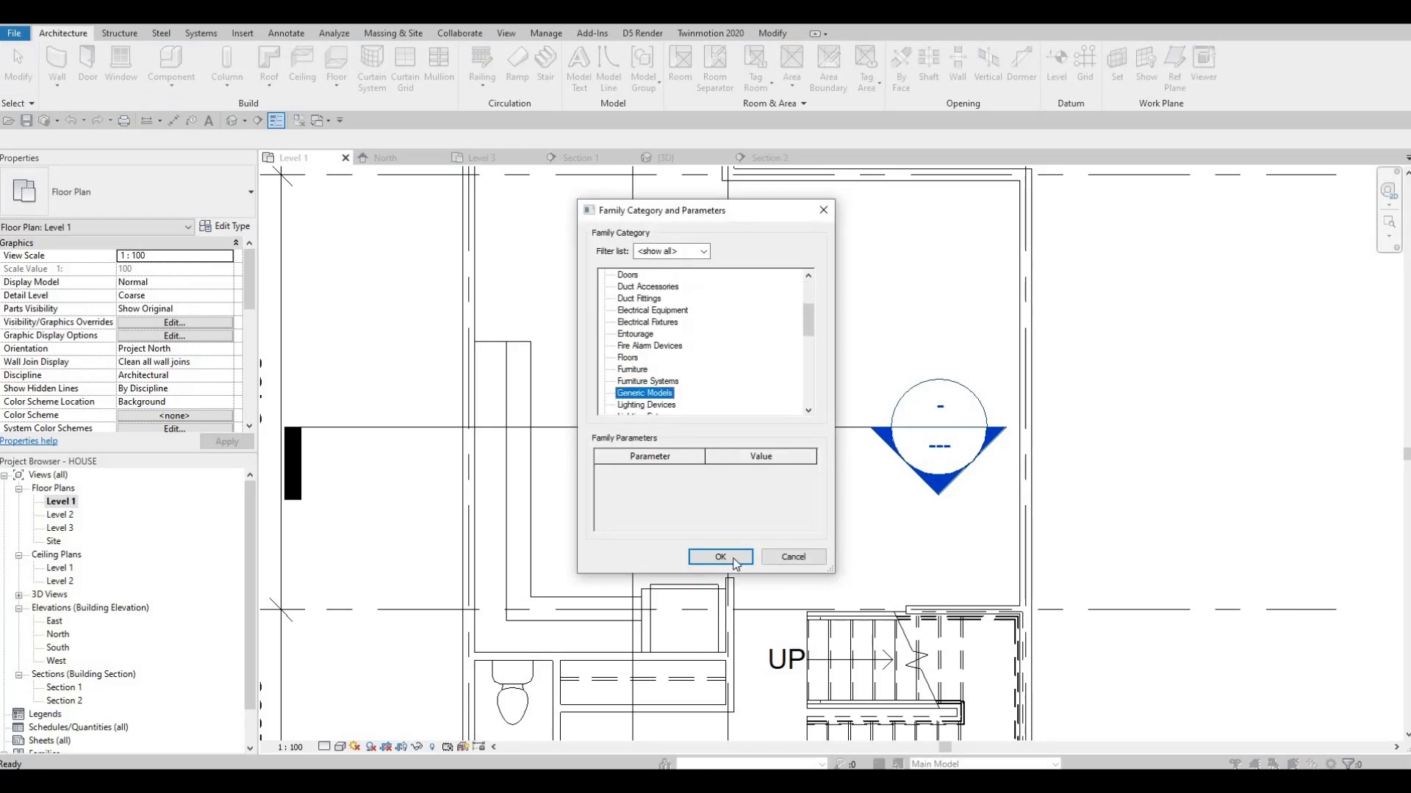
key("Return")
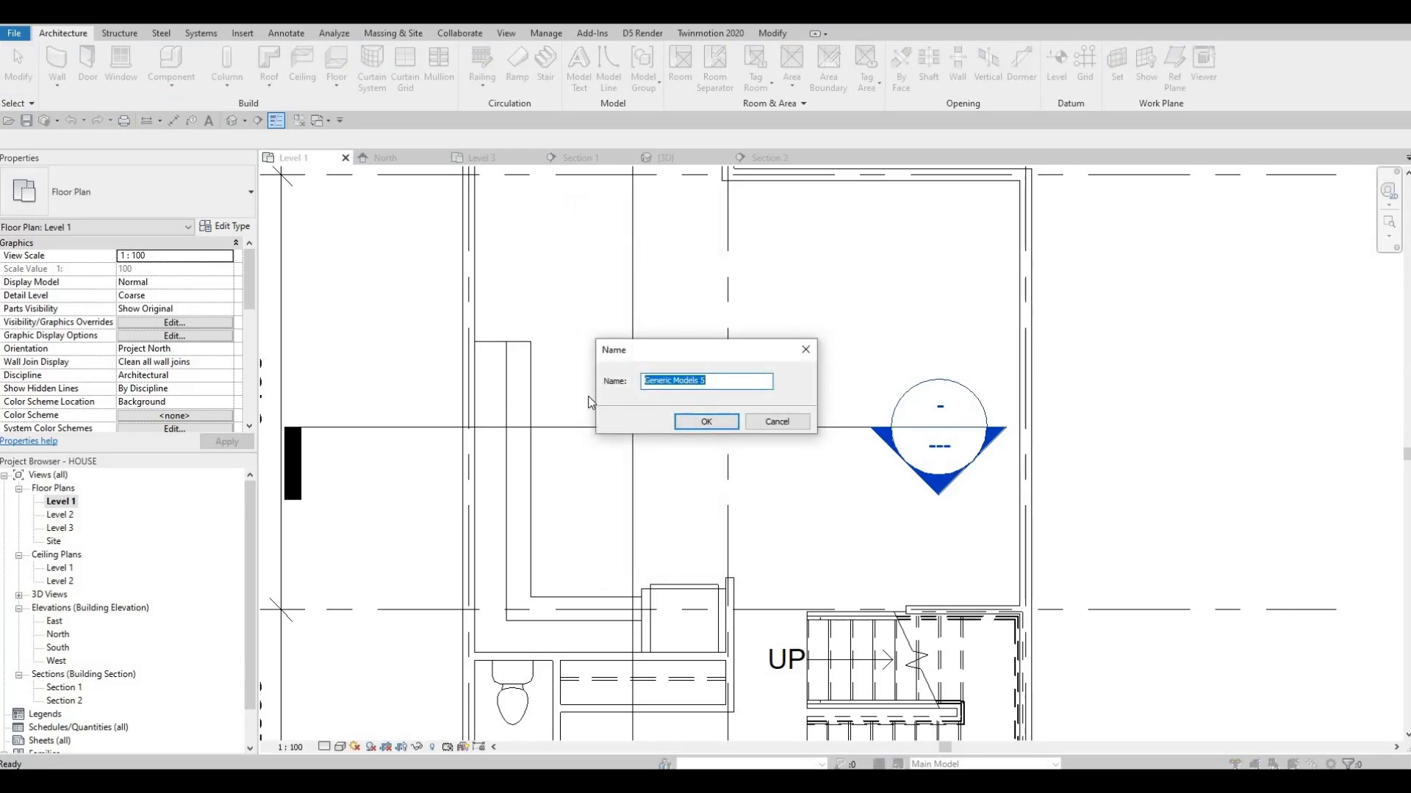
left_click(704, 421)
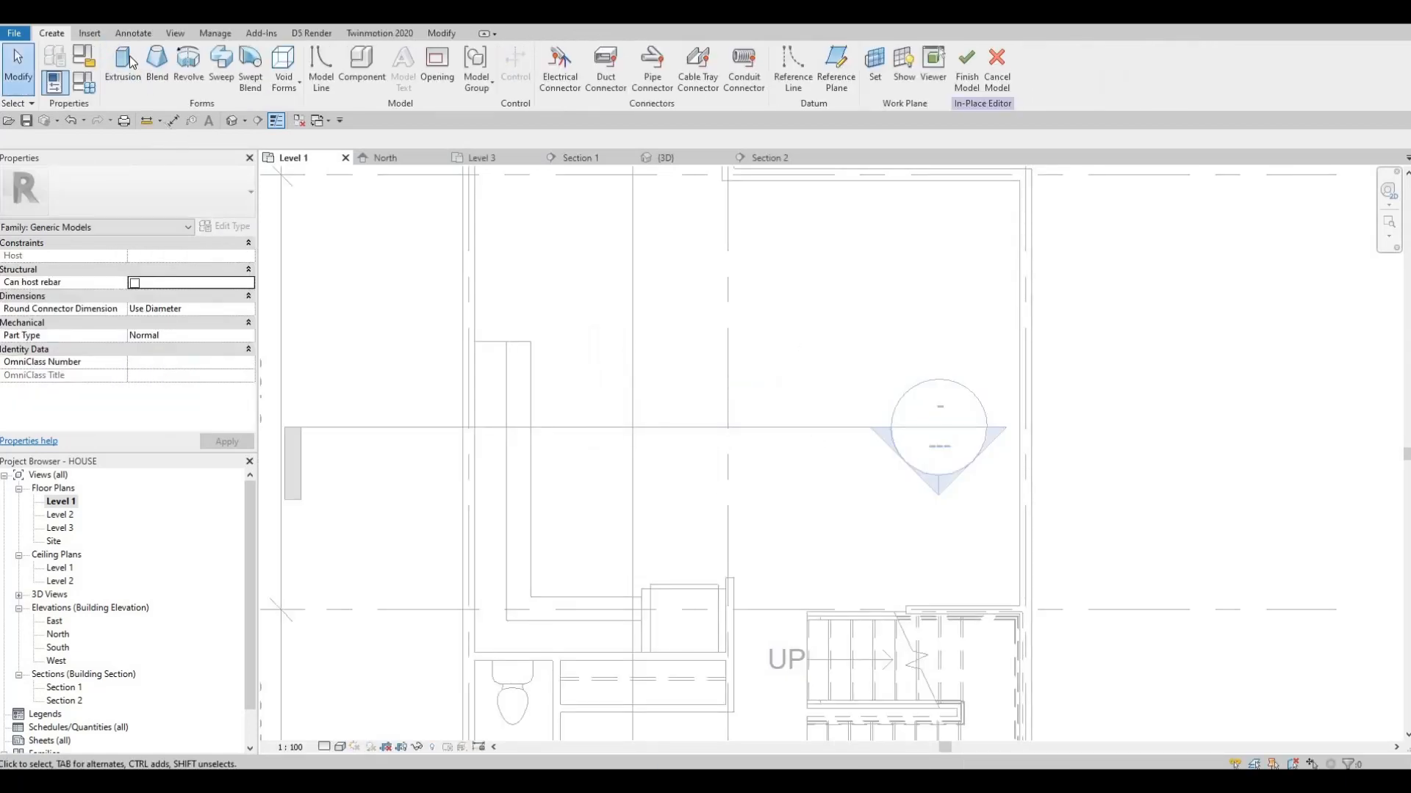
Start an extrusion and sketch a rectangle about 1327 by 2024 mm in front of the counter, level with its end and reaching grid 2
left_click(130, 63)
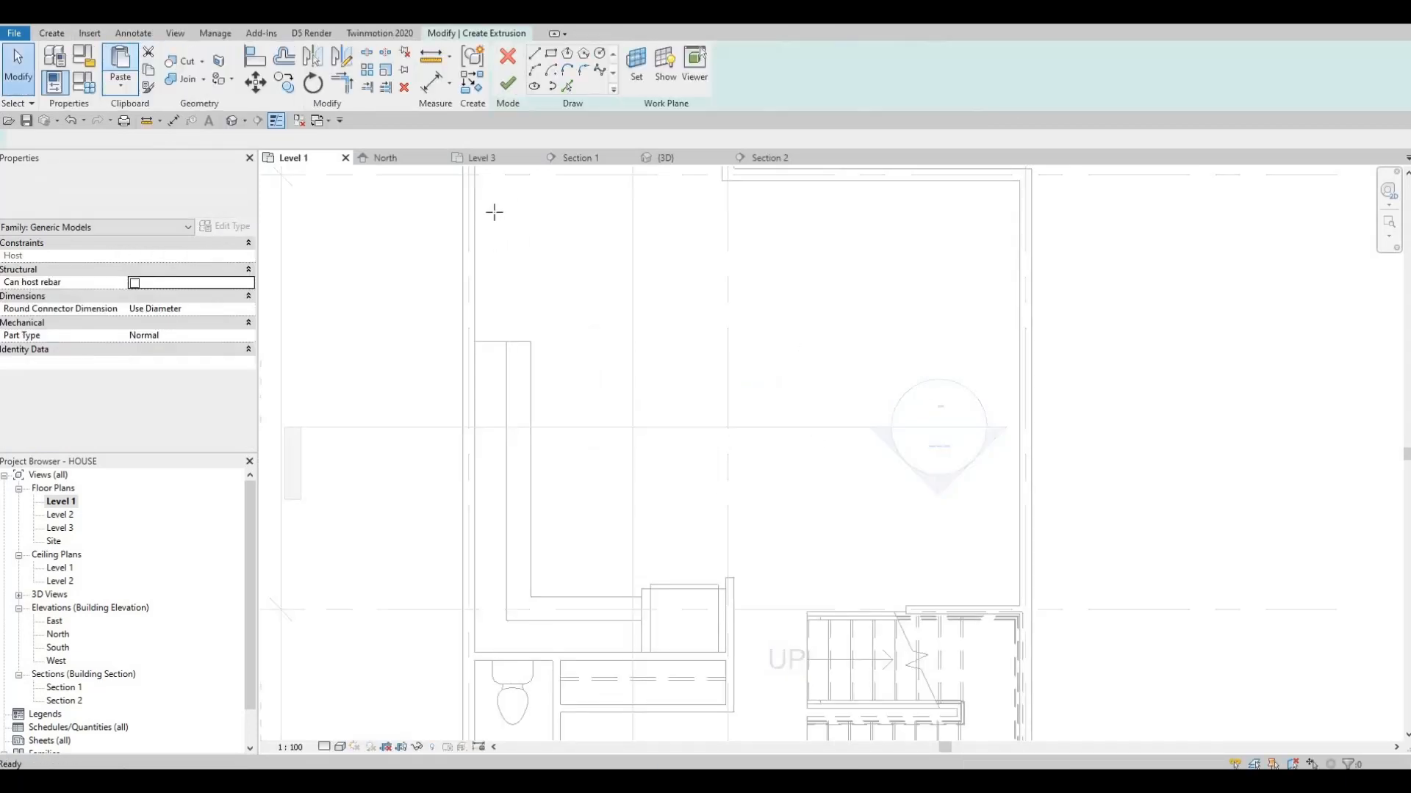
left_click(551, 54)
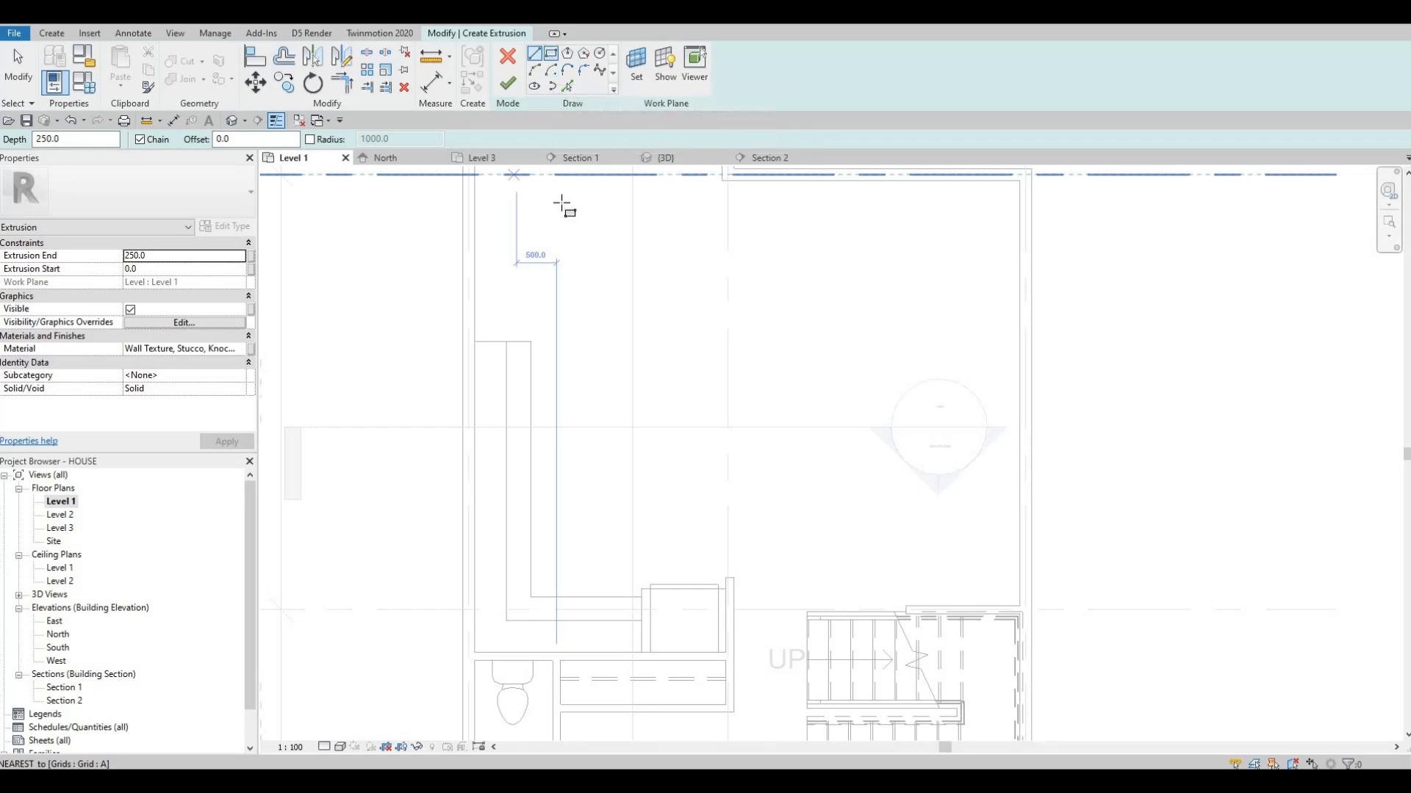
left_click(551, 53)
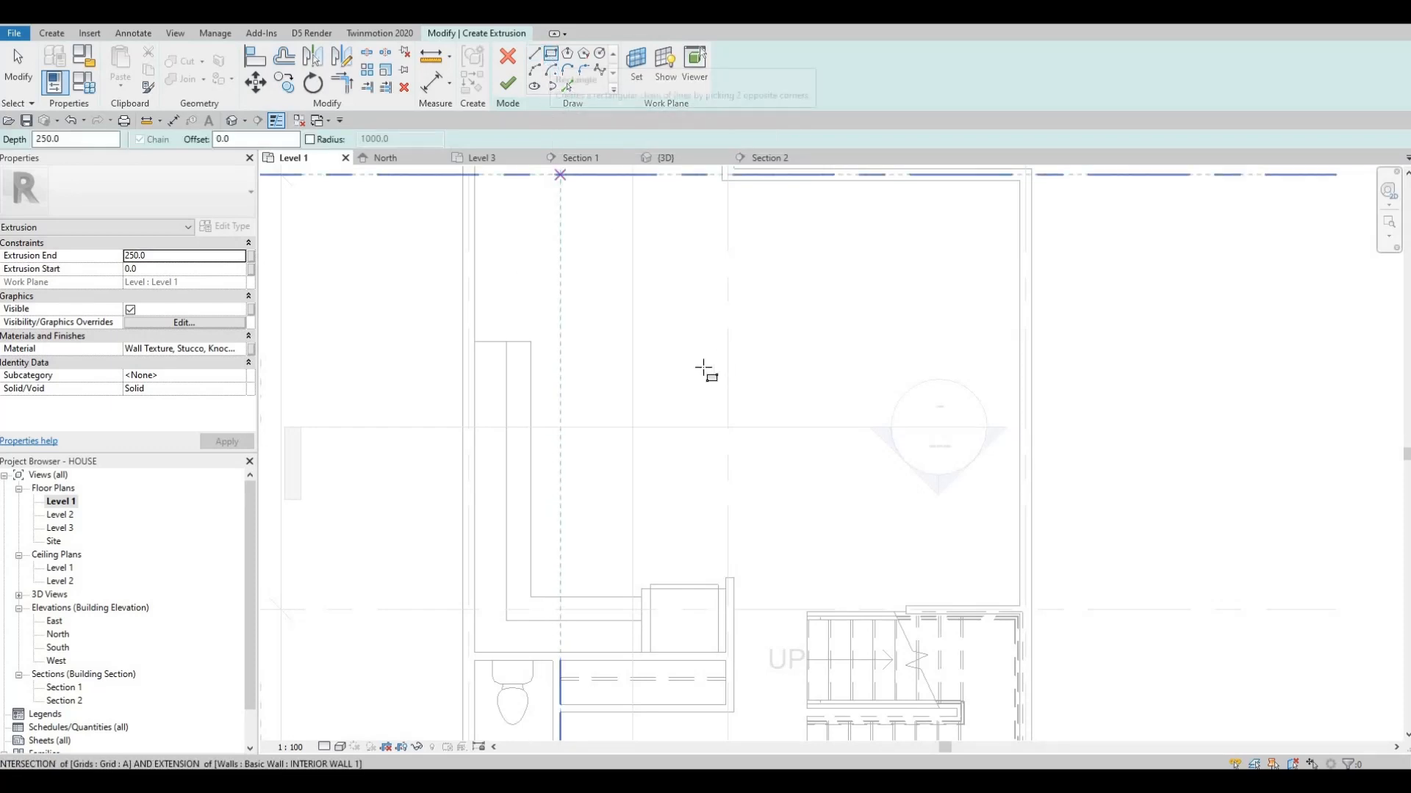
left_click(623, 343)
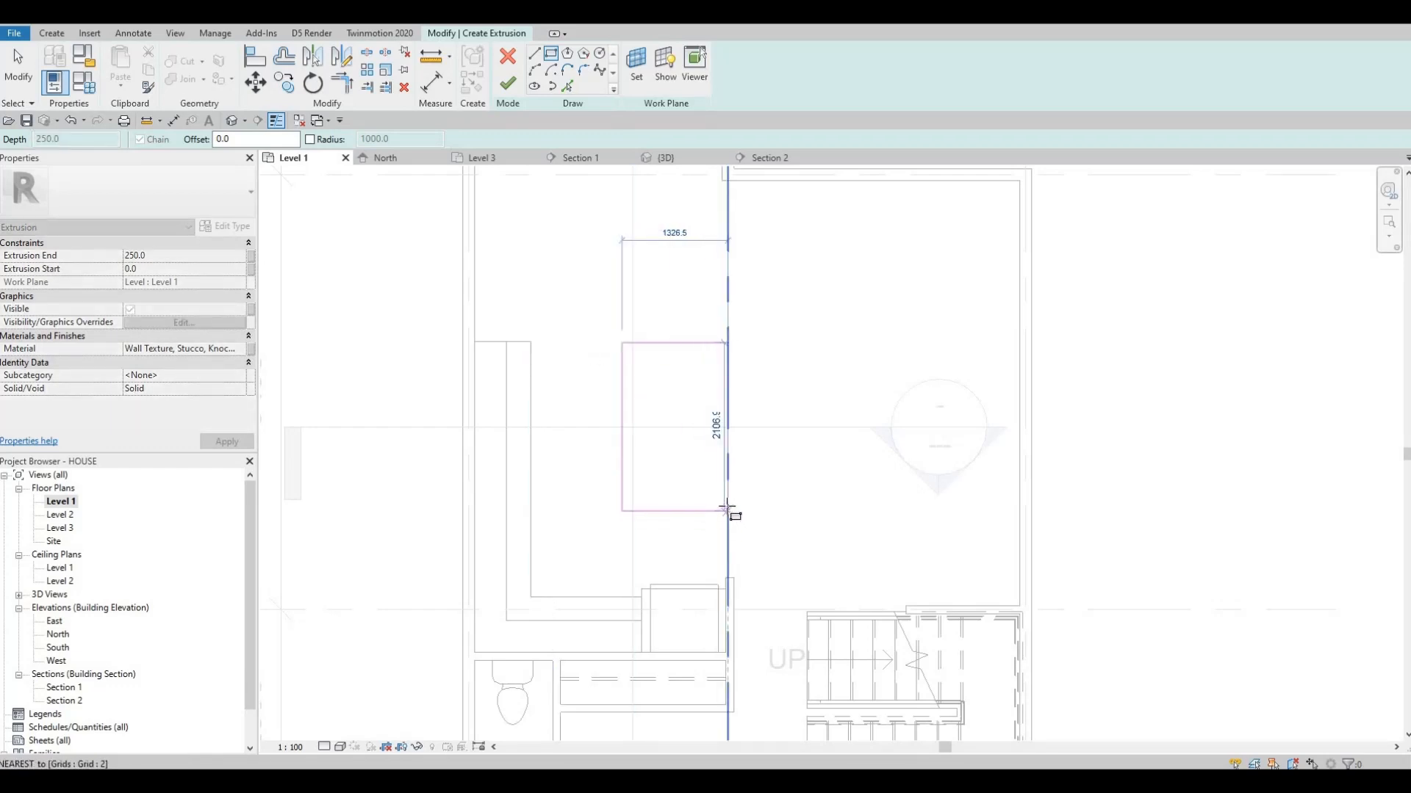
left_click(673, 417)
key("Escape")
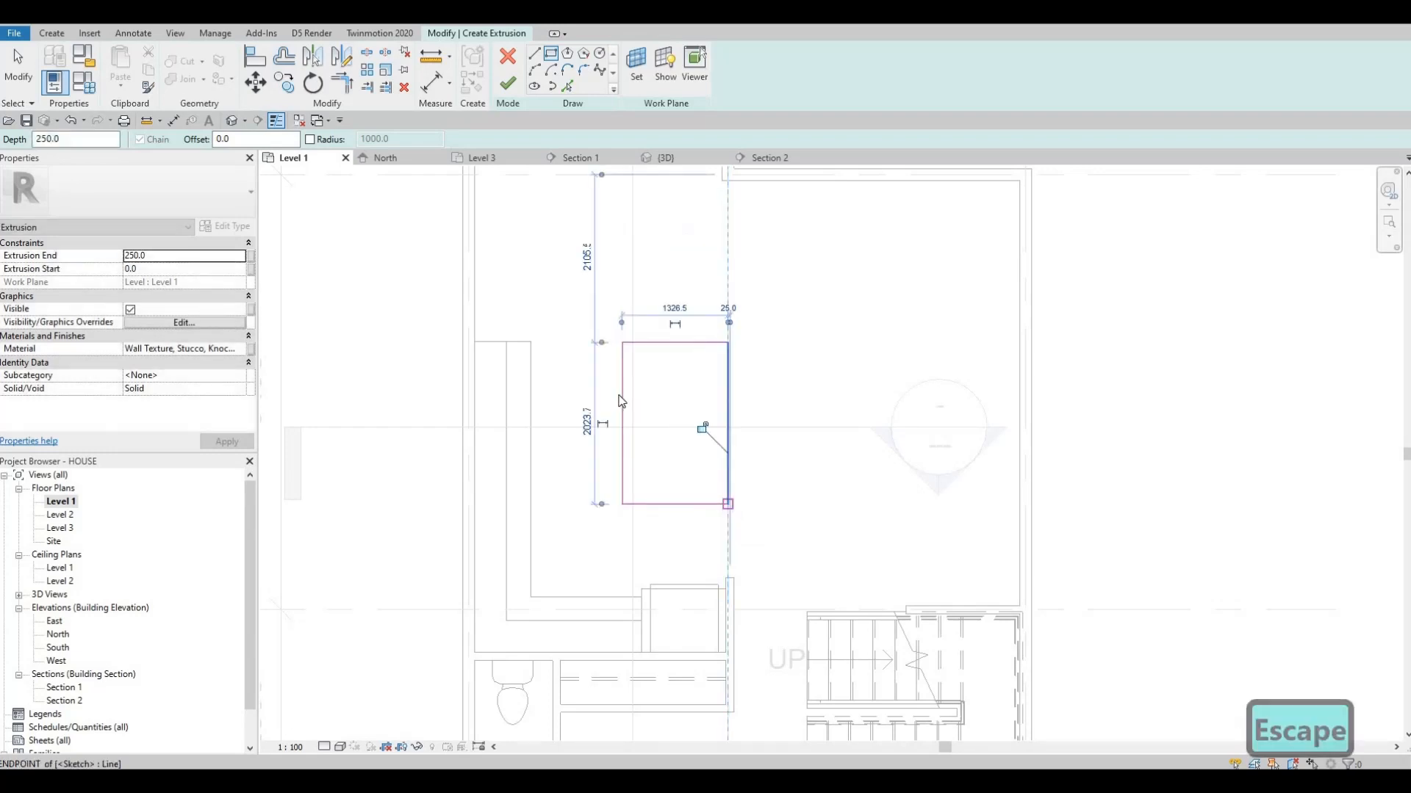
key("Escape")
key("Escape")
Move the rectangle's counter-side line toward the counter, leaving a gap of about 1025 mm
left_click(629, 403)
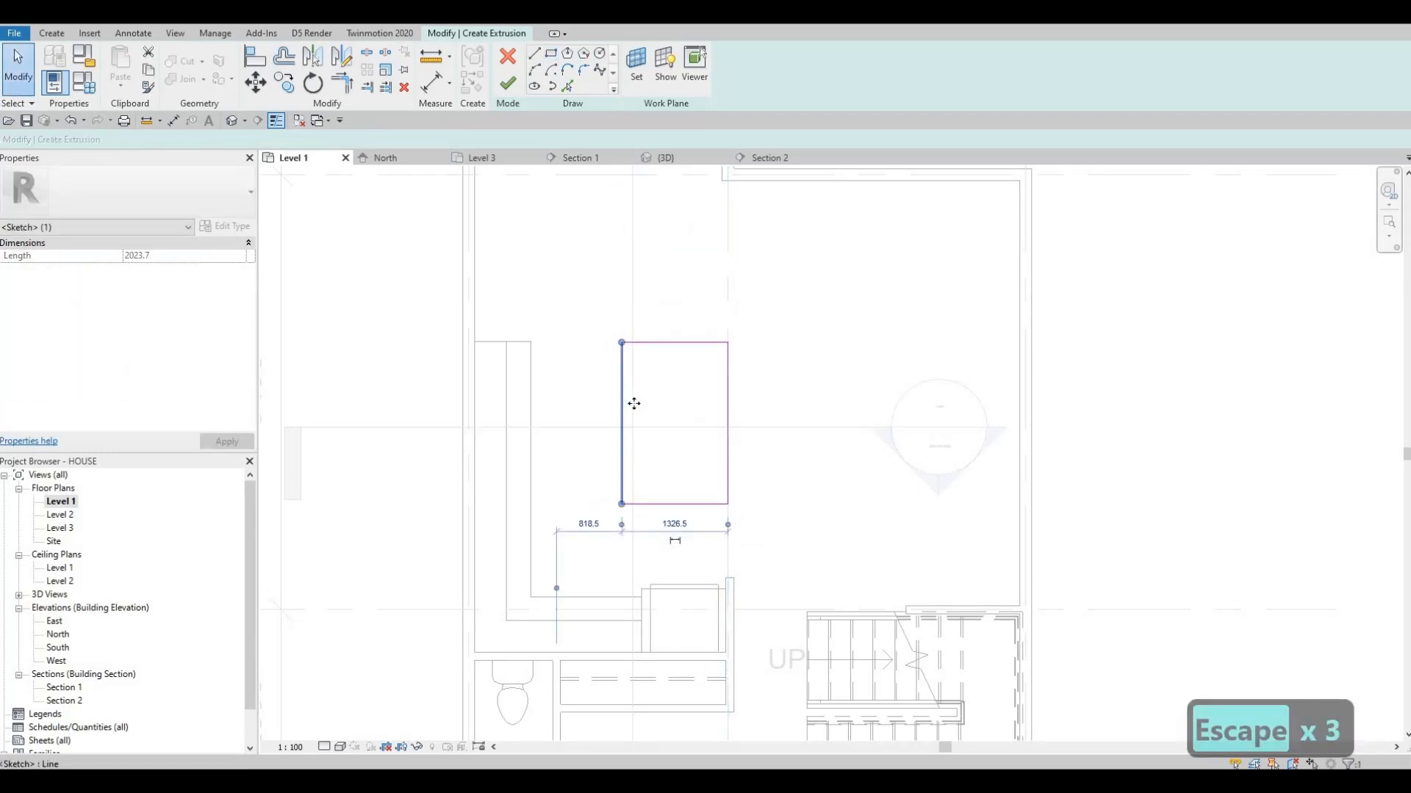
left_click_drag(635, 408, 613, 404)
key("Escape")
key("Escape")
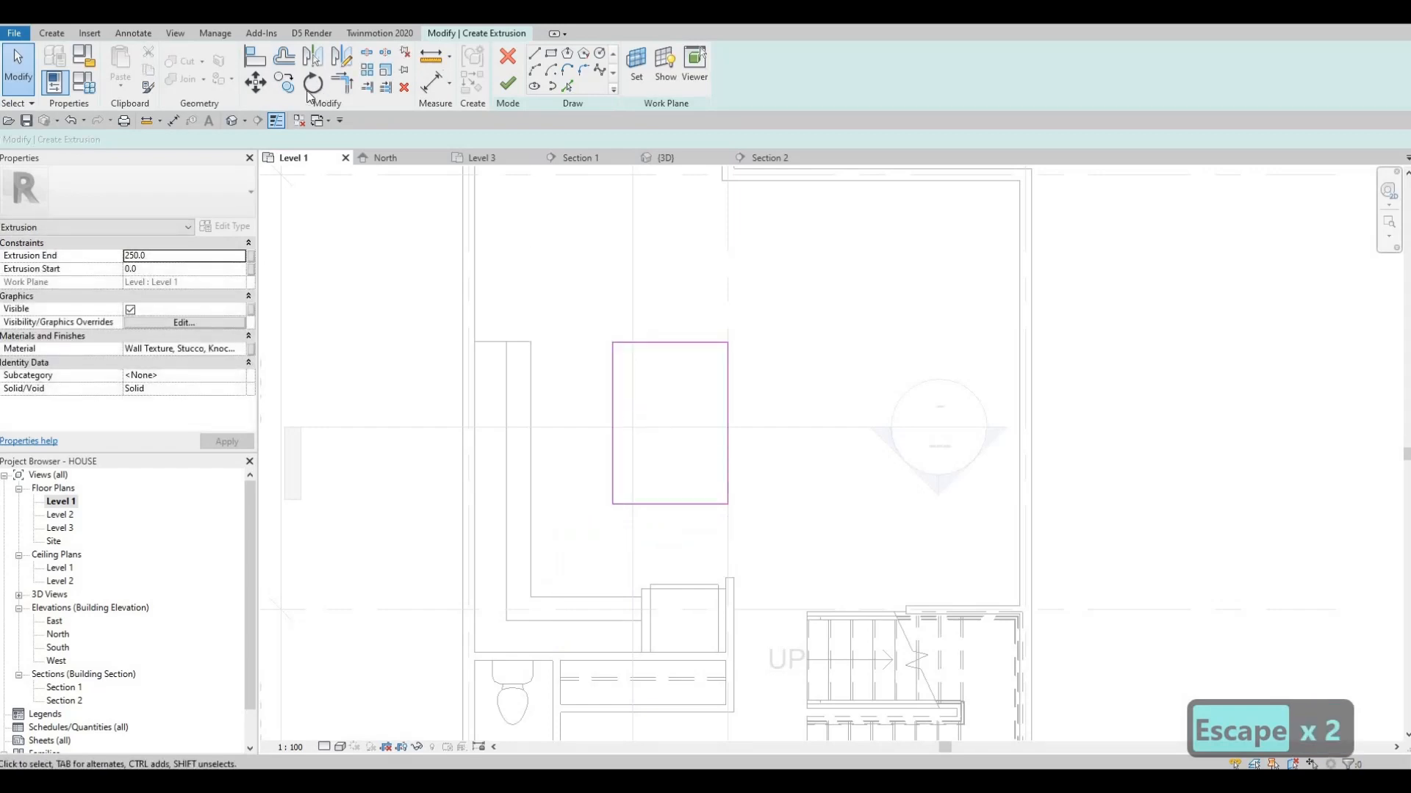
Measure the gaps from the rectangle to the long and short legs of the counter without placing dimensions
left_click(174, 122)
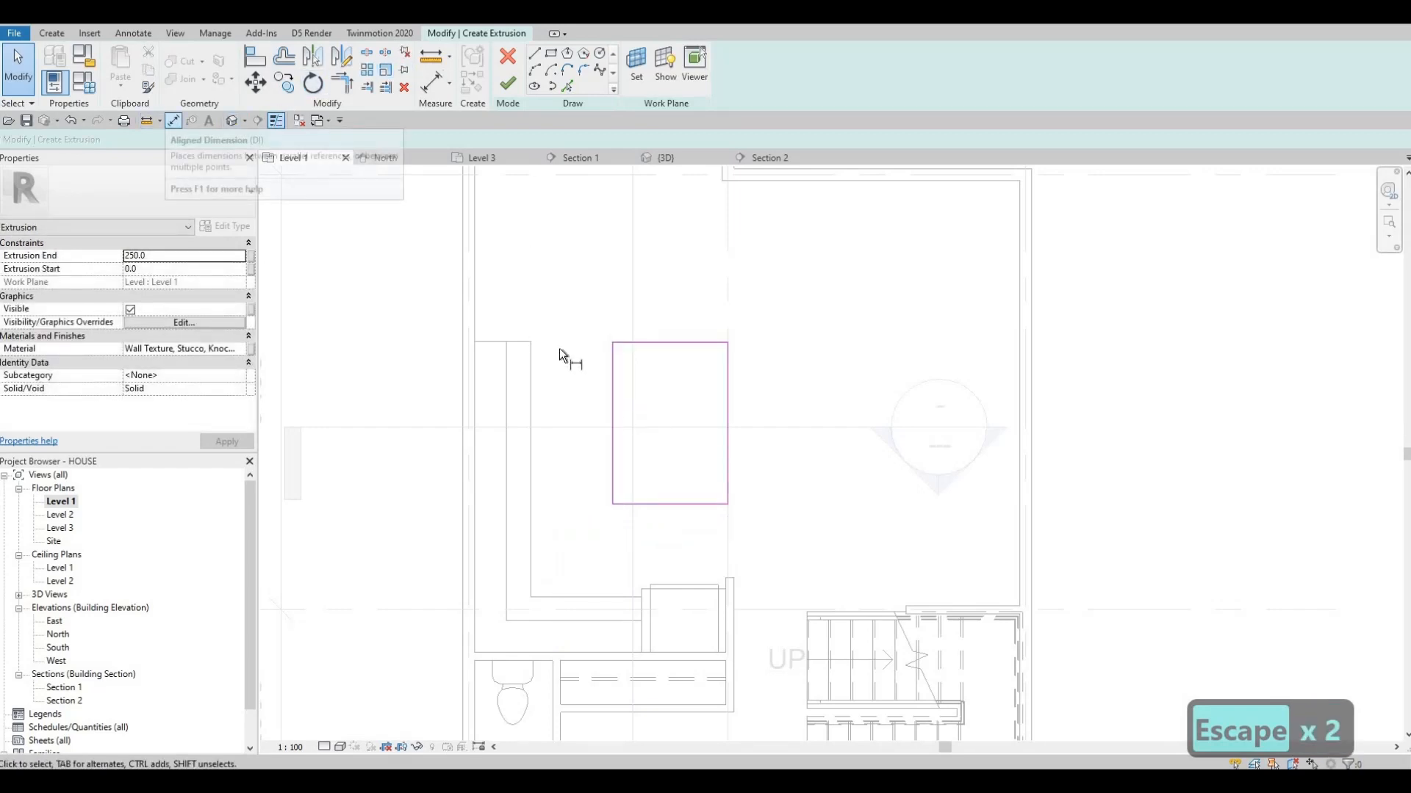
left_click(612, 375)
left_click(530, 377)
key("Escape")
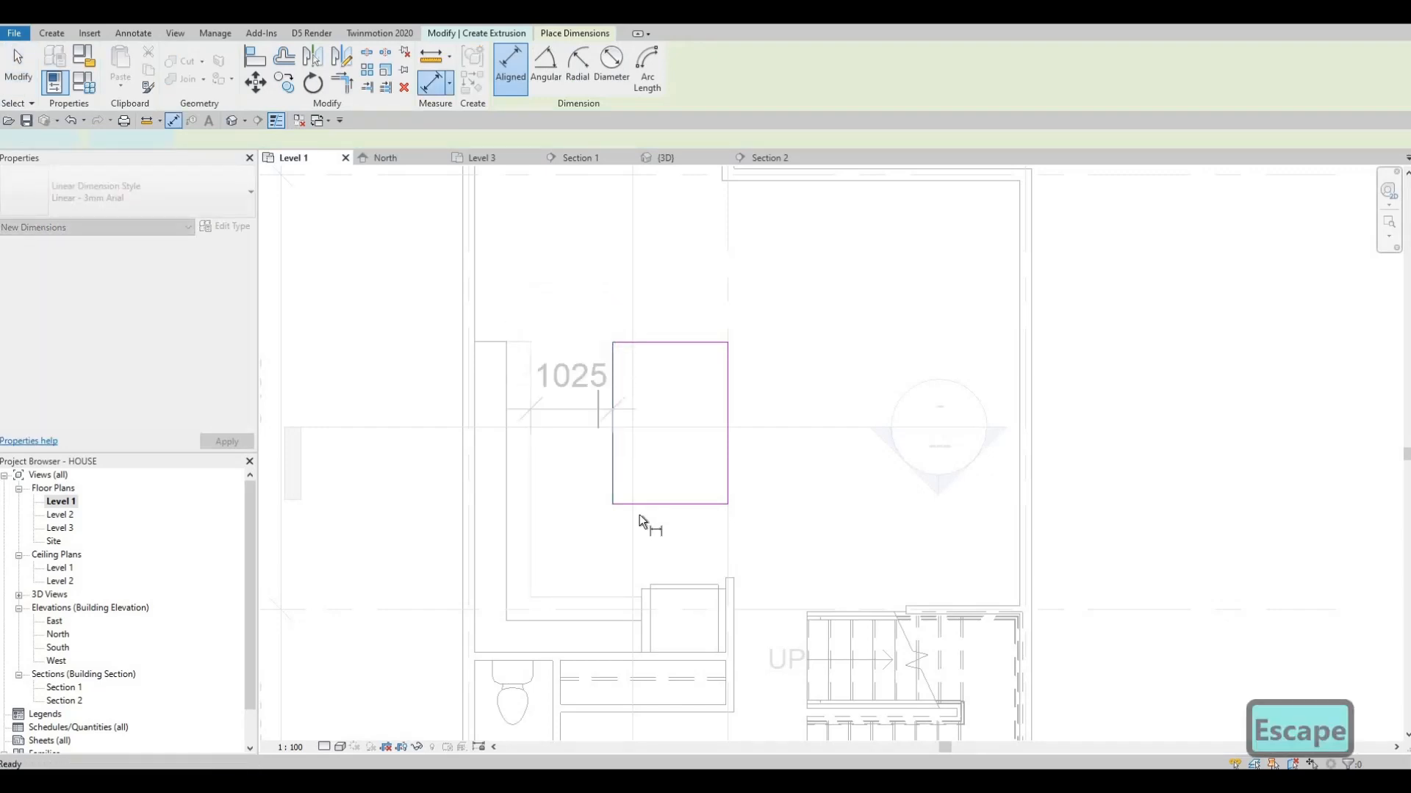
left_click(635, 504)
left_click(611, 596)
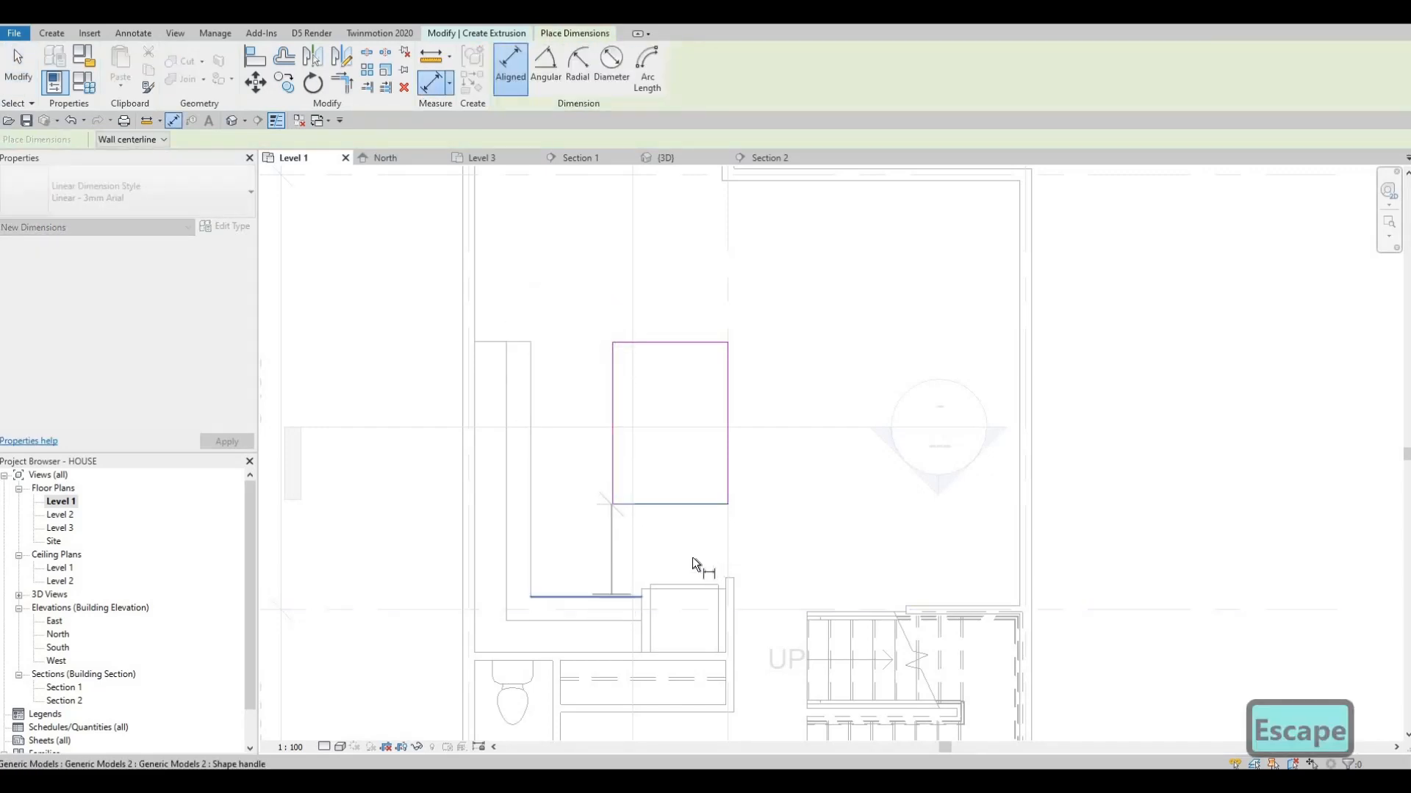
key("Escape")
key("Escape")
Measure the gap between the rectangle and the refrigerator's front without placing a dimension
middle_click_drag(648, 525, 606, 507)
key("Escape")
key("d")
key("i")
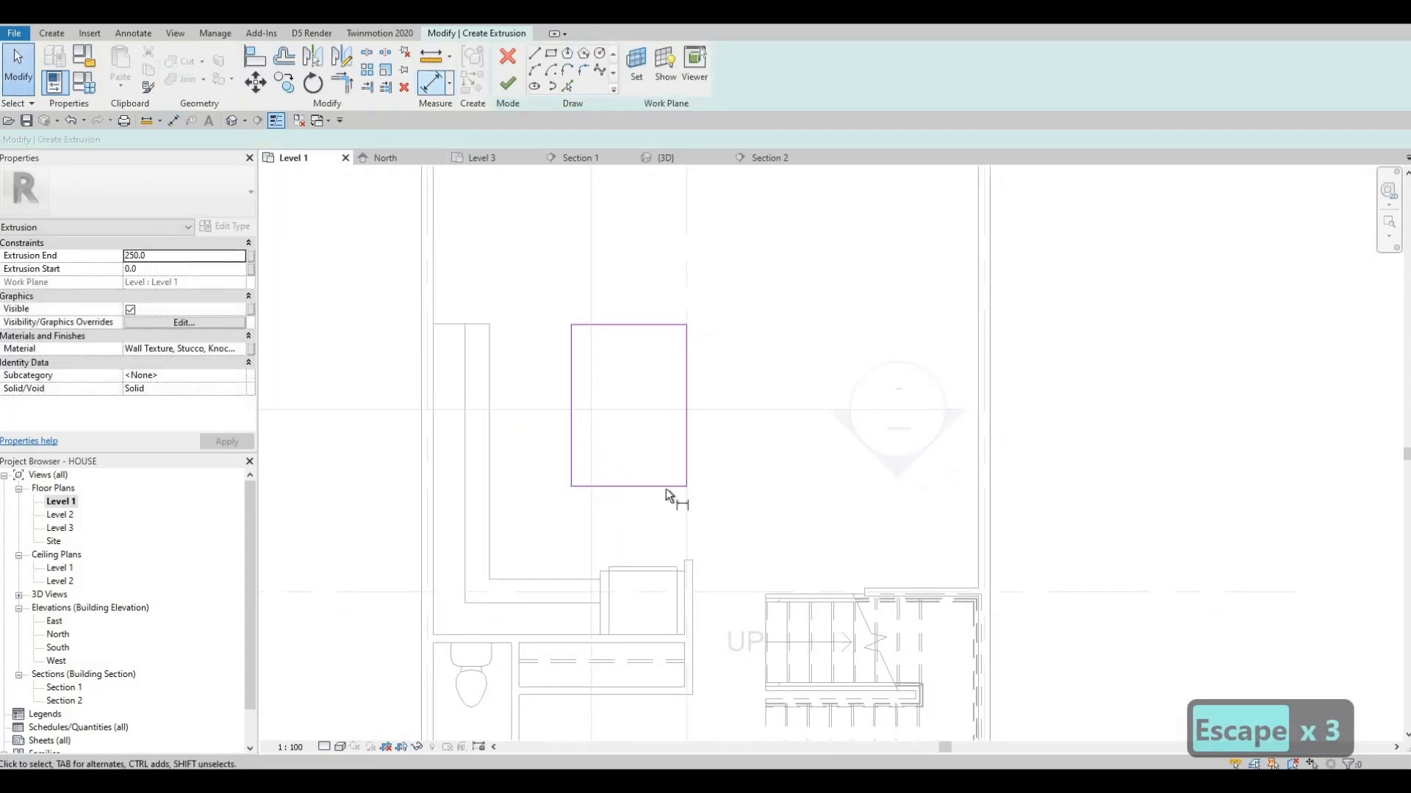
left_click(665, 488)
left_click(651, 567)
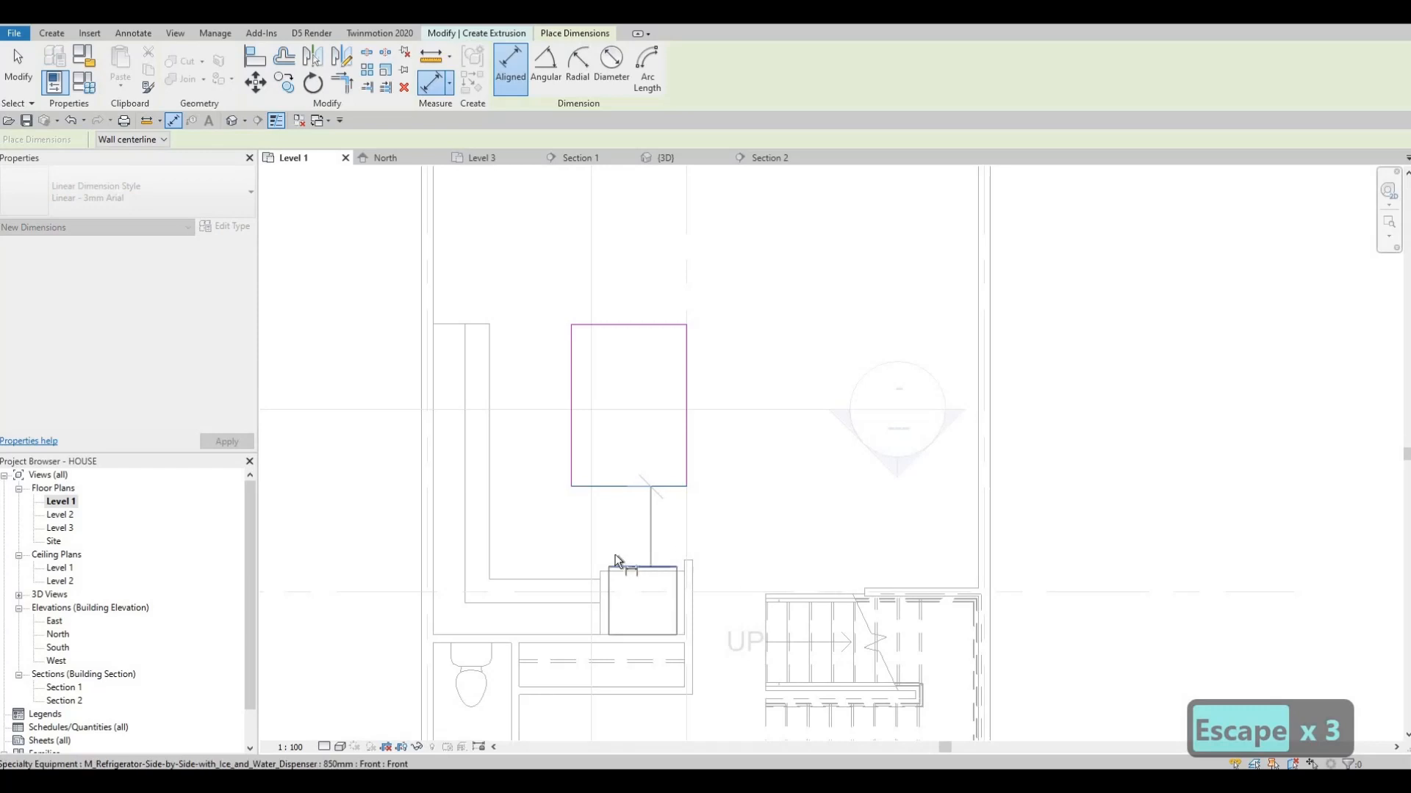
key("Escape")
key("Escape")
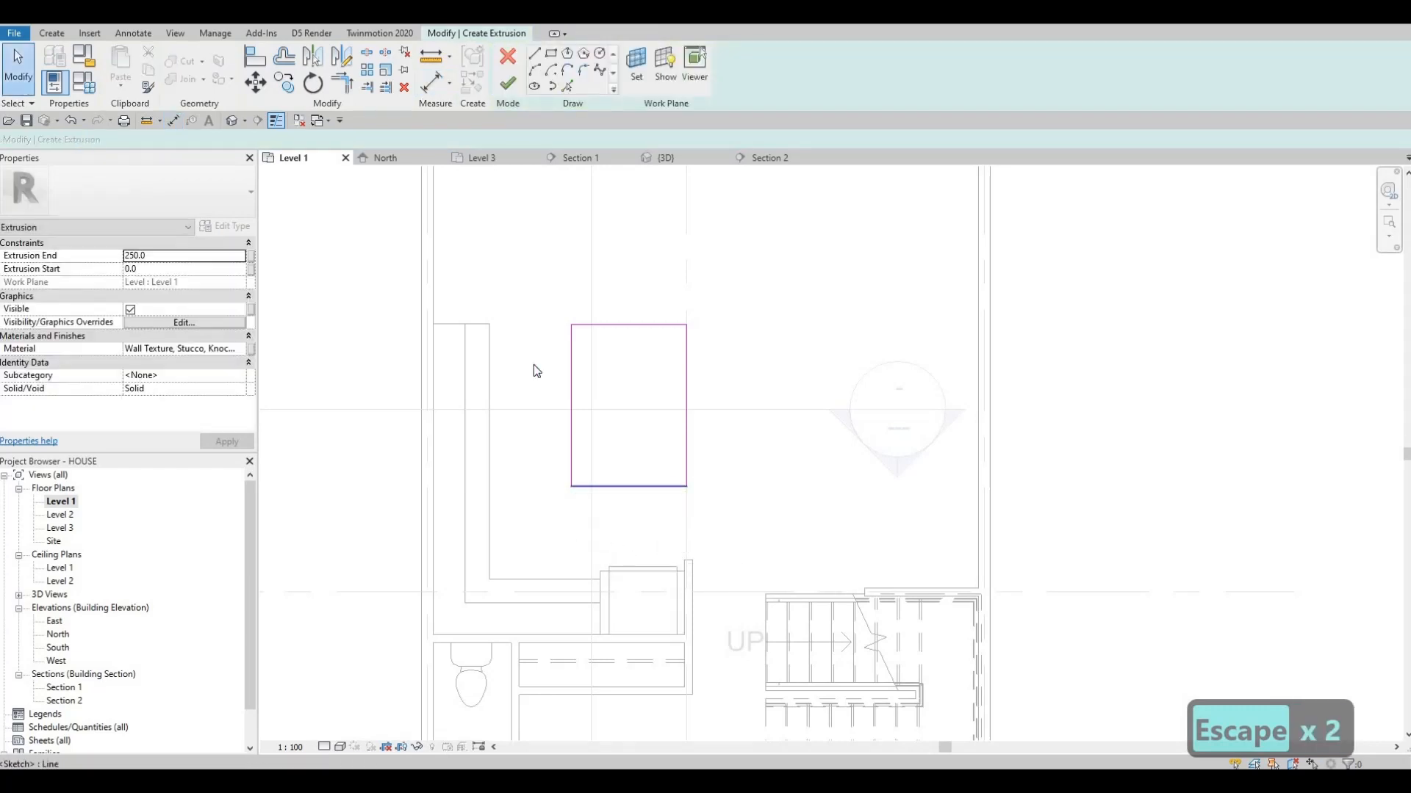
Move the rectangle's outer long side toward the counter so that the rectangle is 1100 mm wide
middle_click_drag(534, 364, 512, 394)
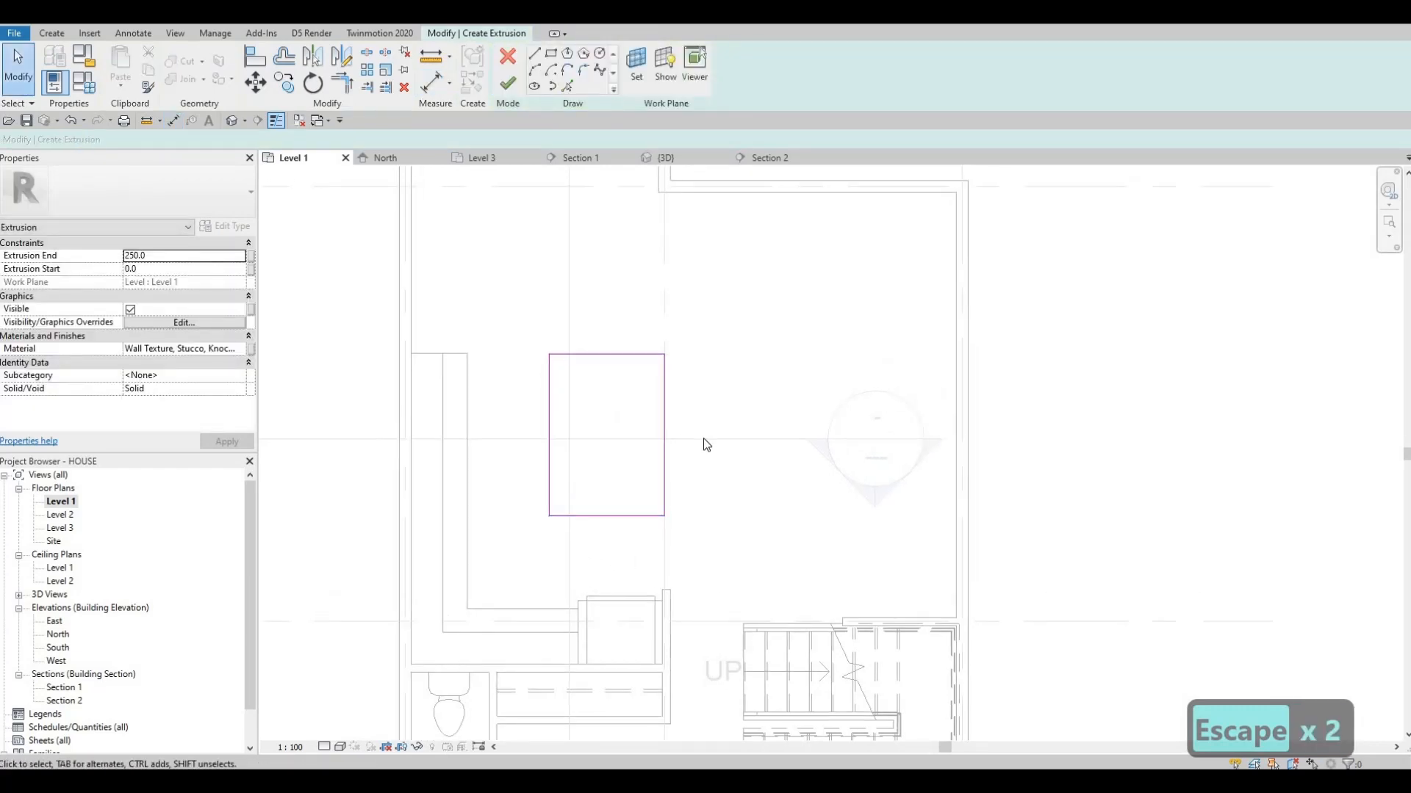
scroll(592, 382, "down", 3)
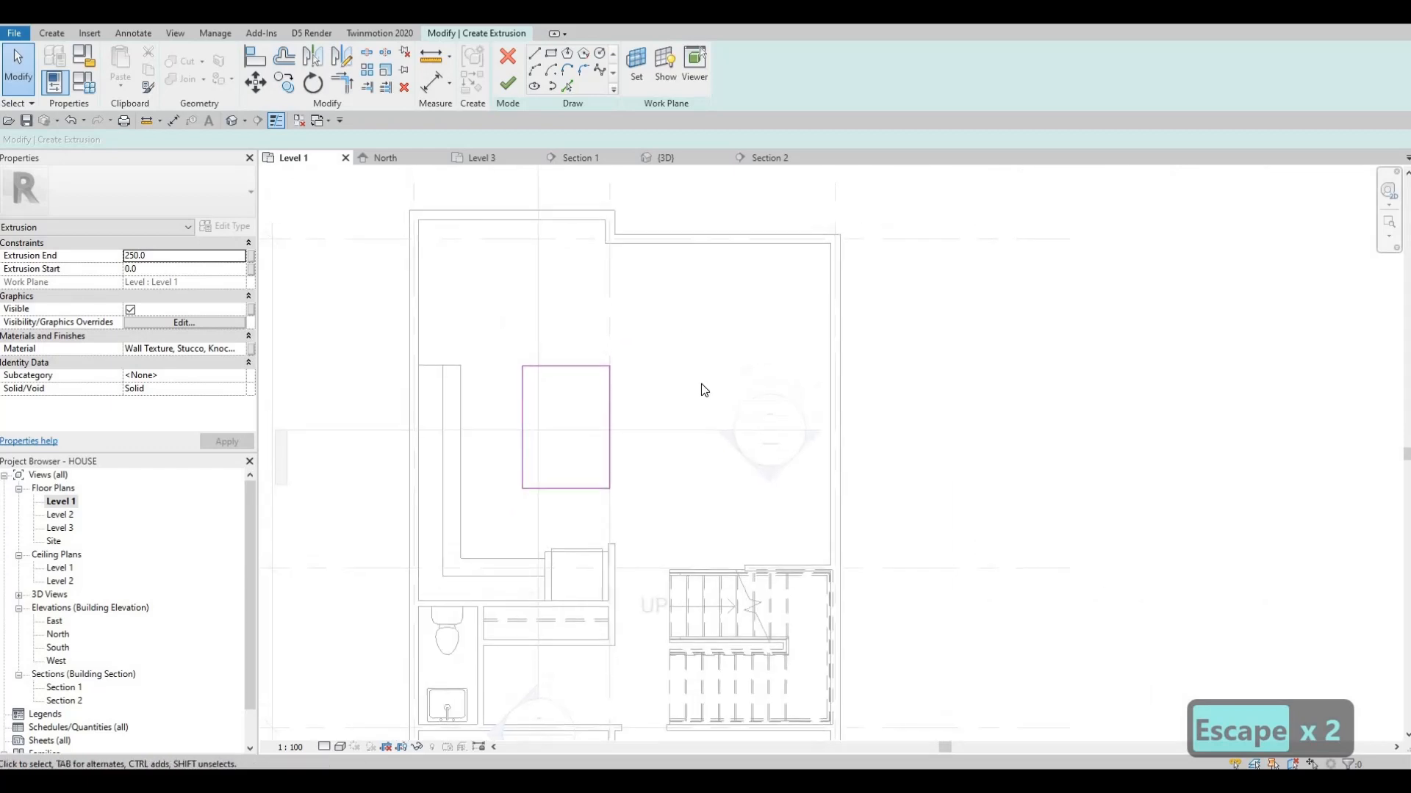
scroll(558, 389, "up", 3)
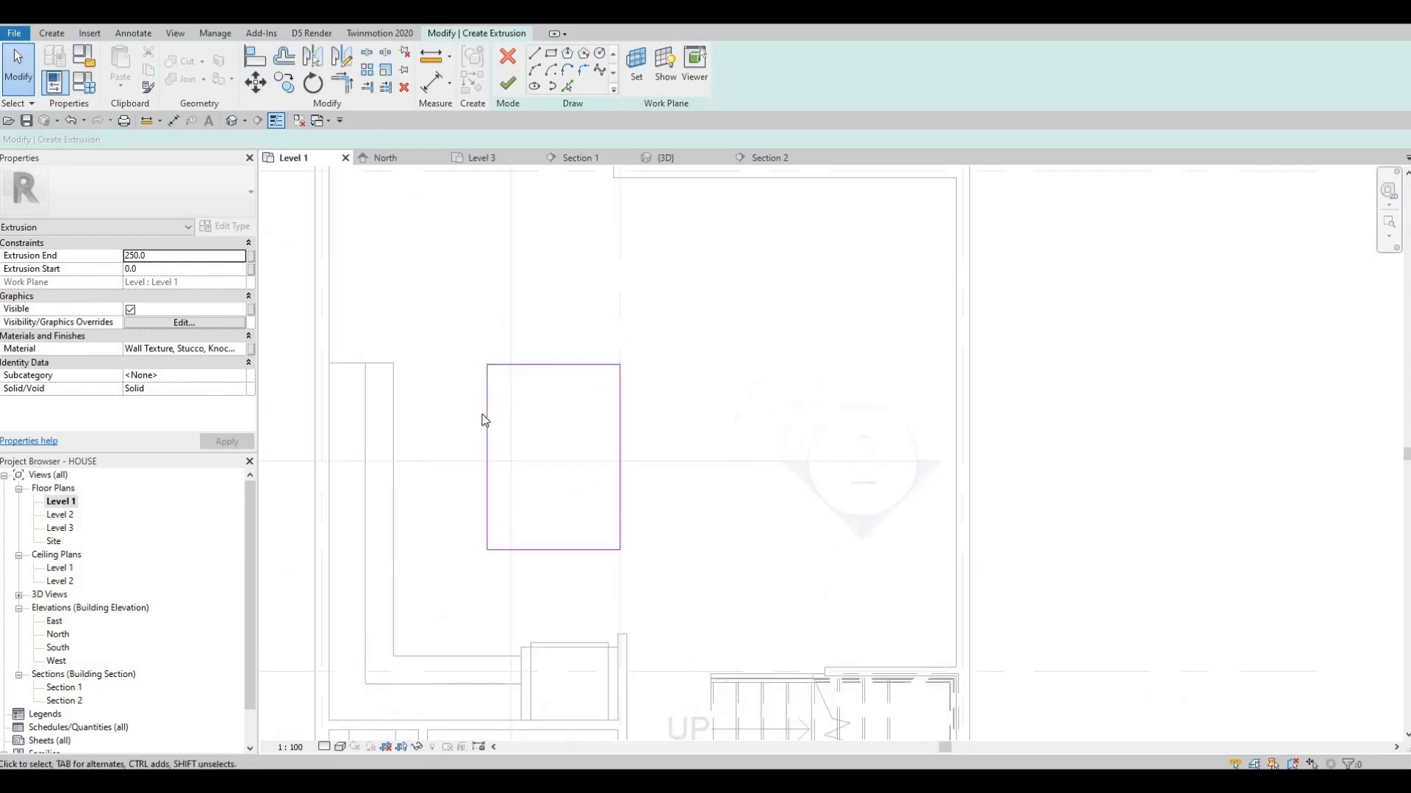
left_click(623, 434)
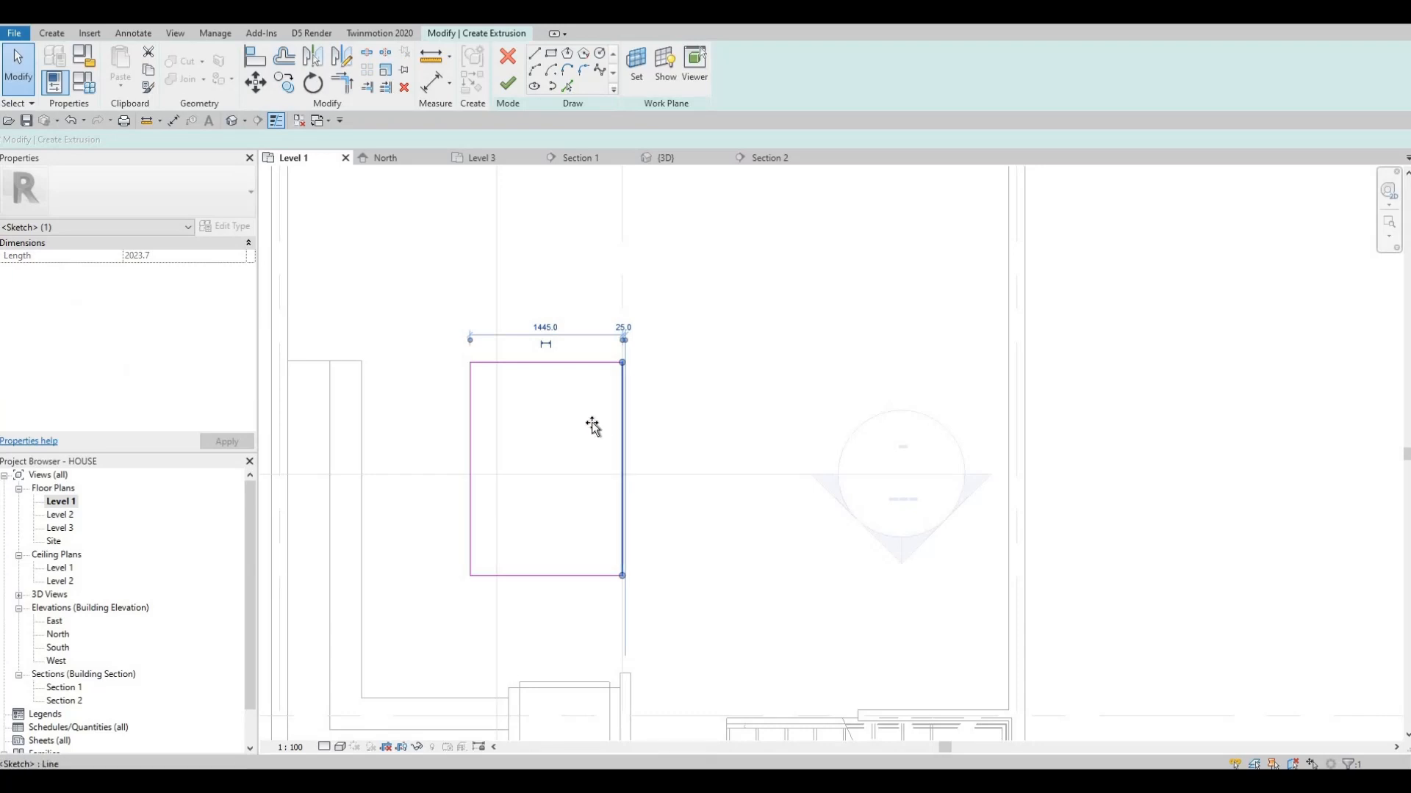
mouse_move(622, 424)
left_mouse_down()
mouse_move(576, 419)
mouse_move(615, 406)
left_mouse_up()
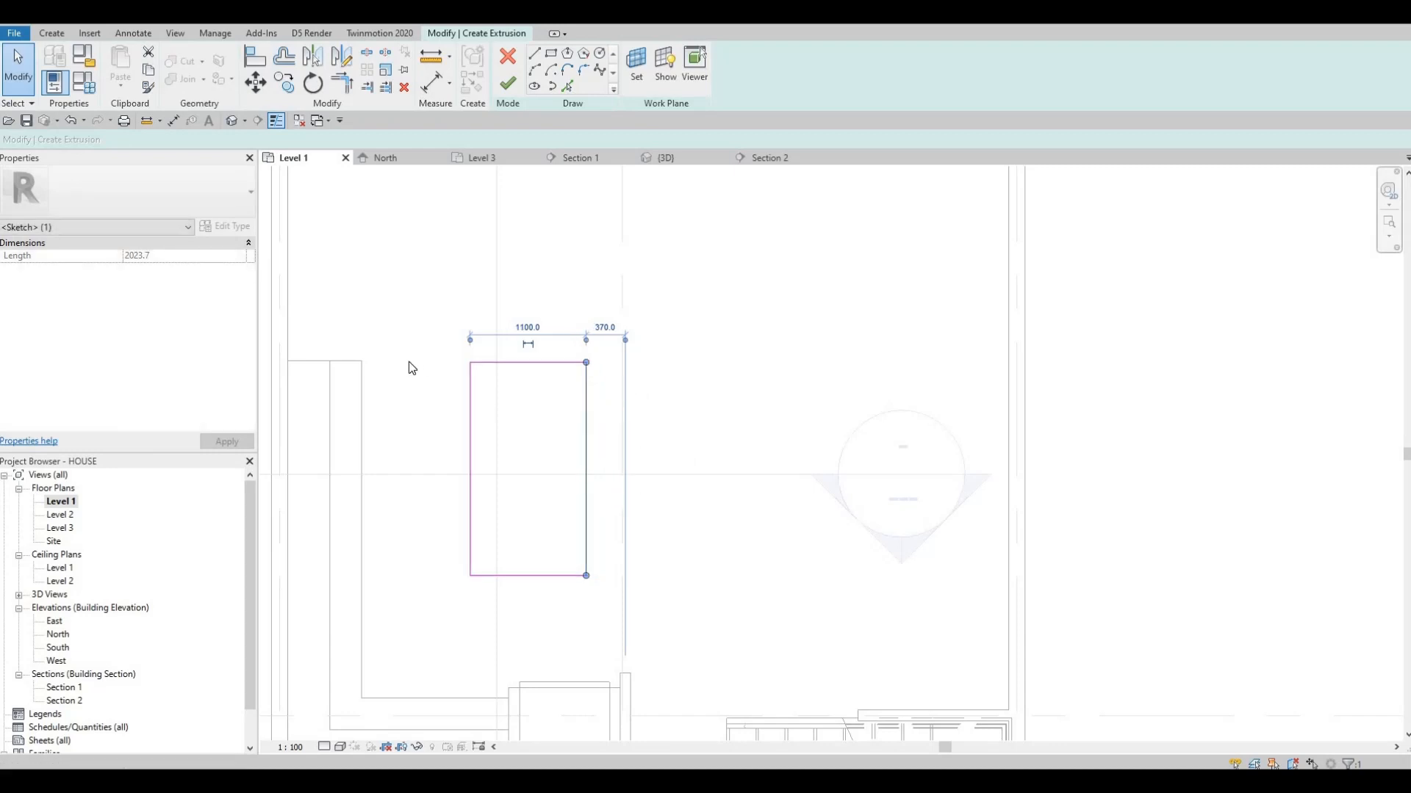
Align the short side of the island rectangle with the end of the counter's long leg
middle_click_drag(406, 365, 492, 372)
scroll(492, 372, "up", 2)
key("Tab")
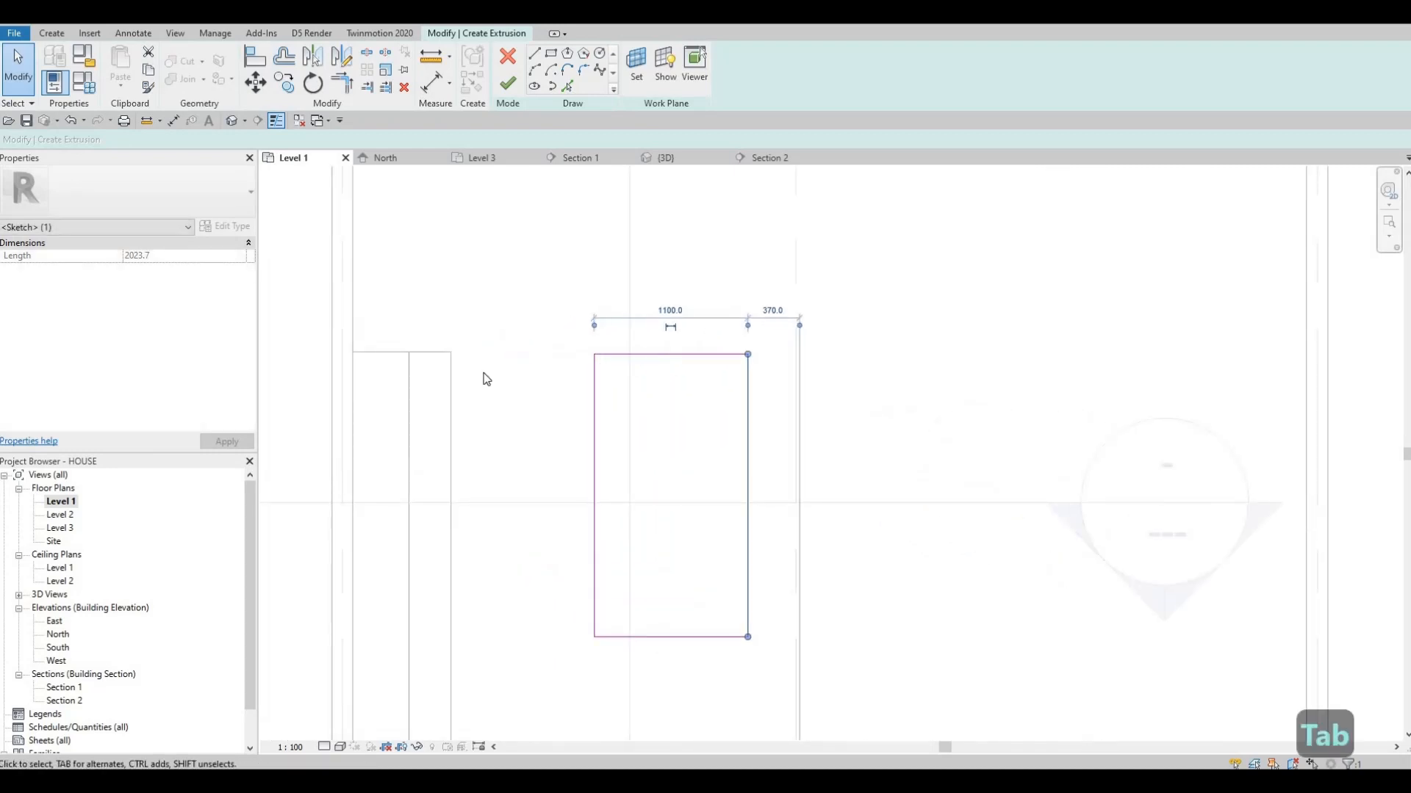
key("Escape")
key("a")
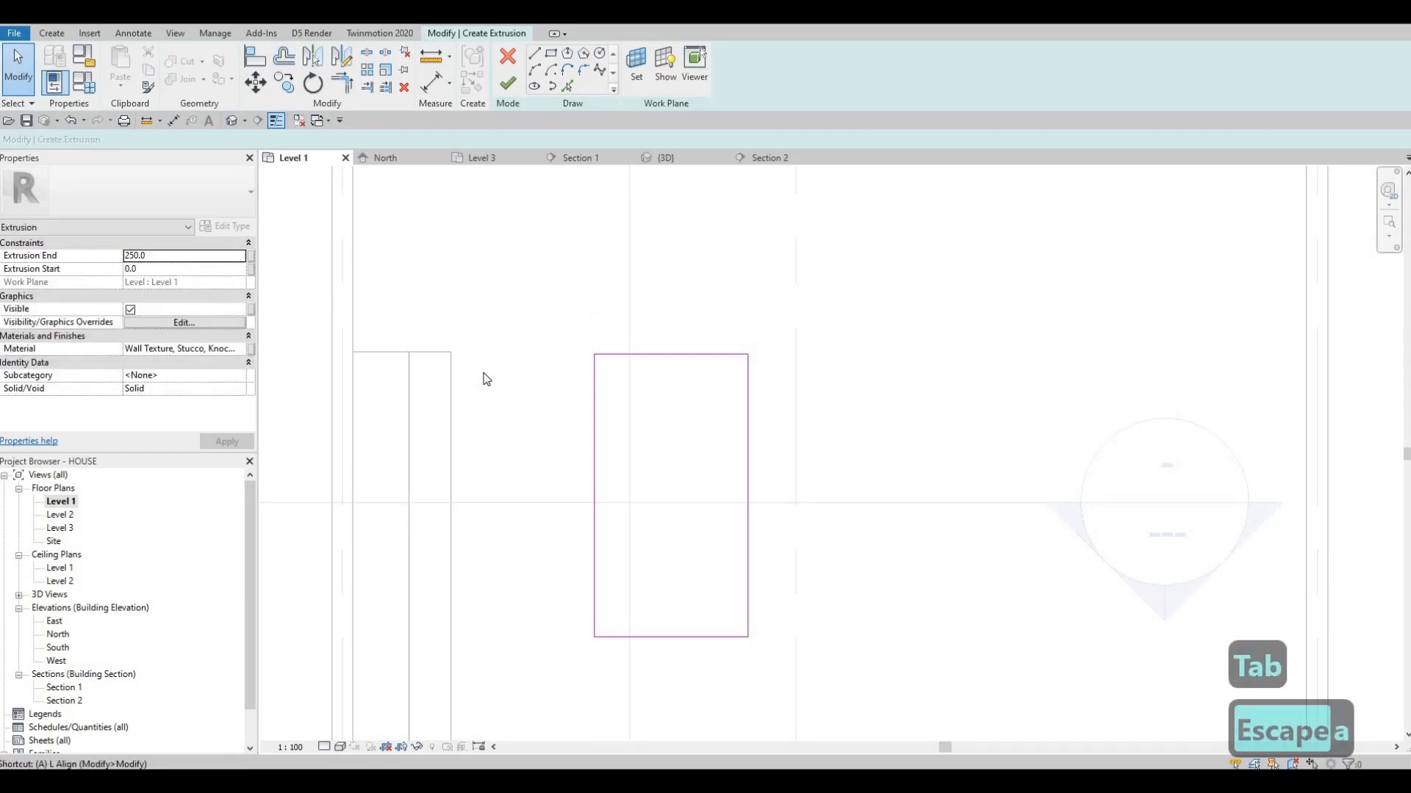
key("l")
left_click(402, 353)
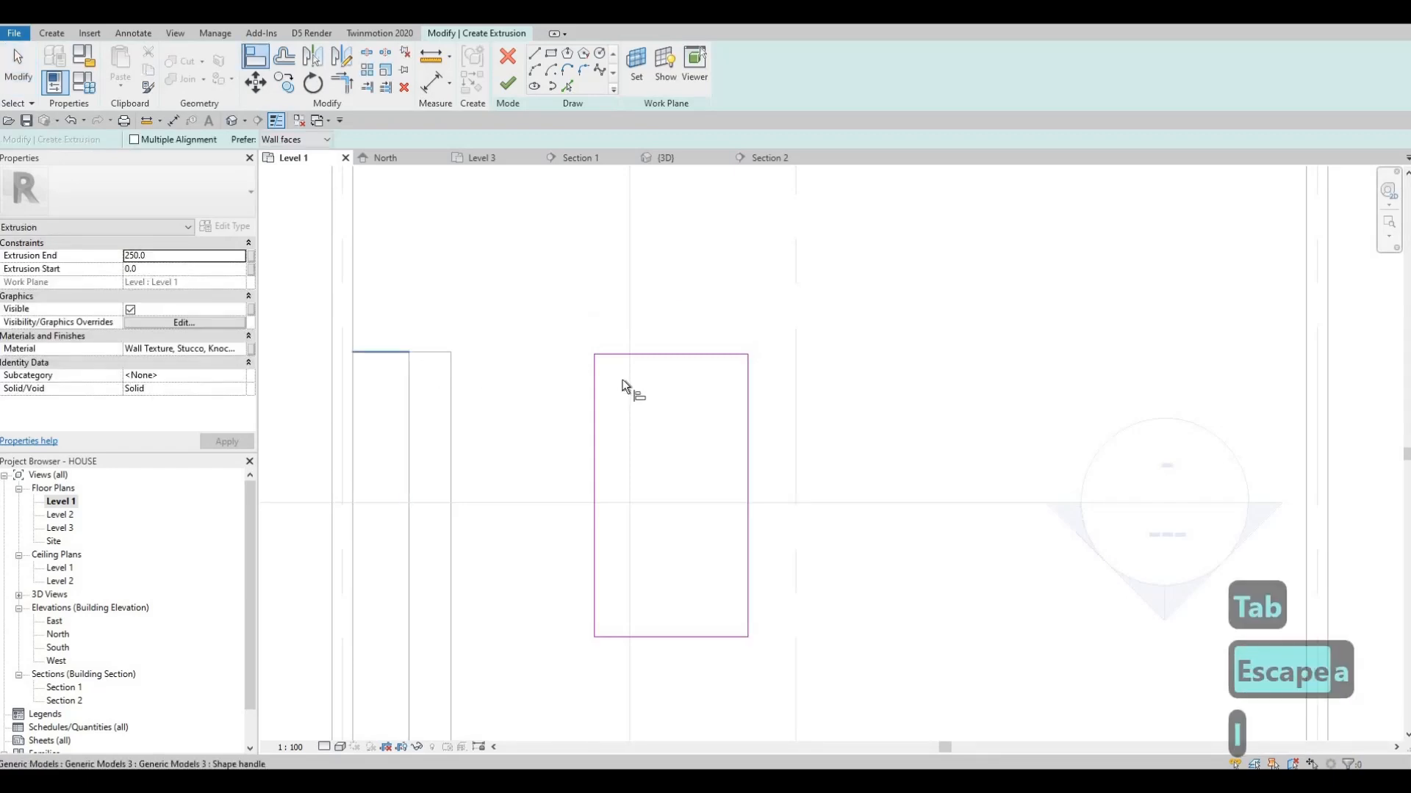
left_click(657, 355)
key("Escape")
Assign Wall Texture, Stucco, Stipple from the AEC Plaster materials to the island extrusion and finish its sketch
mouse_move(710, 455)
middle_mouse_down()
mouse_move(846, 385)
mouse_move(677, 456)
mouse_move(685, 422)
mouse_move(707, 431)
middle_mouse_up()
scroll(846, 385, "down", 2)
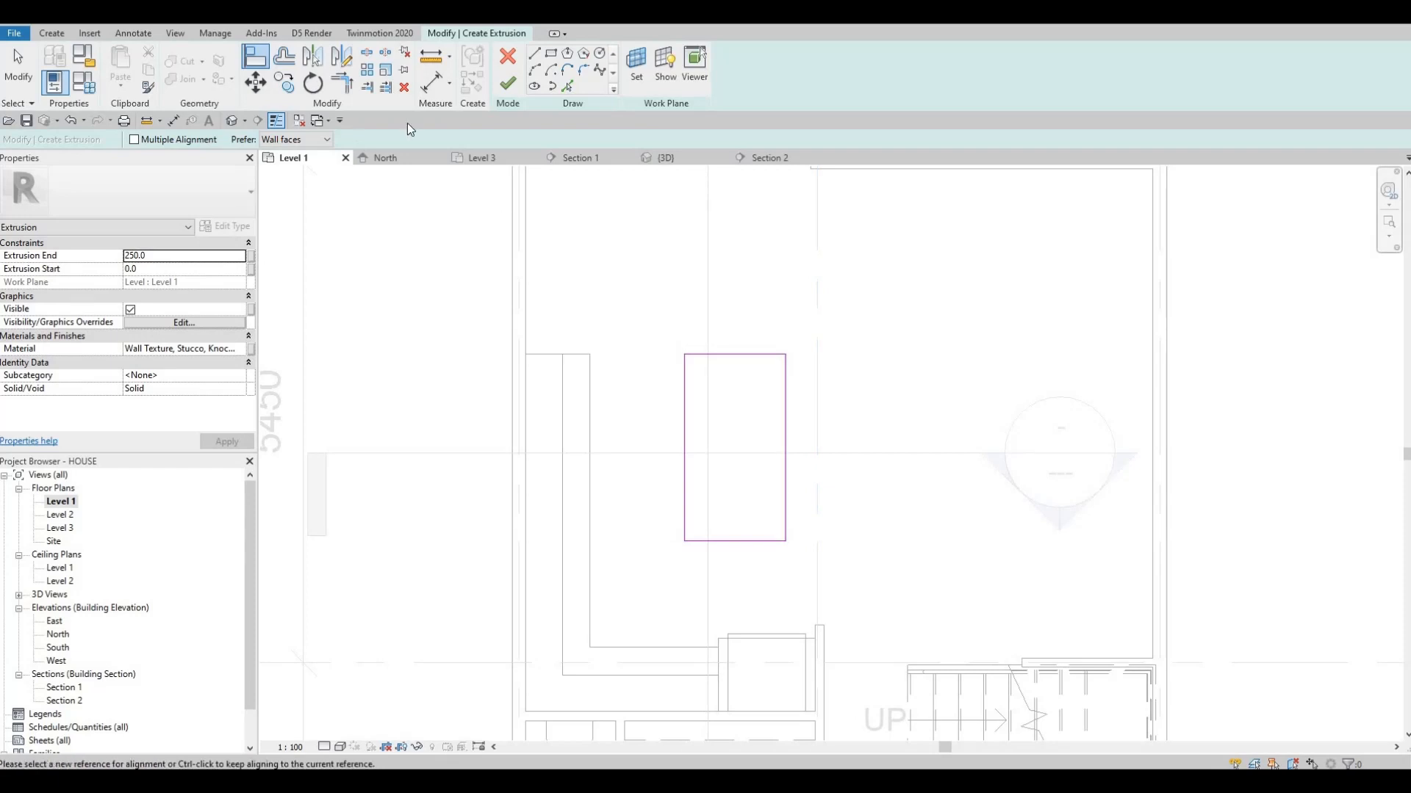
left_click(236, 350)
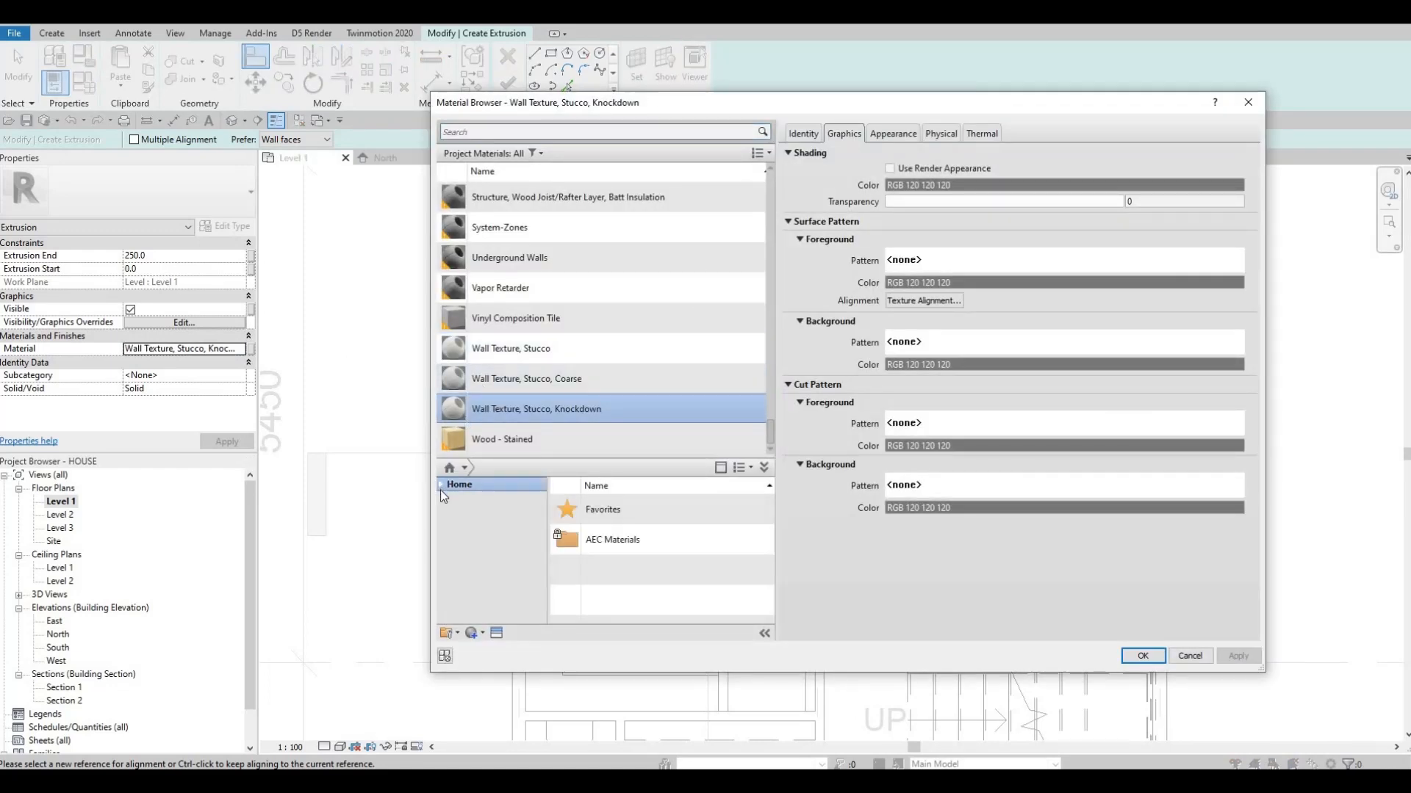
left_click(440, 485)
left_click(445, 513)
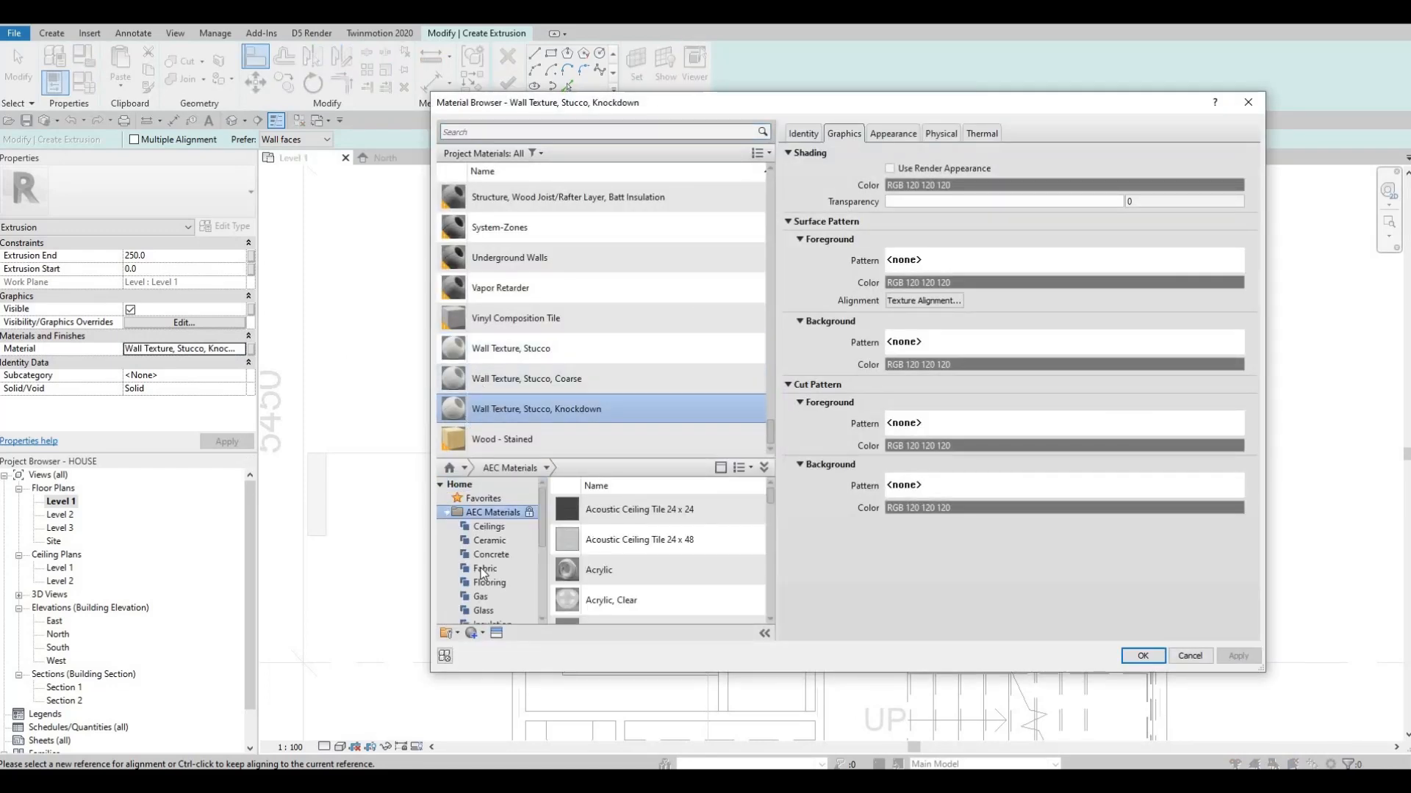
scroll(471, 608, "down", 2)
scroll(471, 608, "down", 3)
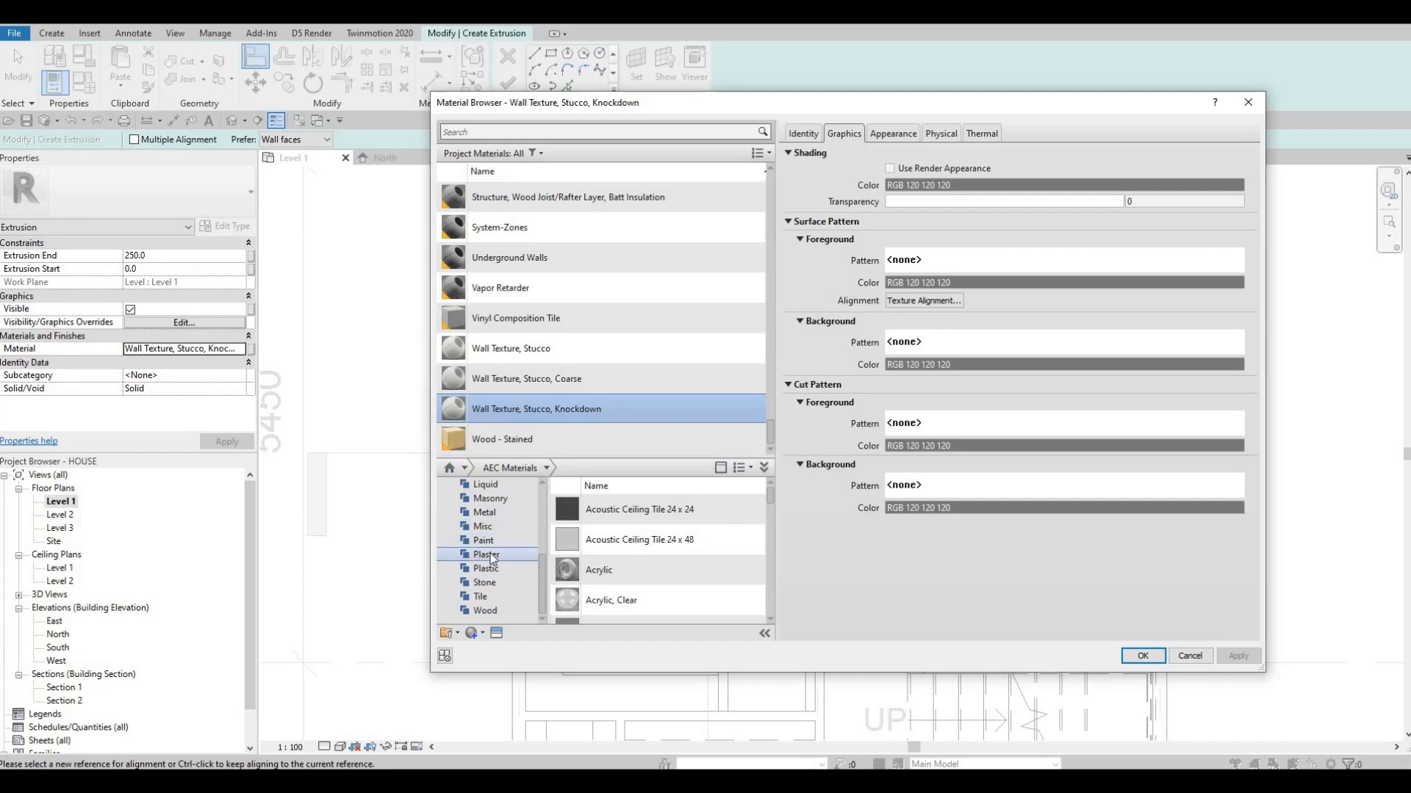
left_click(487, 554)
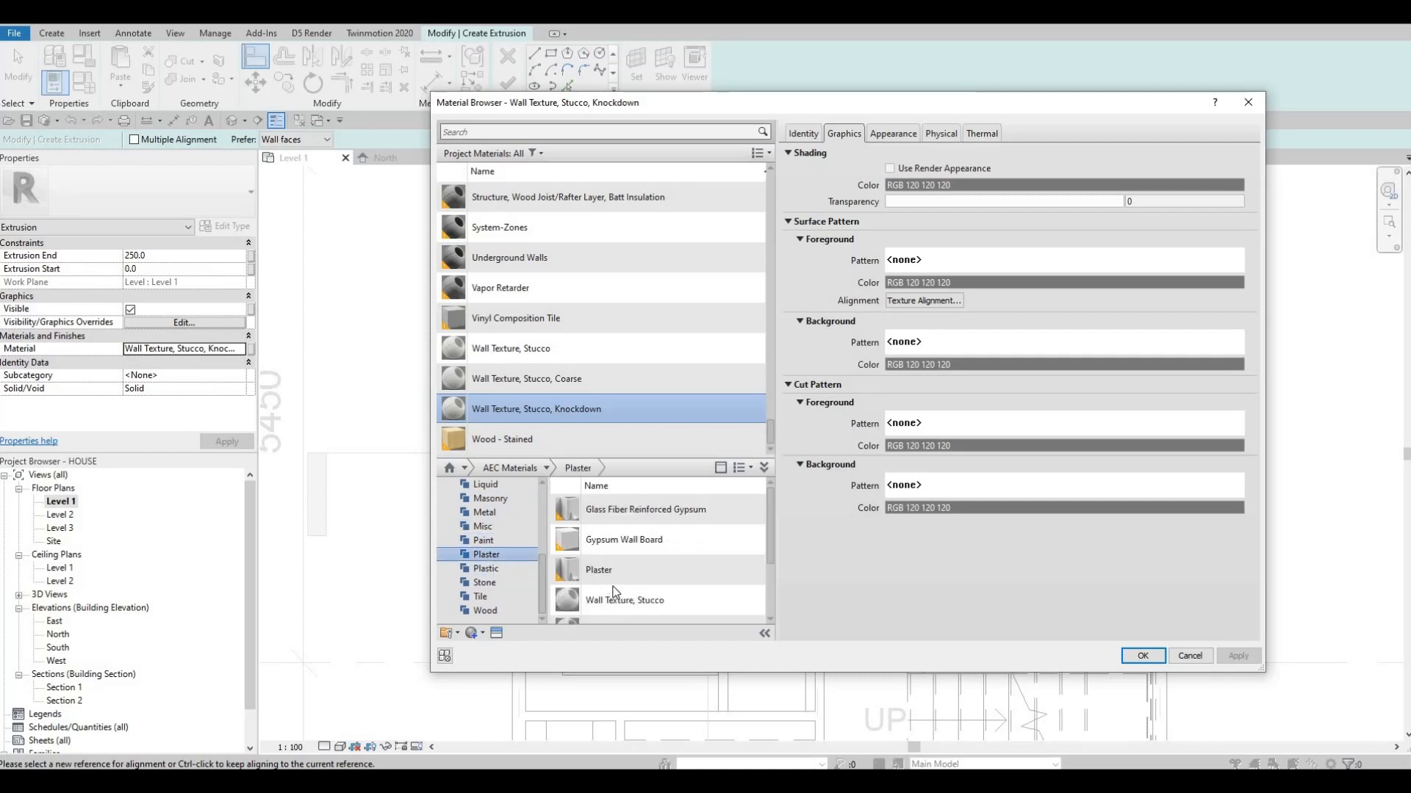
scroll(661, 580, "down", 5)
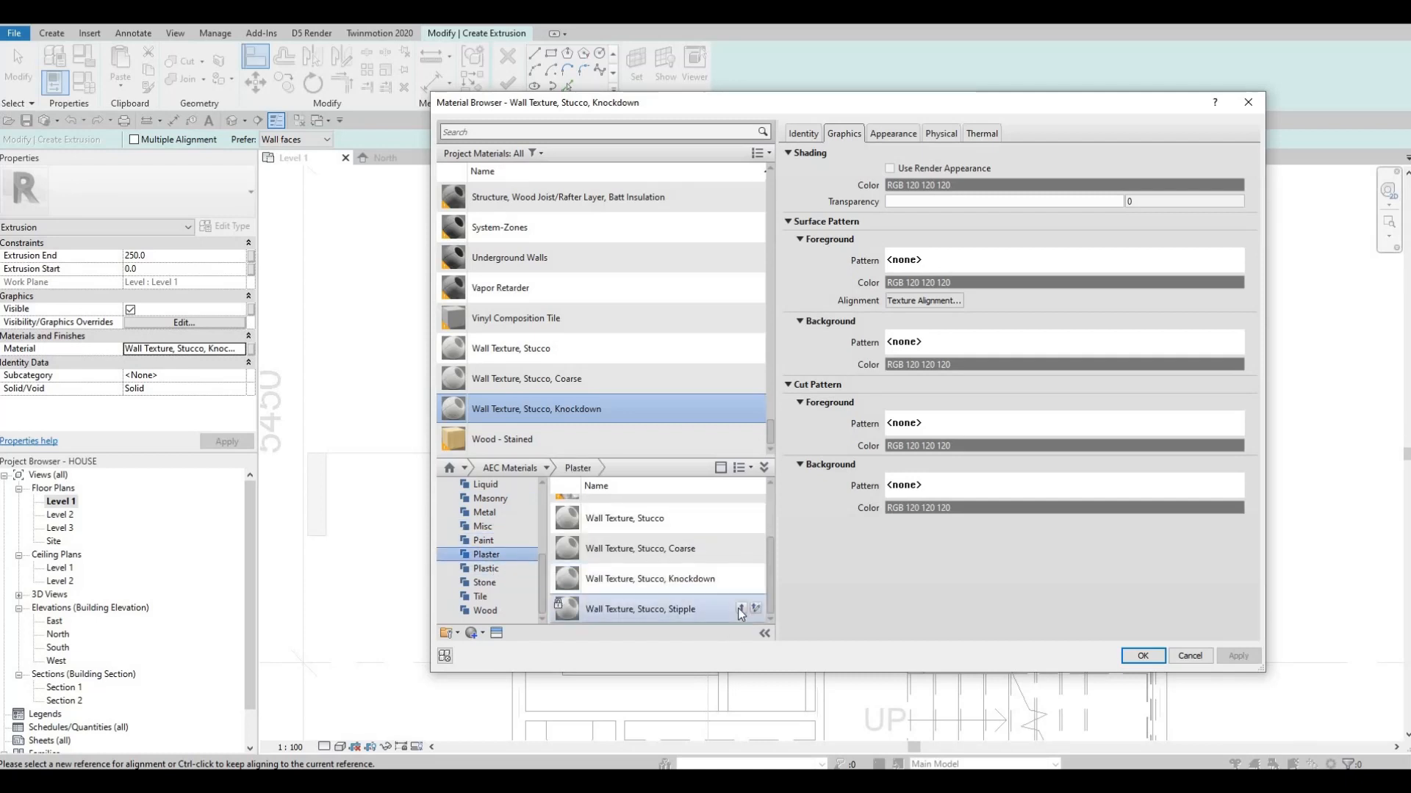
left_click(740, 611)
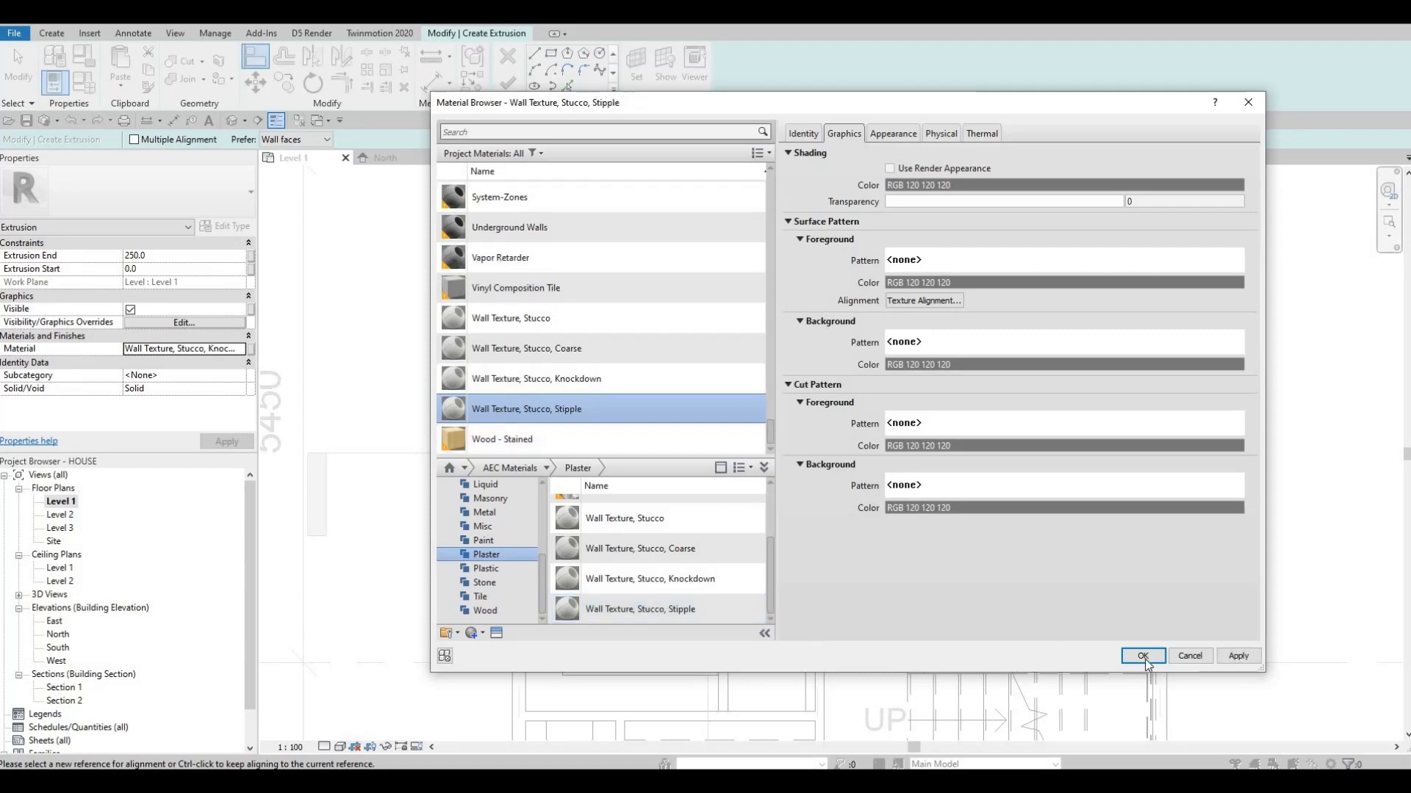
key("Return")
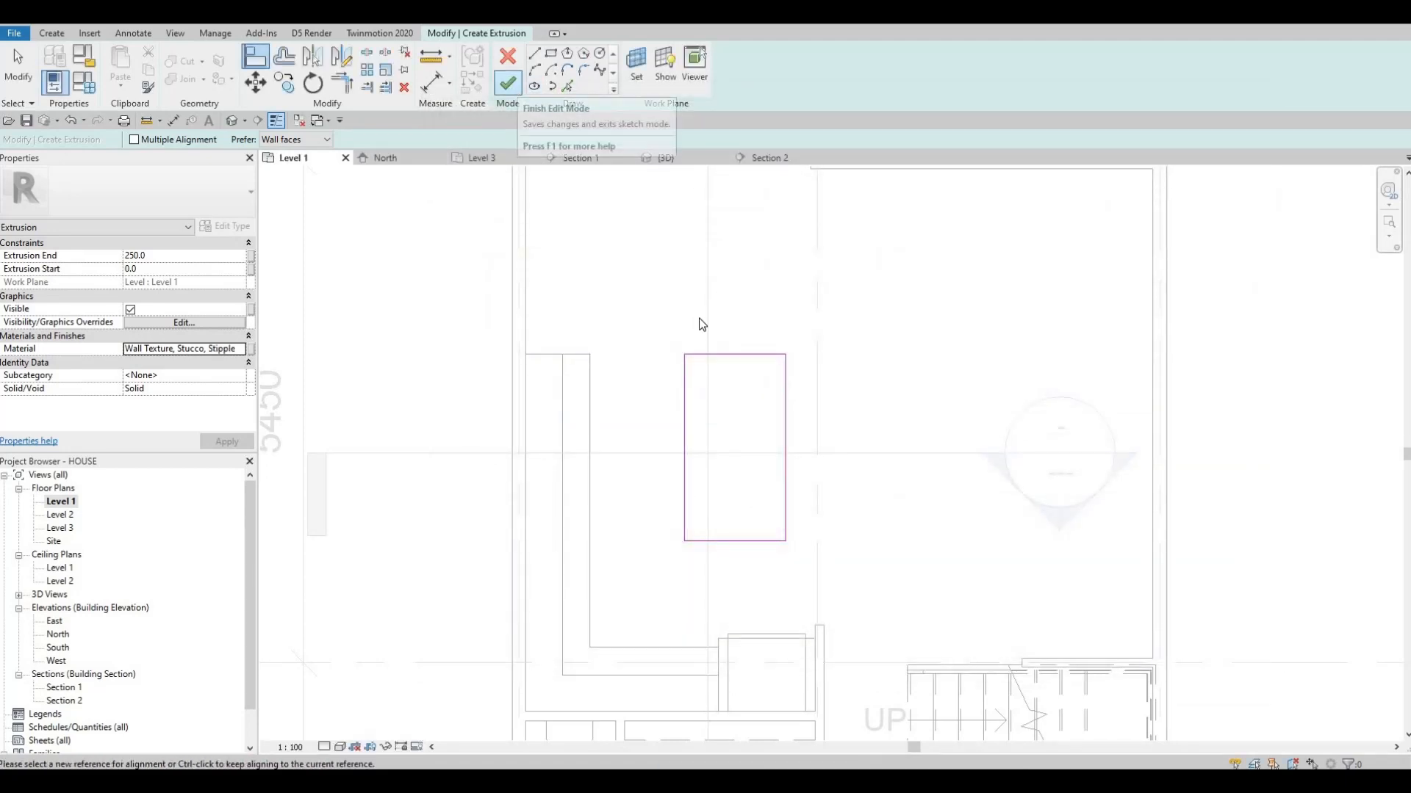
left_click(516, 85)
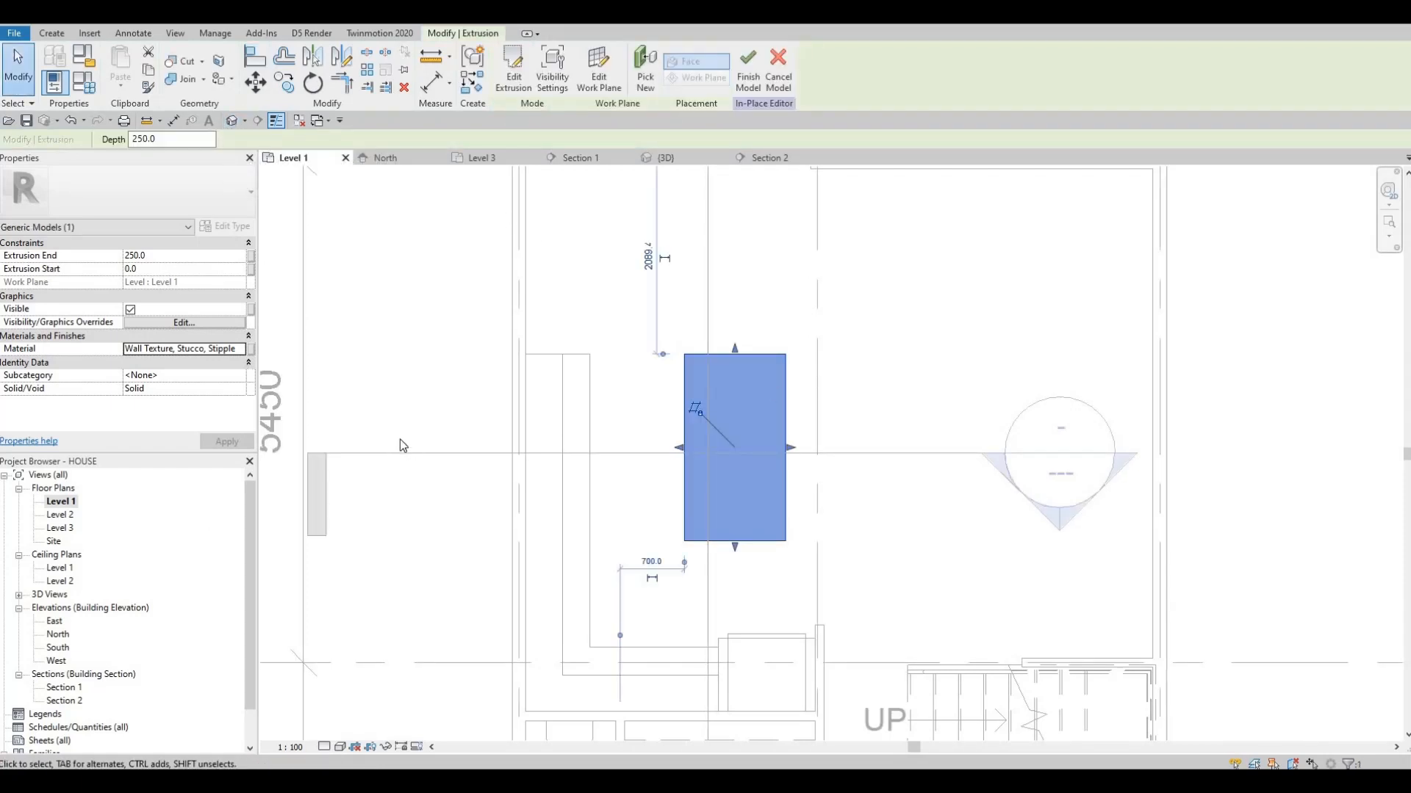
In Section 1, raise the island block's top to the underside of the counter's granite top, at an extrusion end of 905 mm
double_click(62, 686)
middle_click_drag(865, 487, 775, 487)
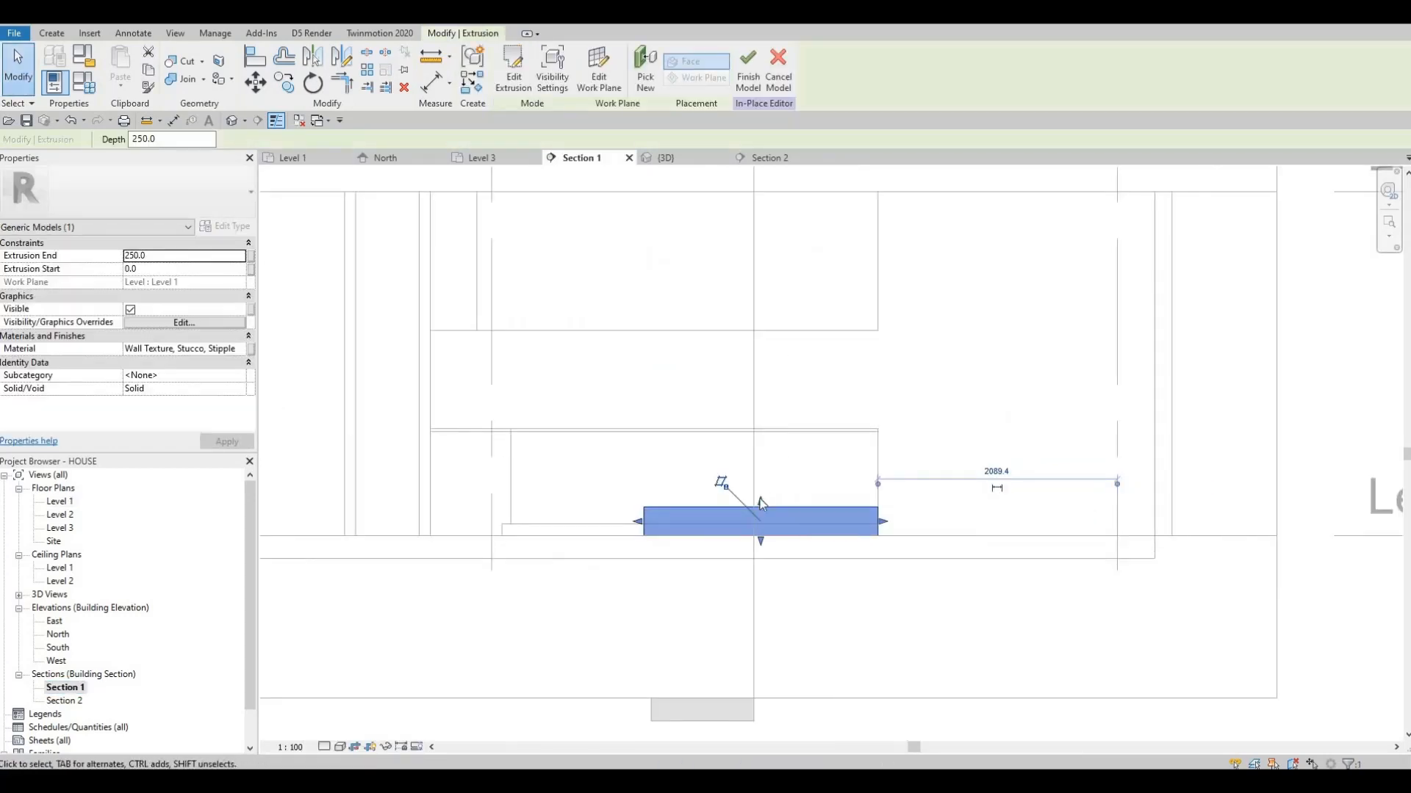
left_click_drag(763, 476, 759, 433)
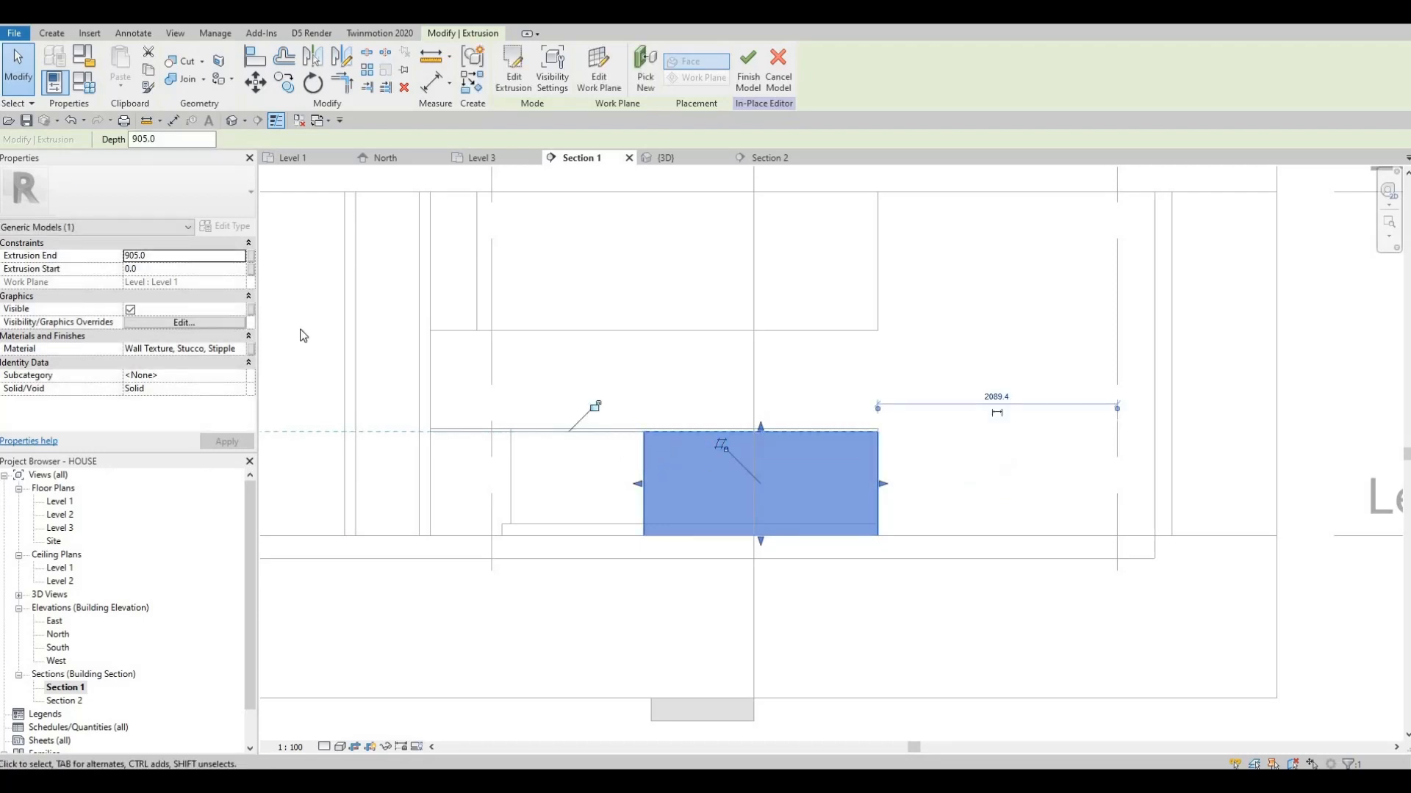
On Level 1, start a new extrusion and sketch a rectangle about 2000 mm long from the island's counter-side corner, extending beyond its outer side
double_click(62, 502)
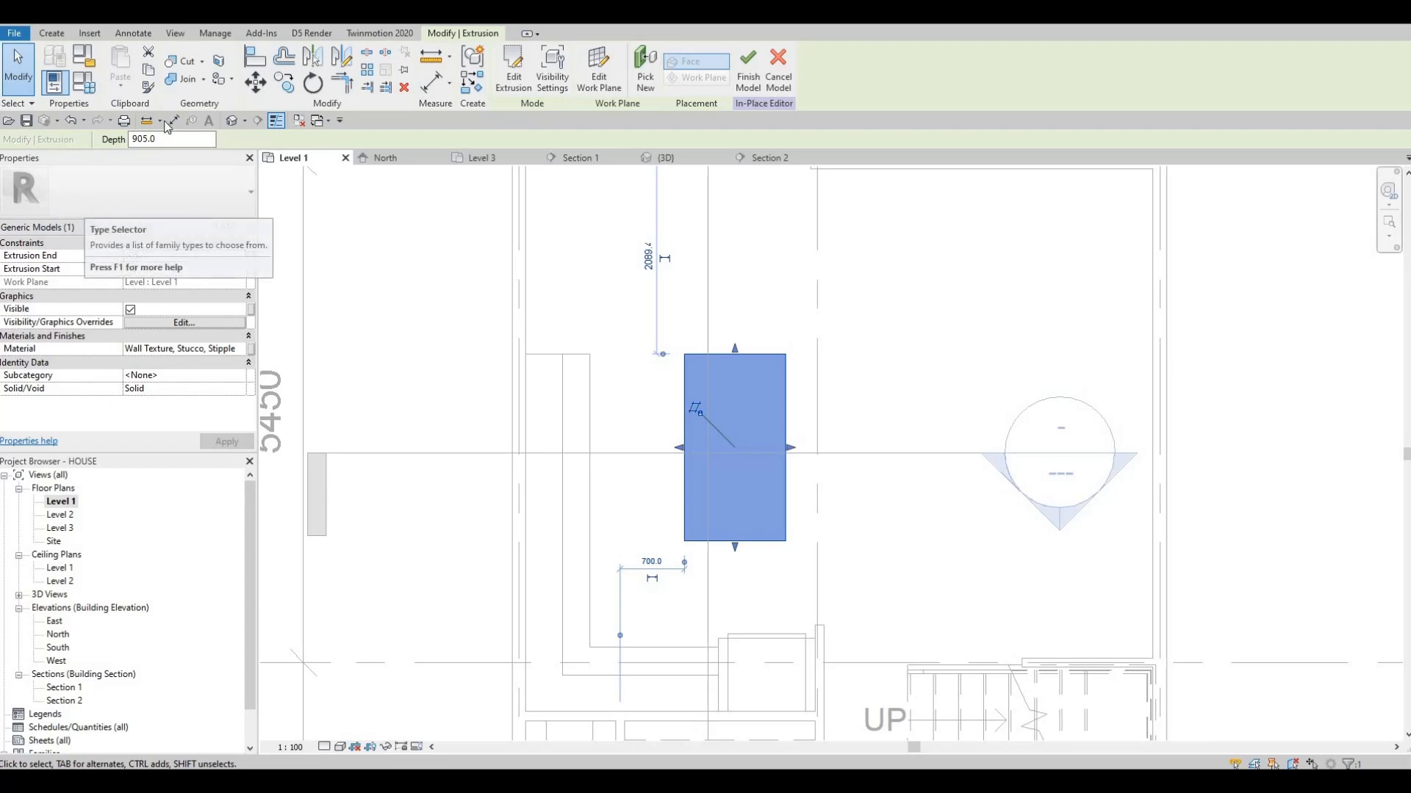
left_click(58, 37)
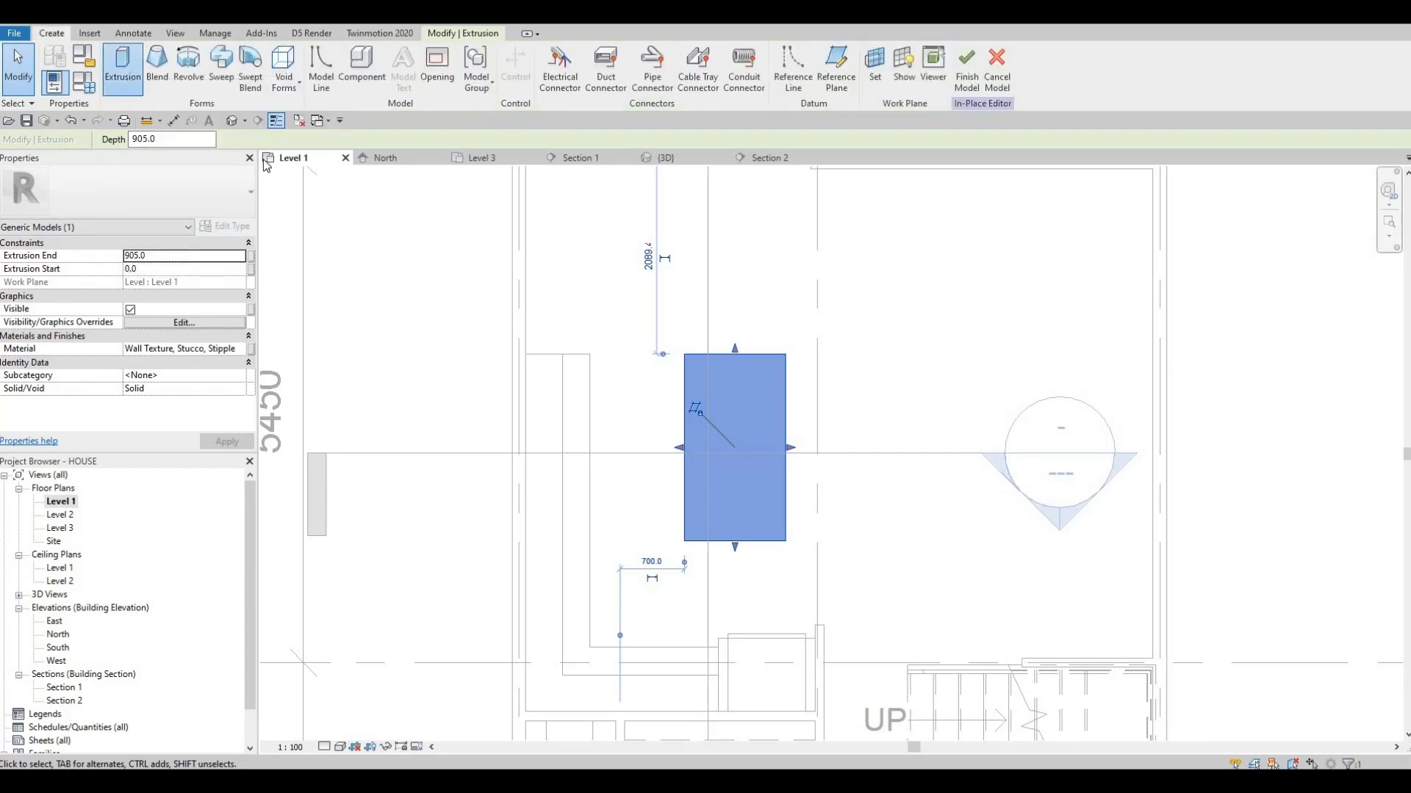
left_click(552, 53)
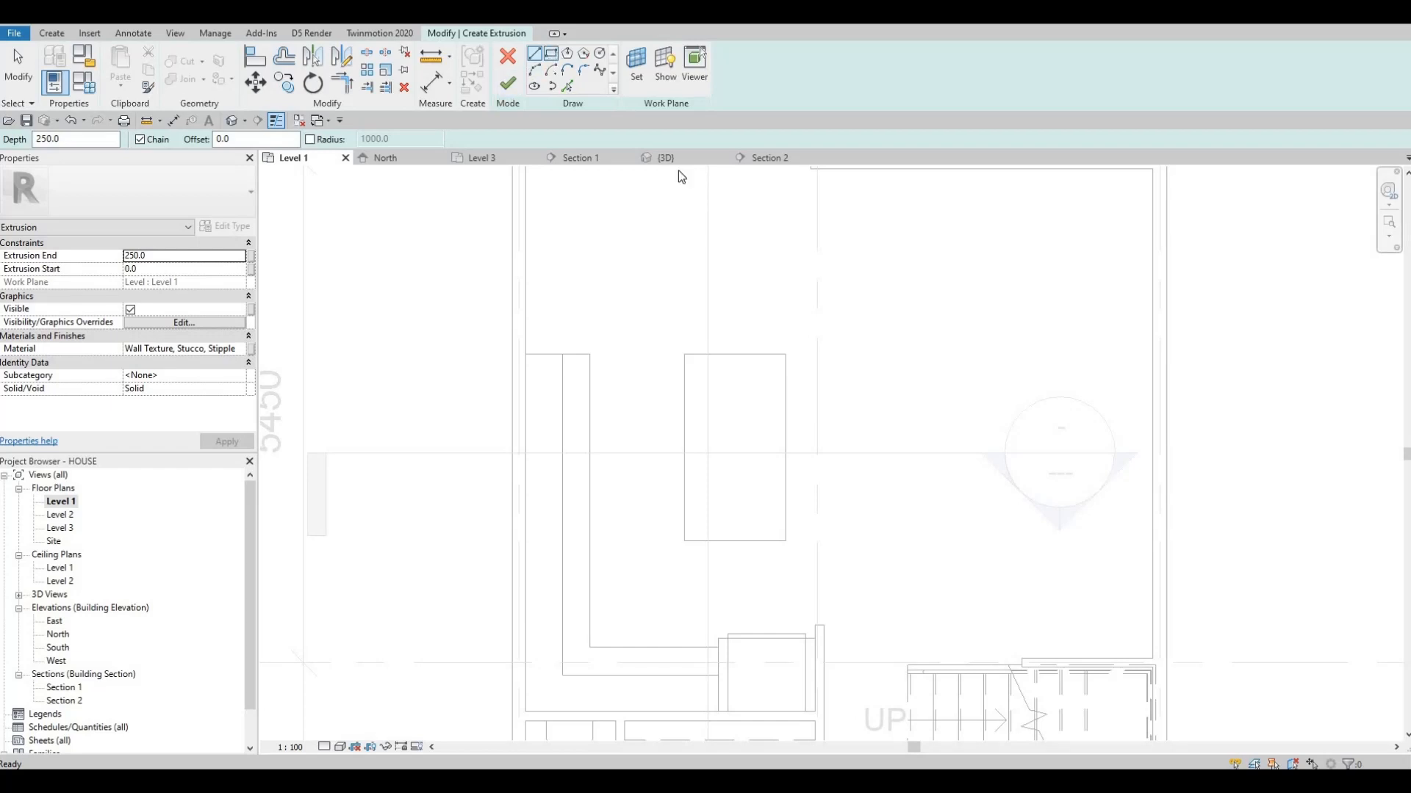
left_click(684, 354)
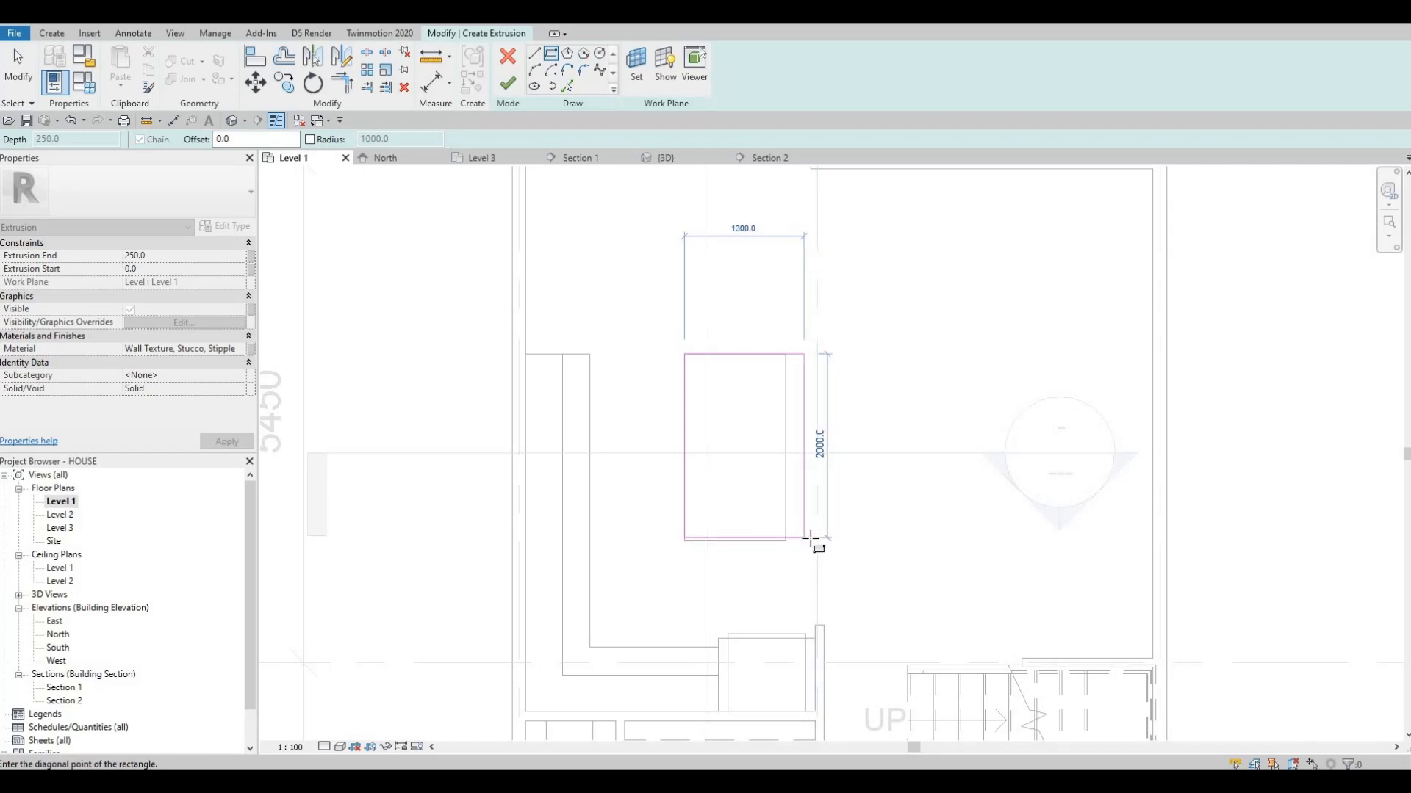
left_click(753, 522)
key("Escape")
key("Escape")
key("Escape")
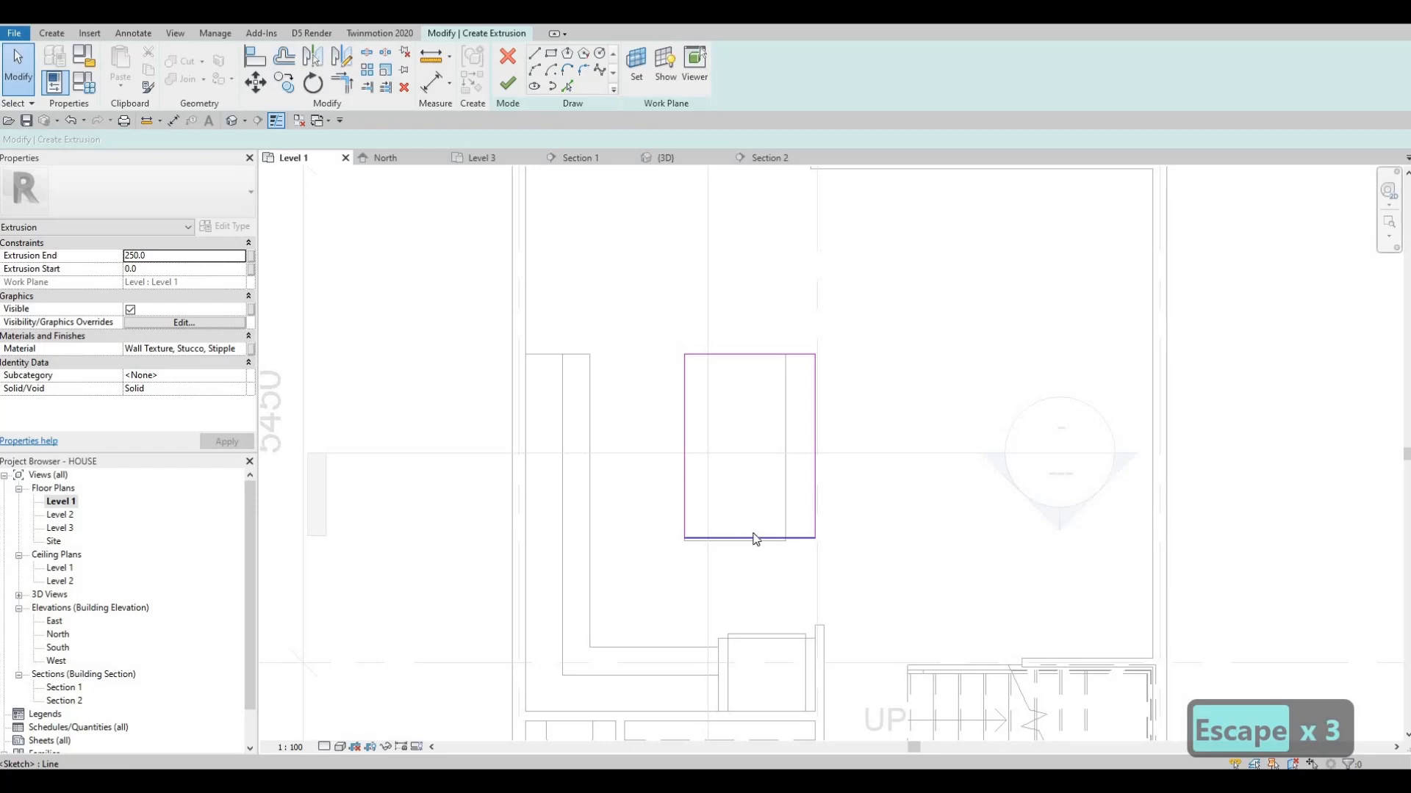
Align the new rectangle's refrigerator-side edge with the island block's end and its outer side with the grid line passing the refrigerator
key("a")
key("l")
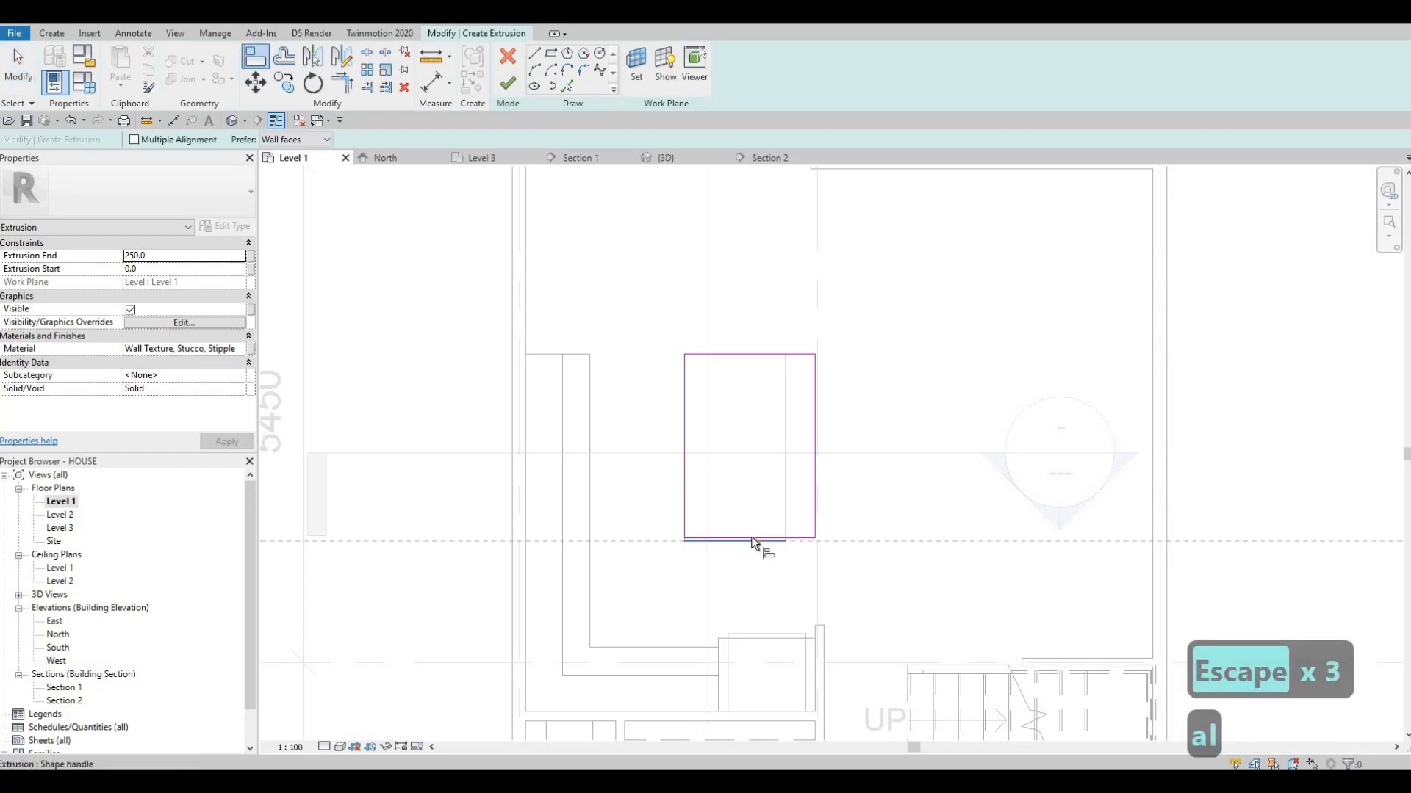
left_click(751, 537)
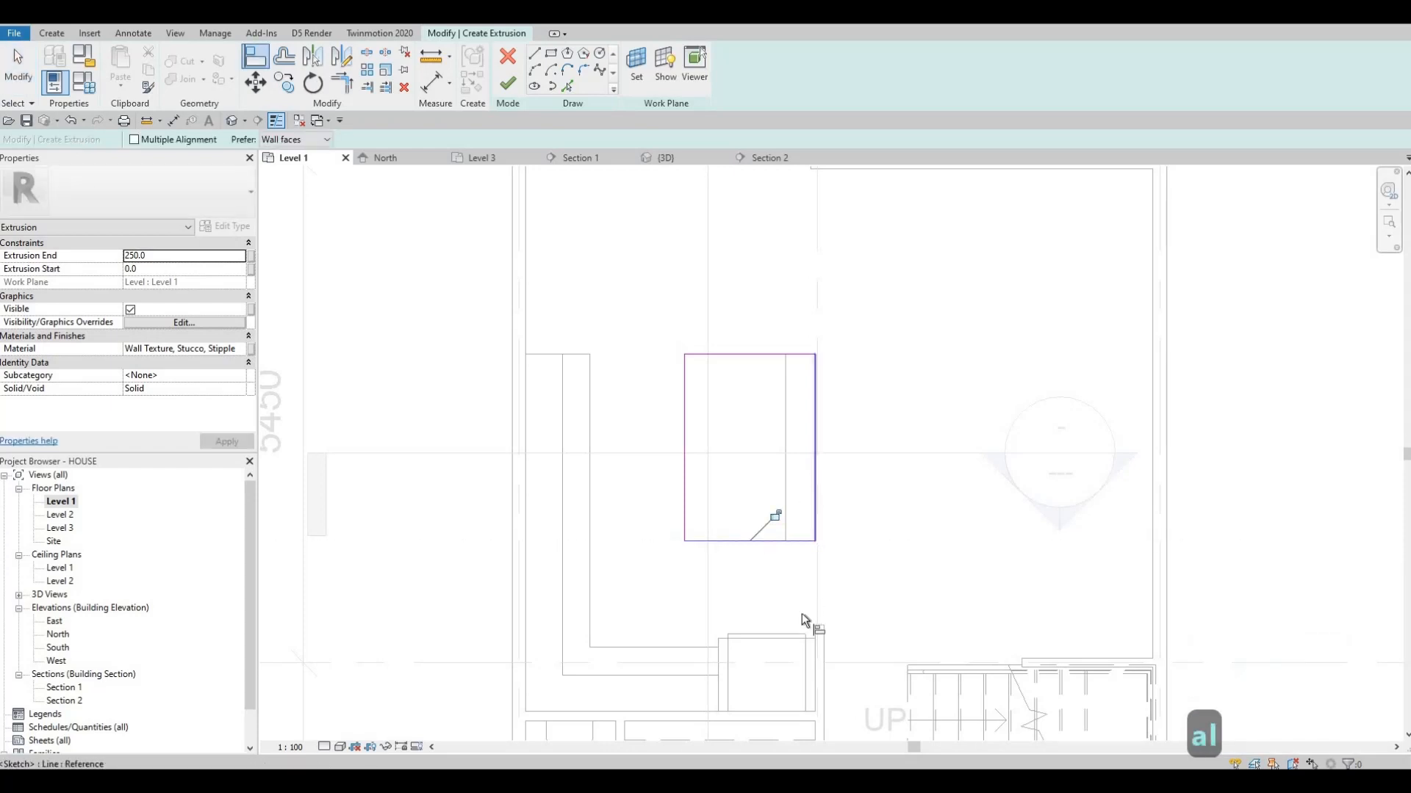
left_click(816, 626)
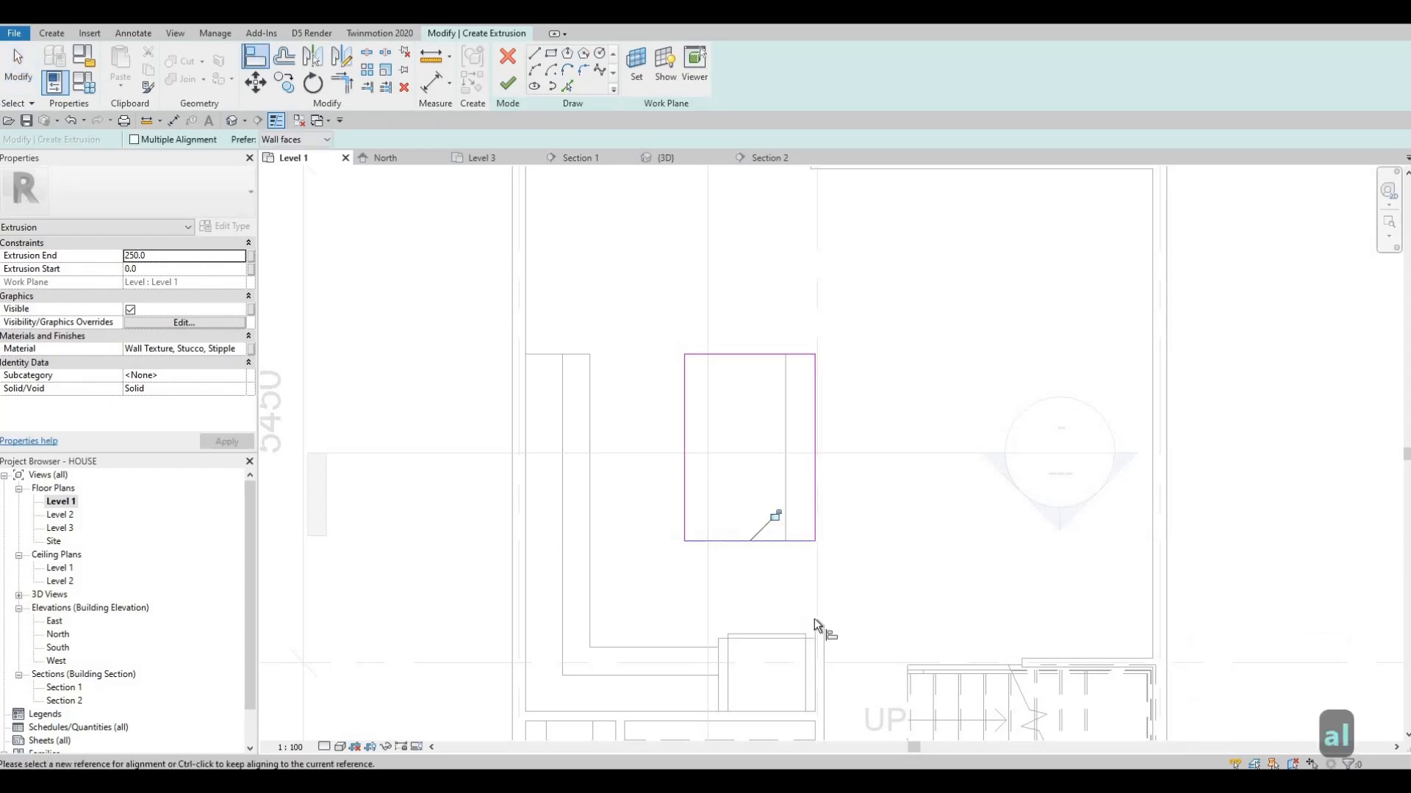
left_click(816, 492)
key("Escape")
key("Escape")
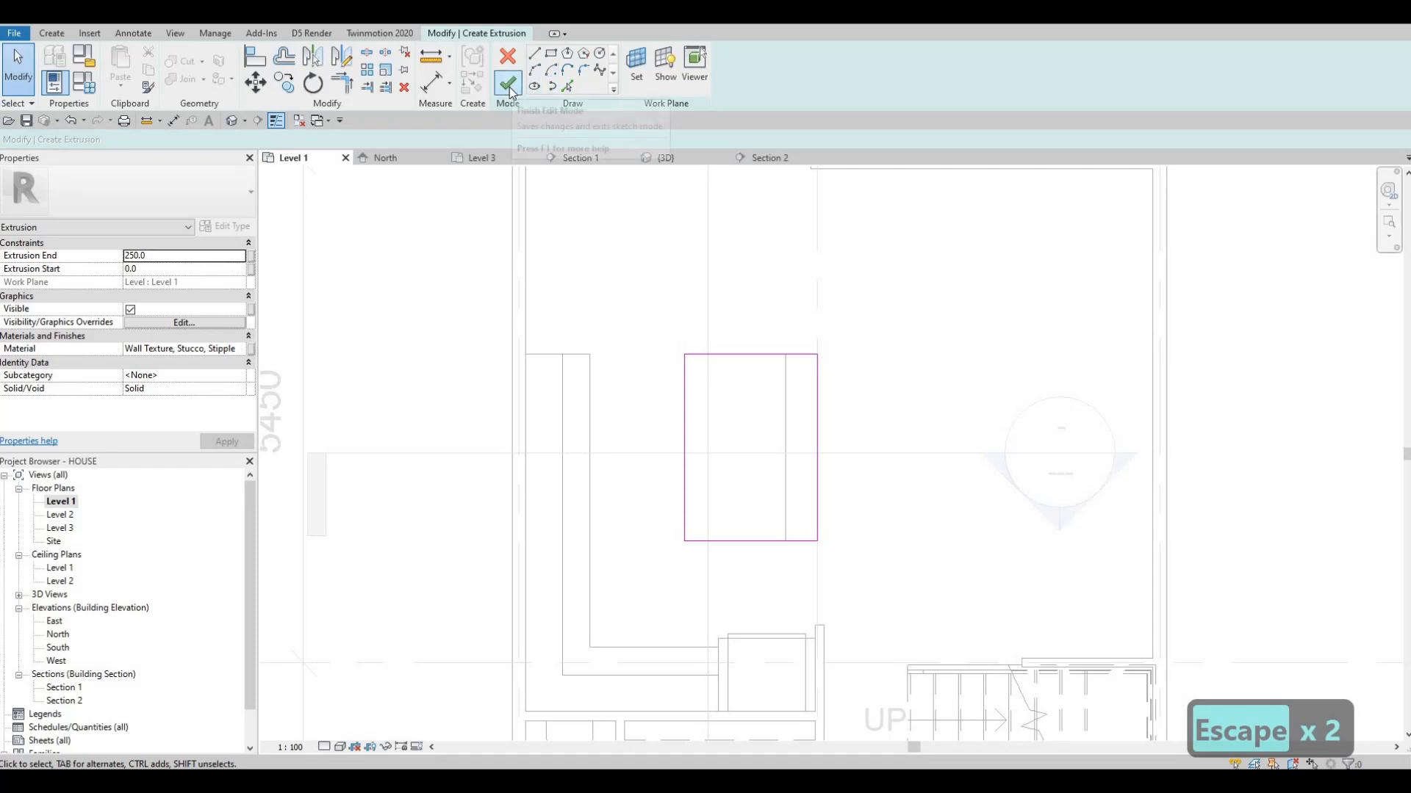
Assign the Stone material from the AEC Stone category to the new extrusion and finish its sketch
left_click(237, 349)
left_click(238, 349)
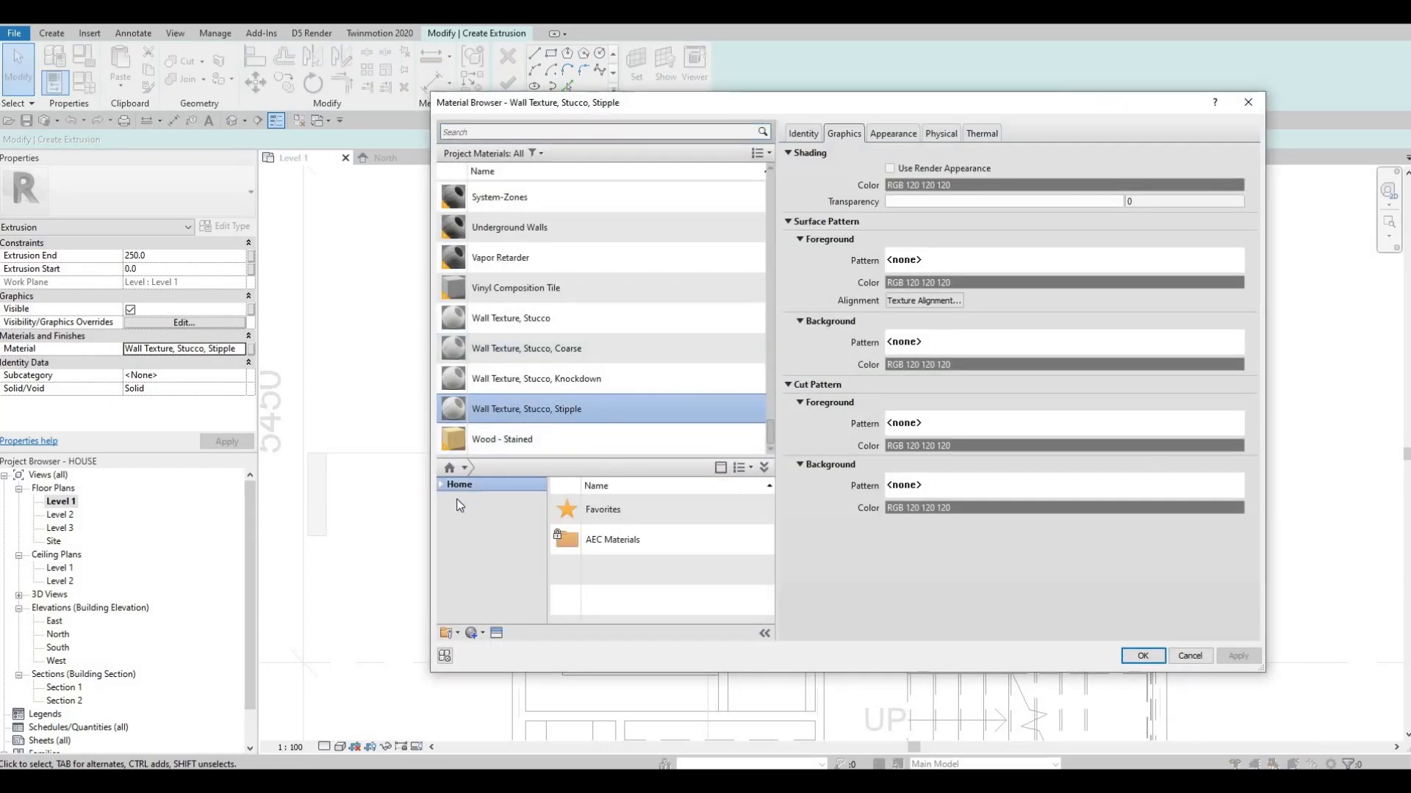
left_click(440, 486)
left_click(454, 512)
left_click(447, 512)
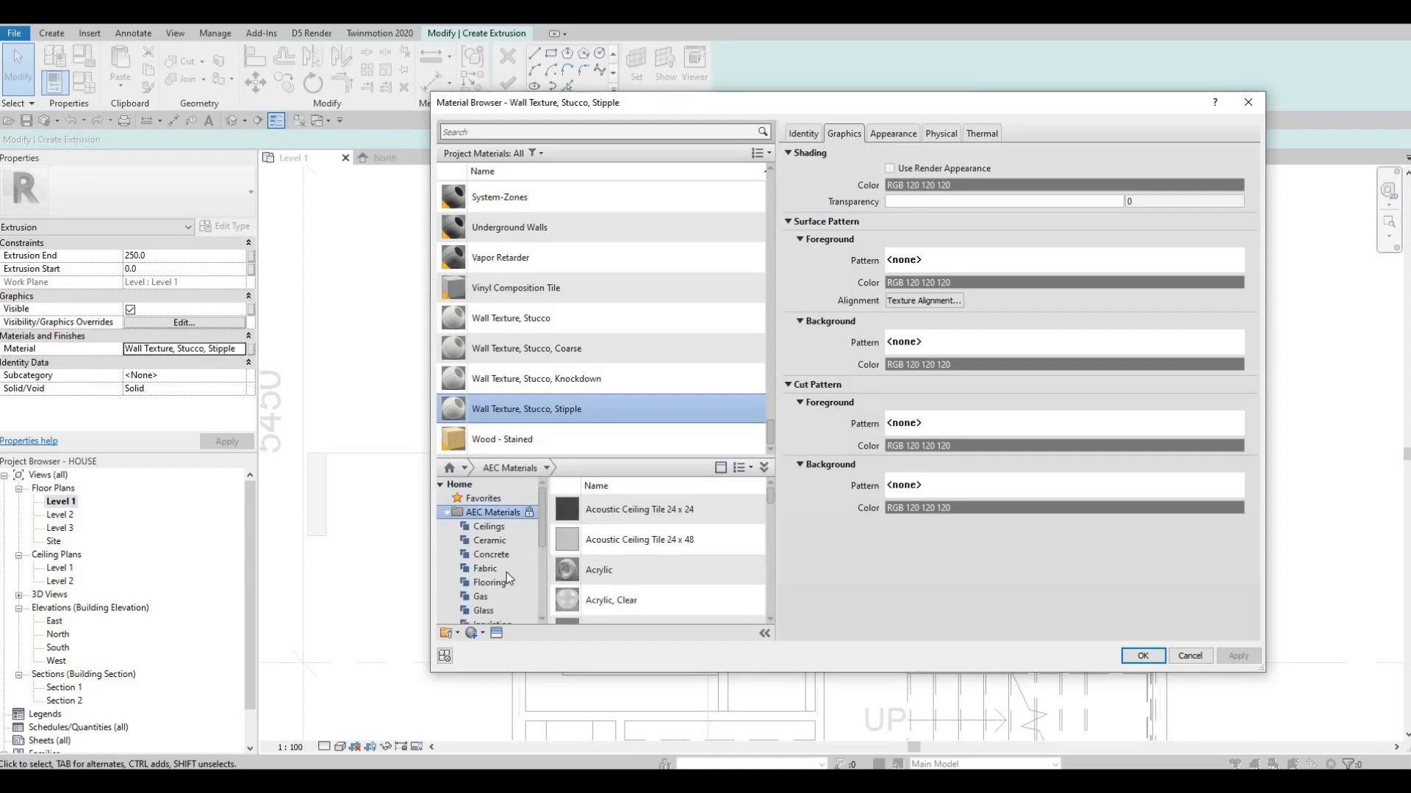
scroll(505, 594, "down", 3)
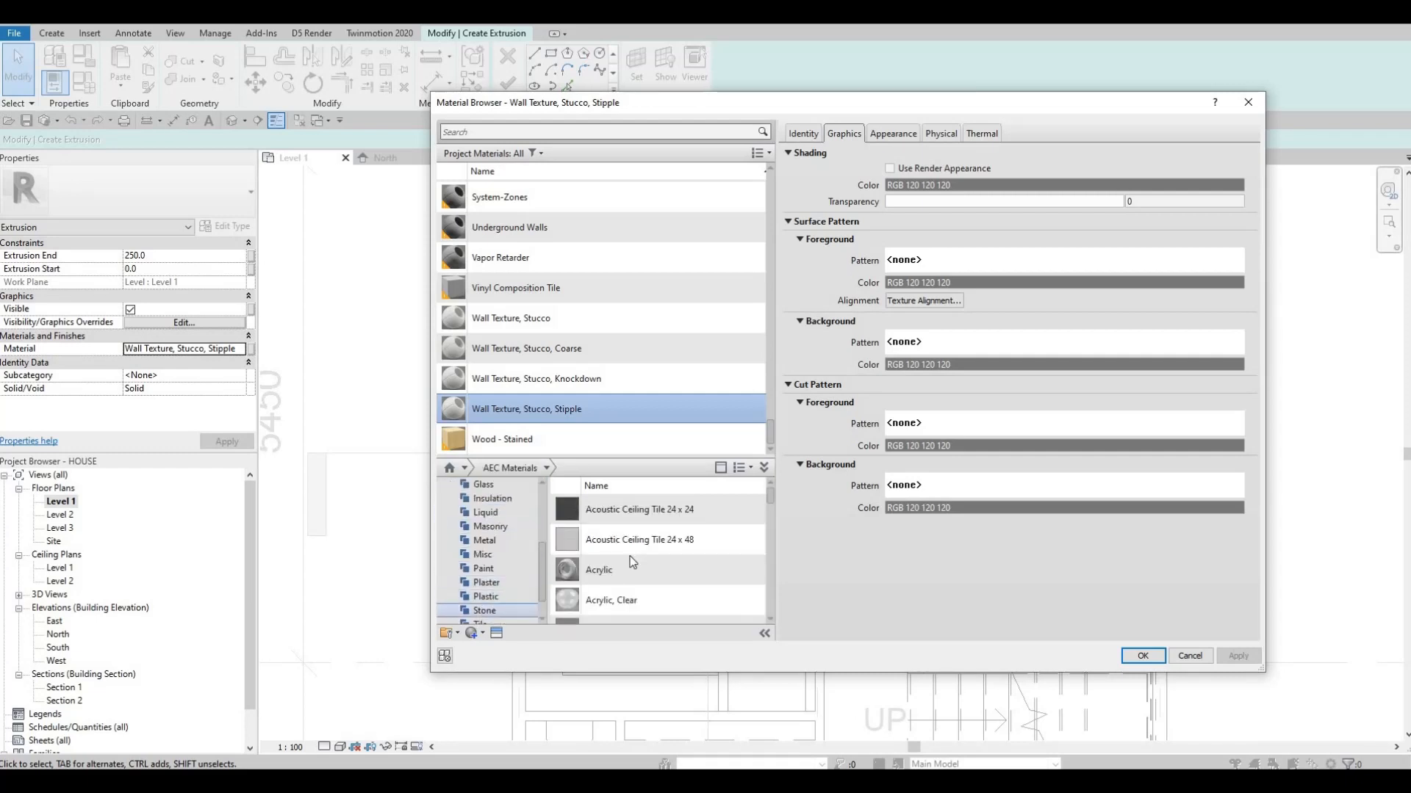
left_click(484, 611)
scroll(684, 591, "down", 2)
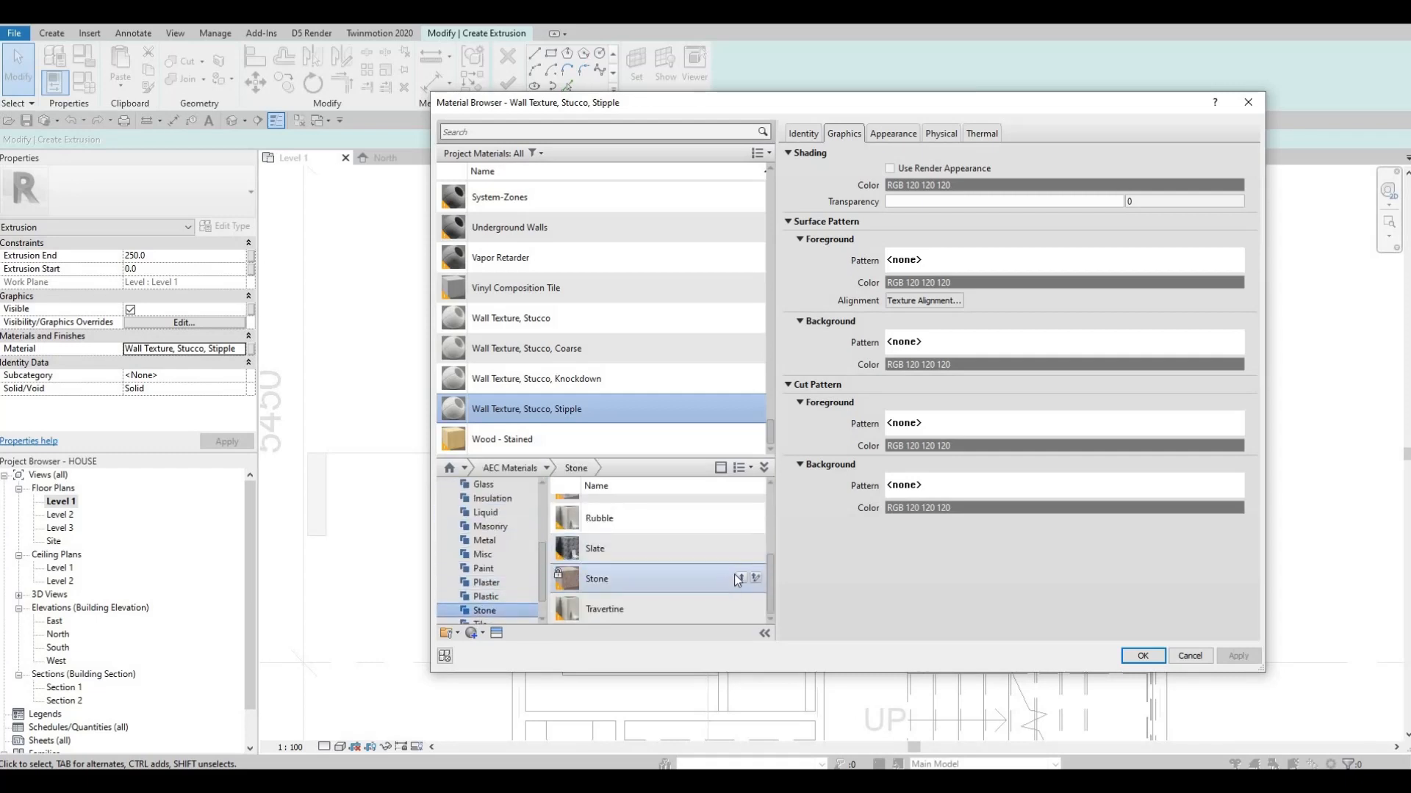
left_click(741, 577)
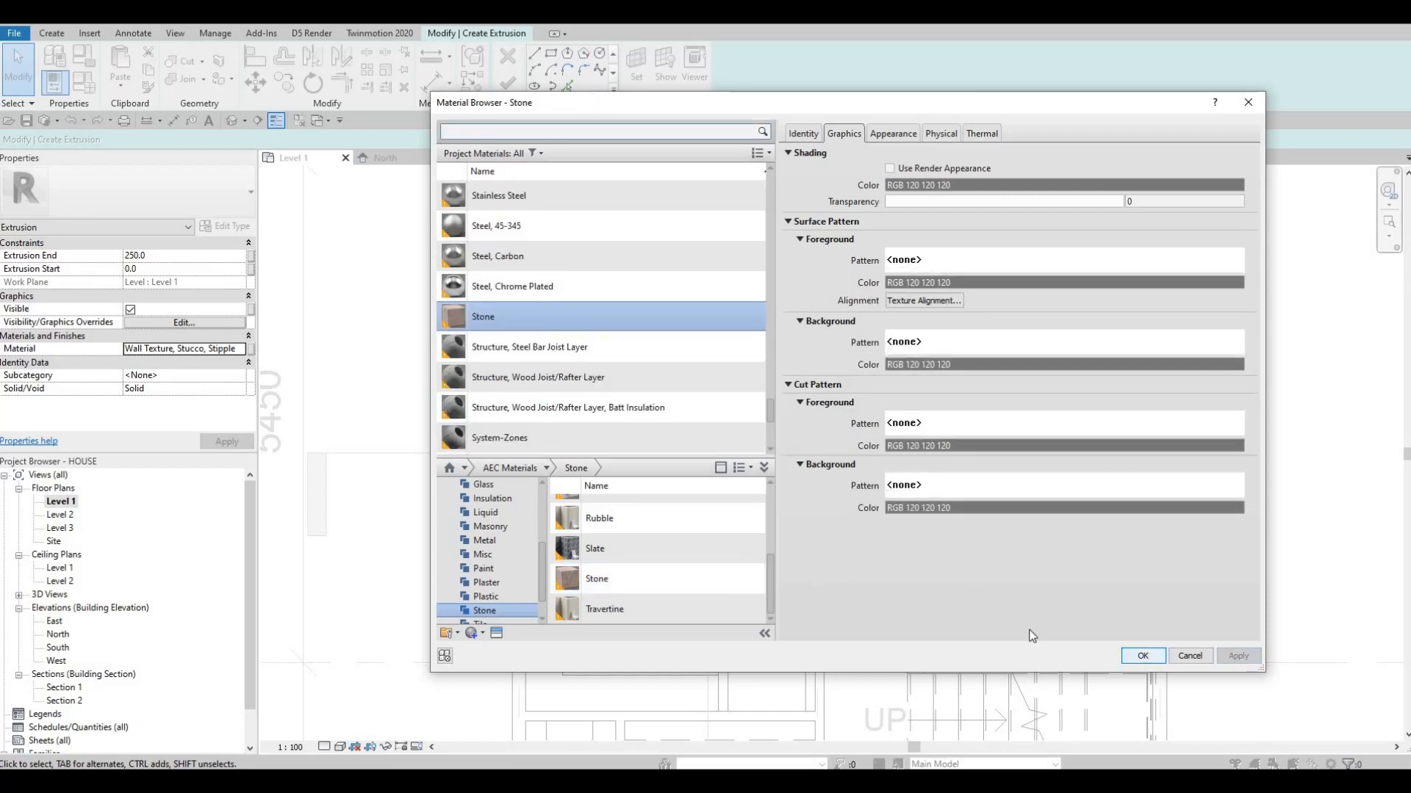
left_click(1142, 656)
left_click(508, 85)
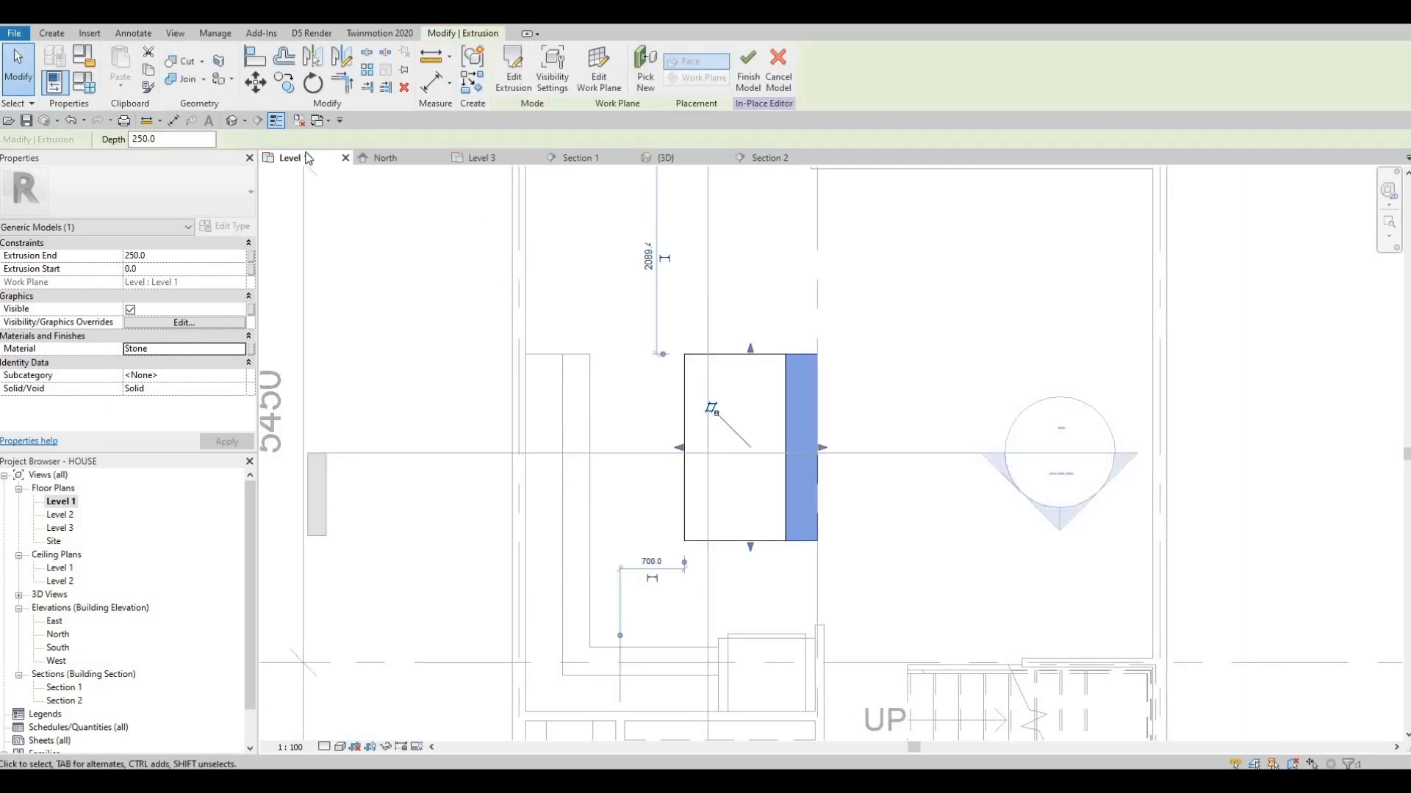
Switch to the 3D view and finish the in-place island model with its new stone slab
left_click(667, 159)
left_click(649, 471)
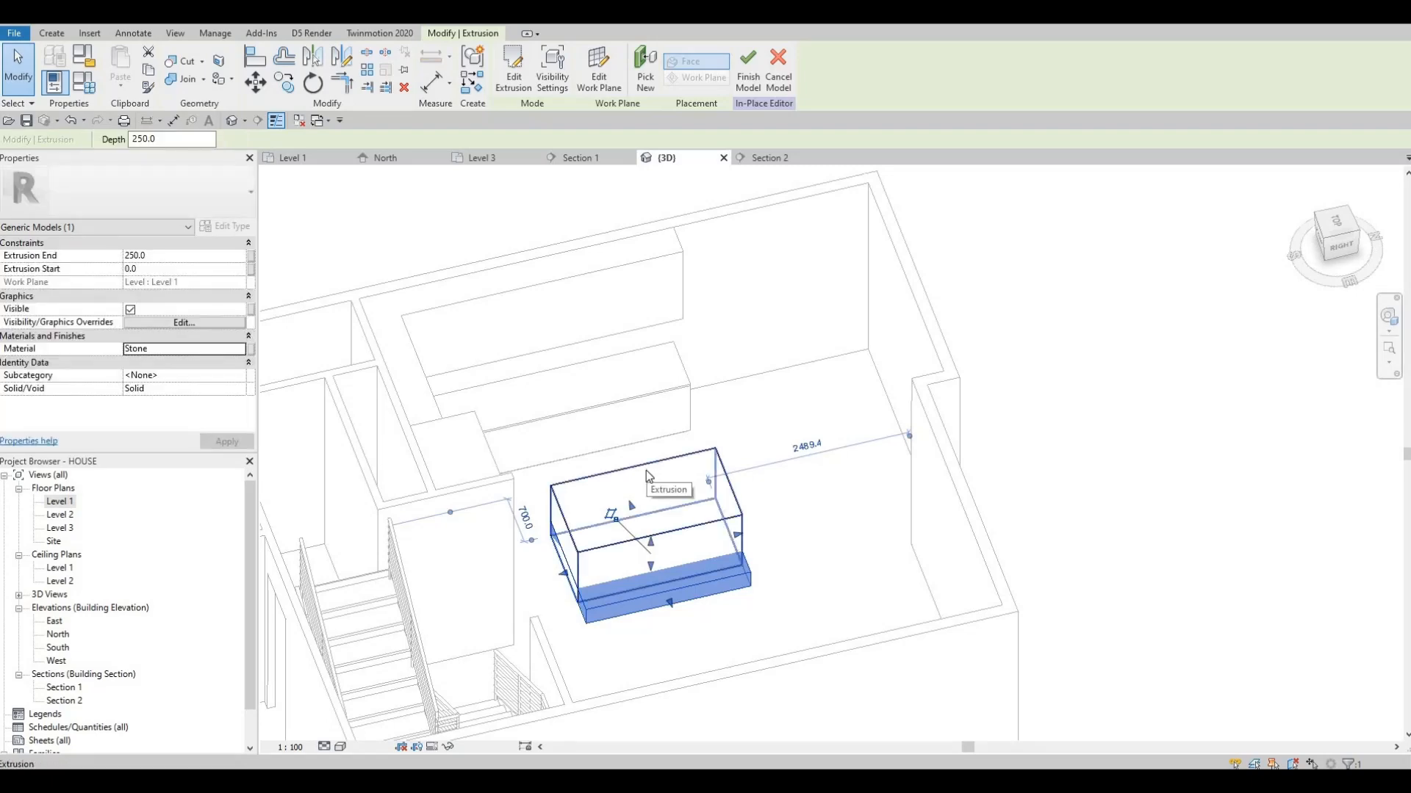
middle_click_drag(514, 479, 598, 545, "shift")
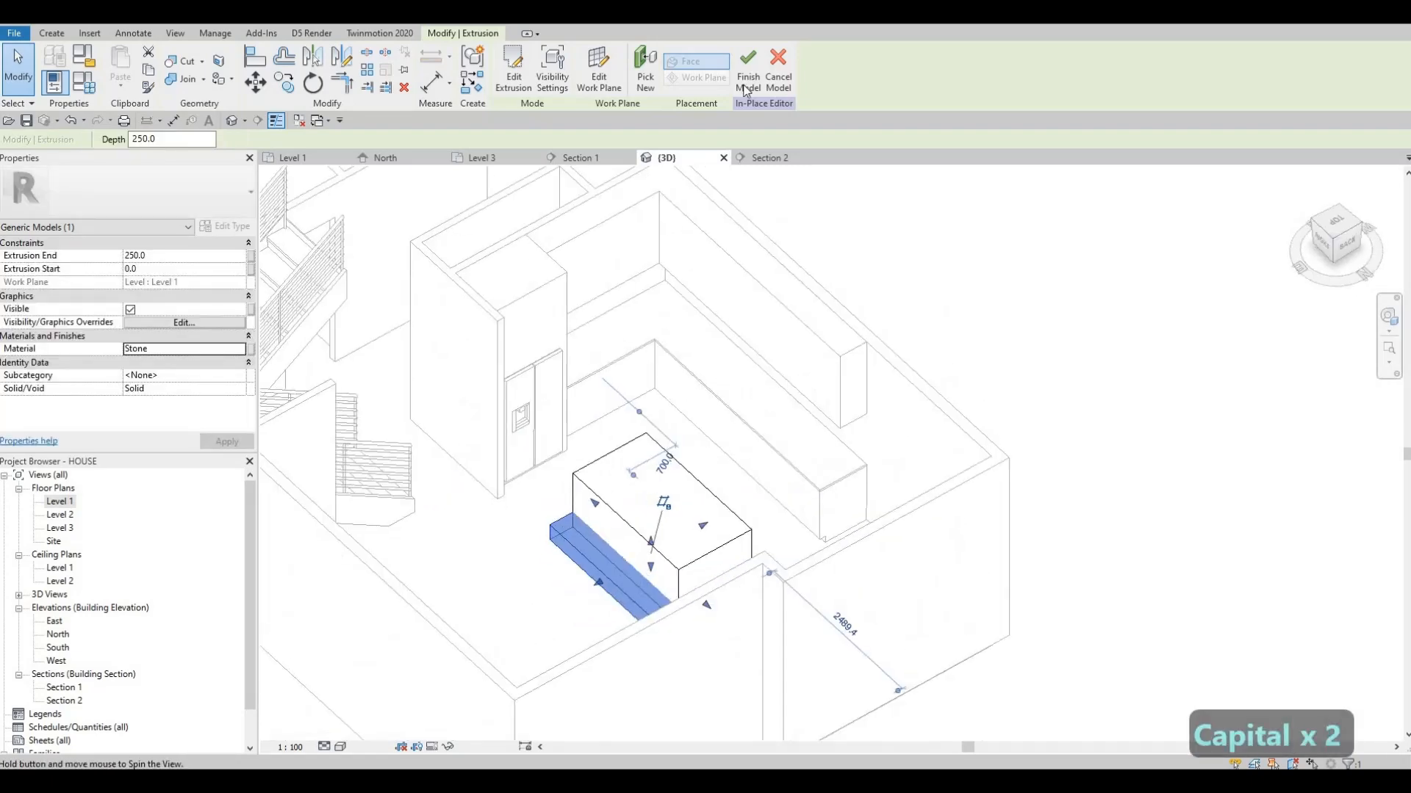
left_click(748, 70)
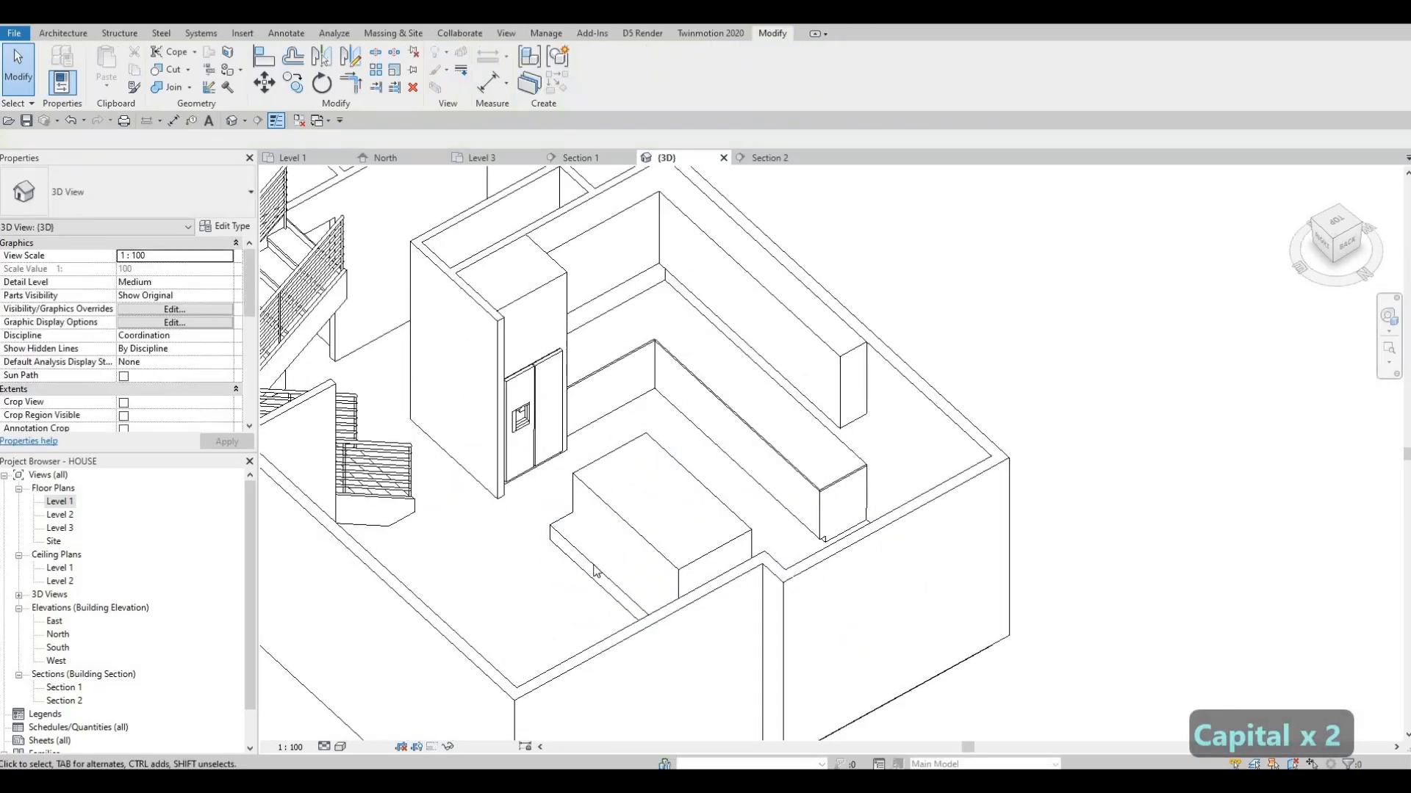
left_click(645, 543)
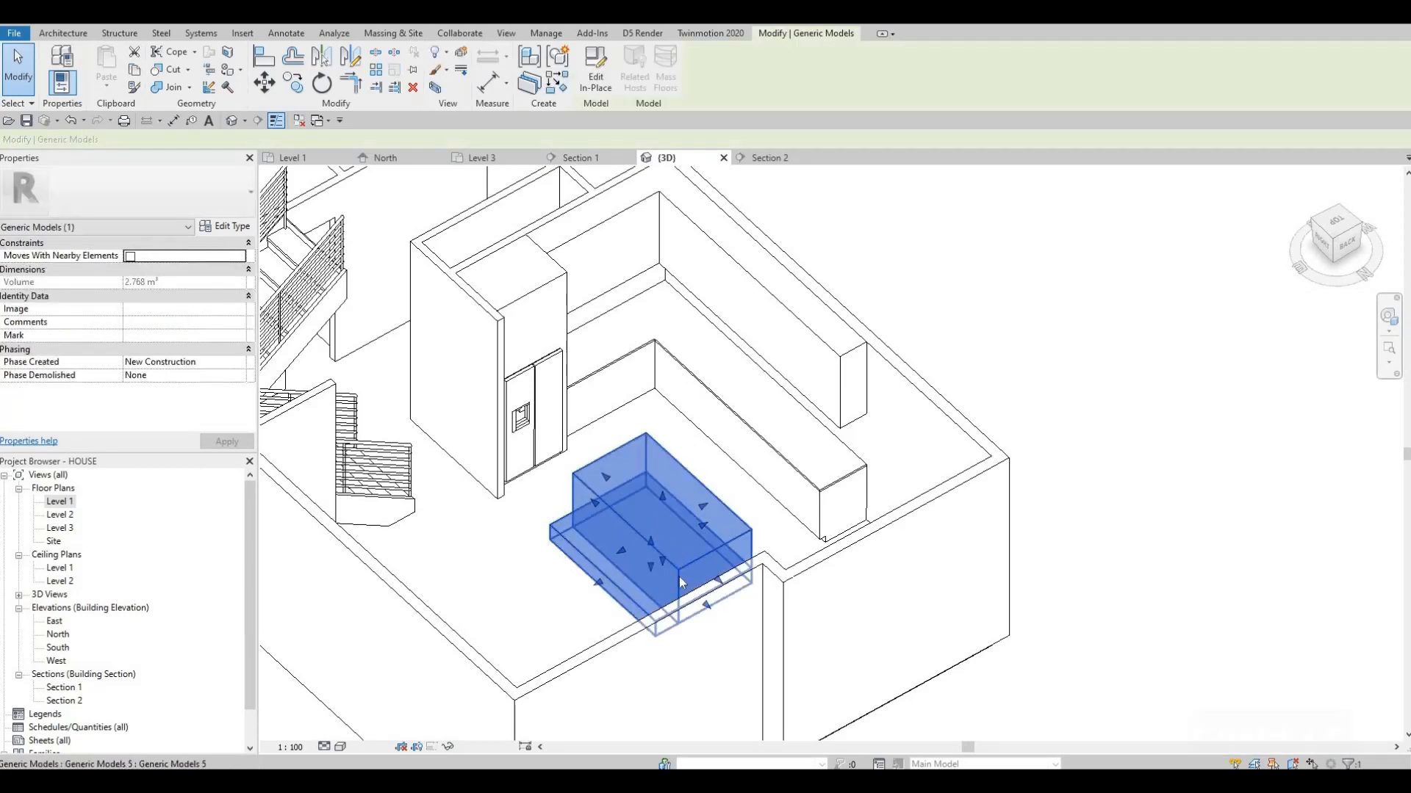
middle_click_drag(679, 576, 669, 602, "shift")
key("Escape")
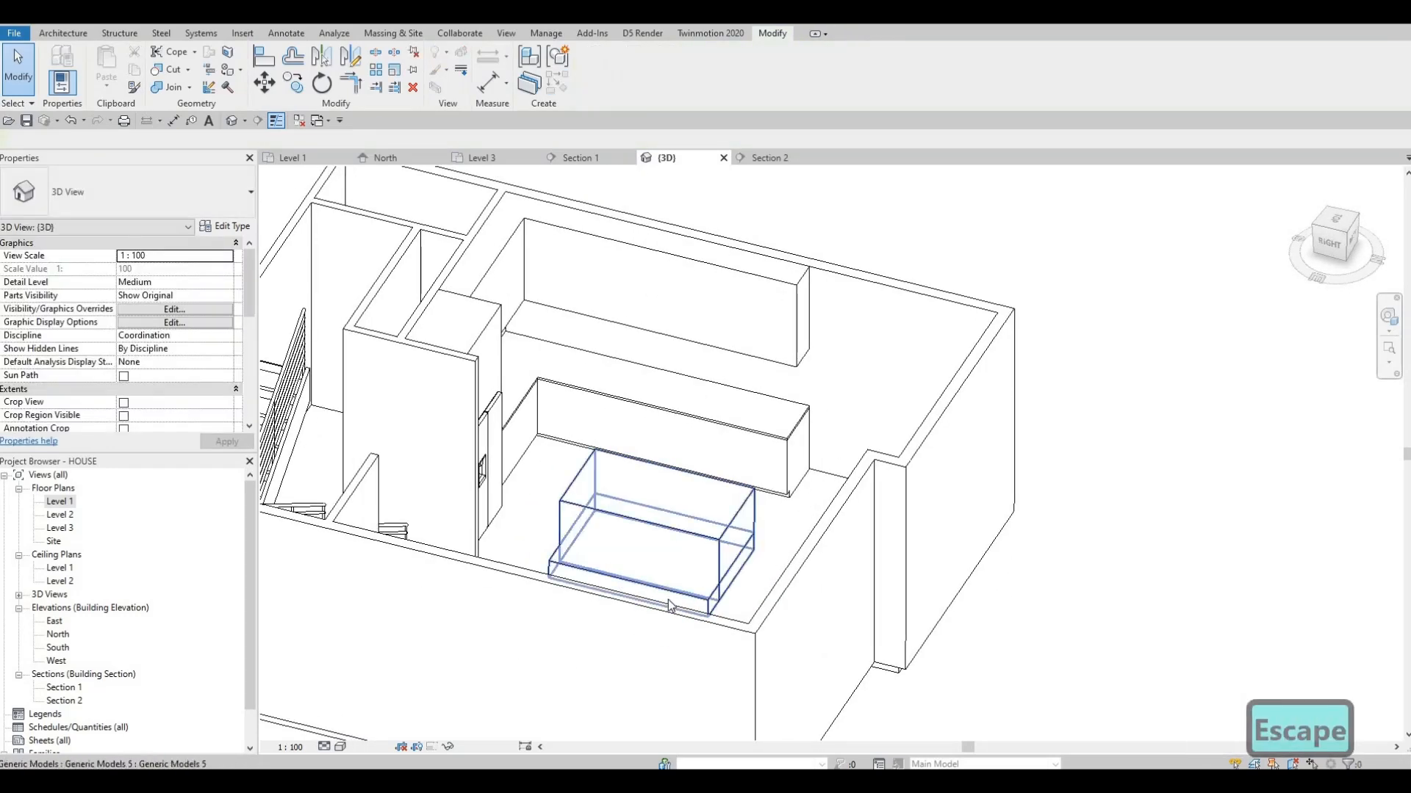
key("Tab")
key("Escape")
middle_click_drag(669, 606, 614, 632)
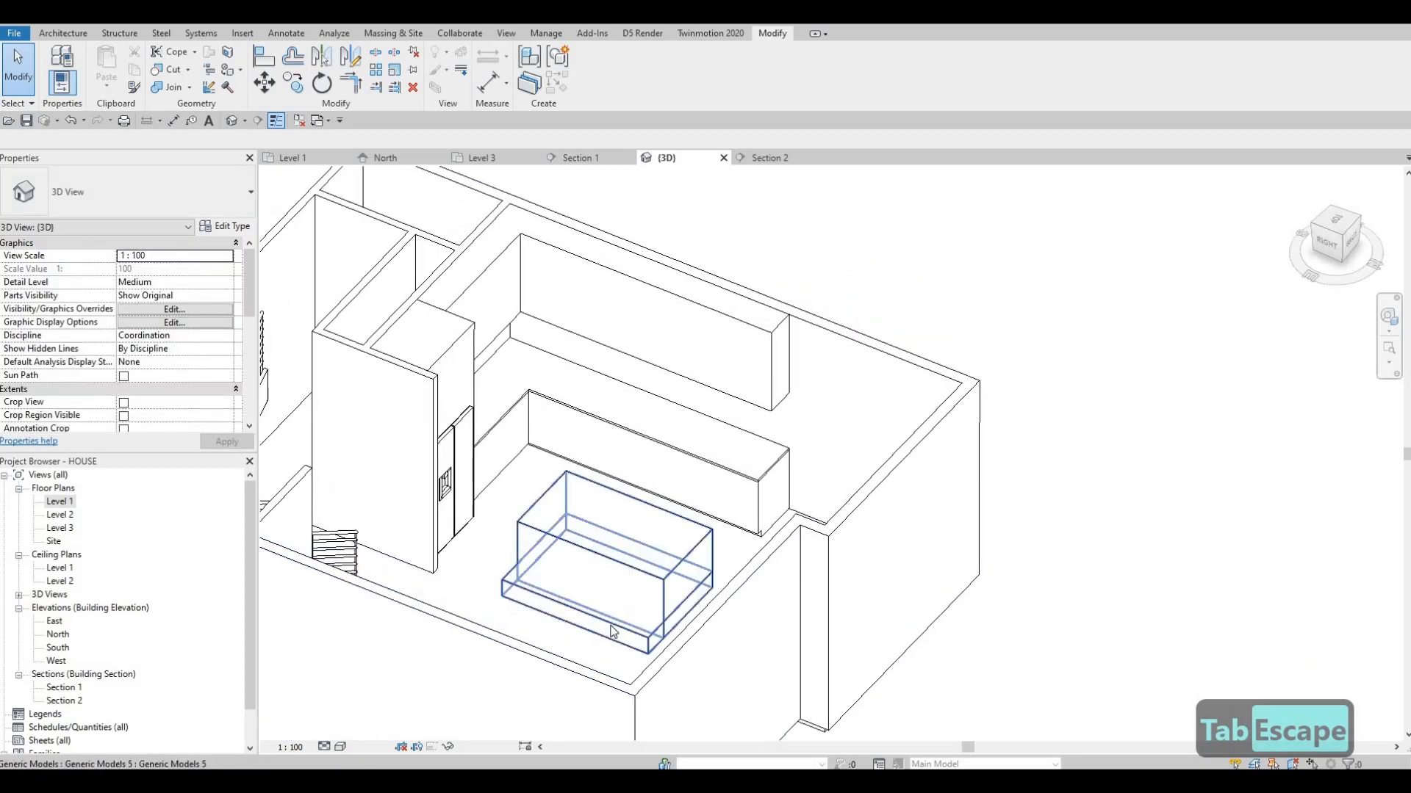
key("Tab")
left_click(617, 632)
key("Escape")
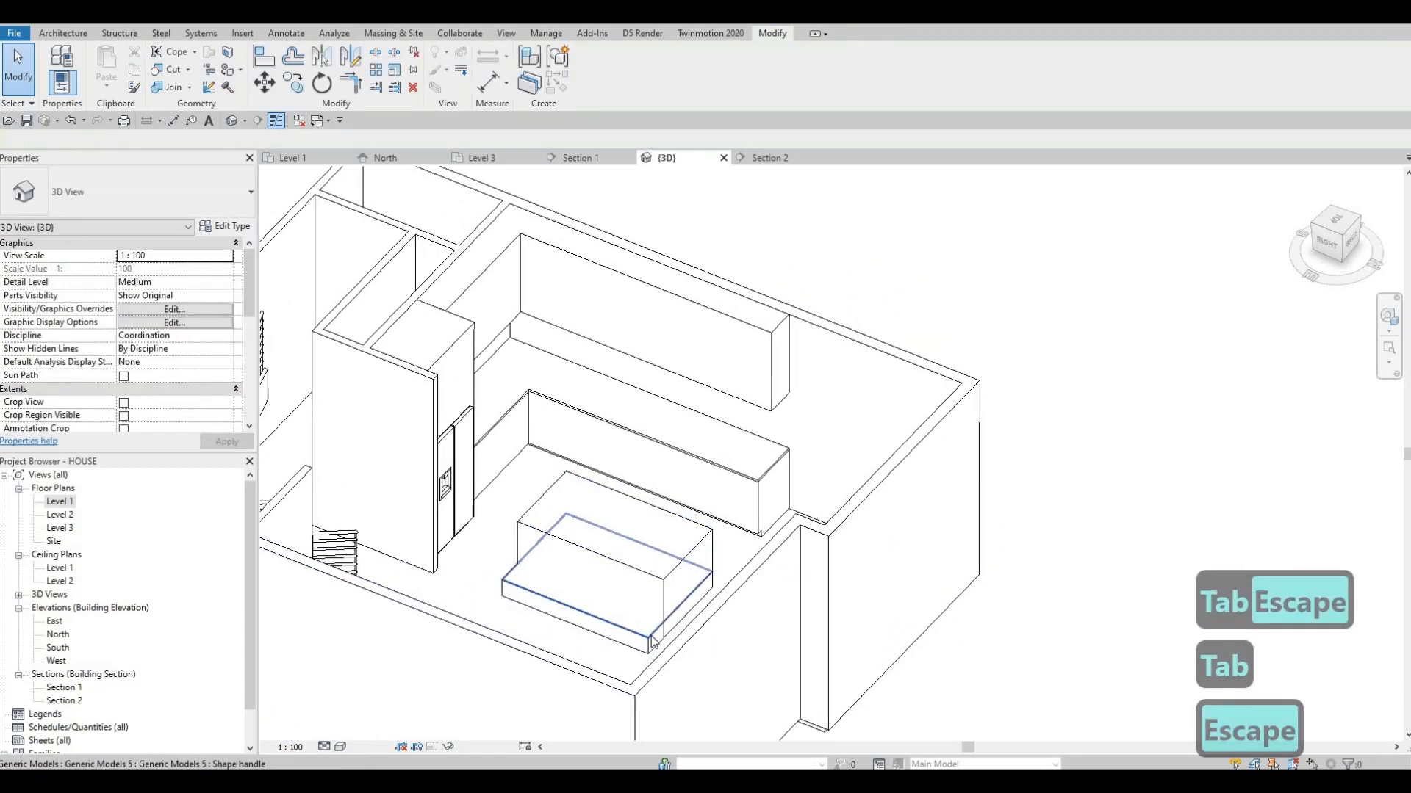
left_click(574, 618)
key("Escape")
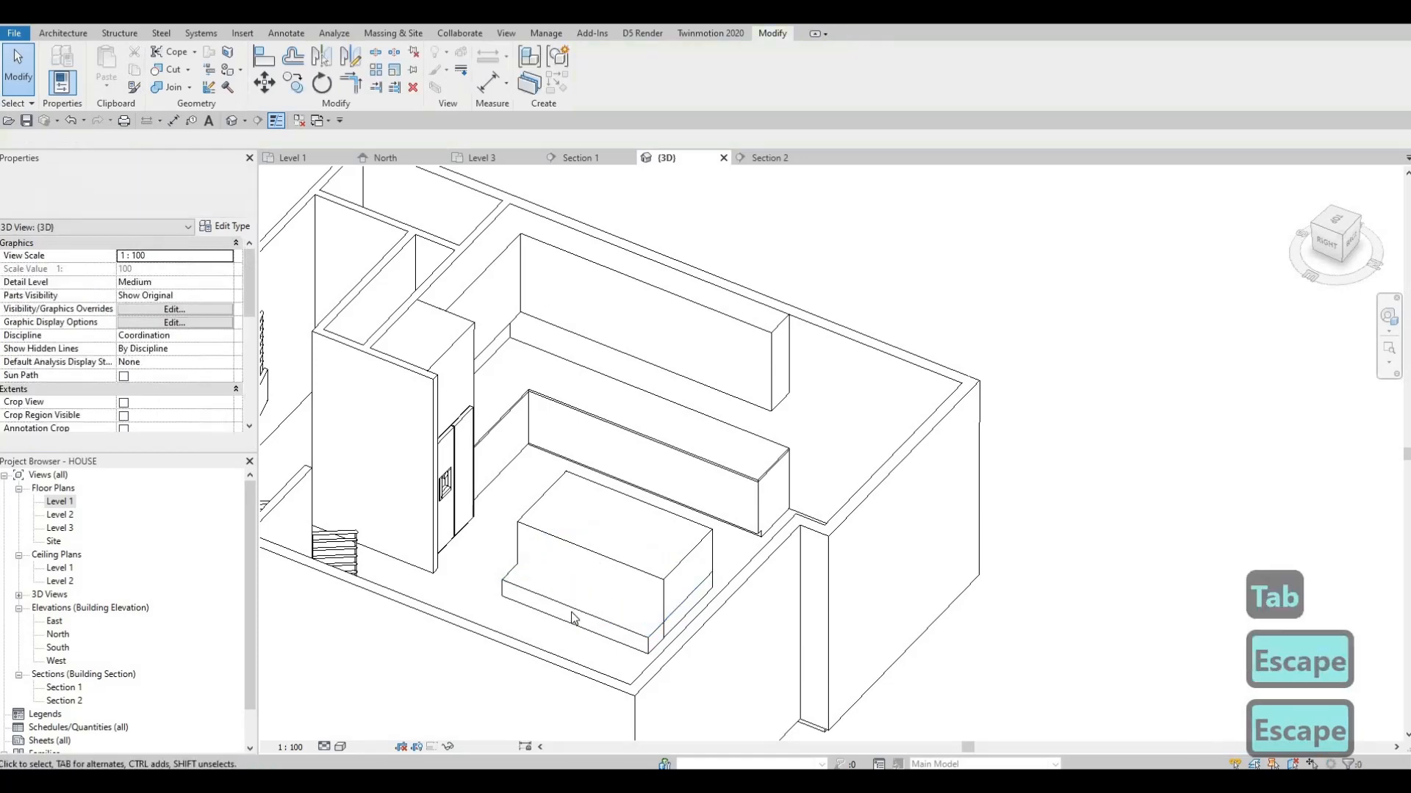
key("Escape")
Reopen the island for in-place editing and raise its stone slab to an extrusion start of about 887.5 mm and end of 1009.7 mm
left_click(574, 617)
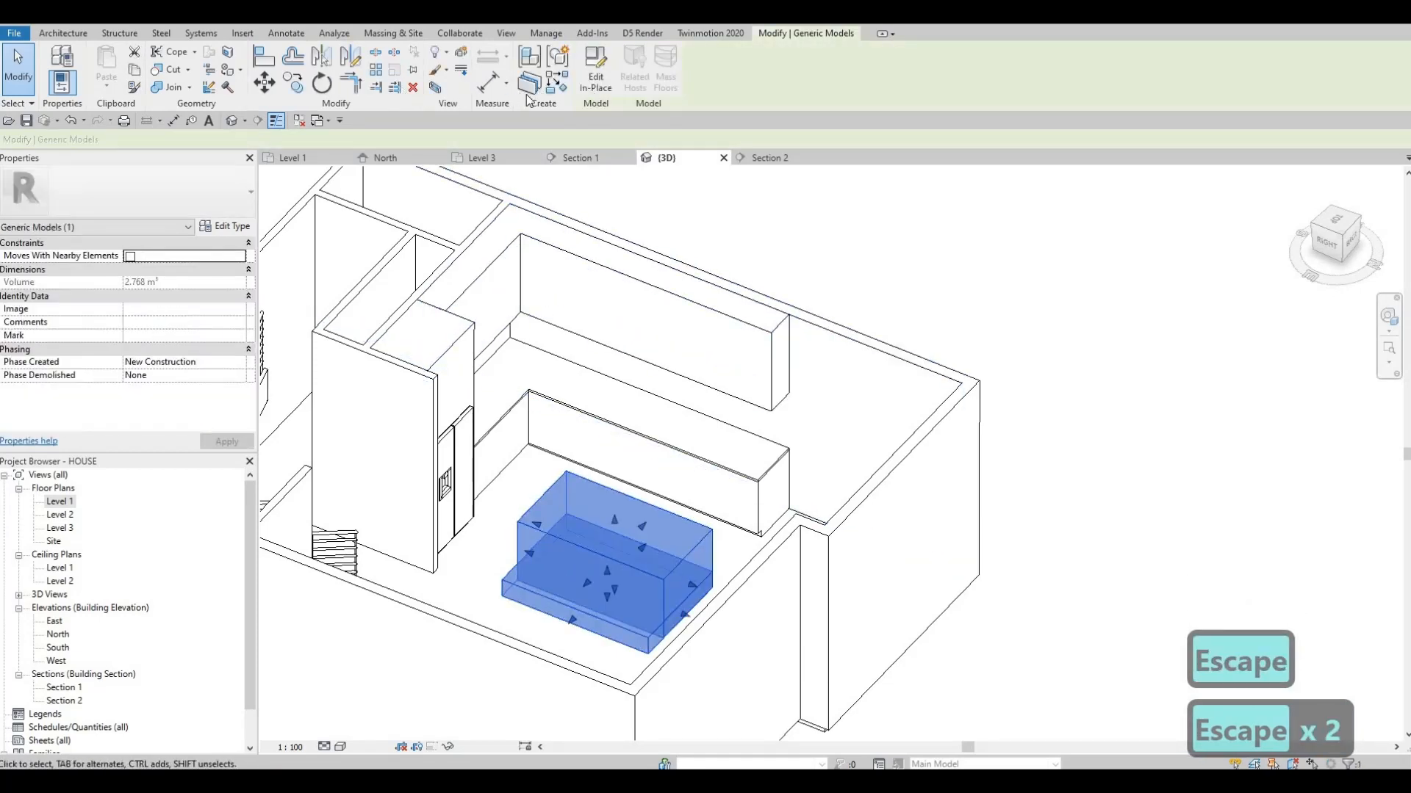
left_click(596, 76)
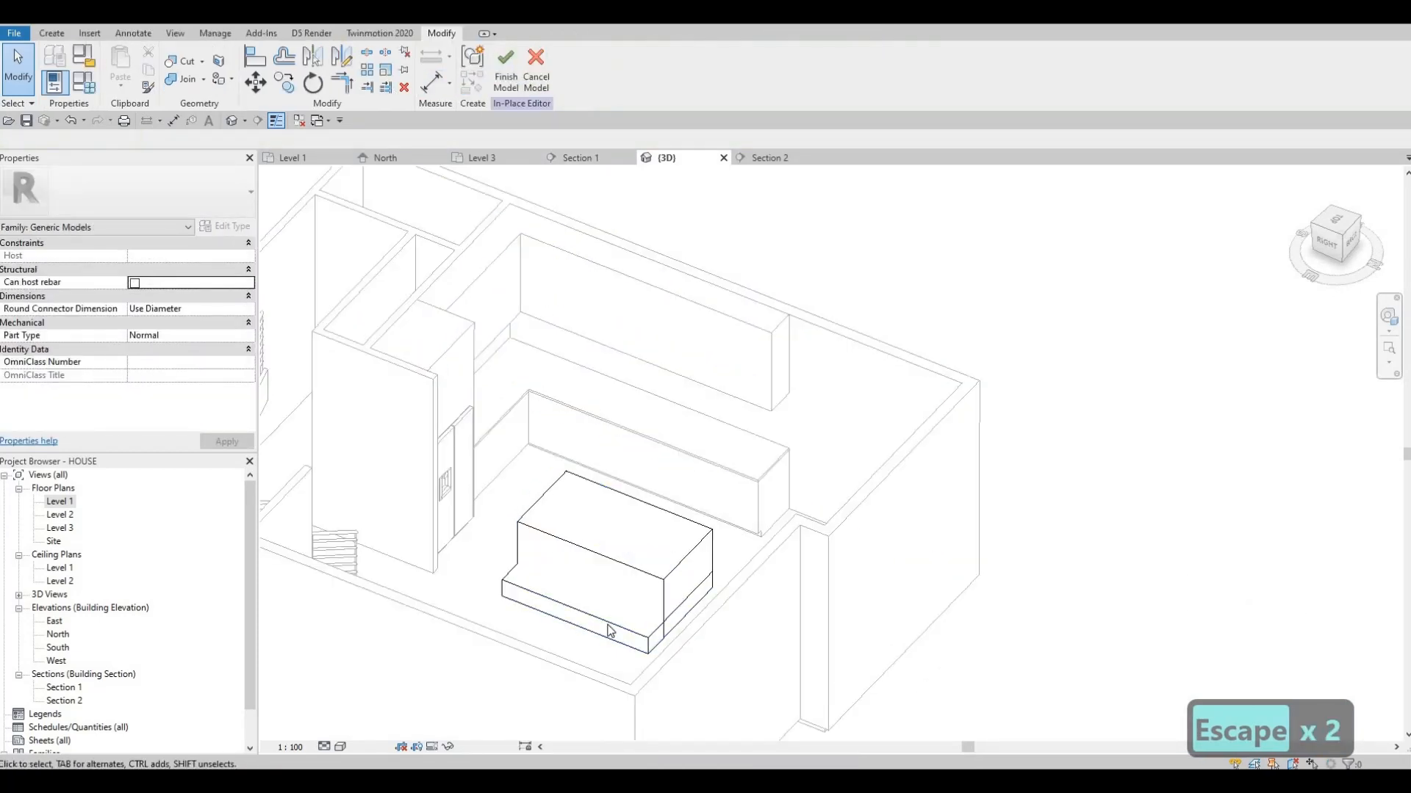
left_click(608, 630)
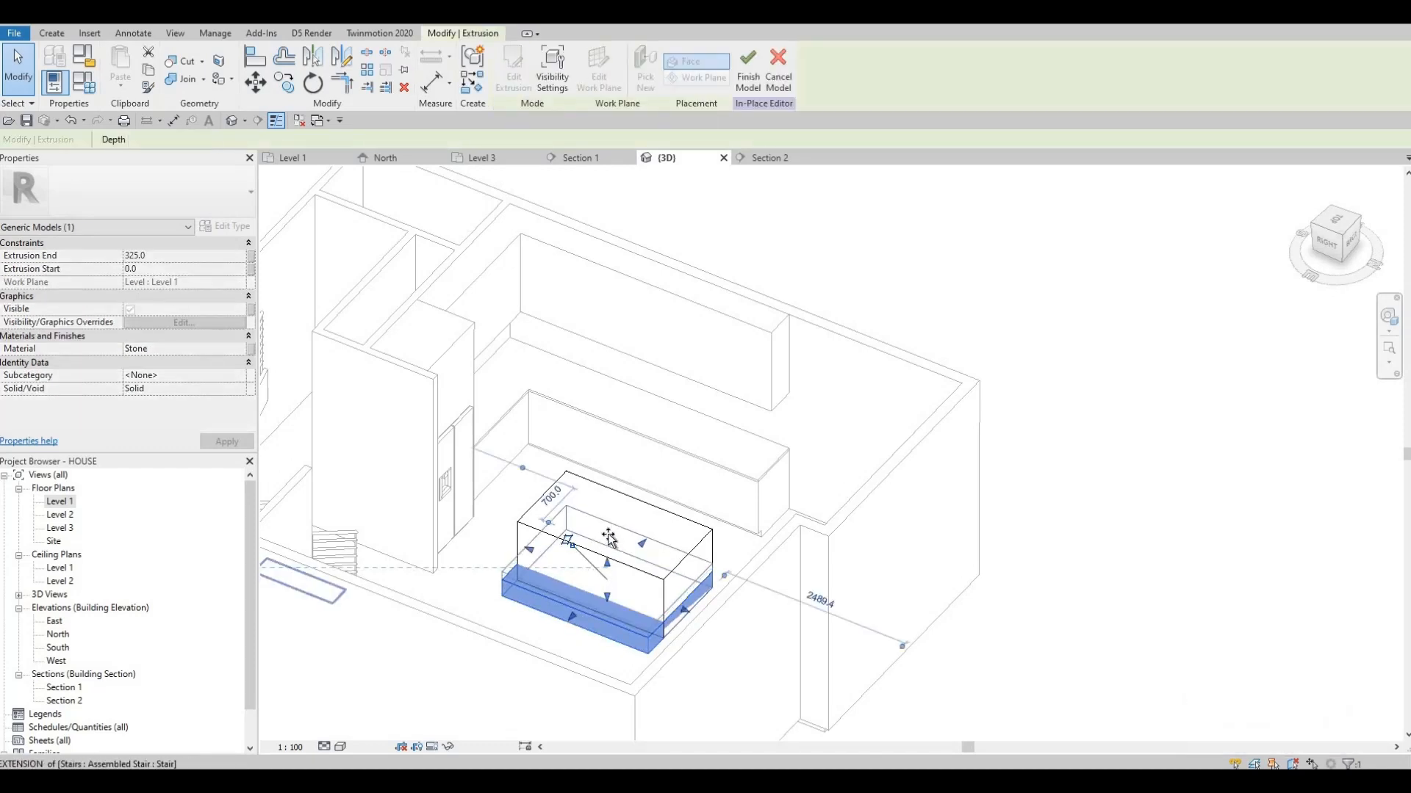
left_click_drag(607, 527, 608, 597)
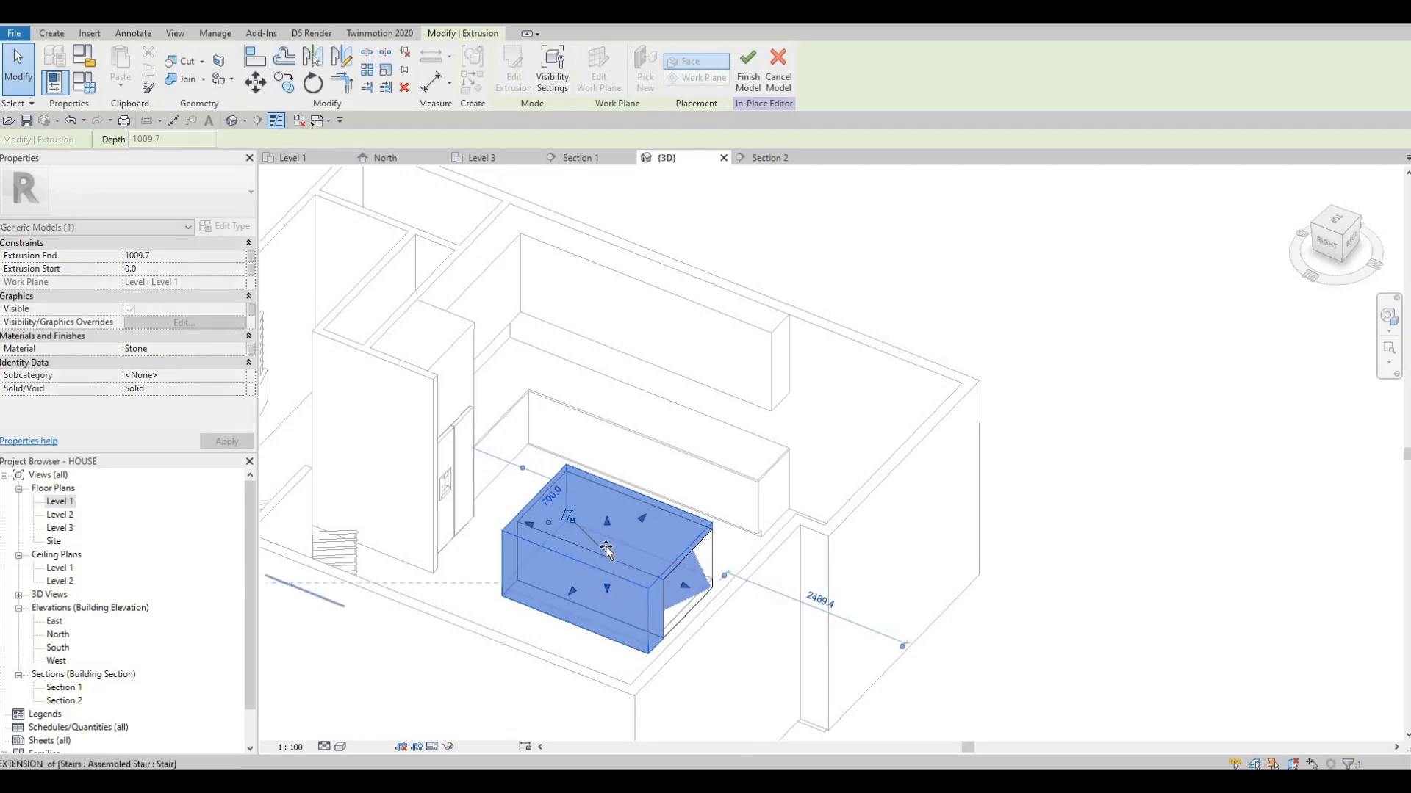
left_click_drag(606, 546, 605, 530)
Stretch the stone slab's top up to an extrusion end of about 1652.9 mm and lift its underside clear of the island block
scroll(608, 602, "up", 2)
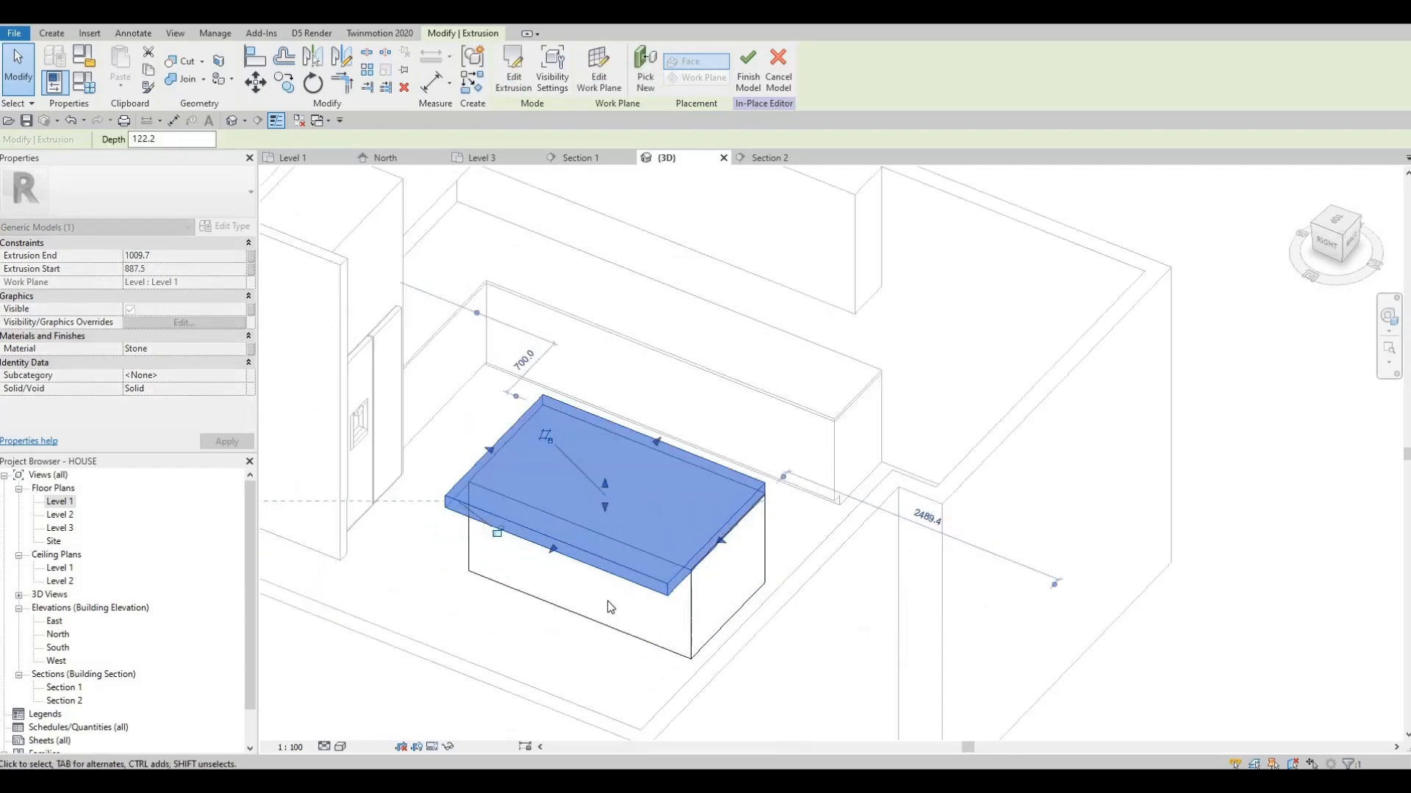
scroll(609, 607, "up", 2)
middle_click_drag(609, 539, 601, 430, "shift")
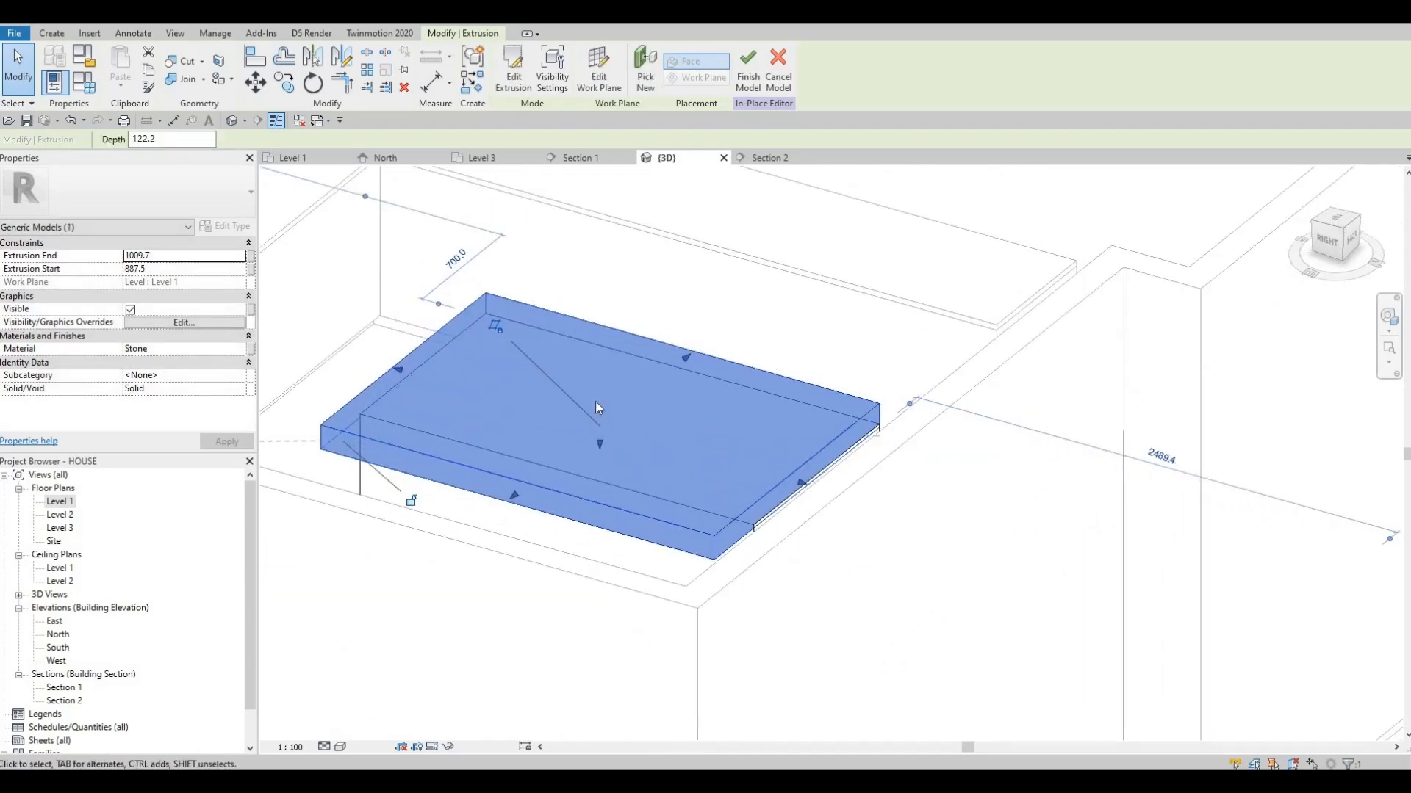
left_click_drag(599, 407, 602, 287)
left_click_drag(598, 444, 598, 408)
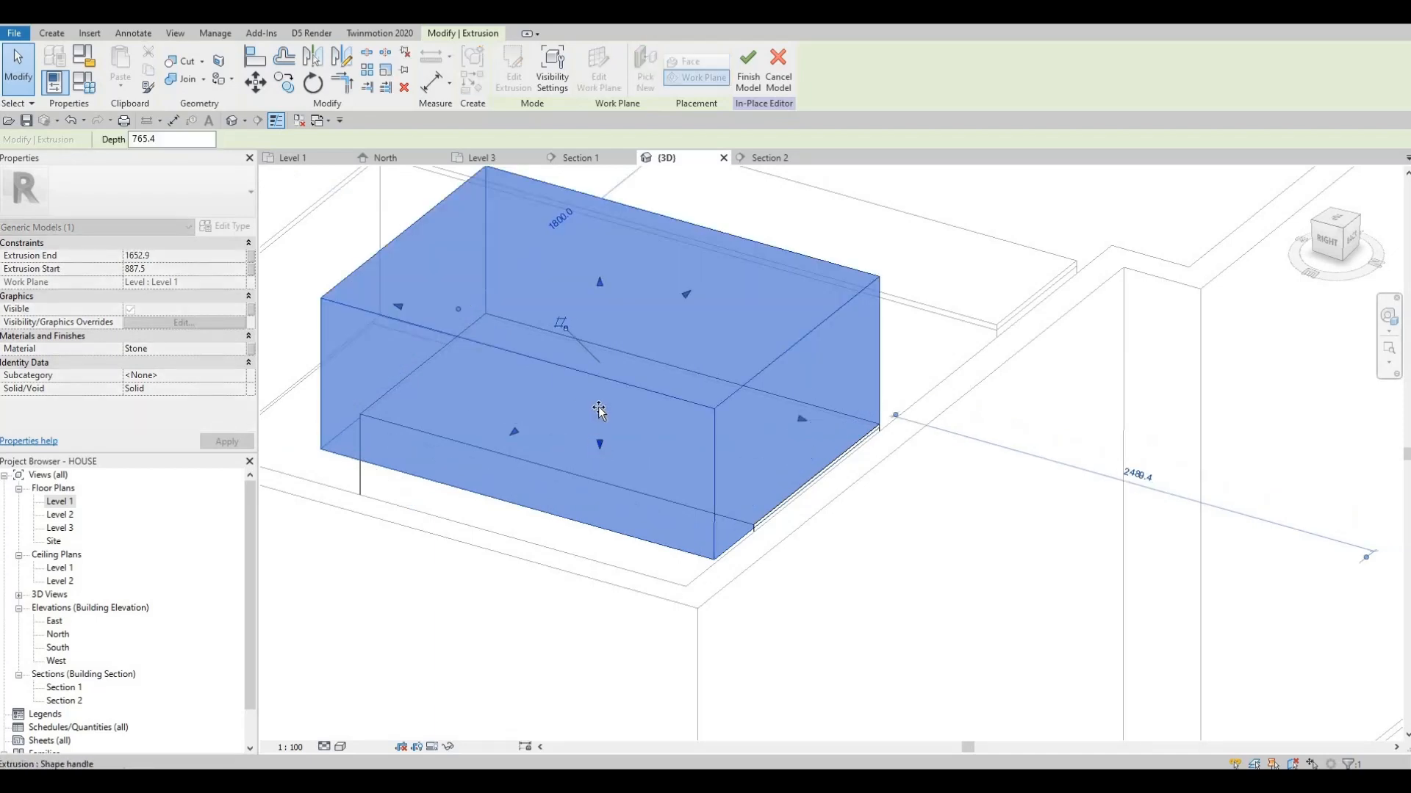
key("Escape")
key("Escape")
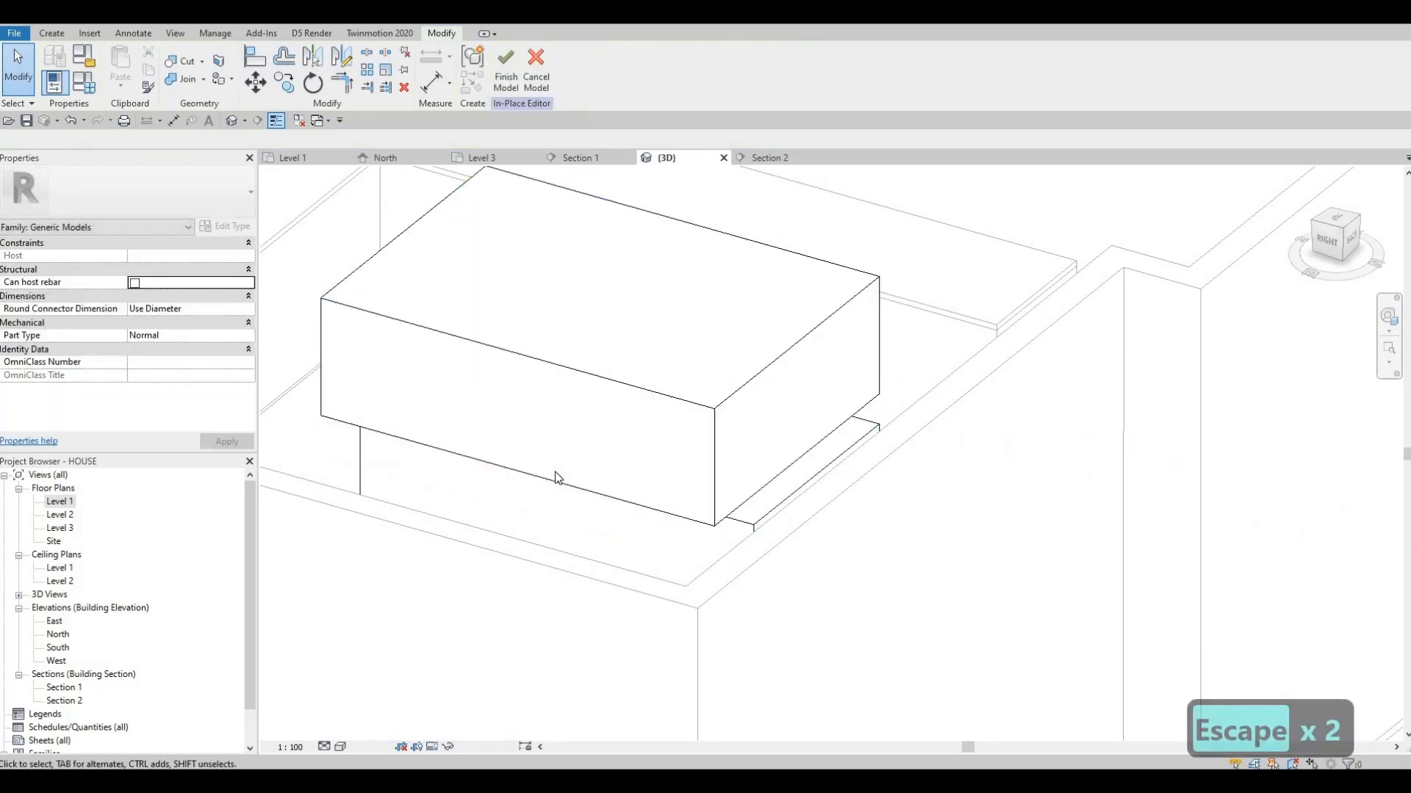
Align the underside of the stone slab with the top face of the island block
key("a")
key("l")
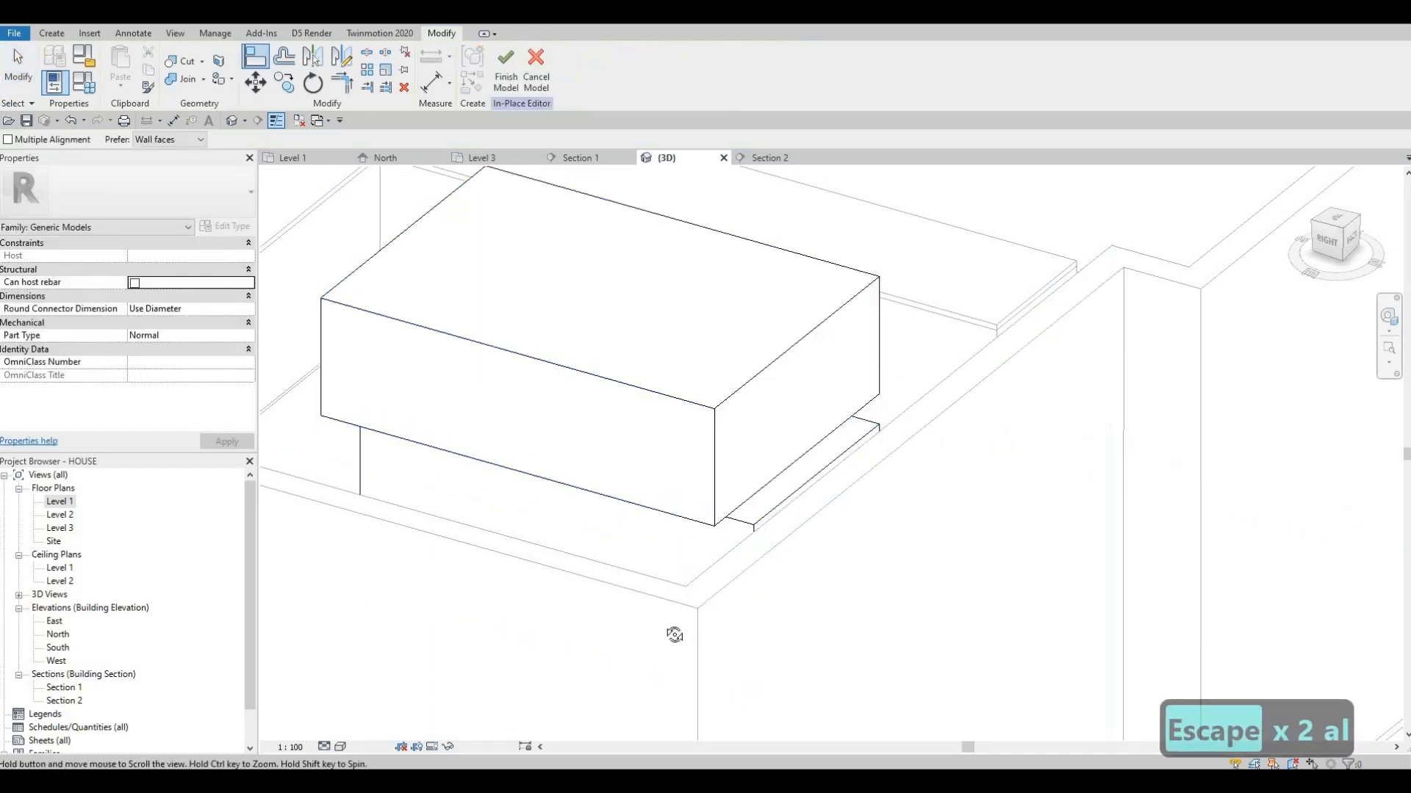
middle_click_drag(672, 571, 745, 559, "shift")
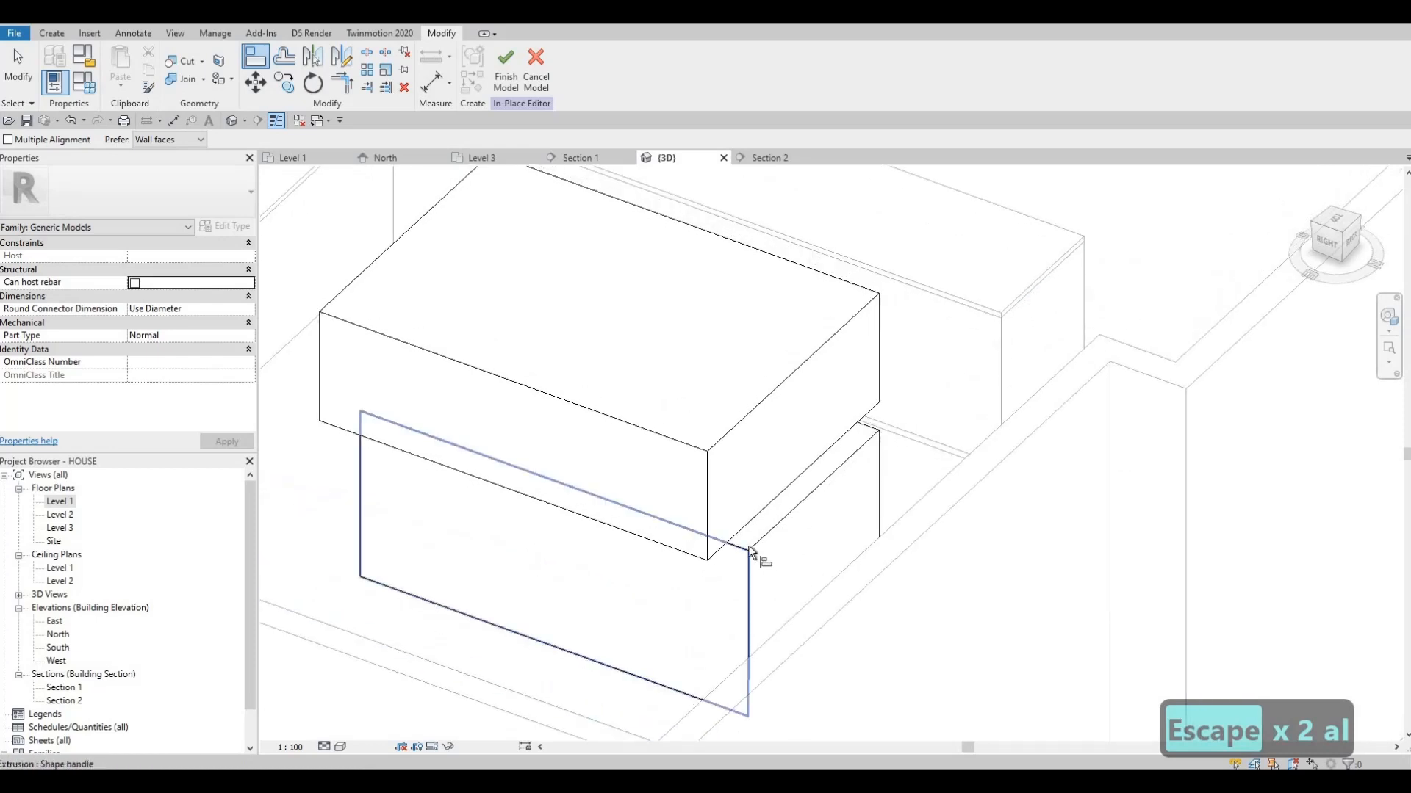
left_click(742, 526)
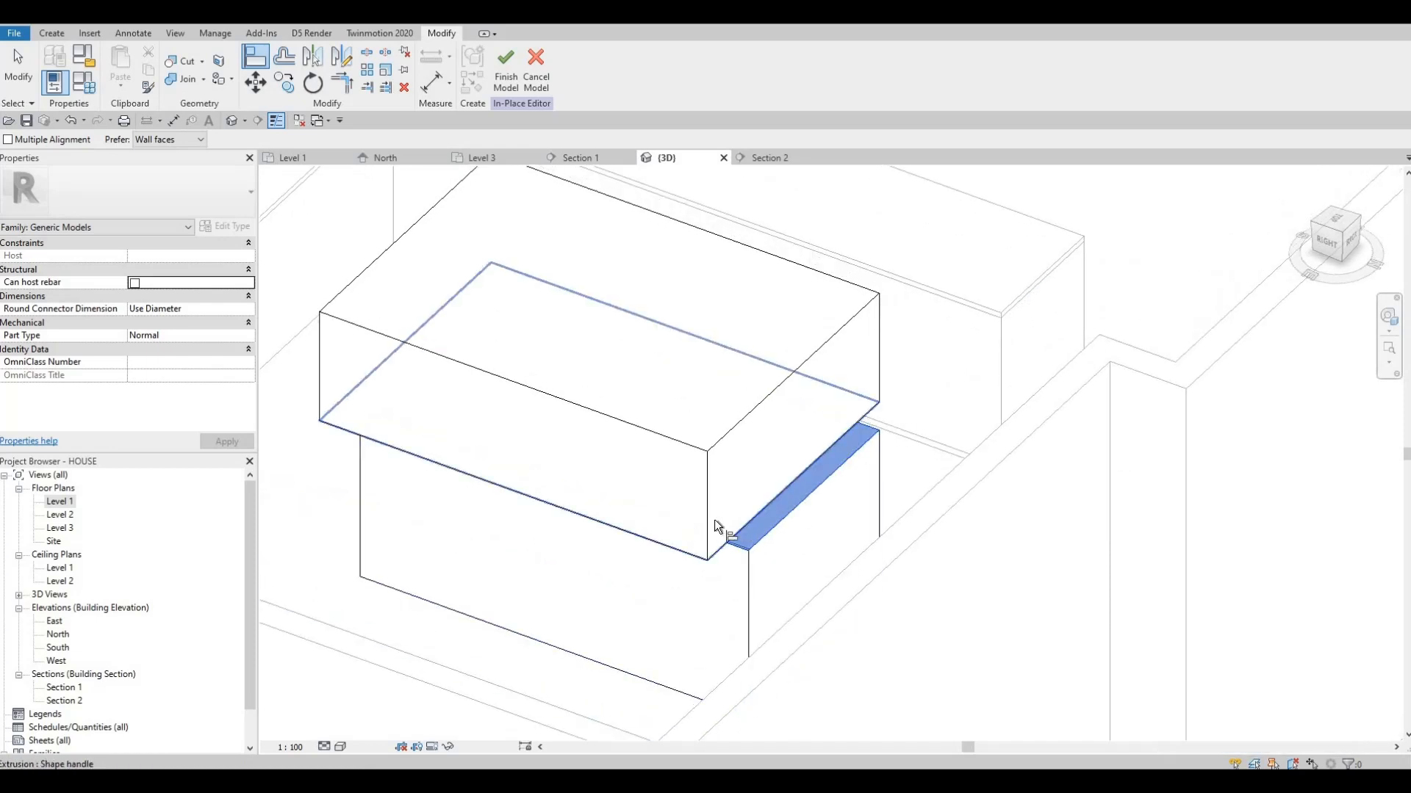
key("Escape")
key("Escape")
key("Escape")
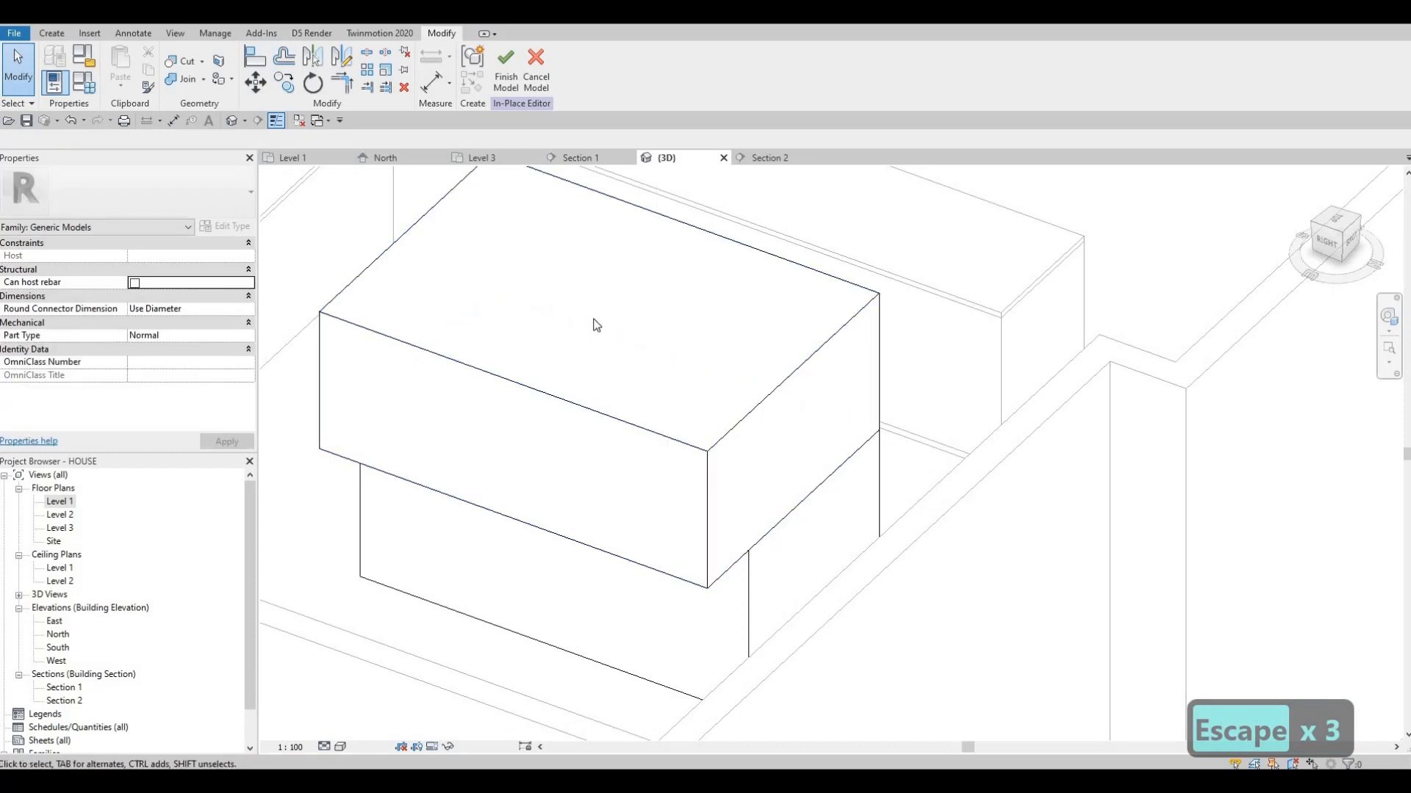
Lower the slab's top to an extrusion end of about 933 mm, align it with the counter's granite top, and finish the model
left_click(603, 294)
left_click_drag(596, 345, 880, 326)
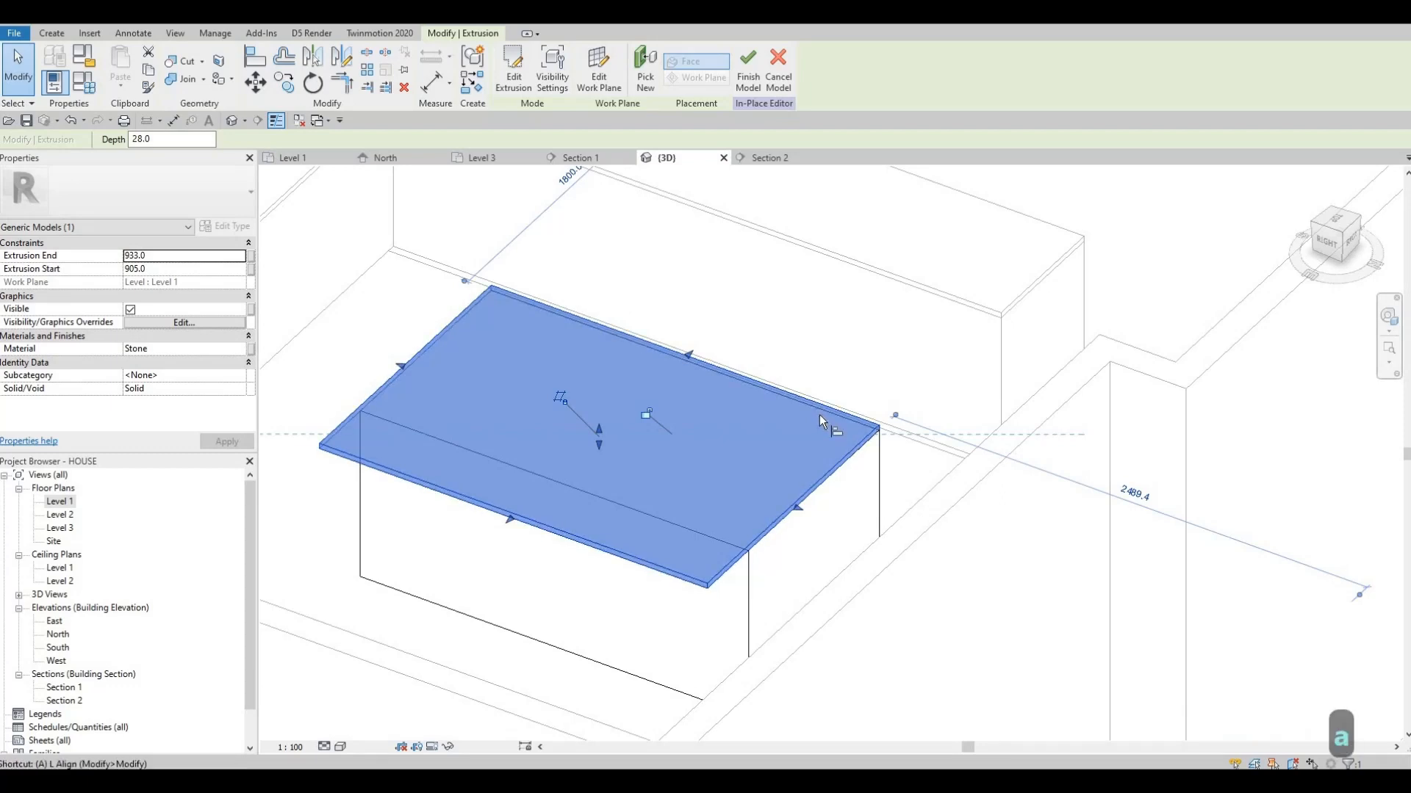
key("a")
key("l")
left_click(785, 494)
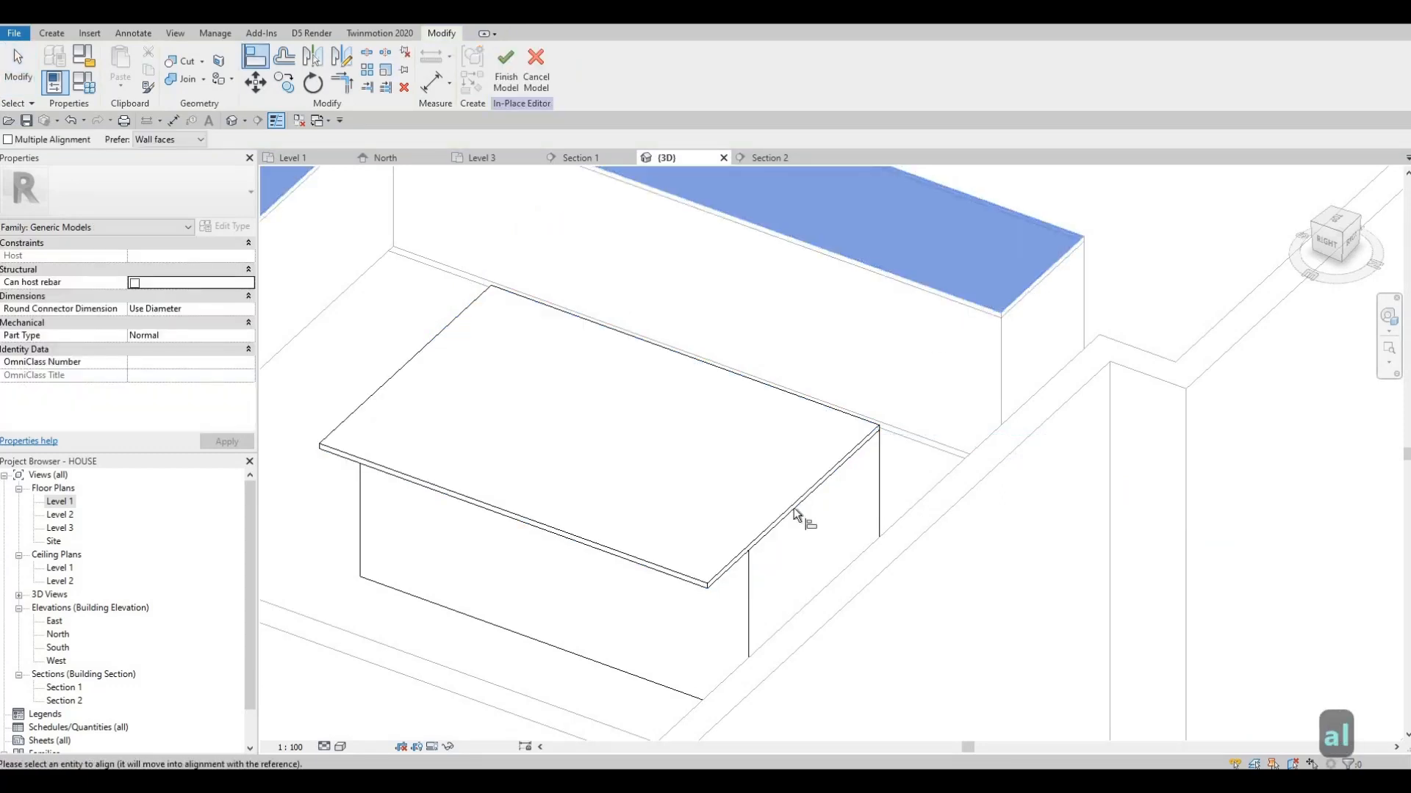
key("Escape")
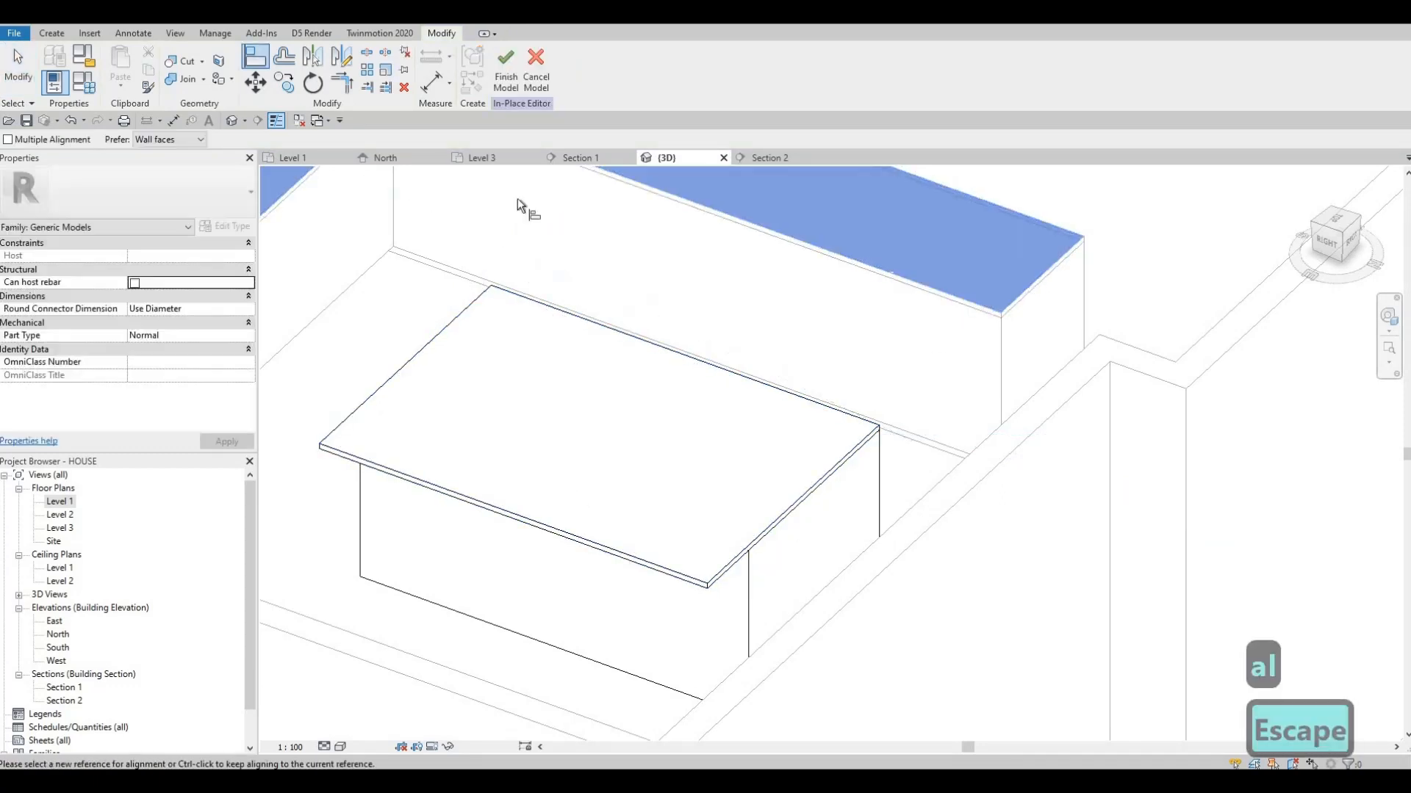
left_click(504, 83)
middle_click_drag(555, 400, 647, 385, "shift")
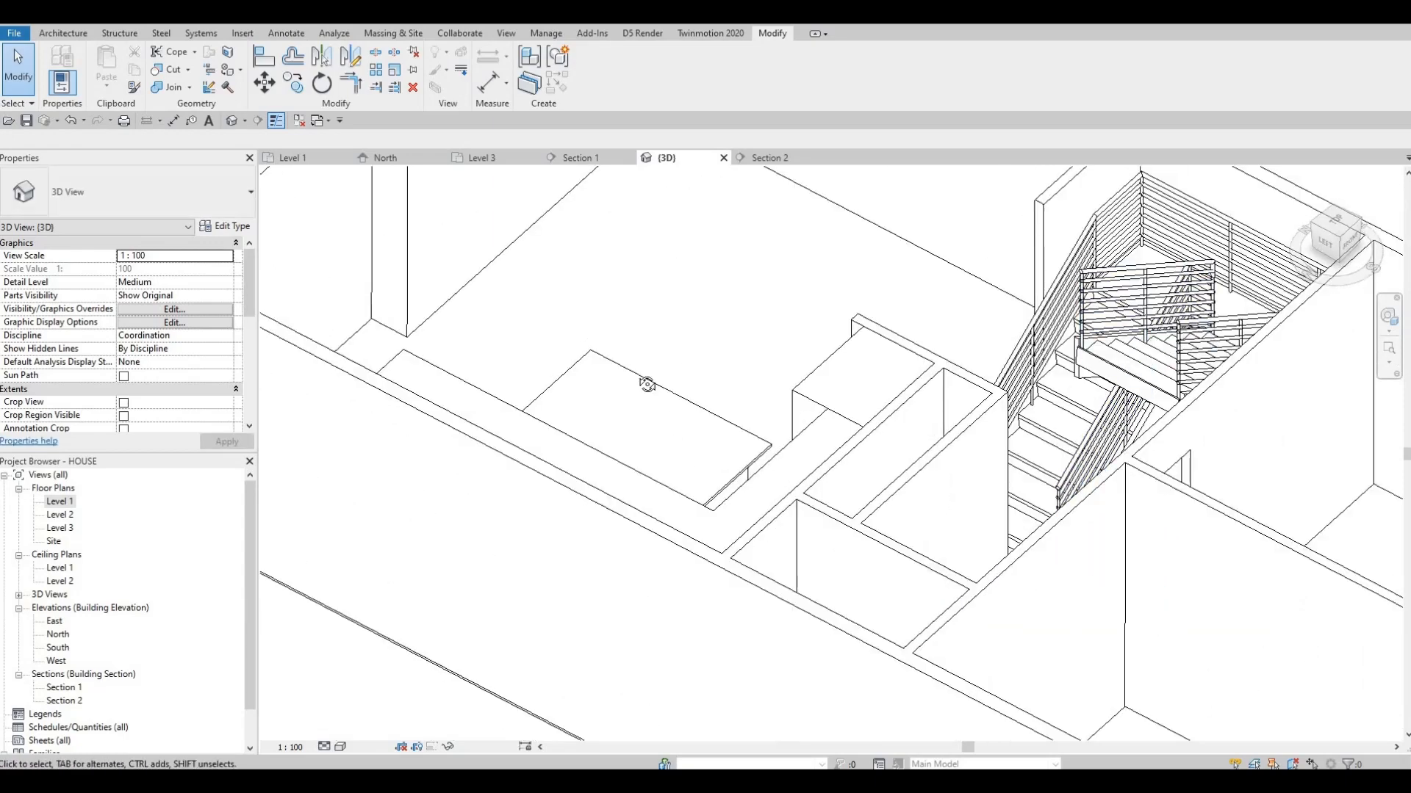
middle_click_drag(630, 432, 683, 439, "shift")
middle_click_drag(502, 183, 478, 304)
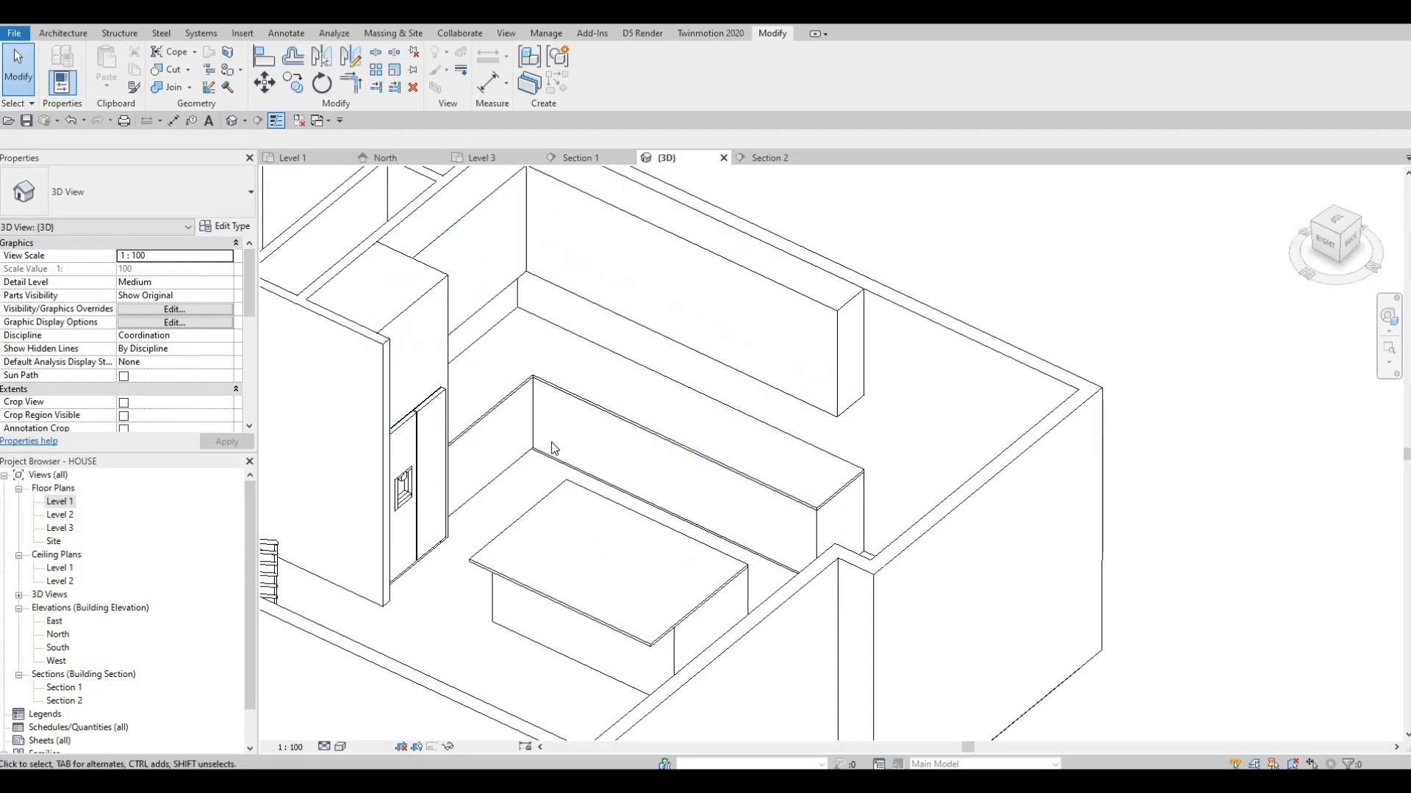
middle_click_drag(353, 491, 727, 507, "shift")
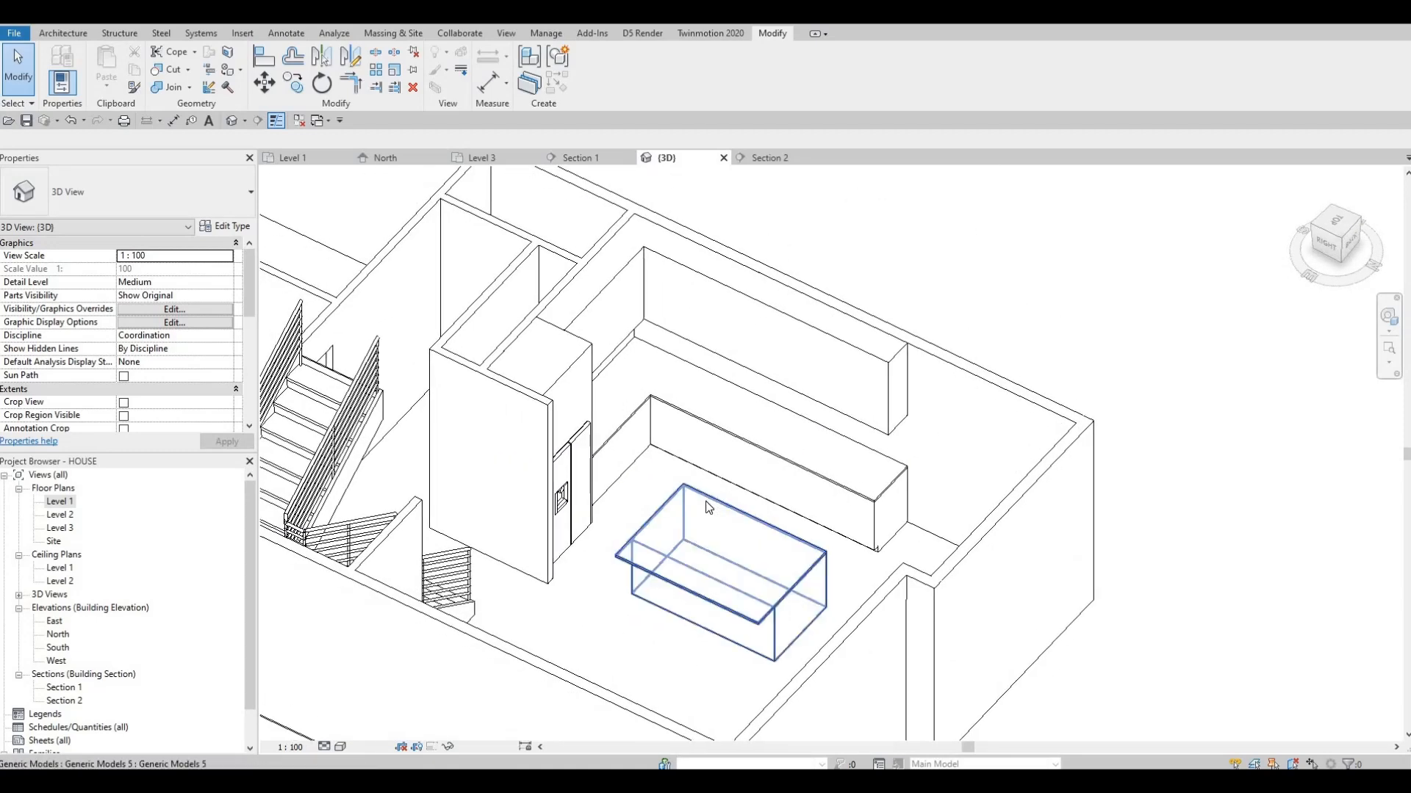